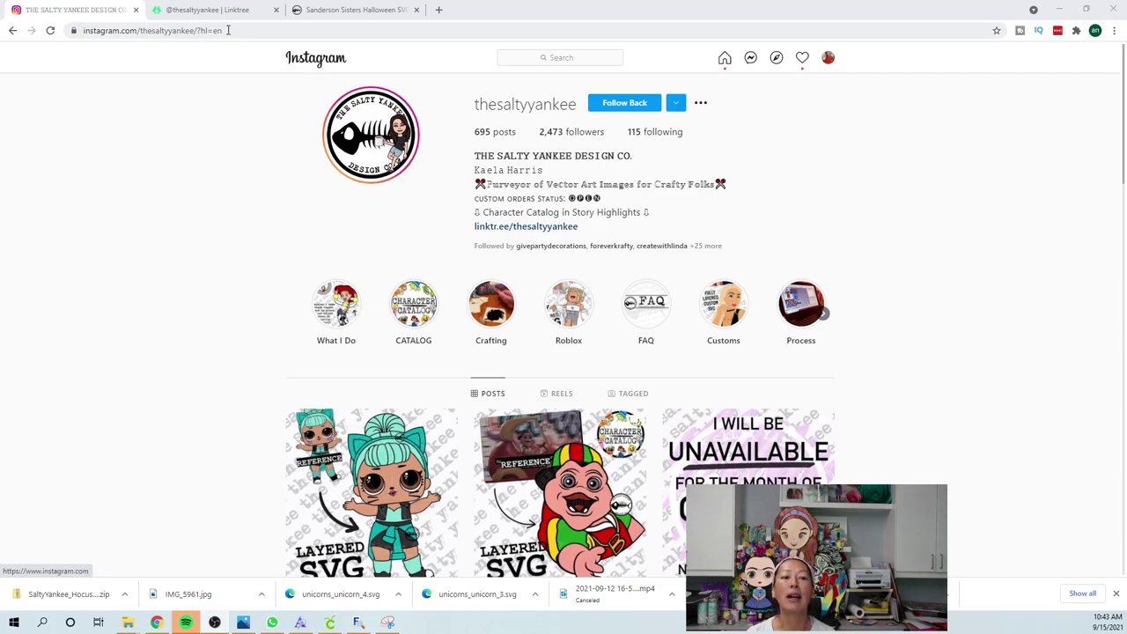
- Review the designer's Linktree page and the Sanderson Sisters SVG product page, and switch to the Cricut Design Space canvas
{"action": "left_click", "coordinate": [209, 9]}
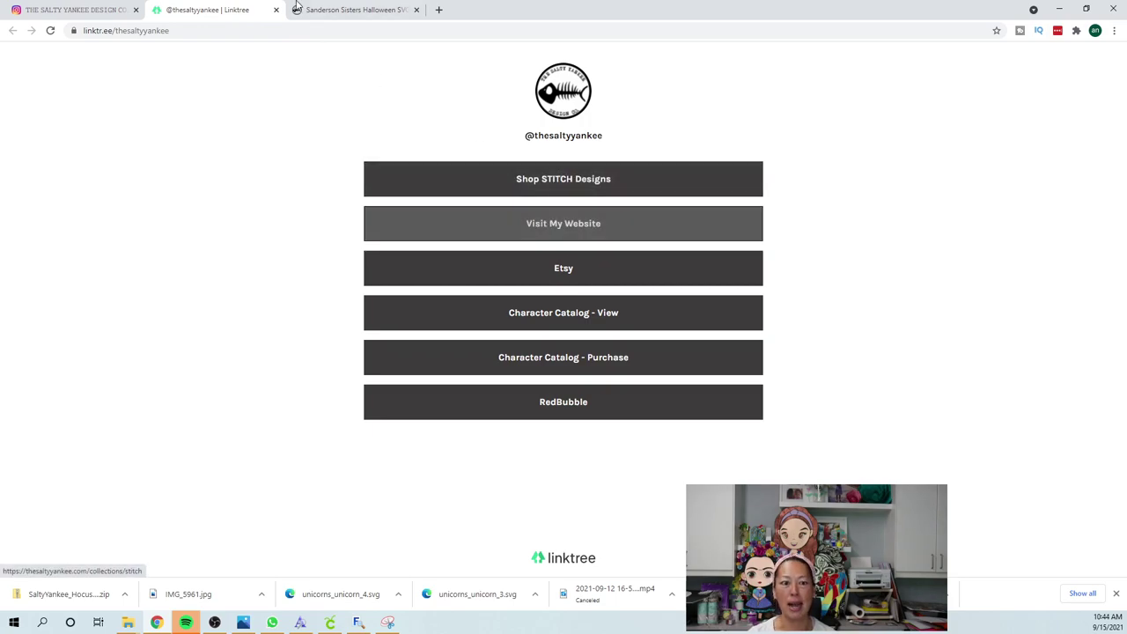
{"action": "left_click", "coordinate": [349, 15]}
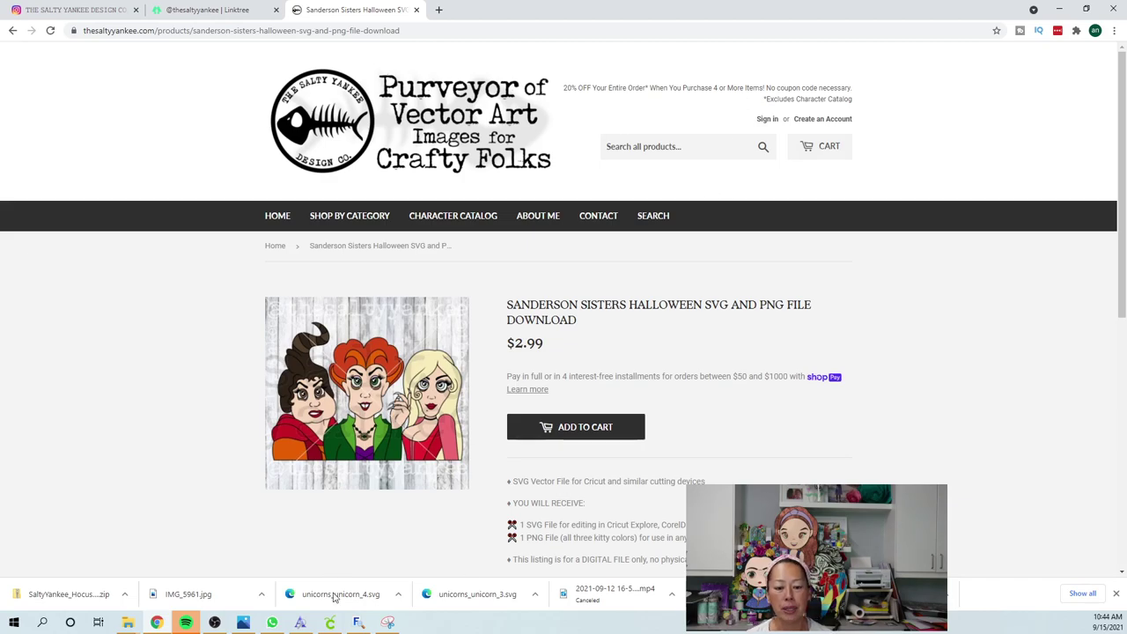
{"action": "left_click", "coordinate": [331, 621]}
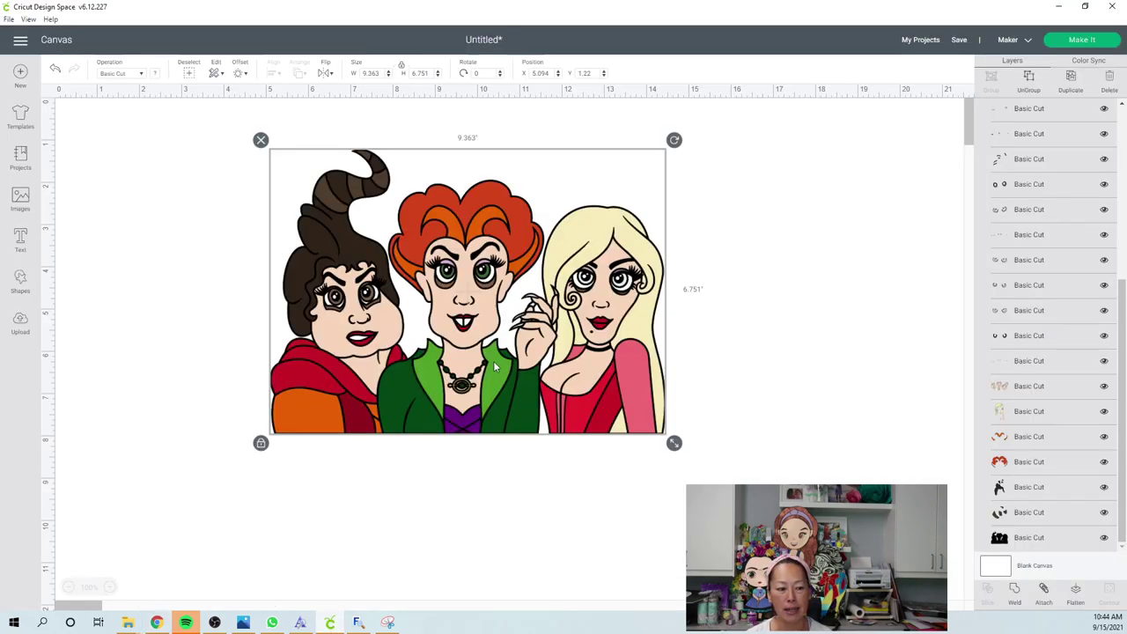
{"action": "left_click", "coordinate": [783, 328]}
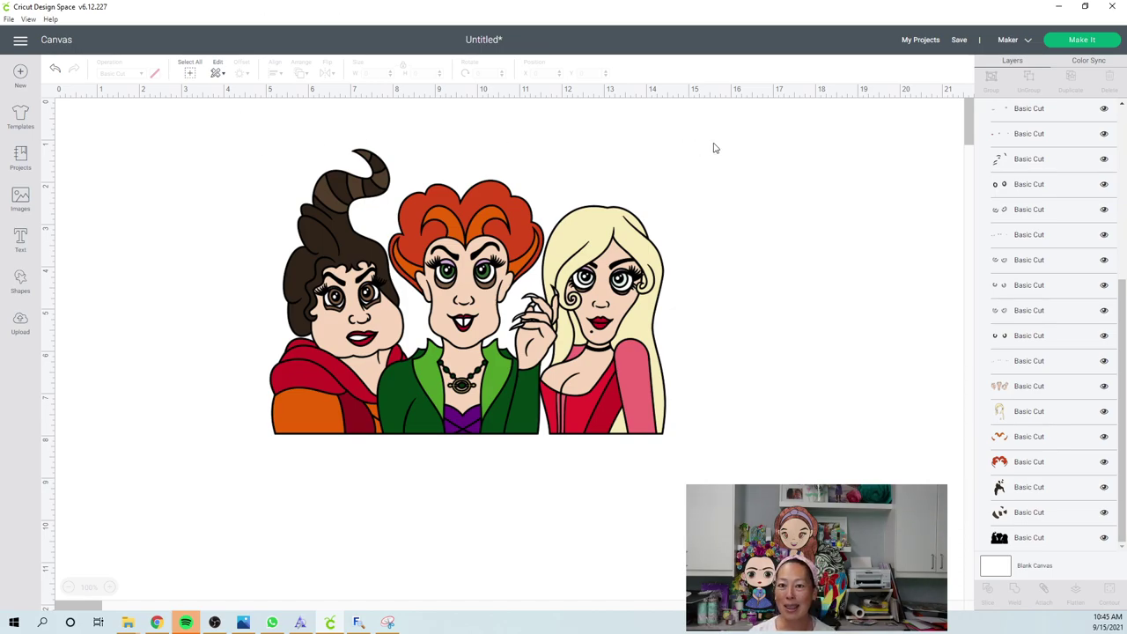
- Set the whole Sanderson Sisters design's width to 50 inches with its proportions locked
{"action": "left_click", "coordinate": [459, 328]}
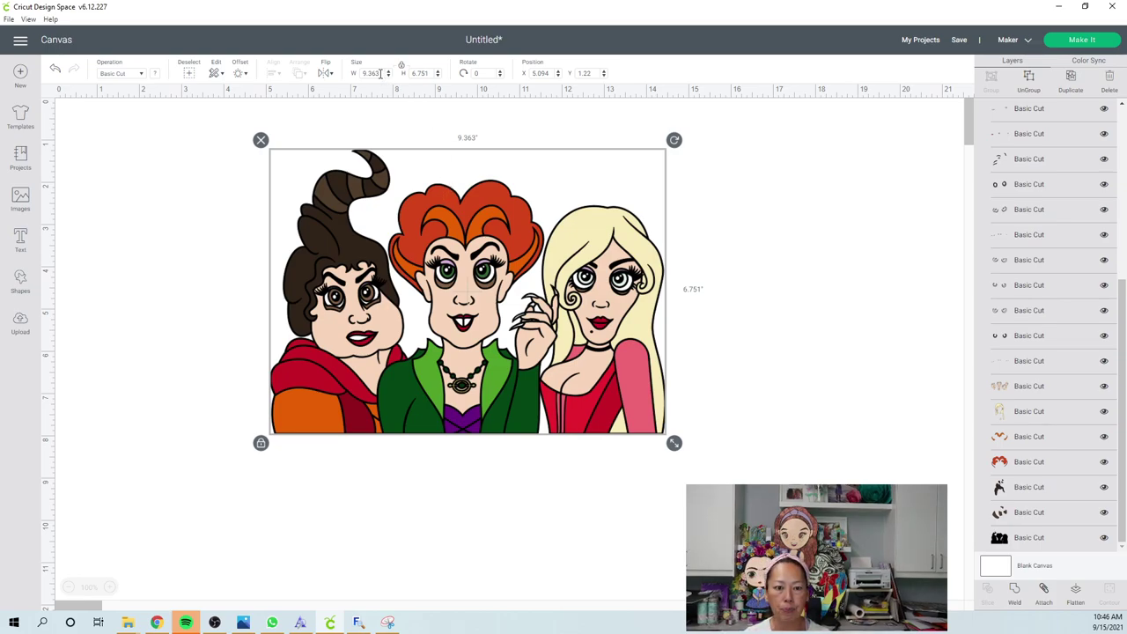
{"action": "left_click", "coordinate": [380, 73]}
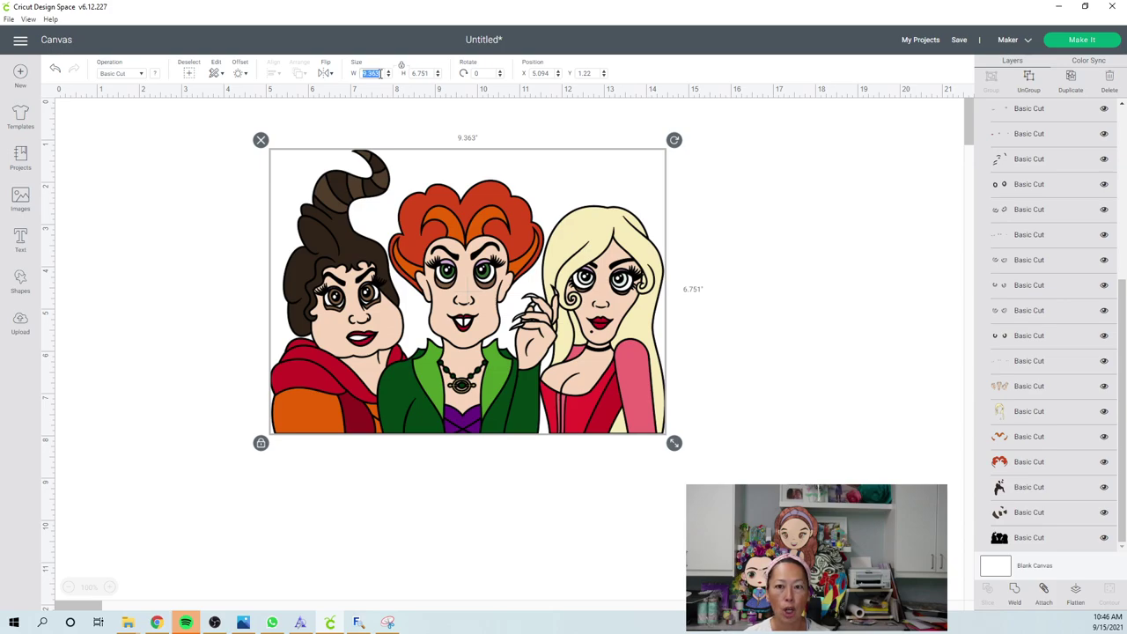
{"action": "type", "text": "4"}
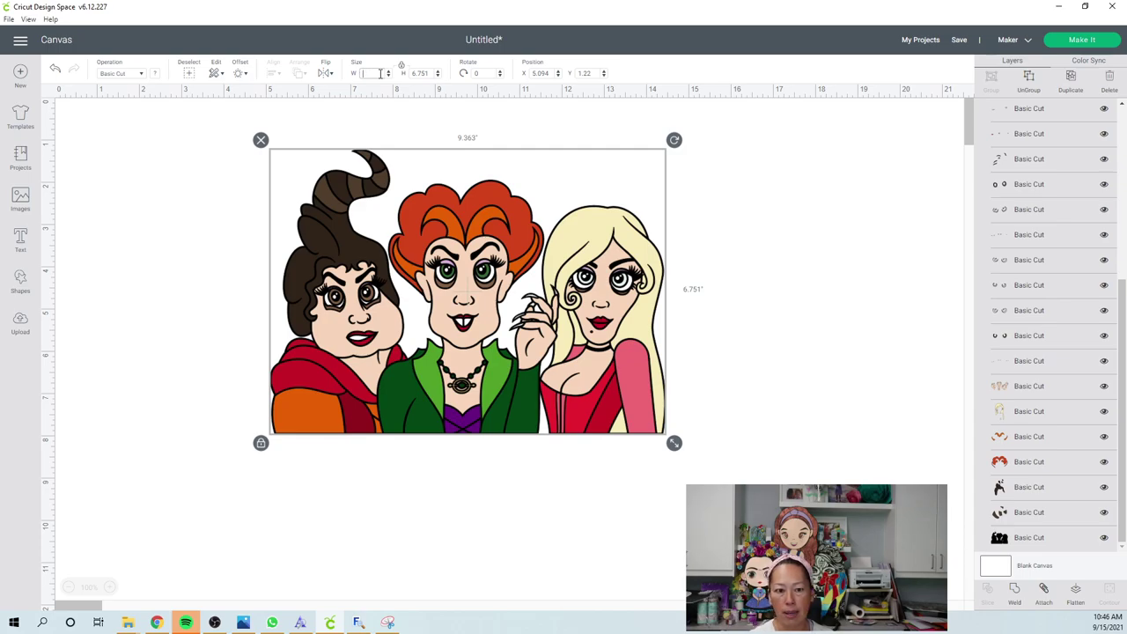
{"action": "key", "text": "Tab"}
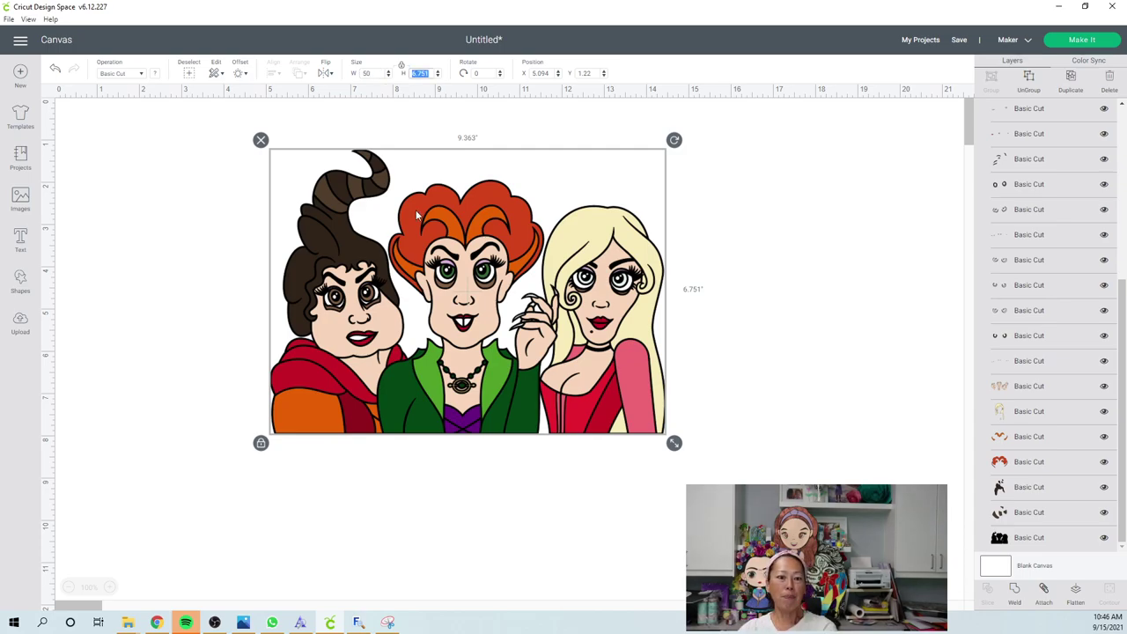
{"action": "key", "text": "Return"}
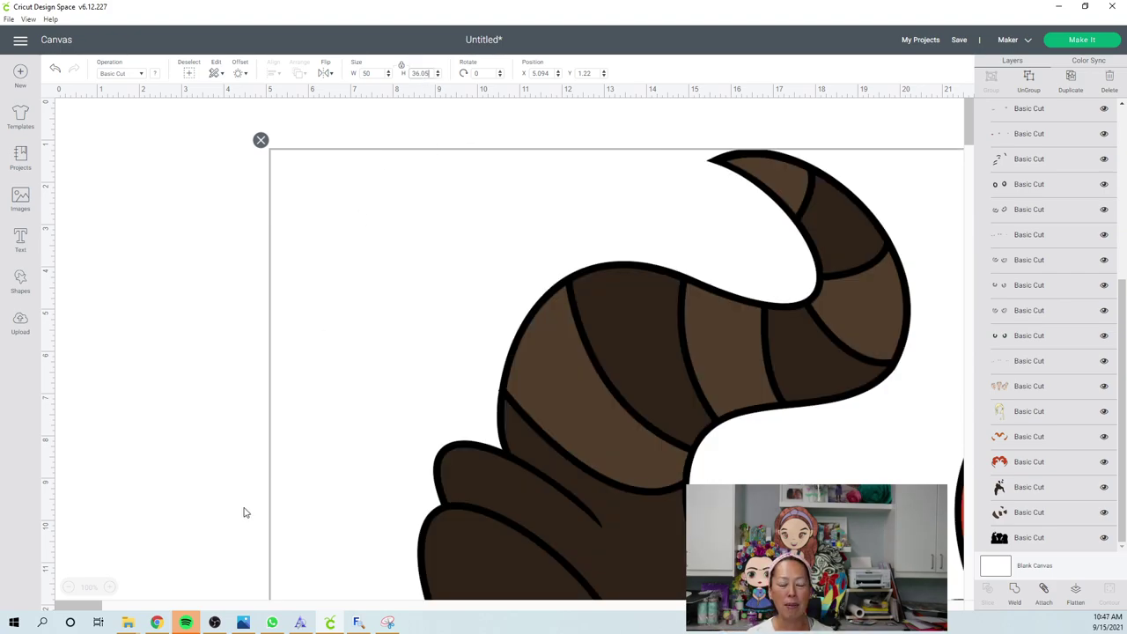
- Move the enlarged design toward the middle of the canvas, to about X 17 and Y 5 inches
{"action": "left_click", "coordinate": [69, 587]}
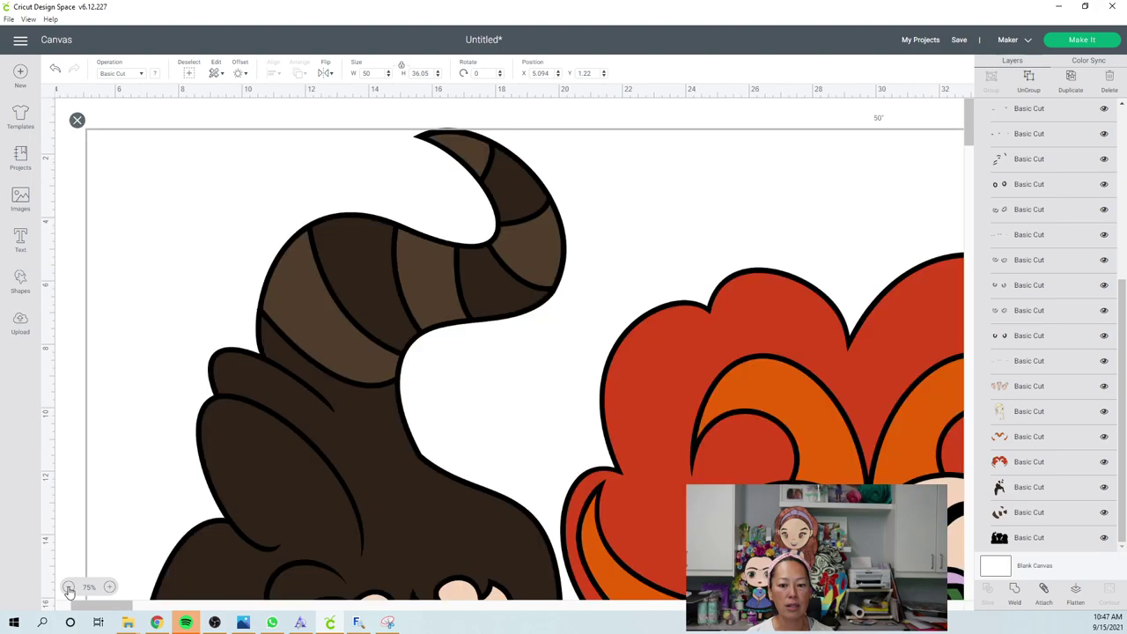
{"action": "left_click", "coordinate": [68, 588]}
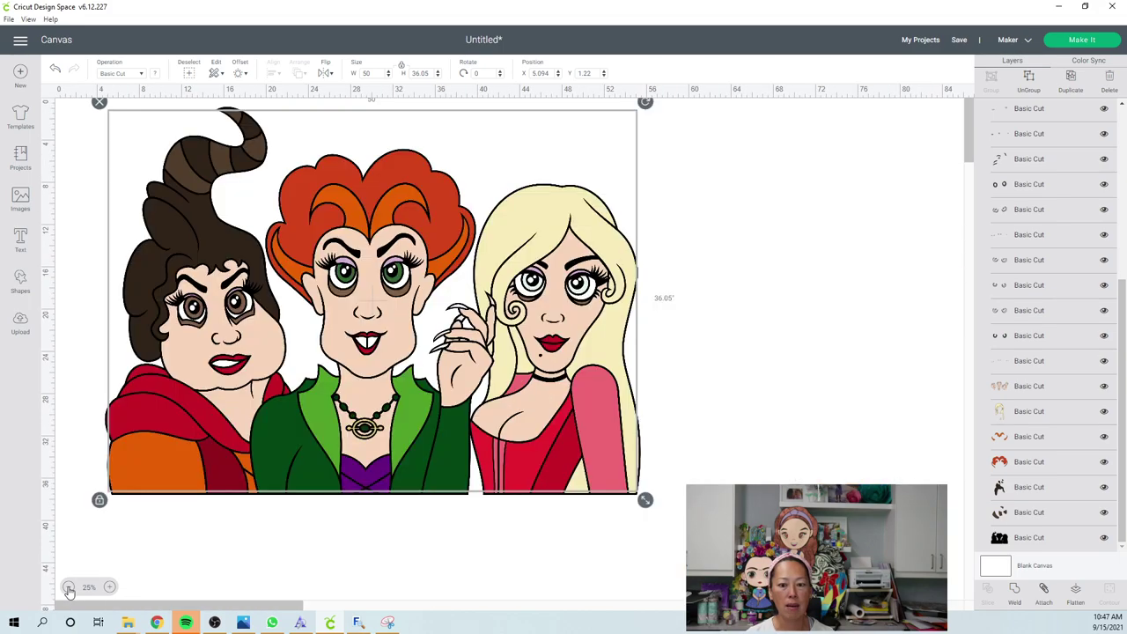
{"action": "left_click_drag", "start_coordinate": [240, 350], "coordinate": [368, 391]}
- Set the design's width to 44 inches and shift it slightly up to about X 17.4 and Y 3.7 inches
{"action": "left_click", "coordinate": [254, 441]}
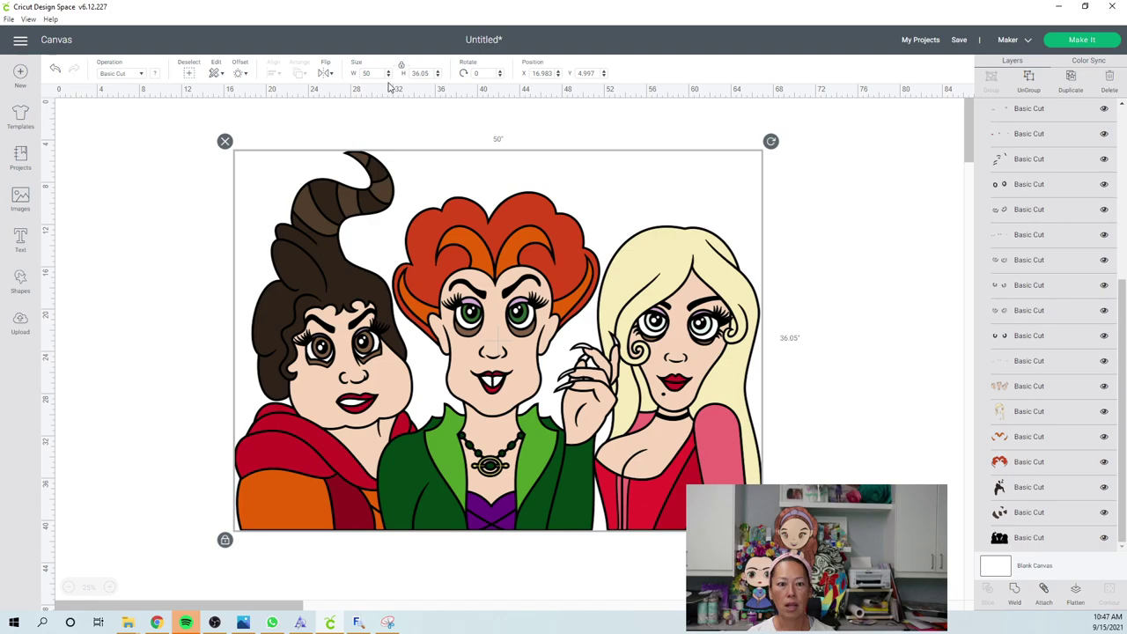
{"action": "key", "text": "ctrl+a"}
{"action": "type", "text": "4"}
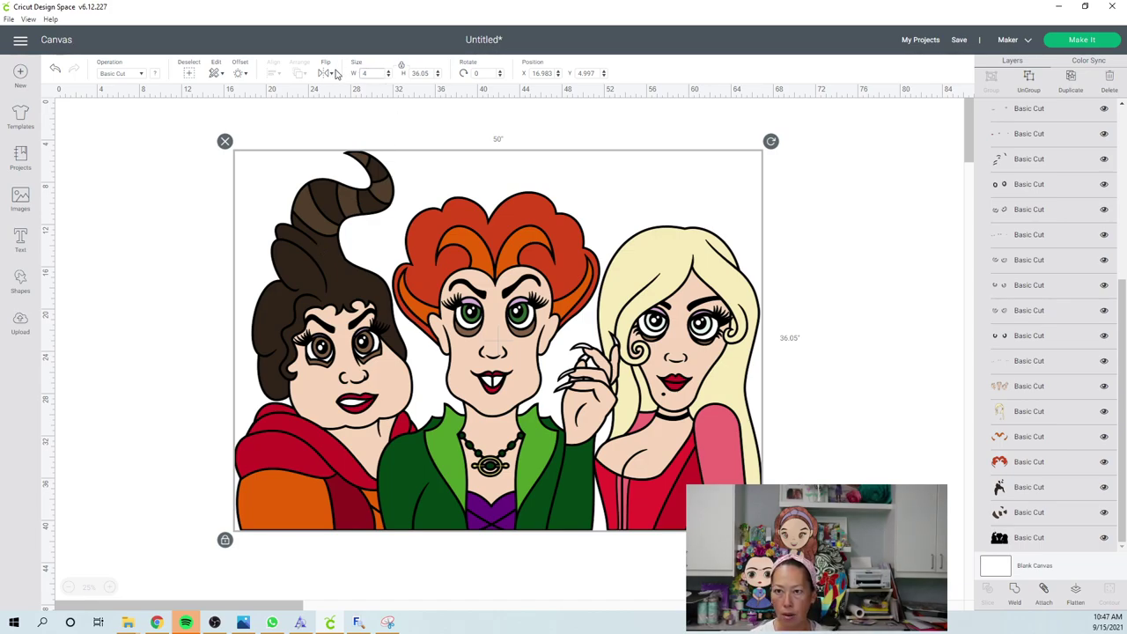
{"action": "type", "text": "4"}
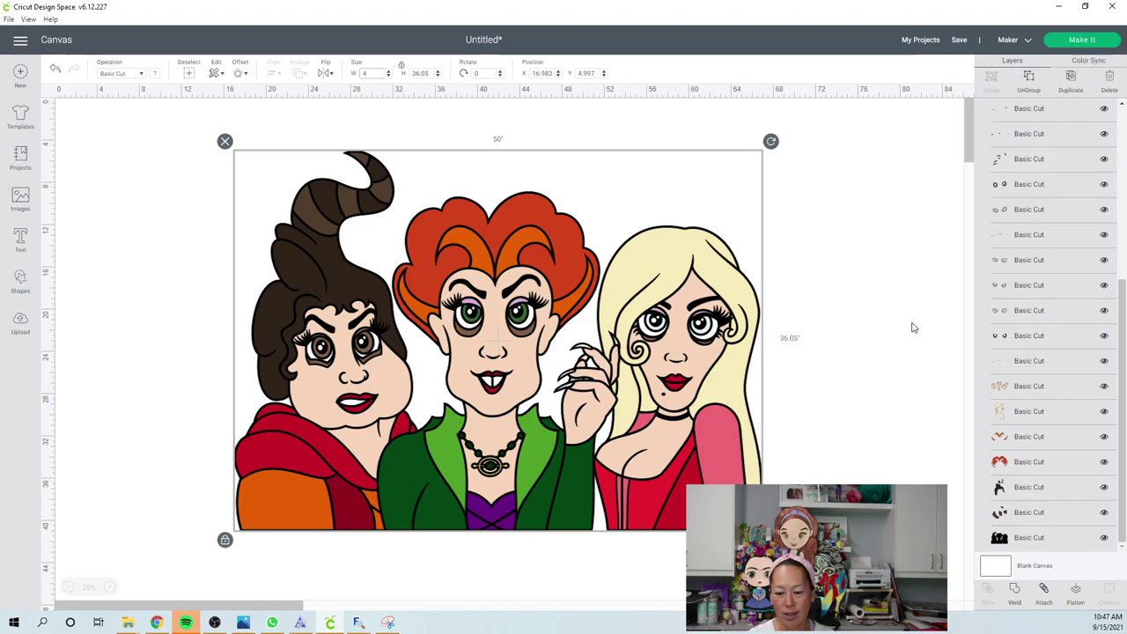
{"action": "key", "text": "Tab"}
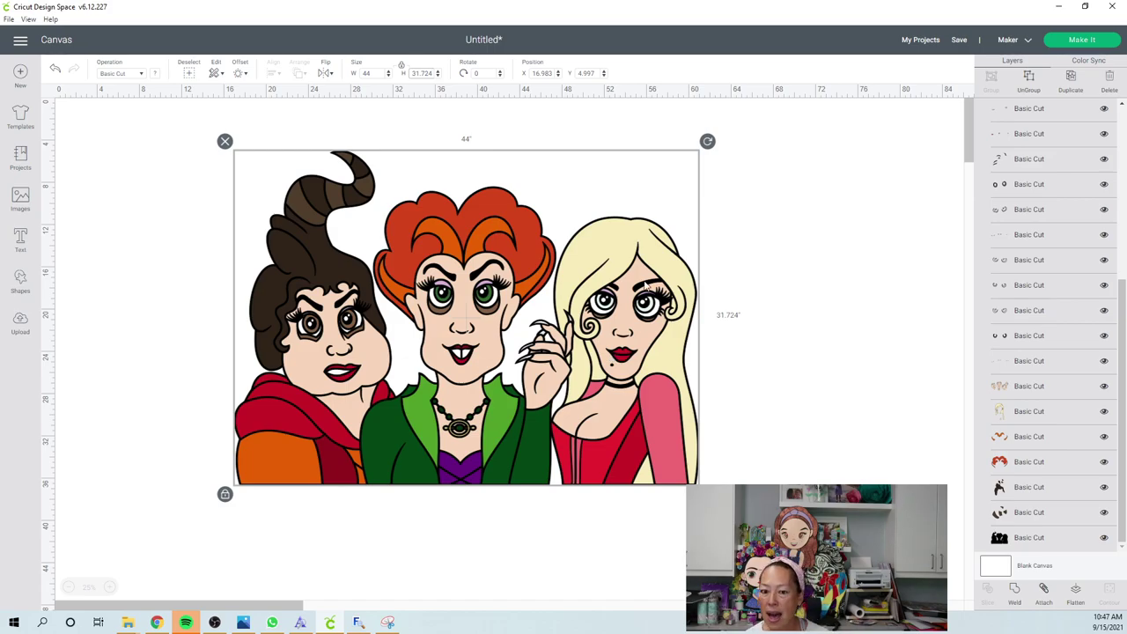
{"action": "left_click_drag", "start_coordinate": [647, 287], "coordinate": [653, 274]}
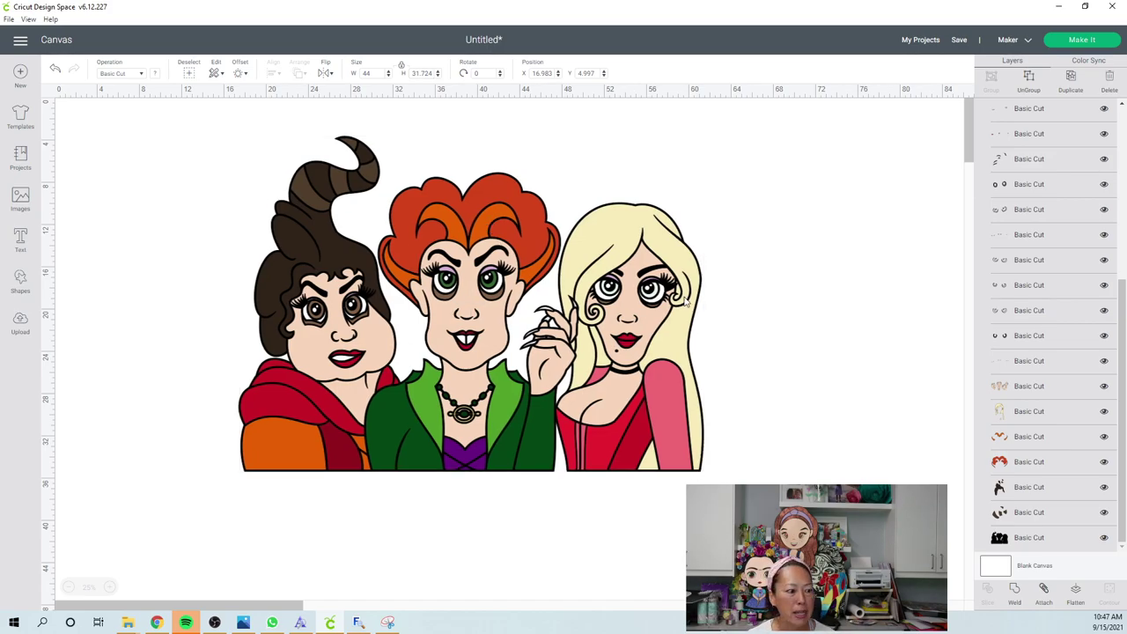
{"action": "left_click", "coordinate": [788, 269]}
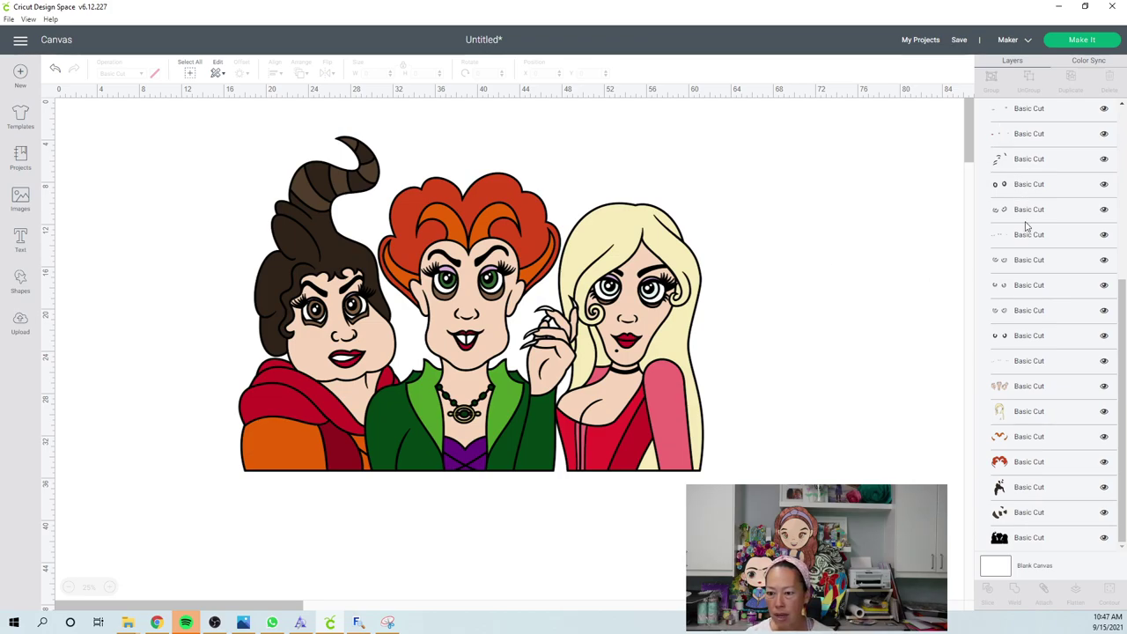
- Check the dimensions of the red hair layer and the blonde hair layer
{"action": "left_click", "coordinate": [1016, 466]}
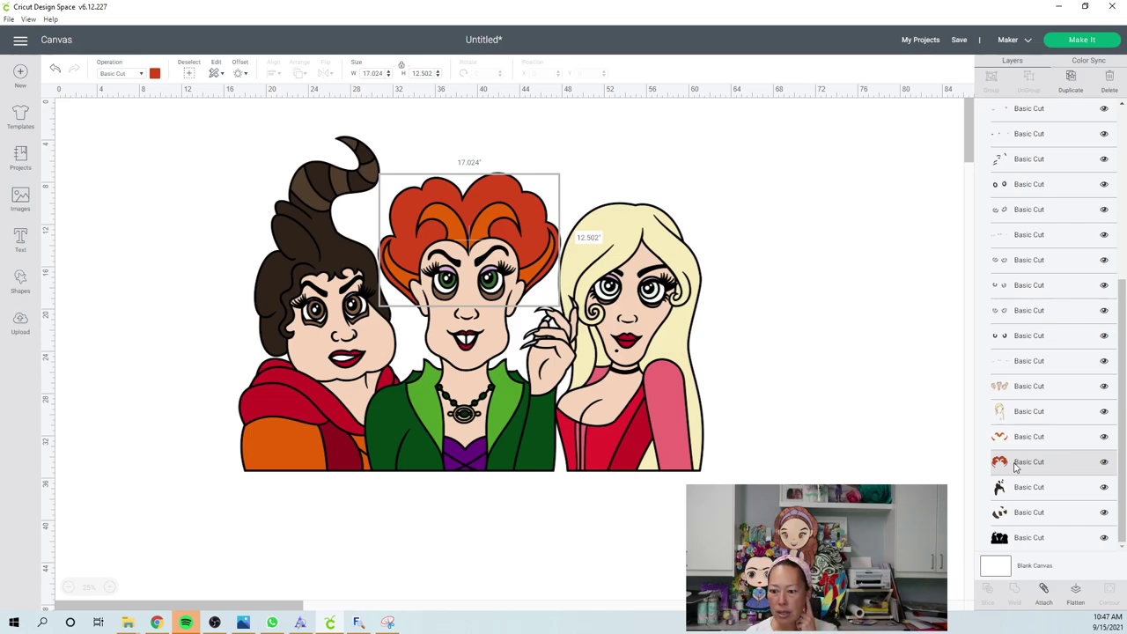
{"action": "left_click", "coordinate": [1015, 414]}
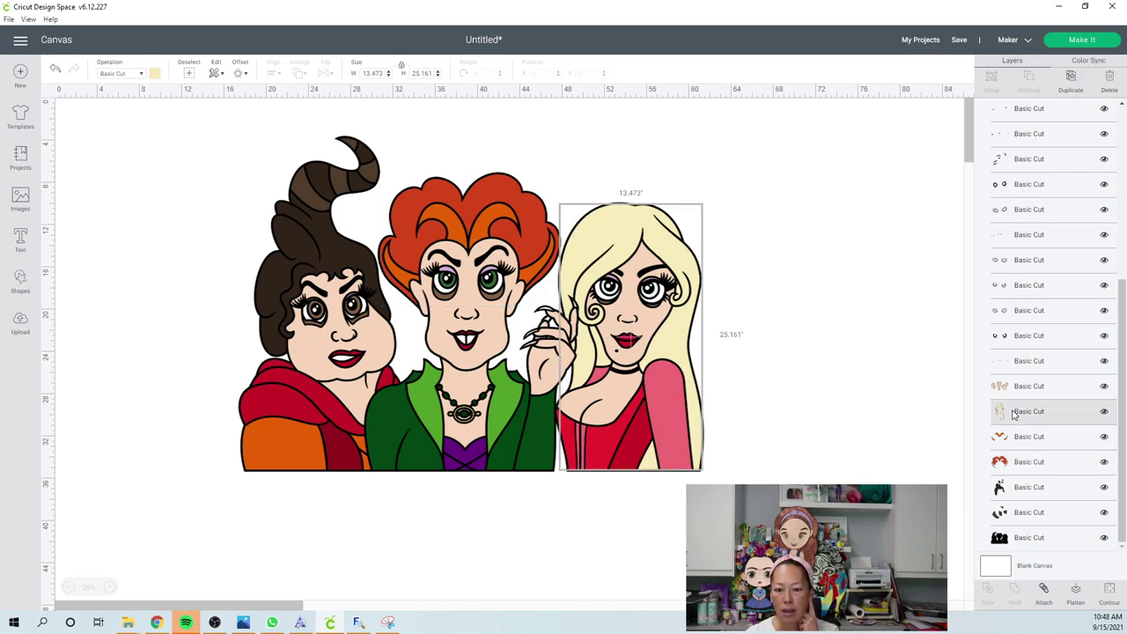
{"action": "left_click", "coordinate": [800, 299]}
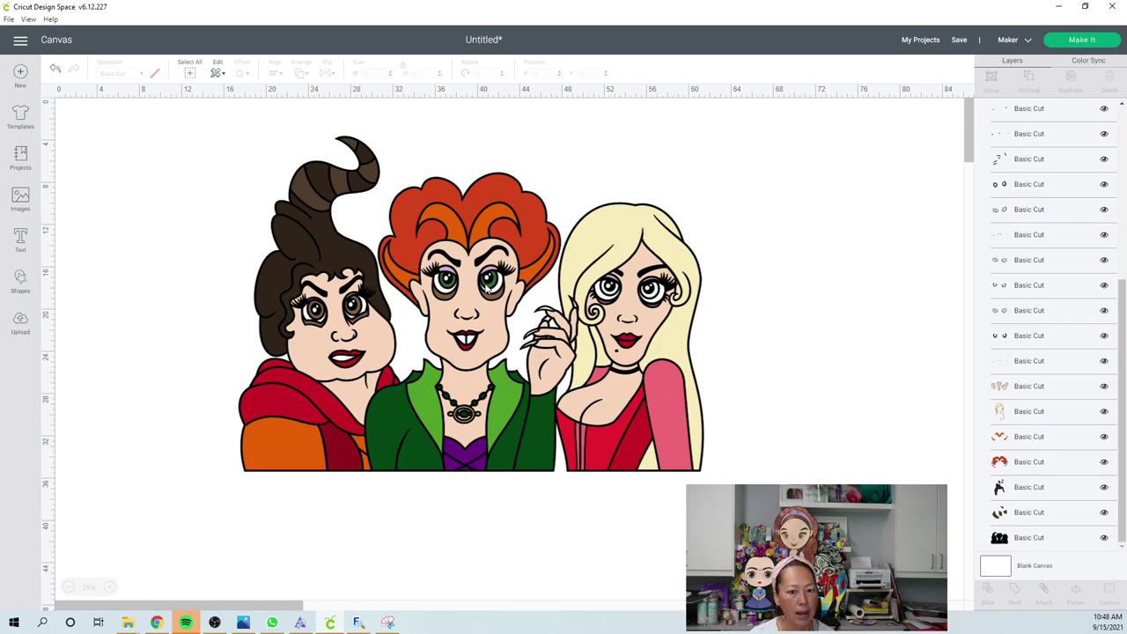
- Hide all contours of the skin-colored layer except the middle witch's face to isolate it
{"action": "left_click", "coordinate": [1017, 397]}
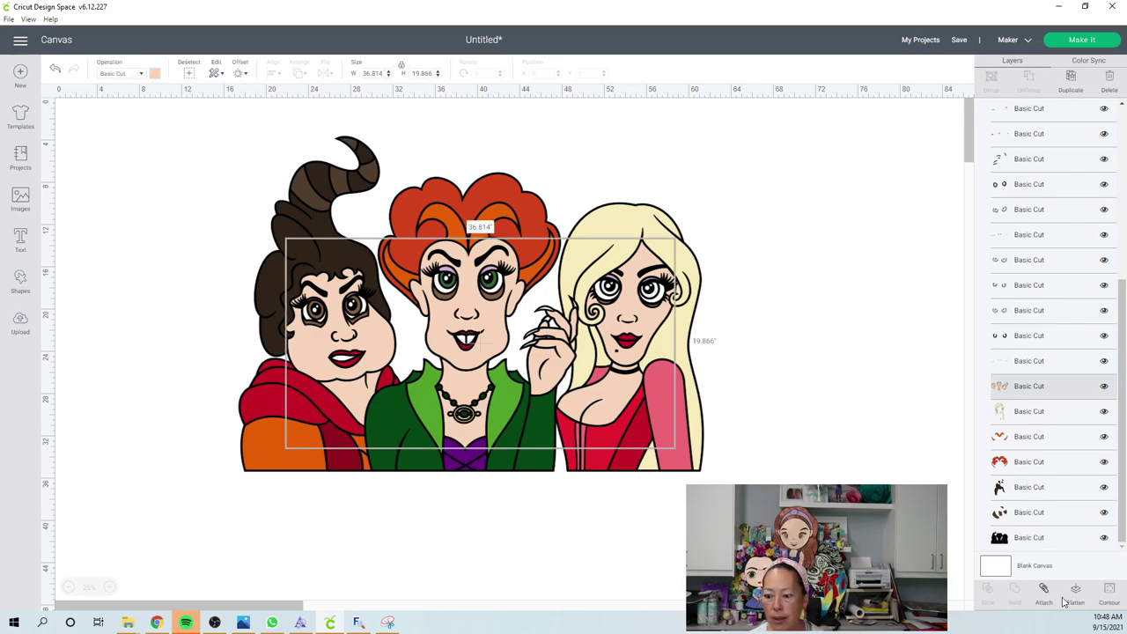
{"action": "left_click", "coordinate": [1110, 595]}
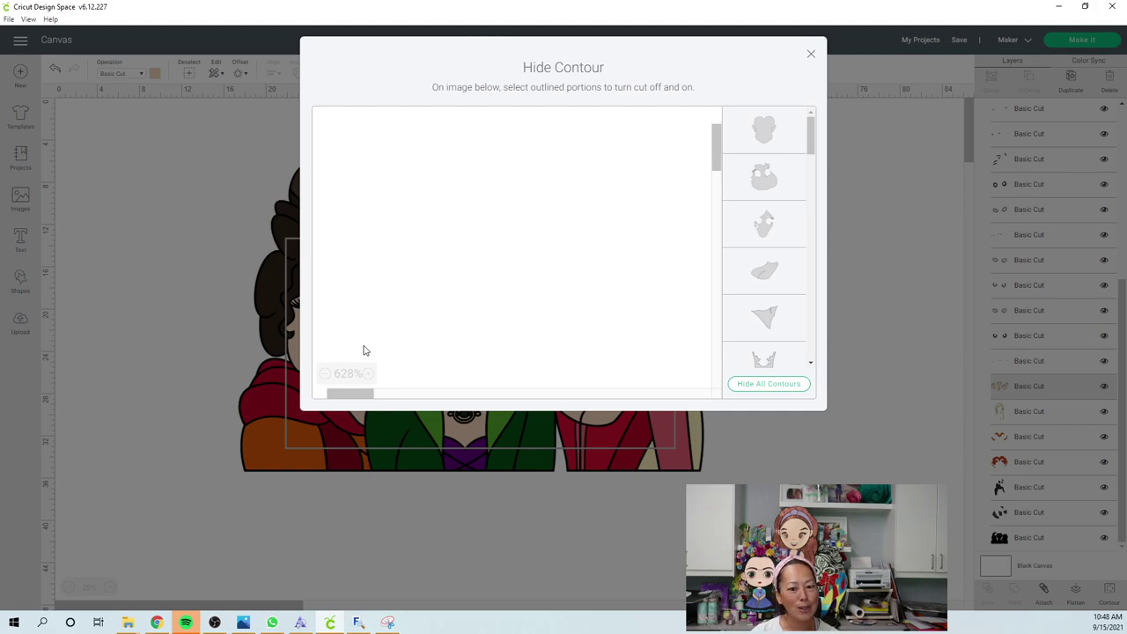
{"action": "left_click", "coordinate": [325, 374]}
{"action": "left_click", "coordinate": [325, 374]}
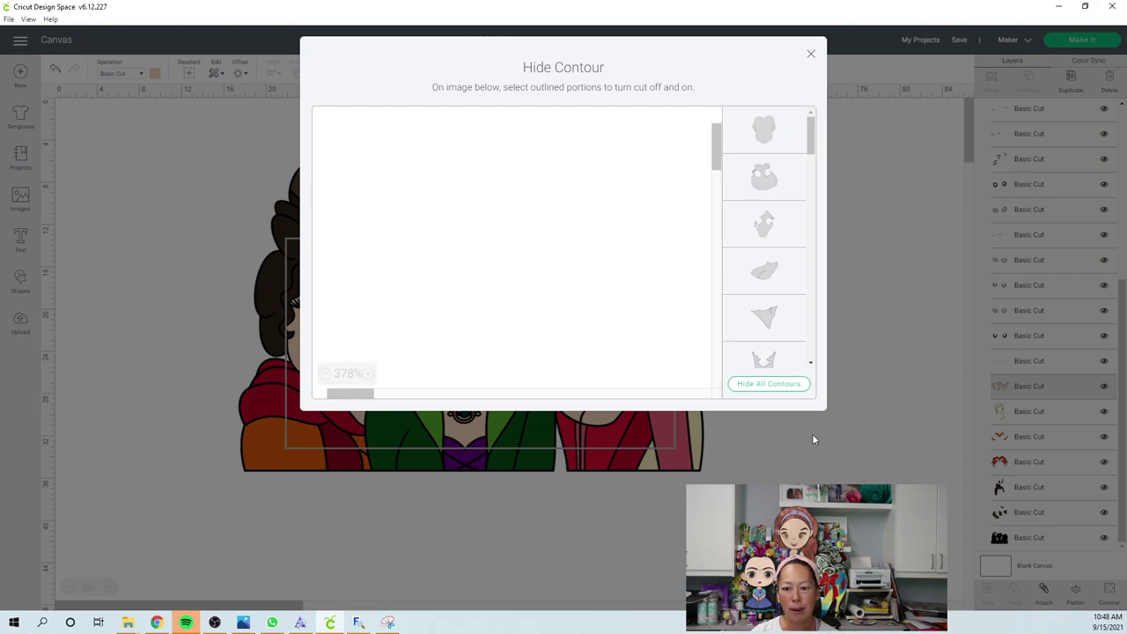
{"action": "left_click", "coordinate": [768, 384]}
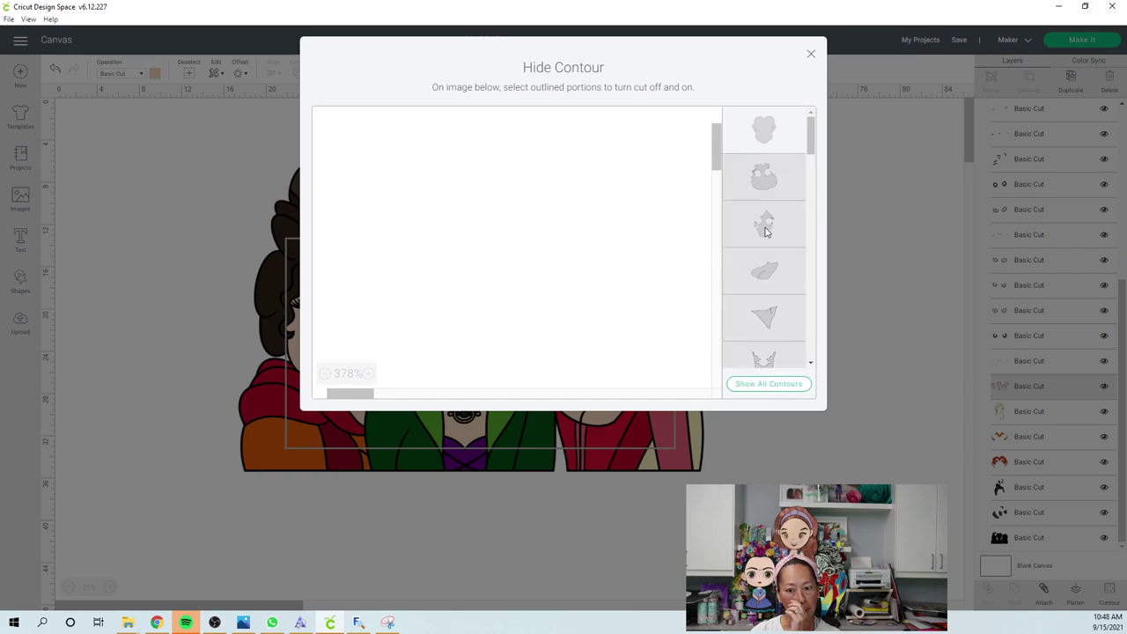
{"action": "left_click", "coordinate": [811, 53]}
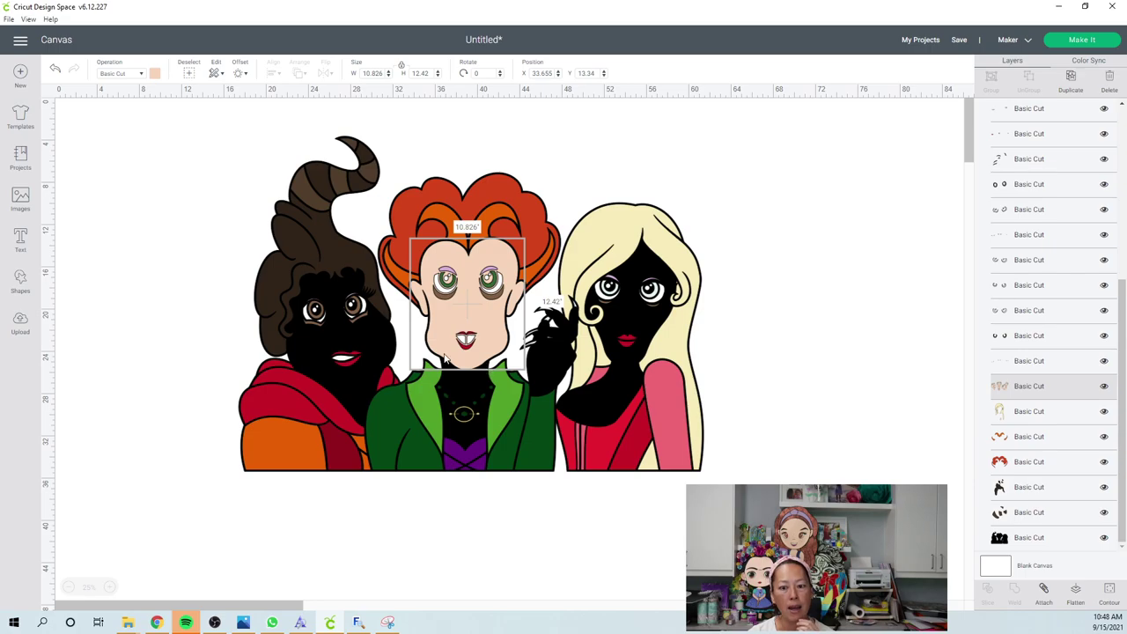
- Set the whole design's width to 40 inches
{"action": "left_click", "coordinate": [188, 196]}
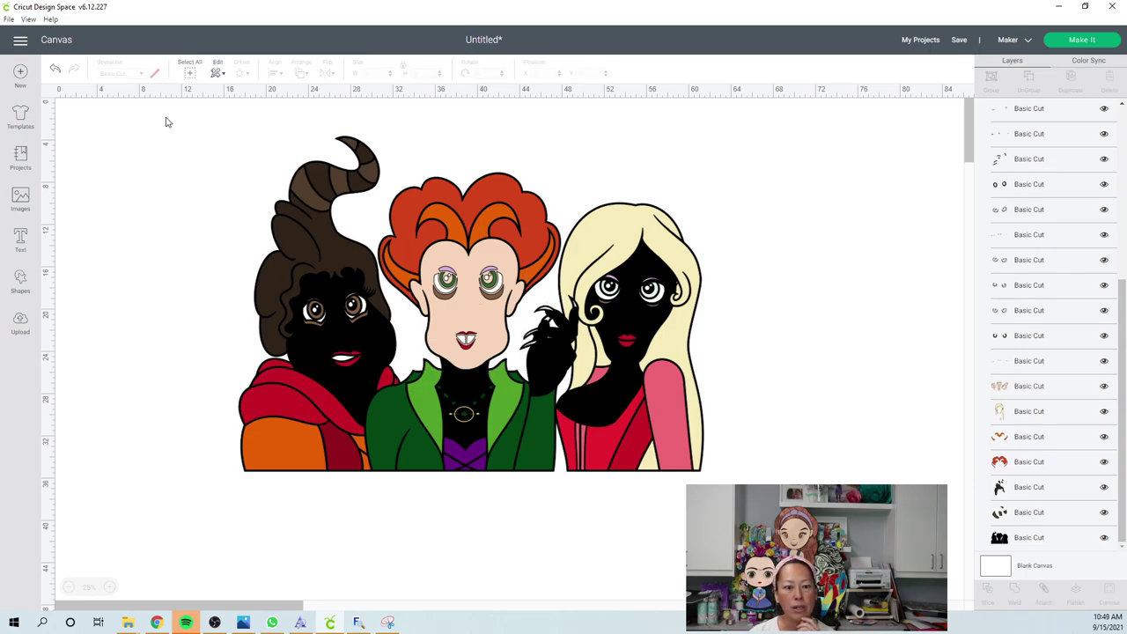
{"action": "left_click_drag", "start_coordinate": [164, 112], "coordinate": [672, 418]}
{"action": "left_click", "coordinate": [374, 75]}
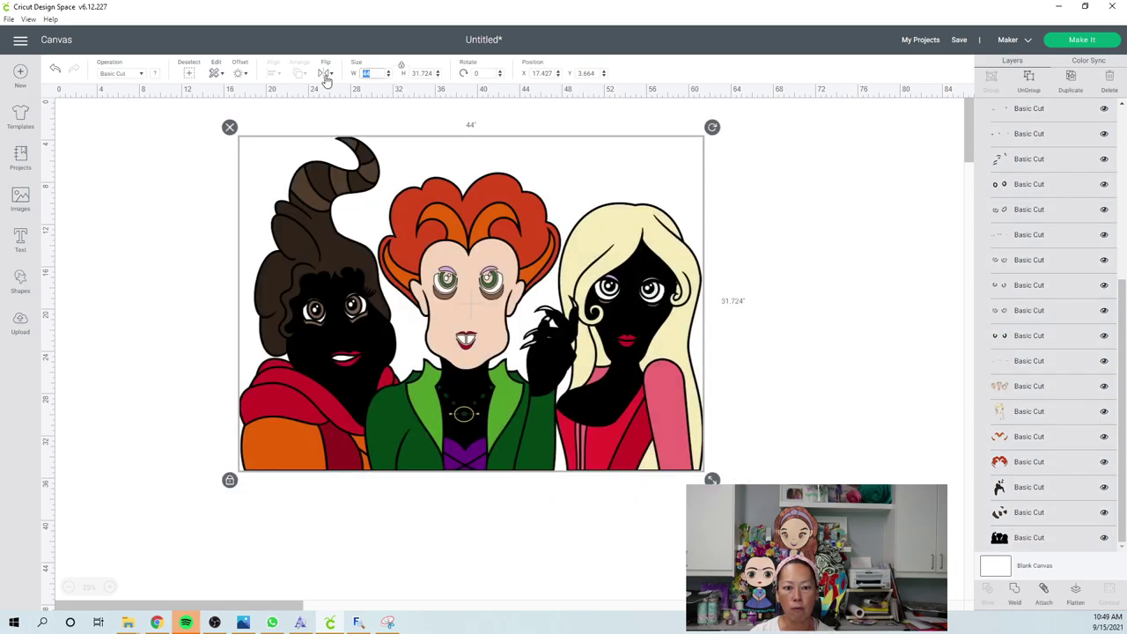
{"action": "type", "text": "40"}
{"action": "key", "text": "Tab"}
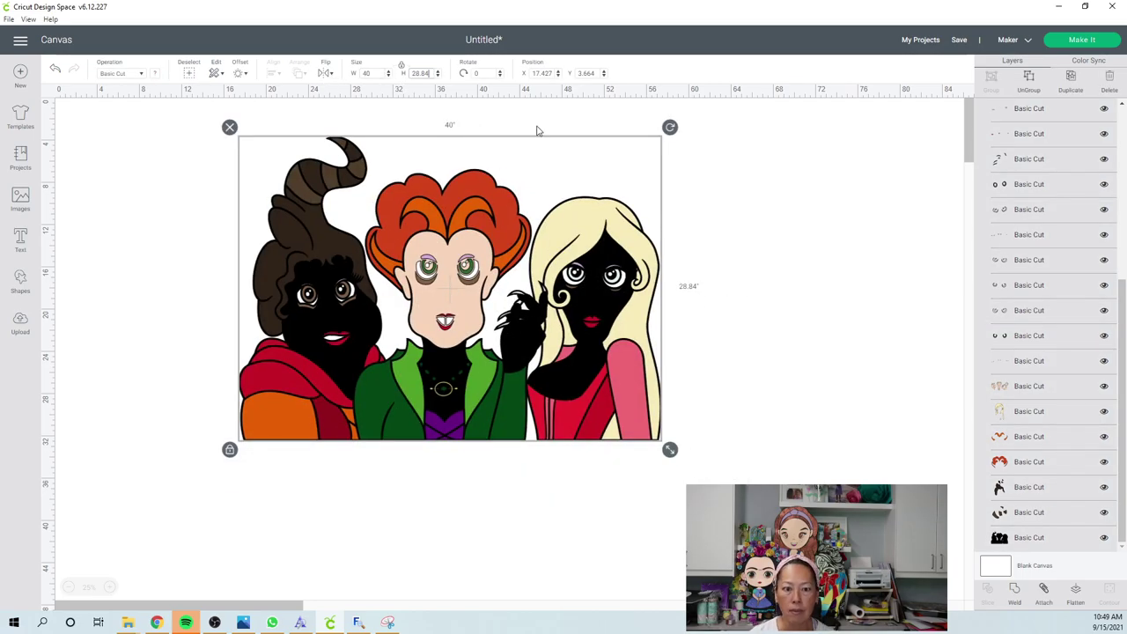
{"action": "left_click", "coordinate": [737, 217]}
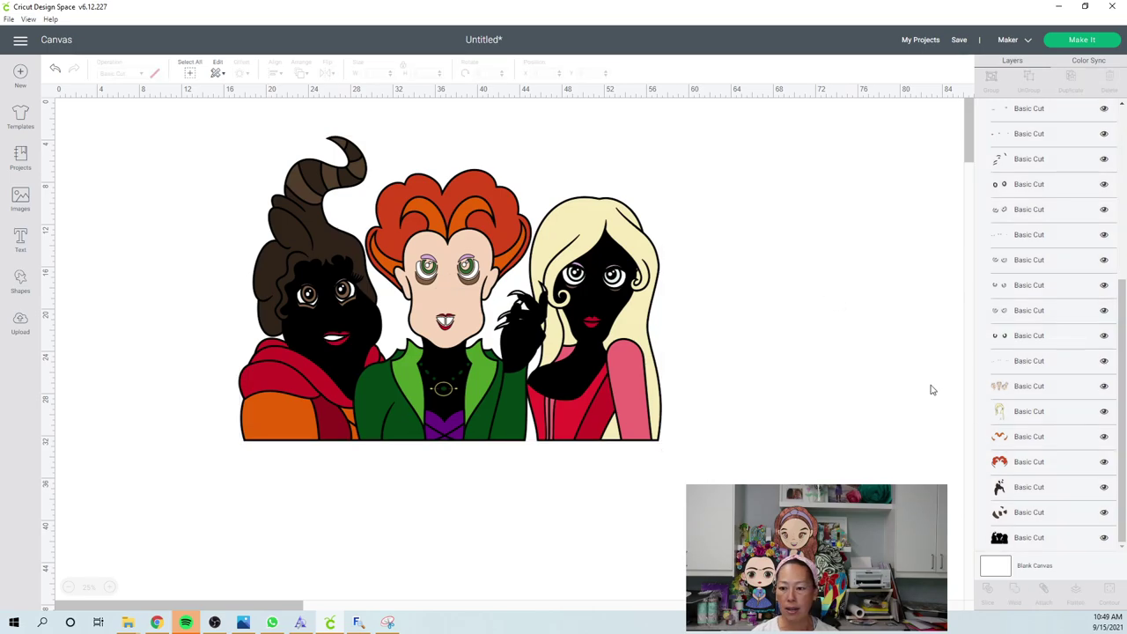
- Restore all hidden contours of the skin-colored layer
{"action": "left_click", "coordinate": [1029, 385]}
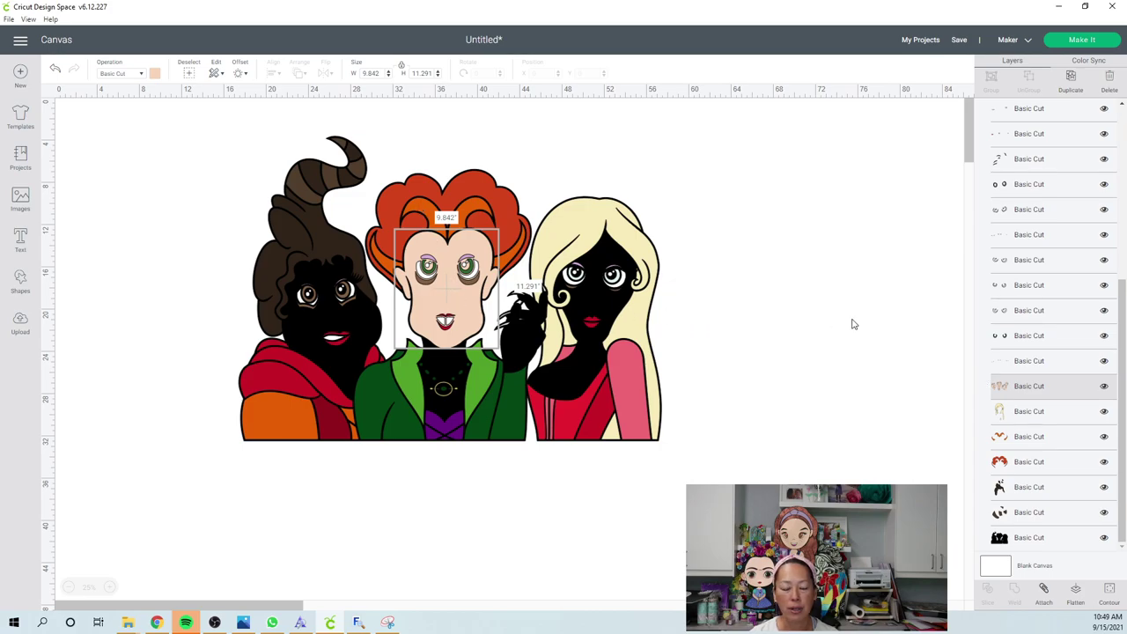
{"action": "left_click", "coordinate": [1110, 593]}
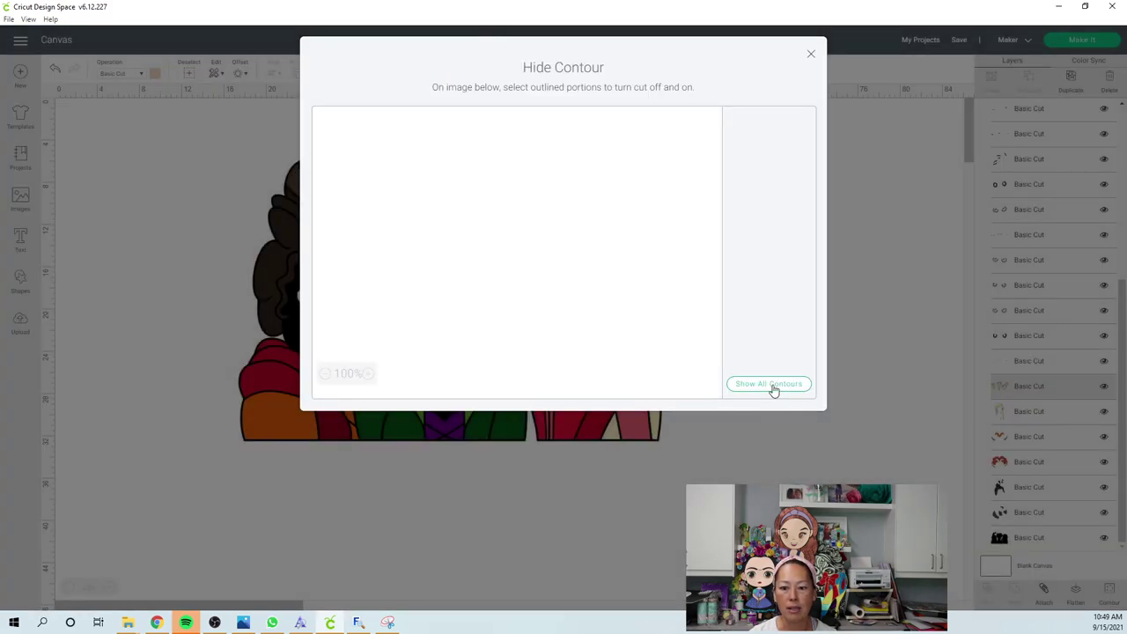
{"action": "left_click", "coordinate": [773, 389]}
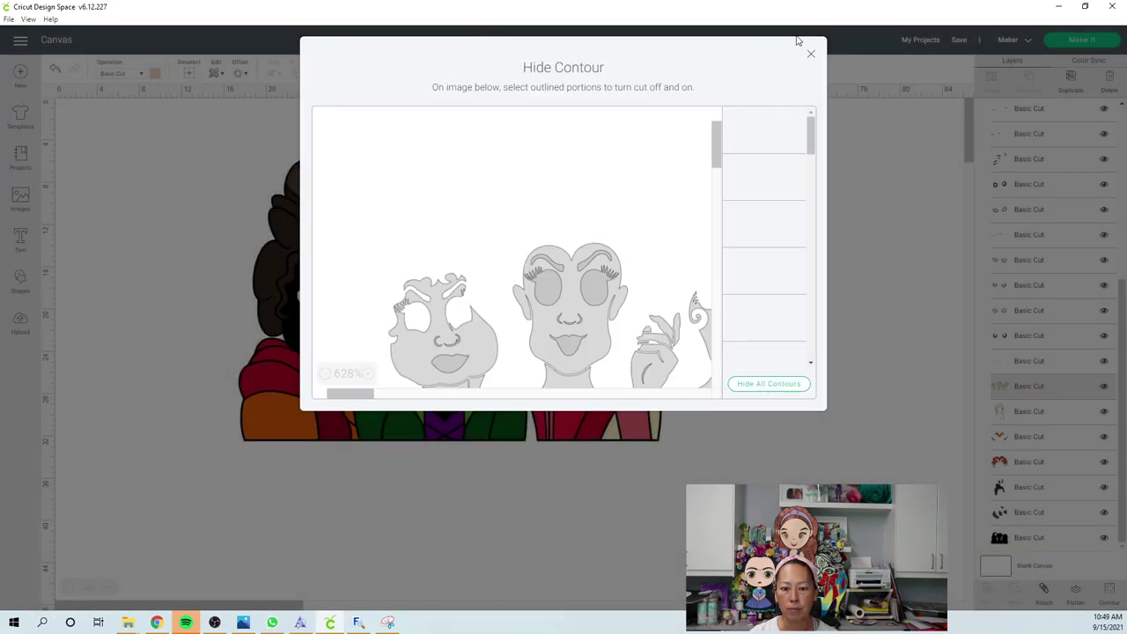
{"action": "left_click", "coordinate": [811, 54]}
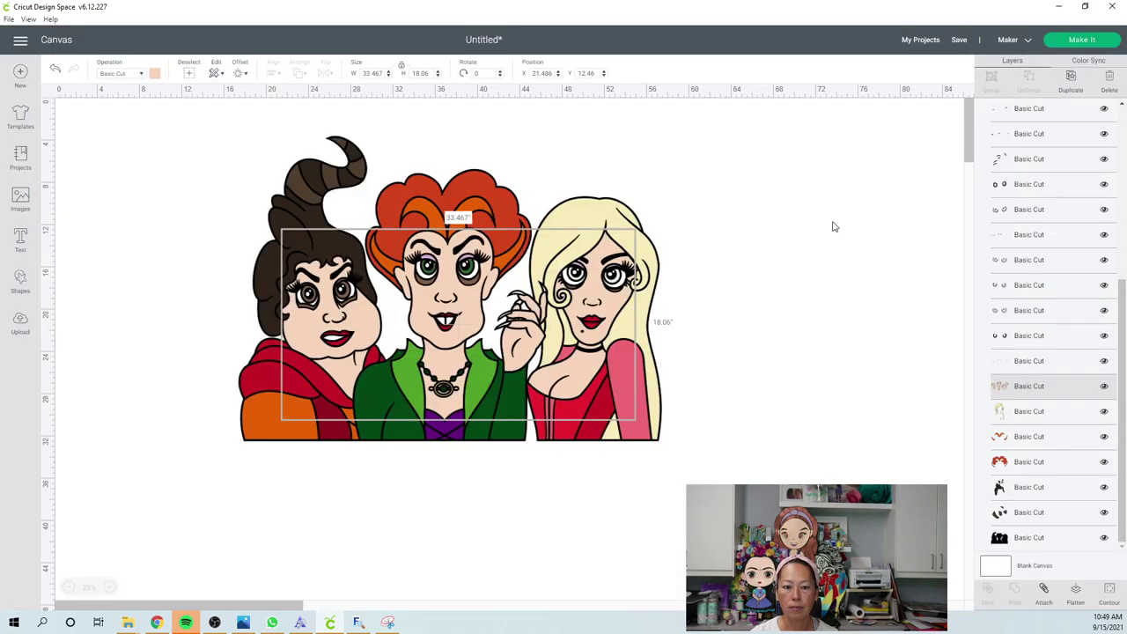
- Ungroup the whole Sanderson Sisters design into separate layers
{"action": "left_click", "coordinate": [880, 351]}
{"action": "left_click_drag", "start_coordinate": [201, 143], "coordinate": [763, 523]}
{"action": "left_click", "coordinate": [1029, 76]}
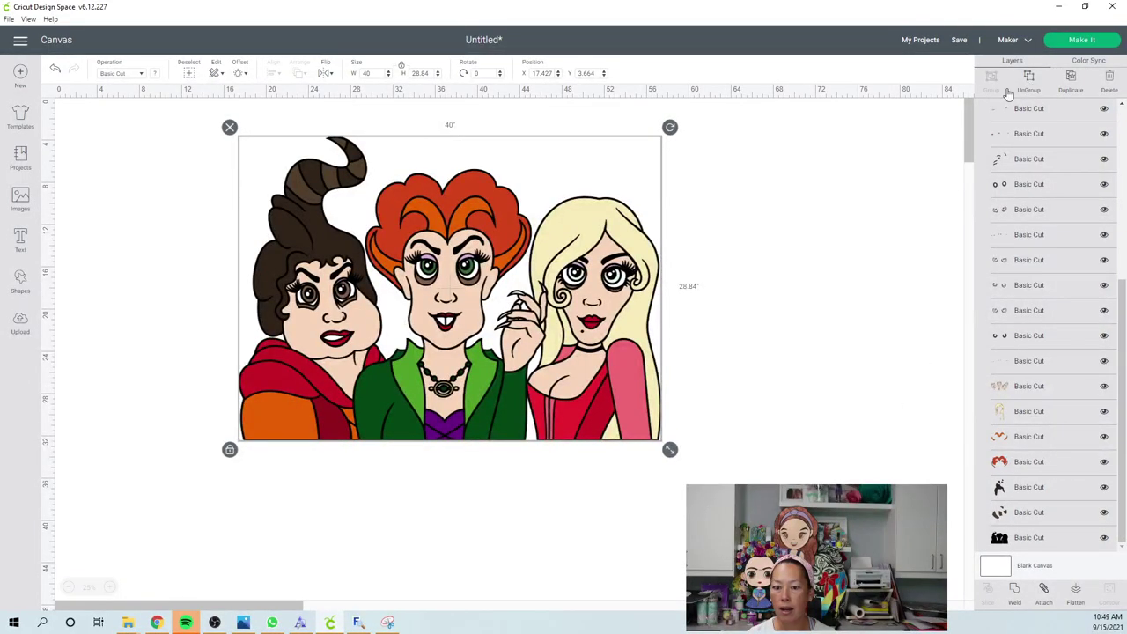
{"action": "left_click", "coordinate": [837, 174]}
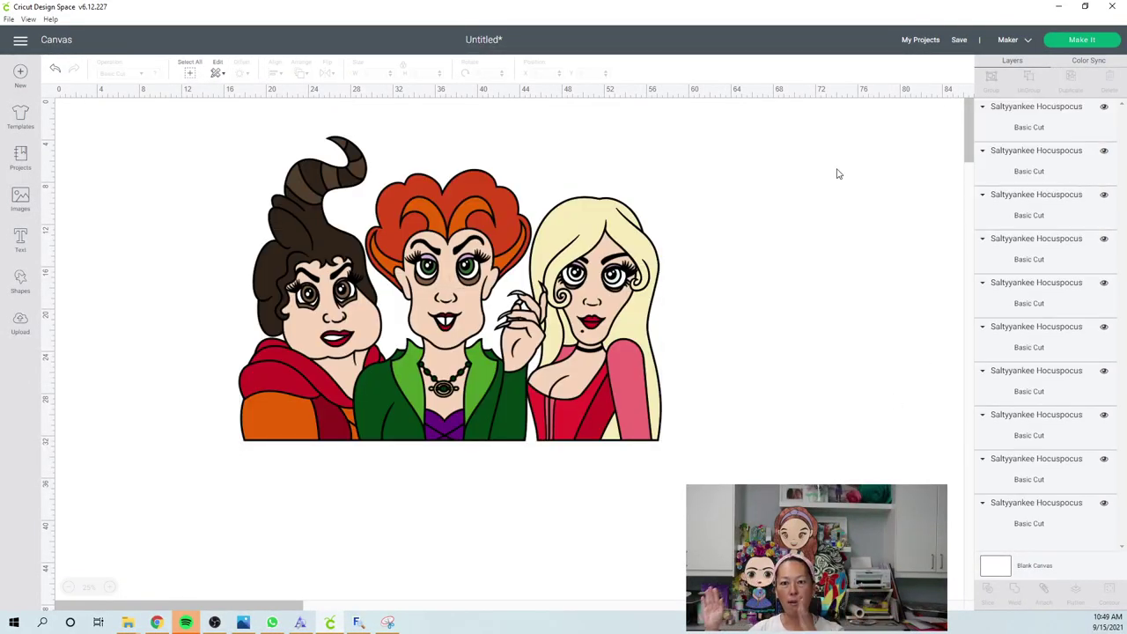
- Move the middle witch's red hair layer beside the design and place a circle about 3.6 inches wide over its left strand's upper end
{"action": "left_click", "coordinate": [470, 180]}
{"action": "left_click_drag", "start_coordinate": [470, 180], "coordinate": [810, 167]}
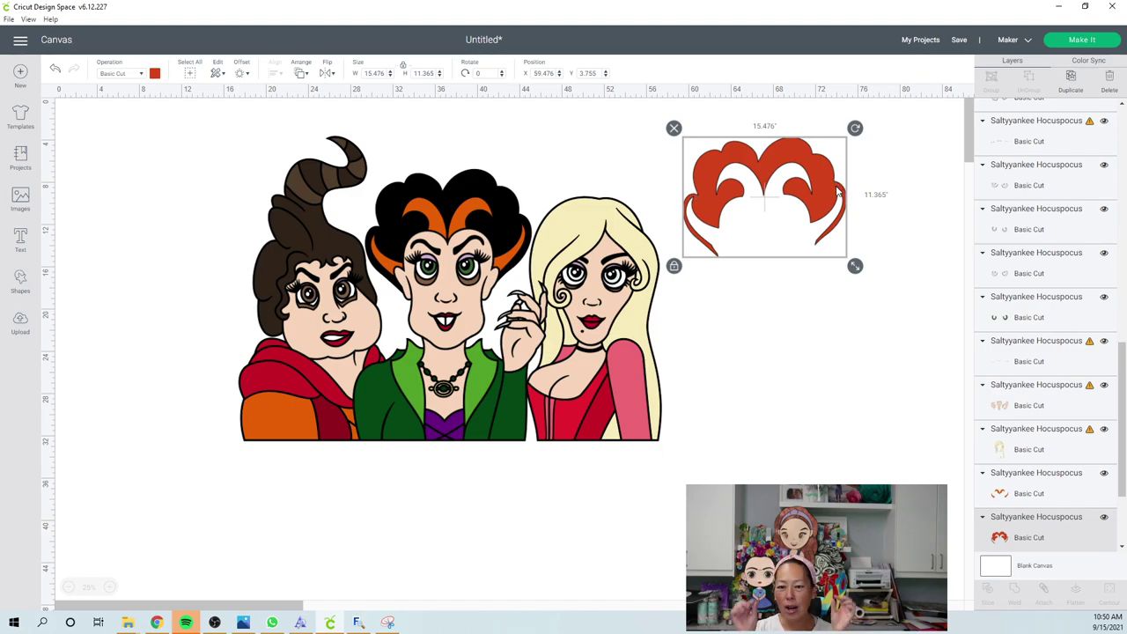
{"action": "left_click", "coordinate": [21, 280]}
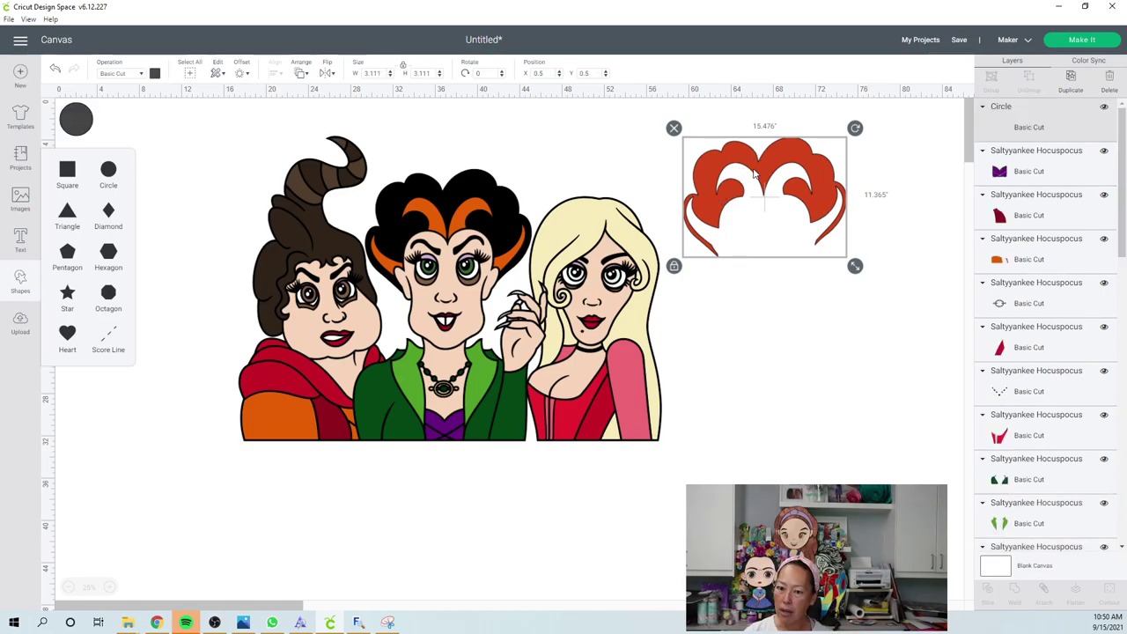
{"action": "left_click", "coordinate": [755, 174]}
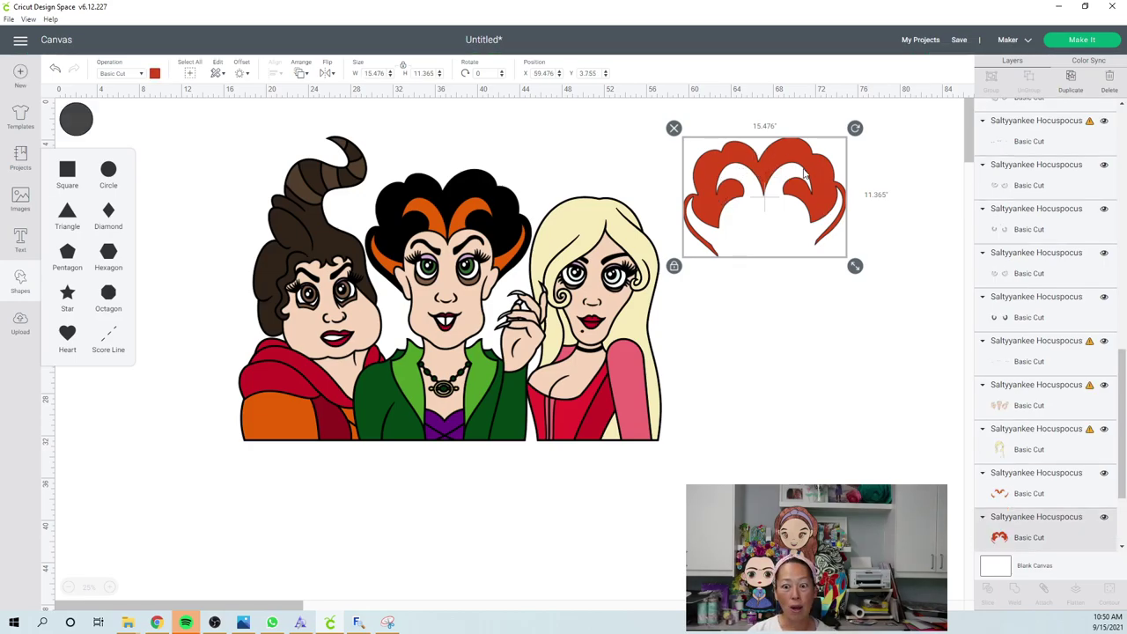
{"action": "left_click_drag", "start_coordinate": [804, 174], "coordinate": [873, 178]}
{"action": "left_click_drag", "start_coordinate": [72, 120], "coordinate": [744, 233]}
{"action": "left_click", "coordinate": [759, 285]}
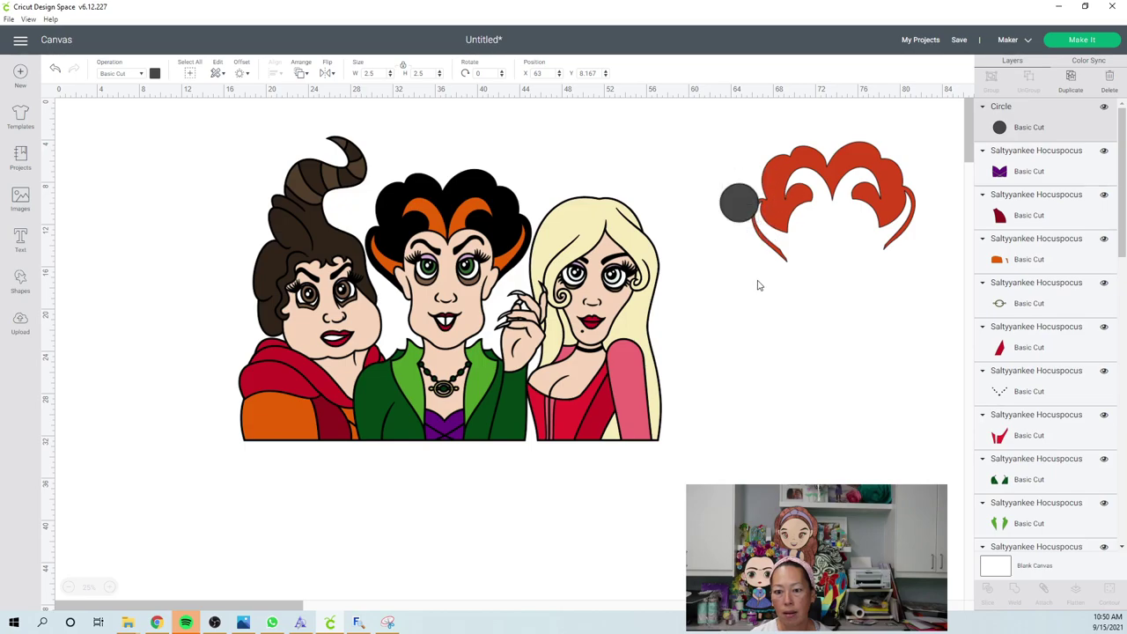
{"action": "left_click", "coordinate": [752, 231]}
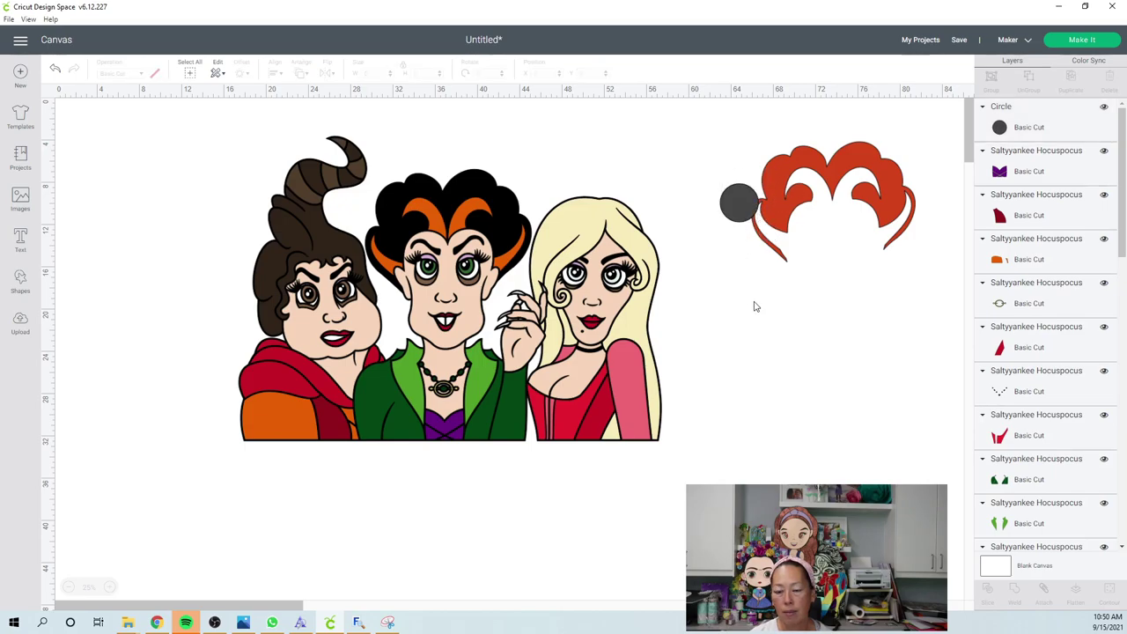
- Slice the red hair layer with the circle overlapping the left strand
{"action": "left_click_drag", "start_coordinate": [725, 116], "coordinate": [773, 227]}
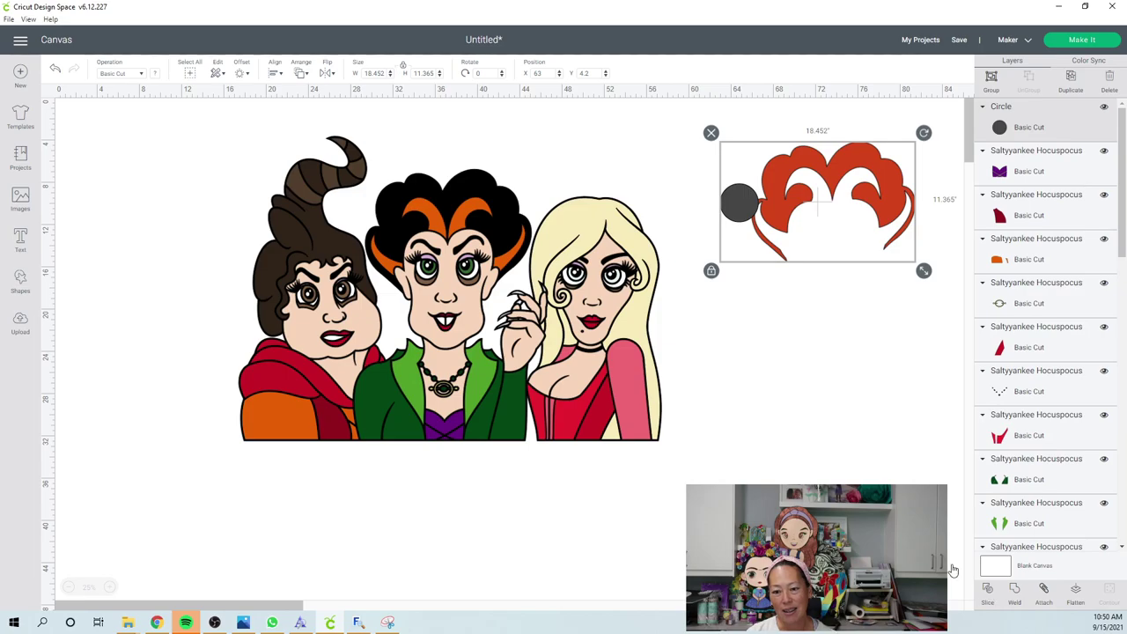
{"action": "left_click", "coordinate": [780, 447]}
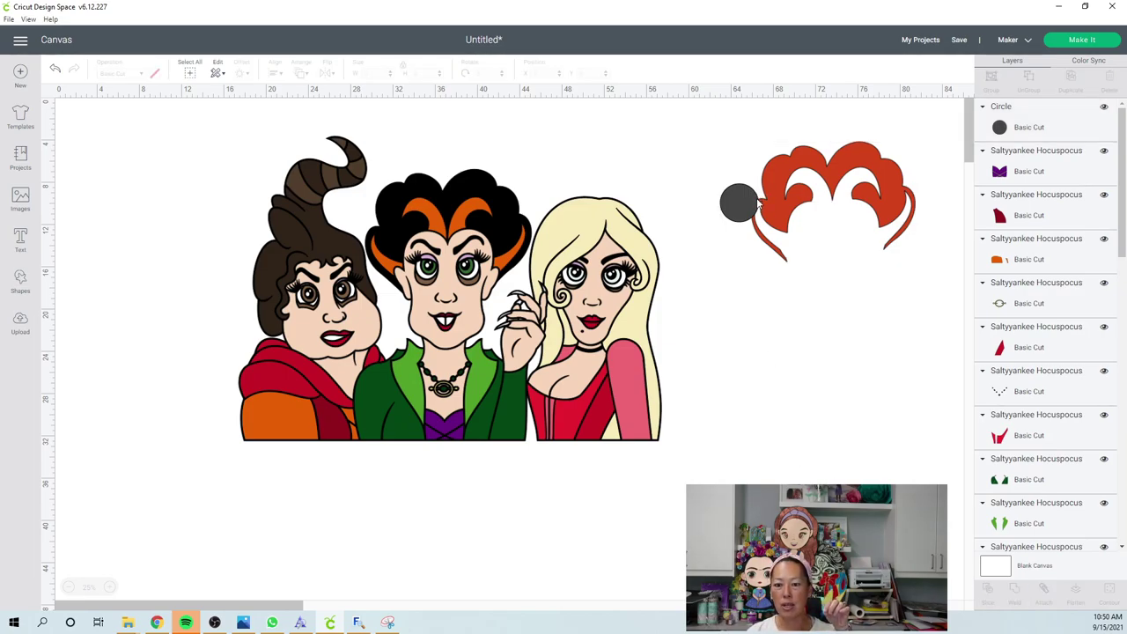
{"action": "key", "text": "Delete"}
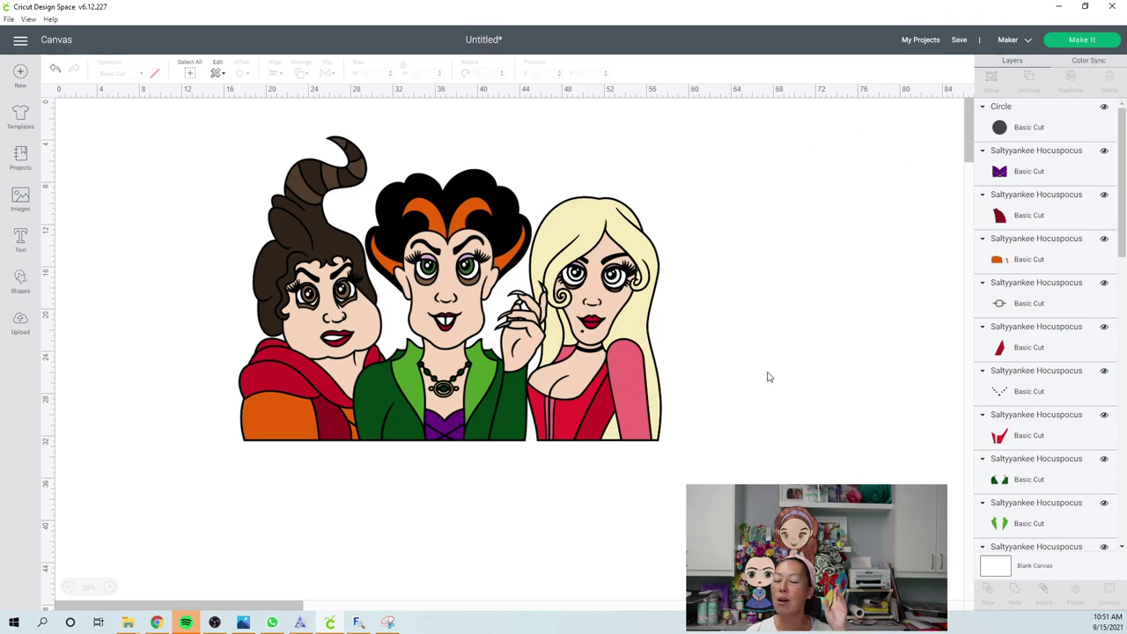
{"action": "key", "text": "ctrl+z"}
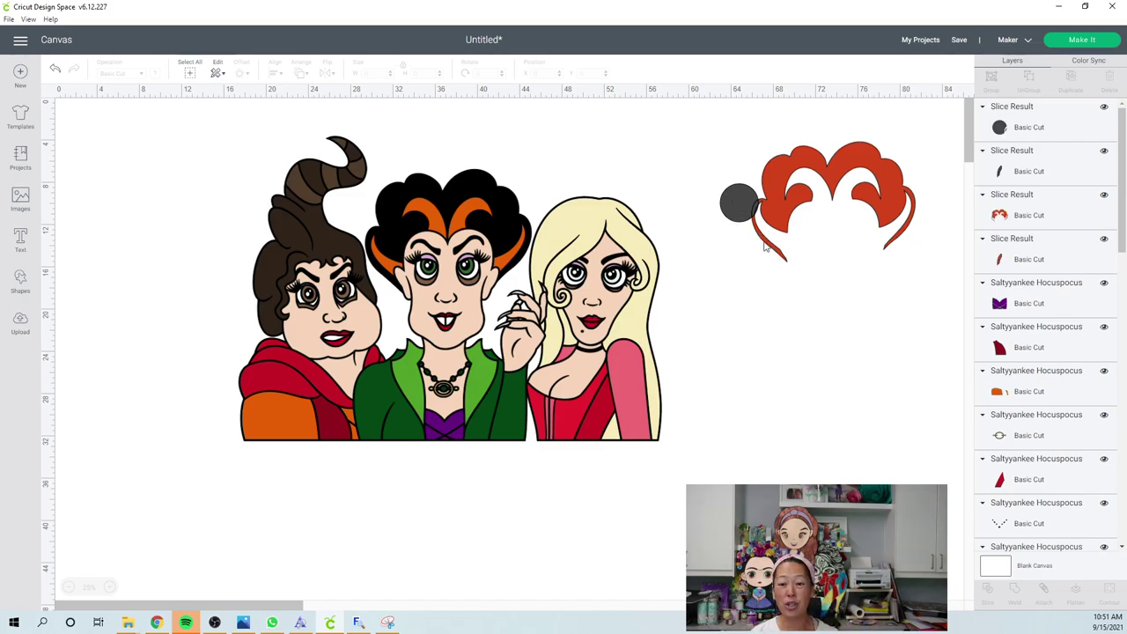
- Delete the two dark circle pieces left over from slicing the left strand
{"action": "left_click", "coordinate": [729, 195]}
{"action": "left_click_drag", "start_coordinate": [730, 196], "coordinate": [753, 342]}
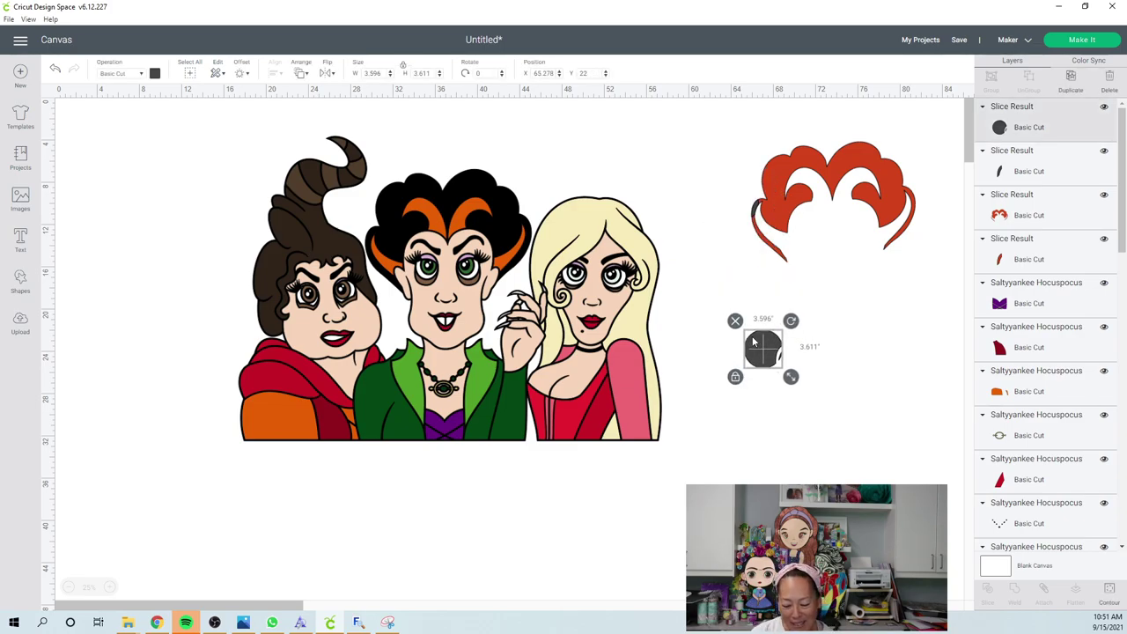
{"action": "key", "text": "Delete"}
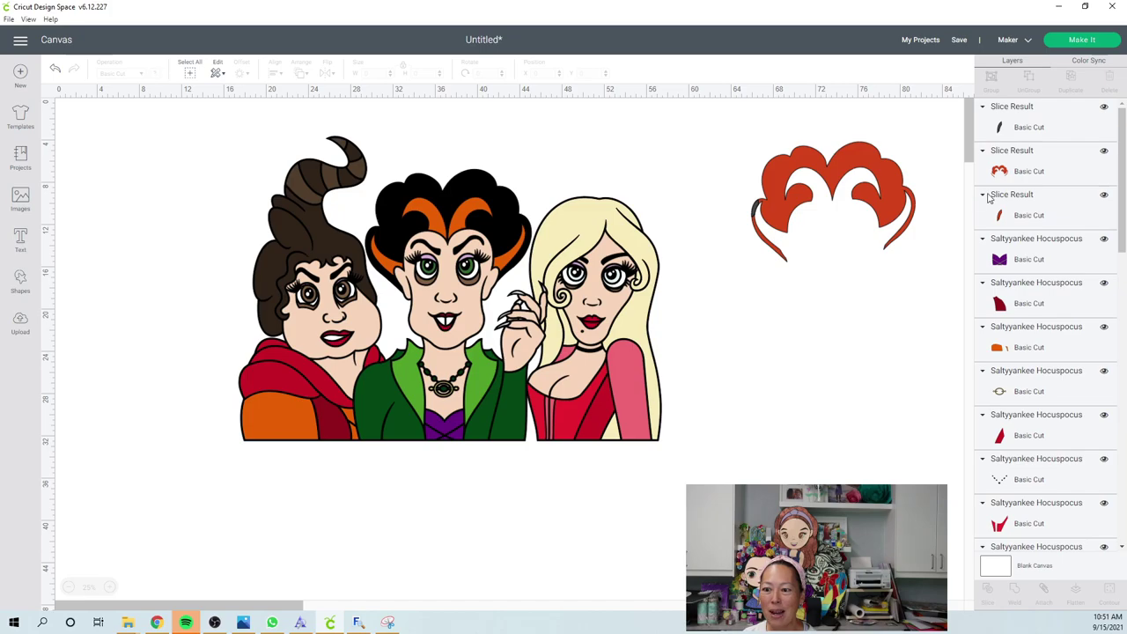
{"action": "left_click", "coordinate": [1010, 118]}
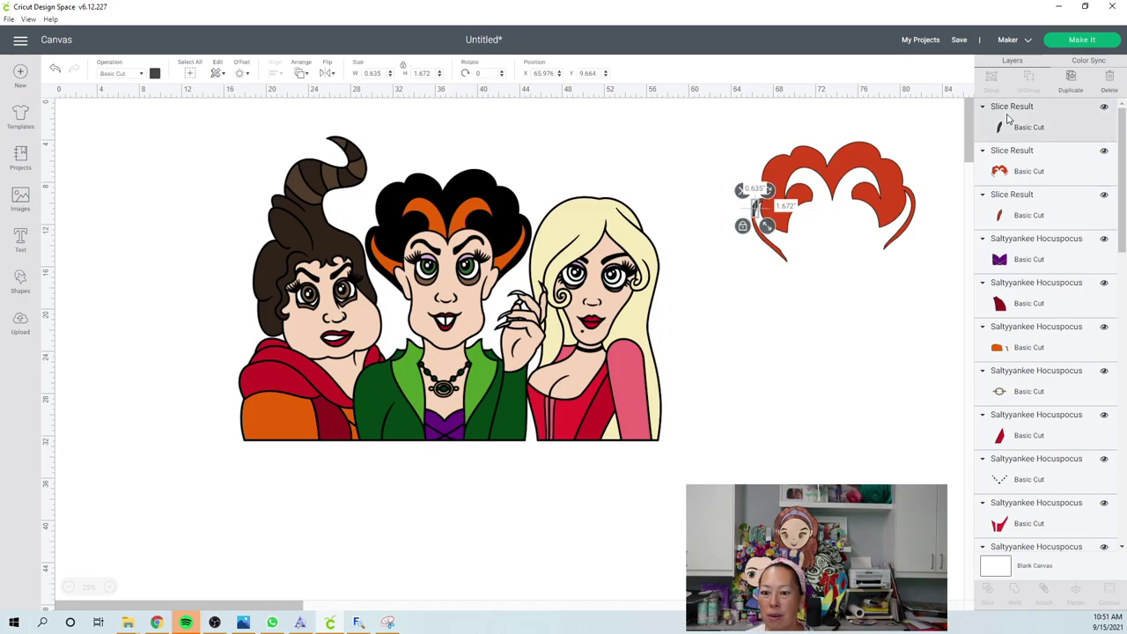
{"action": "key", "text": "Delete"}
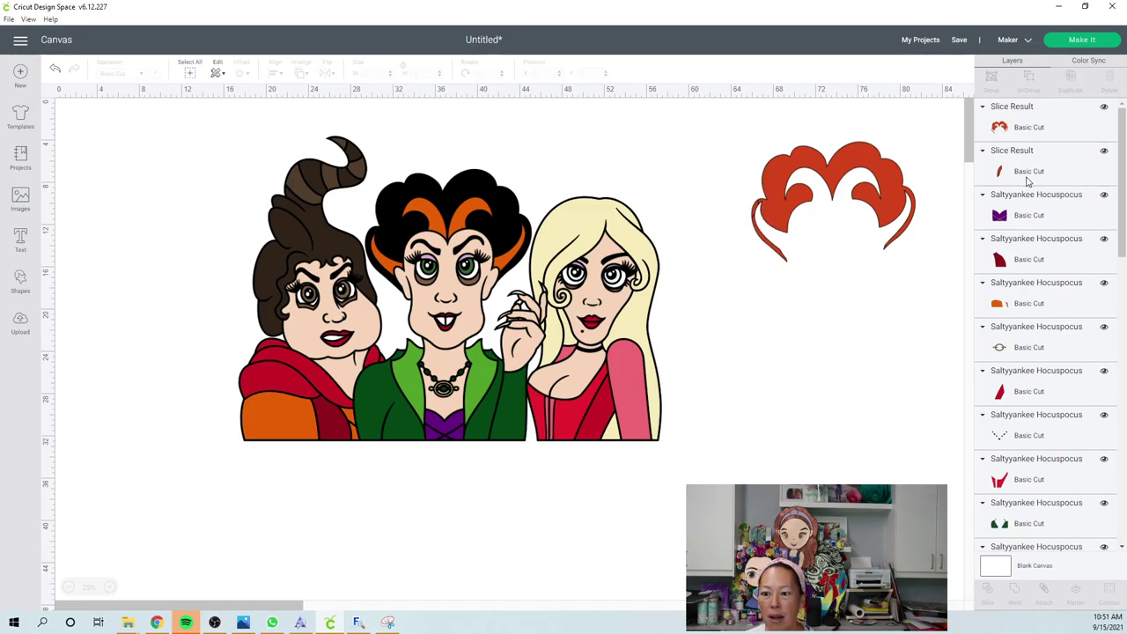
- Duplicate the large red hair piece and move the copy below the original
{"action": "left_click", "coordinate": [1027, 181]}
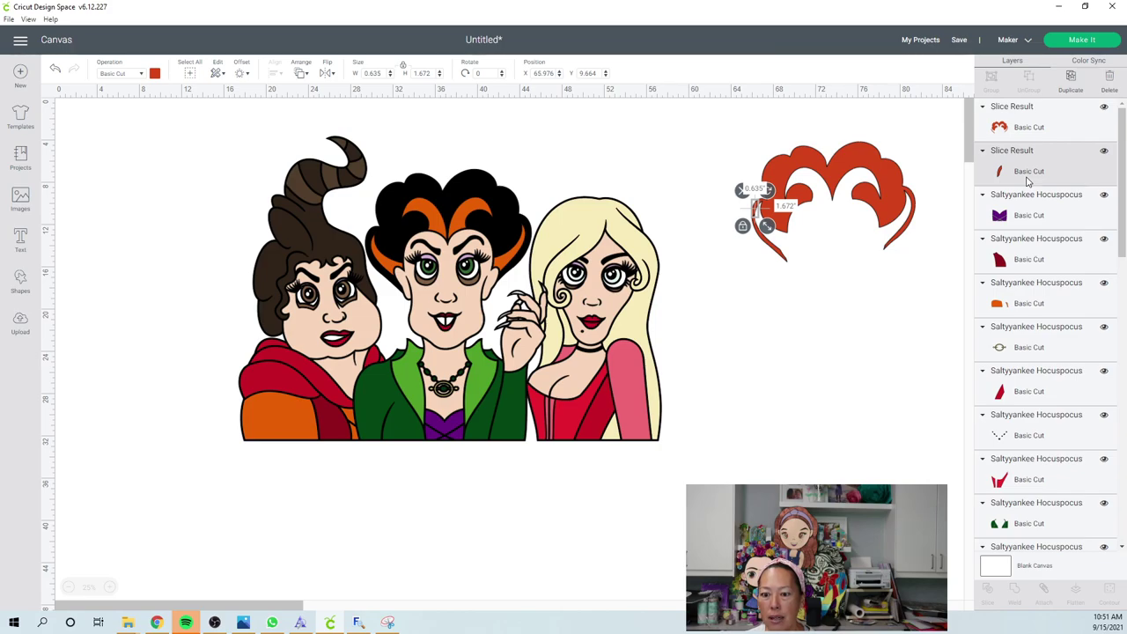
{"action": "left_click", "coordinate": [1022, 123]}
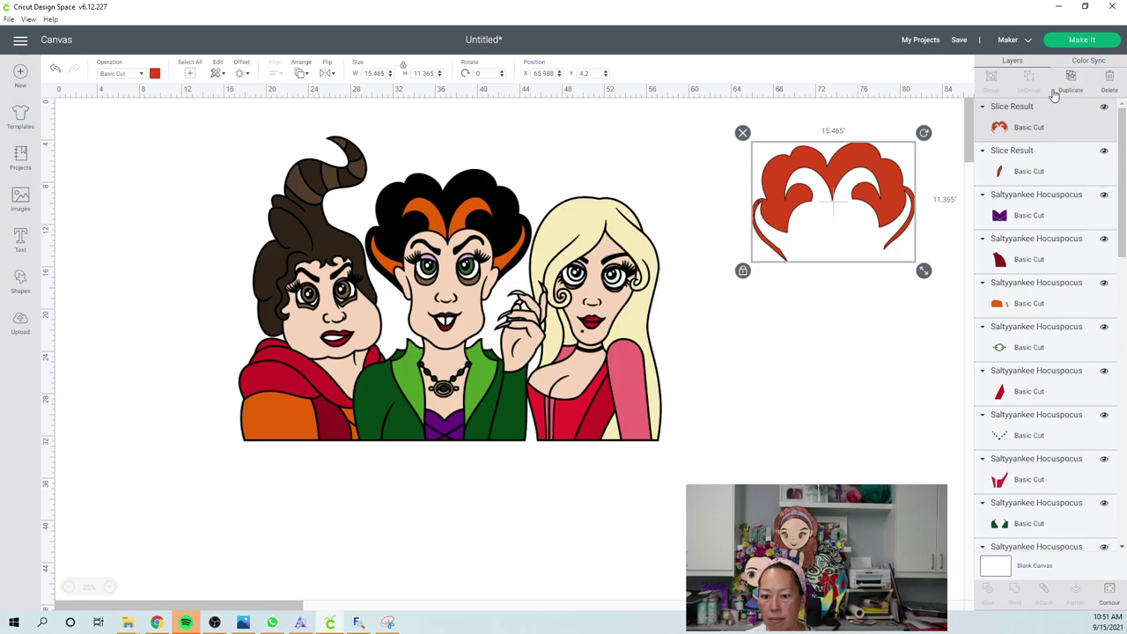
{"action": "key", "text": "ctrl+d"}
{"action": "left_click_drag", "start_coordinate": [844, 234], "coordinate": [876, 488]}
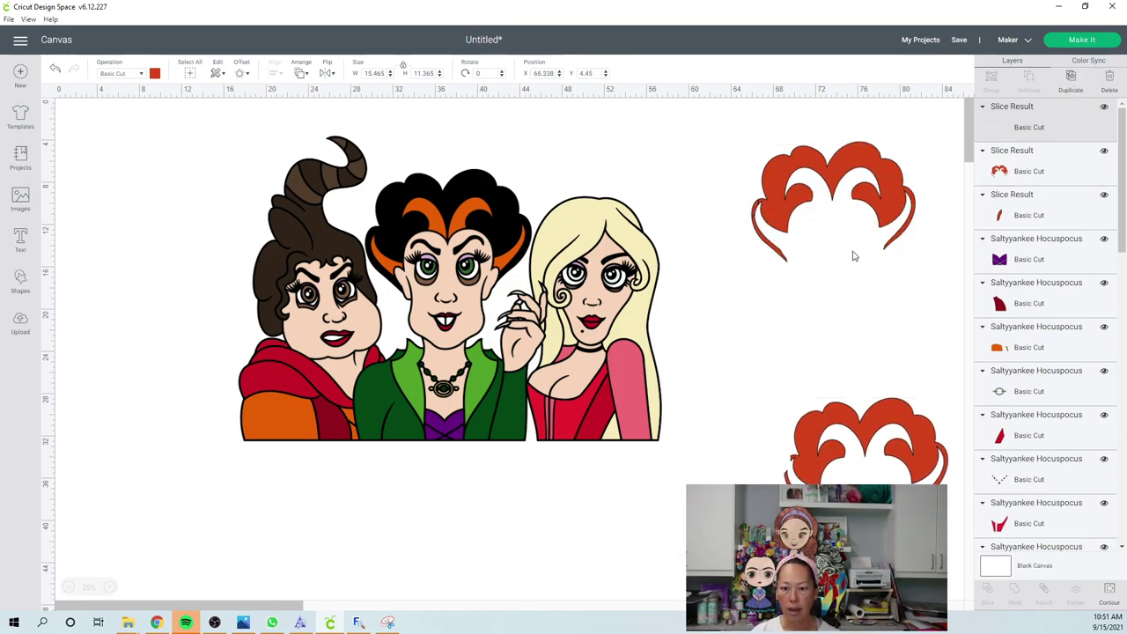
- Hide all contours of the original red hair piece except the detached lower left strand
{"action": "left_click", "coordinate": [872, 171]}
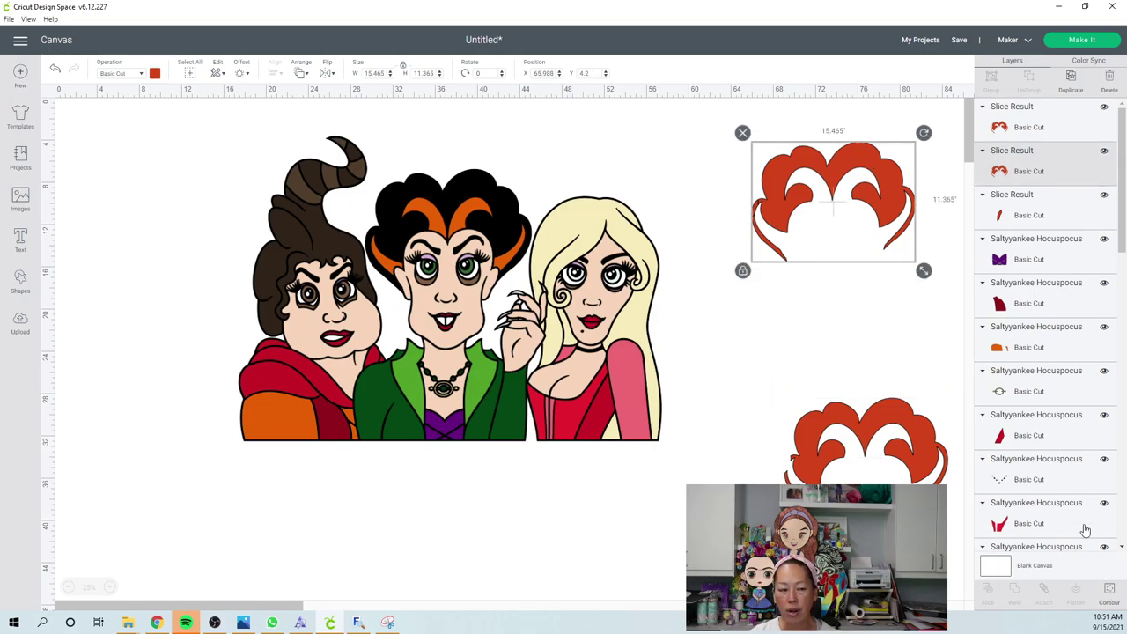
{"action": "left_click", "coordinate": [1109, 592]}
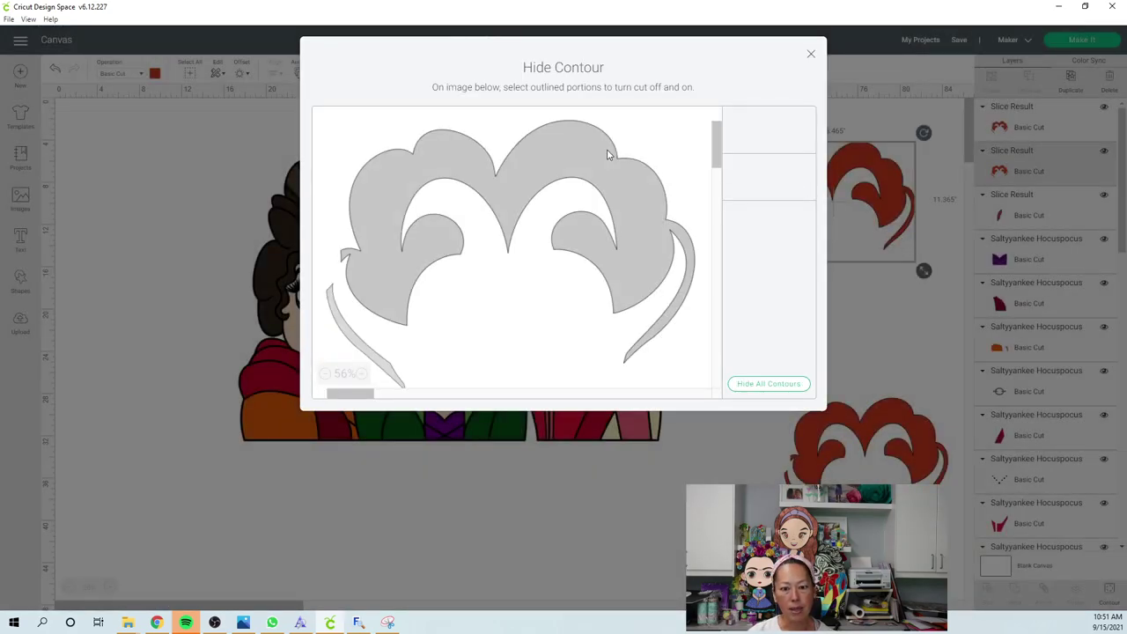
{"action": "left_click", "coordinate": [812, 58]}
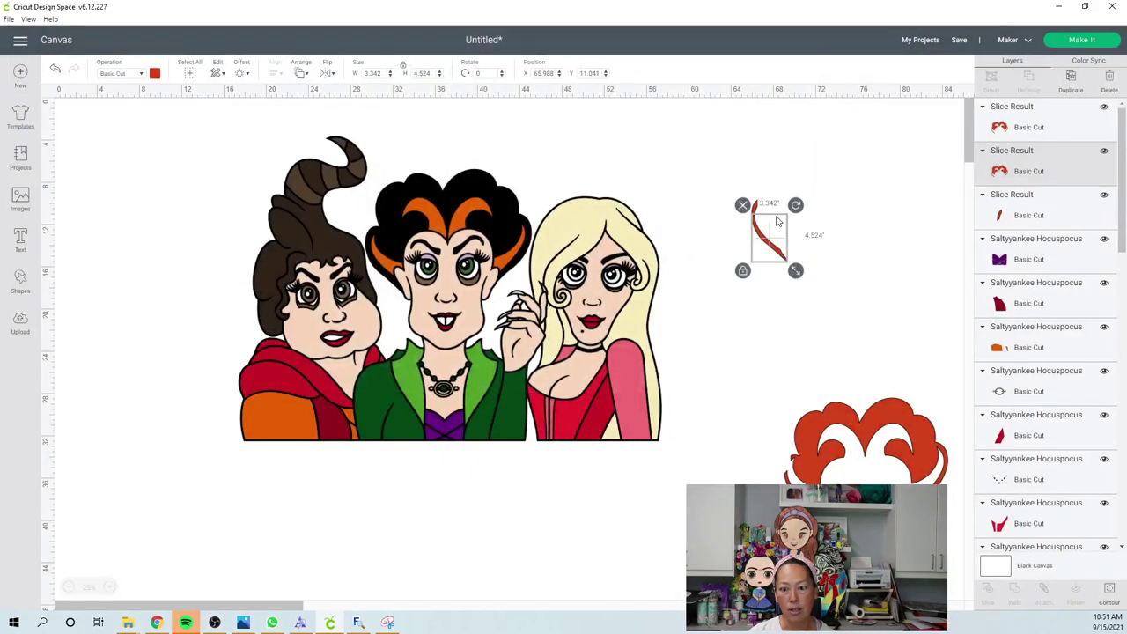
- Weld the two left strand pieces into one and move the welded strand slightly up and to the left
{"action": "left_click_drag", "start_coordinate": [737, 162], "coordinate": [803, 293]}
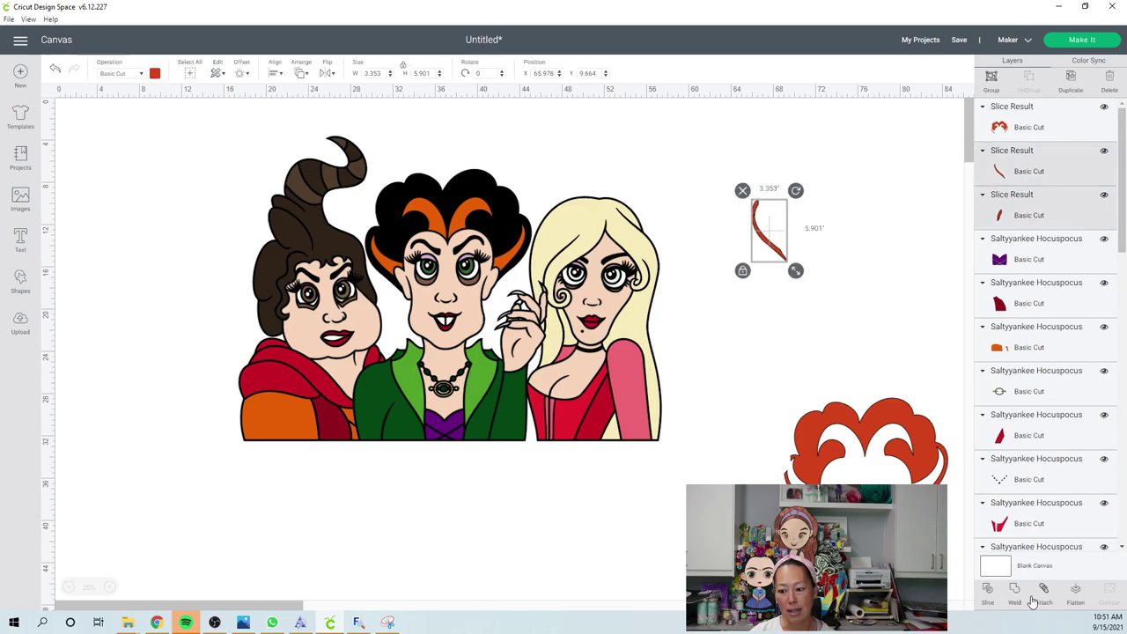
{"action": "left_click", "coordinate": [820, 308]}
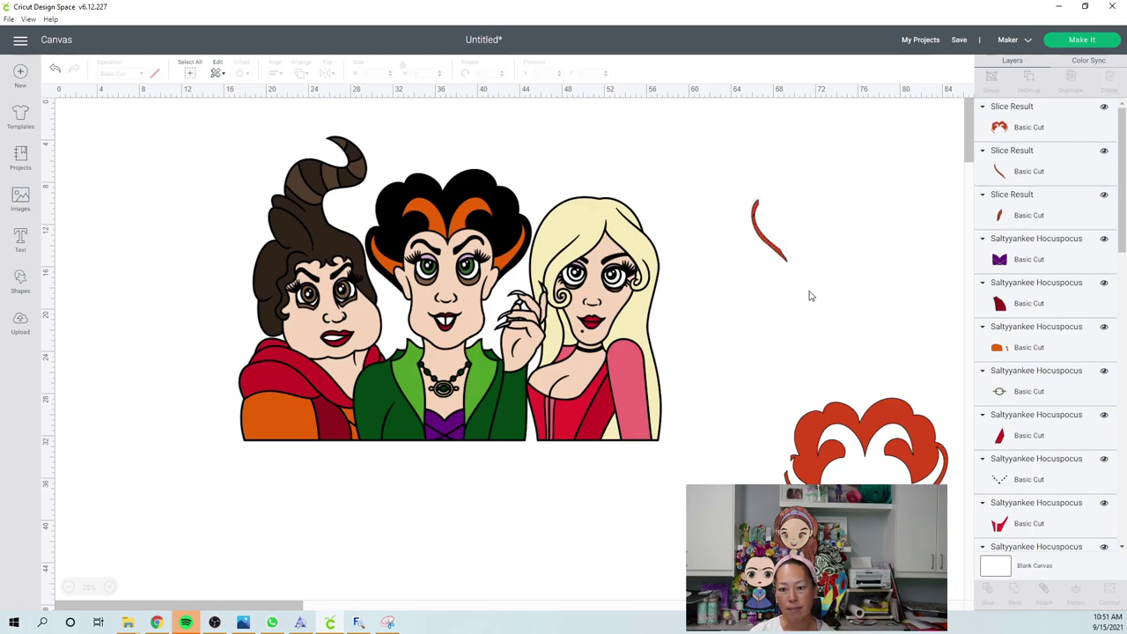
{"action": "left_click", "coordinate": [781, 263]}
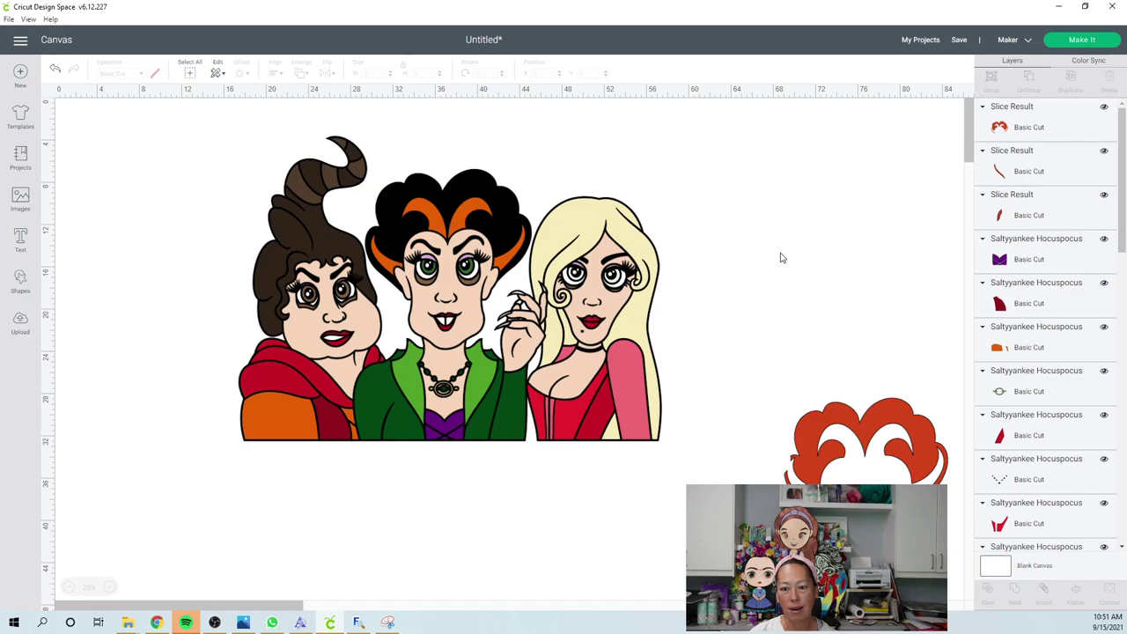
{"action": "left_click", "coordinate": [749, 238]}
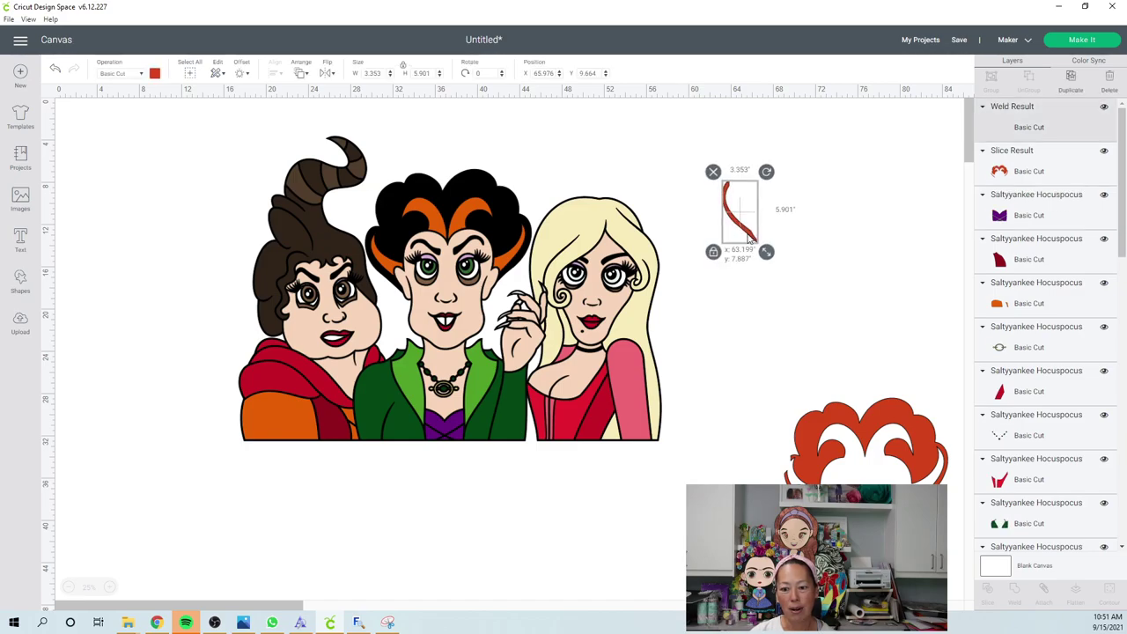
- Move the duplicated red hair piece up beside the design and hide its detached left strand contour
{"action": "left_click_drag", "start_coordinate": [874, 414], "coordinate": [837, 260]}
{"action": "left_click", "coordinate": [1110, 592]}
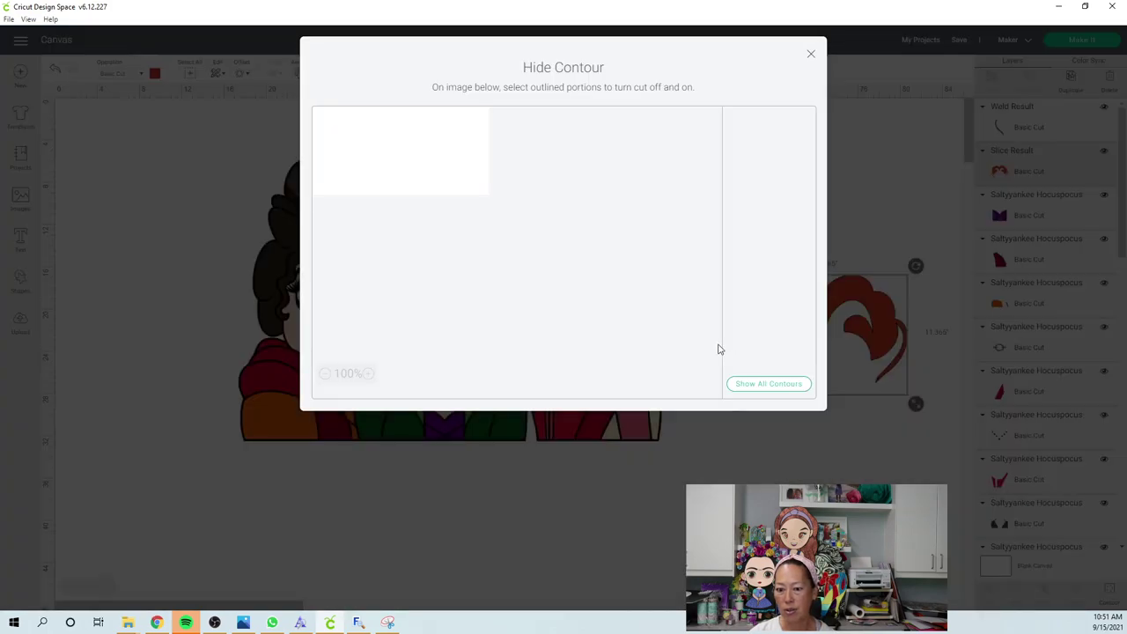
{"action": "left_click", "coordinate": [390, 379]}
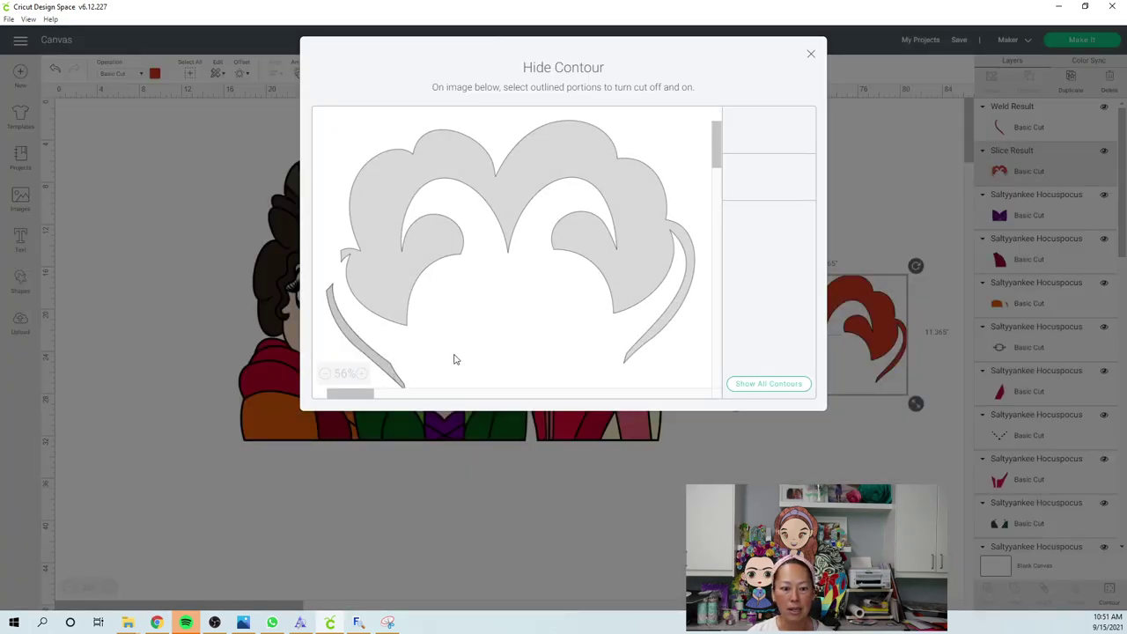
{"action": "left_click", "coordinate": [812, 57]}
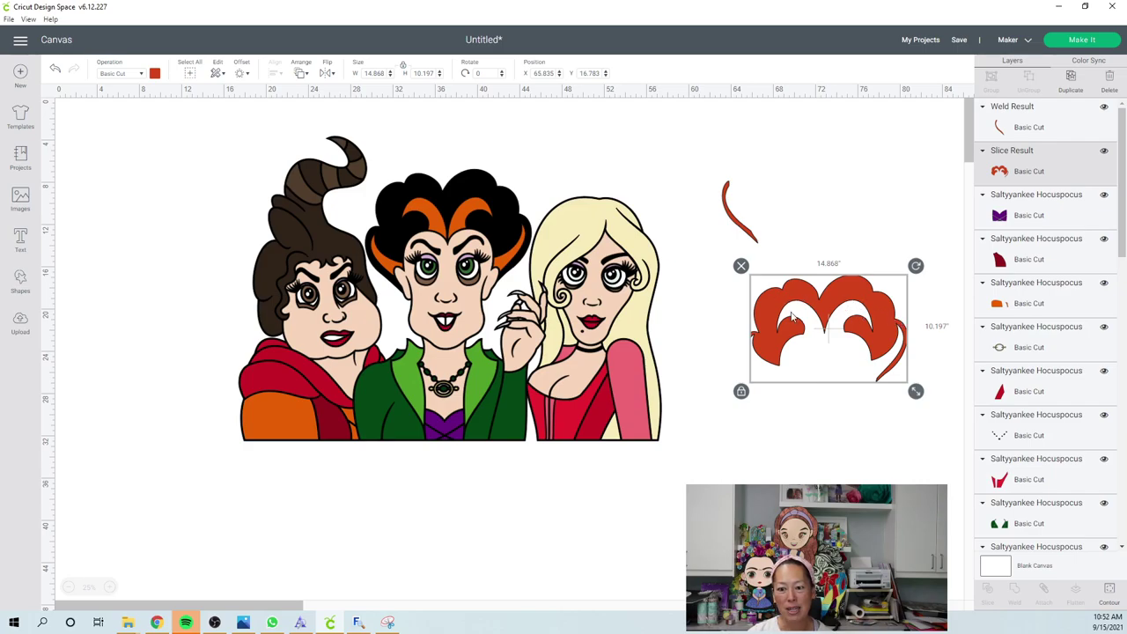
- Move the welded strand up, then add a 3.111-inch circle and place it where the right strand joins the red hair
{"action": "left_click", "coordinate": [21, 282]}
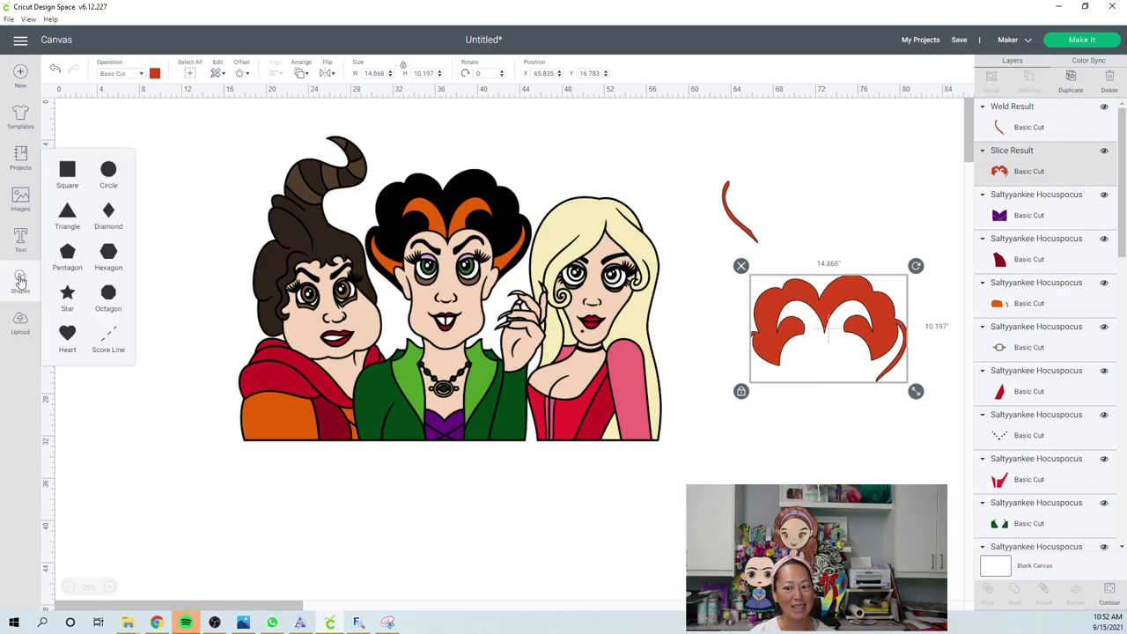
{"action": "left_click", "coordinate": [107, 175]}
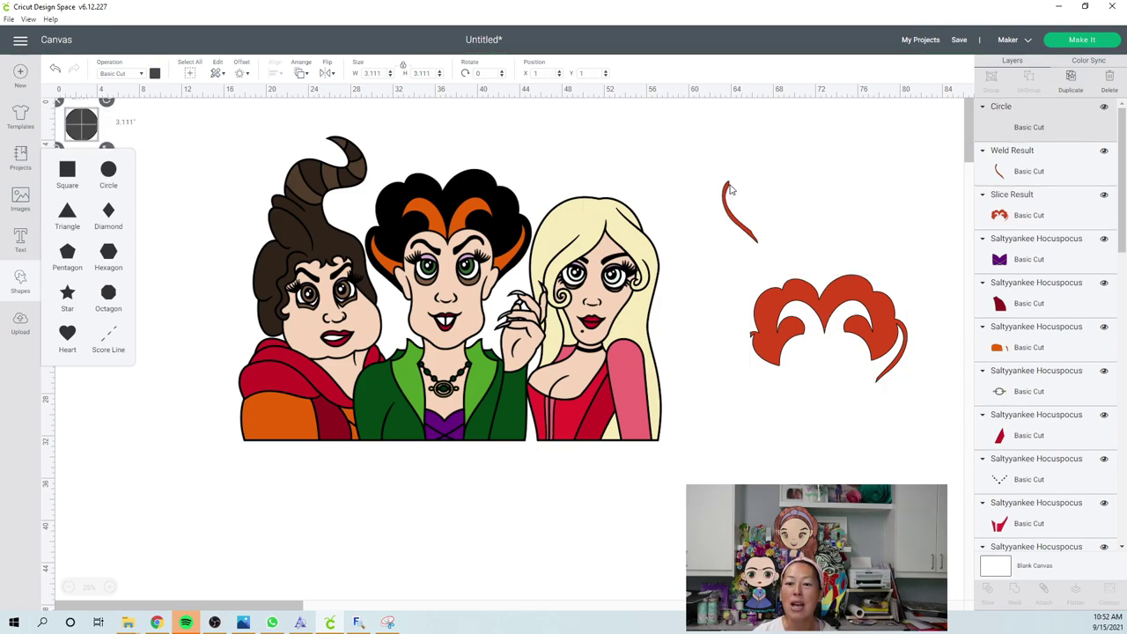
{"action": "left_click_drag", "start_coordinate": [723, 218], "coordinate": [724, 155]}
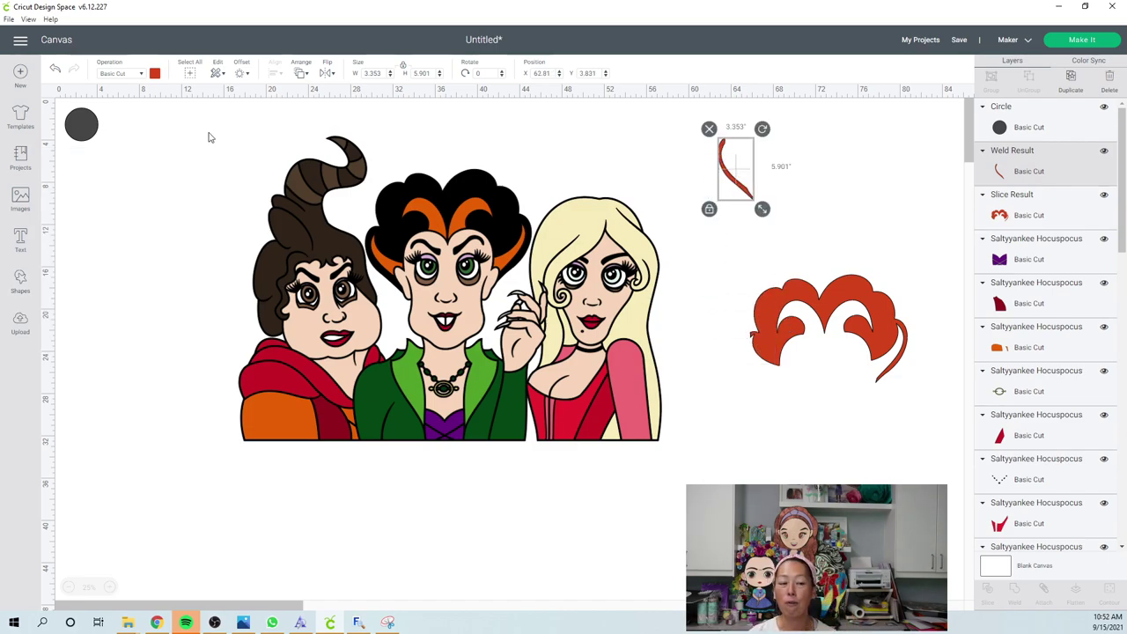
{"action": "left_click_drag", "start_coordinate": [93, 125], "coordinate": [915, 324]}
{"action": "left_click", "coordinate": [749, 430]}
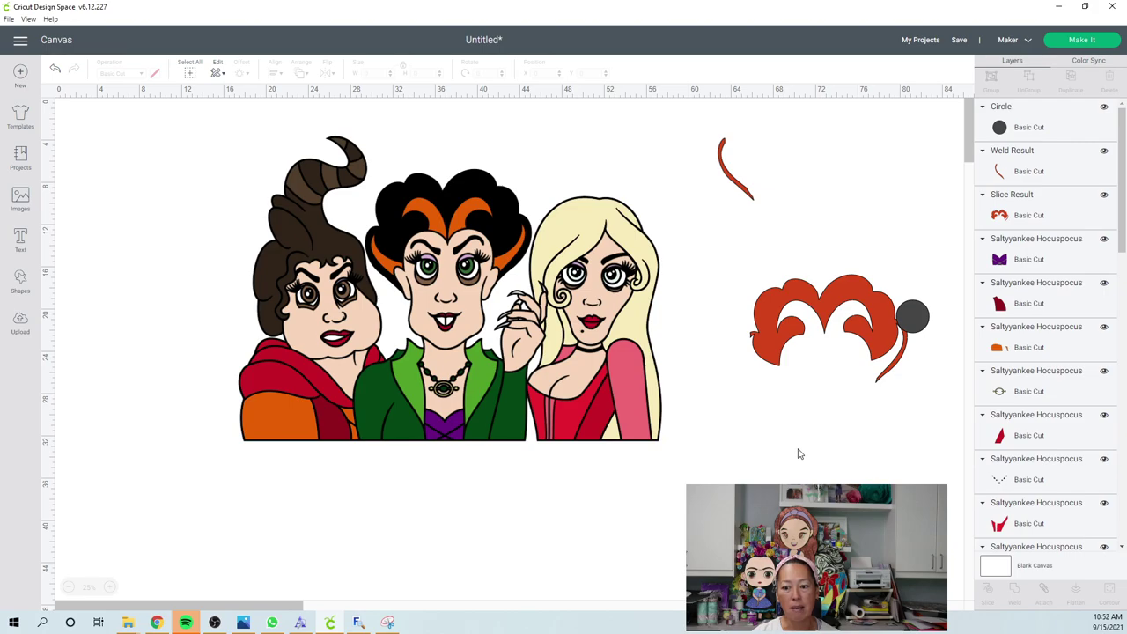
- Nudge the circle slightly down over the right strand's joint and slice the red hair piece with it
{"action": "left_click", "coordinate": [923, 328]}
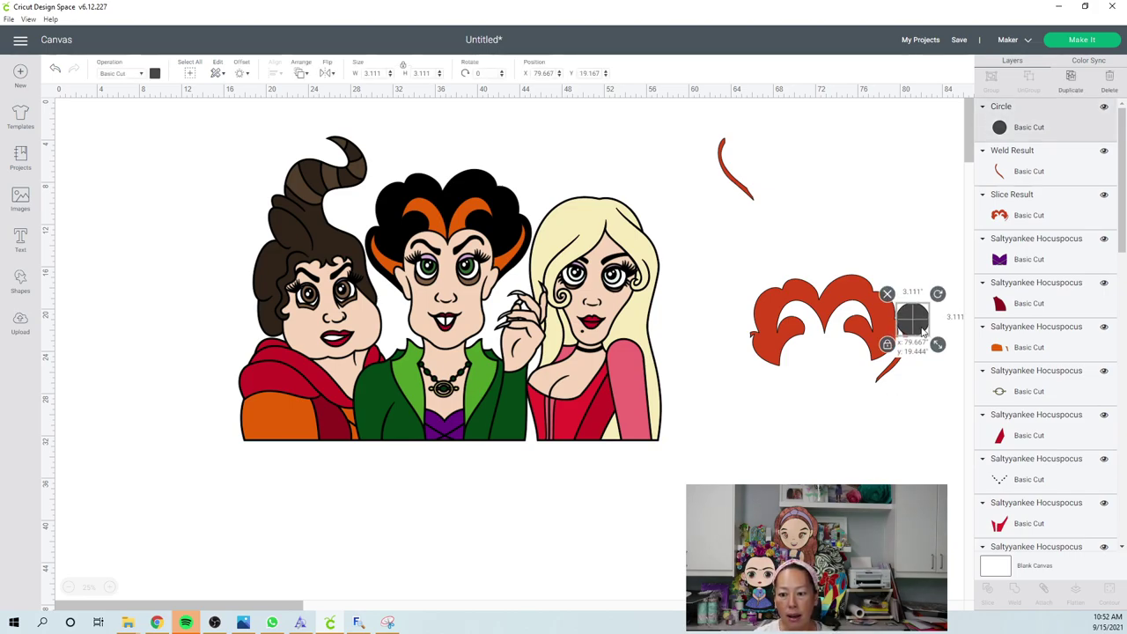
{"action": "left_click_drag", "start_coordinate": [923, 328], "coordinate": [923, 330]}
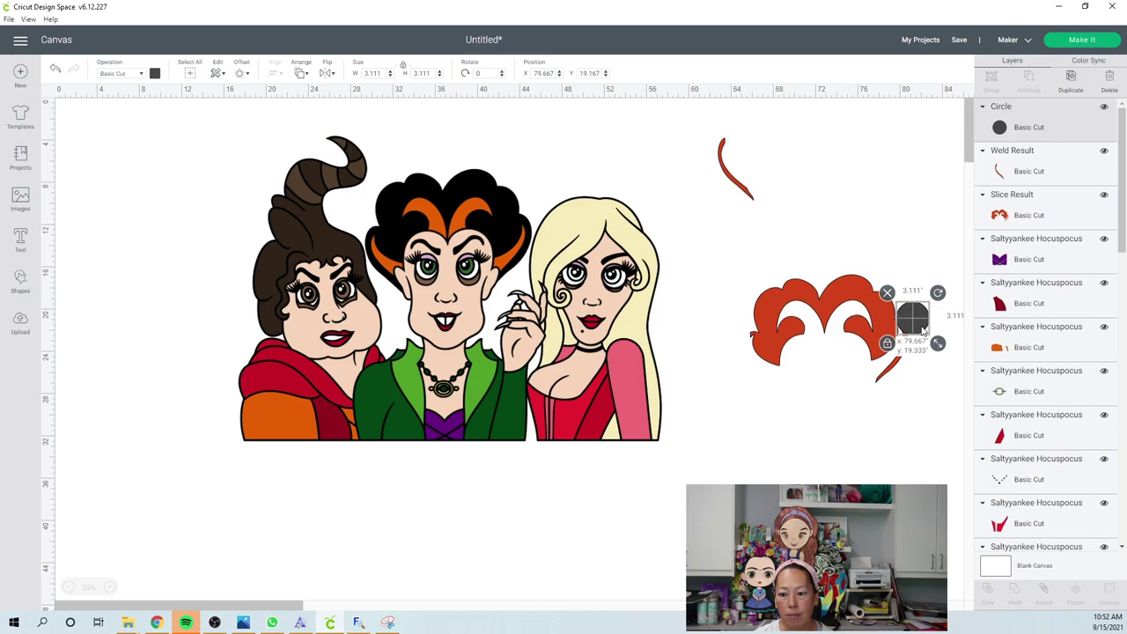
{"action": "left_click", "coordinate": [870, 470]}
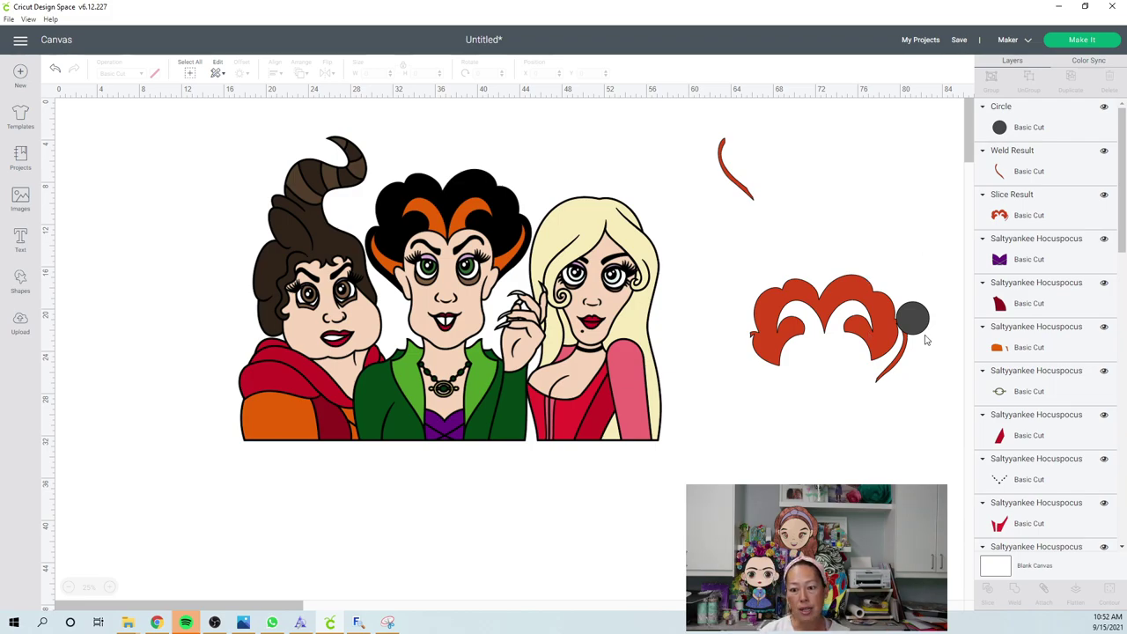
{"action": "left_click_drag", "start_coordinate": [877, 200], "coordinate": [939, 406]}
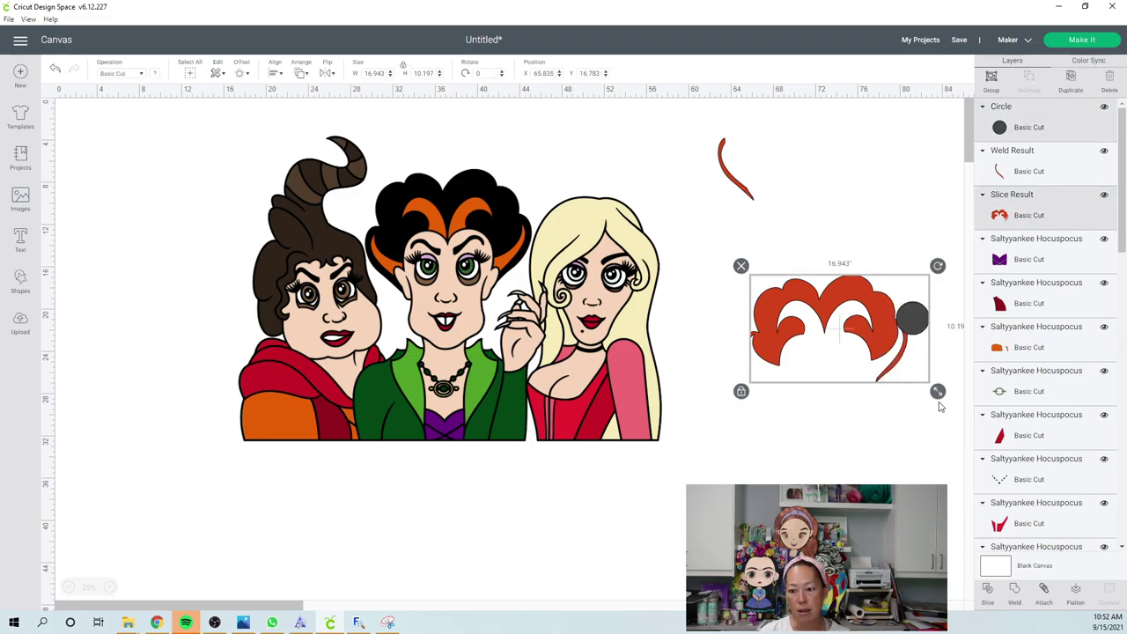
{"action": "left_click", "coordinate": [607, 518]}
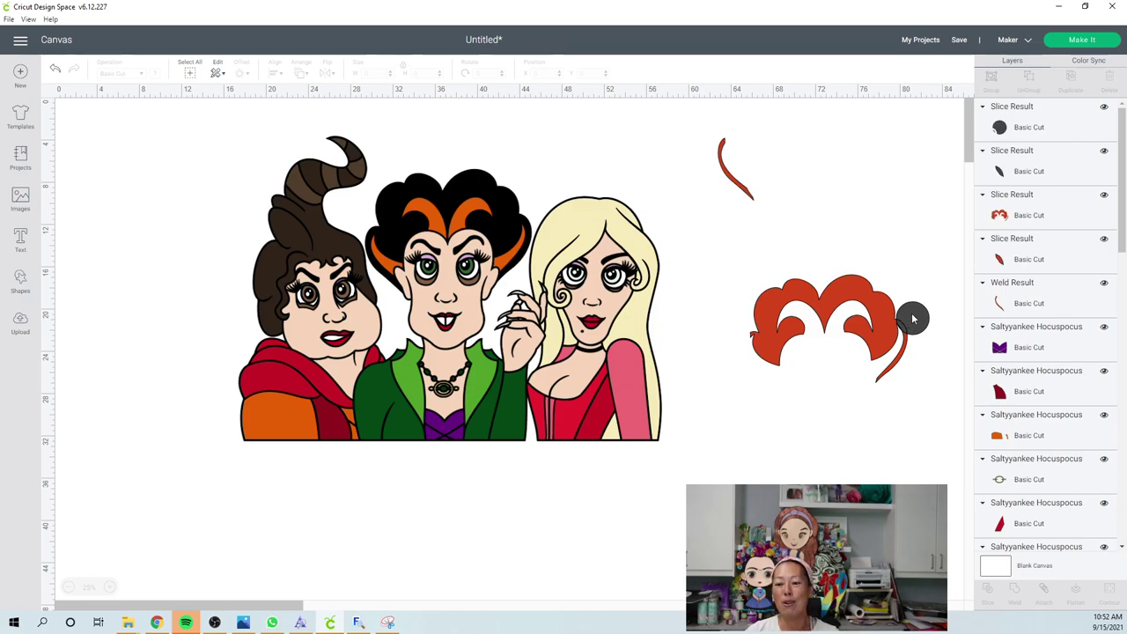
- Delete the leftover dark circle and the small dark overlap piece at the right strand's joint
{"action": "left_click", "coordinate": [910, 317]}
{"action": "key", "text": "Delete"}
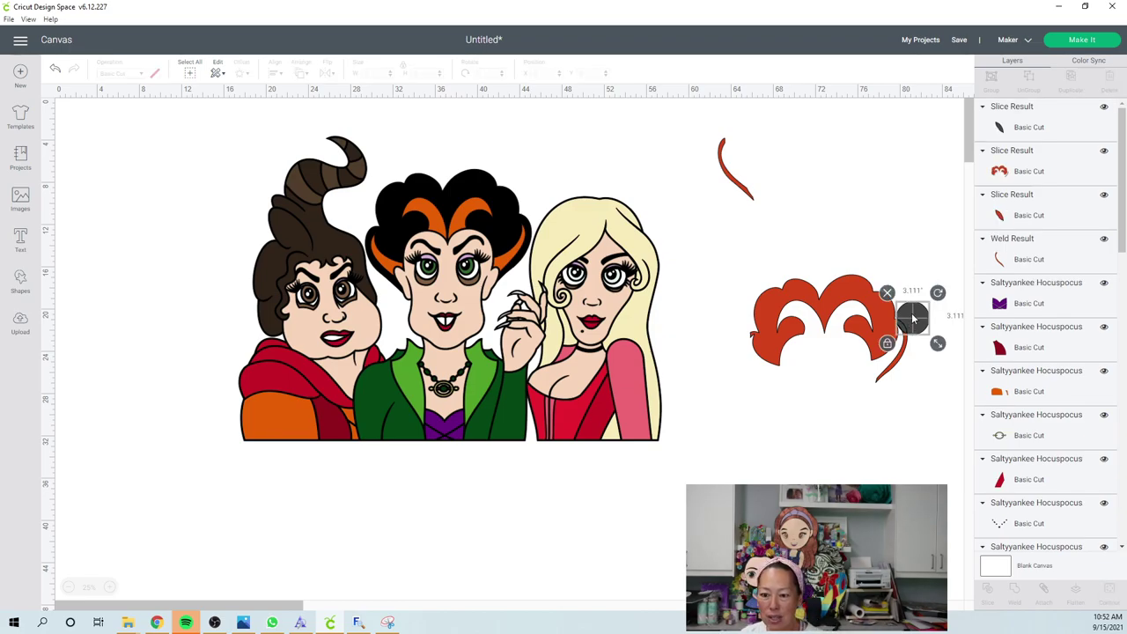
{"action": "left_click", "coordinate": [902, 328]}
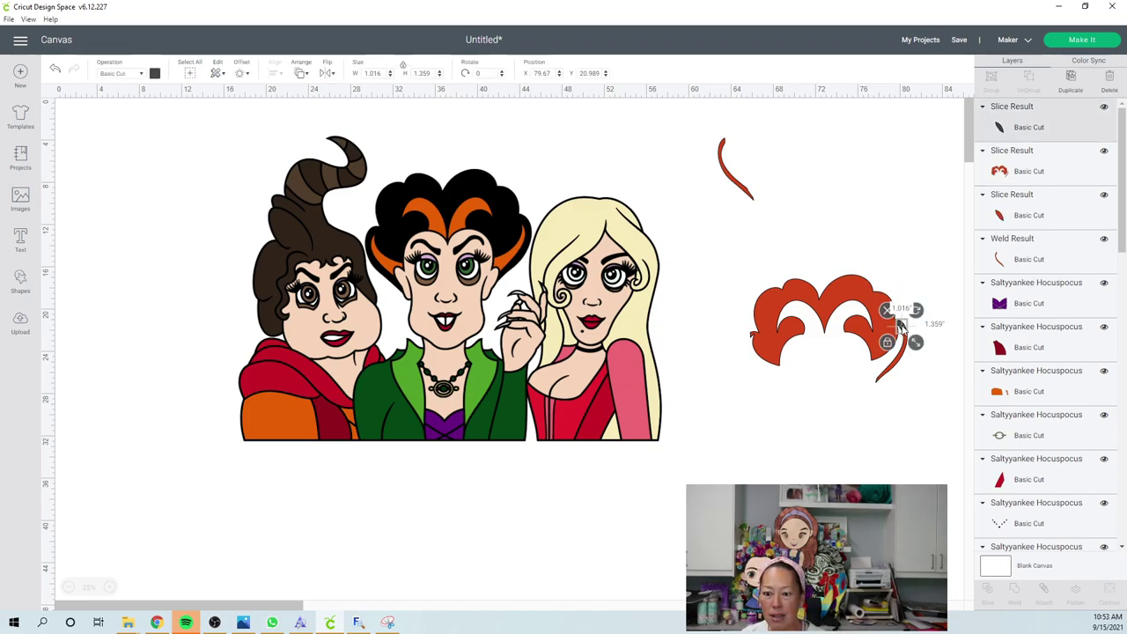
{"action": "left_click_drag", "start_coordinate": [906, 326], "coordinate": [914, 261]}
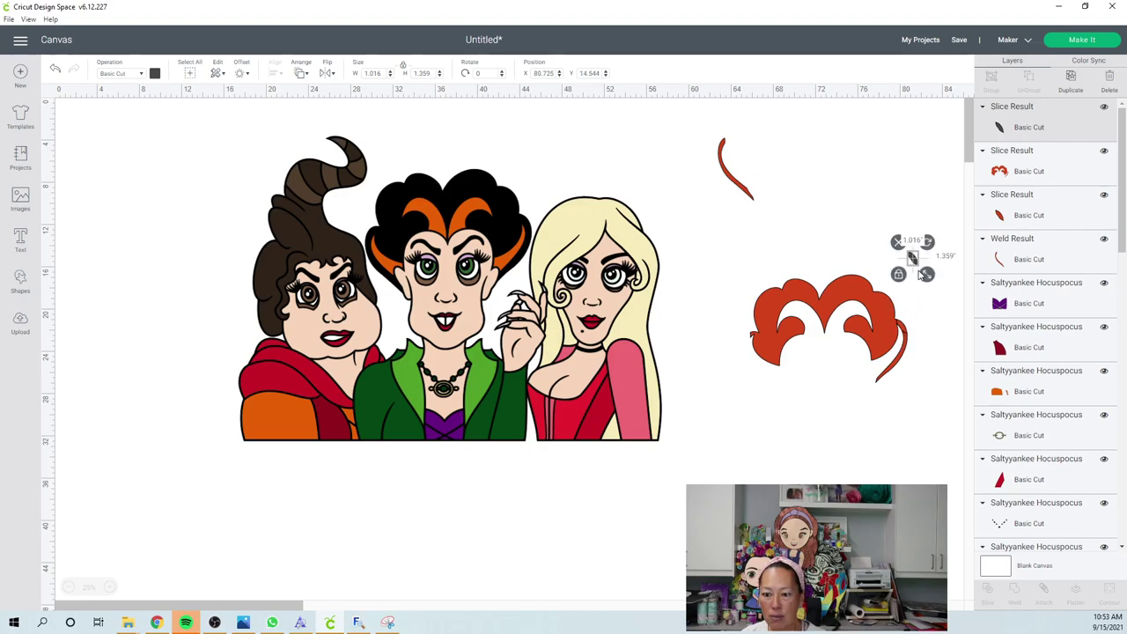
{"action": "key", "text": "Delete"}
- Duplicate the red hair piece, move the copy above the original and hide the copy's detached right strand contour
{"action": "left_click", "coordinate": [859, 300]}
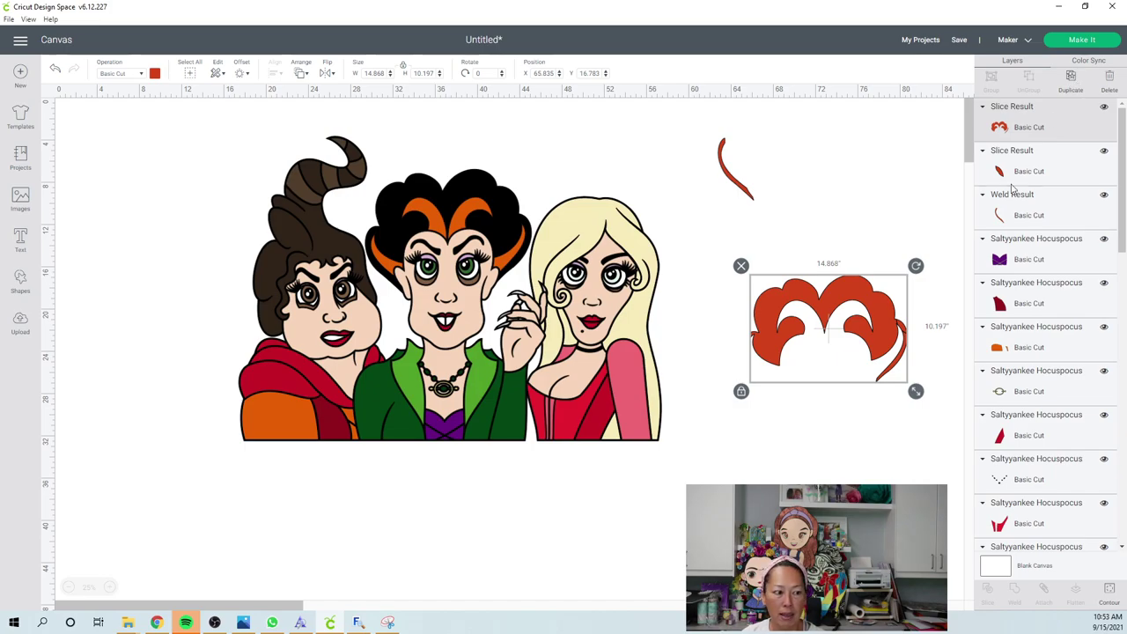
{"action": "left_click_drag", "start_coordinate": [879, 305], "coordinate": [902, 156]}
{"action": "left_click", "coordinate": [1110, 591]}
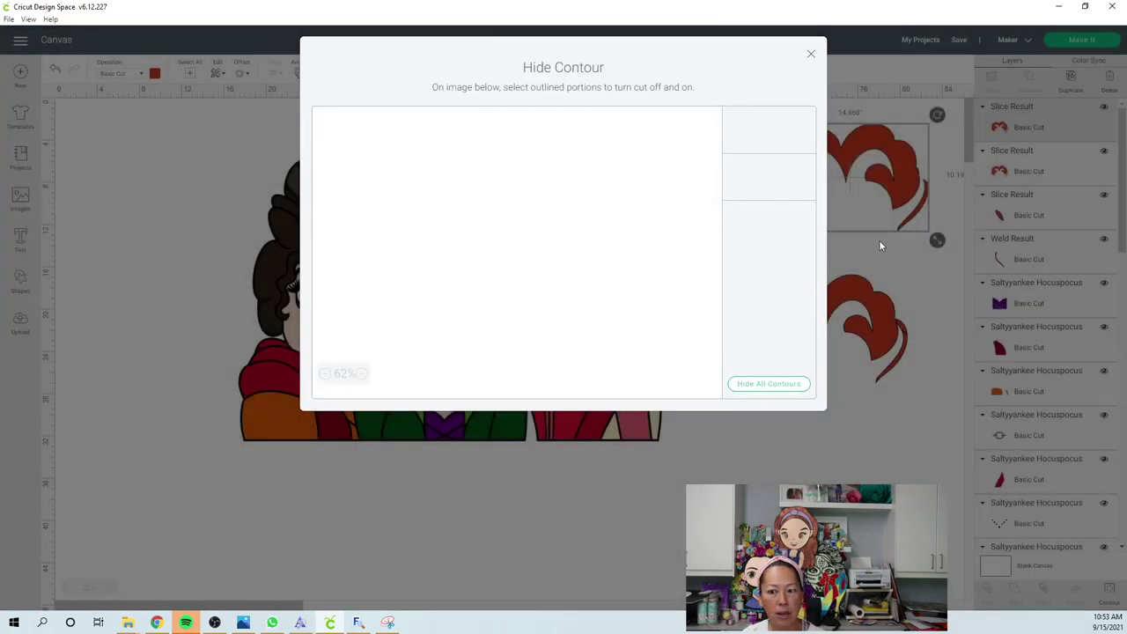
{"action": "left_click", "coordinate": [694, 320]}
{"action": "left_click", "coordinate": [811, 56]}
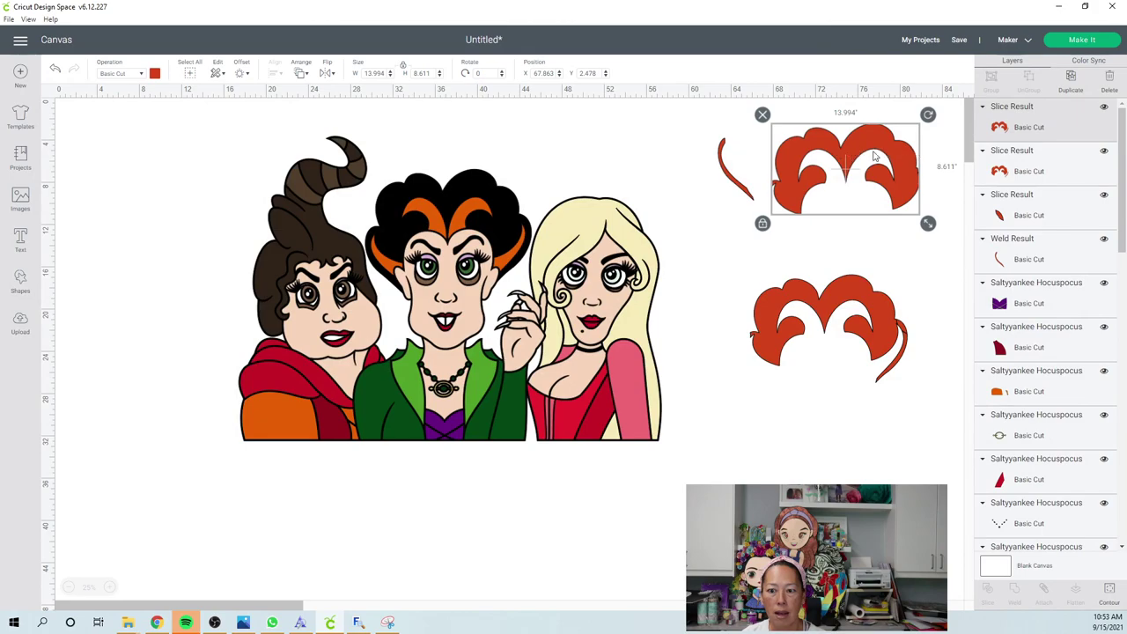
- Hide the main hair contour on the original red hair piece, keeping only its right strand
{"action": "left_click", "coordinate": [907, 349]}
{"action": "left_click", "coordinate": [1112, 592]}
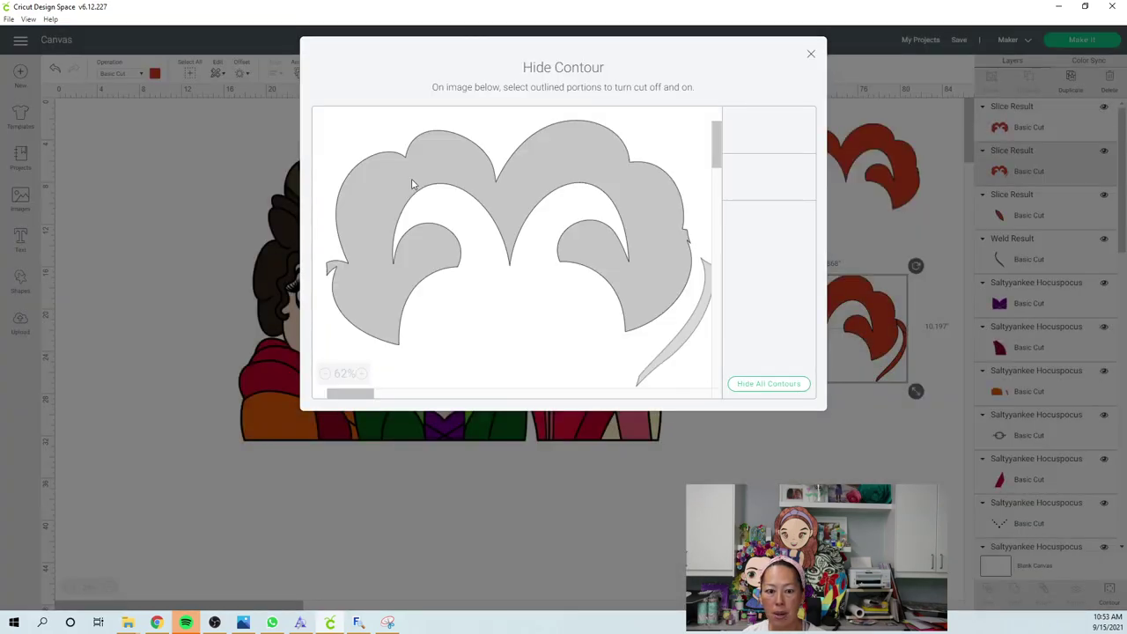
{"action": "left_click", "coordinate": [410, 182]}
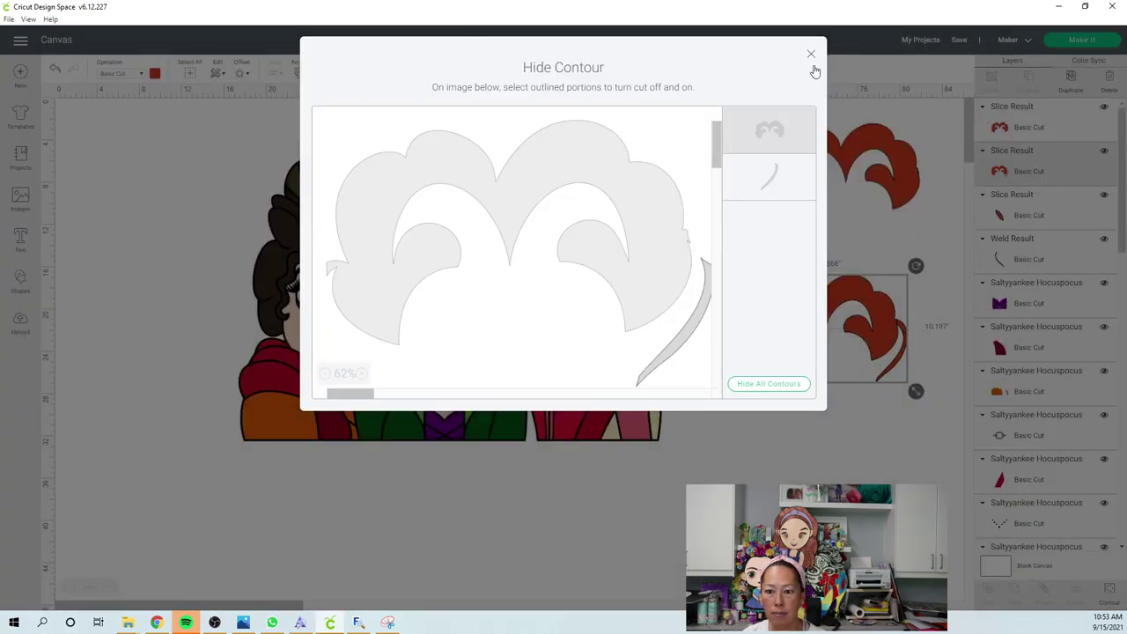
{"action": "left_click", "coordinate": [811, 54]}
- Weld the two right strand pieces into one and move the welded strand up beside the left strand
{"action": "left_click_drag", "start_coordinate": [913, 446], "coordinate": [850, 305]}
{"action": "left_click_drag", "start_coordinate": [963, 490], "coordinate": [965, 494]}
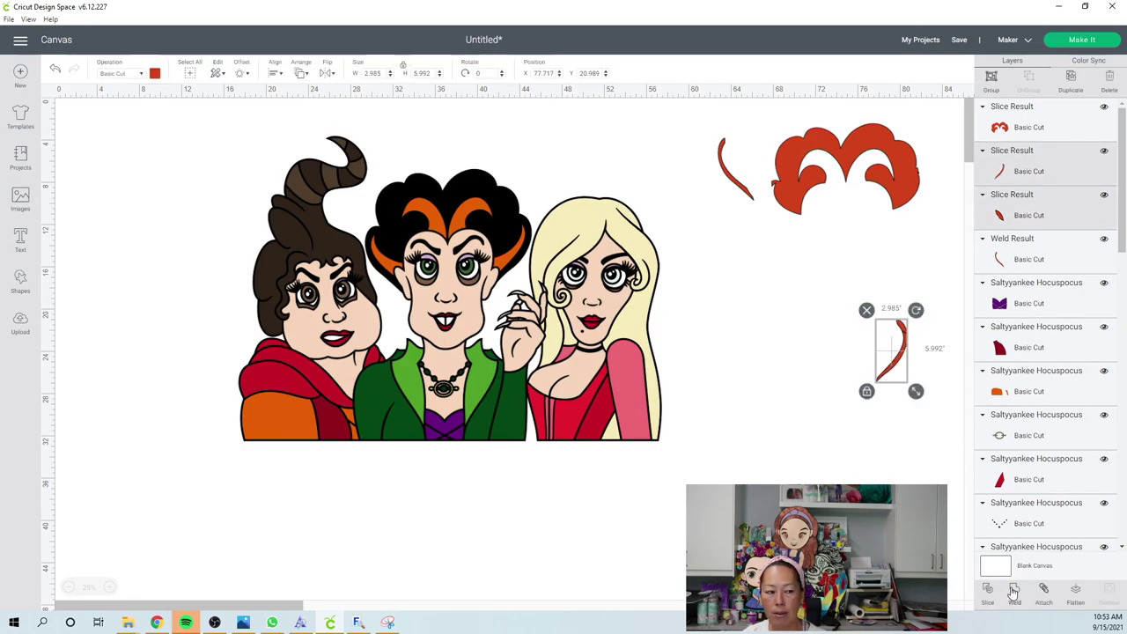
{"action": "left_click", "coordinate": [908, 412]}
{"action": "left_click", "coordinate": [893, 347]}
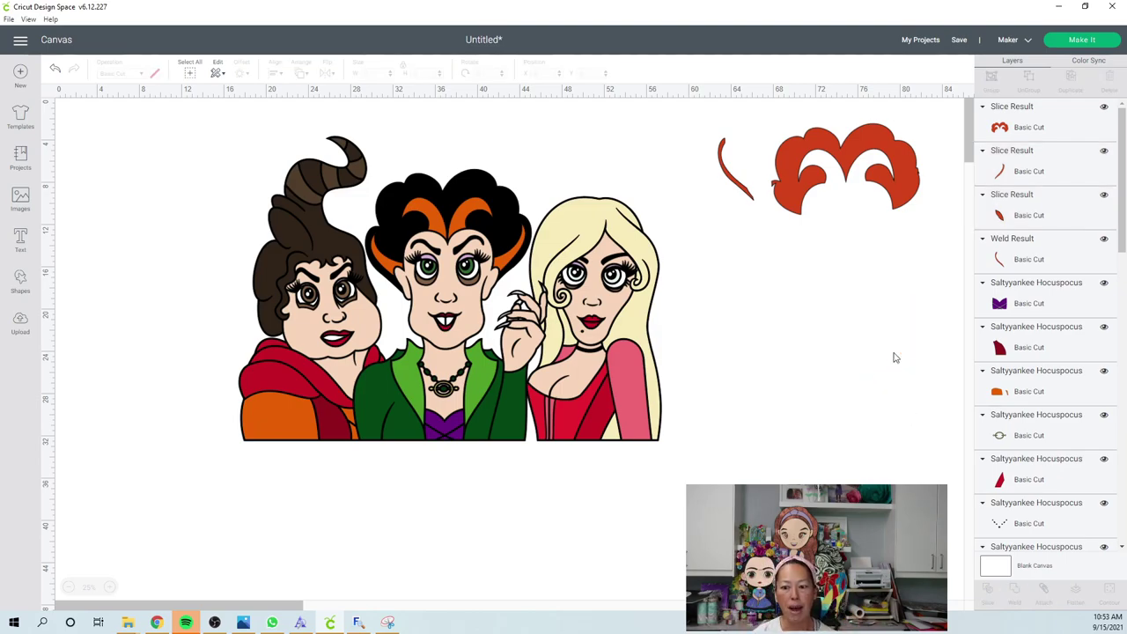
{"action": "left_click_drag", "start_coordinate": [891, 351], "coordinate": [707, 161]}
- Move the main red hair piece down and try rotating it to about 330 degrees, then to about 7 degrees
{"action": "left_click", "coordinate": [843, 173]}
{"action": "left_click_drag", "start_coordinate": [843, 173], "coordinate": [823, 324]}
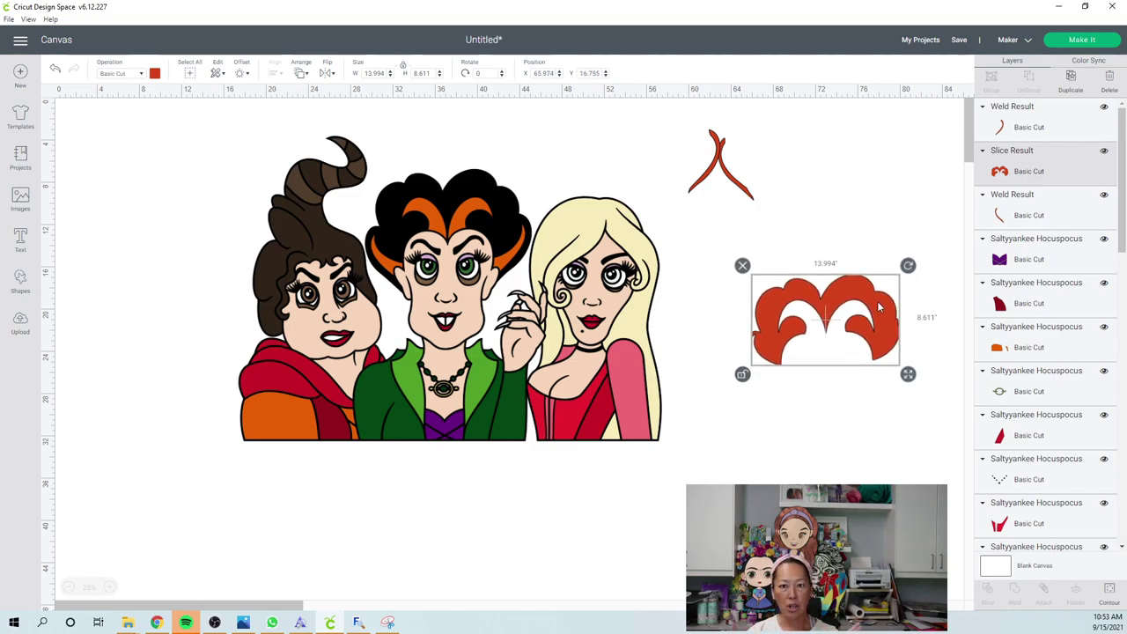
{"action": "left_click_drag", "start_coordinate": [908, 265], "coordinate": [860, 235]}
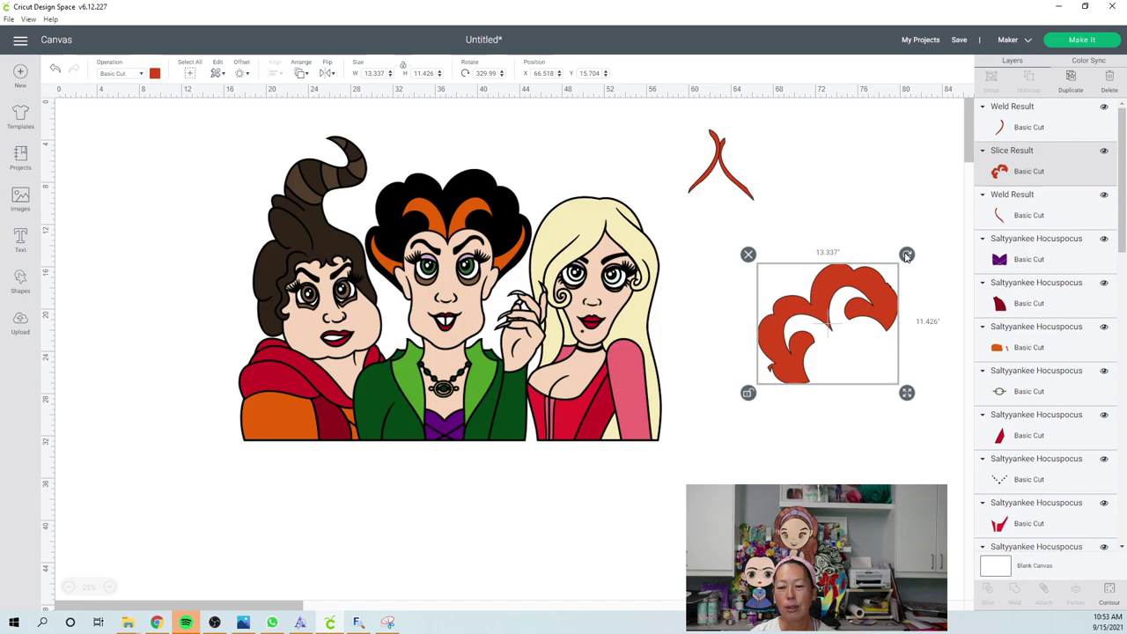
{"action": "left_click_drag", "start_coordinate": [906, 255], "coordinate": [879, 335]}
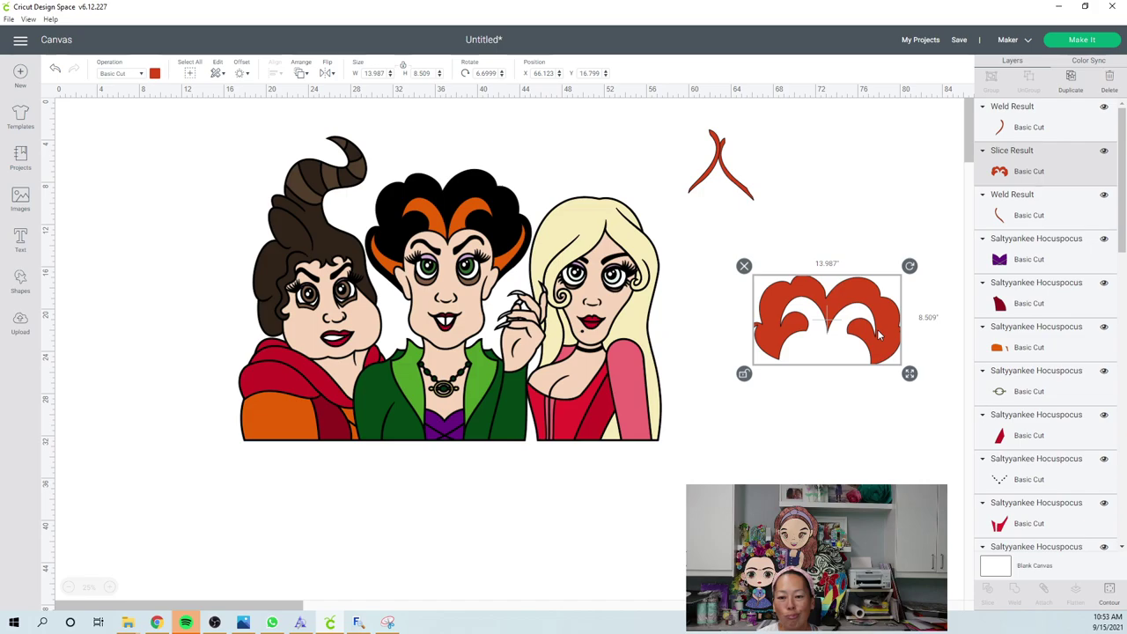
- Move the main red hair piece and both welded strands onto the middle sister's head so they lie within the design
{"action": "left_click_drag", "start_coordinate": [879, 335], "coordinate": [888, 190]}
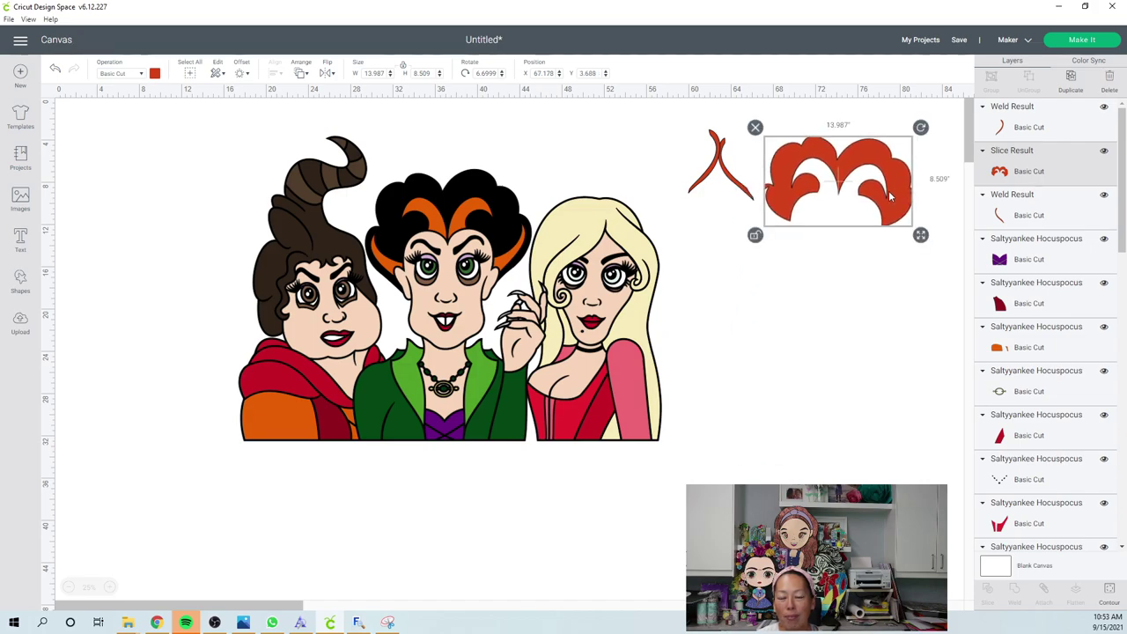
{"action": "left_click_drag", "start_coordinate": [888, 190], "coordinate": [505, 228]}
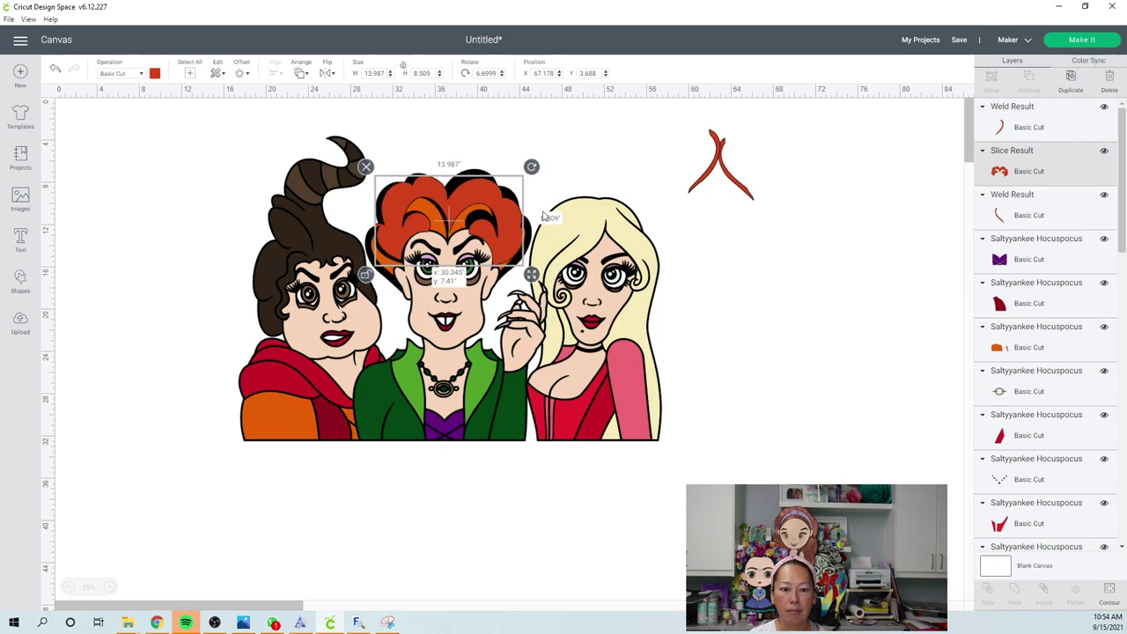
{"action": "left_click_drag", "start_coordinate": [705, 166], "coordinate": [405, 275]}
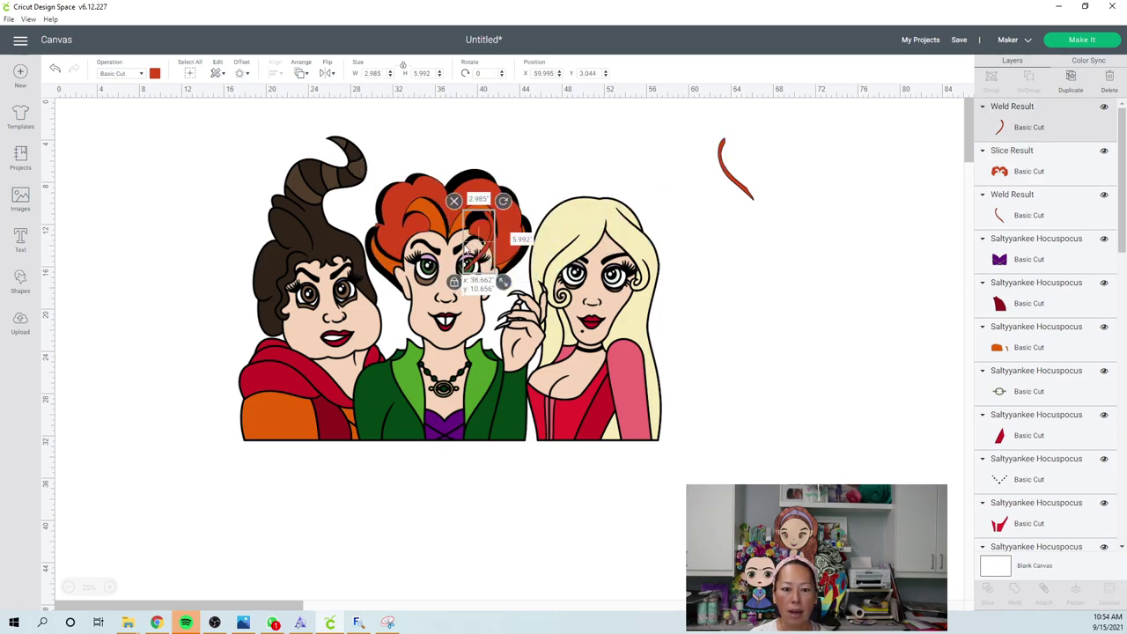
{"action": "left_click_drag", "start_coordinate": [727, 168], "coordinate": [432, 264]}
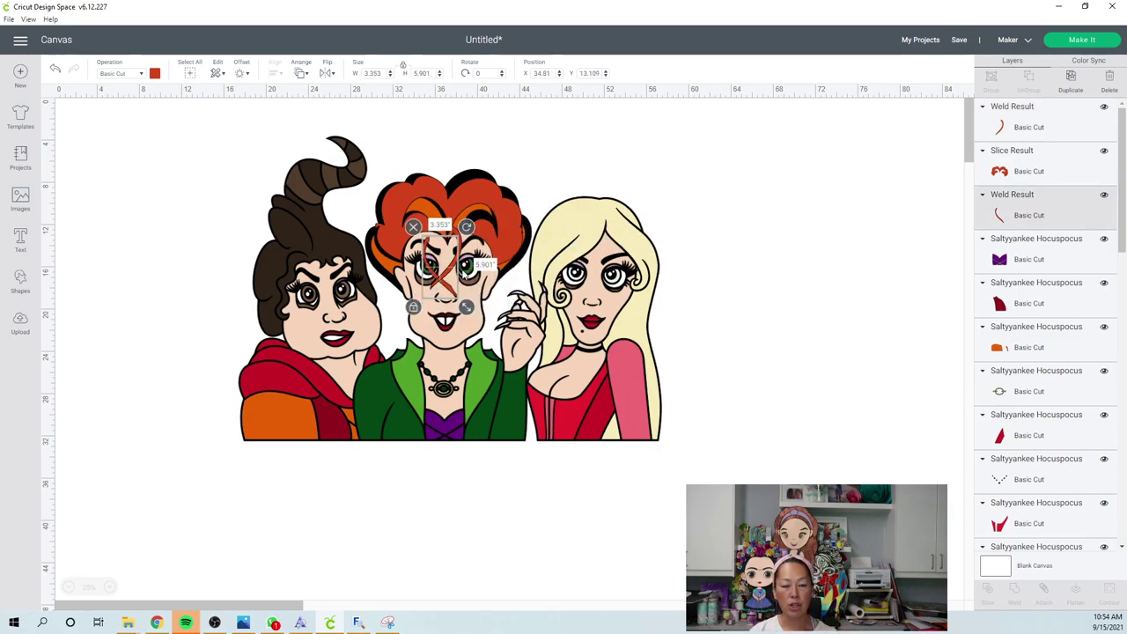
{"action": "left_click", "coordinate": [170, 129]}
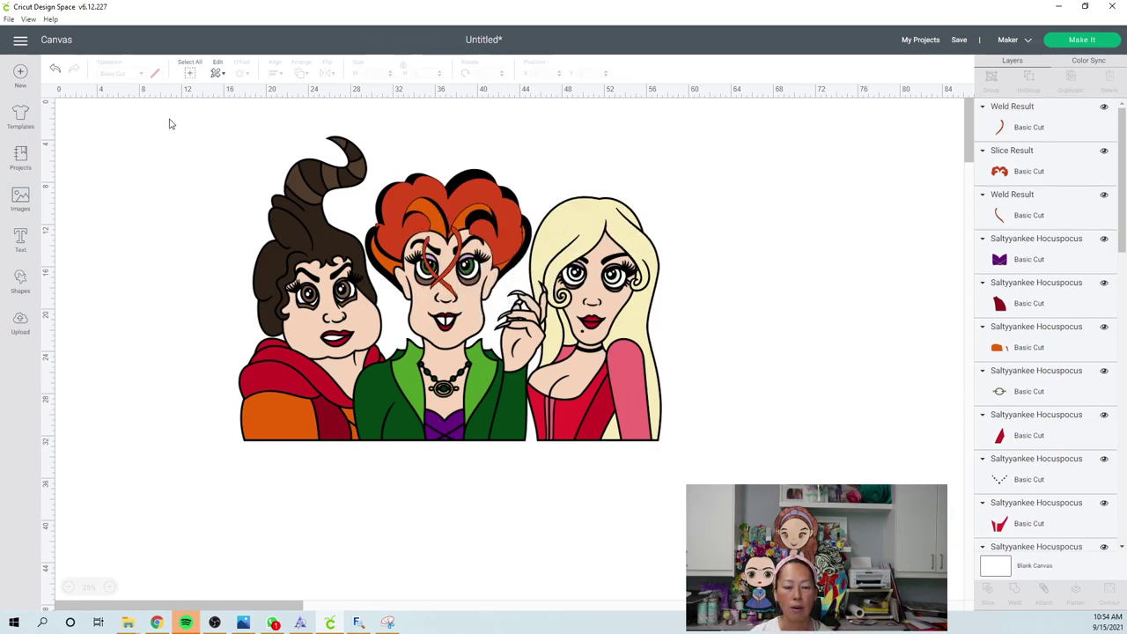
- Select the whole design and set its width to 38 inches
{"action": "left_click_drag", "start_coordinate": [177, 113], "coordinate": [948, 521]}
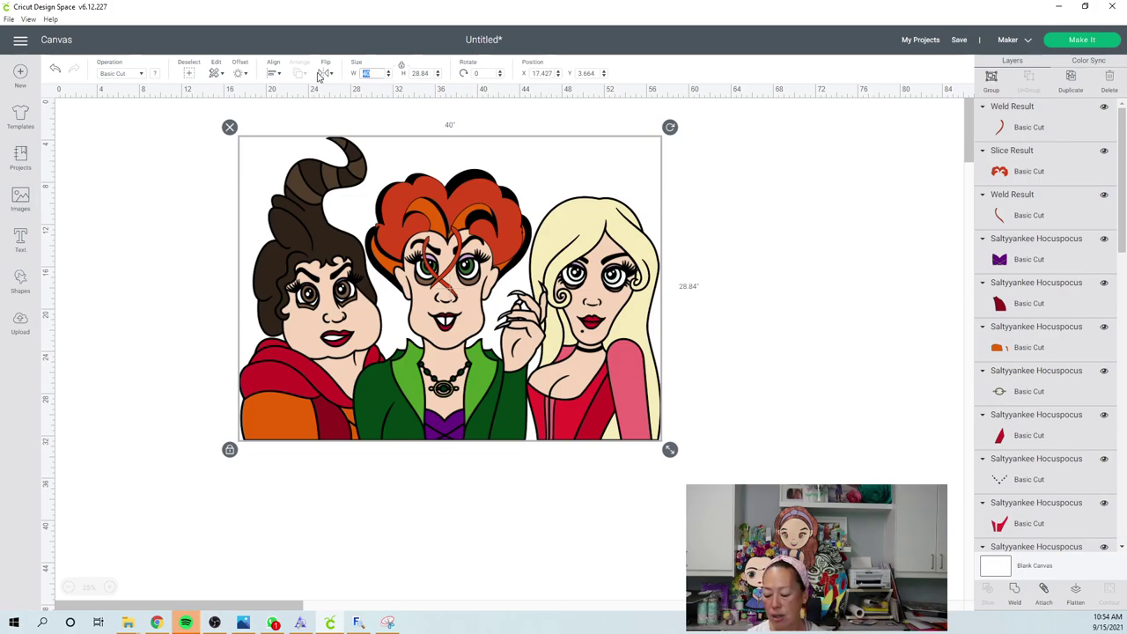
{"action": "key", "text": "Tab"}
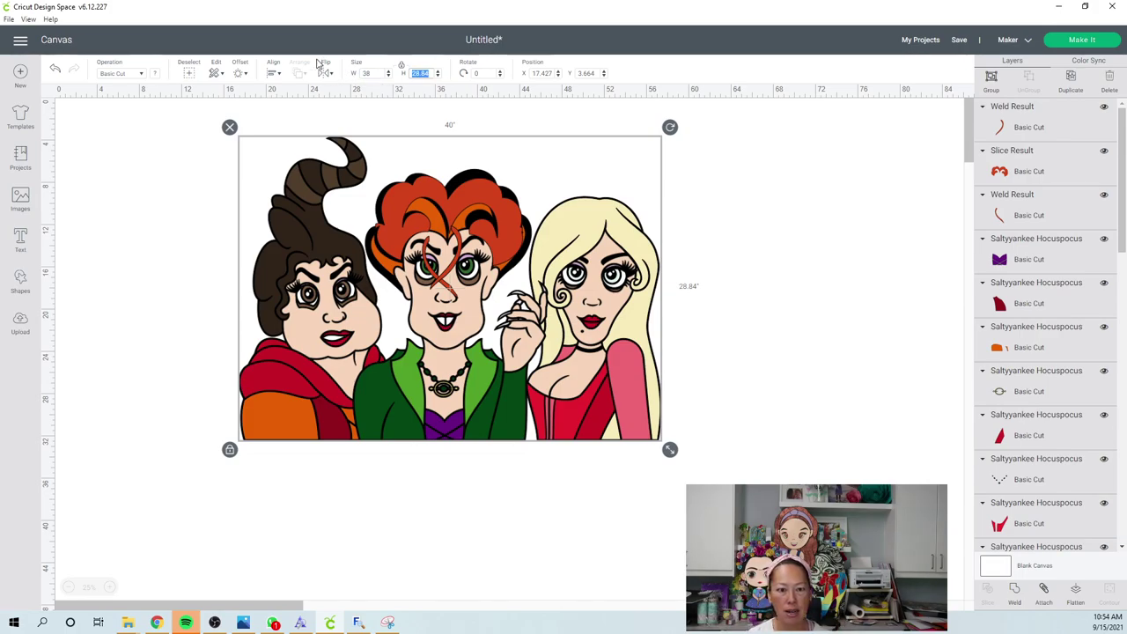
{"action": "left_click", "coordinate": [398, 122]}
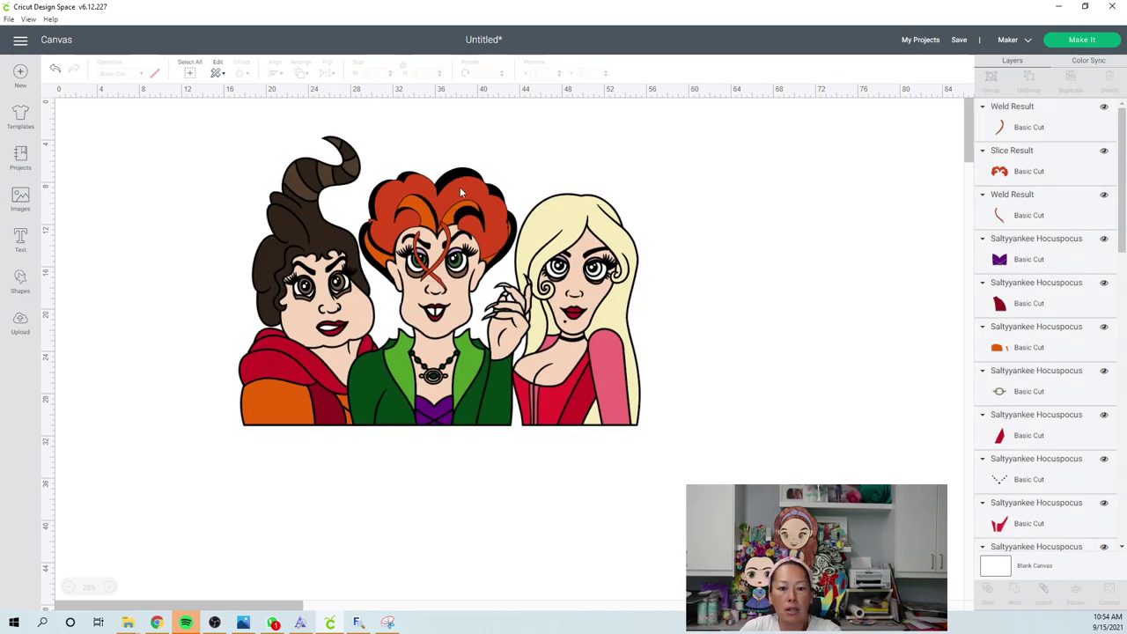
- Move the red hair piece off the design, rotate it to about 313 degrees and place it back over the middle sister
{"action": "left_click_drag", "start_coordinate": [460, 186], "coordinate": [767, 163]}
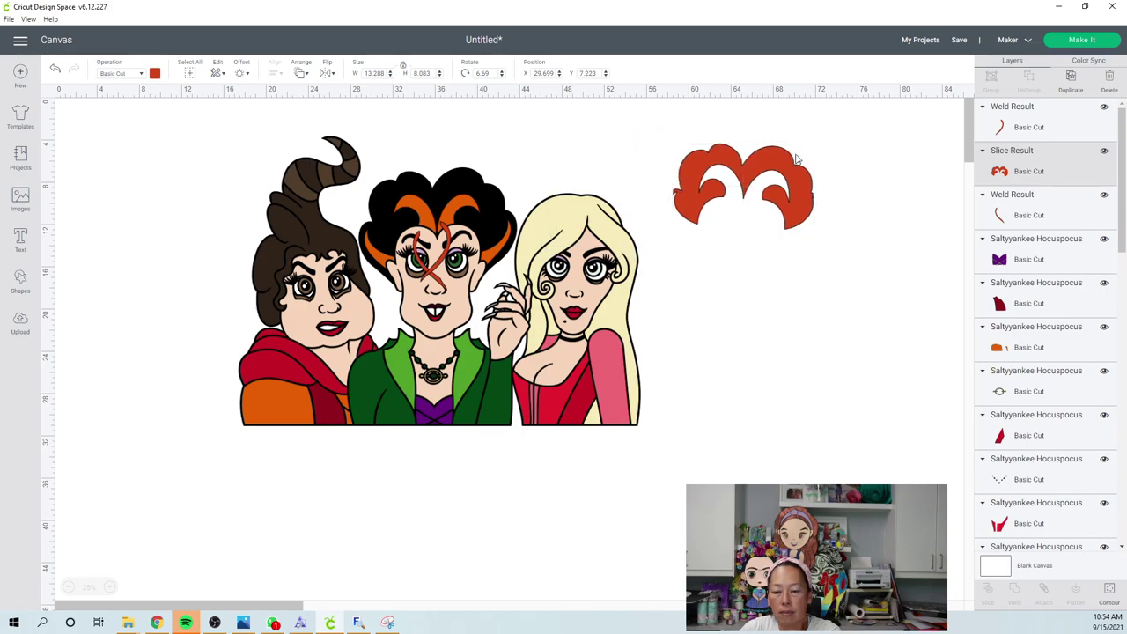
{"action": "left_click_drag", "start_coordinate": [821, 136], "coordinate": [783, 98]}
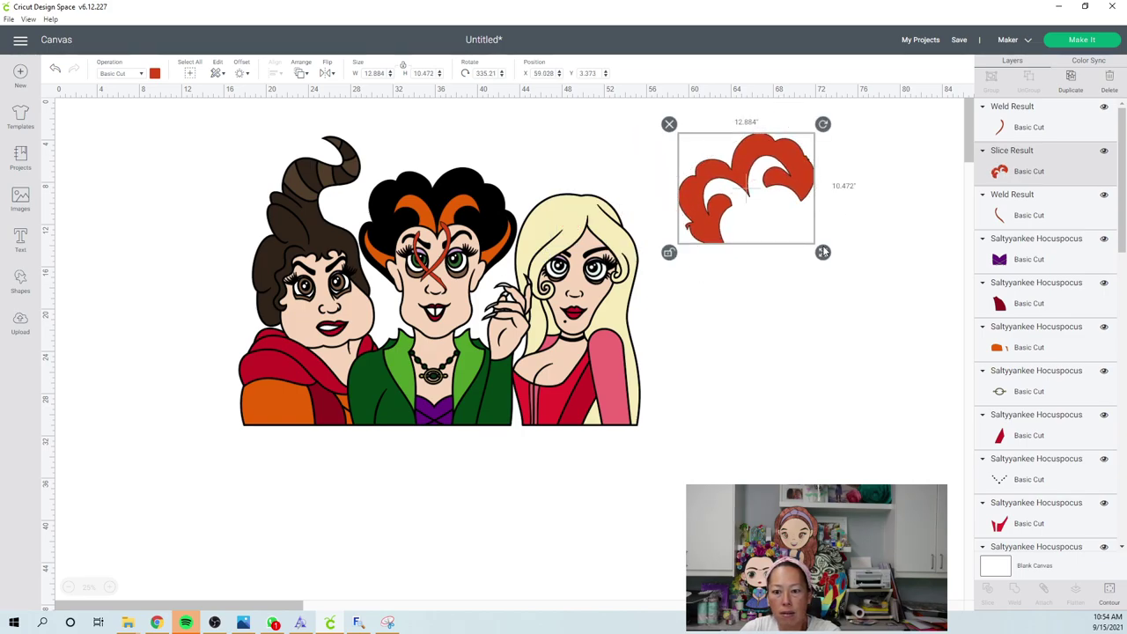
{"action": "left_click_drag", "start_coordinate": [823, 126], "coordinate": [482, 227]}
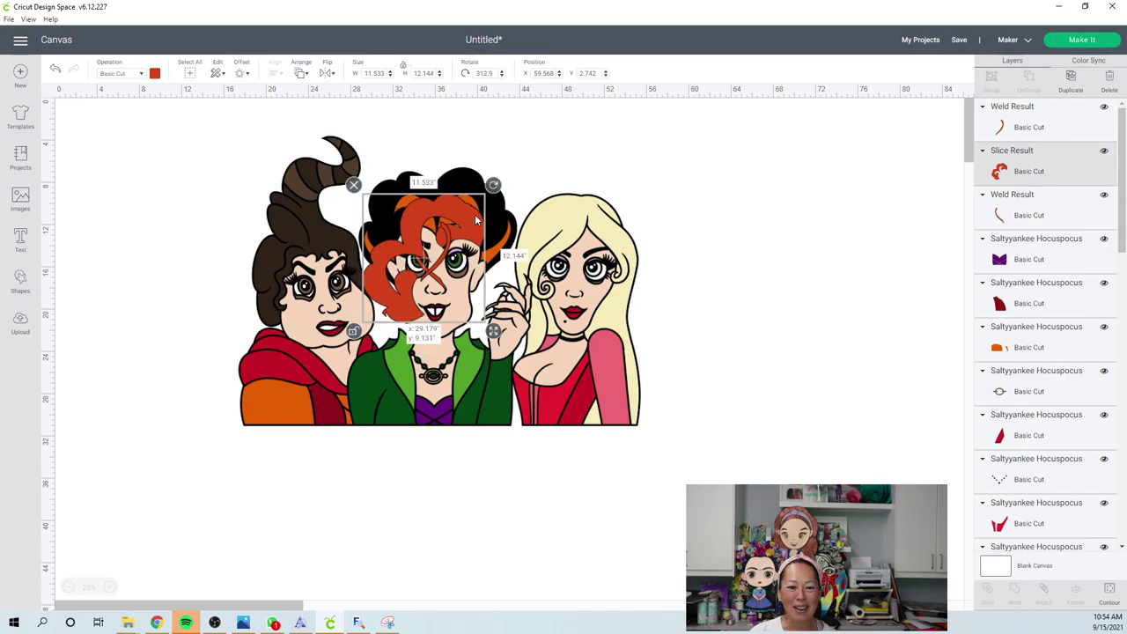
- Select the whole design and set its width to 36 inches
{"action": "left_click", "coordinate": [153, 176]}
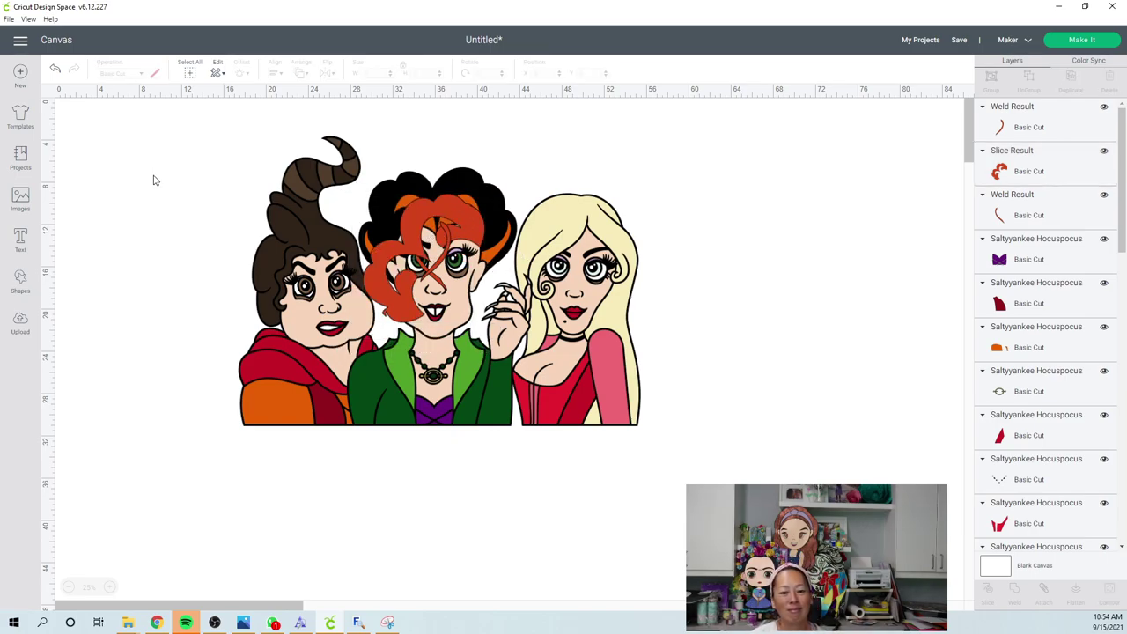
{"action": "left_click_drag", "start_coordinate": [164, 108], "coordinate": [728, 468]}
{"action": "left_click", "coordinate": [378, 75]}
{"action": "key", "text": "Tab"}
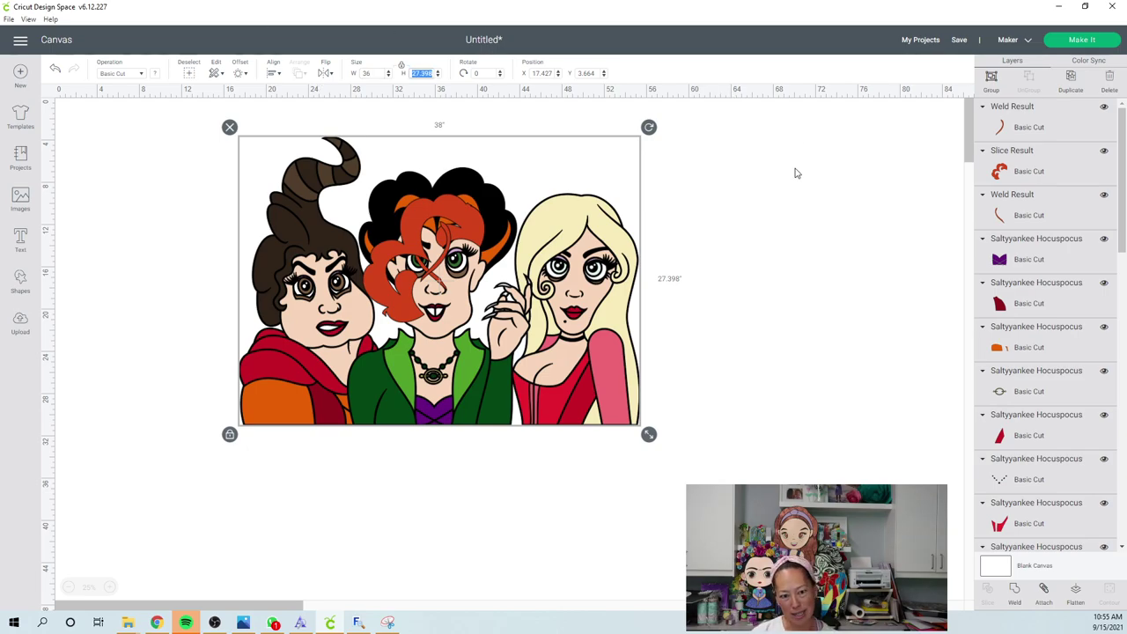
{"action": "key", "text": "Return"}
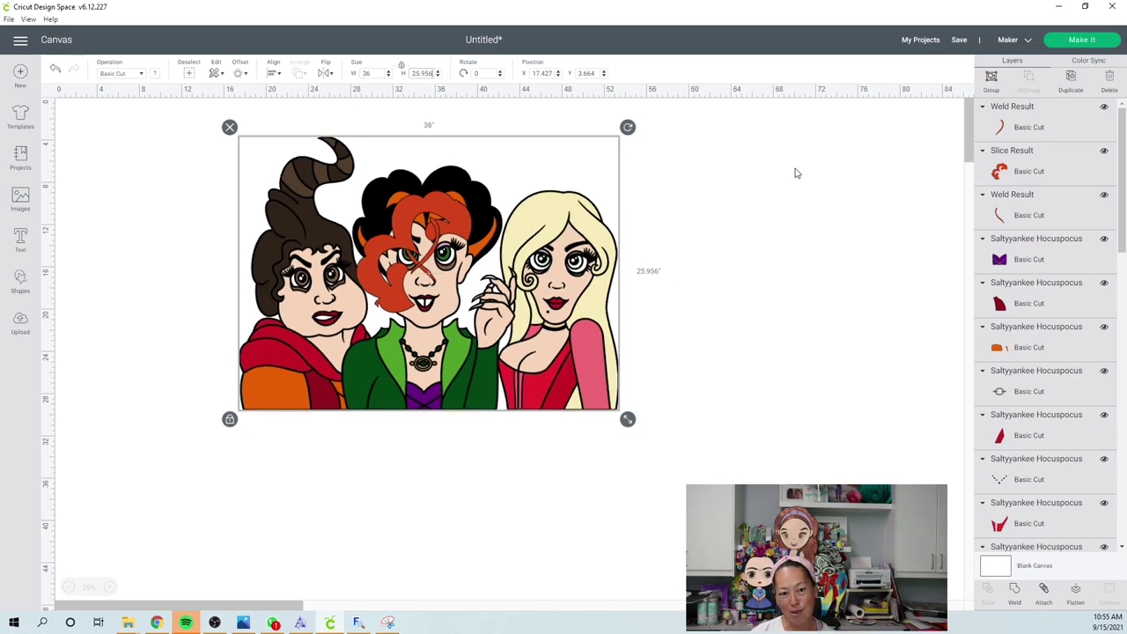
{"action": "left_click", "coordinate": [795, 173]}
- Move the red hair piece to the blank area right of the sisters and rotate it nearly level, to about 3.4 degrees
{"action": "left_click", "coordinate": [437, 203]}
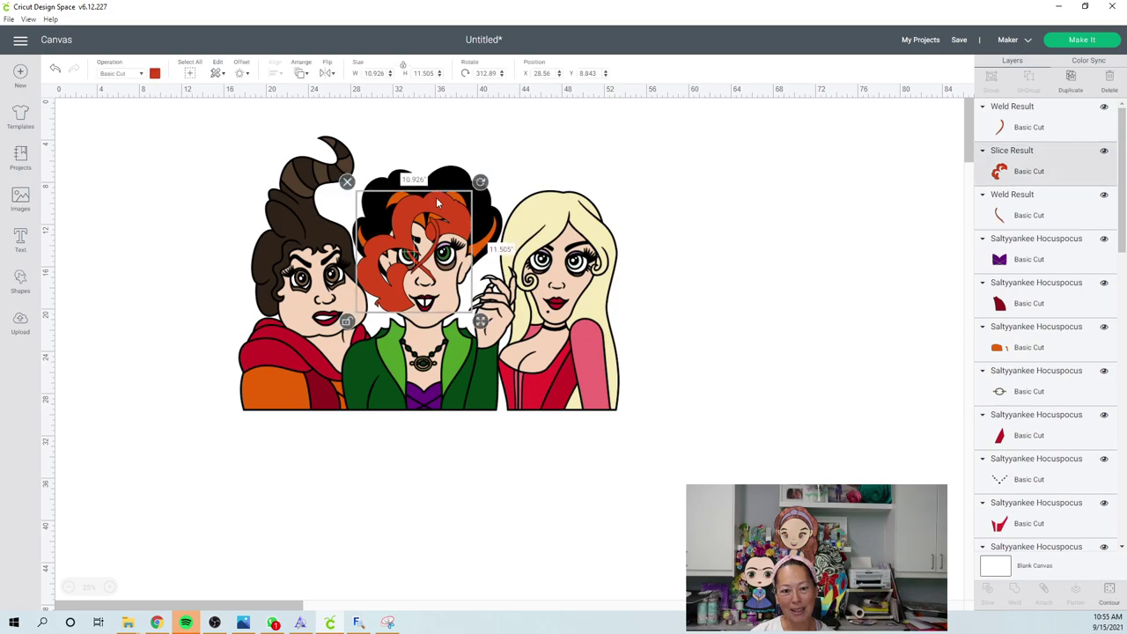
{"action": "left_click_drag", "start_coordinate": [437, 203], "coordinate": [818, 137]}
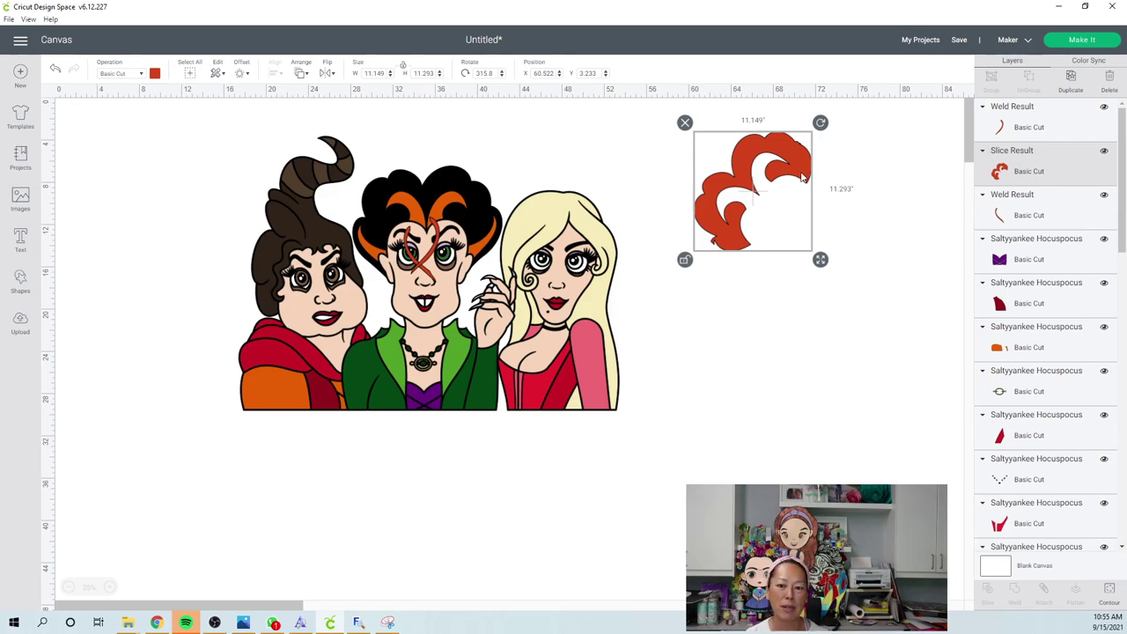
{"action": "left_click_drag", "start_coordinate": [820, 123], "coordinate": [850, 193]}
{"action": "key", "text": "ctrl+z"}
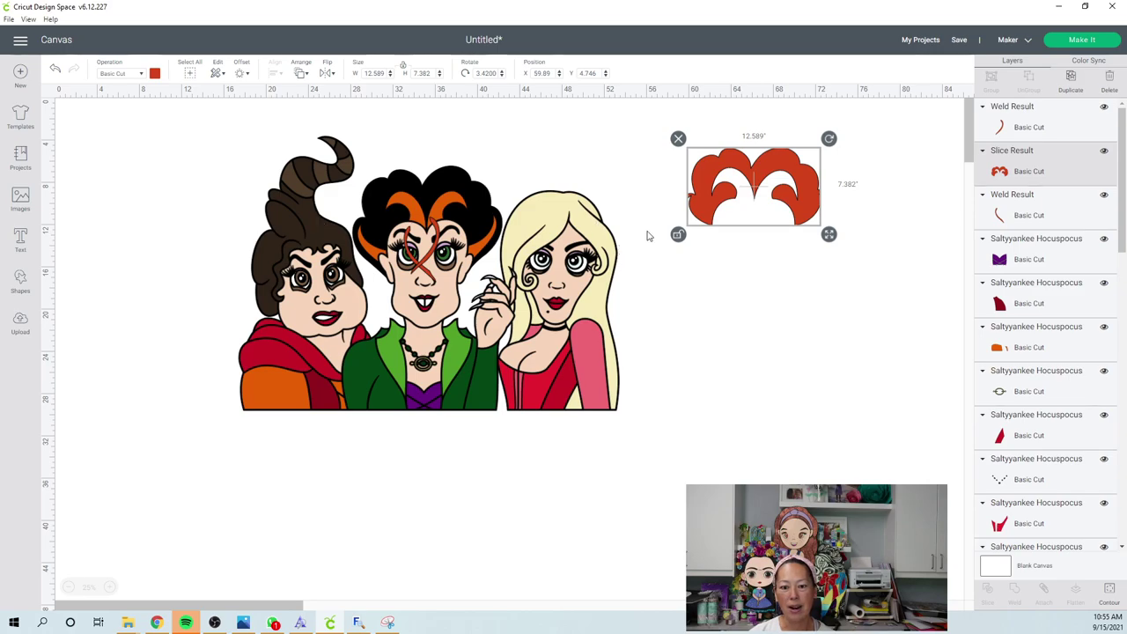
{"action": "left_click_drag", "start_coordinate": [775, 177], "coordinate": [848, 164]}
- Move both welded strands off the middle sister's face onto the right side of the red hair piece
{"action": "left_click", "coordinate": [440, 235]}
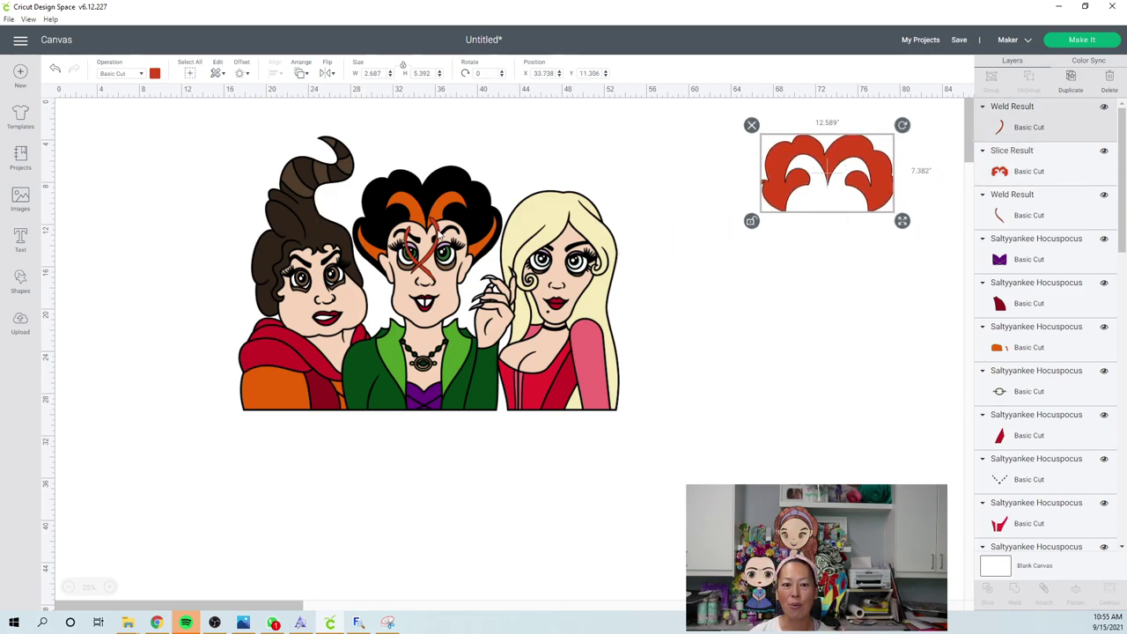
{"action": "left_click_drag", "start_coordinate": [440, 235], "coordinate": [863, 187]}
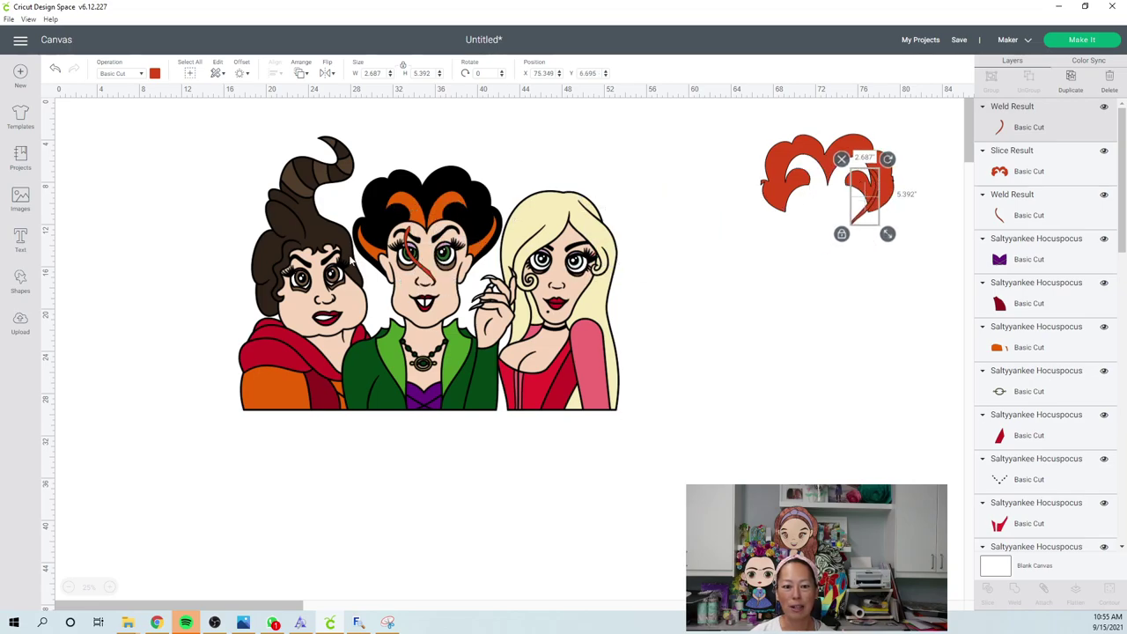
{"action": "mouse_move", "coordinate": [426, 271]}
{"action": "left_mouse_down"}
{"action": "mouse_move", "coordinate": [749, 240]}
{"action": "mouse_move", "coordinate": [863, 190]}
{"action": "mouse_move", "coordinate": [872, 211]}
{"action": "left_mouse_up"}
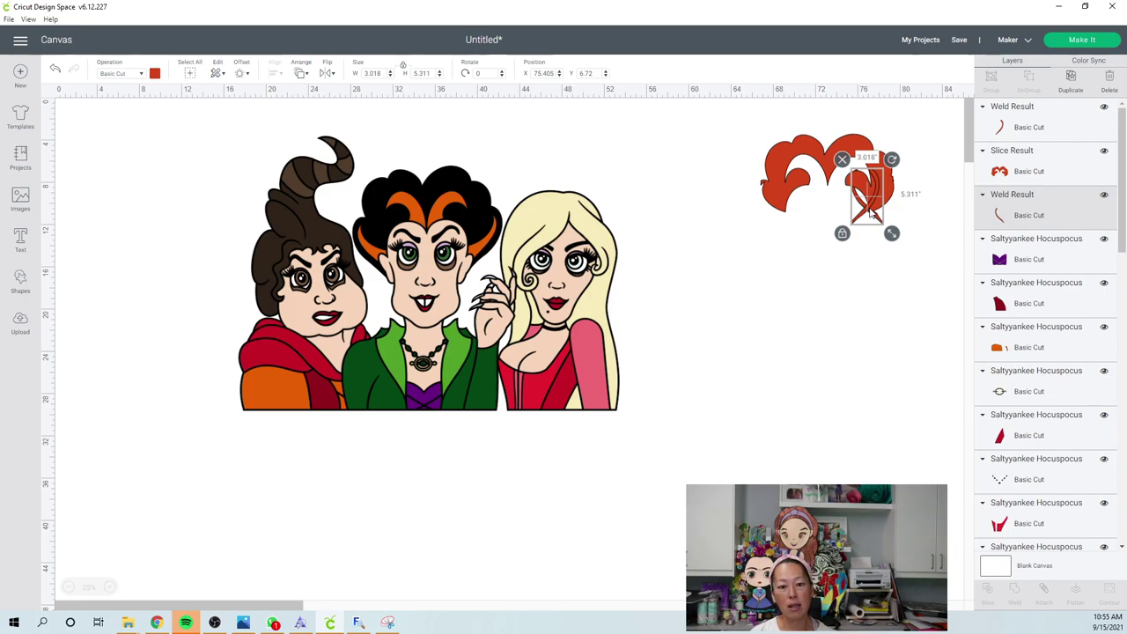
- Move the middle sister's orange hair highlights layer up into the blank space beside the red hair piece
{"action": "left_click", "coordinate": [632, 133]}
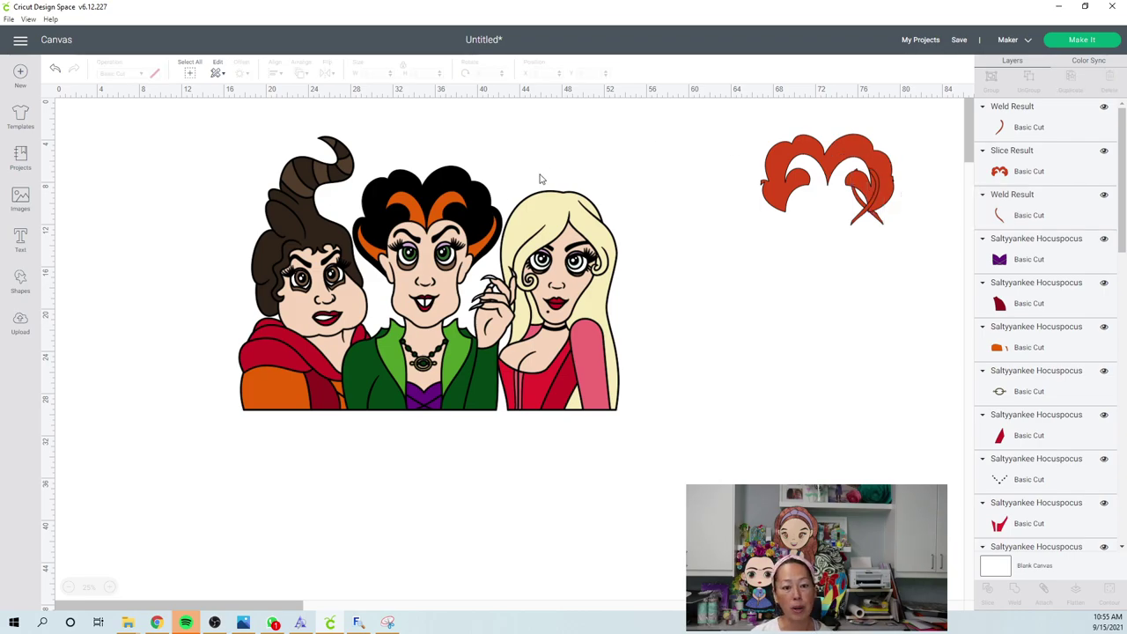
{"action": "left_click", "coordinate": [443, 215]}
{"action": "left_click_drag", "start_coordinate": [443, 215], "coordinate": [636, 161]}
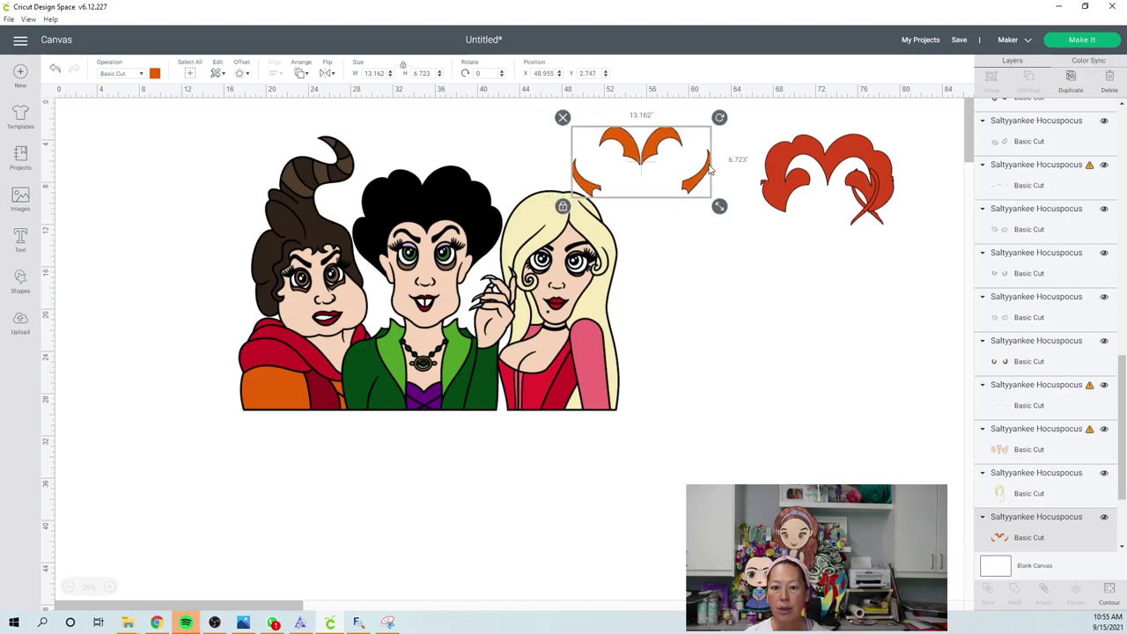
- Move the orange hair highlights layer into the blank space just below the red hair piece
{"action": "left_click_drag", "start_coordinate": [705, 180], "coordinate": [866, 310]}
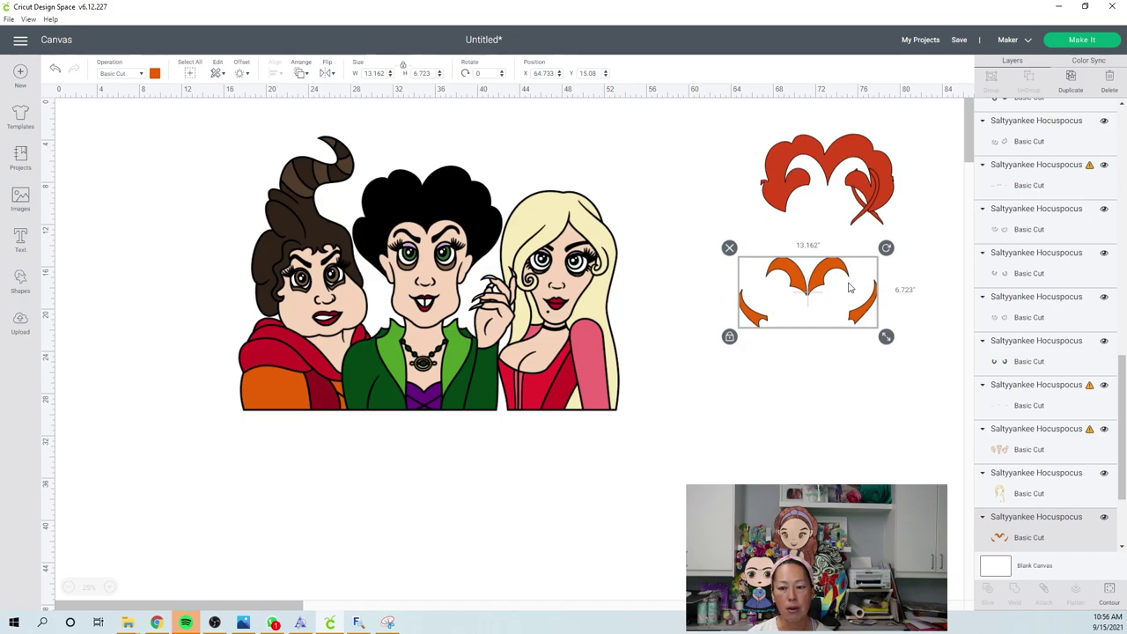
{"action": "left_click_drag", "start_coordinate": [859, 302], "coordinate": [828, 274]}
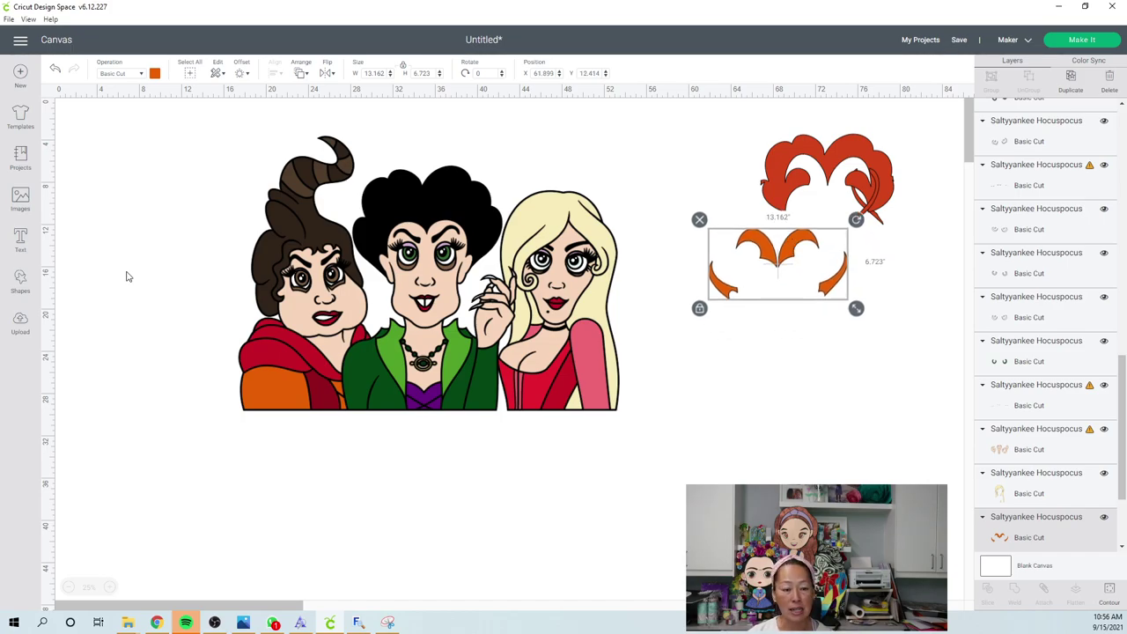
- Insert a square, place it near the highlights' left strand, and enlarge it to about 14.4 inches
{"action": "left_click", "coordinate": [20, 280]}
{"action": "left_click", "coordinate": [67, 171]}
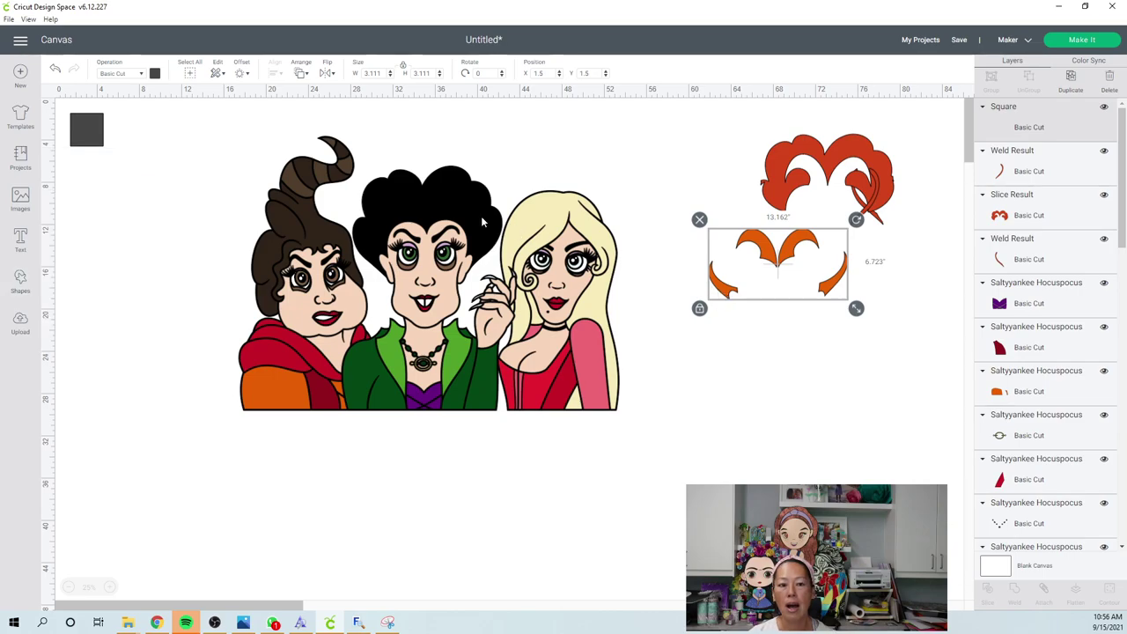
{"action": "left_click_drag", "start_coordinate": [94, 132], "coordinate": [420, 188]}
{"action": "left_click_drag", "start_coordinate": [568, 223], "coordinate": [235, 185]}
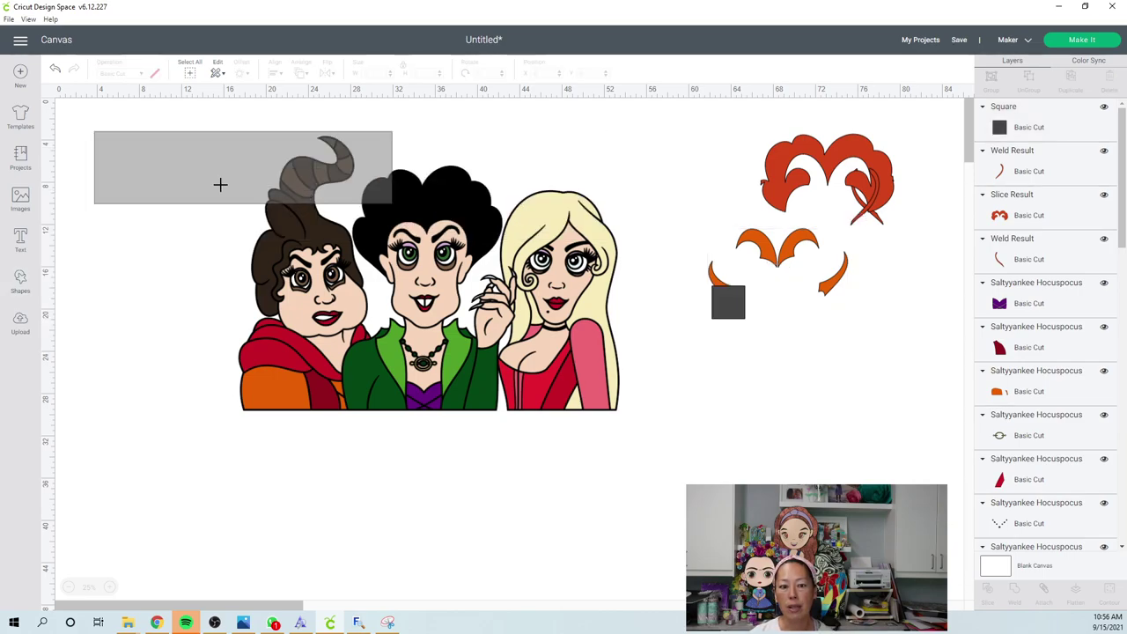
{"action": "left_click", "coordinate": [737, 308]}
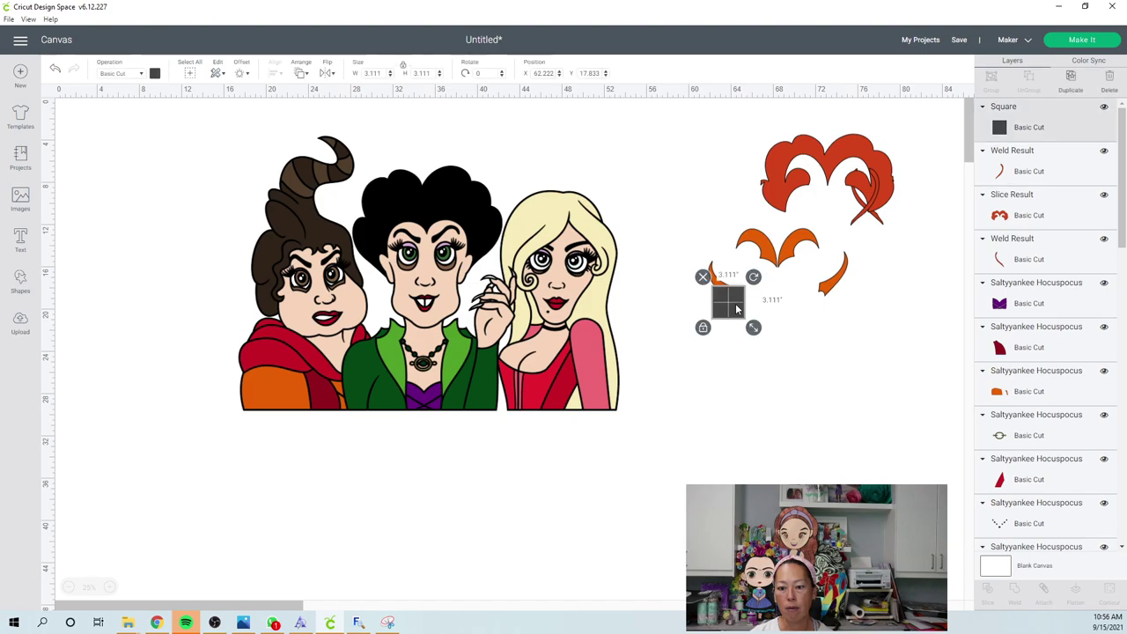
{"action": "left_click_drag", "start_coordinate": [847, 410], "coordinate": [873, 447]}
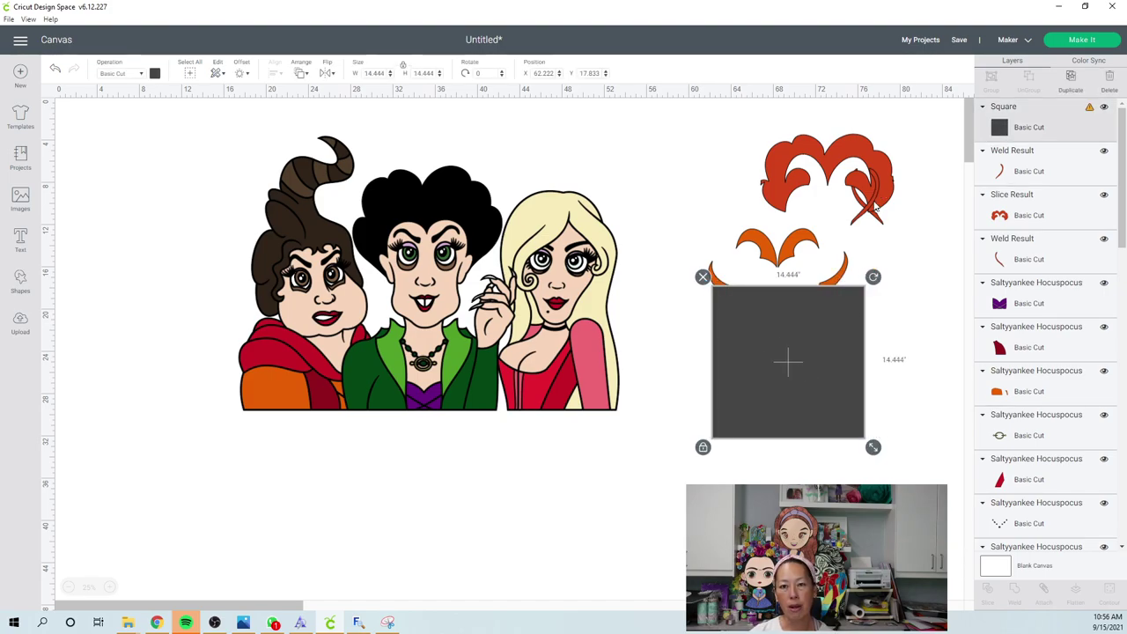
- Rotate the square to about 324 degrees so it covers only the left orange strand, and slice it with the highlights layer
{"action": "left_click_drag", "start_coordinate": [801, 355], "coordinate": [667, 297]}
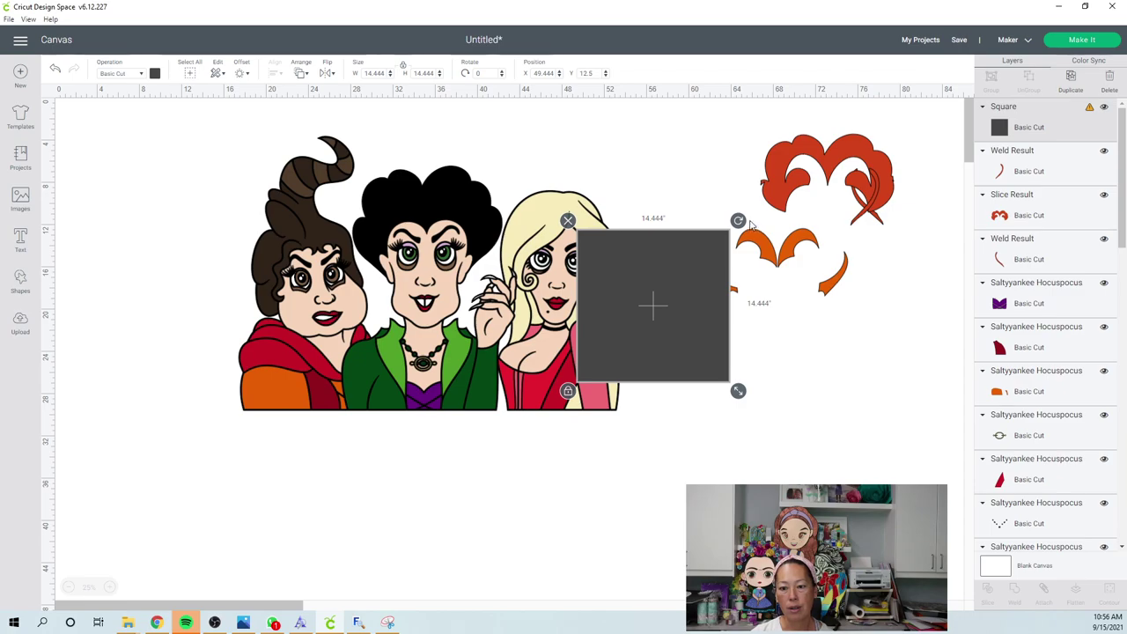
{"action": "left_click_drag", "start_coordinate": [738, 220], "coordinate": [678, 188]}
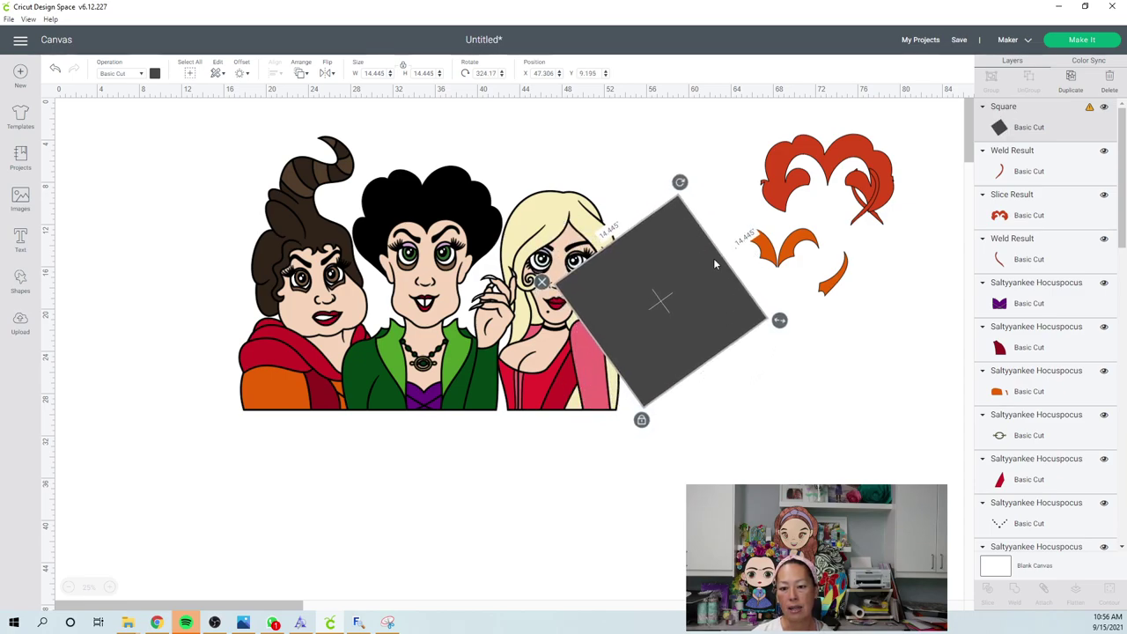
{"action": "left_click_drag", "start_coordinate": [887, 358], "coordinate": [725, 269]}
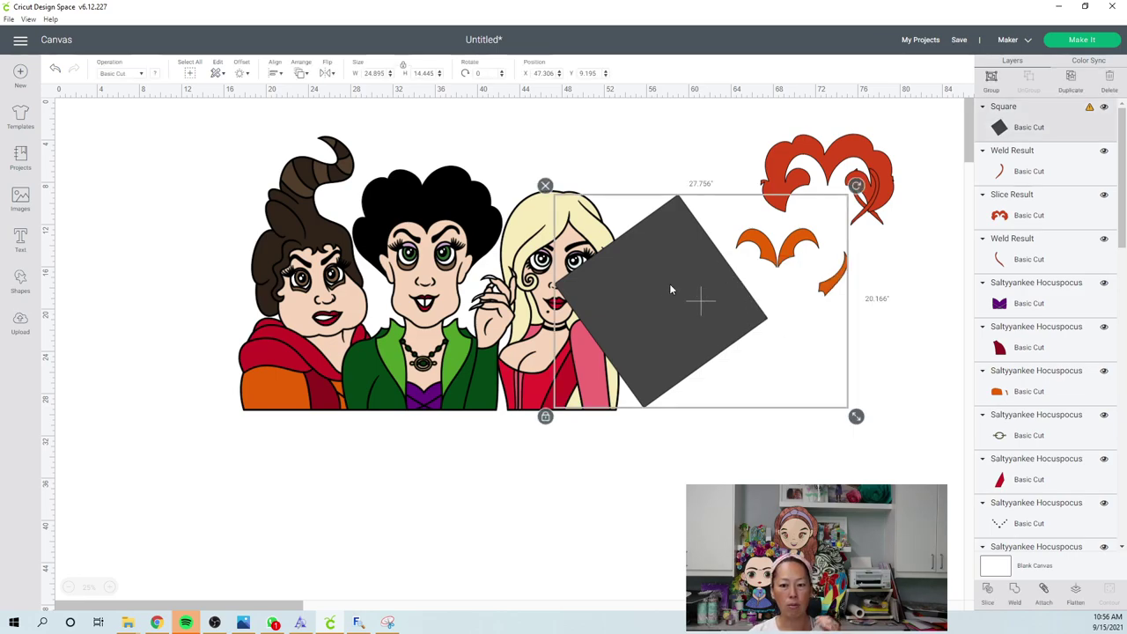
{"action": "left_click", "coordinate": [991, 592]}
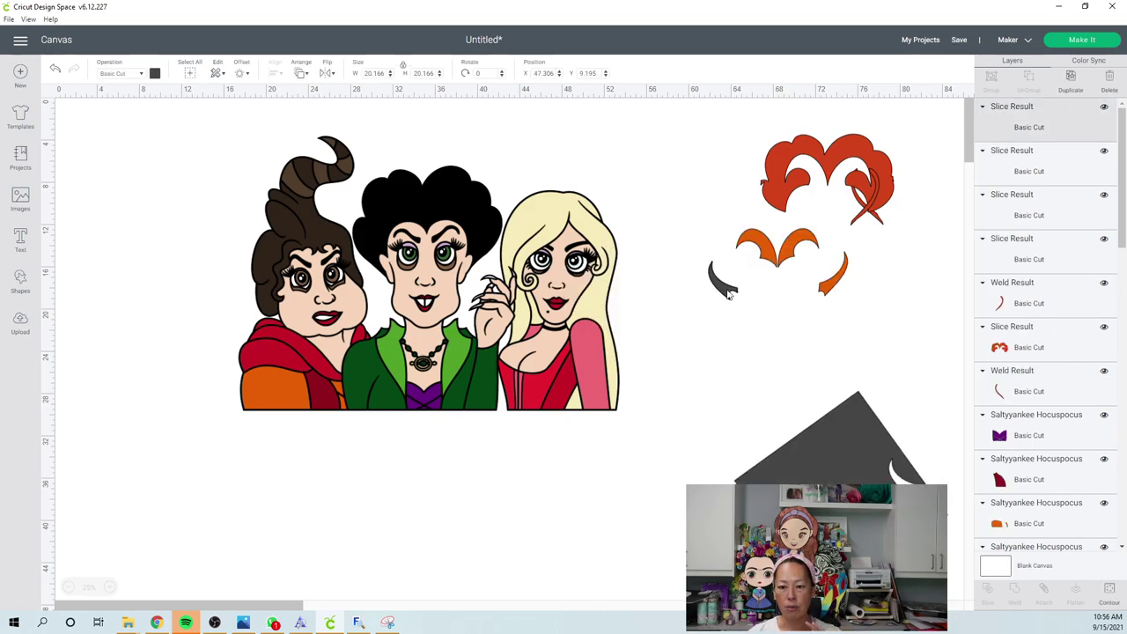
- Delete the gray copy of the left strand and move the orange strand into the blank space beside the red hair piece
{"action": "left_click", "coordinate": [710, 270]}
{"action": "left_click_drag", "start_coordinate": [709, 270], "coordinate": [703, 337]}
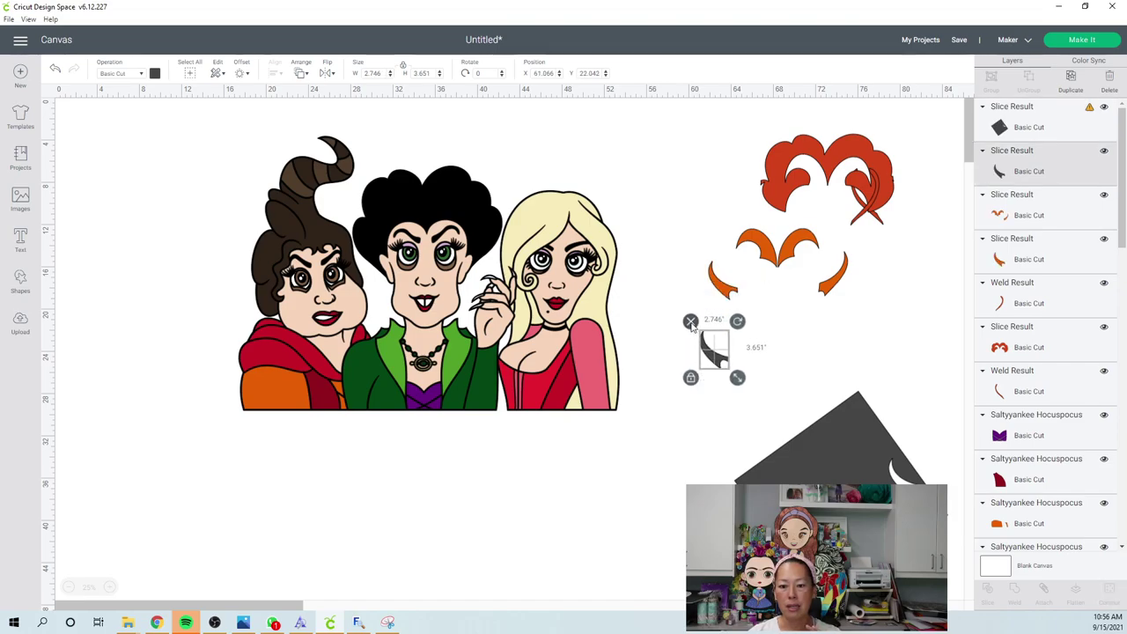
{"action": "left_click", "coordinate": [690, 321]}
{"action": "left_click", "coordinate": [723, 284]}
{"action": "left_click_drag", "start_coordinate": [723, 289], "coordinate": [689, 174]}
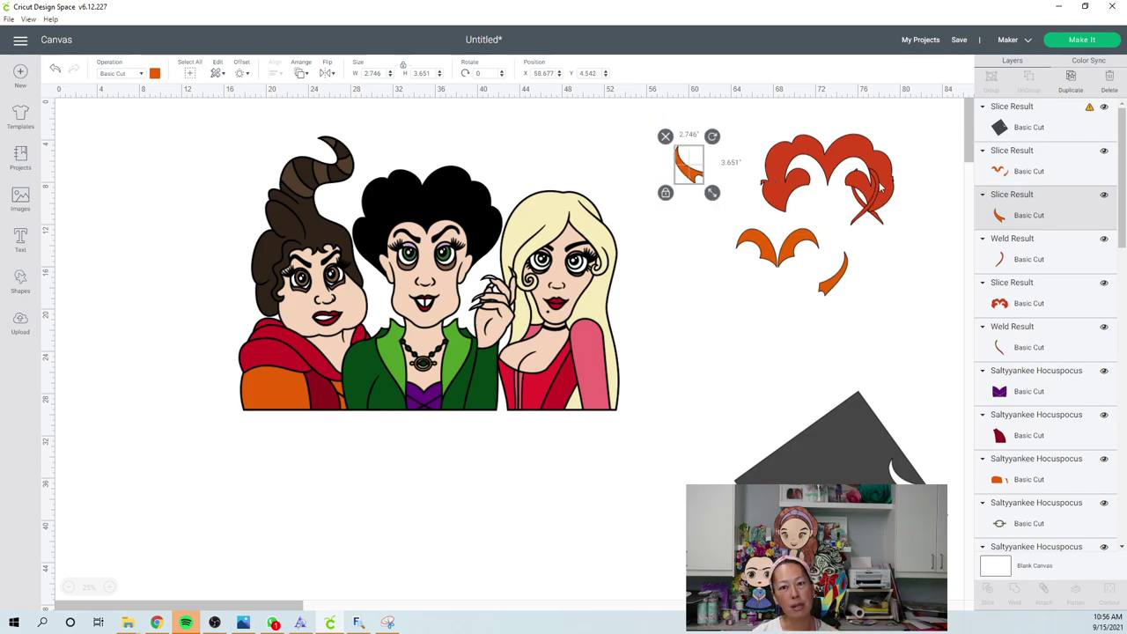
- Move the gray square over the right orange strand and shift the remaining highlights slightly so the square clears the centre part
{"action": "left_click_drag", "start_coordinate": [819, 451], "coordinate": [864, 289]}
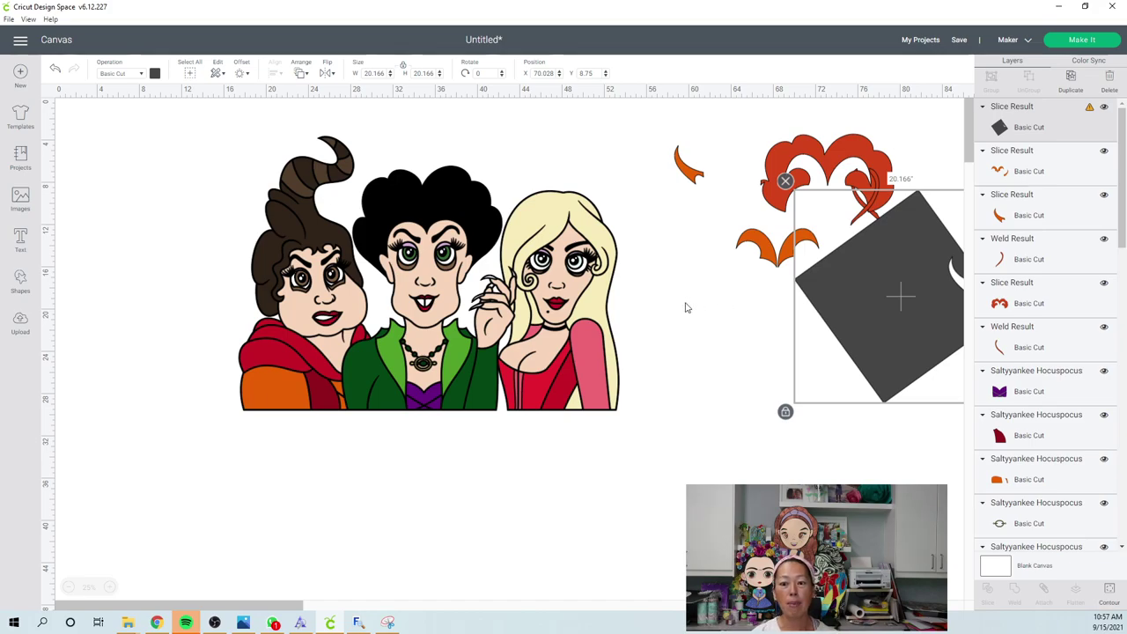
{"action": "left_click", "coordinate": [748, 300]}
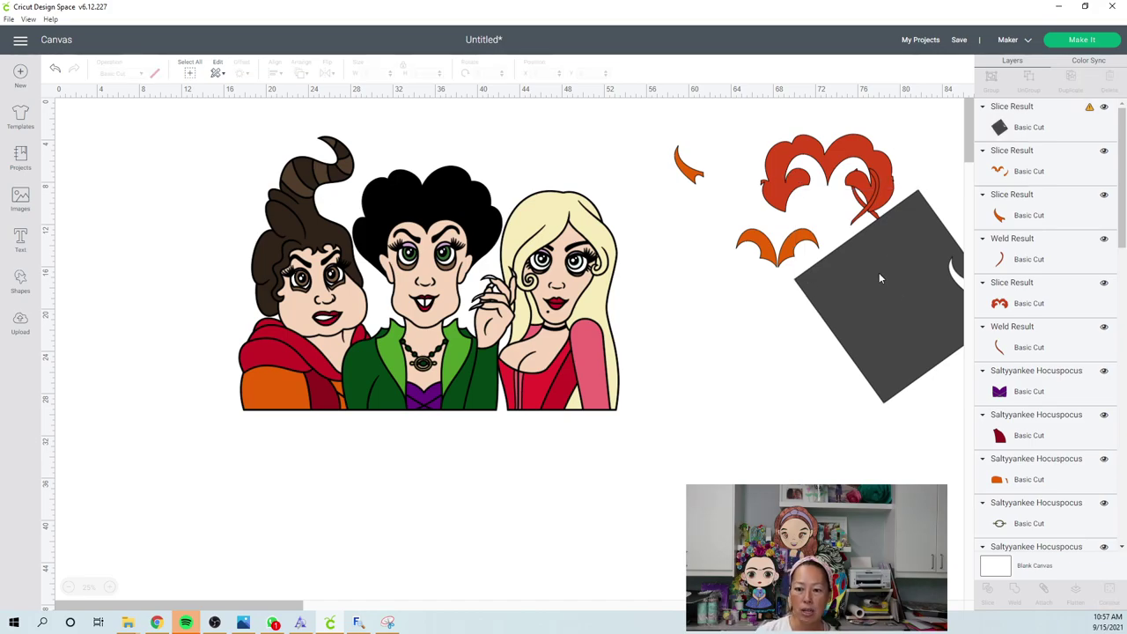
{"action": "mouse_move", "coordinate": [746, 265]}
{"action": "left_mouse_down"}
{"action": "mouse_move", "coordinate": [805, 285]}
{"action": "mouse_move", "coordinate": [731, 274]}
{"action": "mouse_move", "coordinate": [740, 276]}
{"action": "left_mouse_up"}
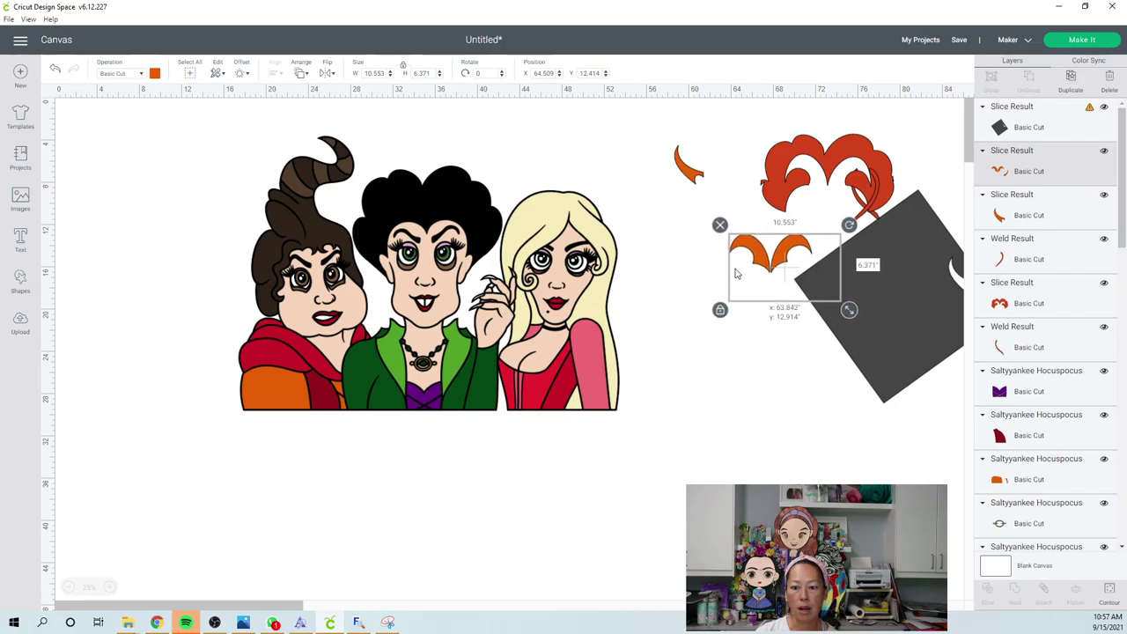
{"action": "left_click", "coordinate": [783, 354]}
{"action": "left_click_drag", "start_coordinate": [871, 379], "coordinate": [767, 292]}
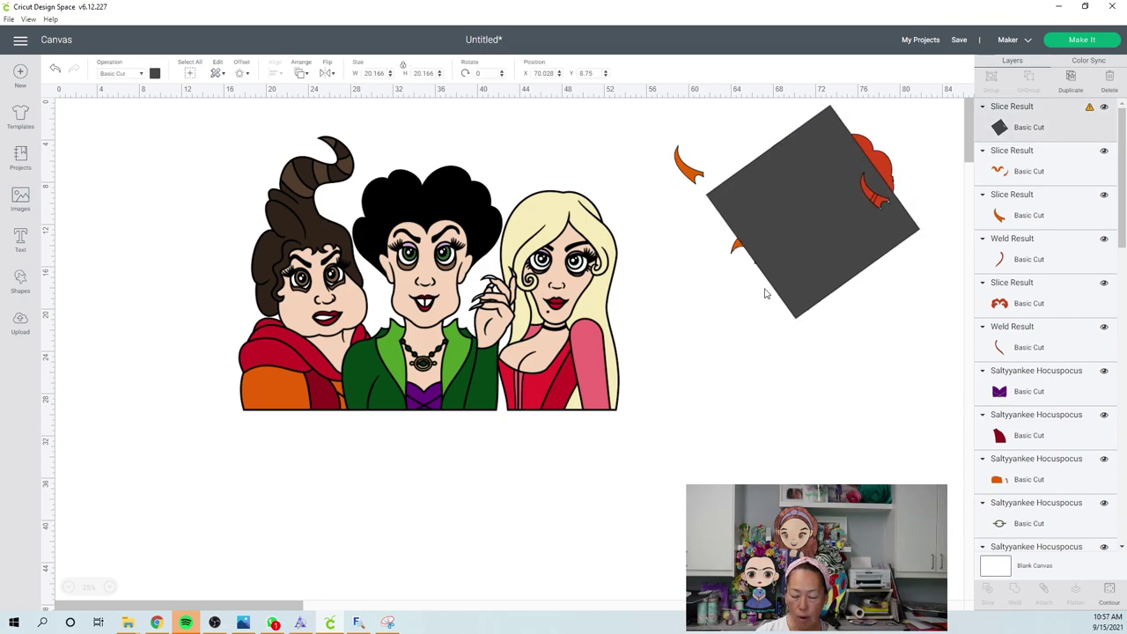
{"action": "left_click", "coordinate": [651, 216]}
{"action": "key", "text": "ctrl+z"}
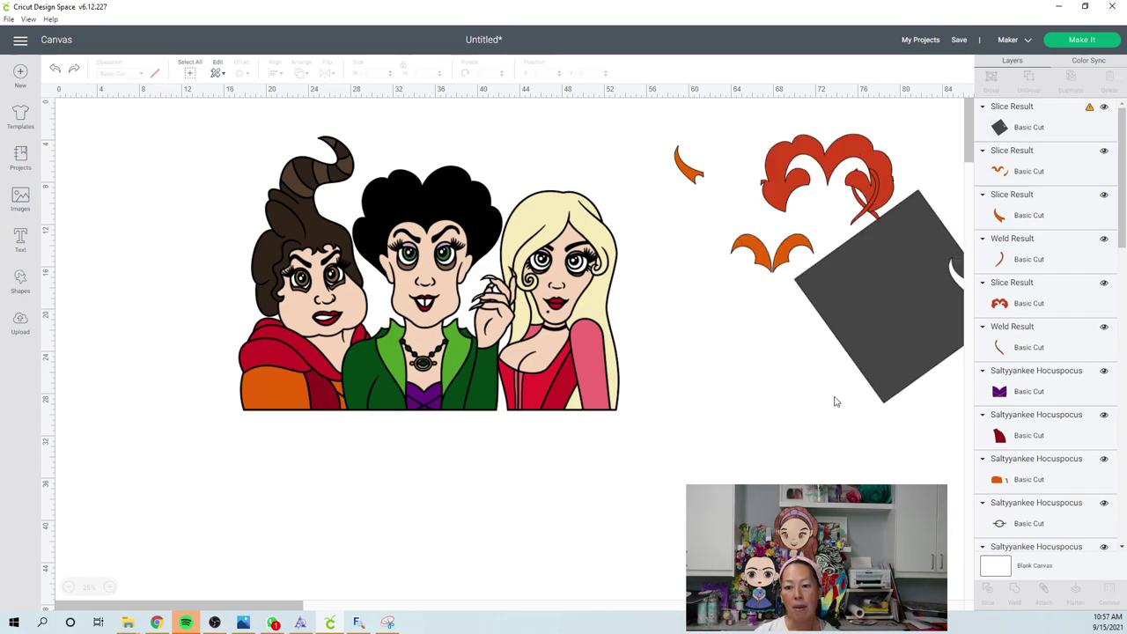
- Slice the right orange strand off the highlights with the square, move the square below, and delete the strand's gray copy
{"action": "left_click_drag", "start_coordinate": [916, 477], "coordinate": [750, 267]}
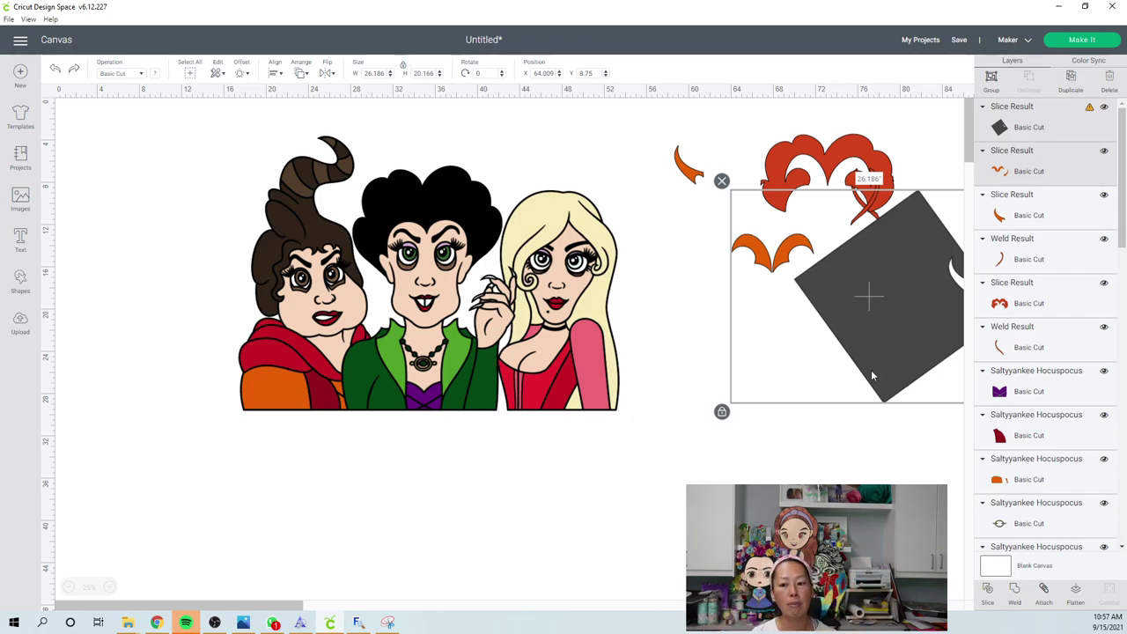
{"action": "left_click", "coordinate": [989, 590]}
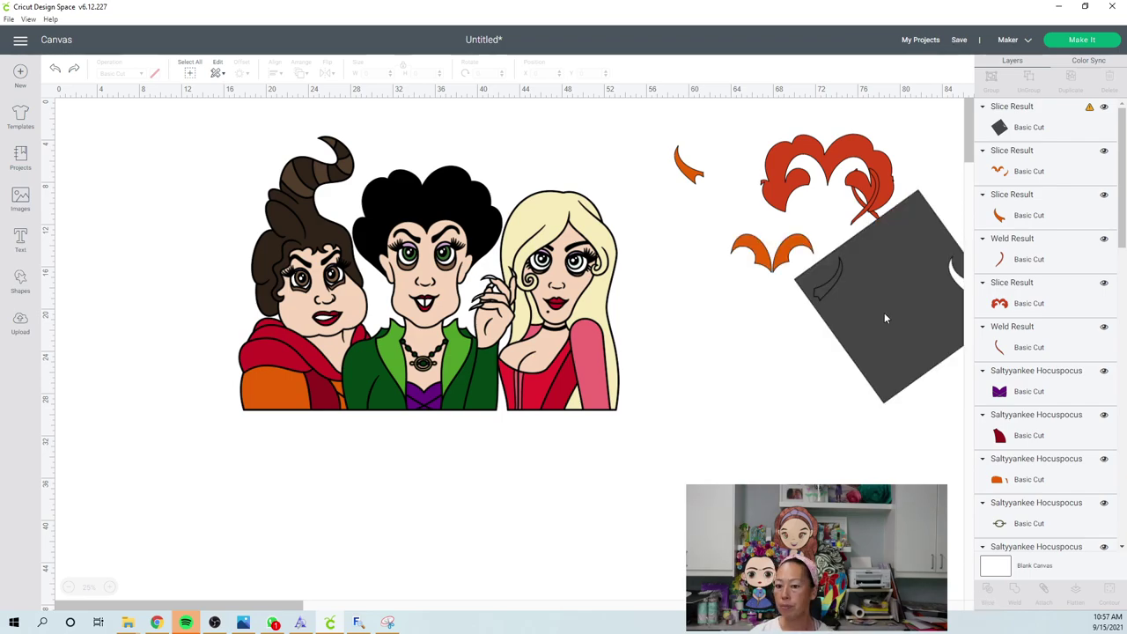
{"action": "left_click_drag", "start_coordinate": [883, 251], "coordinate": [812, 409]}
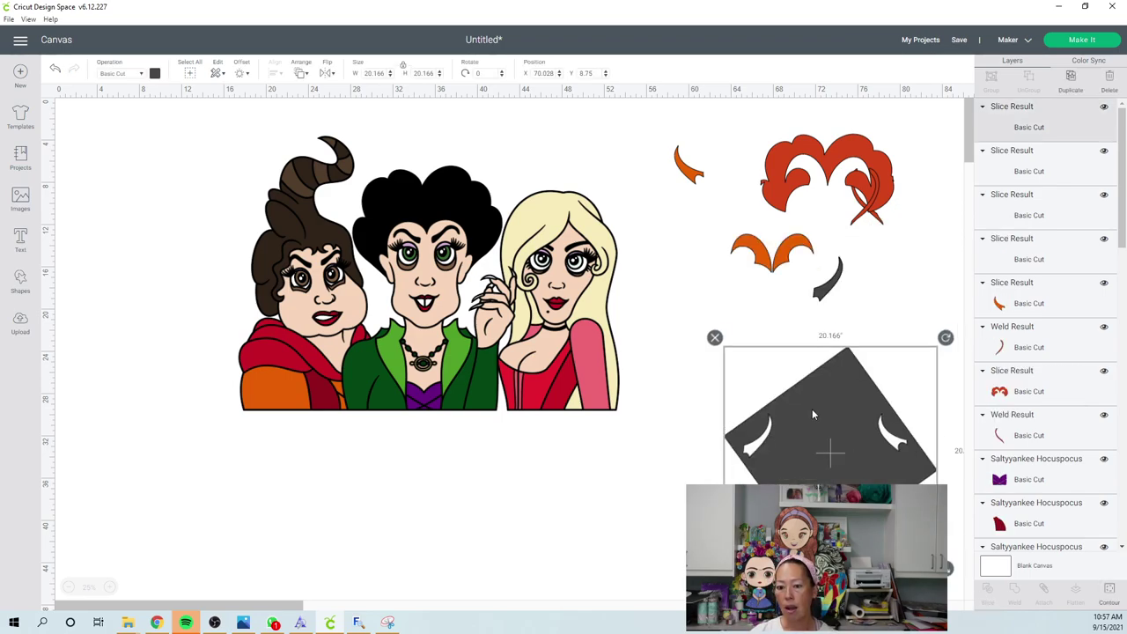
{"action": "left_click", "coordinate": [828, 282]}
{"action": "left_click_drag", "start_coordinate": [831, 284], "coordinate": [728, 323]}
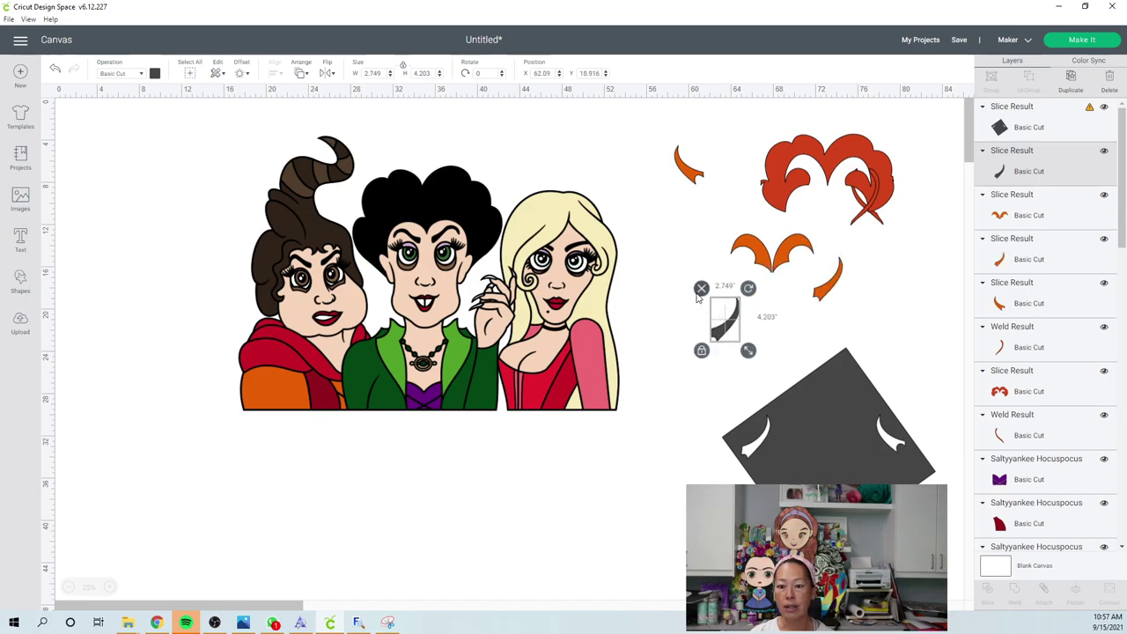
{"action": "left_click", "coordinate": [700, 291]}
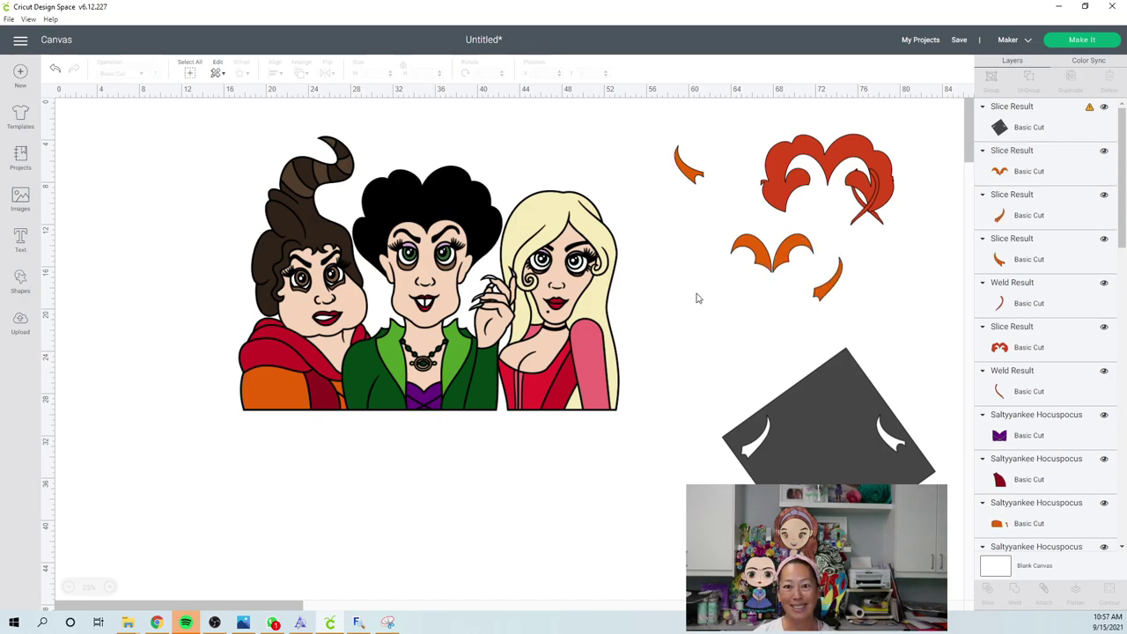
- Move the right orange strand and the central highlights piece up next to the left strand
{"action": "left_click_drag", "start_coordinate": [830, 284], "coordinate": [709, 146]}
{"action": "left_click", "coordinate": [752, 248]}
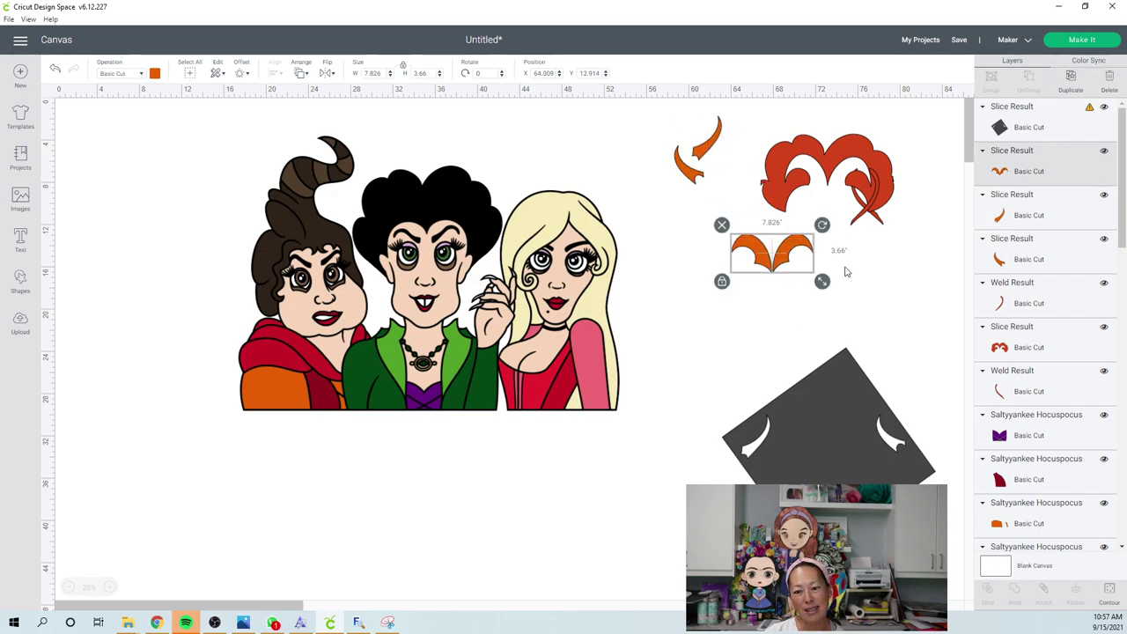
{"action": "left_click_drag", "start_coordinate": [773, 261], "coordinate": [685, 141]}
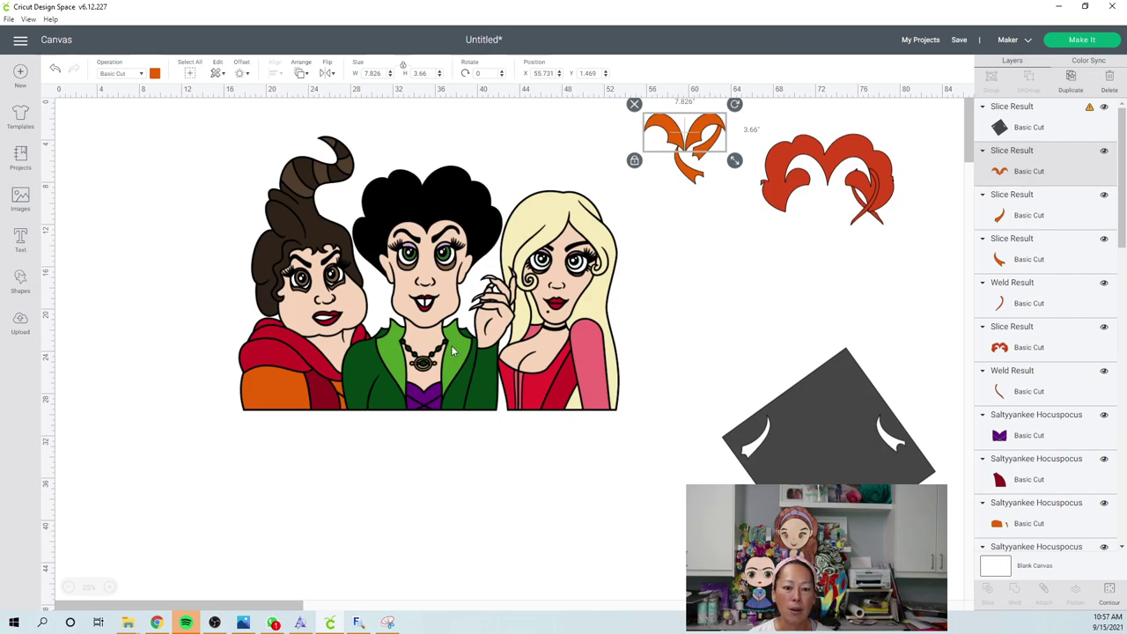
- Move the middle sister's dark green coat layer out of the design to the blank area beside the gray square
{"action": "left_click", "coordinate": [451, 380]}
{"action": "left_click_drag", "start_coordinate": [452, 380], "coordinate": [792, 520]}
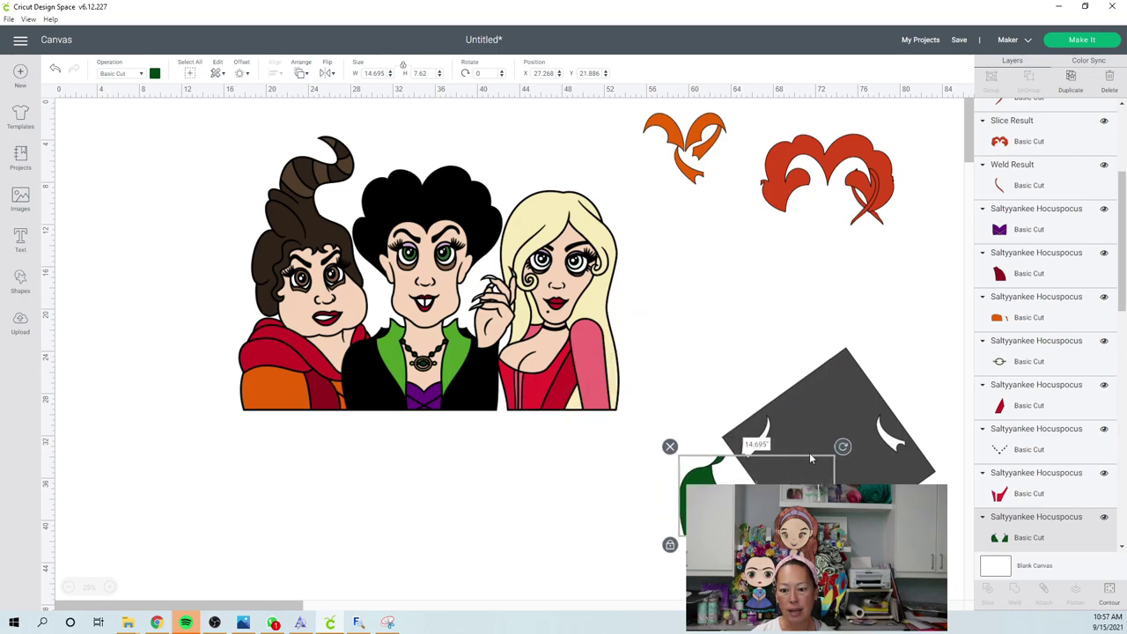
{"action": "left_click", "coordinate": [856, 388]}
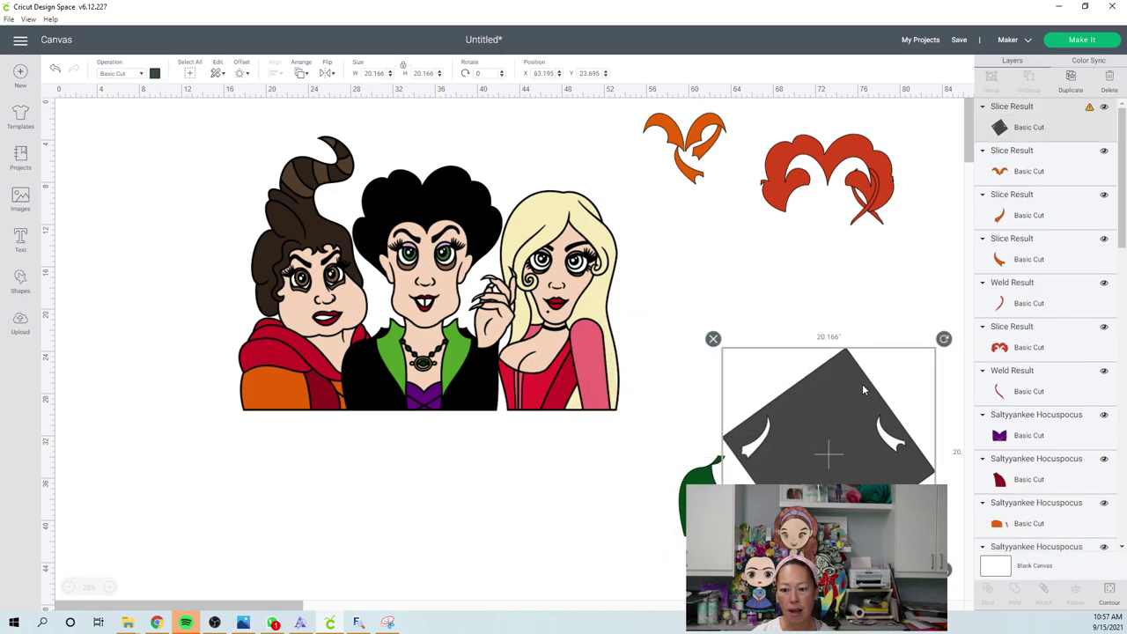
{"action": "left_click", "coordinate": [521, 437]}
{"action": "scroll", "coordinate": [766, 401], "scroll_direction": "down", "scroll_amount": 2}
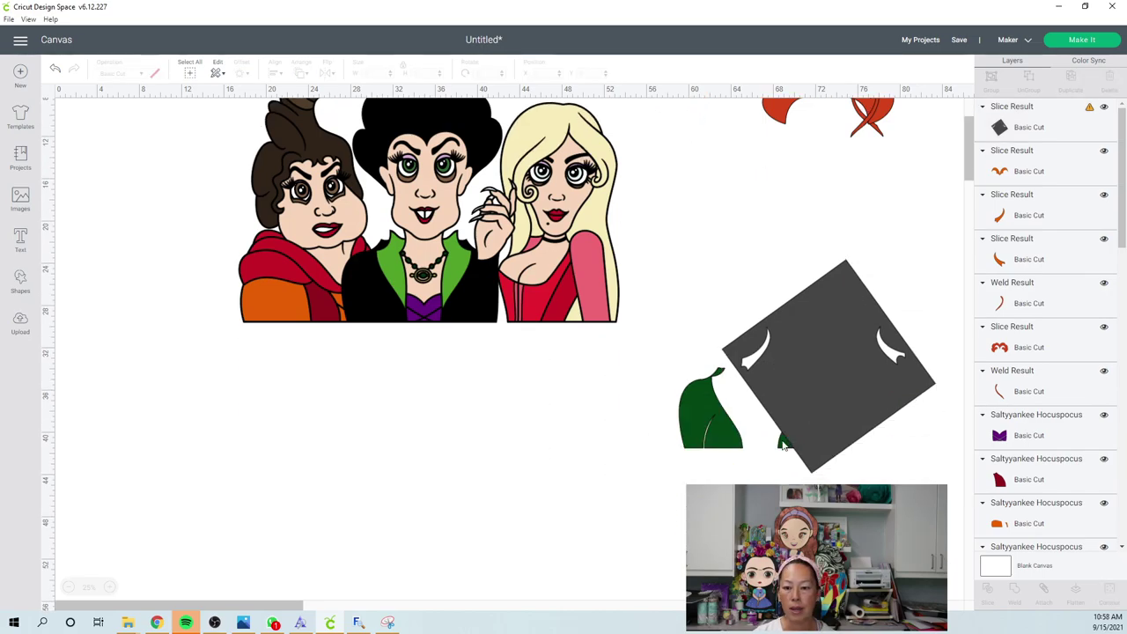
- Rotate the gray square by about 38 degrees and position it over only the right half of the green coat
{"action": "left_click", "coordinate": [874, 388]}
{"action": "left_click_drag", "start_coordinate": [943, 254], "coordinate": [966, 360]}
{"action": "left_click", "coordinate": [844, 379]}
{"action": "left_click_drag", "start_coordinate": [846, 394], "coordinate": [850, 411]}
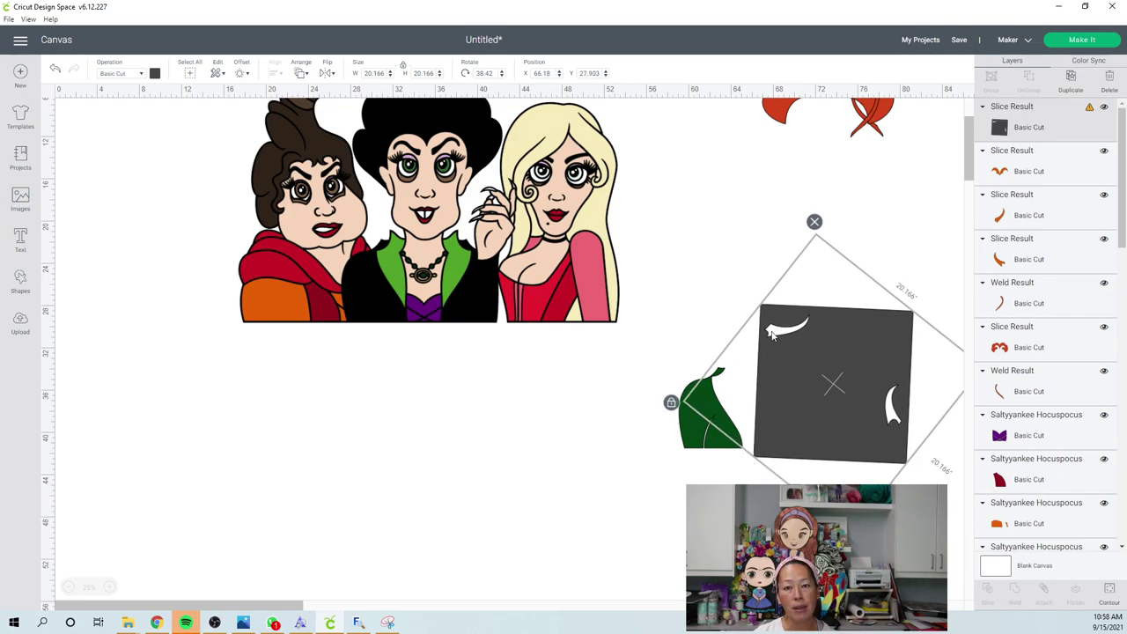
- Slice the green coat layer with the gray square and move the cut square away from the coat
{"action": "left_click", "coordinate": [654, 447]}
{"action": "left_click_drag", "start_coordinate": [633, 395], "coordinate": [831, 448]}
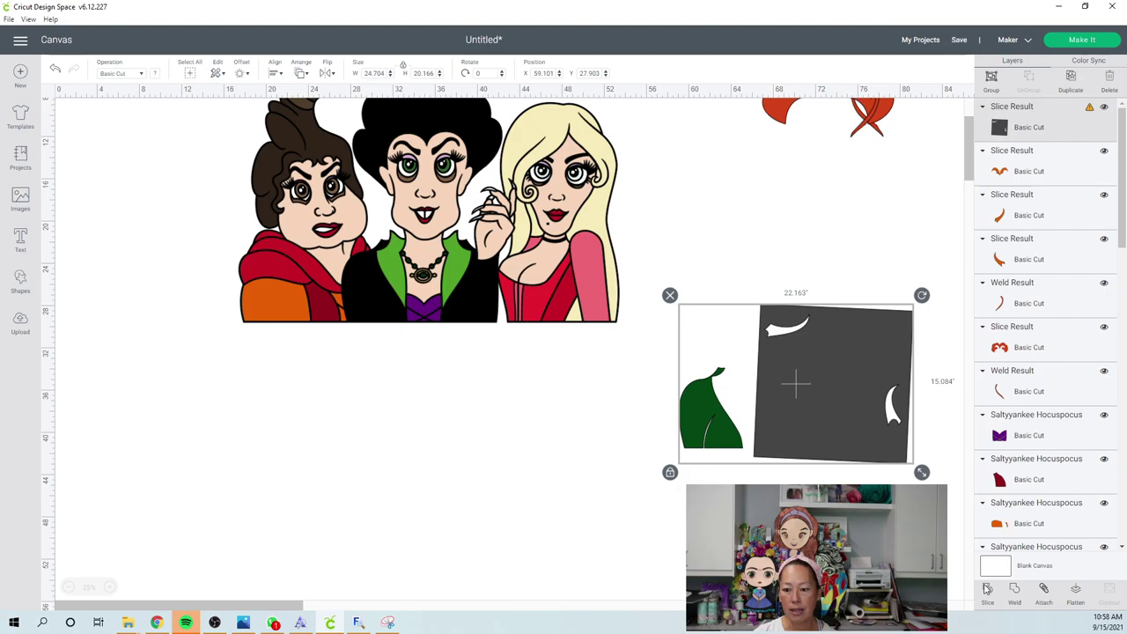
{"action": "left_click", "coordinate": [843, 431]}
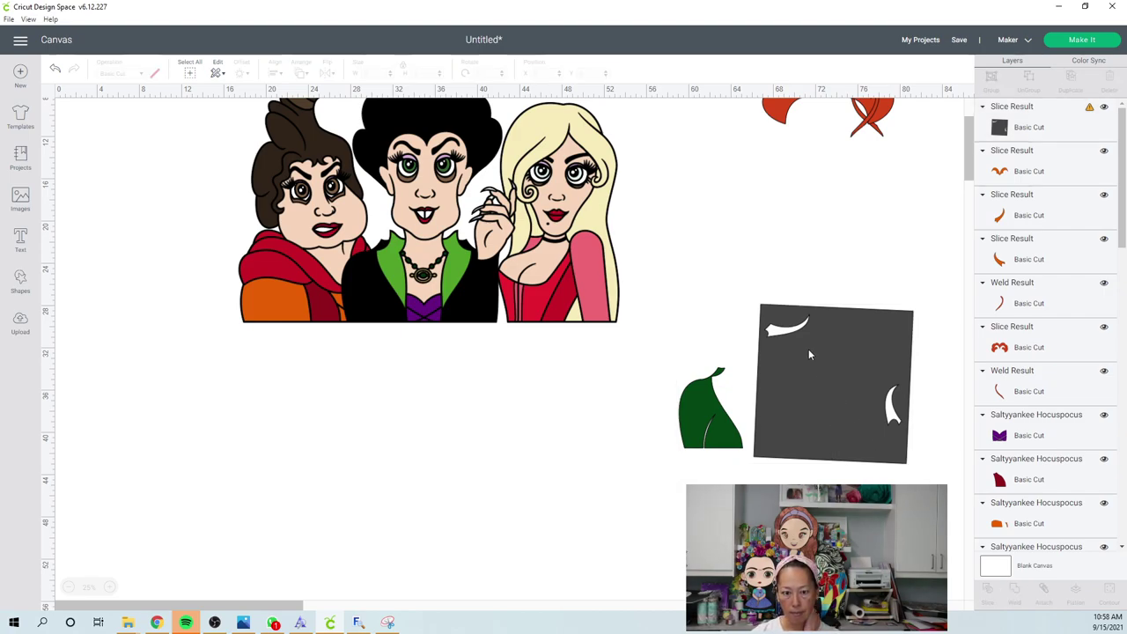
{"action": "key", "text": "ctrl+z"}
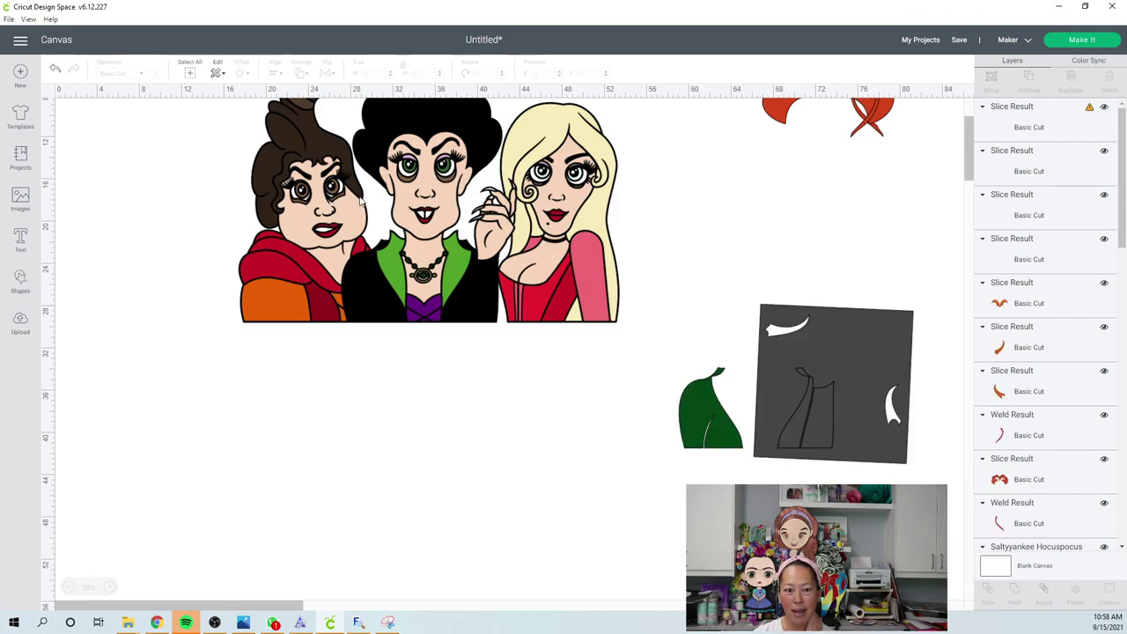
{"action": "left_click_drag", "start_coordinate": [868, 351], "coordinate": [964, 472]}
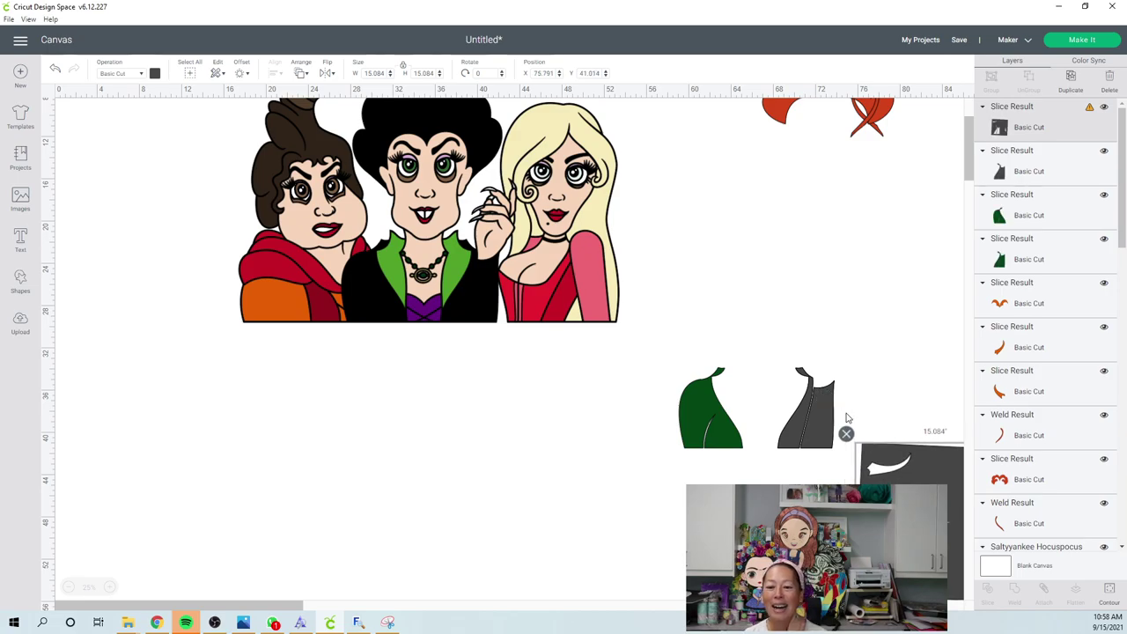
- Pull the gray copy off the coat's right half, delete it, and select the green right half
{"action": "left_click", "coordinate": [828, 414]}
{"action": "left_click_drag", "start_coordinate": [831, 412], "coordinate": [771, 224]}
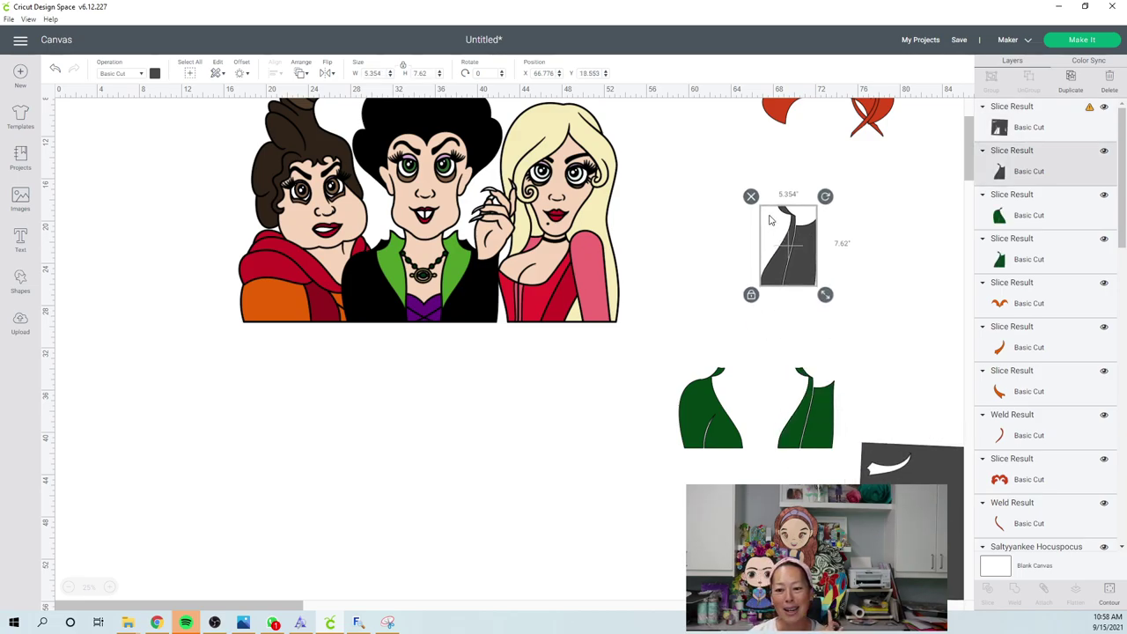
{"action": "left_click", "coordinate": [751, 197]}
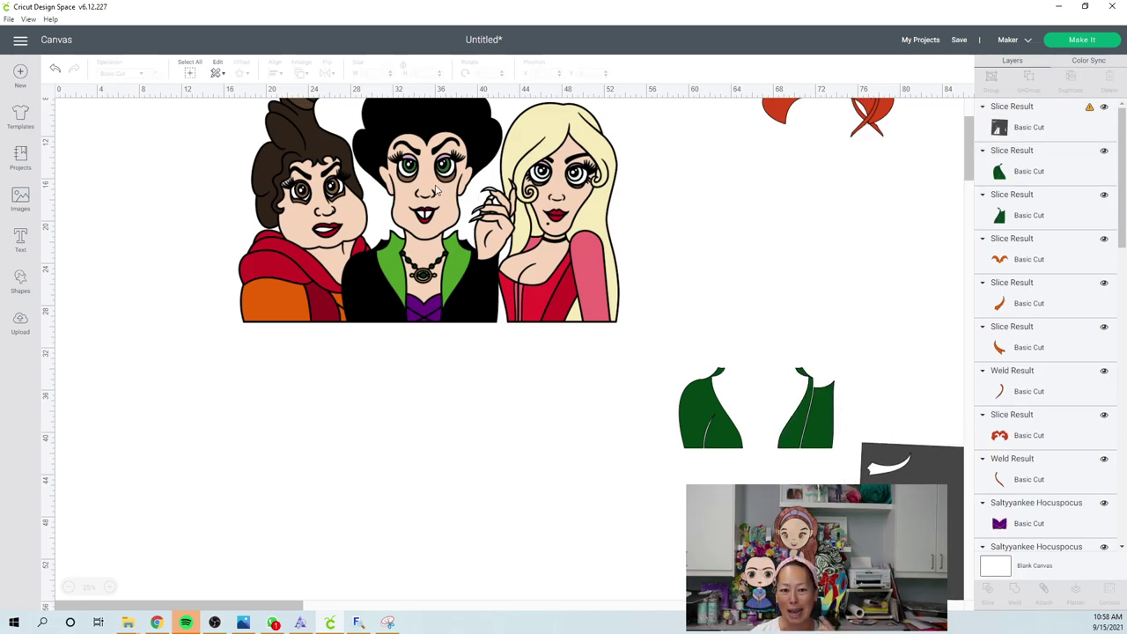
{"action": "left_click", "coordinate": [818, 435]}
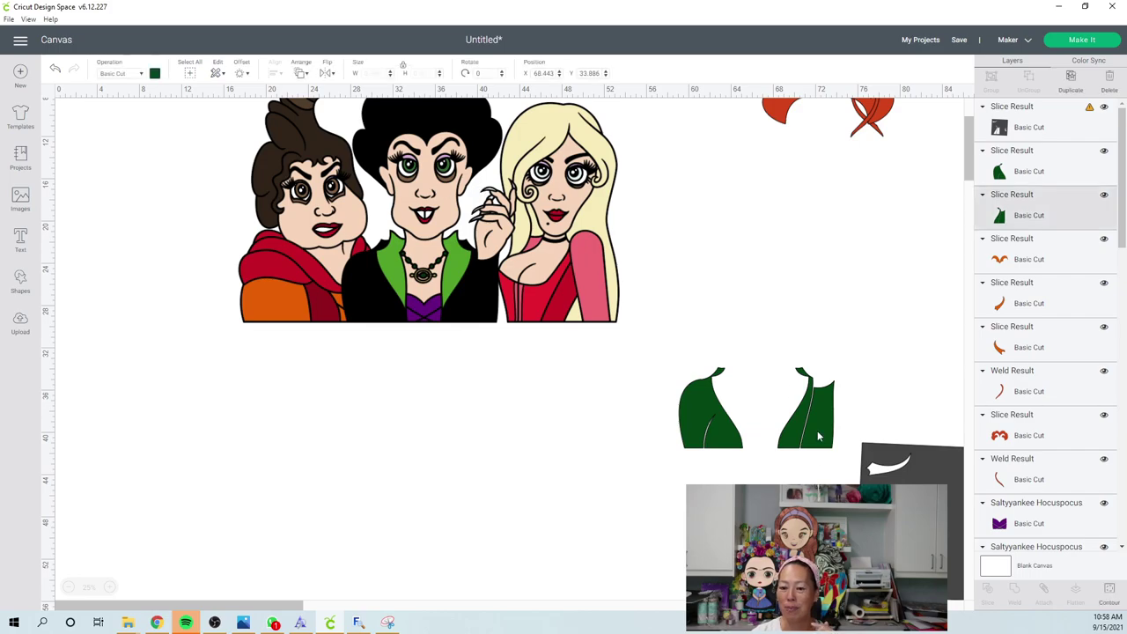
- Move both halves of the green coat up into the blank area beside the design, below the orange hair pieces
{"action": "left_click_drag", "start_coordinate": [818, 436], "coordinate": [801, 226]}
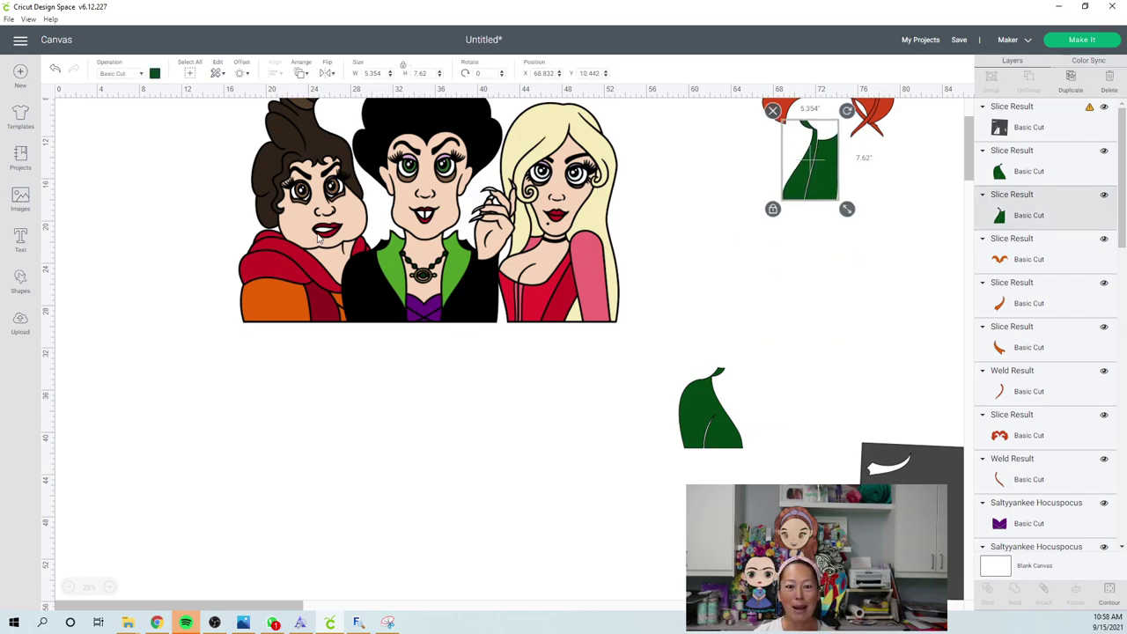
{"action": "left_click_drag", "start_coordinate": [730, 445], "coordinate": [737, 232]}
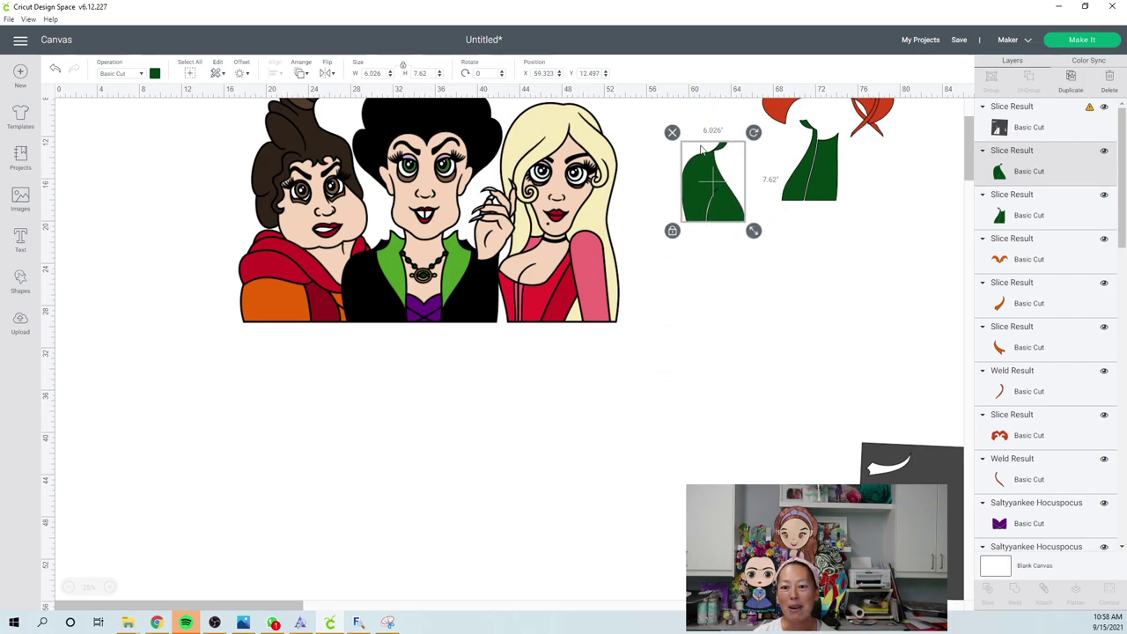
{"action": "left_click", "coordinate": [800, 166]}
{"action": "left_click_drag", "start_coordinate": [806, 175], "coordinate": [800, 221]}
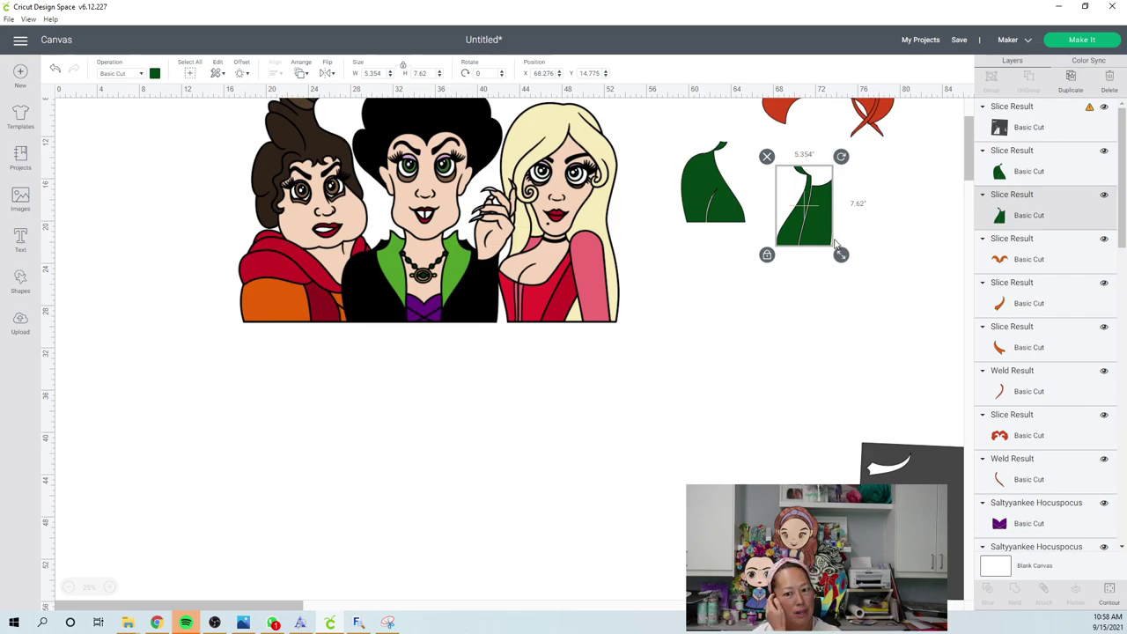
- Add a square, unlock its proportions, and shape it into a bar about 3.67 x 0.61 inches near the right coat half's lower edge
{"action": "left_click", "coordinate": [695, 191]}
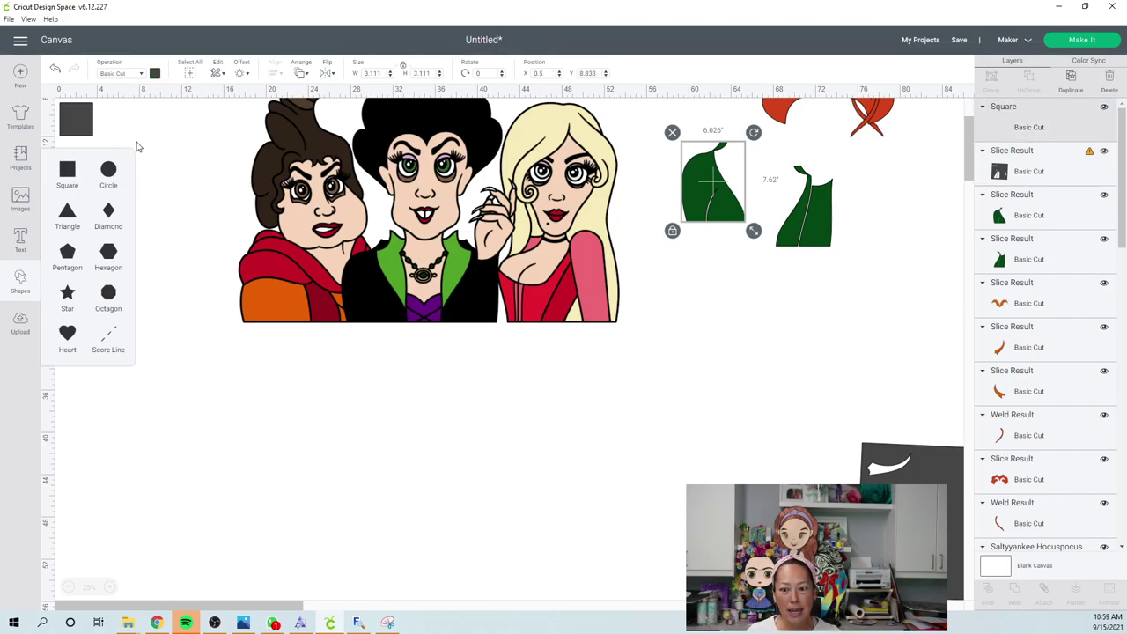
{"action": "left_click_drag", "start_coordinate": [78, 120], "coordinate": [766, 251]}
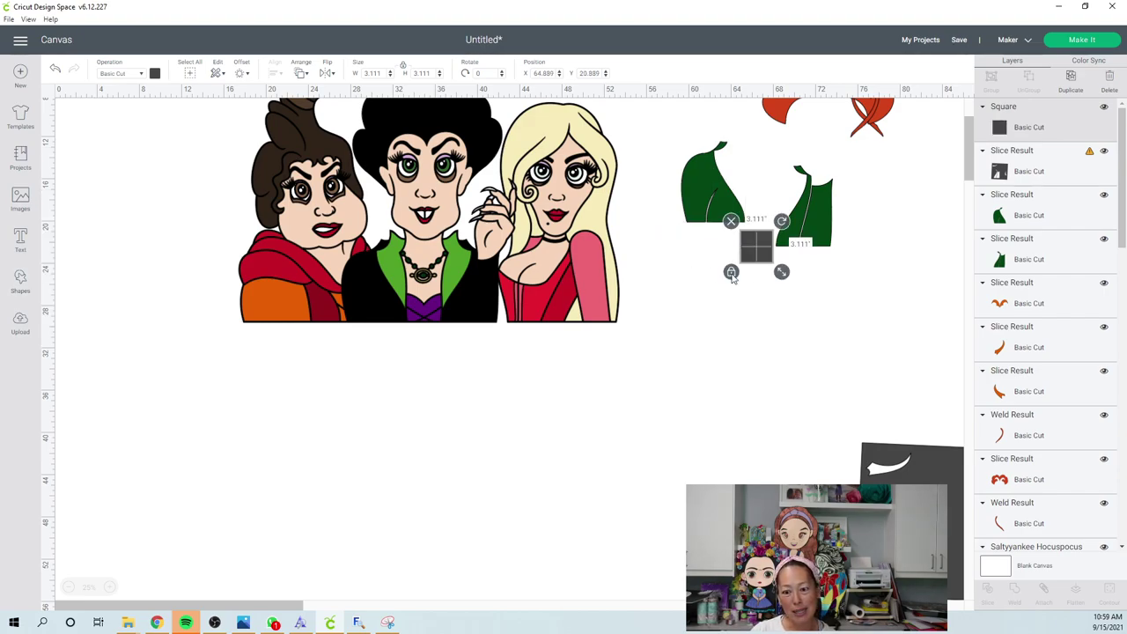
{"action": "left_click", "coordinate": [731, 272]}
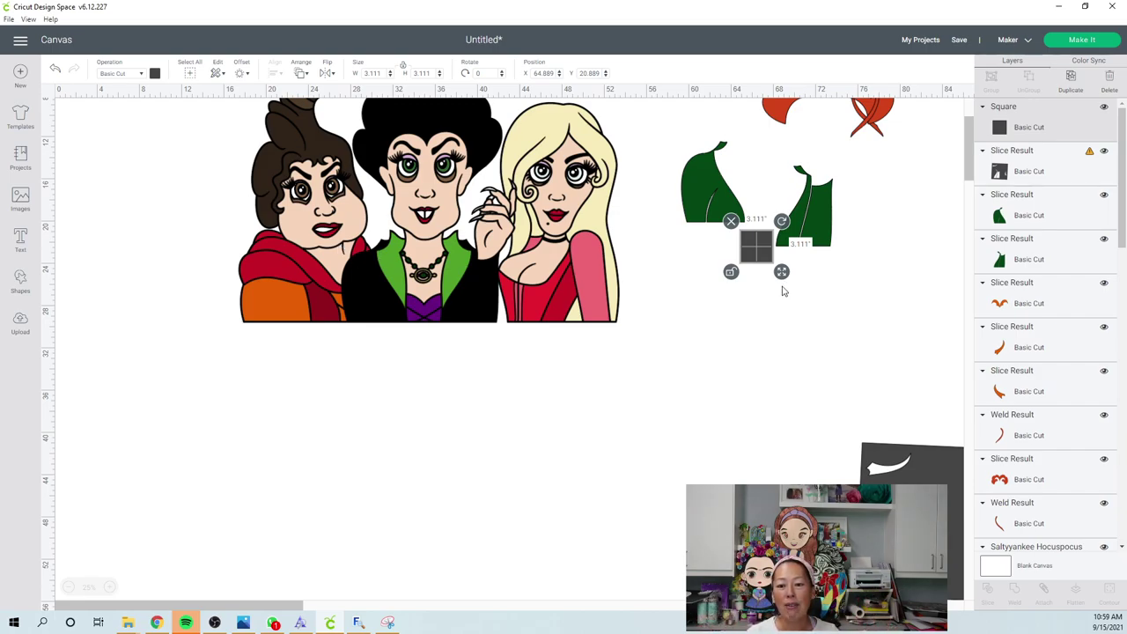
{"action": "left_click_drag", "start_coordinate": [793, 250], "coordinate": [816, 248]}
{"action": "left_click", "coordinate": [814, 353]}
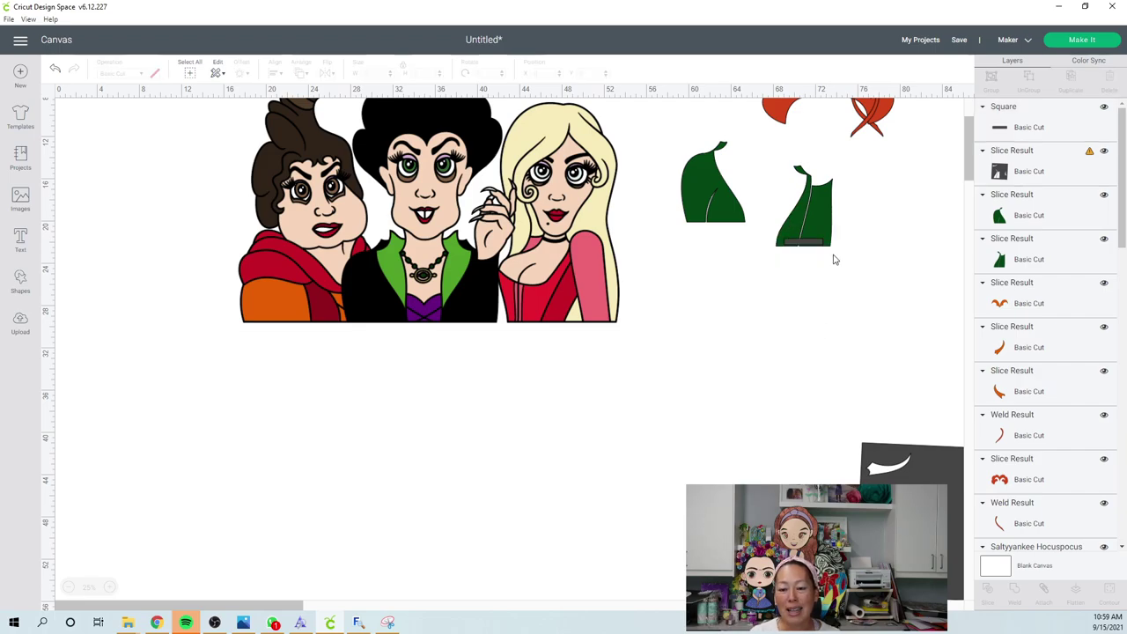
- Align the gray bar with the bottom edge of the right coat half so it covers the open end of the slit
{"action": "left_click", "coordinate": [109, 587]}
{"action": "scroll", "coordinate": [823, 317], "scroll_direction": "up", "scroll_amount": 3}
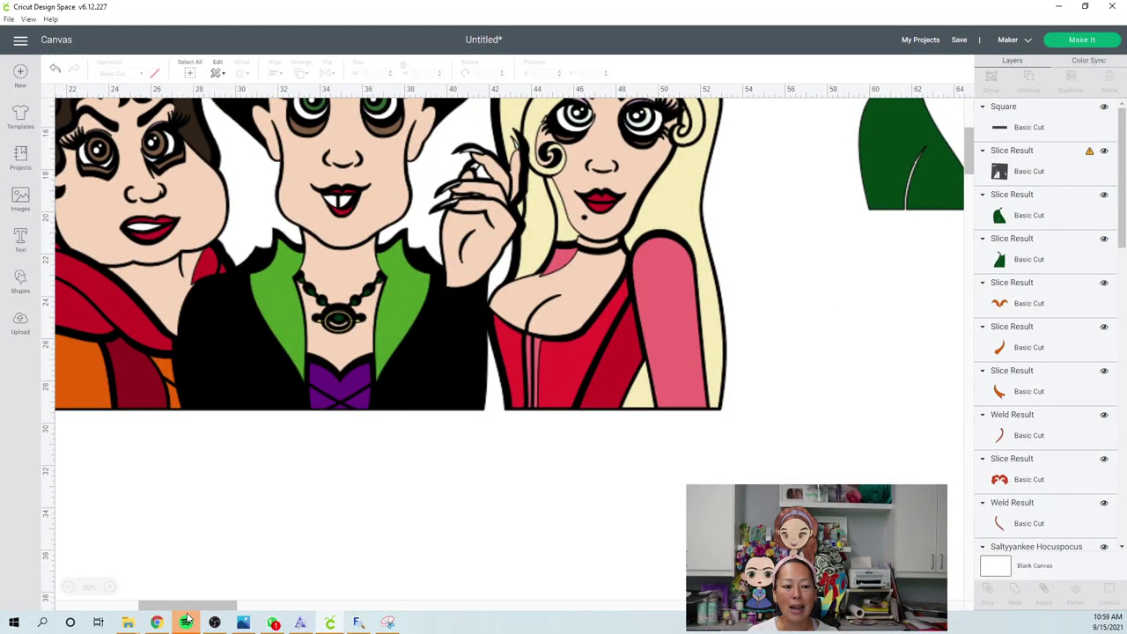
{"action": "left_click_drag", "start_coordinate": [214, 607], "coordinate": [310, 608]}
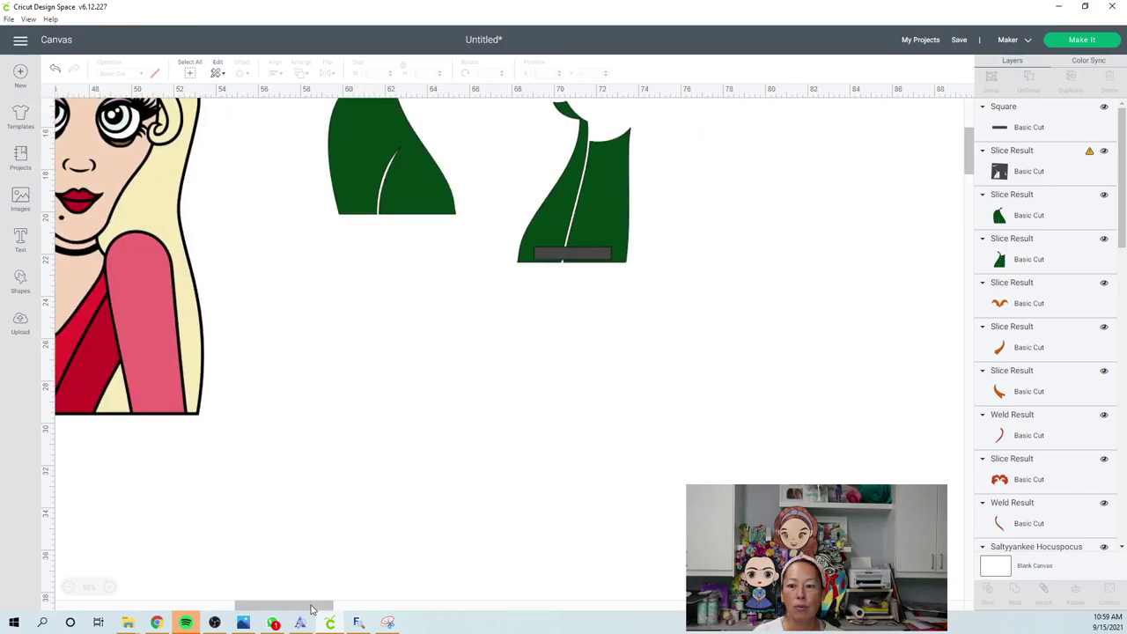
{"action": "left_click", "coordinate": [573, 260]}
{"action": "left_click", "coordinate": [674, 311]}
{"action": "left_click_drag", "start_coordinate": [575, 231], "coordinate": [674, 307]}
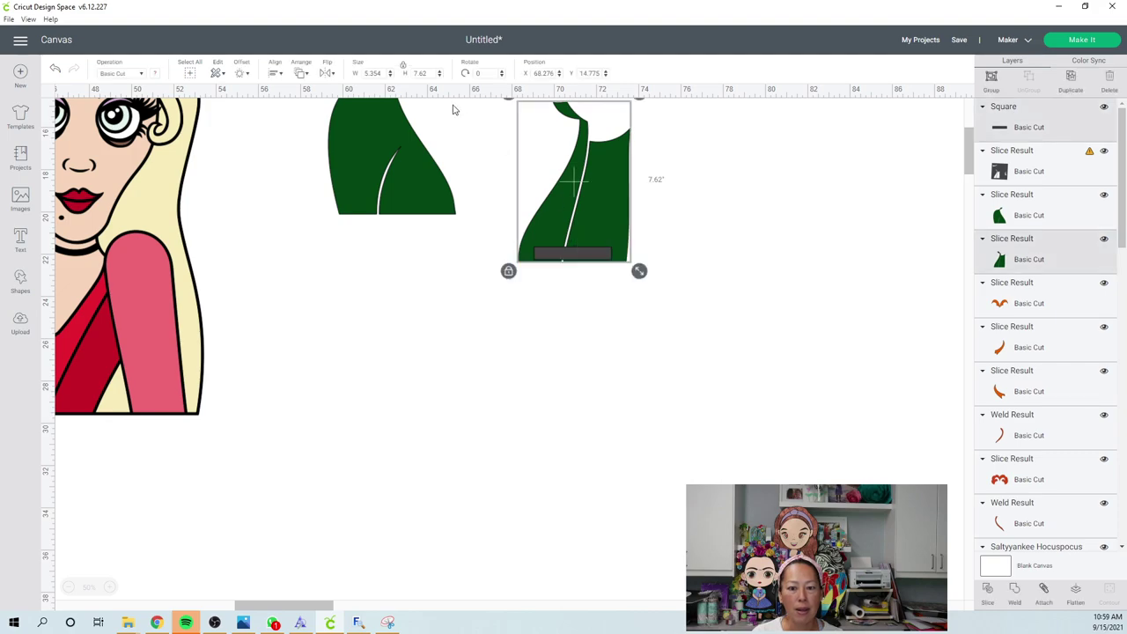
{"action": "left_click", "coordinate": [274, 74]}
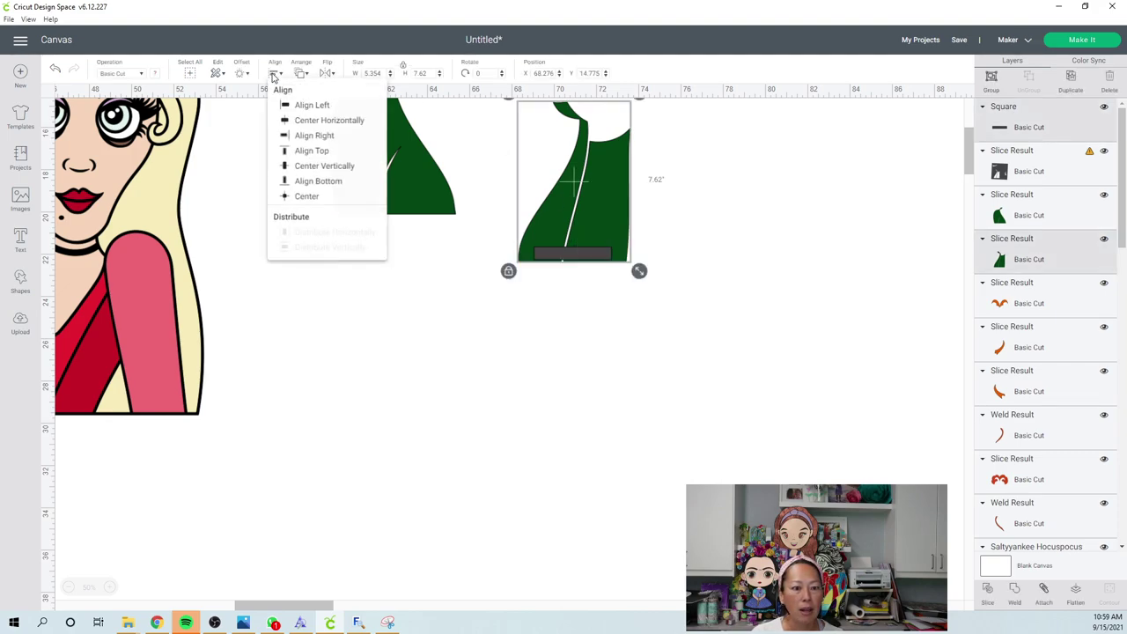
{"action": "left_click", "coordinate": [298, 185]}
{"action": "left_click", "coordinate": [573, 354]}
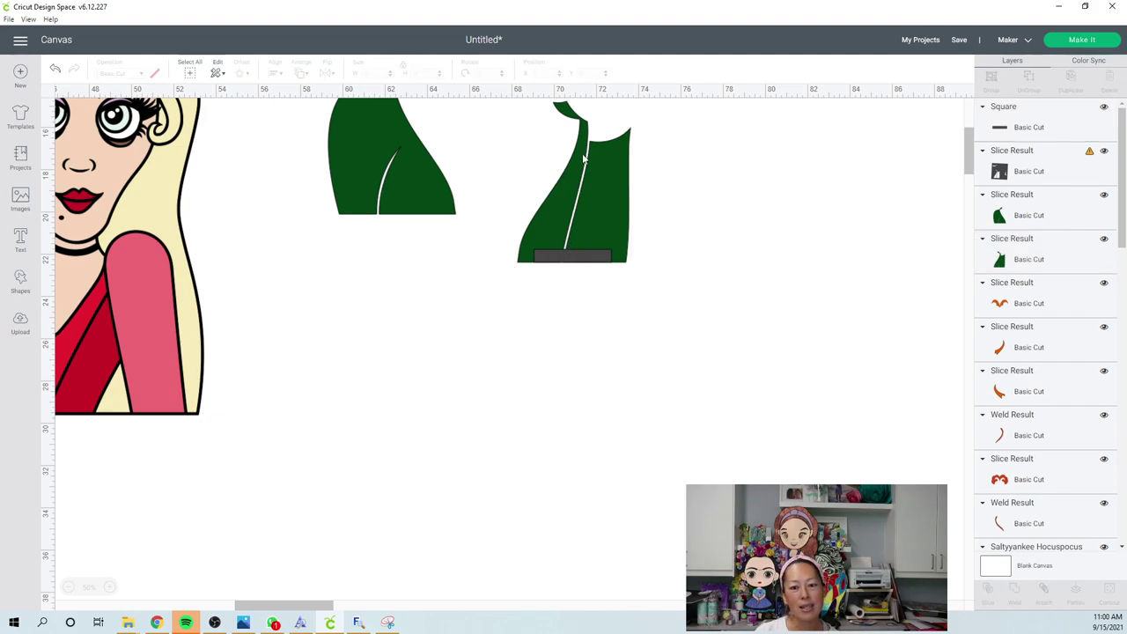
- Shrink the gray bar to about 3.42 x 0.28 inches and align it again with the right coat half's bottom edge
{"action": "left_click", "coordinate": [582, 256]}
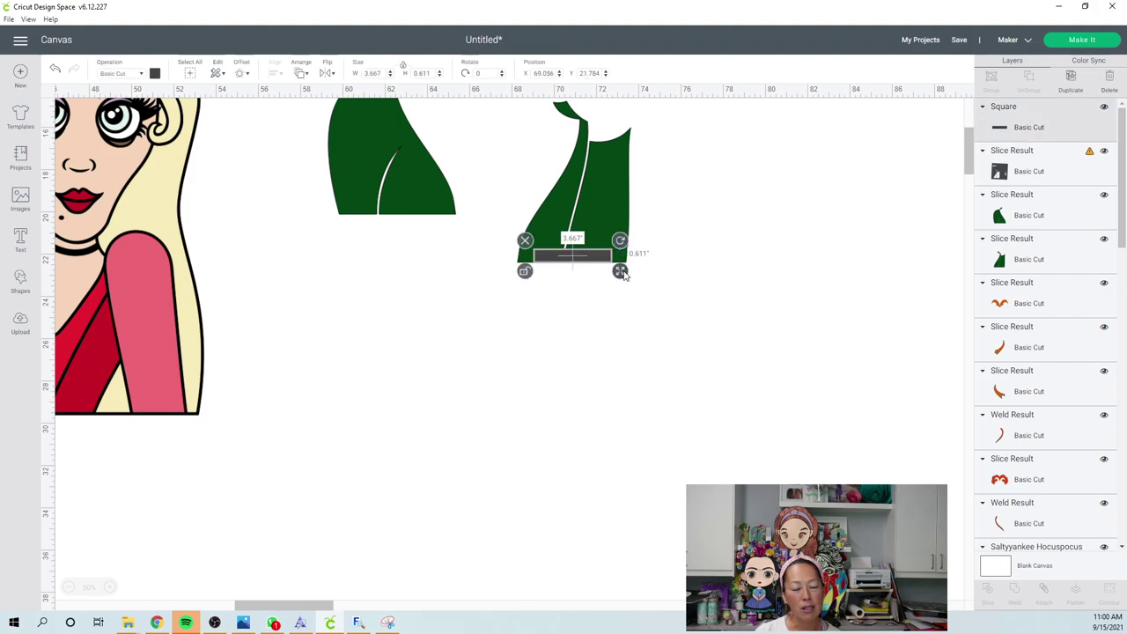
{"action": "left_click_drag", "start_coordinate": [620, 271], "coordinate": [618, 268]}
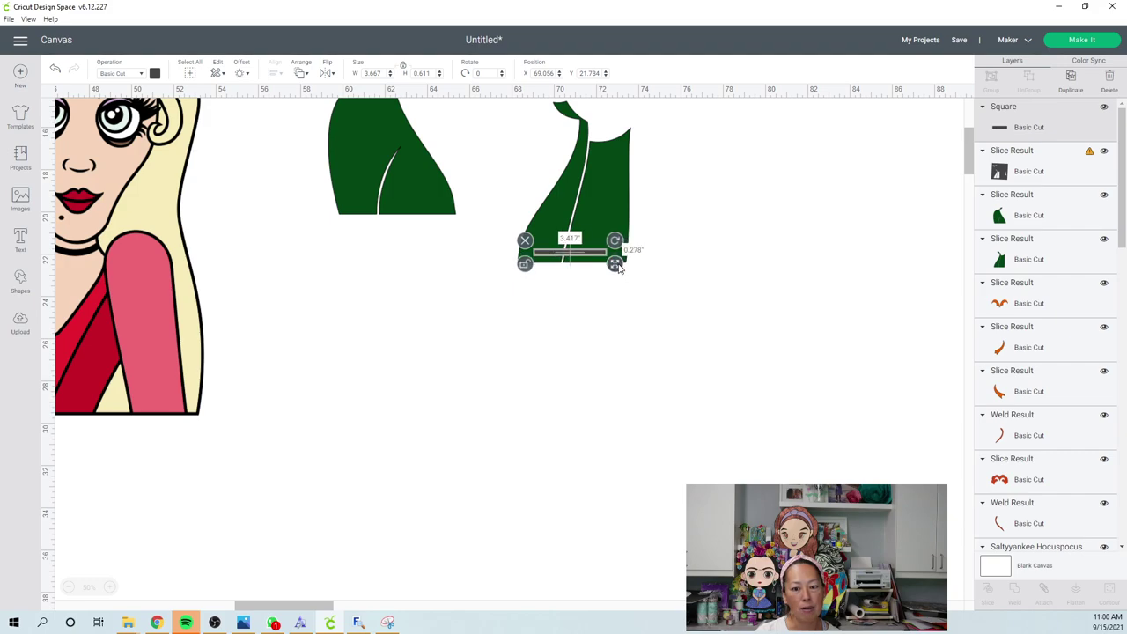
{"action": "left_click", "coordinate": [637, 305]}
{"action": "left_click_drag", "start_coordinate": [670, 292], "coordinate": [573, 225]}
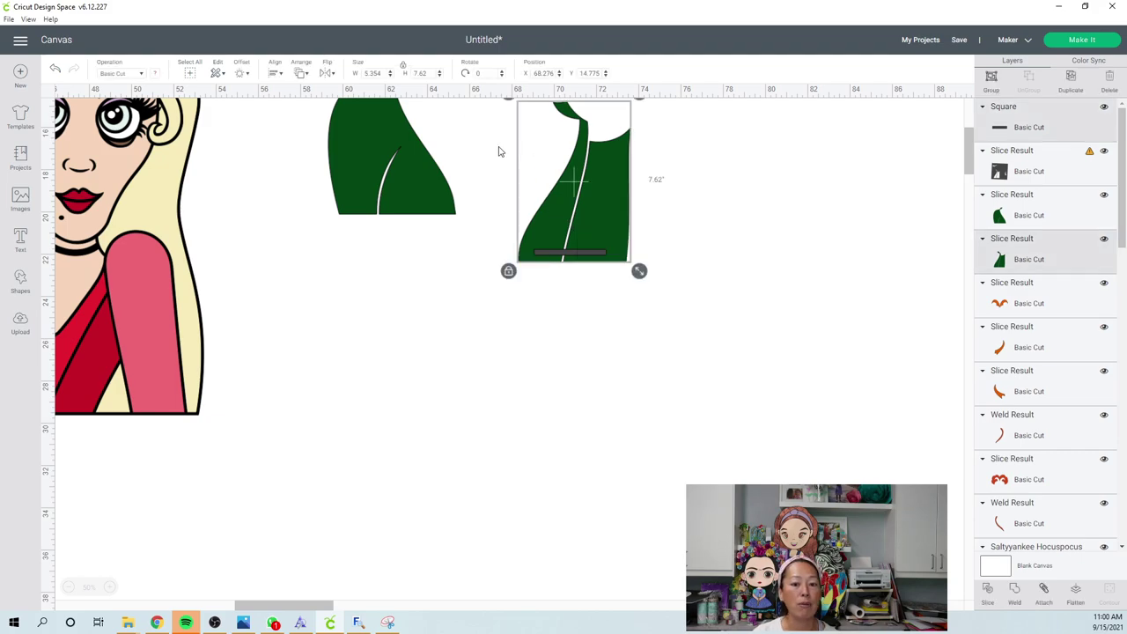
{"action": "left_click", "coordinate": [277, 75]}
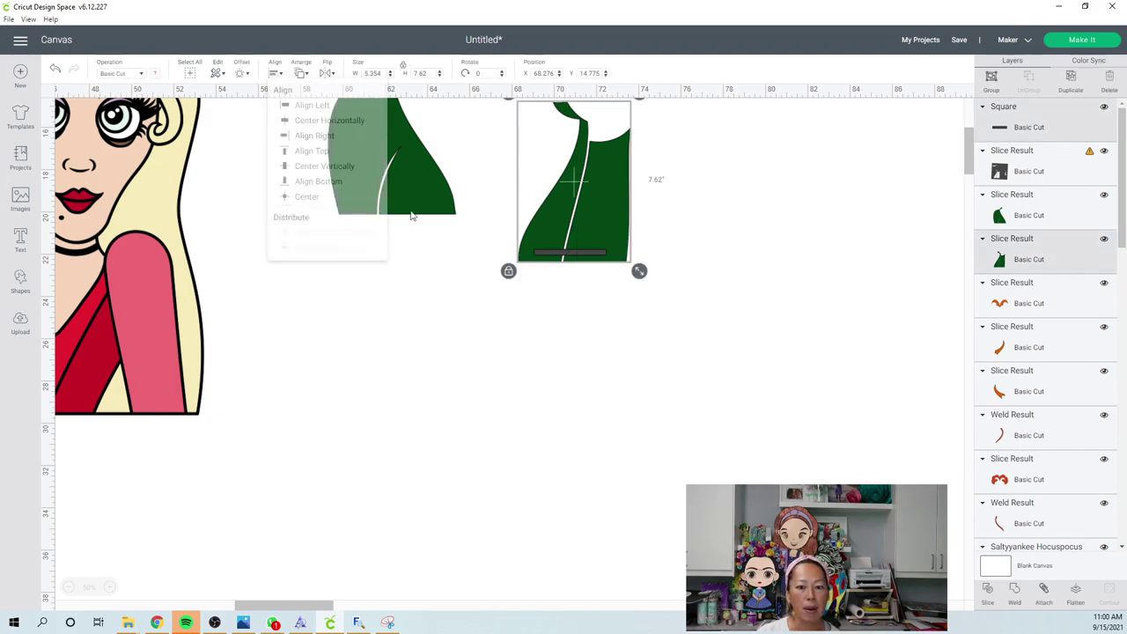
{"action": "left_click", "coordinate": [610, 269]}
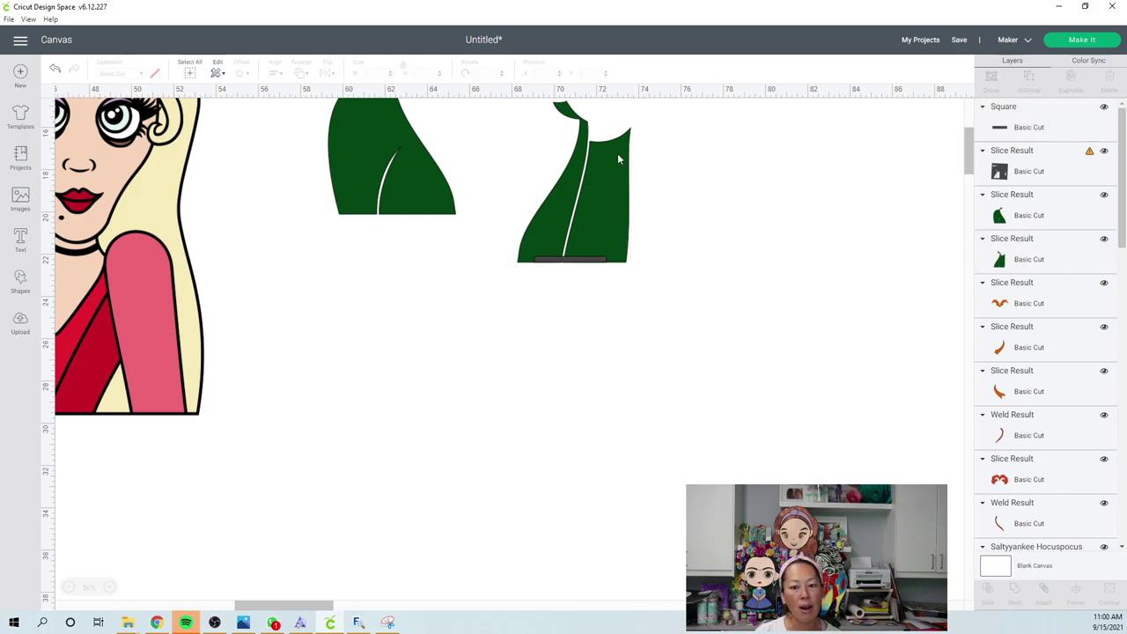
- Duplicate the right coat half and place the copy beside the original
{"action": "left_click", "coordinate": [613, 150]}
{"action": "left_click", "coordinate": [1070, 81]}
{"action": "left_click_drag", "start_coordinate": [616, 201], "coordinate": [764, 199]}
- Weld the gray bar to the original right coat half to close the slit's bottom end
{"action": "left_click", "coordinate": [626, 305]}
{"action": "left_click_drag", "start_coordinate": [634, 297], "coordinate": [536, 227]}
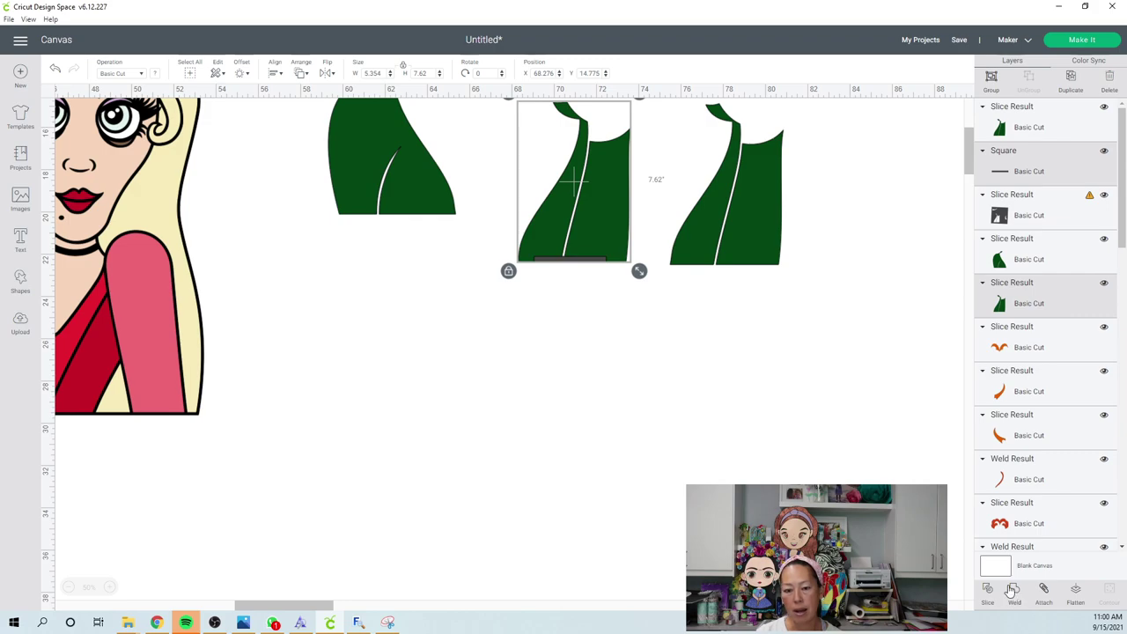
{"action": "left_click", "coordinate": [730, 378]}
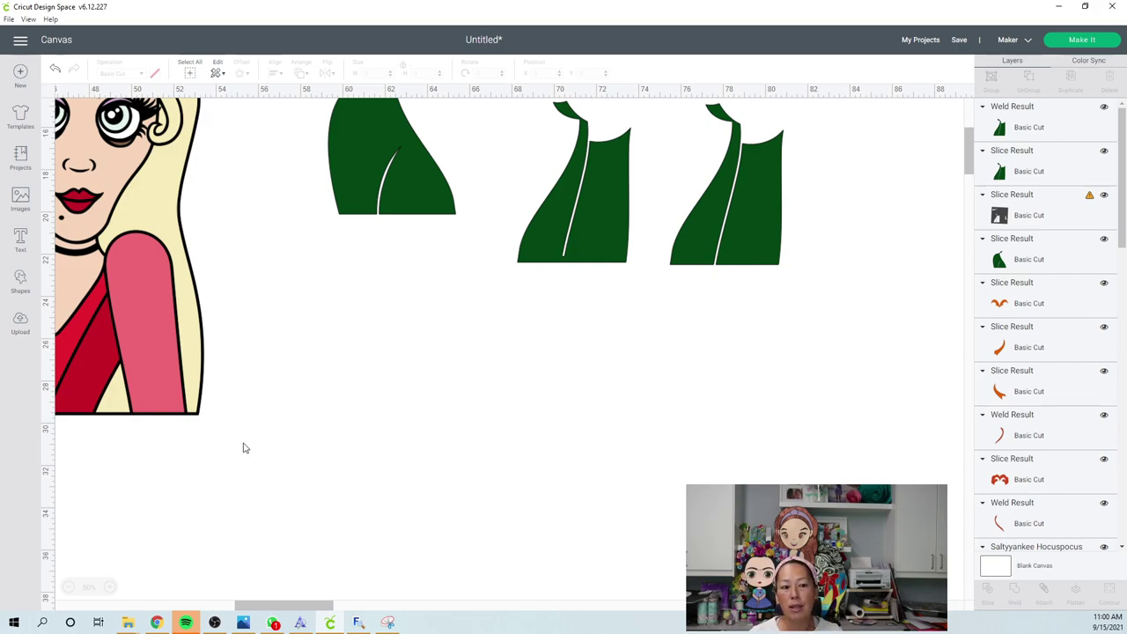
- Delete the unwelded duplicate of the right coat half
{"action": "left_click_drag", "start_coordinate": [333, 613], "coordinate": [206, 611]}
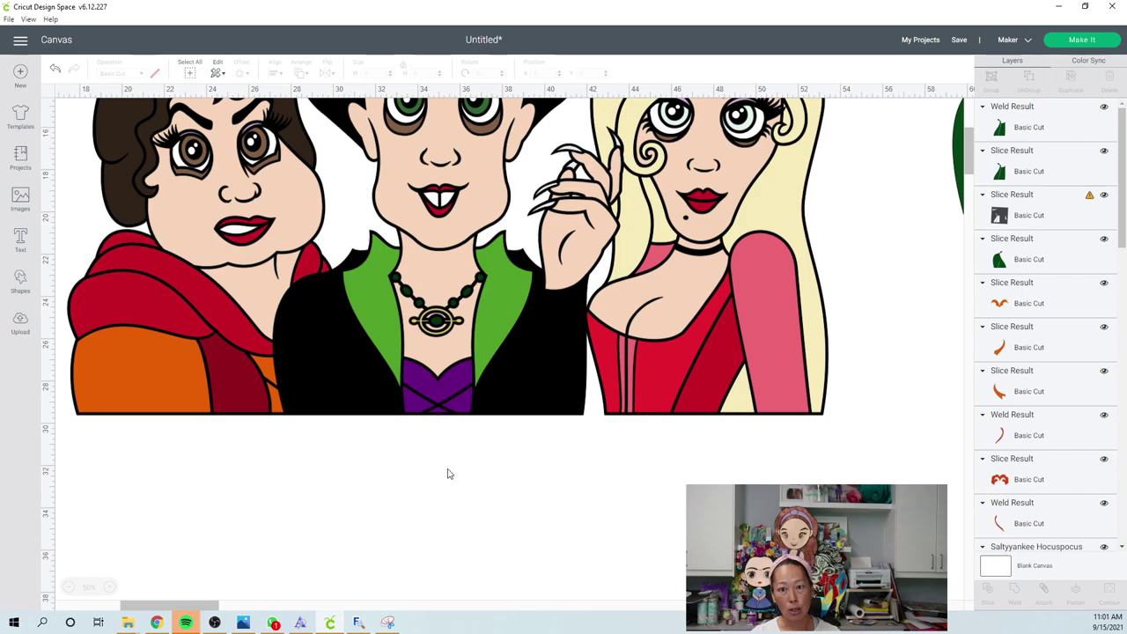
{"action": "left_click", "coordinate": [69, 587]}
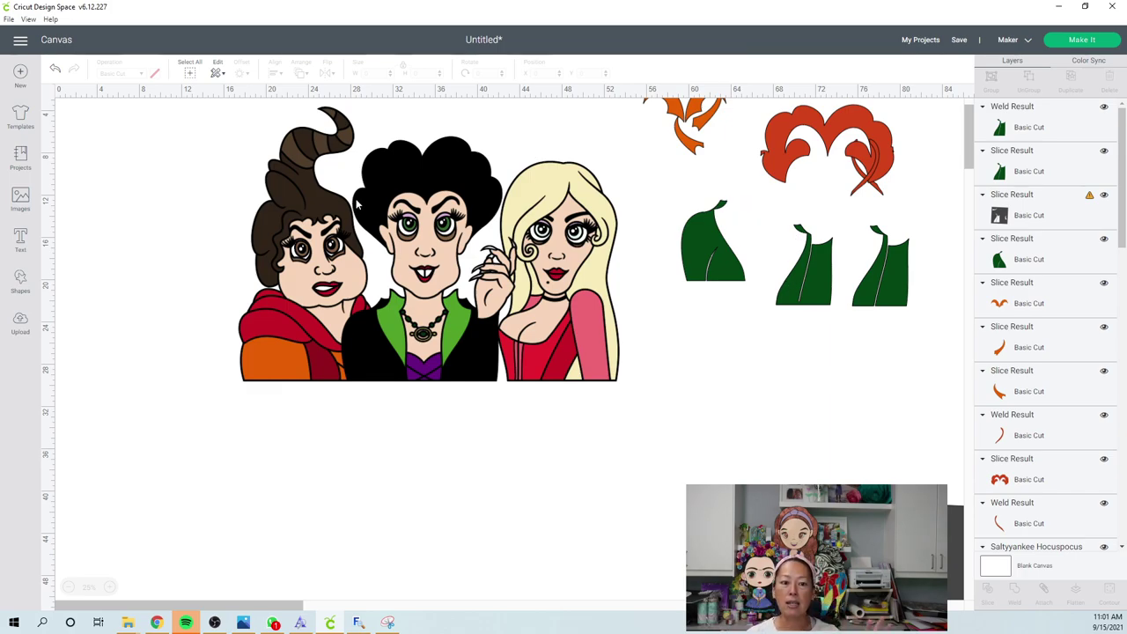
{"action": "left_click", "coordinate": [888, 280]}
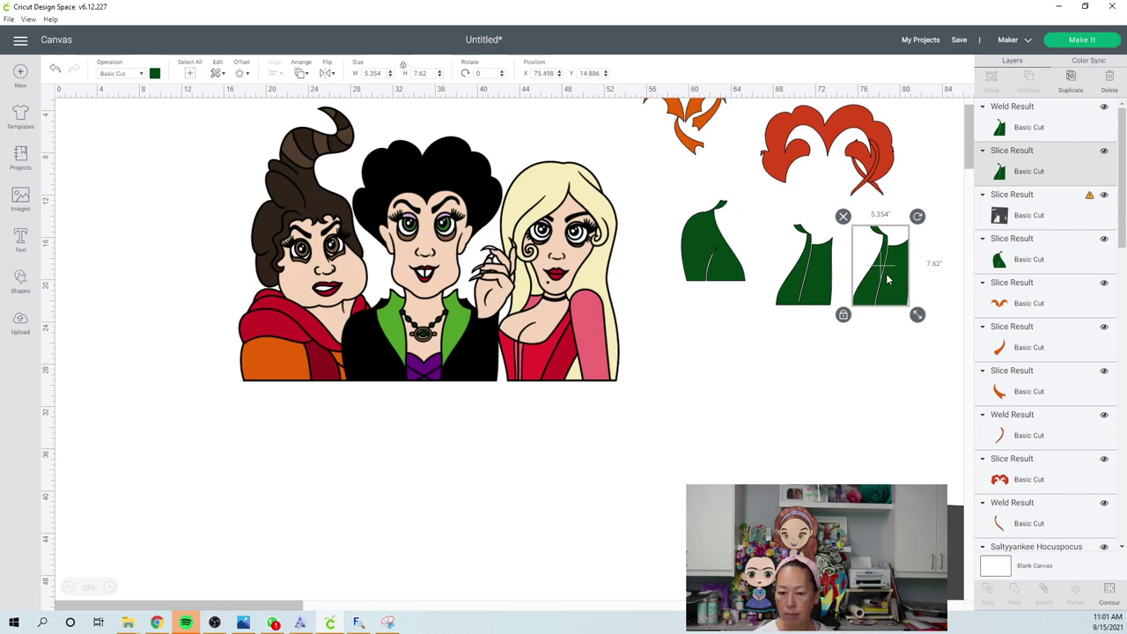
{"action": "key", "text": "Delete"}
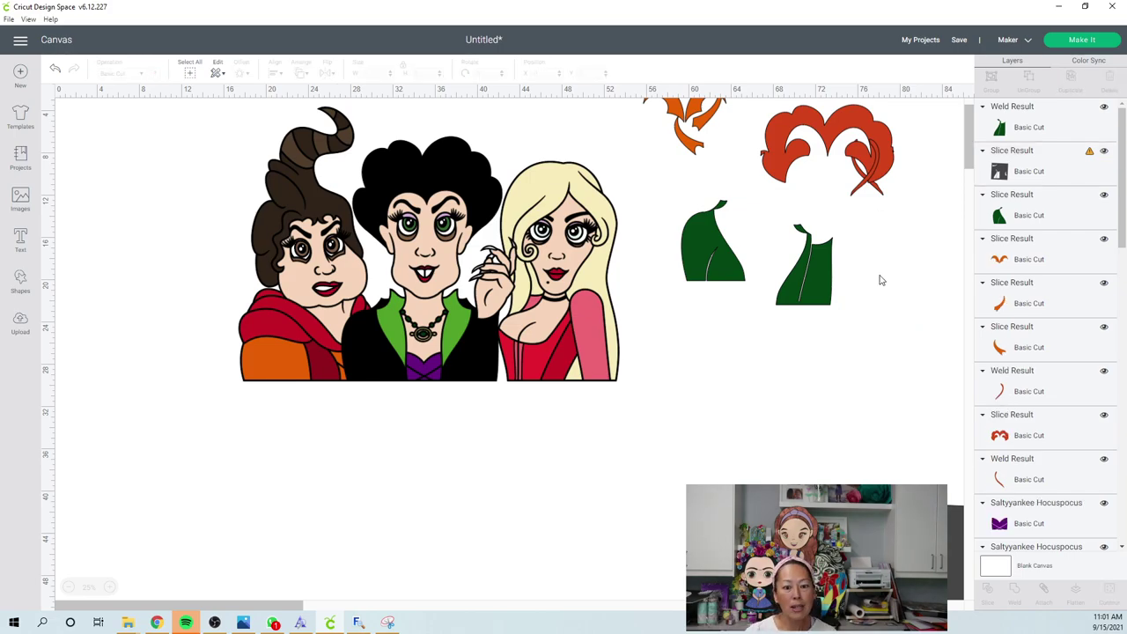
- Move the light green collar layer out of the design and slice it with the gray square placed over its right half
{"action": "left_click", "coordinate": [467, 328]}
{"action": "left_click_drag", "start_coordinate": [467, 328], "coordinate": [791, 413]}
{"action": "left_click_drag", "start_coordinate": [872, 511], "coordinate": [796, 335]}
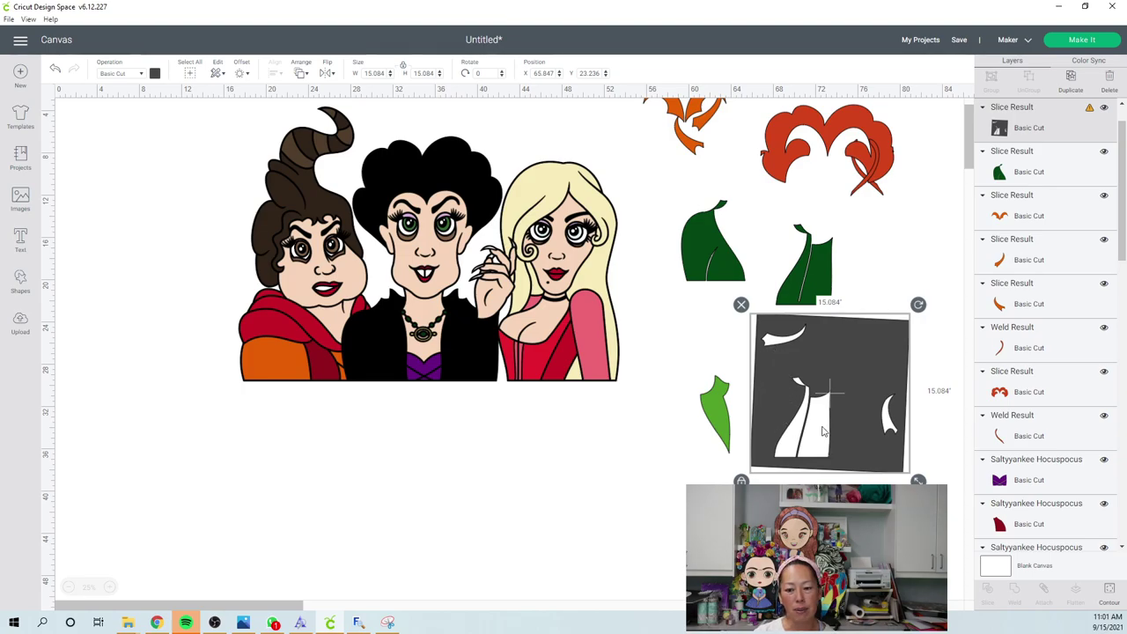
{"action": "left_click", "coordinate": [937, 466]}
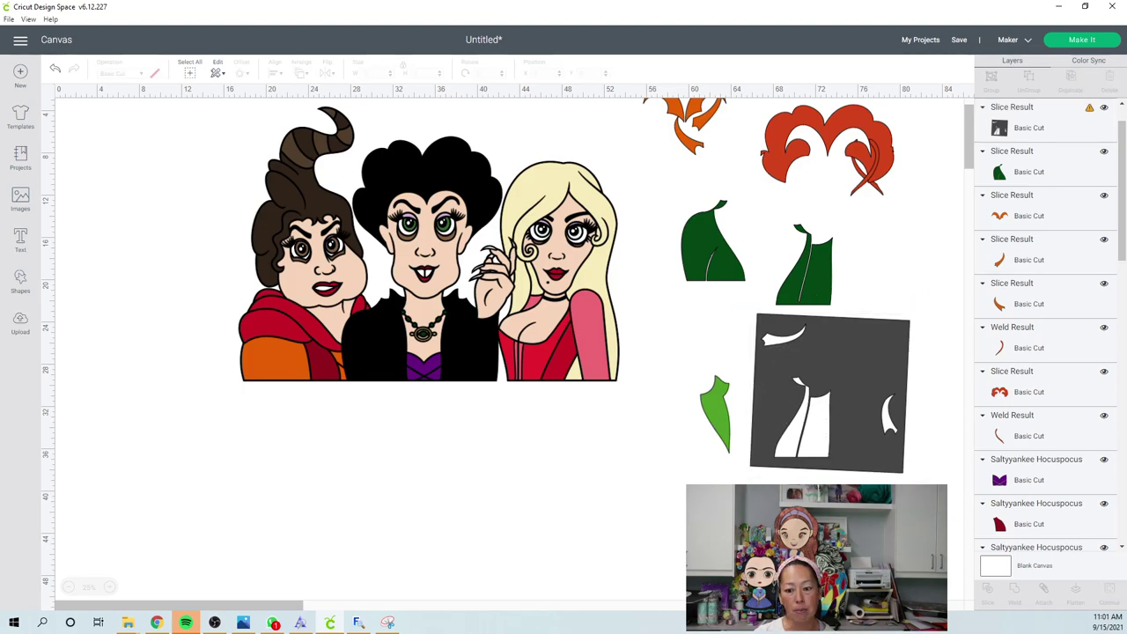
{"action": "left_click_drag", "start_coordinate": [941, 470], "coordinate": [684, 403]}
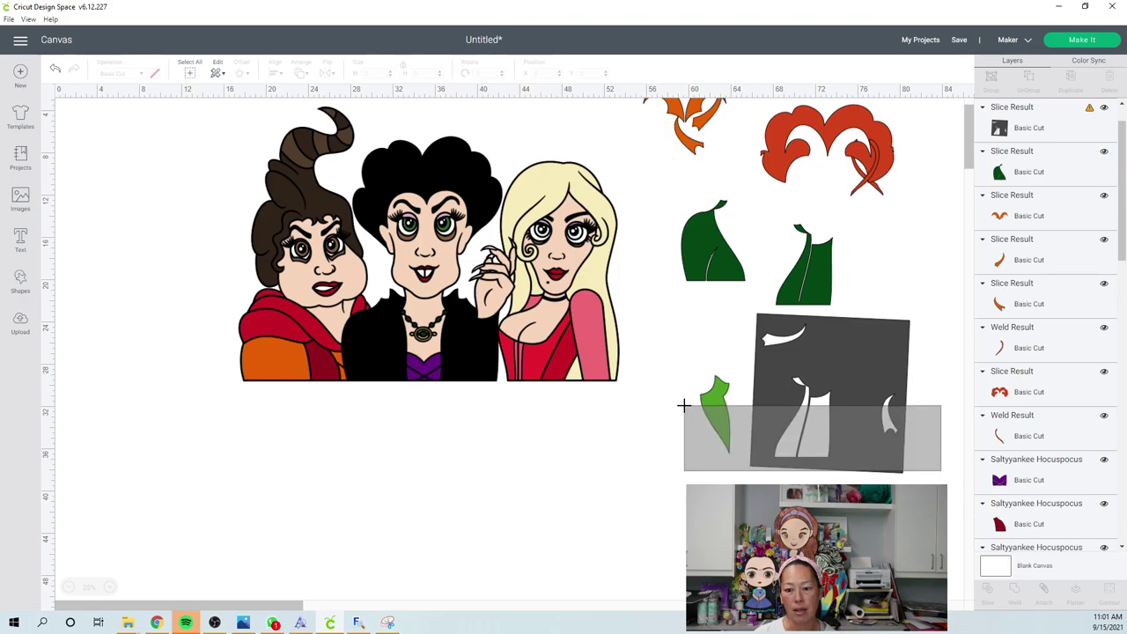
{"action": "left_click", "coordinate": [989, 592]}
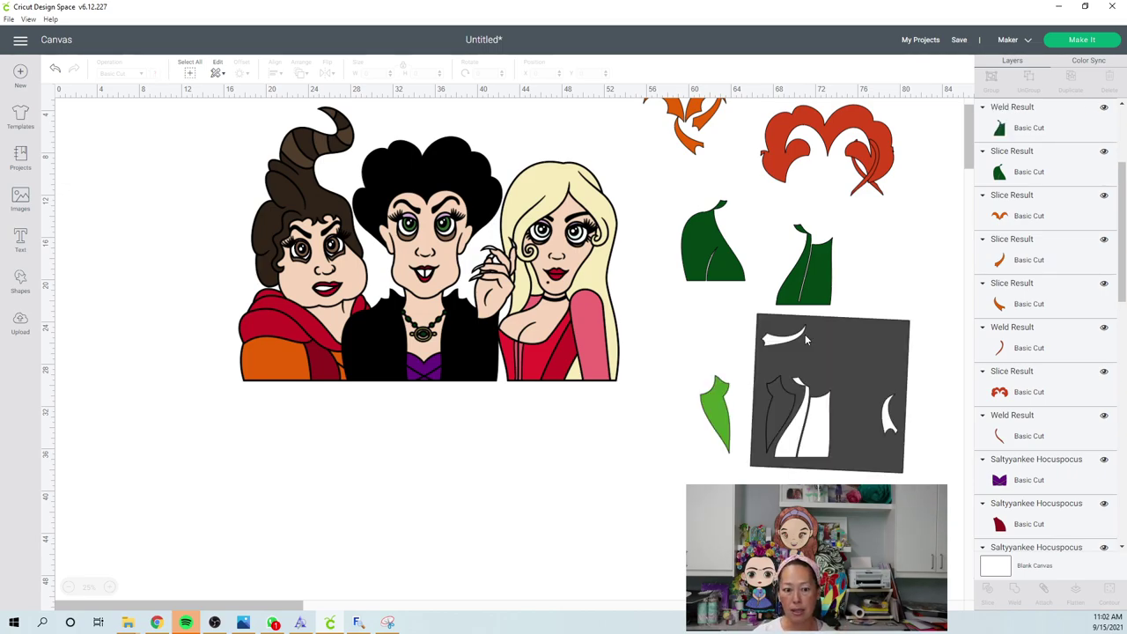
- Move the gray square away, delete the gray collar copy, and place both light green collar halves beside the coat pieces
{"action": "left_click_drag", "start_coordinate": [902, 456], "coordinate": [1004, 570]}
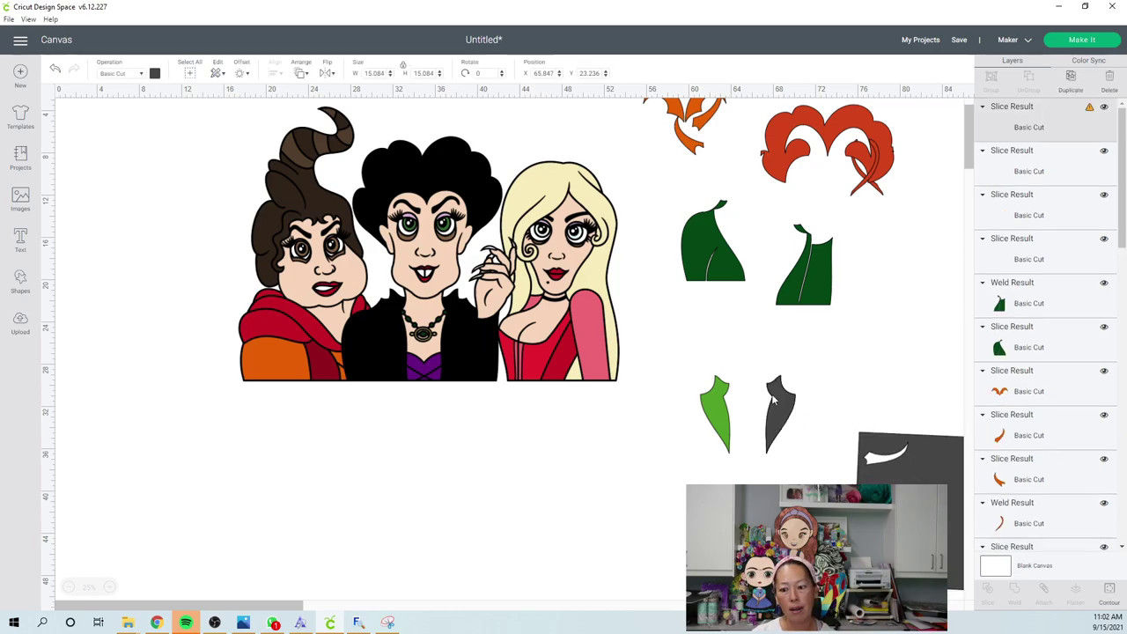
{"action": "left_click_drag", "start_coordinate": [796, 404], "coordinate": [824, 481]}
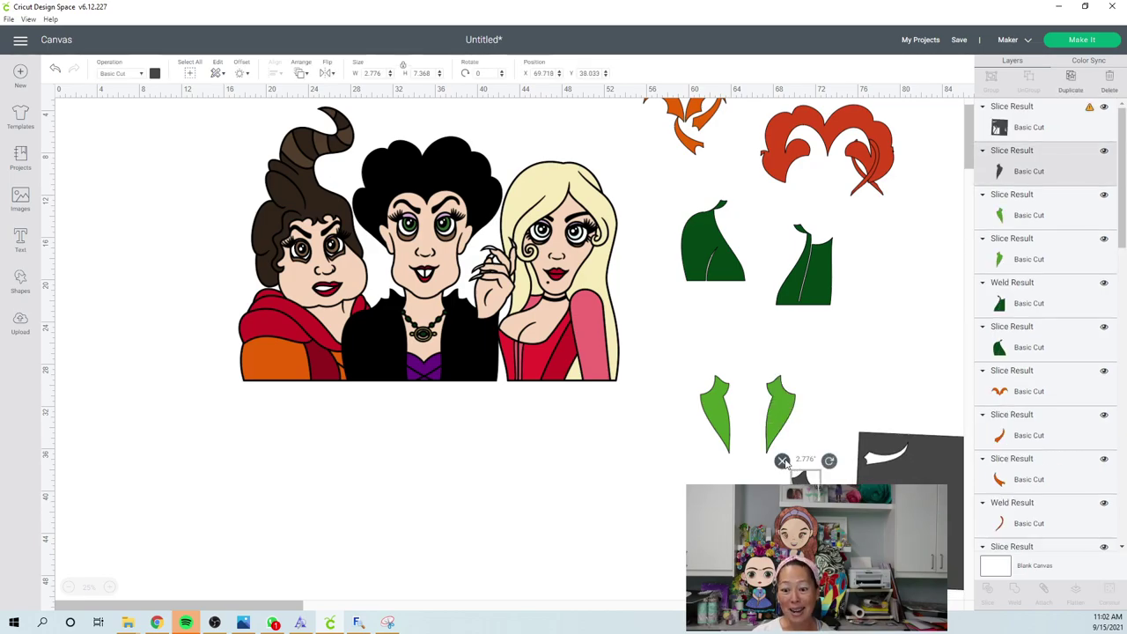
{"action": "left_click", "coordinate": [781, 446]}
{"action": "left_click", "coordinate": [783, 422]}
{"action": "left_click_drag", "start_coordinate": [782, 422], "coordinate": [875, 241]}
{"action": "left_click_drag", "start_coordinate": [718, 411], "coordinate": [795, 236]}
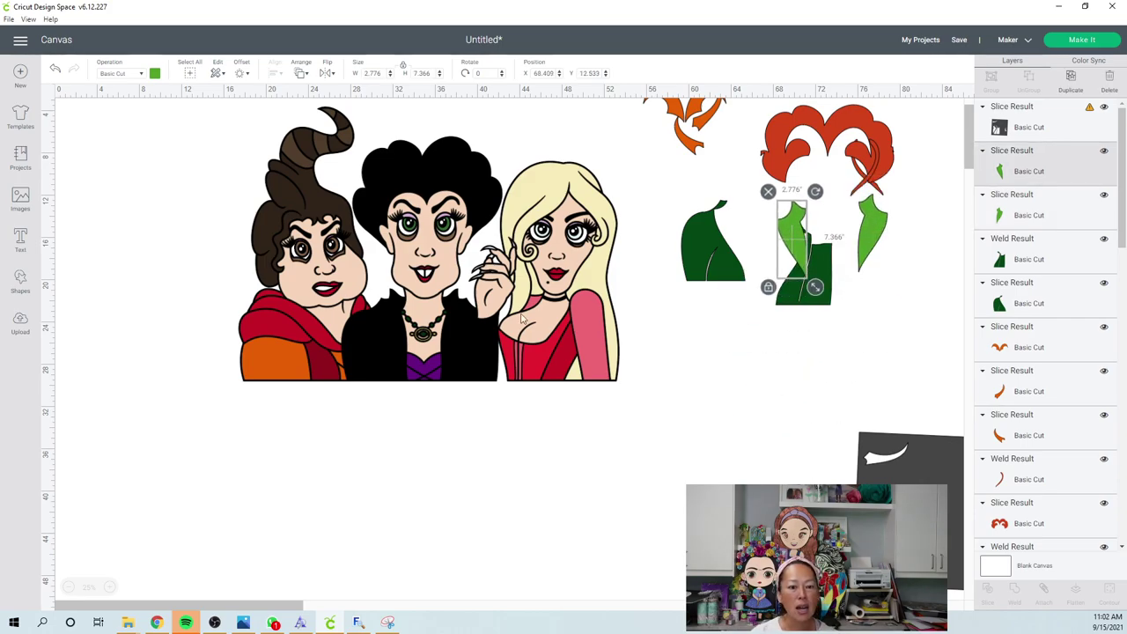
- Move the left sister's red hood layer to the blank area and rotate the gray square about a quarter turn over its small separate piece
{"action": "left_click_drag", "start_coordinate": [270, 324], "coordinate": [111, 158]}
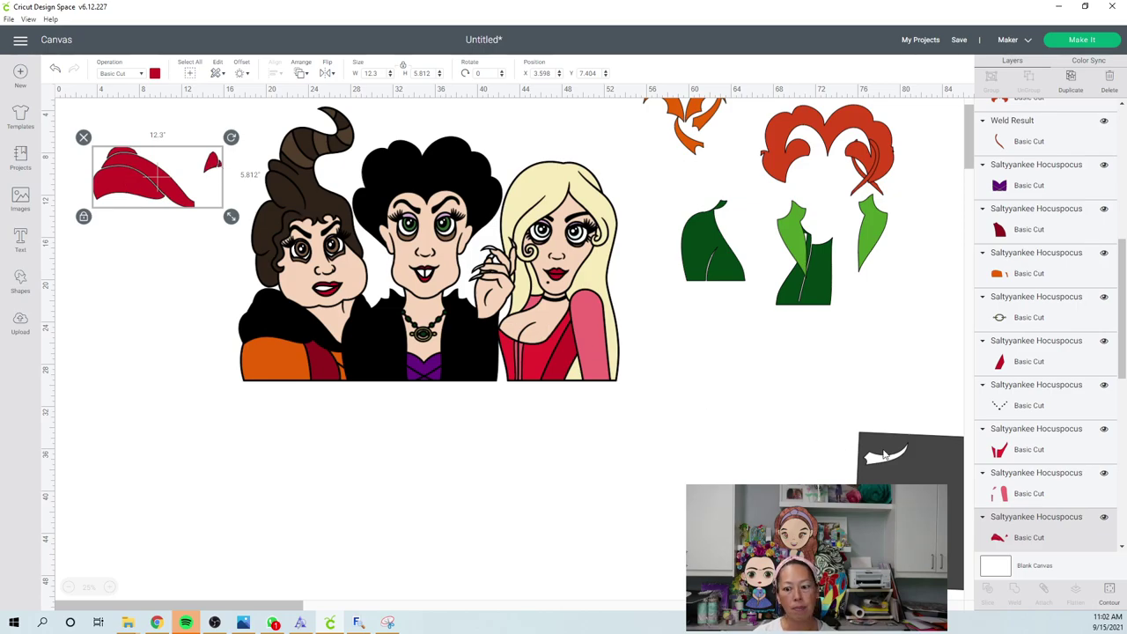
{"action": "left_click_drag", "start_coordinate": [881, 453], "coordinate": [290, 399]}
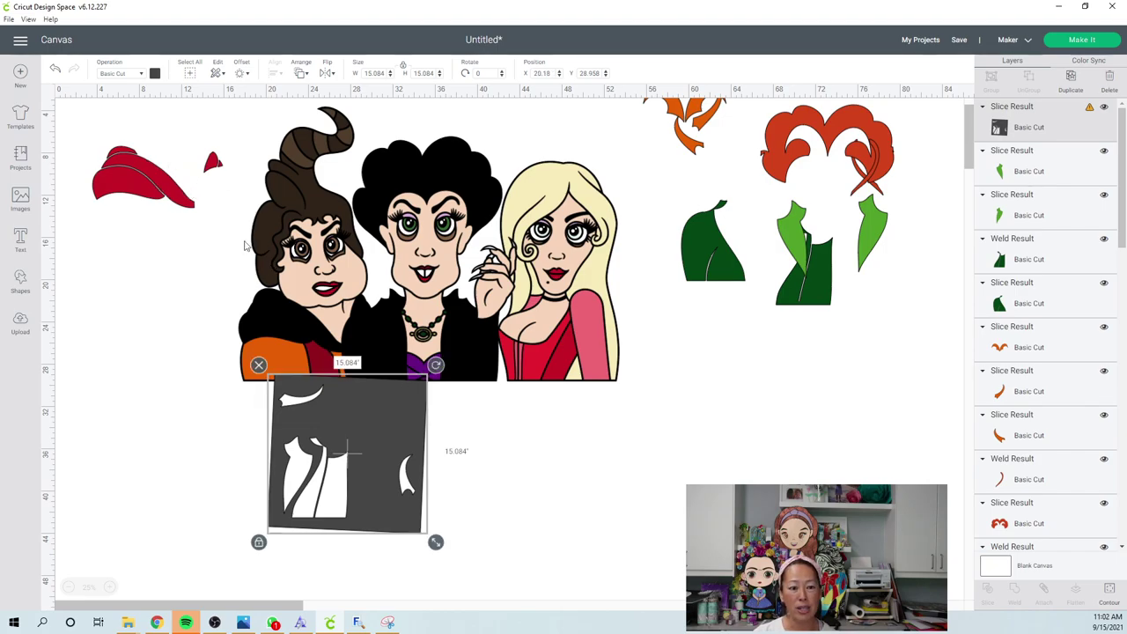
{"action": "left_click_drag", "start_coordinate": [392, 433], "coordinate": [242, 341]}
{"action": "left_click_drag", "start_coordinate": [285, 272], "coordinate": [230, 195]}
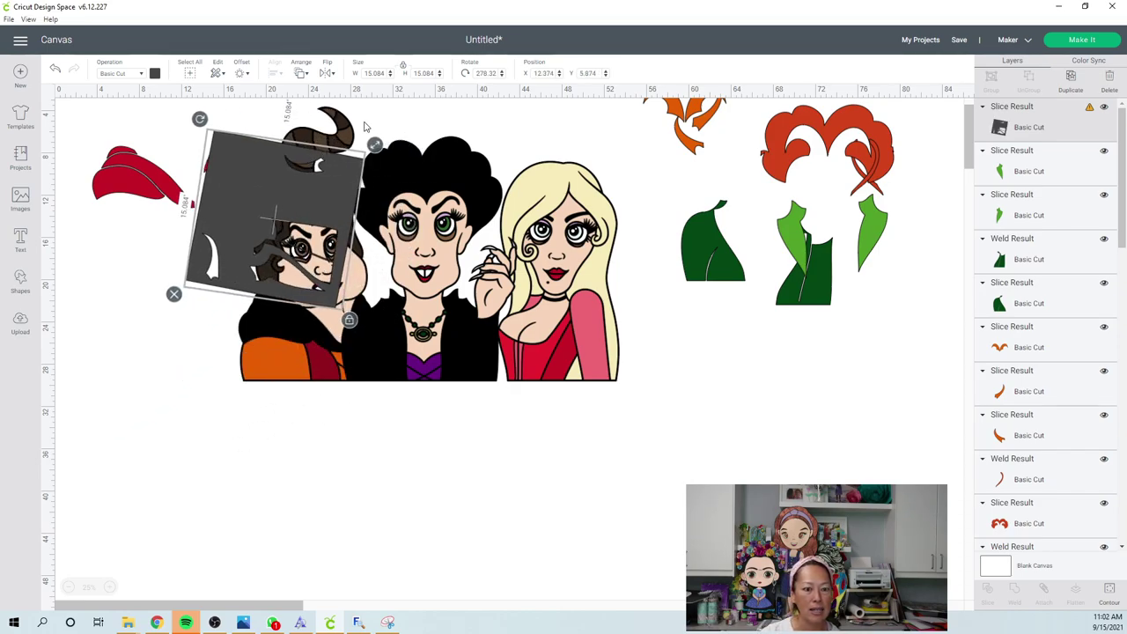
{"action": "left_click_drag", "start_coordinate": [199, 118], "coordinate": [183, 132]}
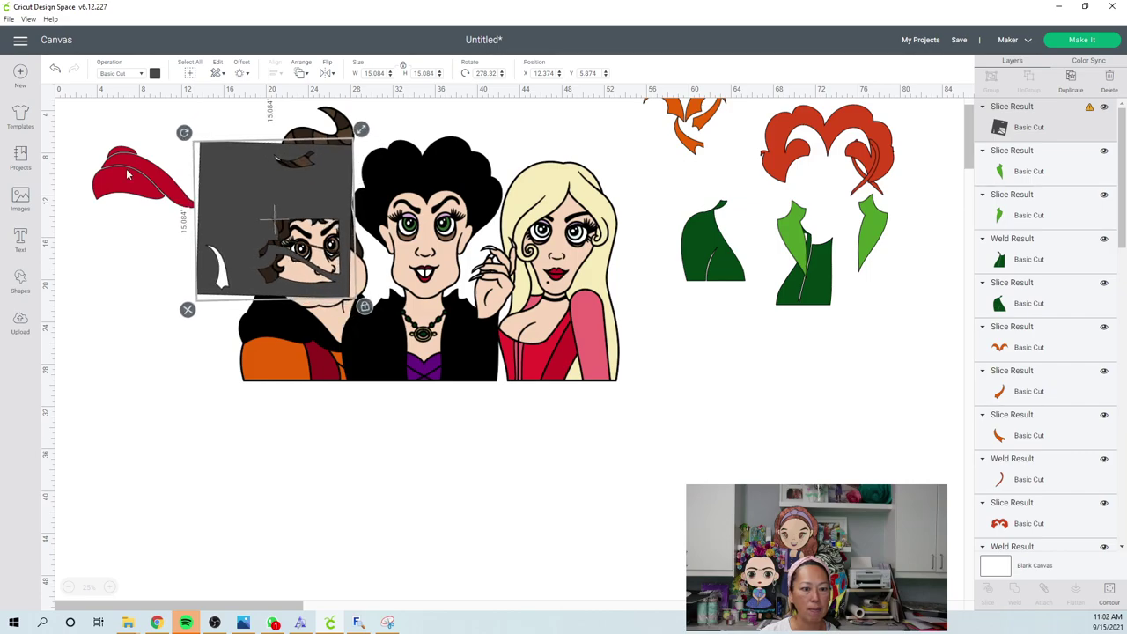
- Slice the red hood layer with the gray square
{"action": "left_click", "coordinate": [102, 278]}
{"action": "left_click_drag", "start_coordinate": [74, 147], "coordinate": [370, 314]}
{"action": "left_click", "coordinate": [984, 591]}
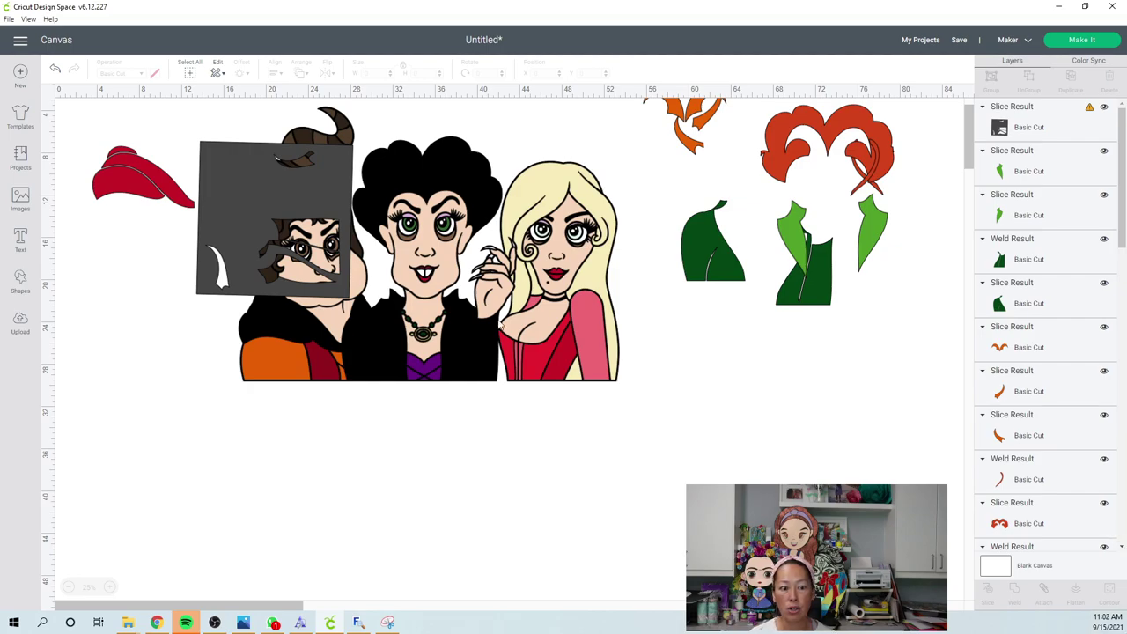
{"action": "left_click", "coordinate": [218, 170]}
{"action": "key", "text": "Delete"}
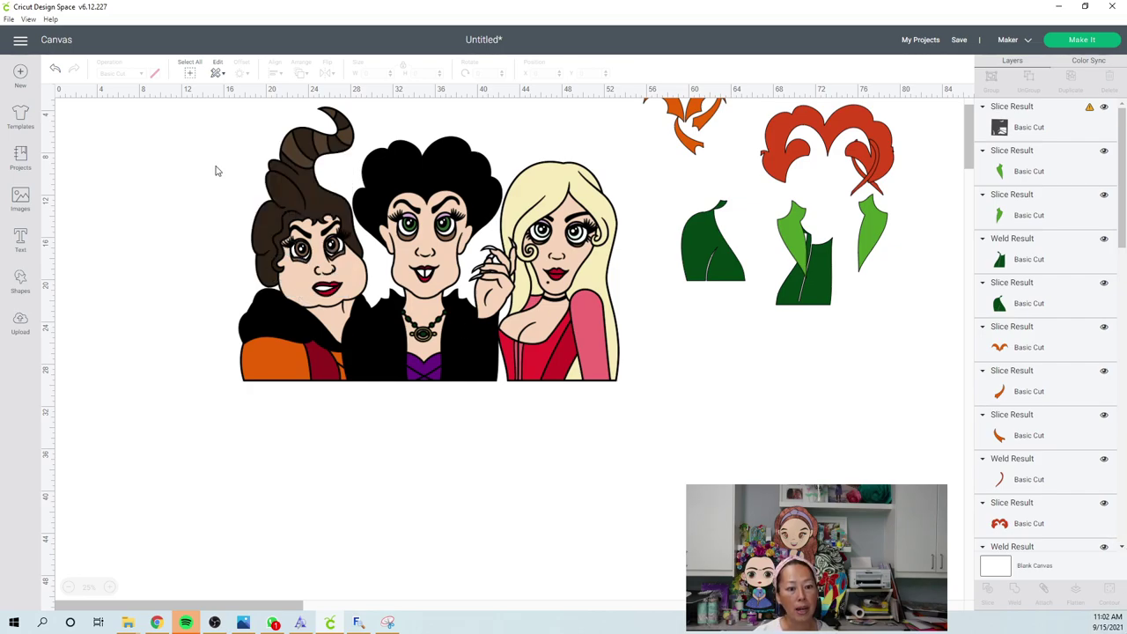
{"action": "key", "text": "ctrl+z"}
- Move the gray square off the sliced hood and delete both the square and the small gray hood copy
{"action": "left_click_drag", "start_coordinate": [229, 148], "coordinate": [226, 245]}
{"action": "left_click", "coordinate": [192, 231]}
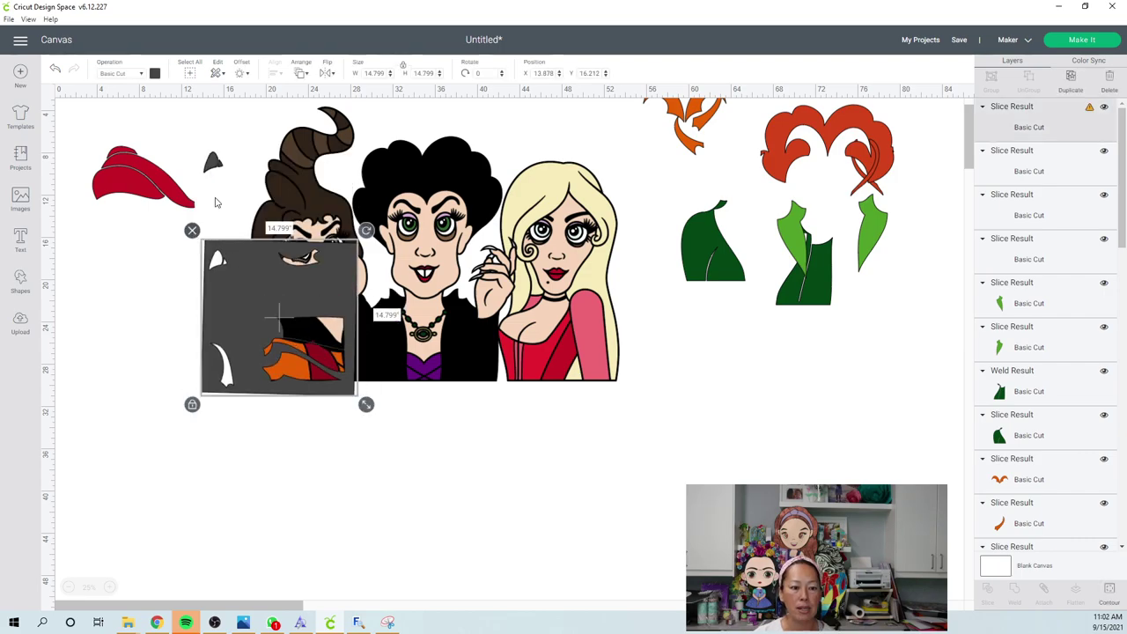
{"action": "left_click", "coordinate": [217, 161]}
{"action": "left_click_drag", "start_coordinate": [216, 160], "coordinate": [225, 207]}
{"action": "left_click", "coordinate": [201, 190]}
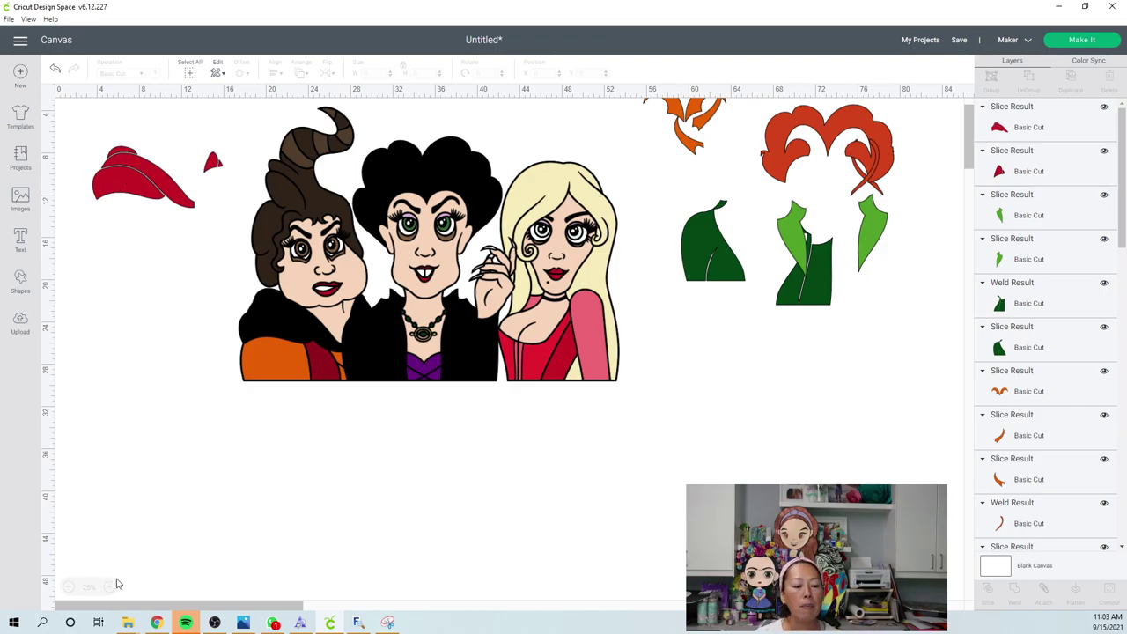
- Add a circle, shrink it to about 0.87 inches and place it over the gap in the small red hood piece
{"action": "left_click", "coordinate": [111, 587]}
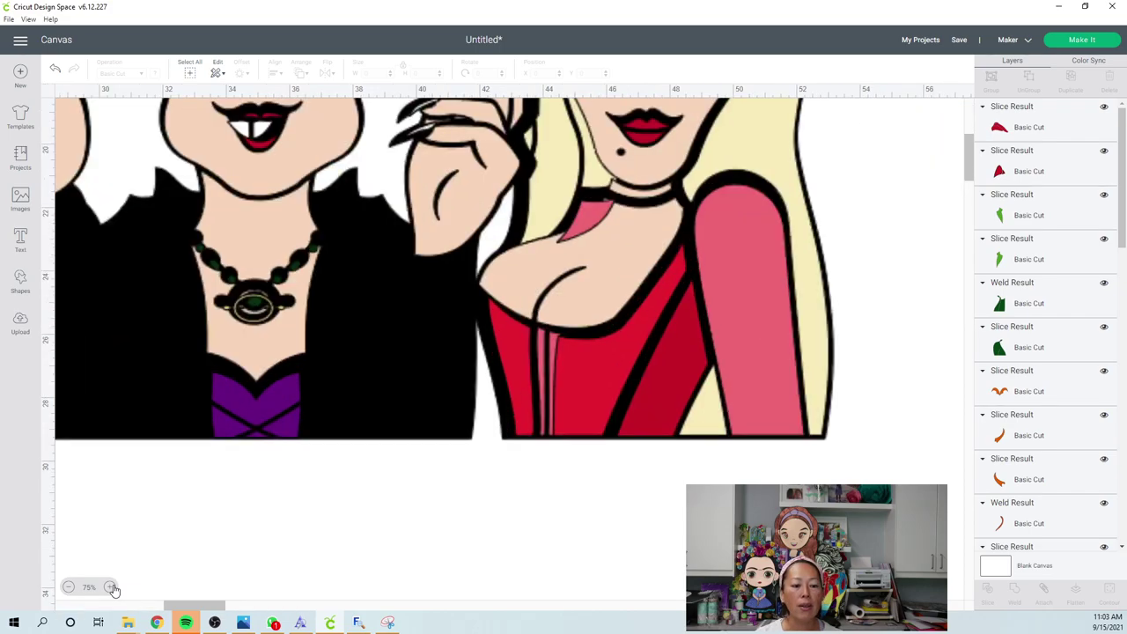
{"action": "left_click_drag", "start_coordinate": [163, 606], "coordinate": [51, 603]}
{"action": "scroll", "coordinate": [239, 464], "scroll_direction": "up", "scroll_amount": 10}
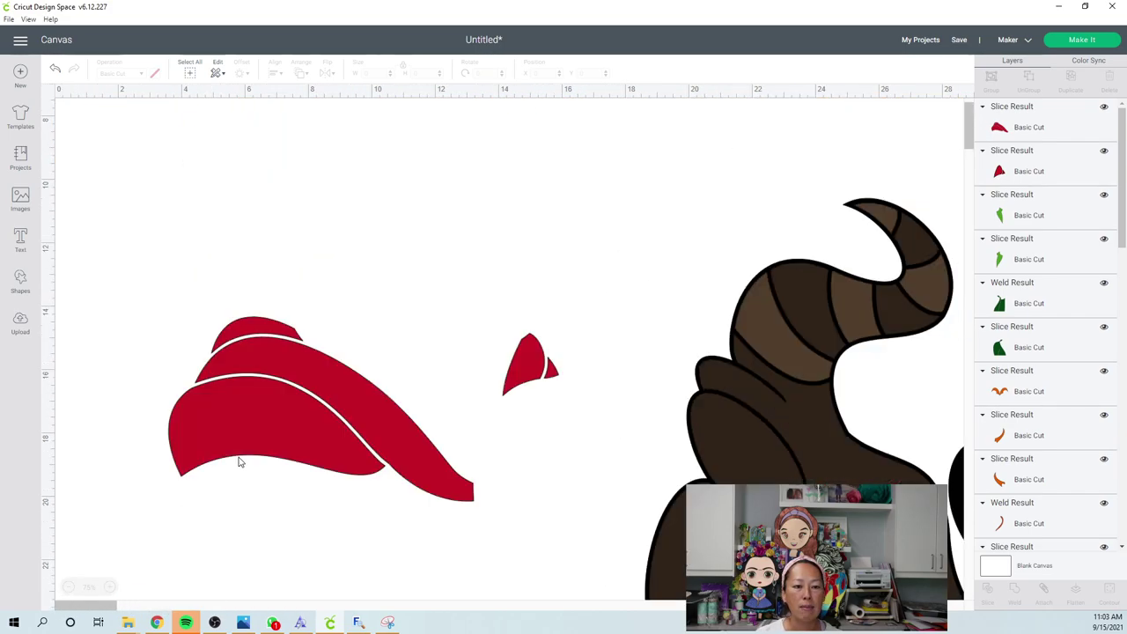
{"action": "left_click", "coordinate": [21, 280]}
{"action": "left_click", "coordinate": [108, 169]}
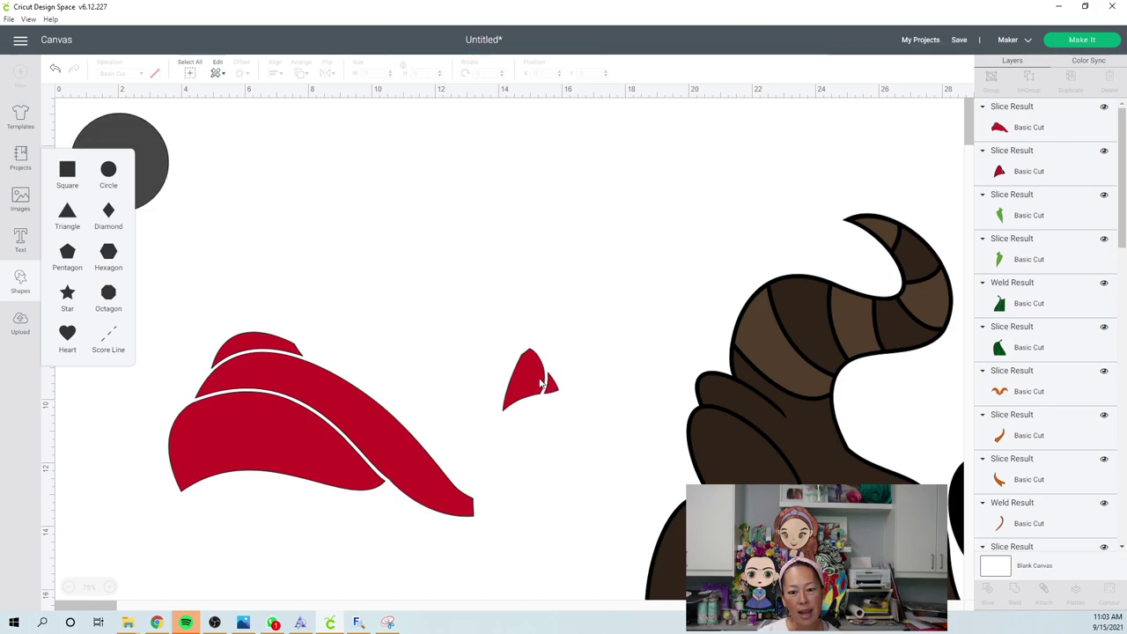
{"action": "left_click_drag", "start_coordinate": [152, 167], "coordinate": [626, 511]}
{"action": "left_click_drag", "start_coordinate": [630, 533], "coordinate": [541, 389]}
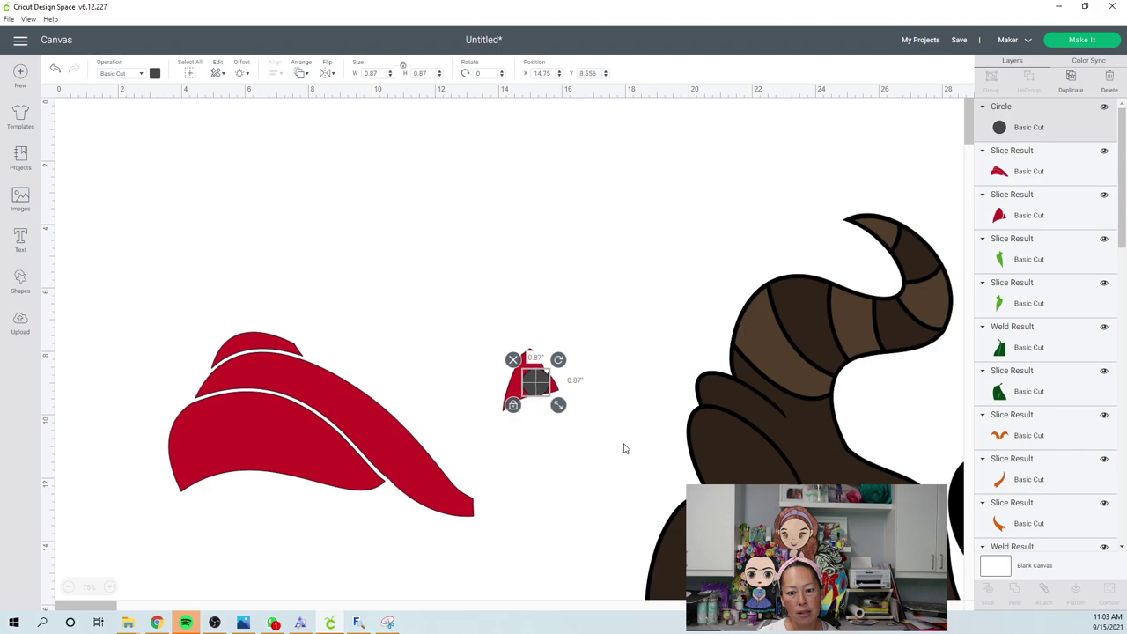
{"action": "left_click", "coordinate": [604, 408]}
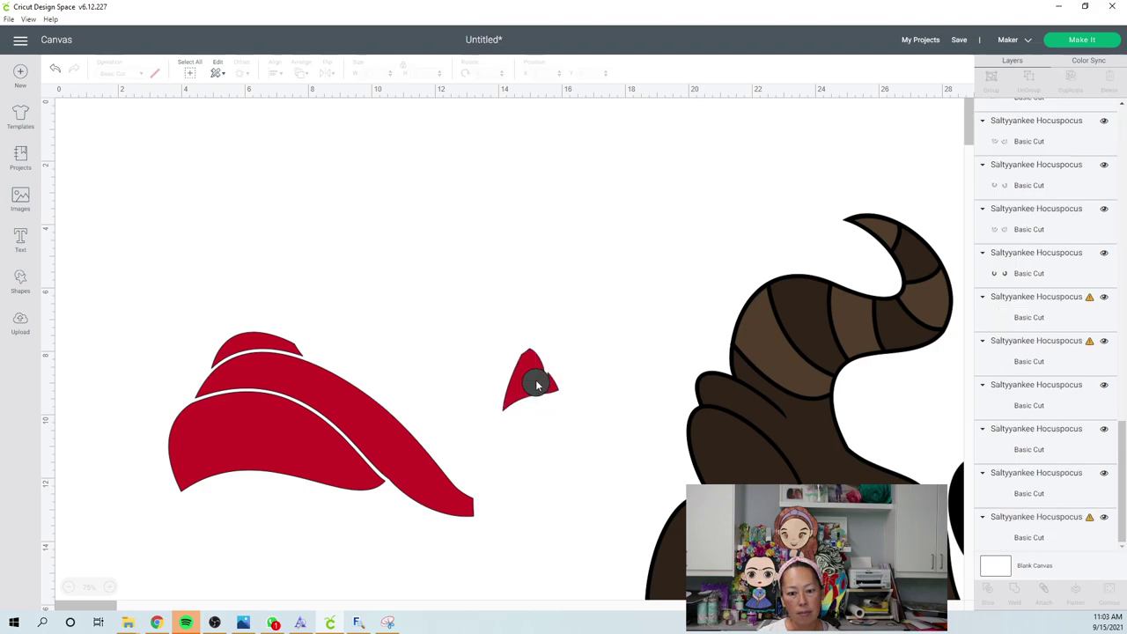
{"action": "left_click", "coordinate": [536, 380]}
{"action": "left_click_drag", "start_coordinate": [536, 379], "coordinate": [535, 378]}
{"action": "left_click", "coordinate": [599, 442]}
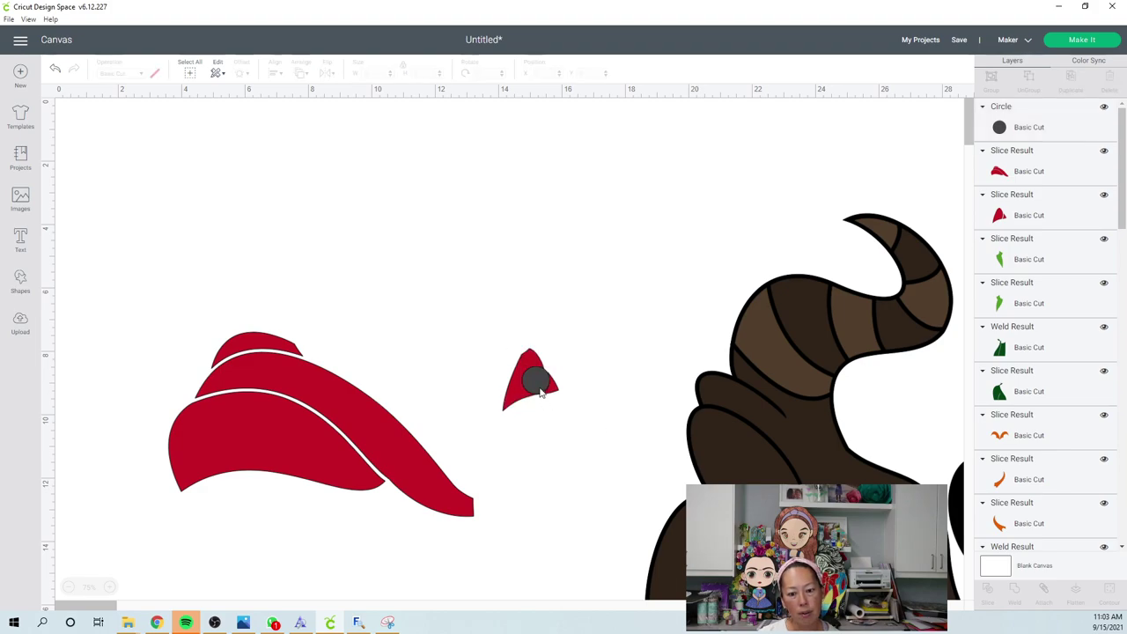
- Stretch the circle to about 0.968 inches wide at the same height and weld it to the small red hood piece
{"action": "left_click", "coordinate": [541, 392]}
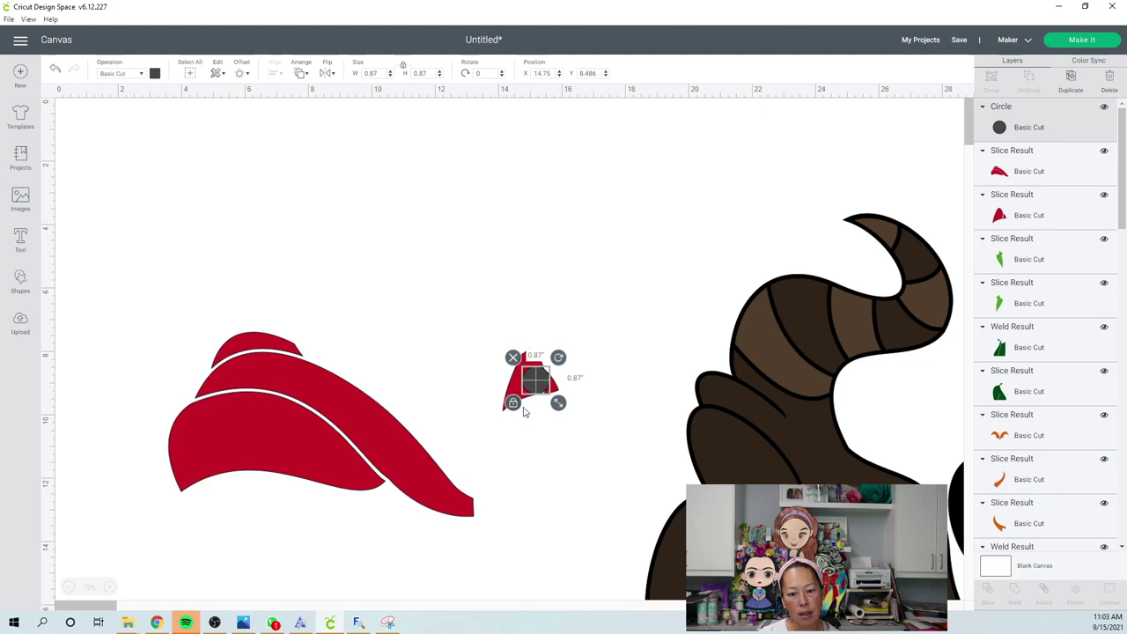
{"action": "left_click_drag", "start_coordinate": [566, 412], "coordinate": [567, 412]}
{"action": "left_click", "coordinate": [657, 397]}
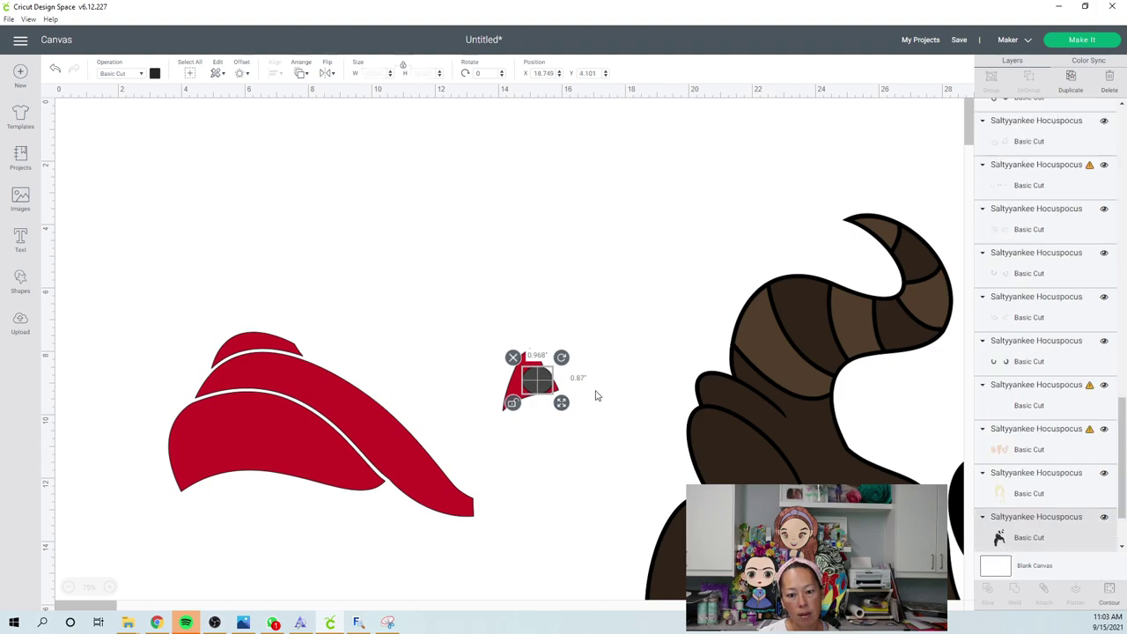
{"action": "left_click", "coordinate": [539, 379]}
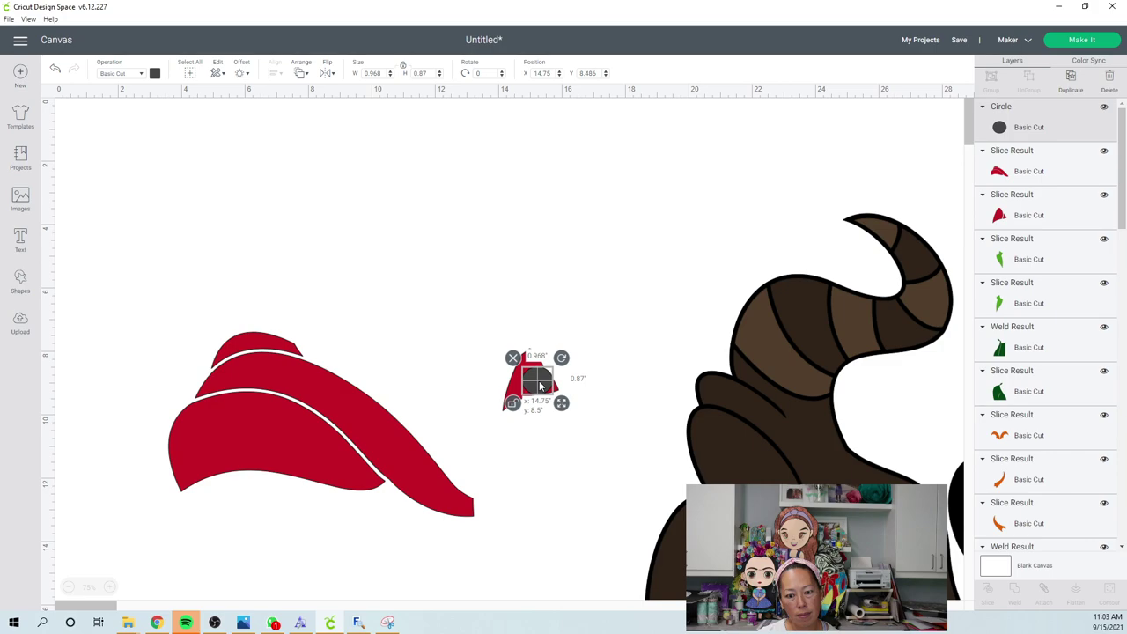
{"action": "left_click", "coordinate": [571, 464]}
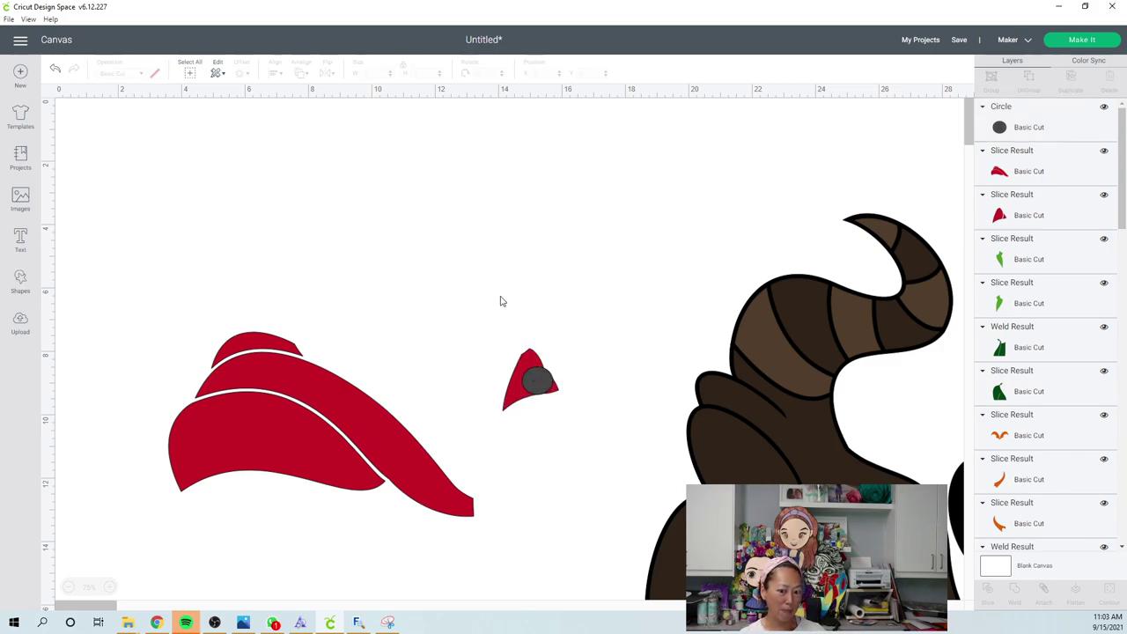
{"action": "left_click_drag", "start_coordinate": [509, 285], "coordinate": [565, 362]}
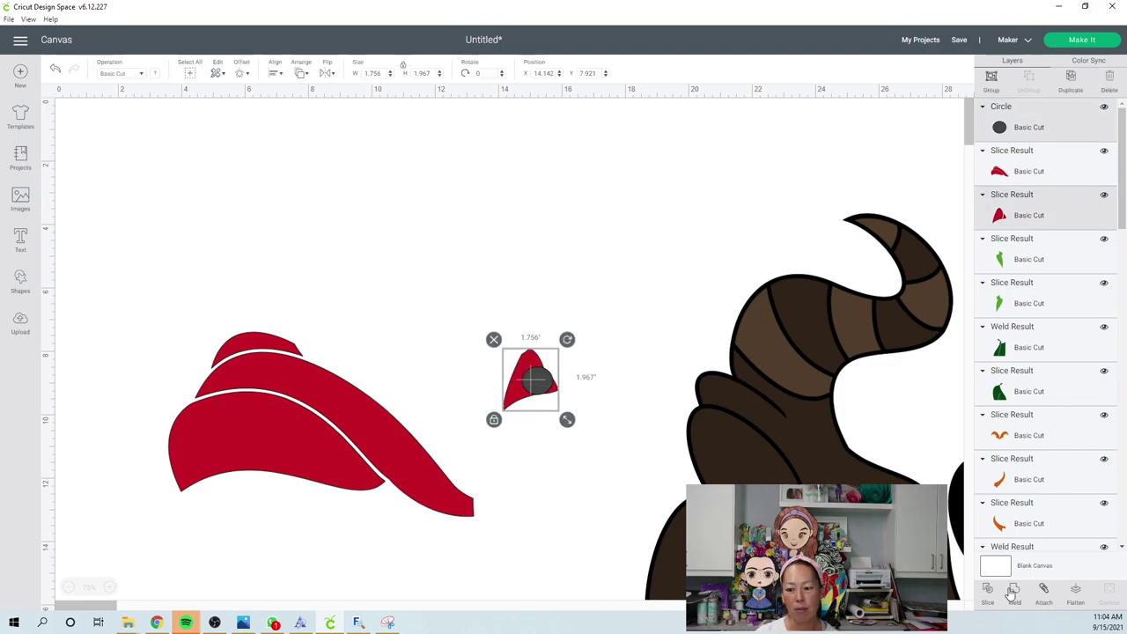
{"action": "left_click", "coordinate": [580, 383]}
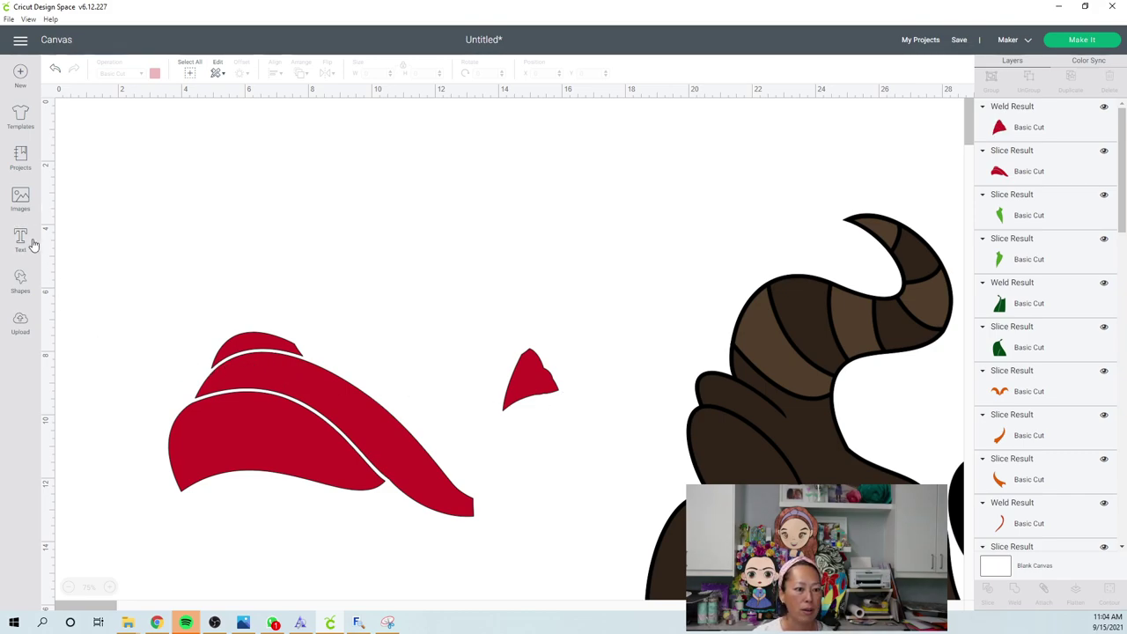
- Add another circle, about 0.889 inches wide, over the outer end of the large red hood piece's upper gap
{"action": "left_click", "coordinate": [15, 280]}
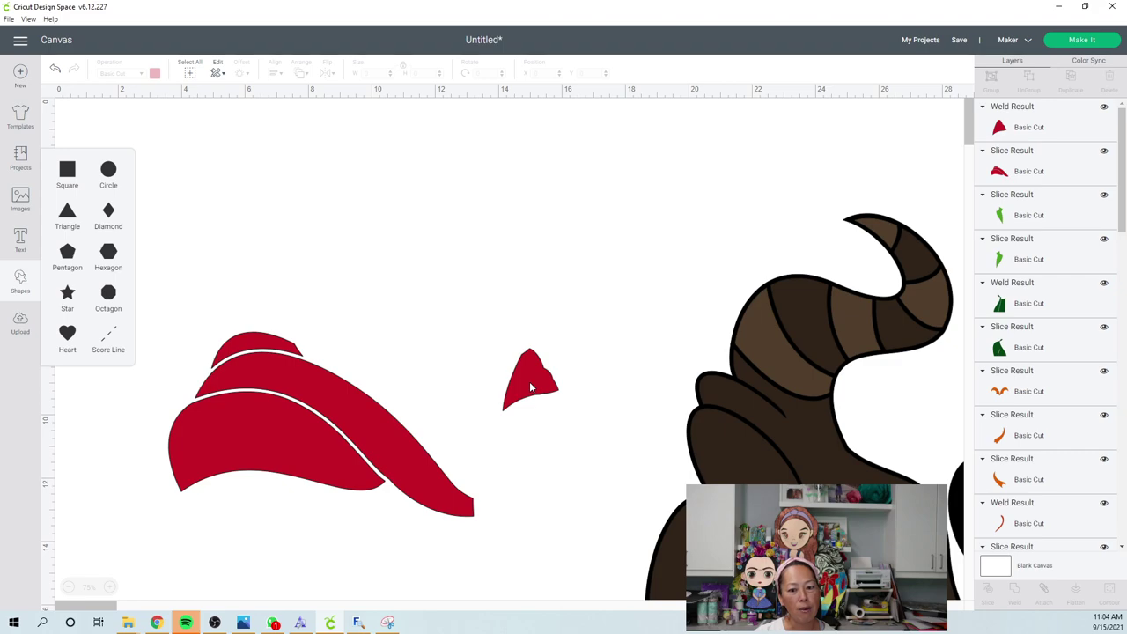
{"action": "left_click", "coordinate": [108, 171]}
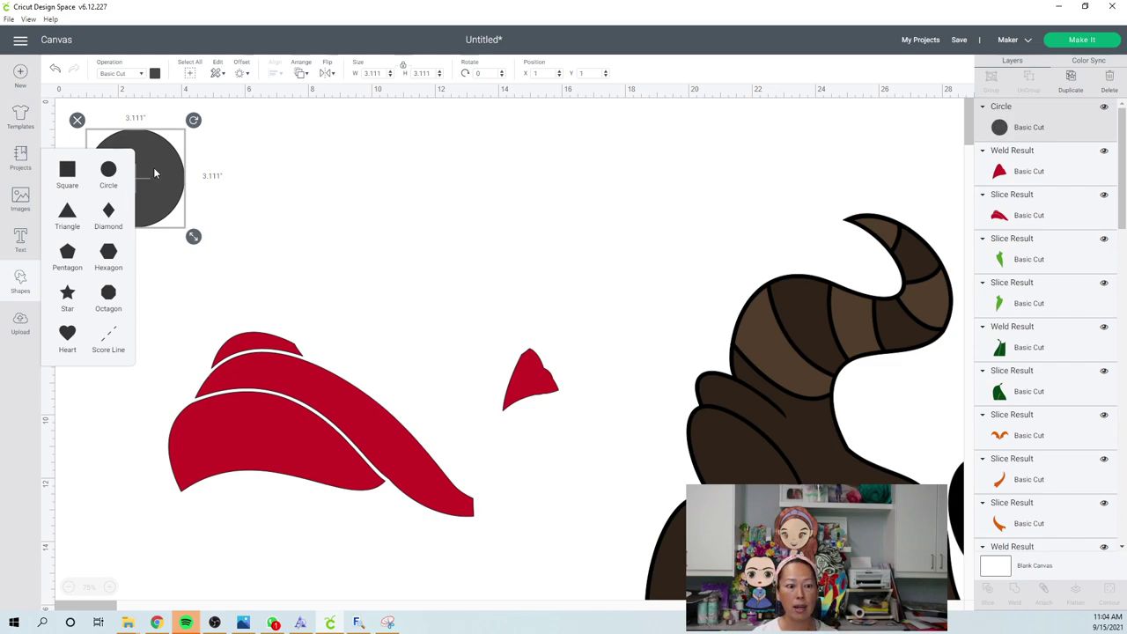
{"action": "left_click_drag", "start_coordinate": [165, 183], "coordinate": [436, 339]}
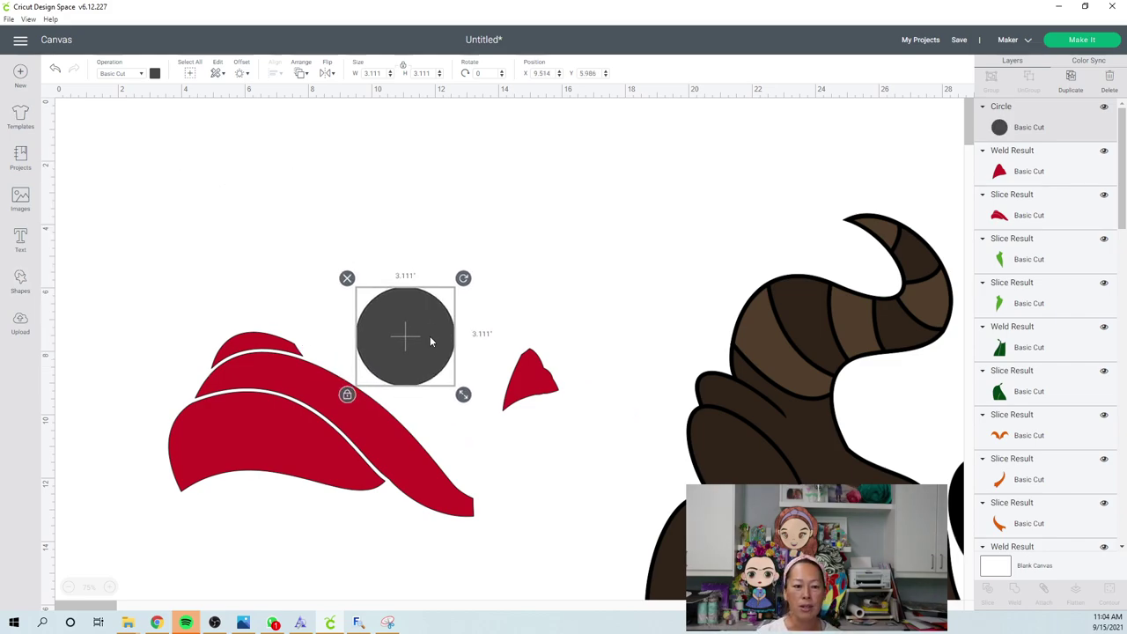
{"action": "left_click_drag", "start_coordinate": [464, 395], "coordinate": [234, 380]}
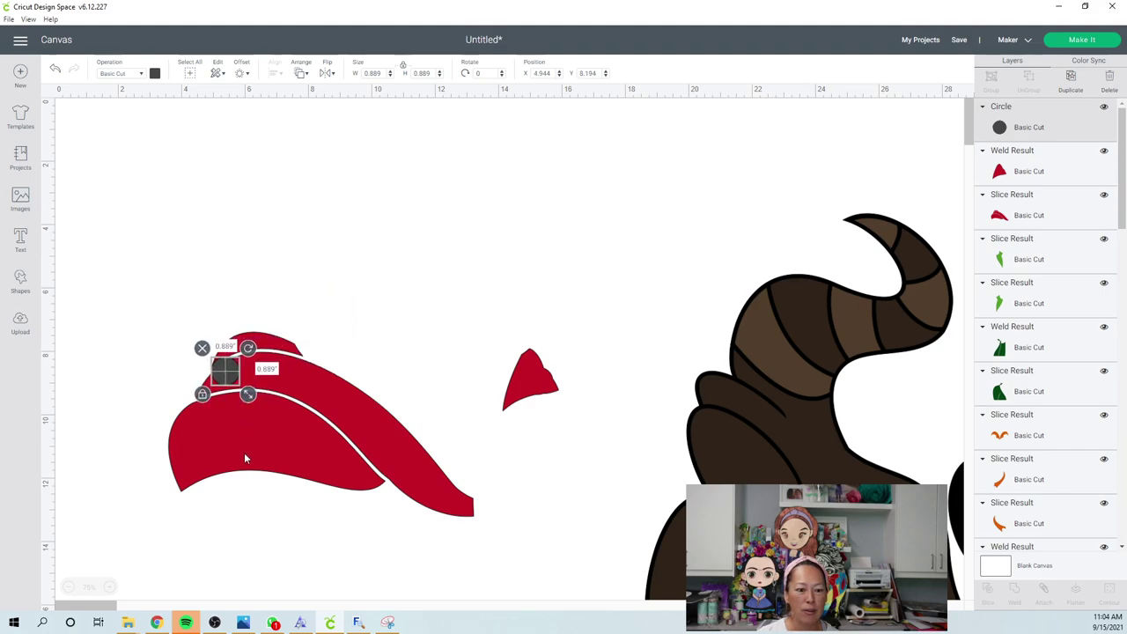
- Duplicate the circle onto the outer end of the lower hood gap and weld both circles to the large red hood piece
{"action": "left_click", "coordinate": [231, 366]}
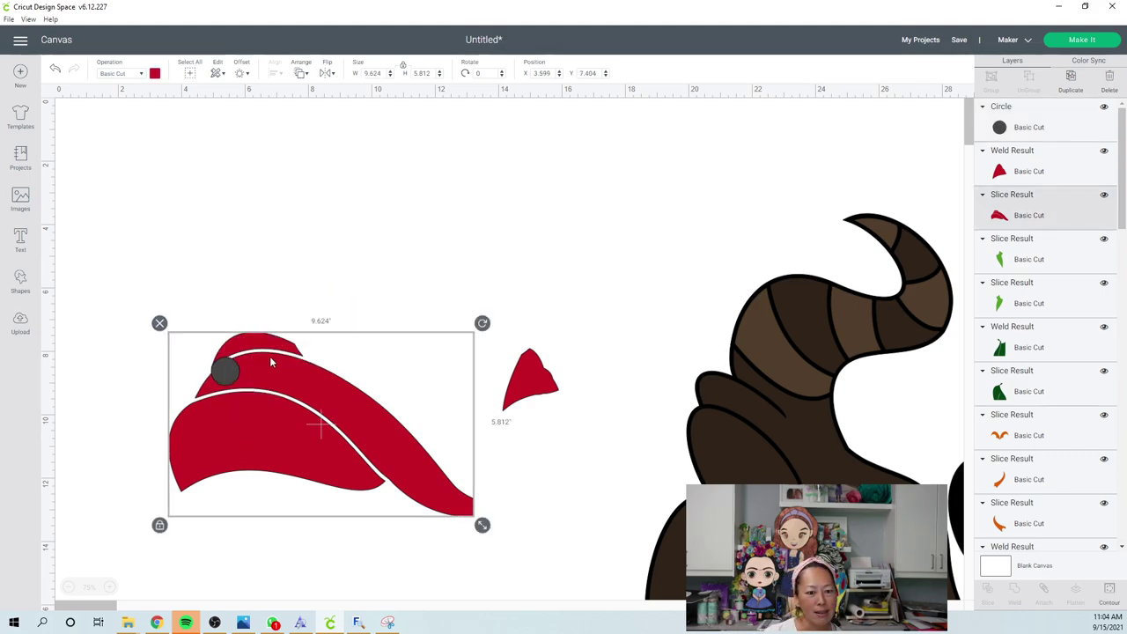
{"action": "left_click", "coordinate": [985, 115]}
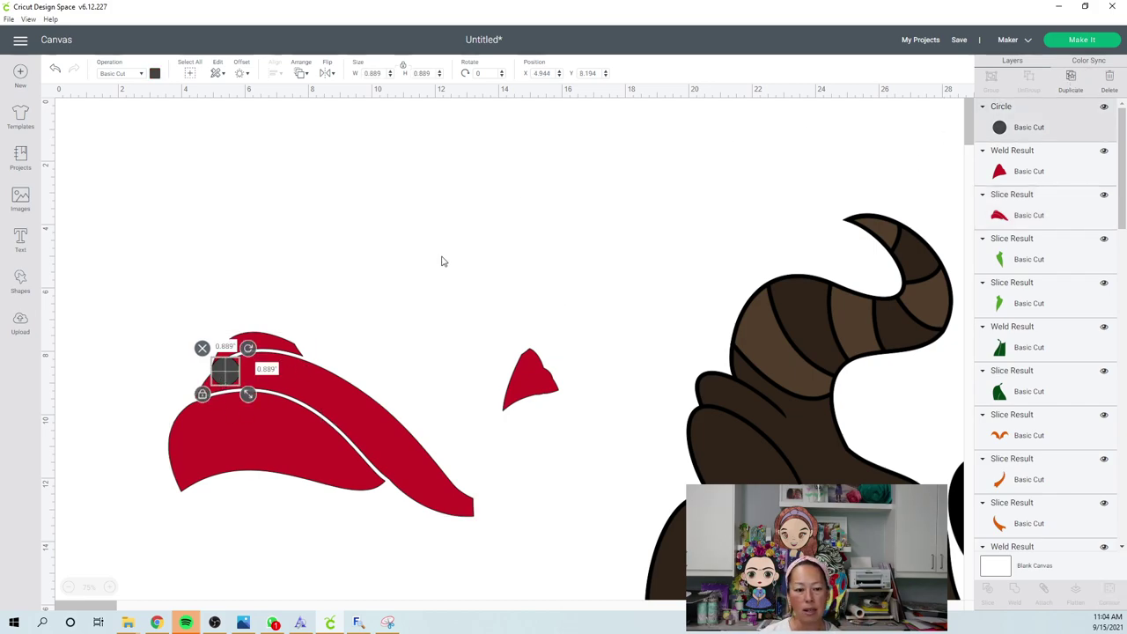
{"action": "key", "text": "ctrl+d"}
{"action": "left_click_drag", "start_coordinate": [227, 375], "coordinate": [202, 414]}
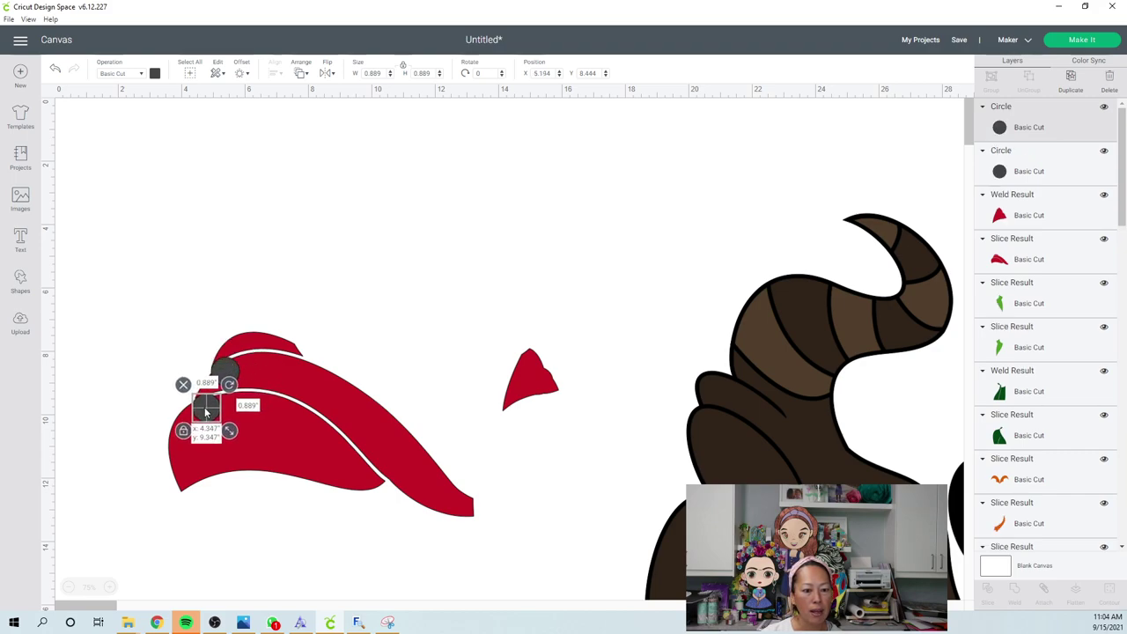
{"action": "left_click", "coordinate": [65, 240]}
{"action": "left_click_drag", "start_coordinate": [151, 274], "coordinate": [310, 487]}
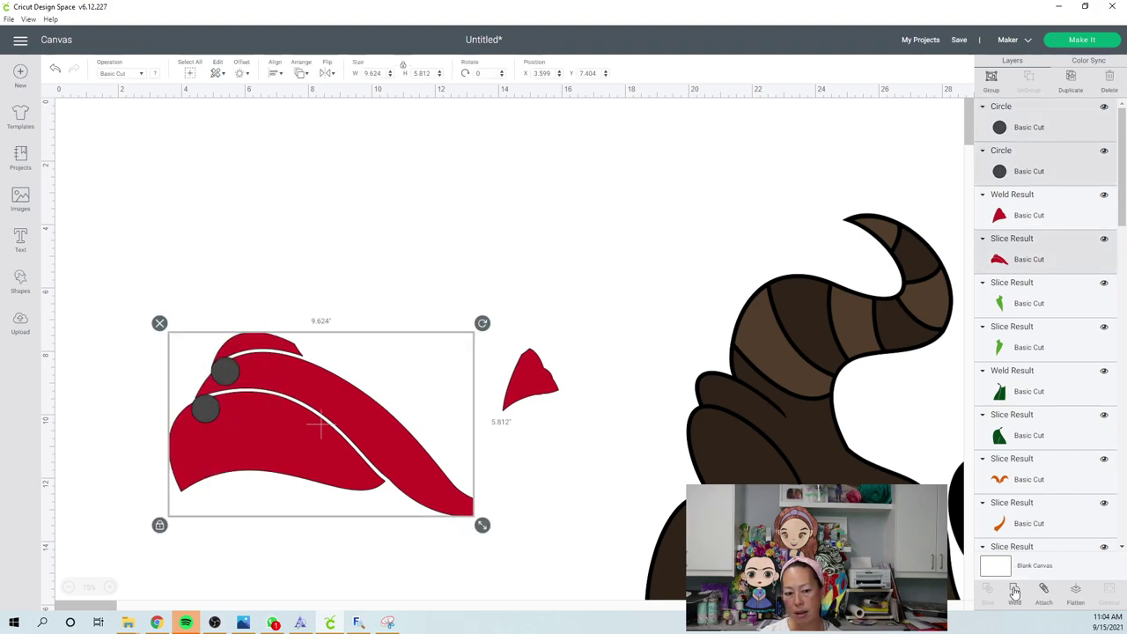
{"action": "left_click", "coordinate": [520, 248]}
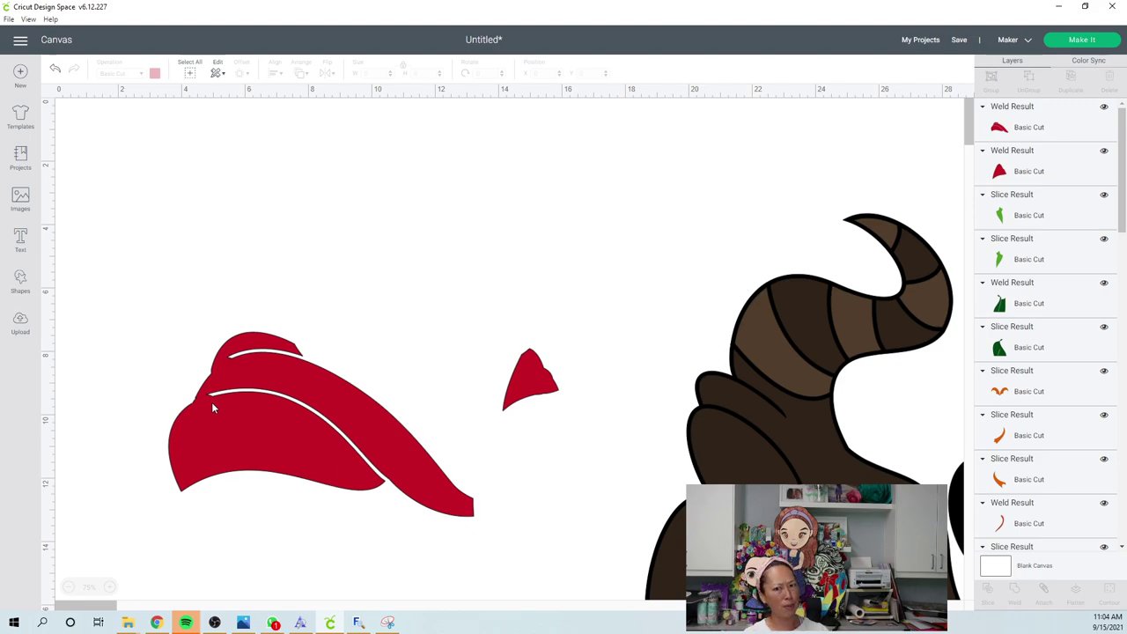
- Move the large and small welded red hood pieces over to the finished pieces, on top of the red-orange hair
{"action": "left_click_drag", "start_coordinate": [211, 402], "coordinate": [539, 206]}
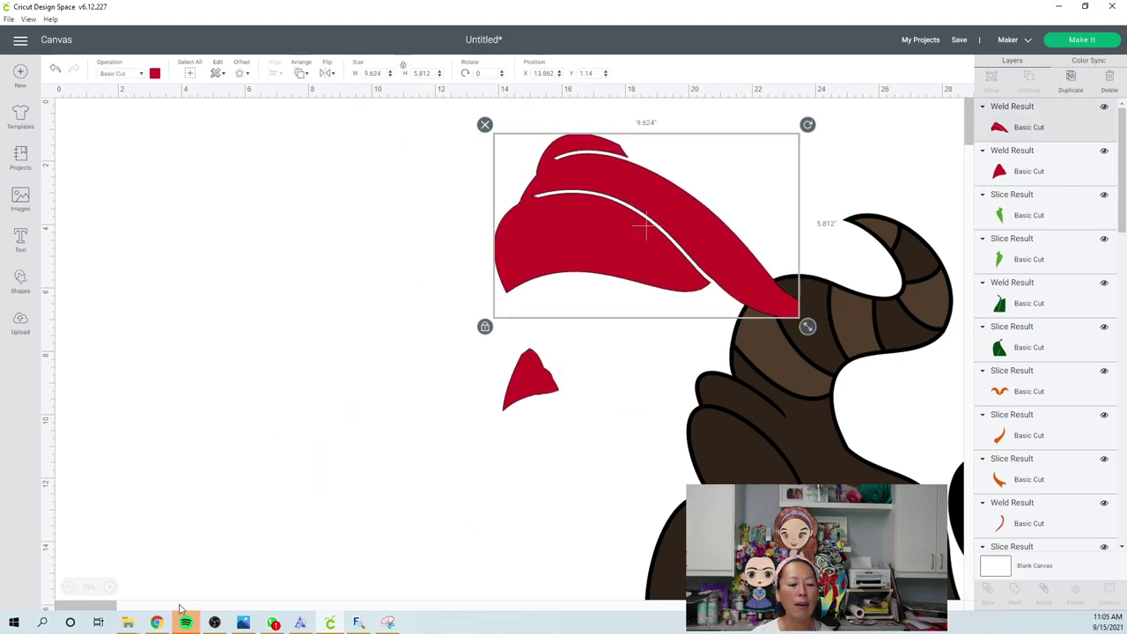
{"action": "left_click", "coordinate": [70, 587]}
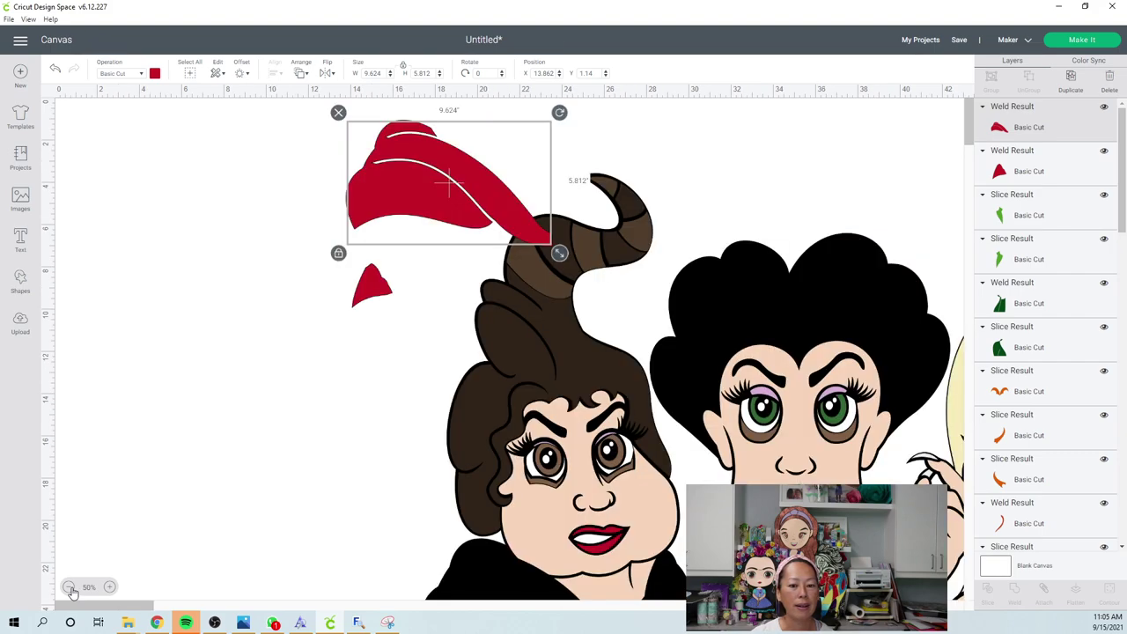
{"action": "left_click", "coordinate": [70, 588]}
{"action": "left_click_drag", "start_coordinate": [261, 138], "coordinate": [886, 165]}
{"action": "left_click", "coordinate": [214, 196]}
{"action": "left_click_drag", "start_coordinate": [214, 195], "coordinate": [870, 192]}
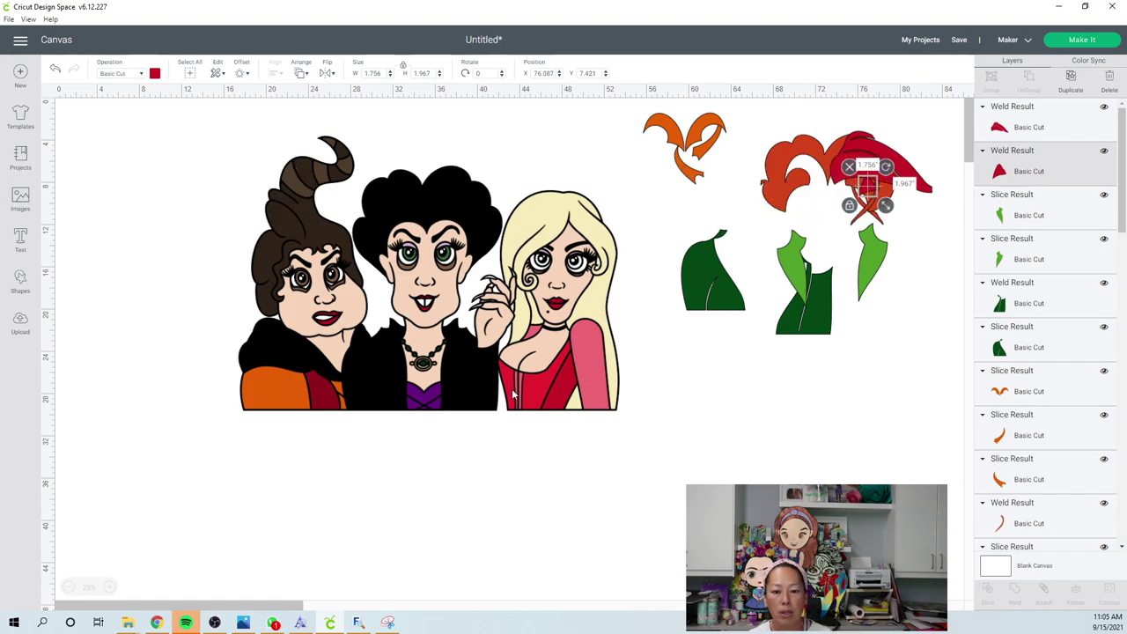
- Move the blonde sister's bright red bodice, pink sleeve and dark red side panel layers out of the design onto the finished pieces
{"action": "left_click_drag", "start_coordinate": [521, 388], "coordinate": [574, 478]}
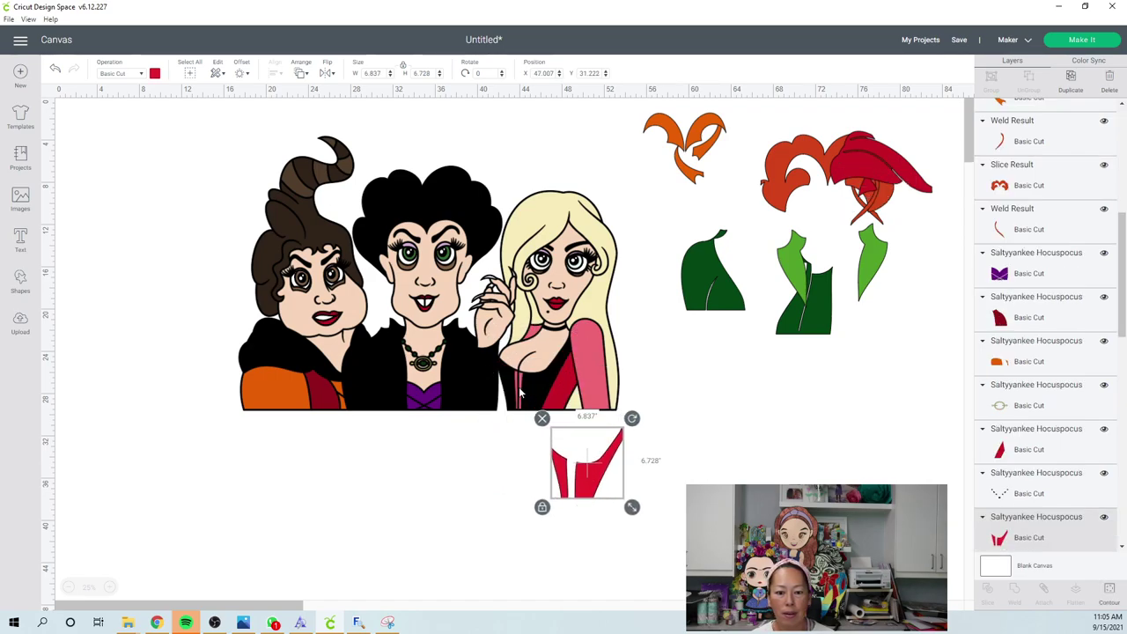
{"action": "left_click", "coordinate": [521, 394]}
{"action": "left_click_drag", "start_coordinate": [521, 393], "coordinate": [749, 426]}
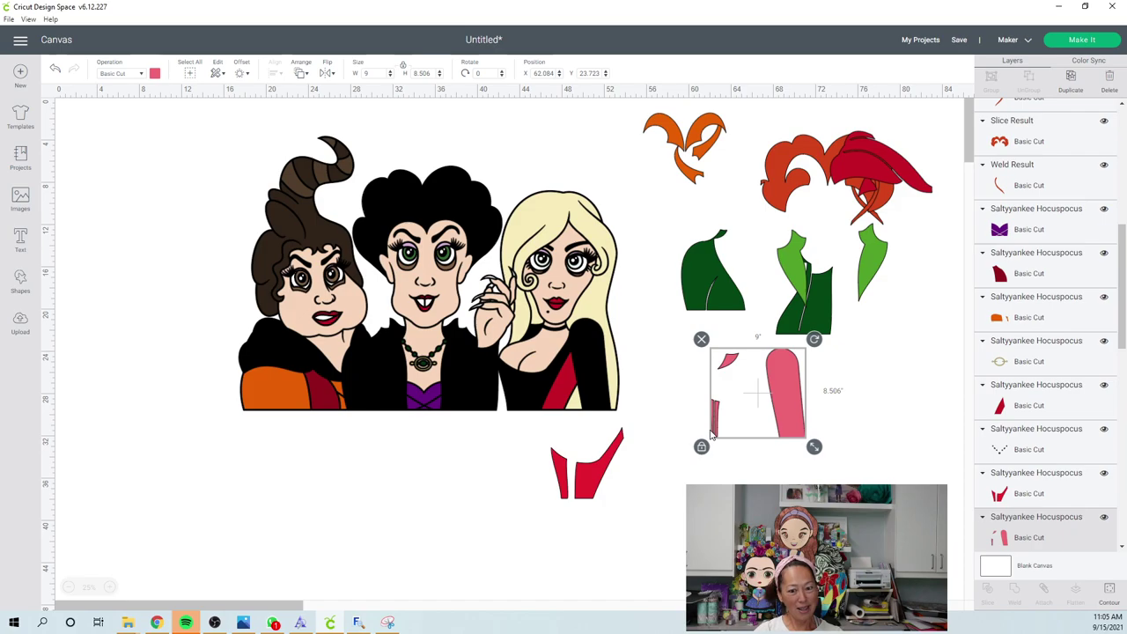
{"action": "left_click", "coordinate": [581, 485]}
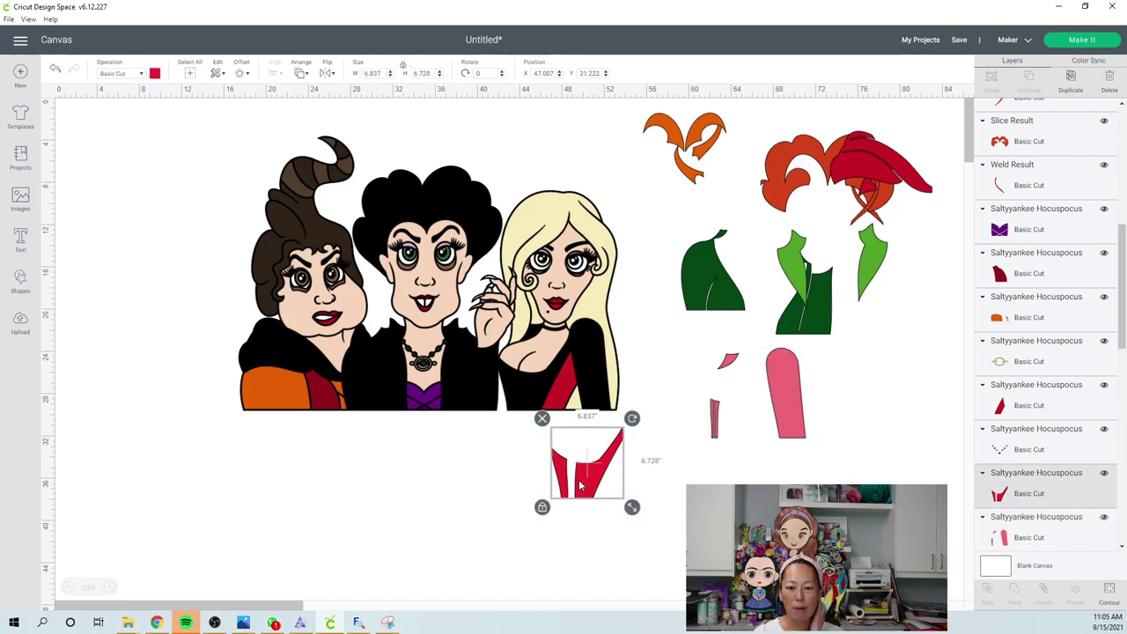
{"action": "left_click_drag", "start_coordinate": [581, 484], "coordinate": [854, 232]}
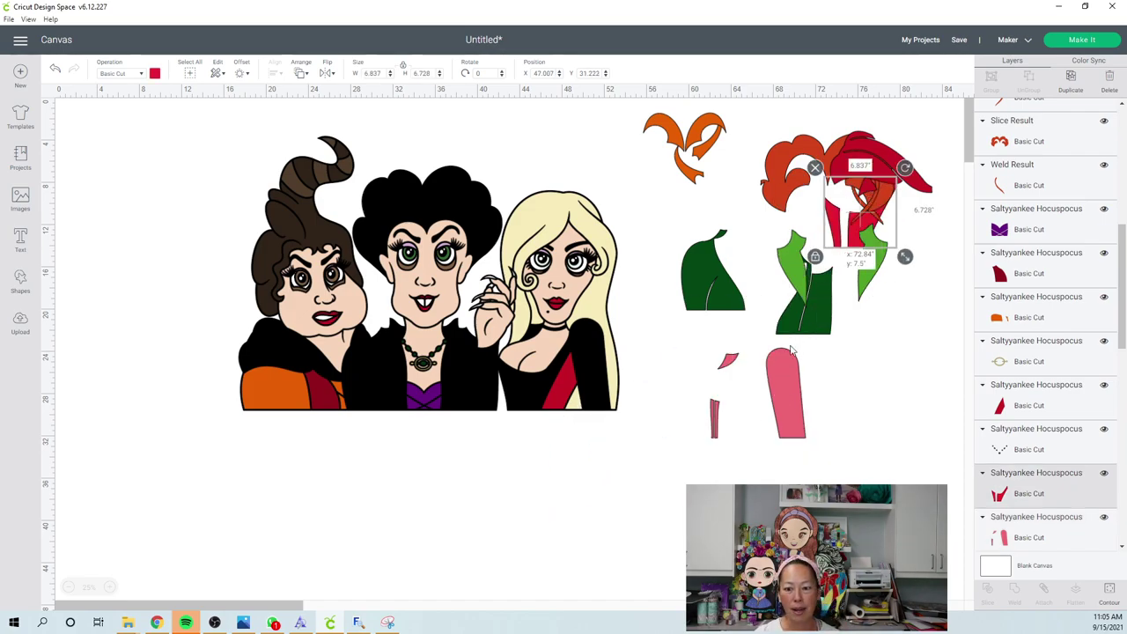
{"action": "left_click", "coordinate": [788, 374]}
{"action": "left_click_drag", "start_coordinate": [788, 375], "coordinate": [816, 406]}
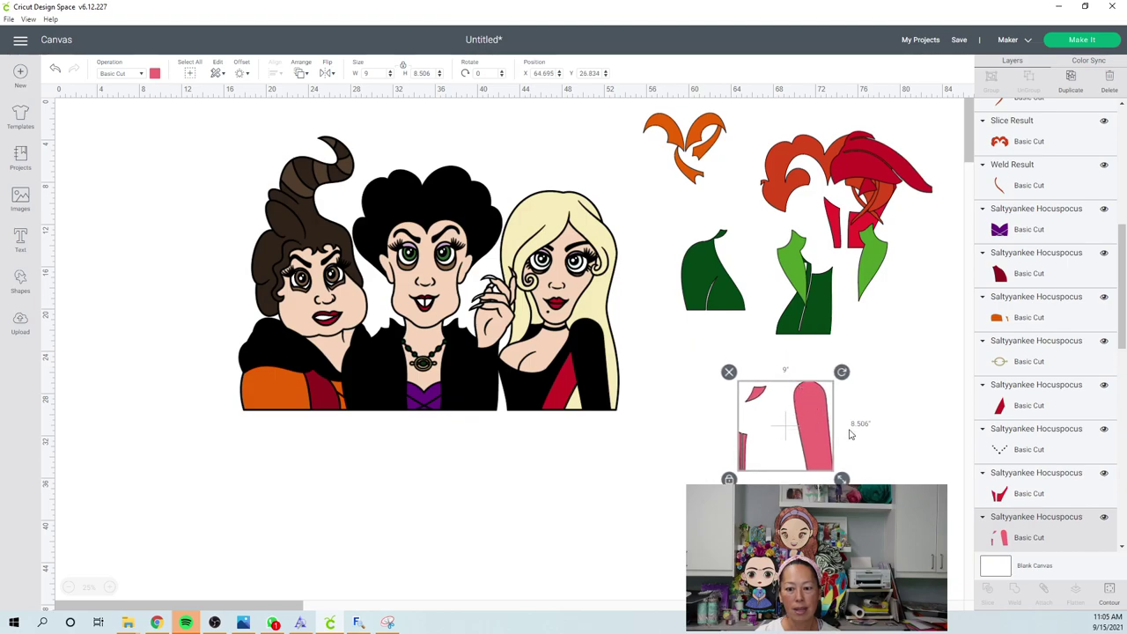
{"action": "left_click_drag", "start_coordinate": [824, 468], "coordinate": [858, 273]}
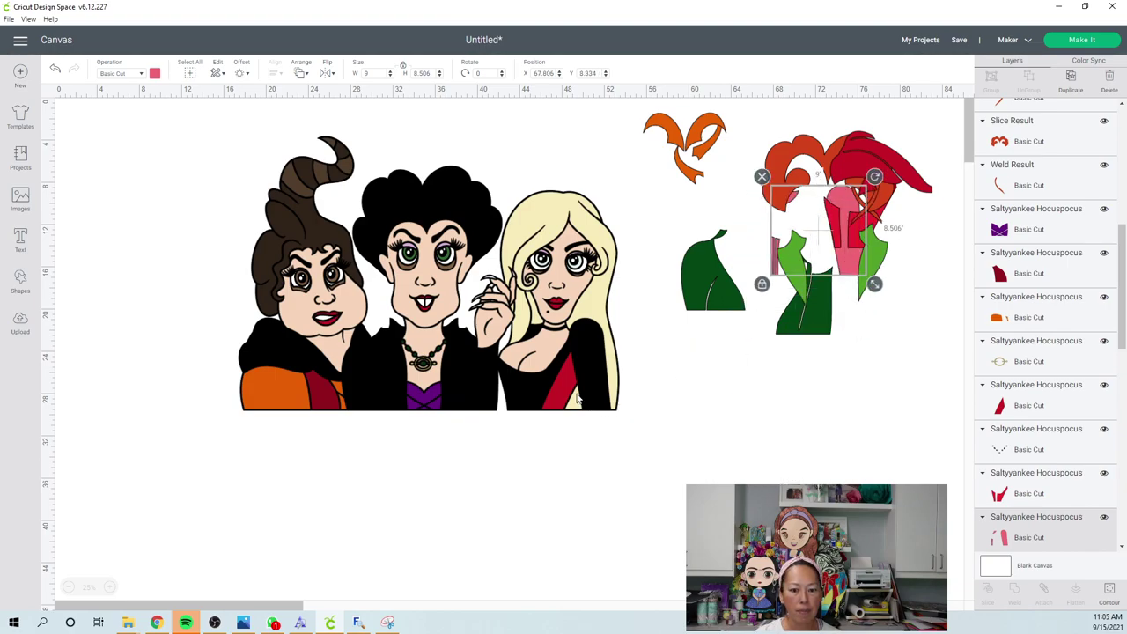
{"action": "left_click_drag", "start_coordinate": [568, 398], "coordinate": [761, 261]}
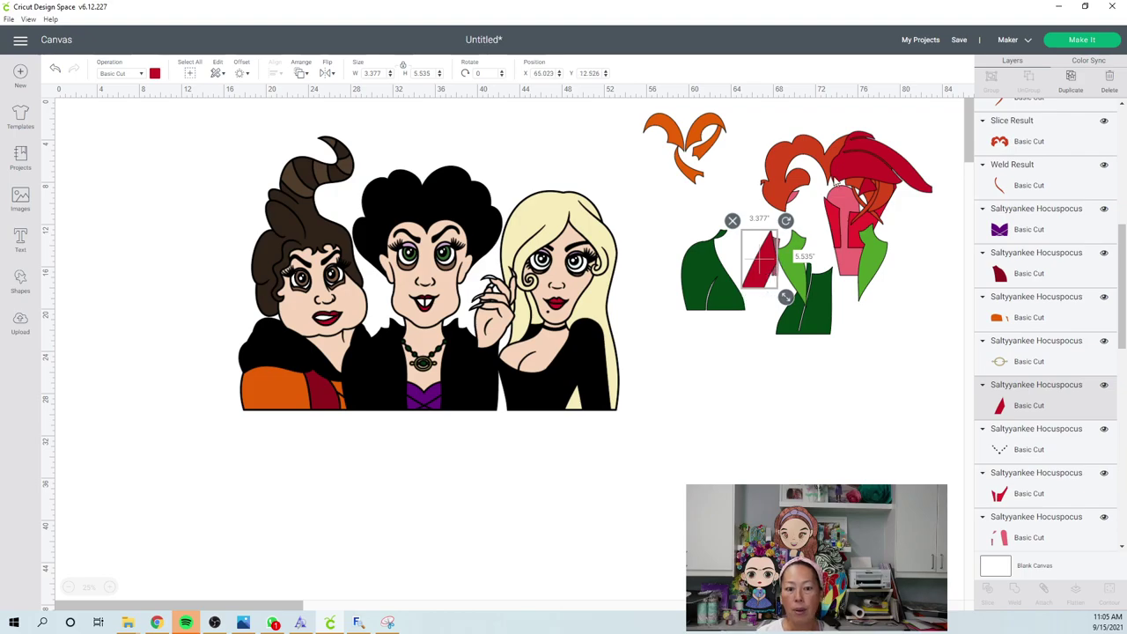
- Sync the four dark red clothing pieces to the color of the red lip layer
{"action": "left_click", "coordinate": [1090, 60]}
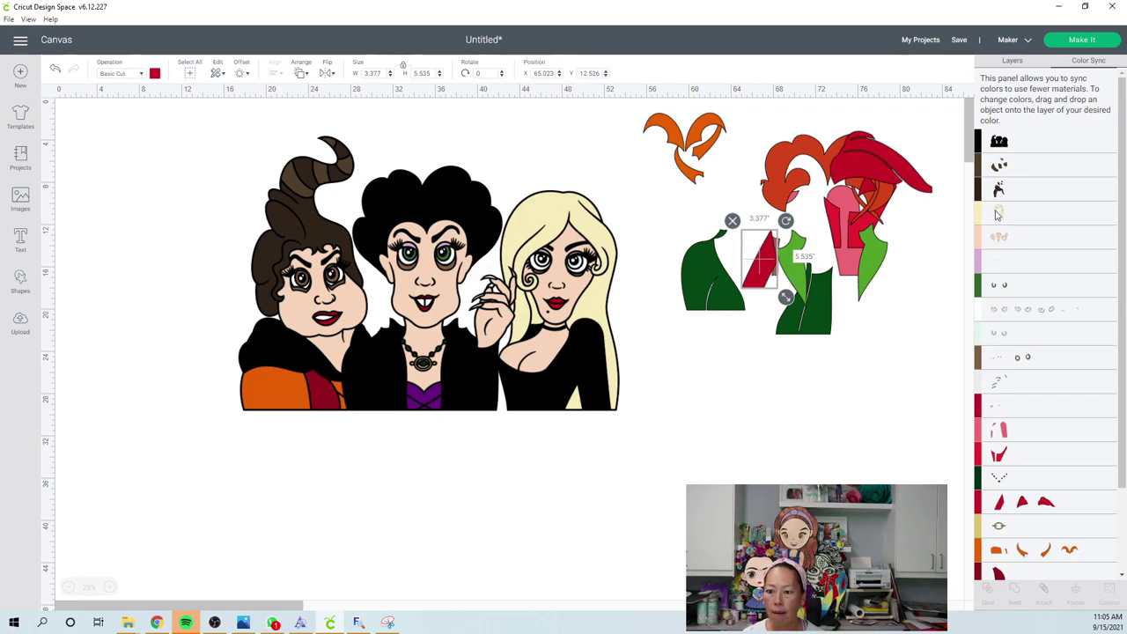
{"action": "scroll", "coordinate": [996, 243], "scroll_direction": "down", "scroll_amount": 2}
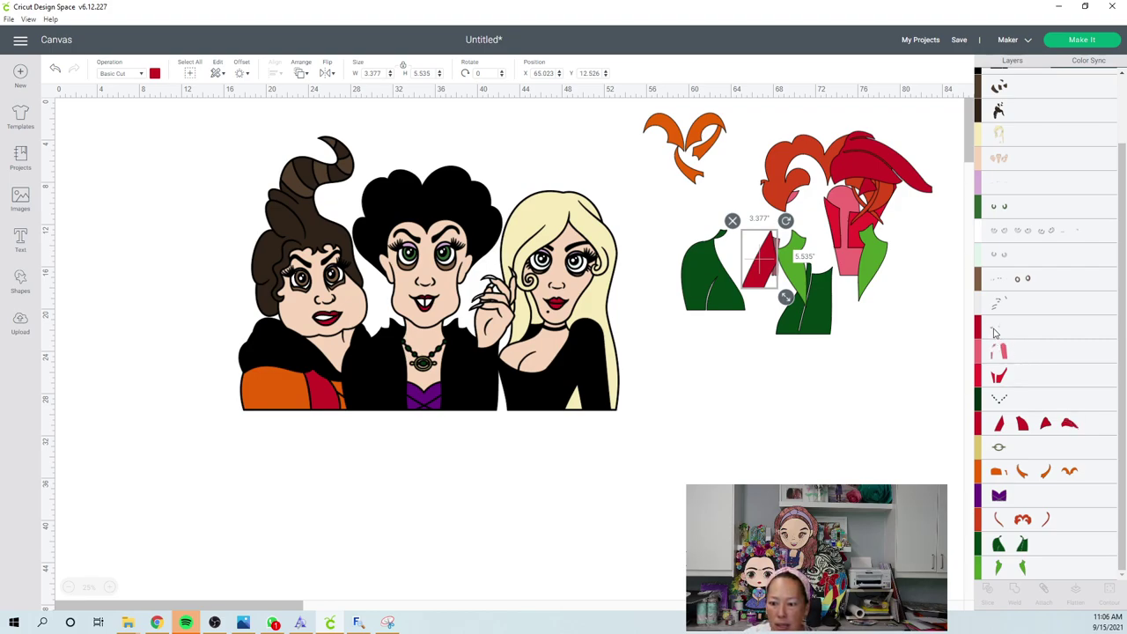
{"action": "left_click_drag", "start_coordinate": [995, 332], "coordinate": [1026, 425]}
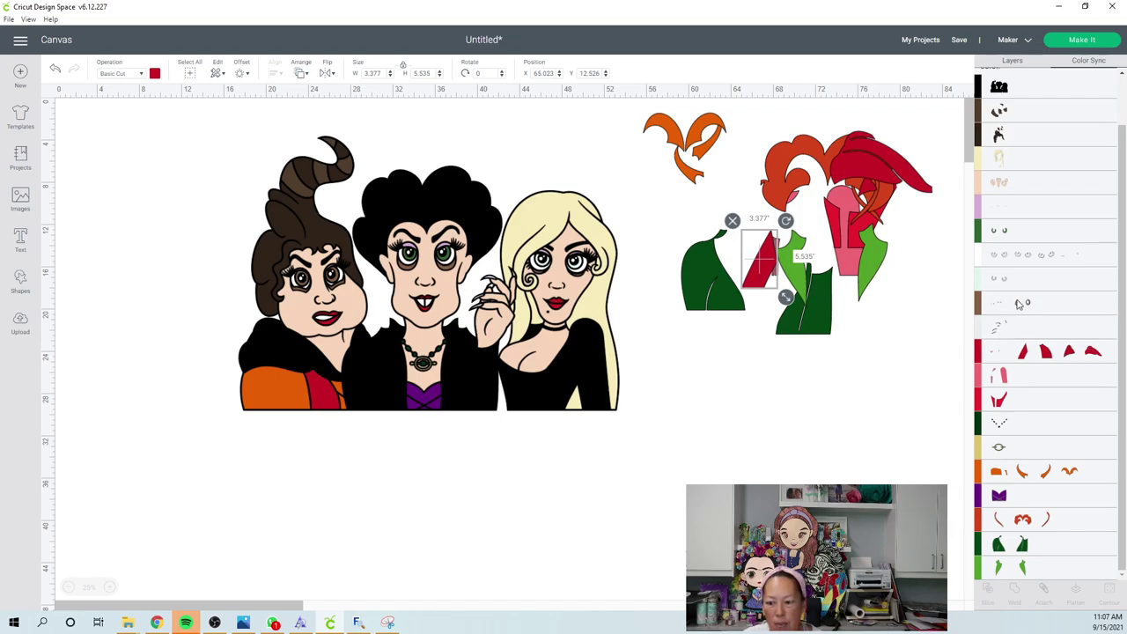
- Sync the pale grey detail layer to white and the gold necklace piece to brown
{"action": "left_click_drag", "start_coordinate": [1017, 303], "coordinate": [1017, 303]}
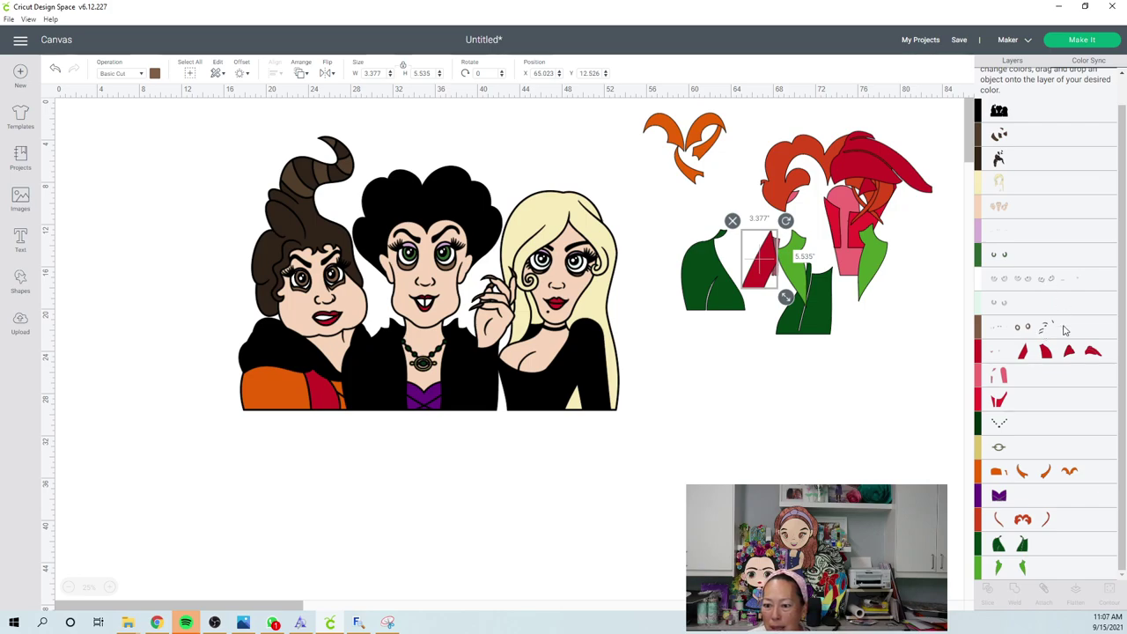
{"action": "left_click_drag", "start_coordinate": [1045, 326], "coordinate": [1067, 284]}
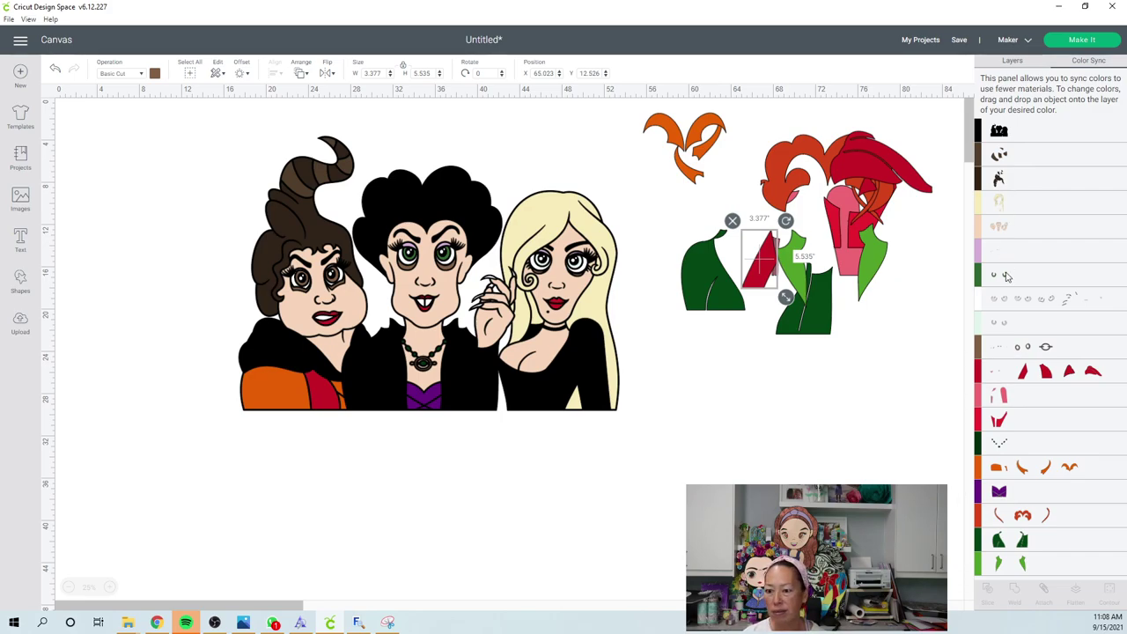
{"action": "left_click", "coordinate": [1011, 61]}
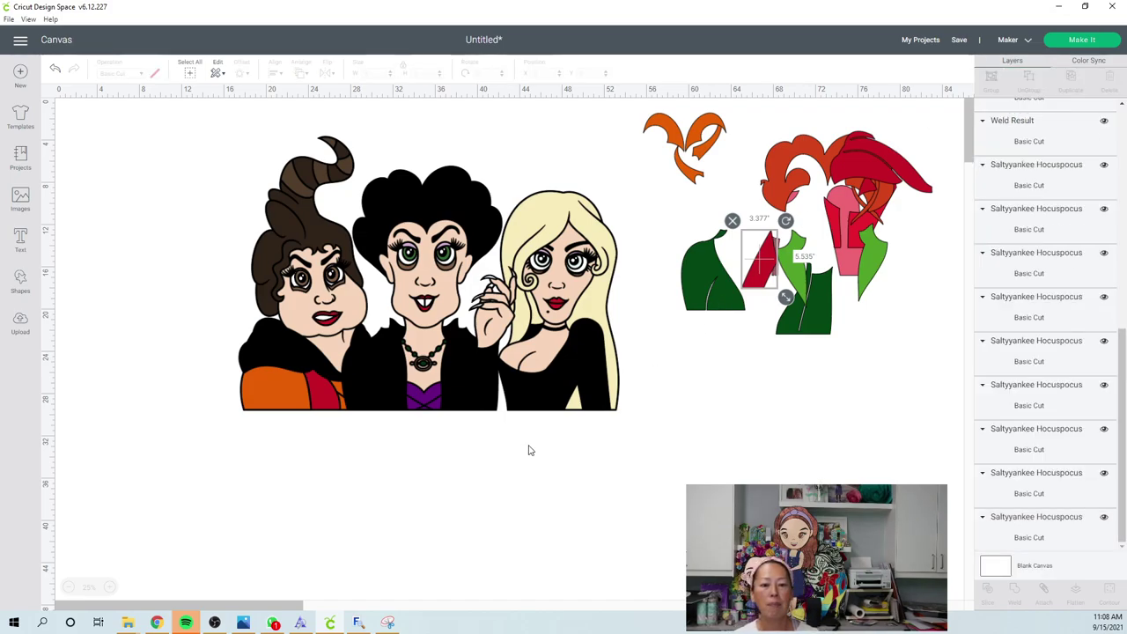
- Move the middle sister's purple bodice layer out of the design to the empty canvas area beside the brown-haired sister
{"action": "left_click", "coordinate": [415, 402]}
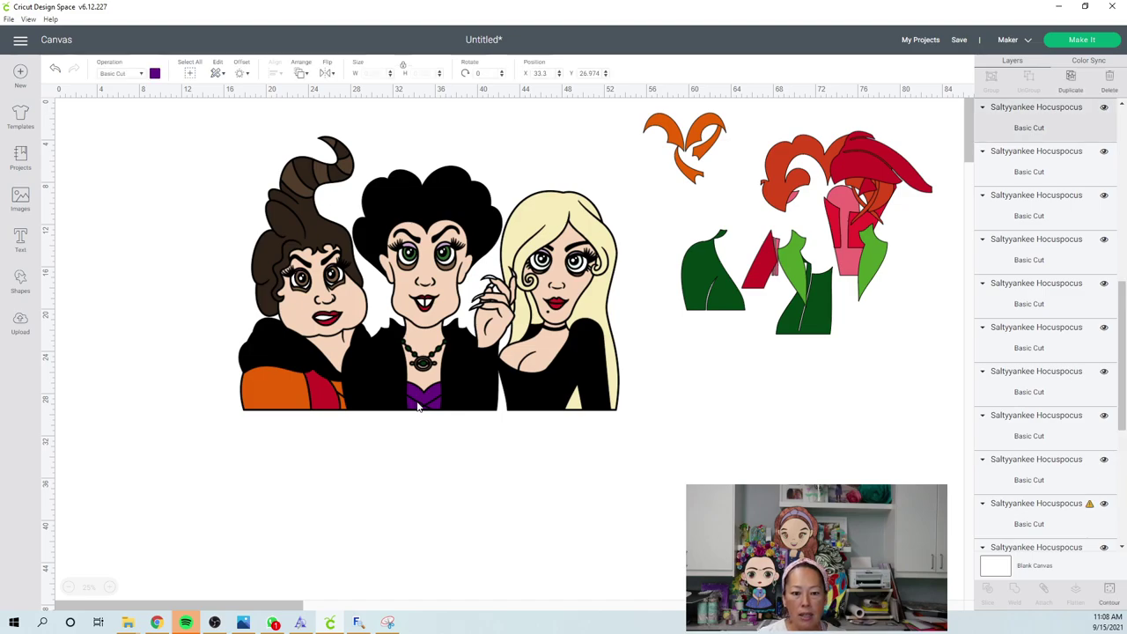
{"action": "left_click_drag", "start_coordinate": [420, 405], "coordinate": [376, 442]}
{"action": "left_click_drag", "start_coordinate": [249, 392], "coordinate": [149, 175]}
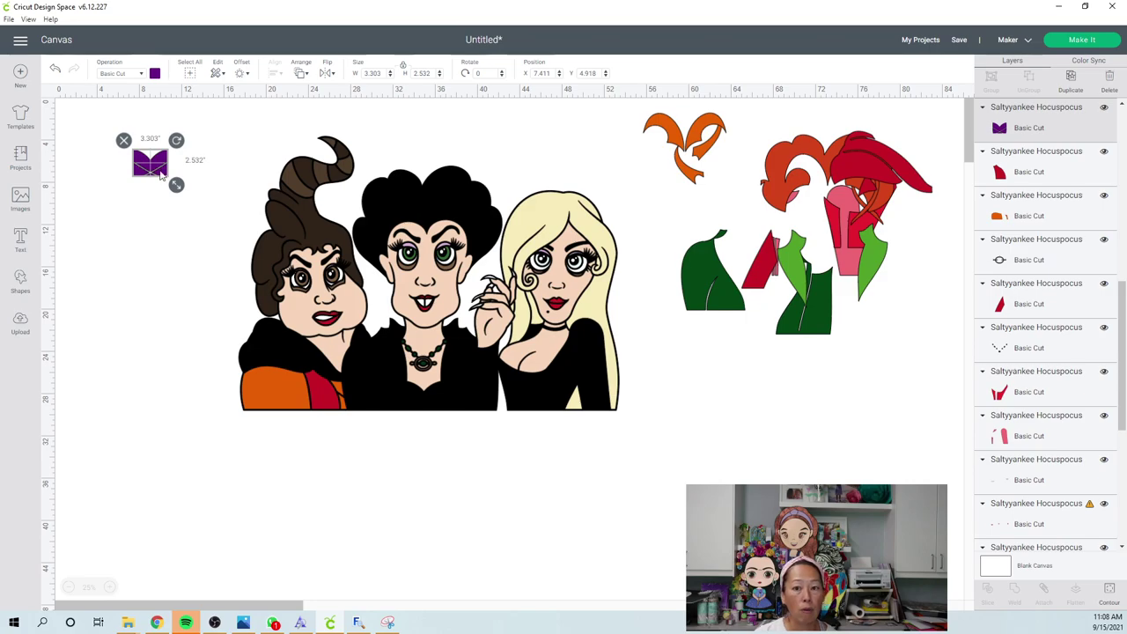
- Add a circle, about 3.111 inches wide, and place it on the empty canvas below the purple bodice
{"action": "left_click", "coordinate": [109, 587]}
{"action": "left_click", "coordinate": [109, 587]}
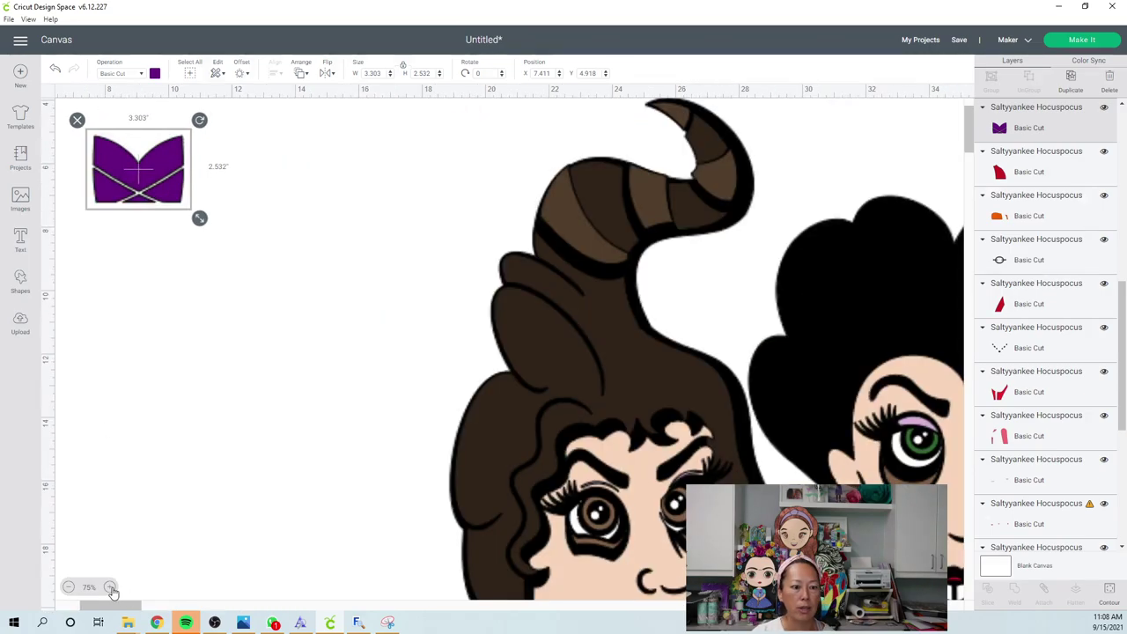
{"action": "left_click", "coordinate": [157, 362]}
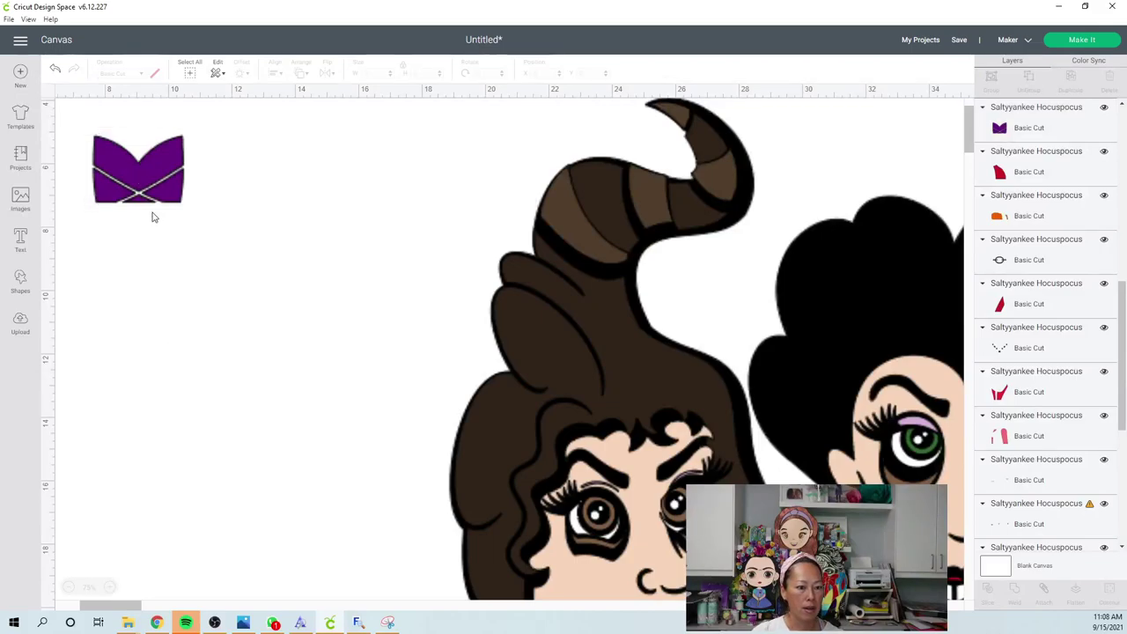
{"action": "left_click", "coordinate": [22, 280]}
{"action": "left_click", "coordinate": [109, 173]}
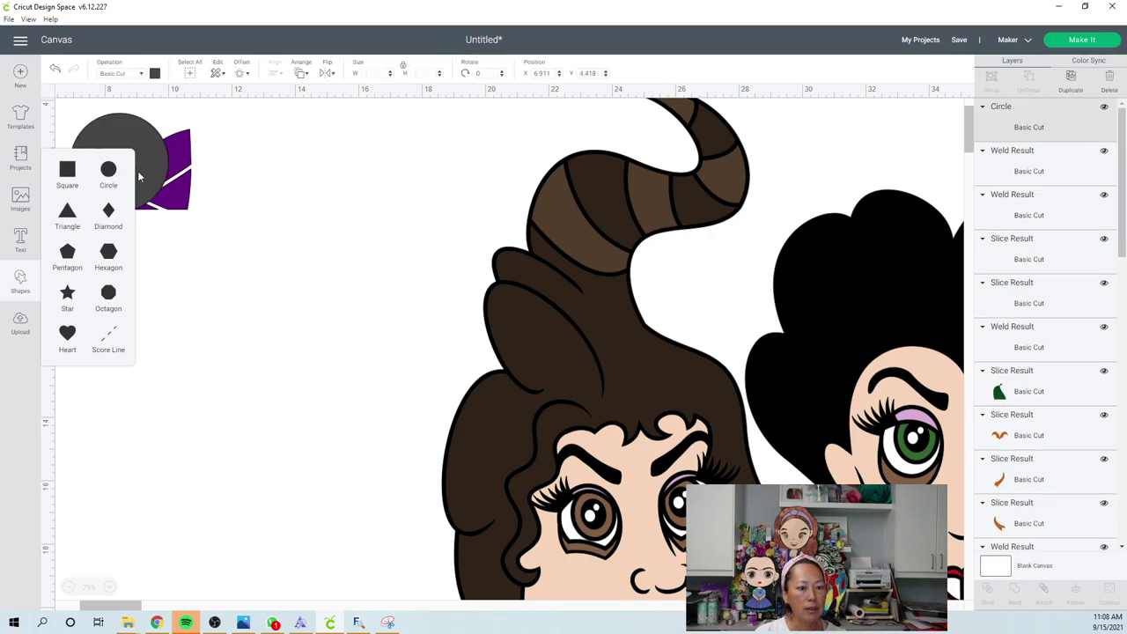
{"action": "left_click", "coordinate": [121, 164]}
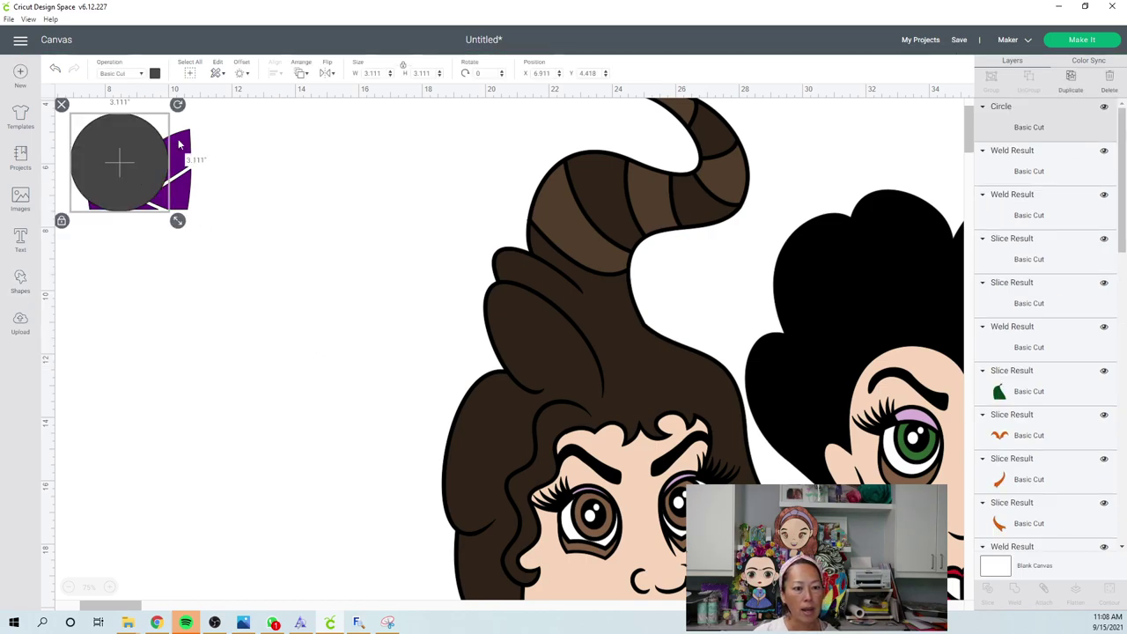
{"action": "left_click_drag", "start_coordinate": [120, 164], "coordinate": [151, 242]}
{"action": "left_click_drag", "start_coordinate": [208, 301], "coordinate": [227, 389]}
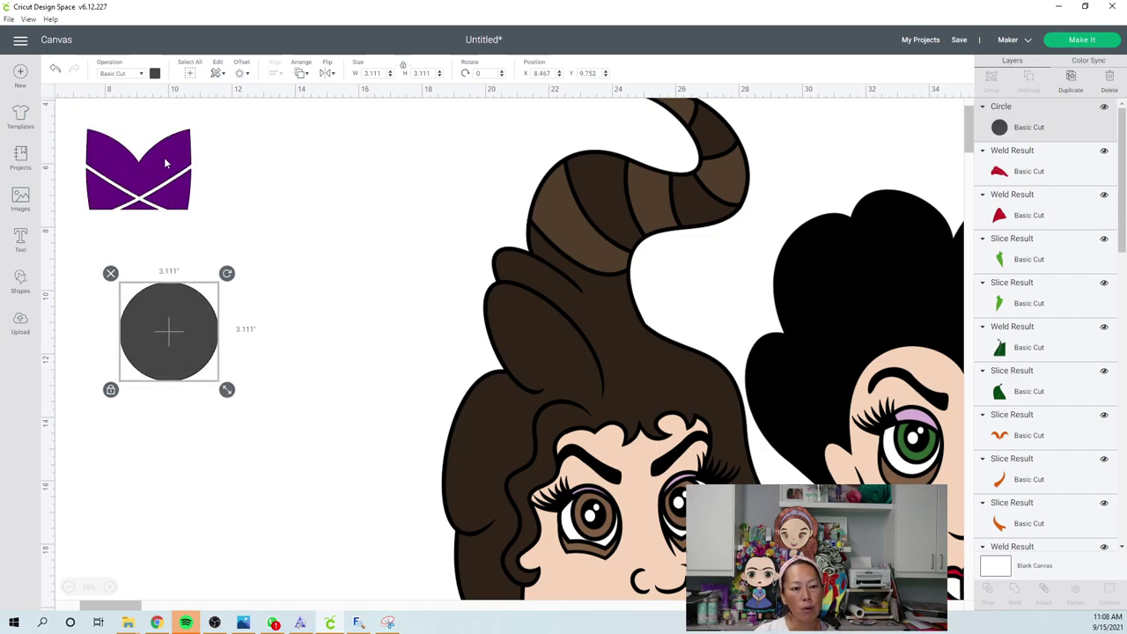
- Shrink the circle to about 1.074 inches wide and place it over the crossing of the purple bodice's diagonal gaps
{"action": "left_click", "coordinate": [165, 163]}
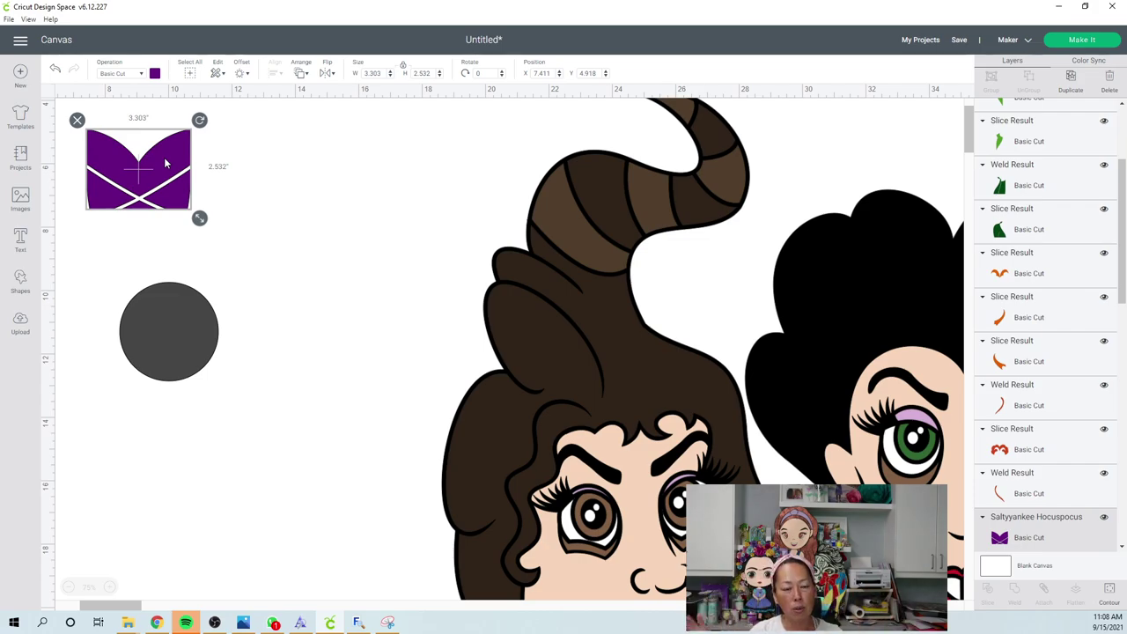
{"action": "left_click", "coordinate": [188, 355]}
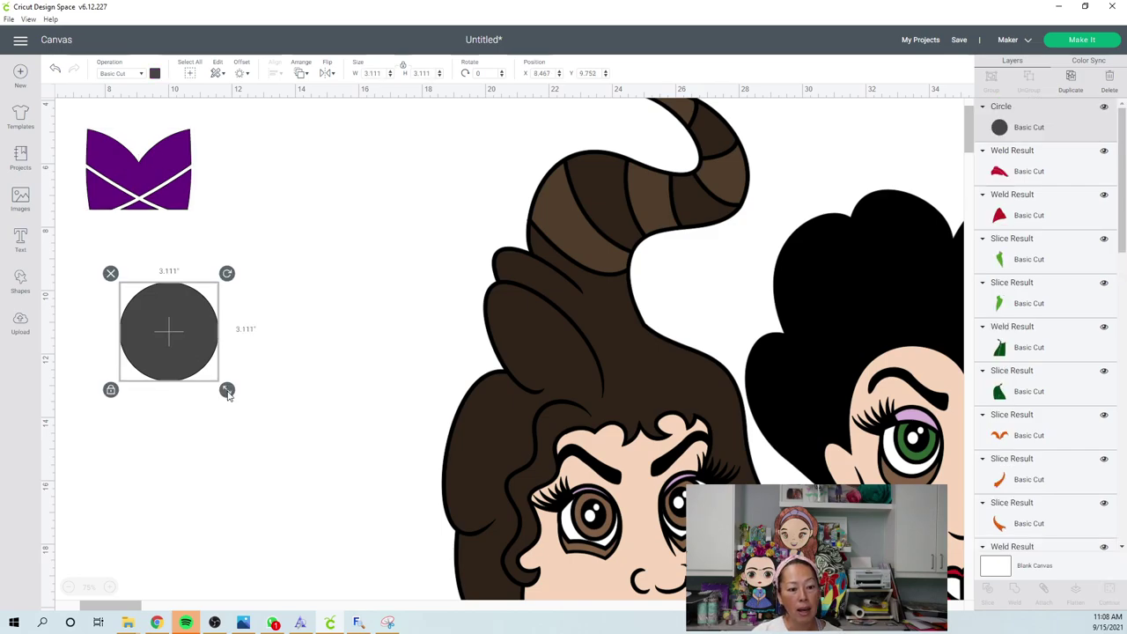
{"action": "left_click_drag", "start_coordinate": [227, 390], "coordinate": [163, 308]}
{"action": "left_click_drag", "start_coordinate": [136, 271], "coordinate": [143, 194]}
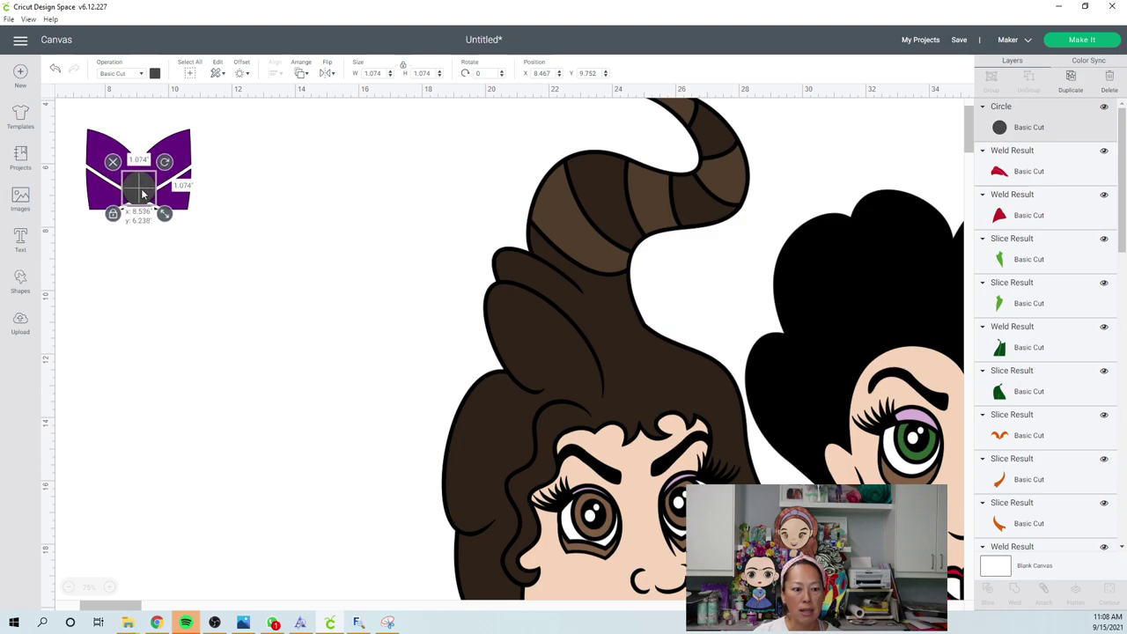
{"action": "left_click", "coordinate": [240, 315]}
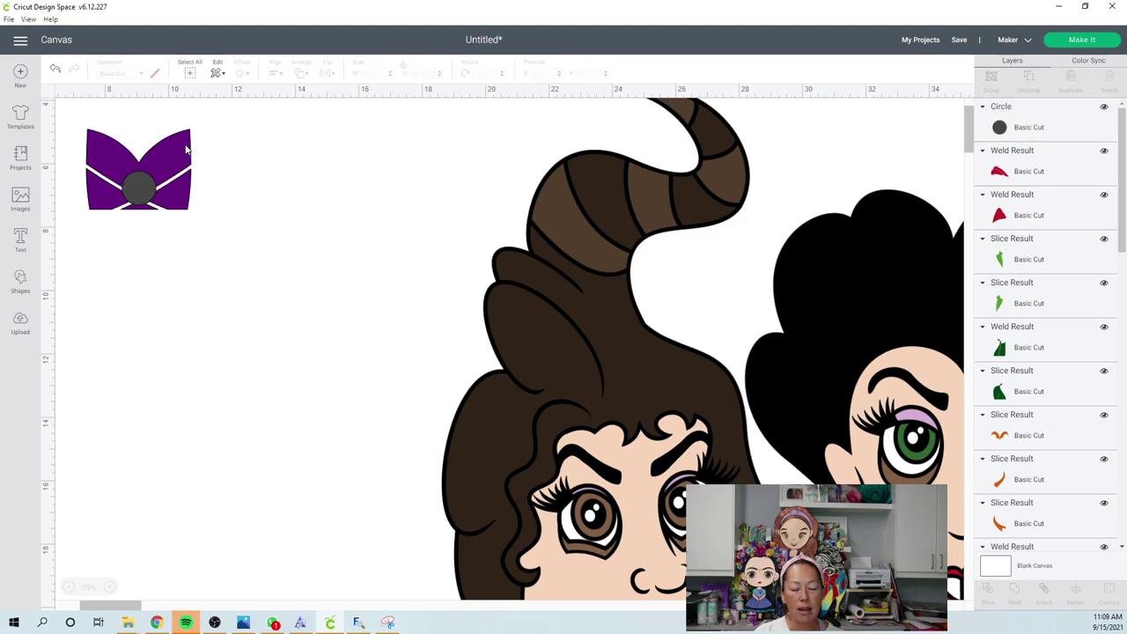
- Duplicate the purple bodice, set the copy beside it, and weld the circle to the original bodice
{"action": "left_click", "coordinate": [186, 150]}
{"action": "left_click", "coordinate": [1051, 92]}
{"action": "left_click_drag", "start_coordinate": [202, 150], "coordinate": [366, 132]}
{"action": "left_click", "coordinate": [168, 266]}
{"action": "left_click_drag", "start_coordinate": [167, 264], "coordinate": [129, 145]}
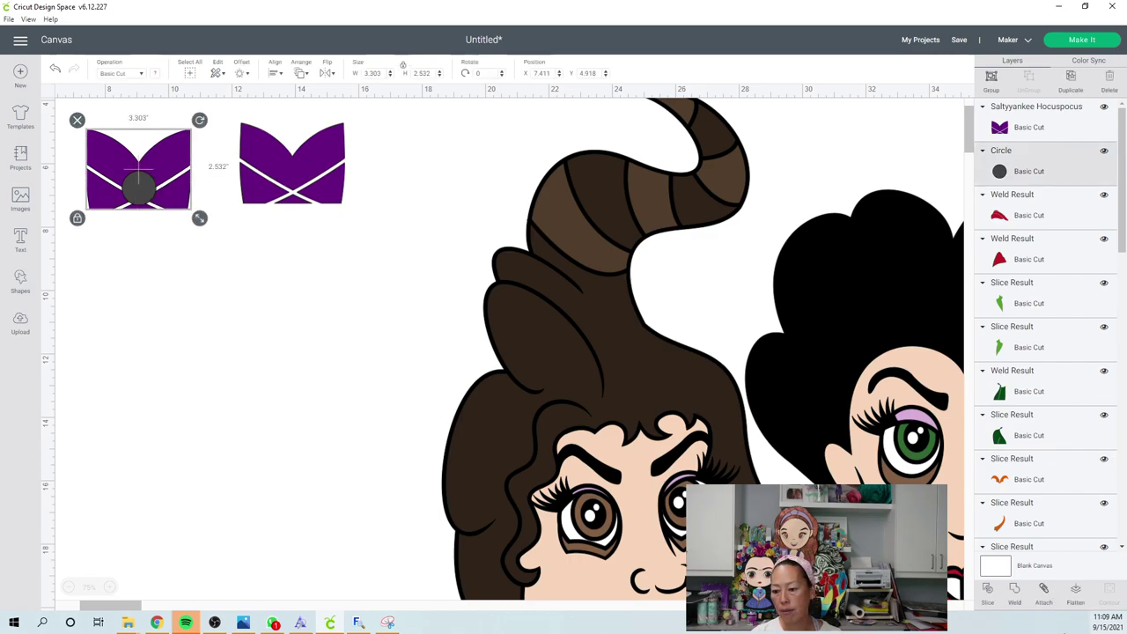
{"action": "left_click", "coordinate": [86, 358]}
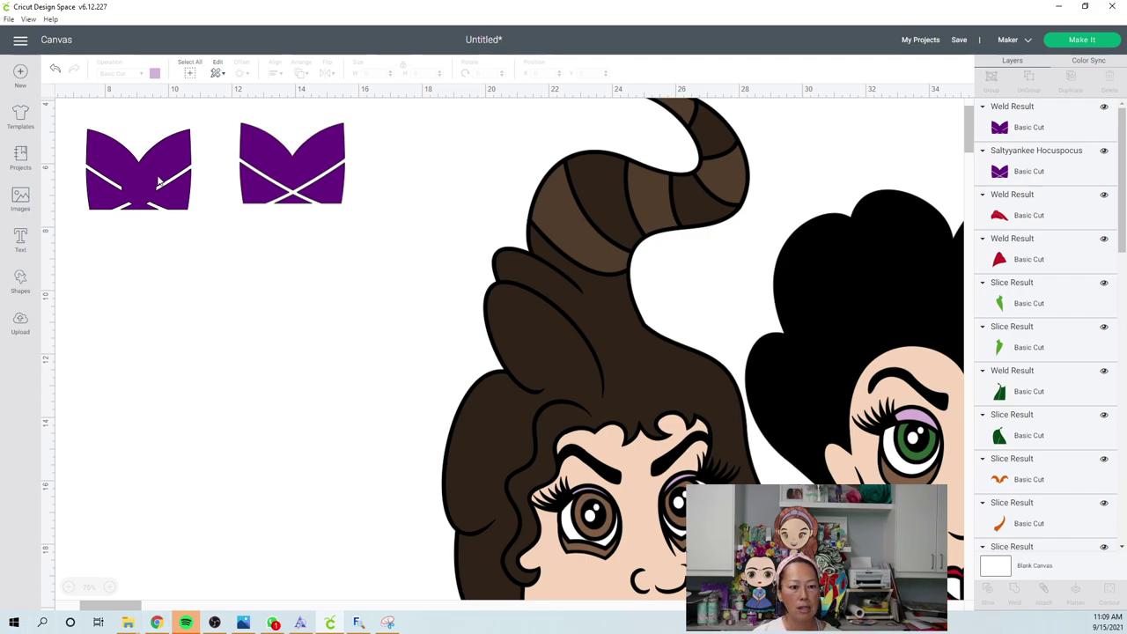
- Place the welded purple bodice back into the middle sister's neckline to check its fit
{"action": "left_click", "coordinate": [70, 587]}
{"action": "left_click", "coordinate": [70, 587]}
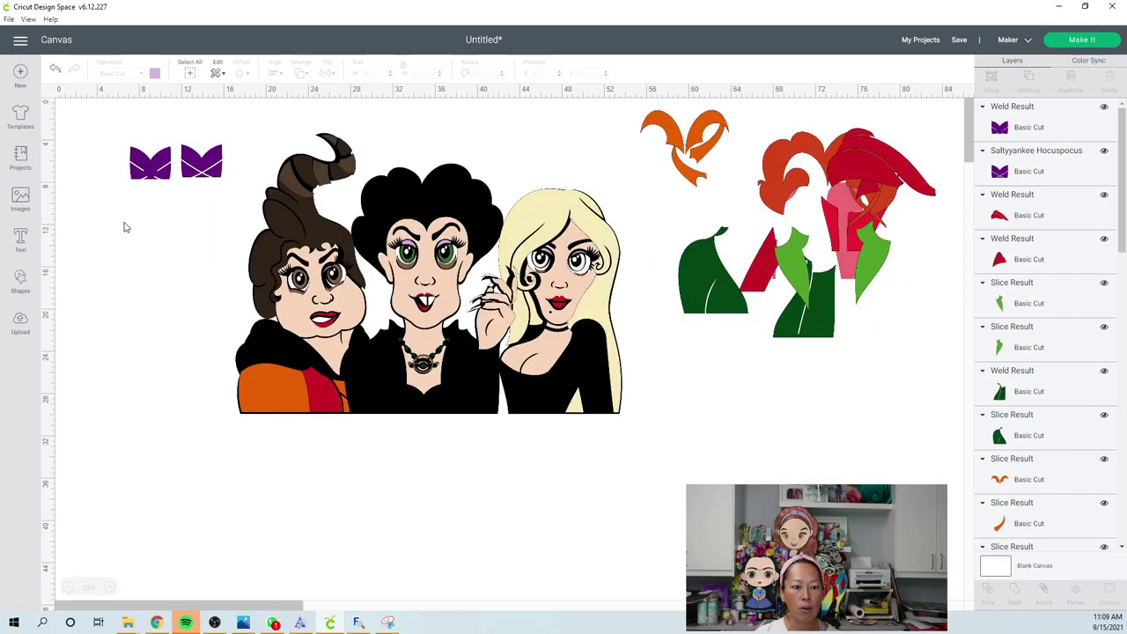
{"action": "left_click_drag", "start_coordinate": [160, 181], "coordinate": [425, 403]}
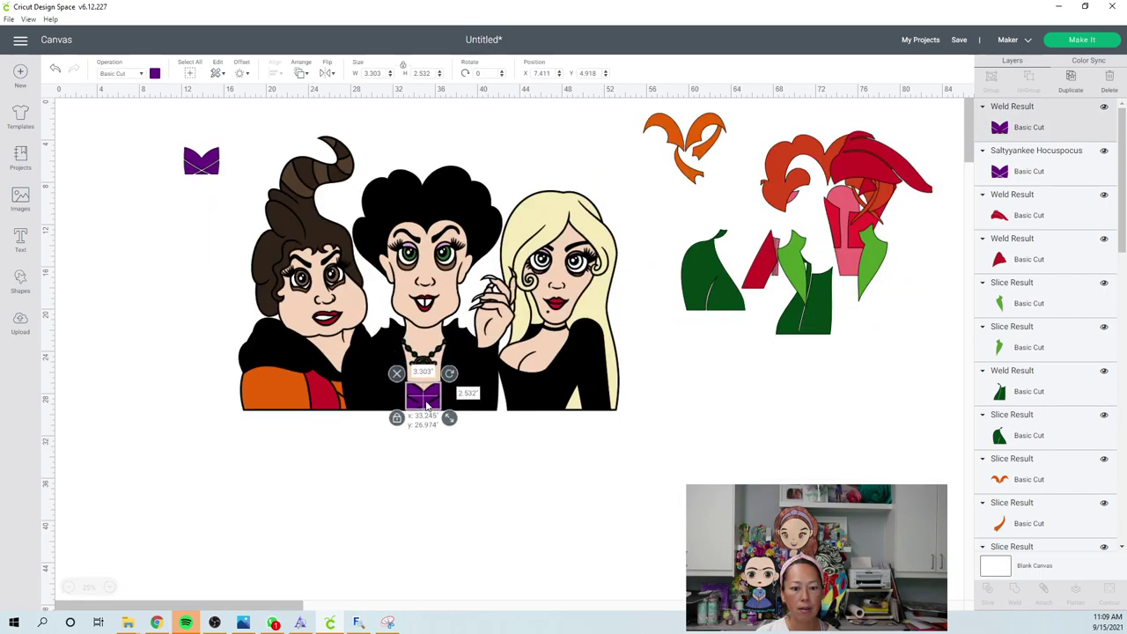
{"action": "left_click", "coordinate": [370, 499]}
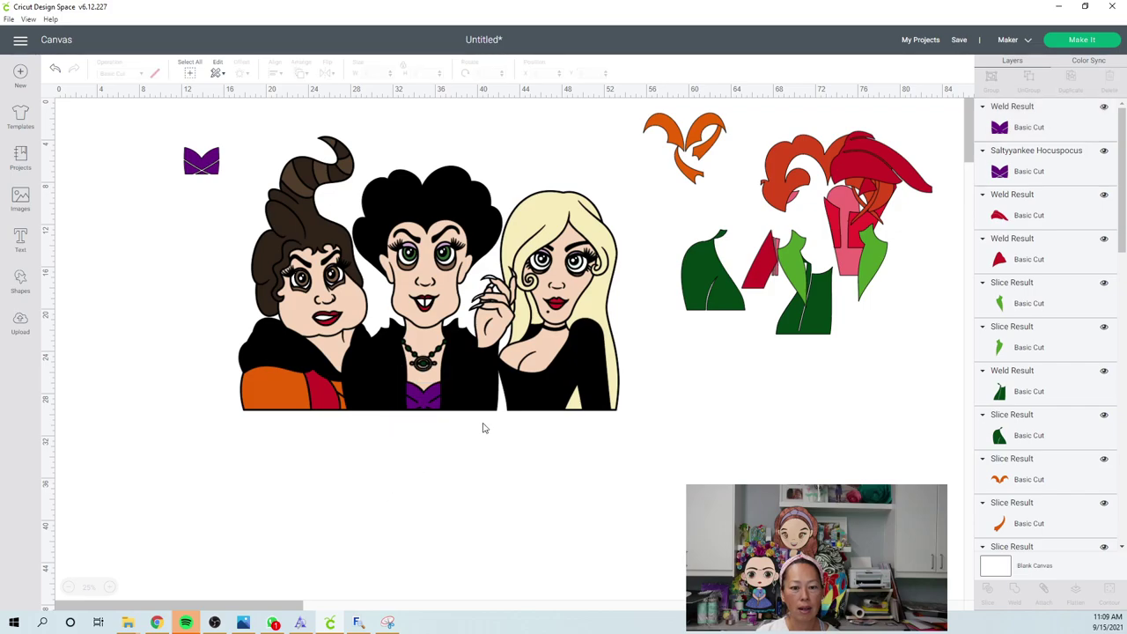
{"action": "left_click", "coordinate": [424, 402]}
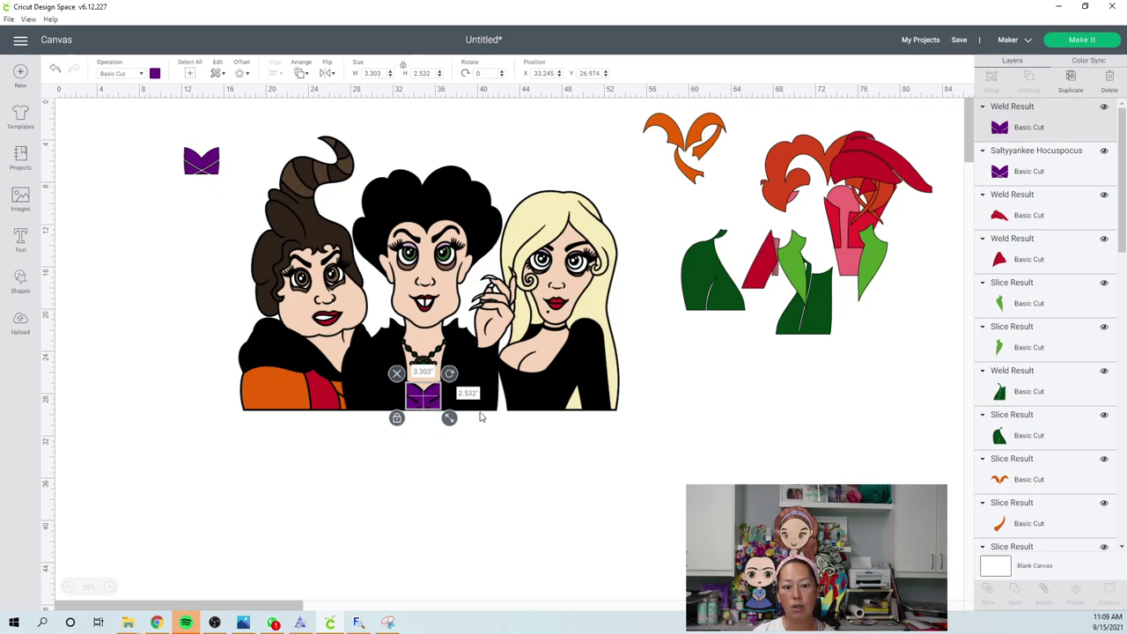
- Delete the spare purple bodice and move the welded bodice onto the finished green and red pieces
{"action": "left_click", "coordinate": [207, 174]}
{"action": "key", "text": "Delete"}
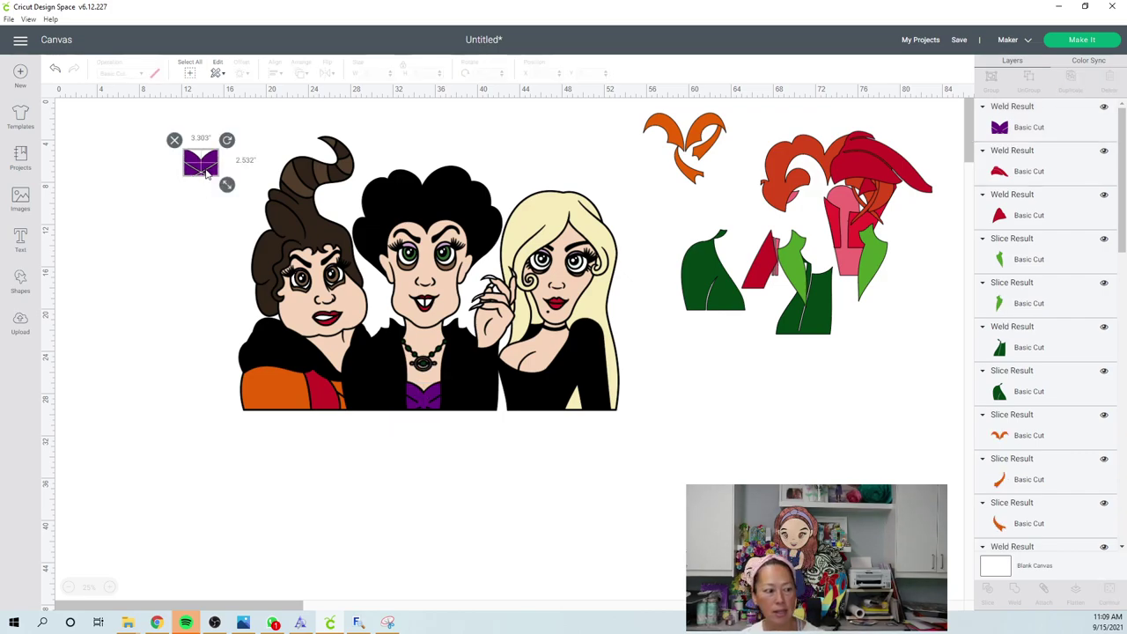
{"action": "left_click_drag", "start_coordinate": [431, 405], "coordinate": [823, 267]}
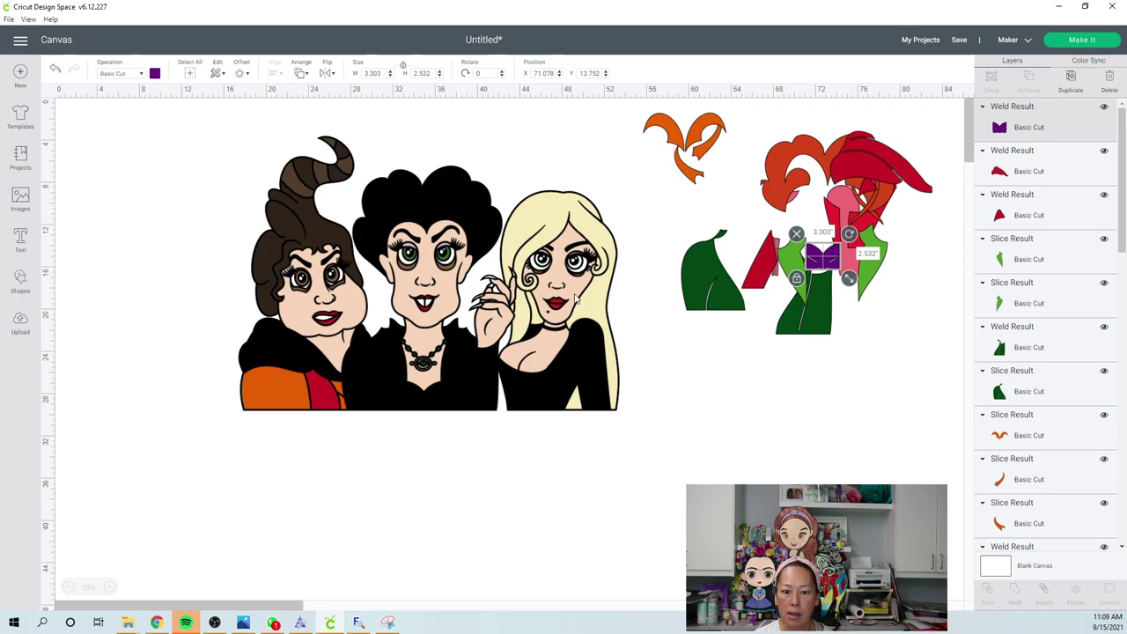
- Pull the blonde hair layer out of the design and try shifting the skin layer off the black base and back
{"action": "left_click_drag", "start_coordinate": [607, 257], "coordinate": [886, 454]}
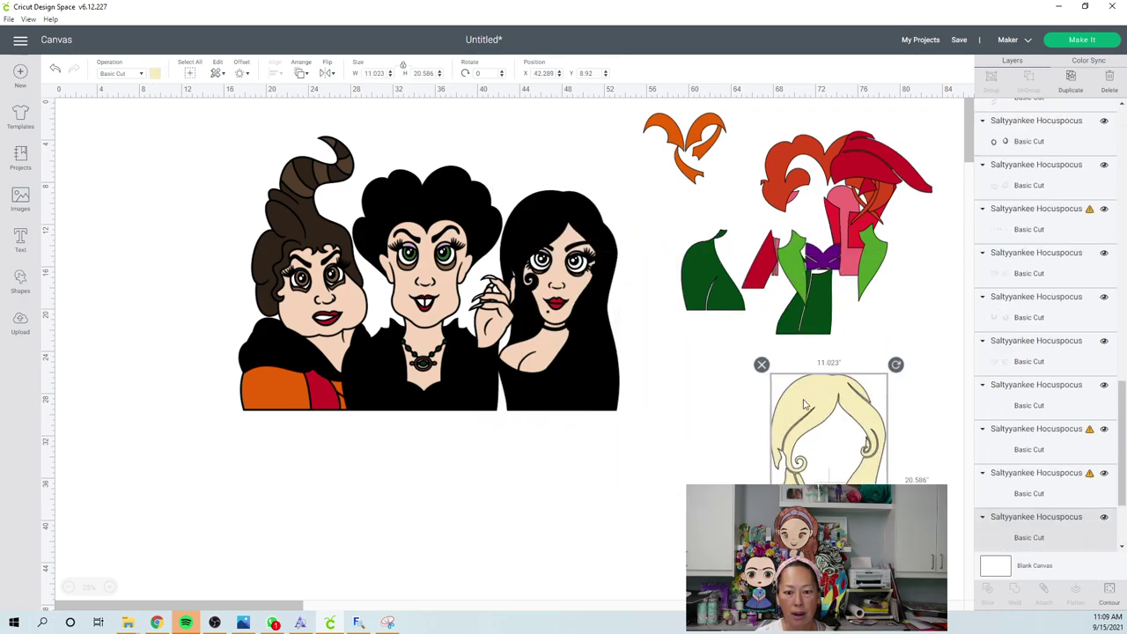
{"action": "left_click", "coordinate": [531, 368]}
{"action": "left_click_drag", "start_coordinate": [531, 368], "coordinate": [576, 516]}
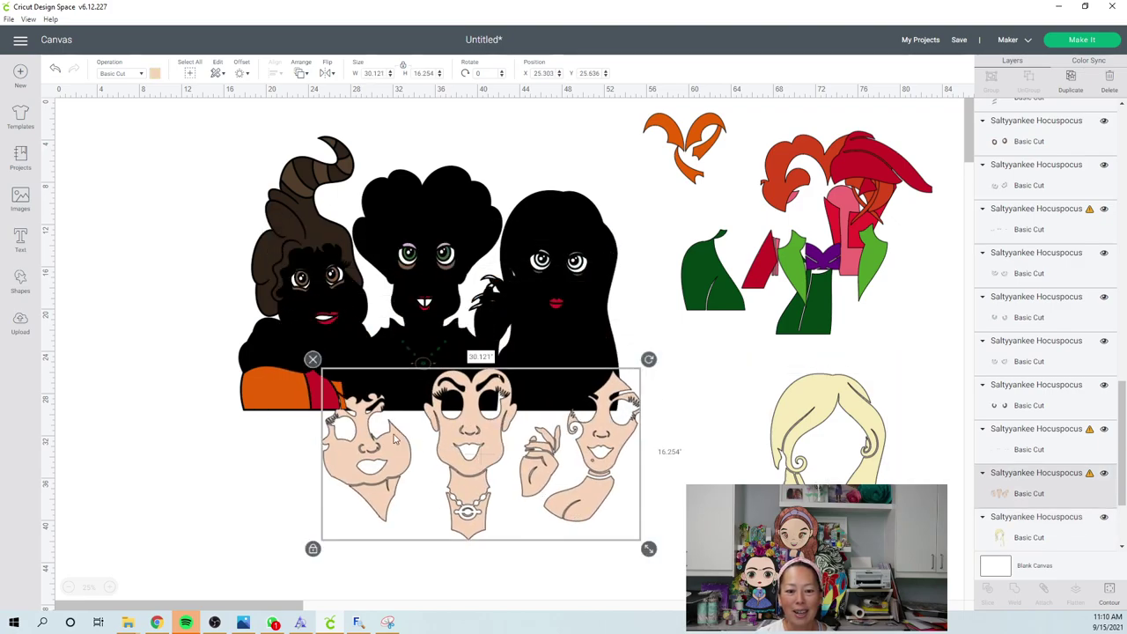
{"action": "left_click_drag", "start_coordinate": [512, 364], "coordinate": [482, 184]}
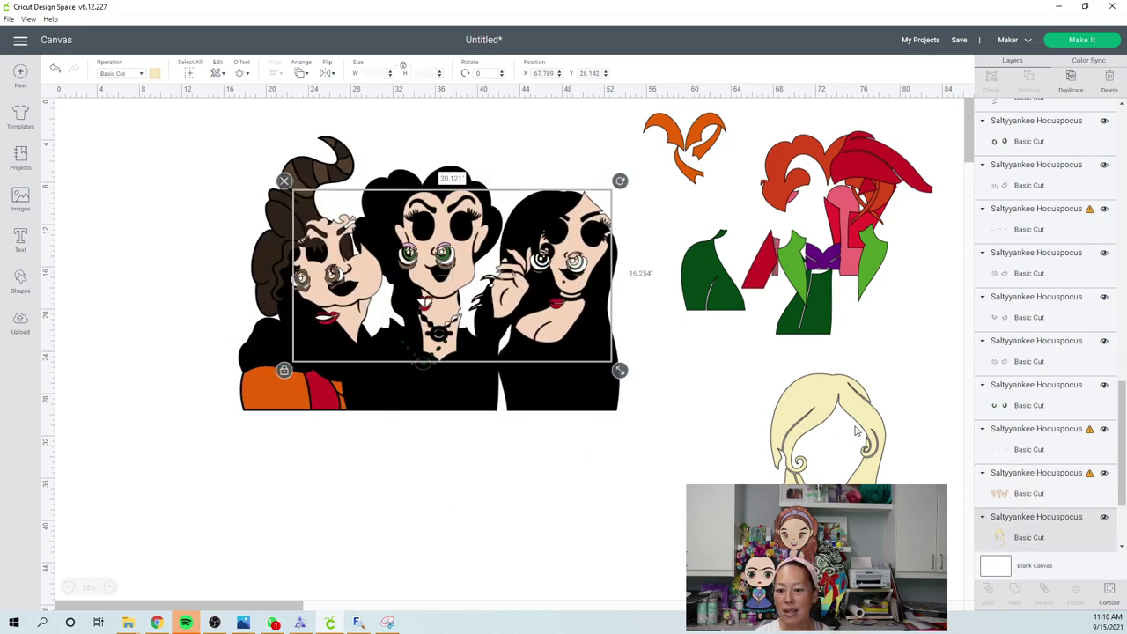
- Shift the blonde hair around the empty canvas area and undo the moves of the skin layer
{"action": "left_click", "coordinate": [856, 431]}
{"action": "left_click_drag", "start_coordinate": [766, 425], "coordinate": [698, 358]}
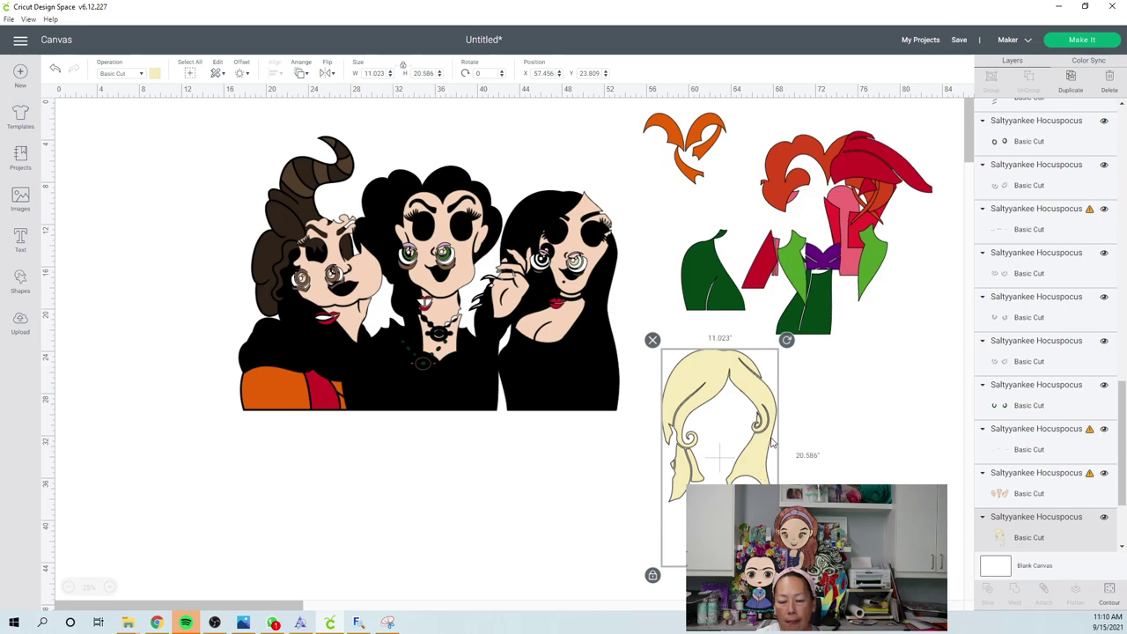
{"action": "left_click_drag", "start_coordinate": [743, 398], "coordinate": [558, 253]}
{"action": "key", "text": "ctrl+z"}
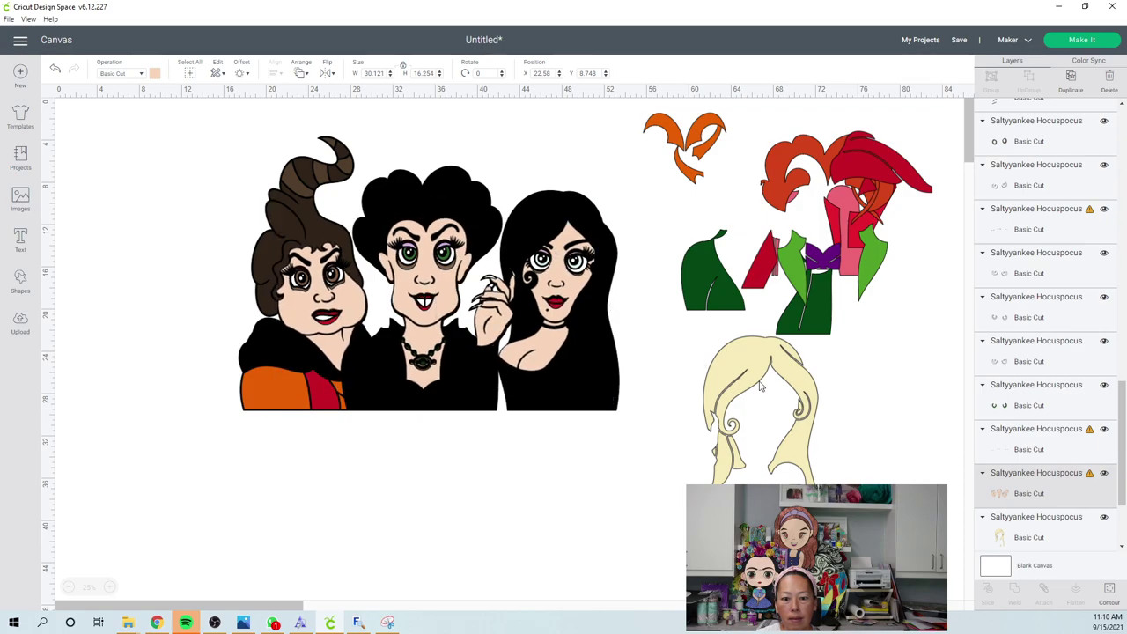
- Fit the blonde hair back over the blonde sister, and move it out to the empty area below the finished pieces
{"action": "left_click", "coordinate": [727, 335]}
{"action": "left_click_drag", "start_coordinate": [727, 334], "coordinate": [587, 236]}
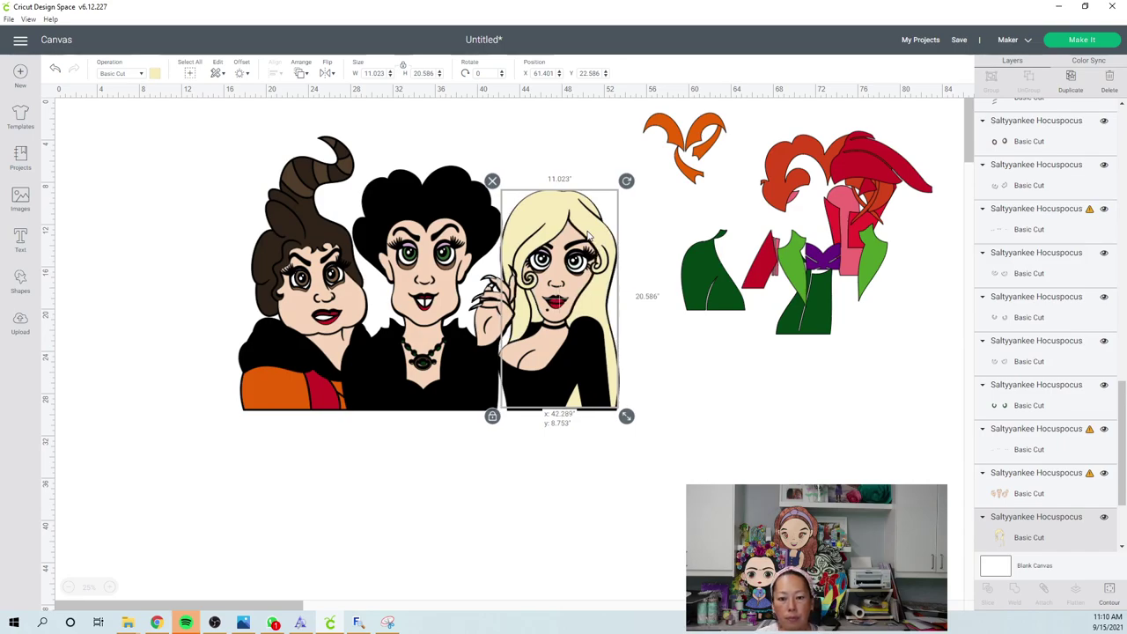
{"action": "left_click_drag", "start_coordinate": [588, 233], "coordinate": [588, 233]}
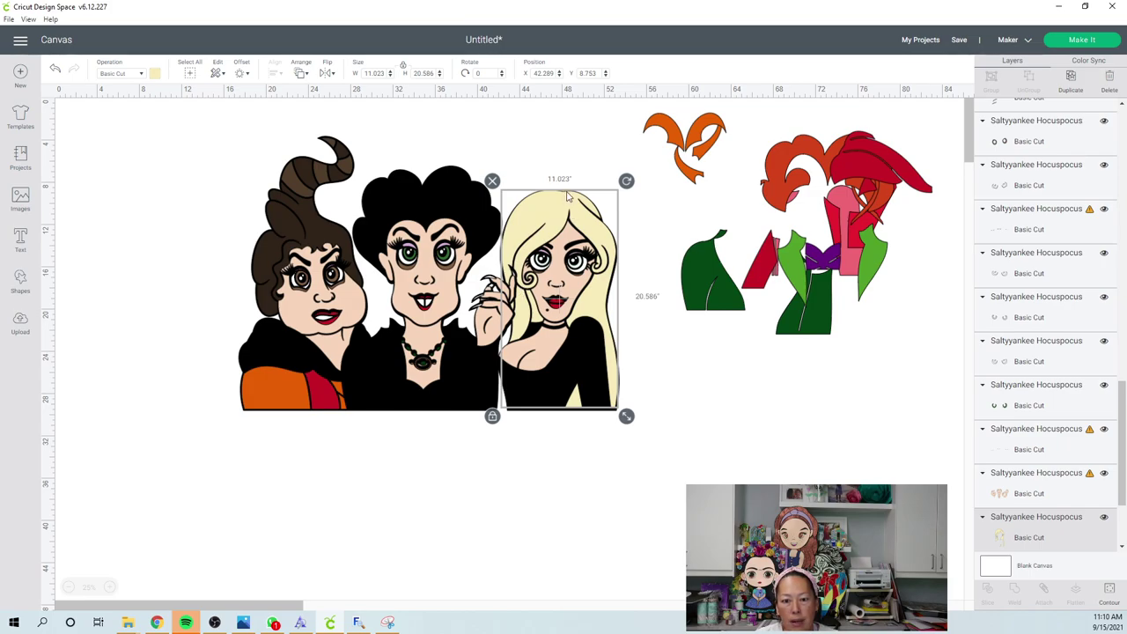
{"action": "left_click_drag", "start_coordinate": [610, 248], "coordinate": [773, 444]}
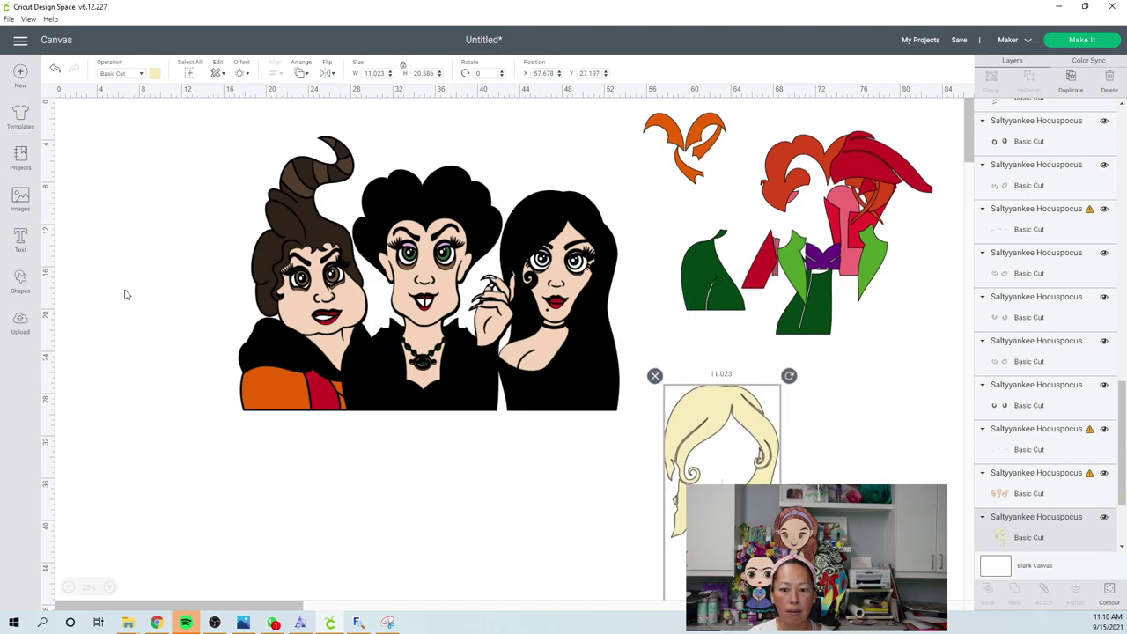
- Add a text object in the I Love Glitter font containing a single character shaped like a thin wavy line
{"action": "left_click", "coordinate": [21, 238]}
{"action": "left_click", "coordinate": [104, 103]}
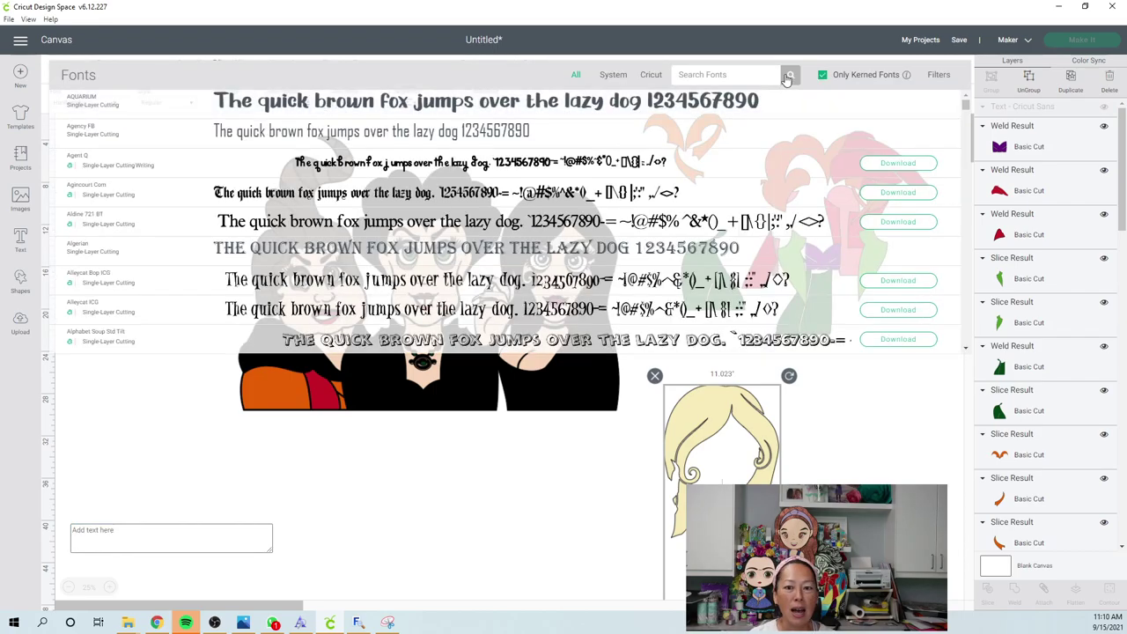
{"action": "left_click", "coordinate": [722, 74]}
{"action": "type", "text": "i love"}
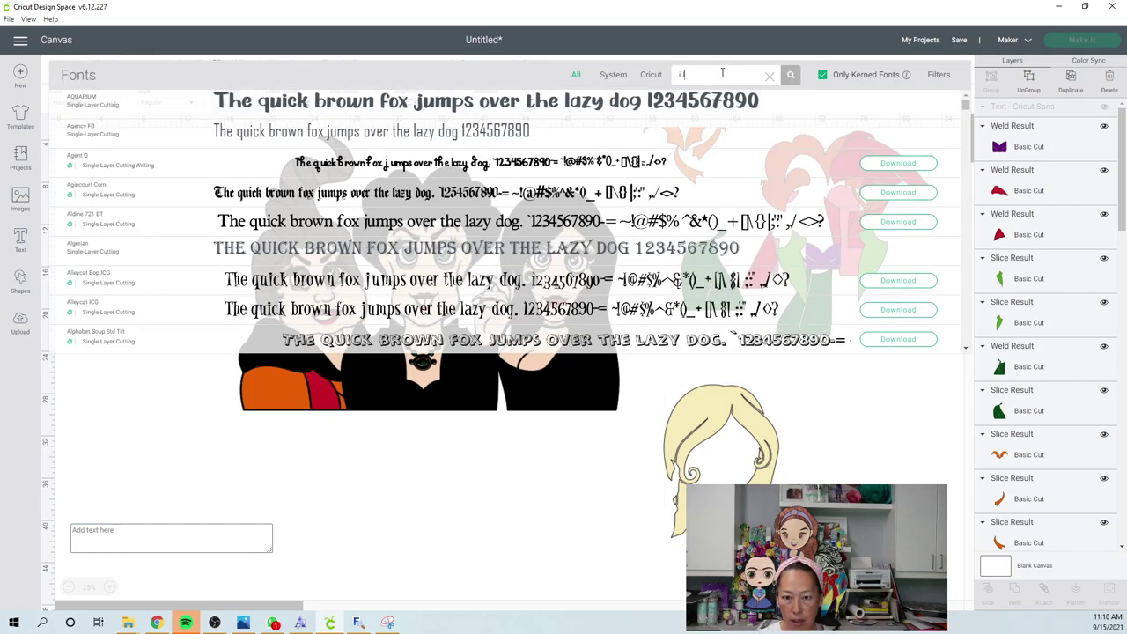
{"action": "left_click", "coordinate": [483, 102]}
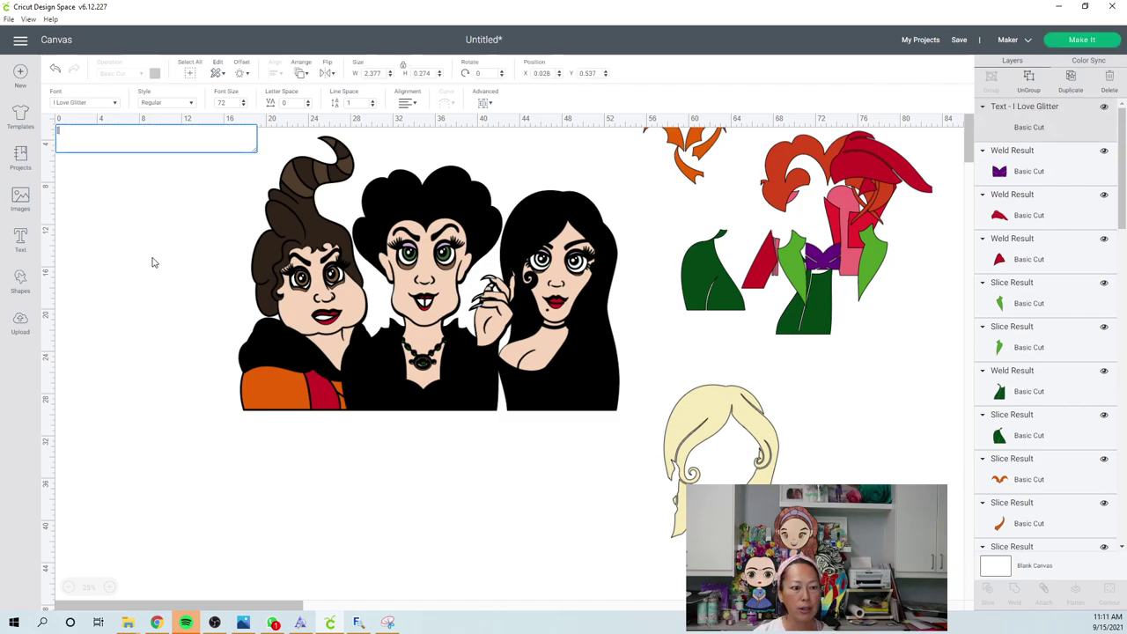
{"action": "left_click", "coordinate": [152, 261]}
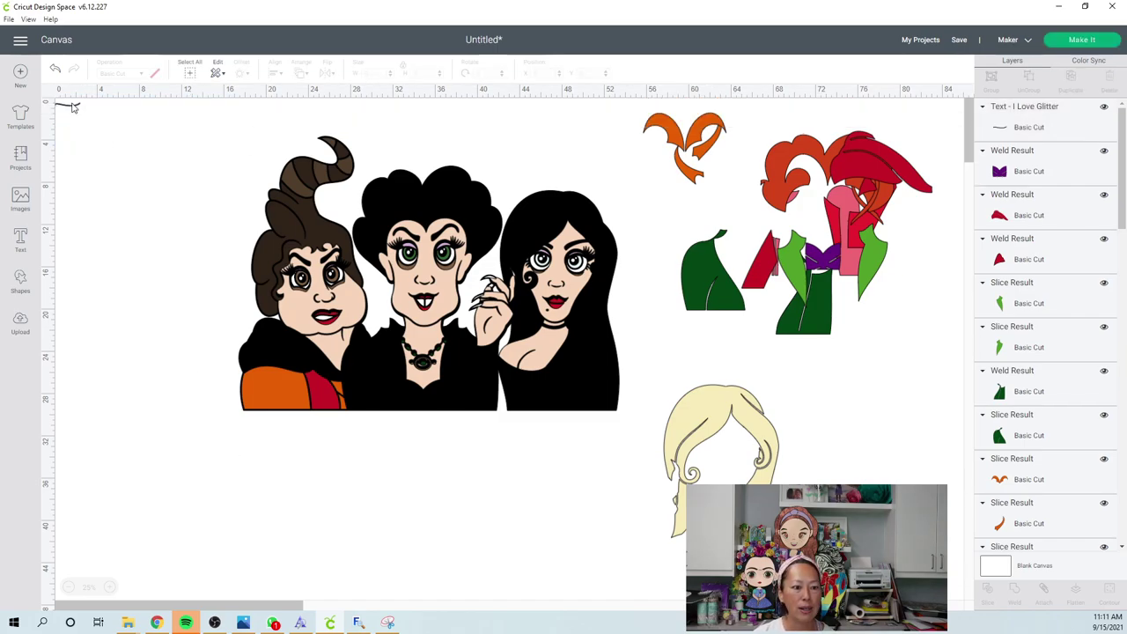
- Move the wavy line to the empty area beside the brown-haired sister and place the blonde hair around it
{"action": "left_click", "coordinate": [73, 106]}
{"action": "left_click", "coordinate": [79, 173]}
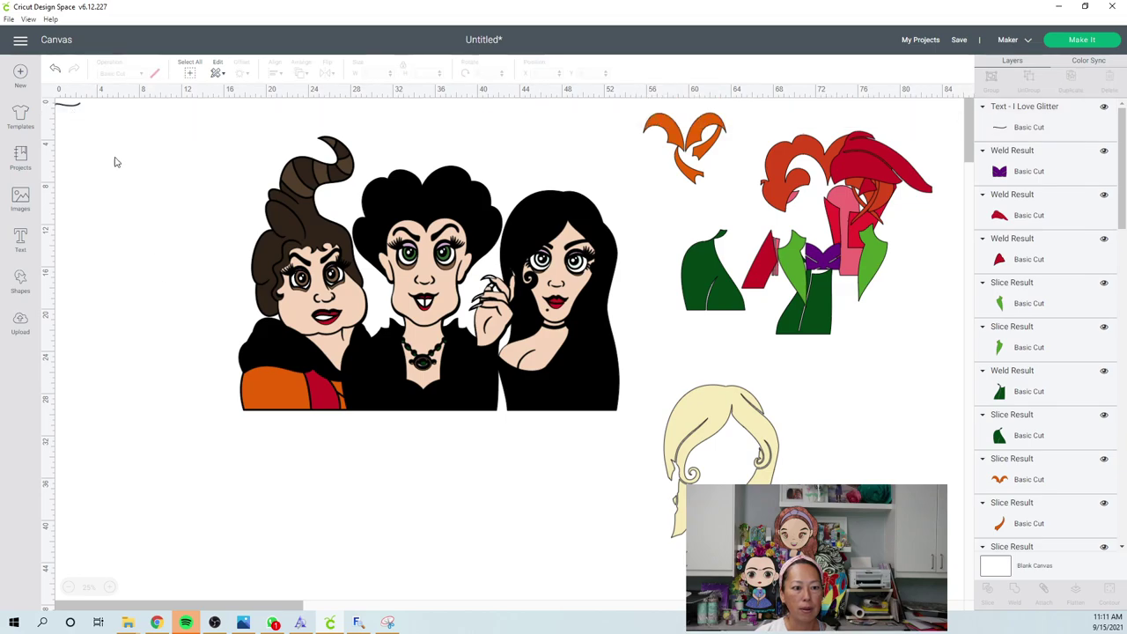
{"action": "left_click_drag", "start_coordinate": [69, 104], "coordinate": [193, 324]}
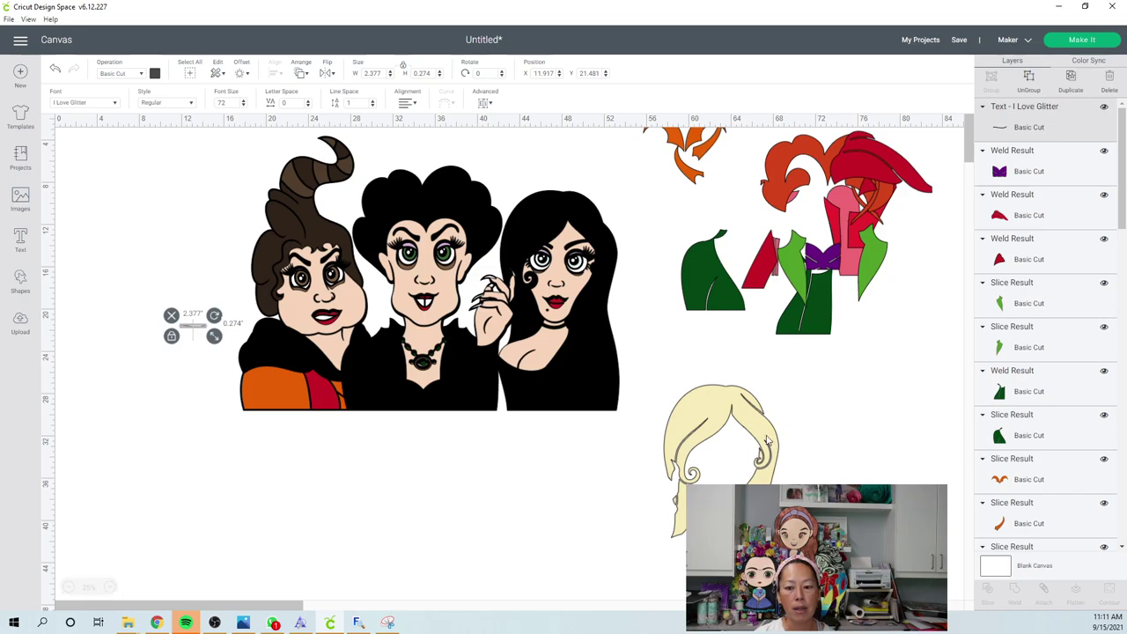
{"action": "left_click_drag", "start_coordinate": [724, 428], "coordinate": [177, 279]}
{"action": "left_click", "coordinate": [158, 499]}
{"action": "left_click", "coordinate": [141, 353]}
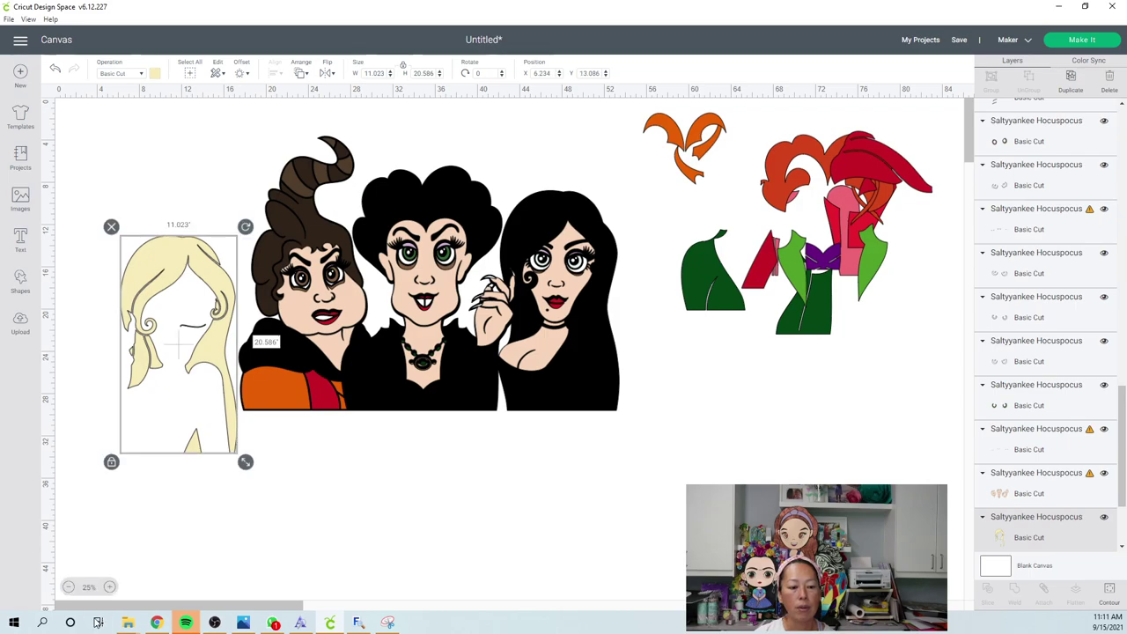
- Move the blonde hair one level backward in the layer order and select the wavy line inside it
{"action": "left_click", "coordinate": [110, 587]}
{"action": "left_click", "coordinate": [109, 587]}
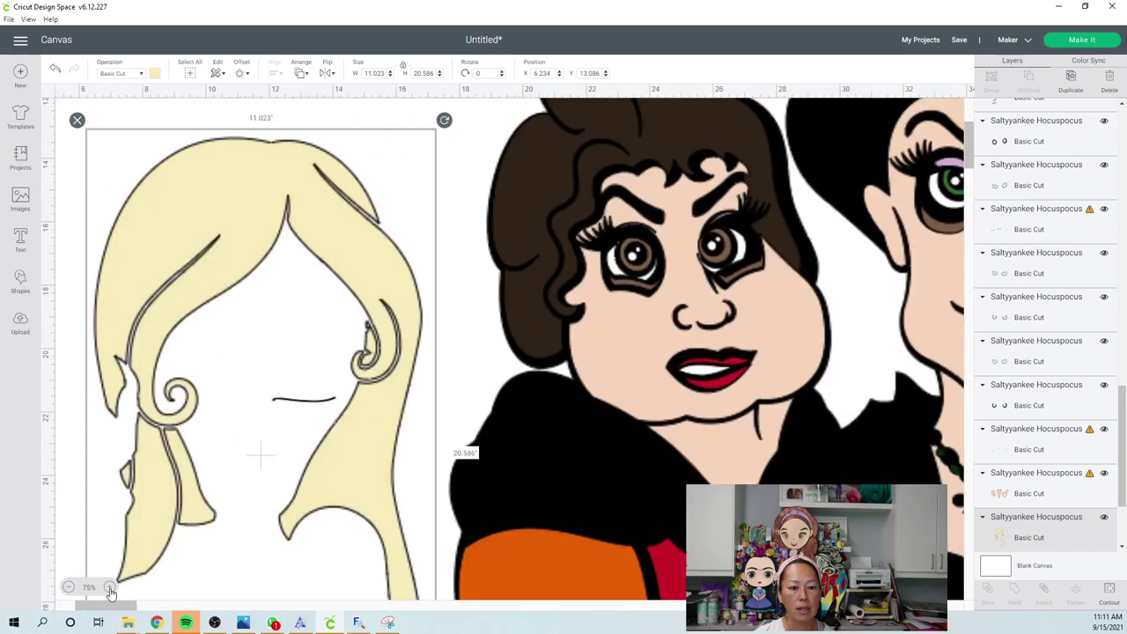
{"action": "left_click", "coordinate": [111, 589]}
{"action": "left_click", "coordinate": [415, 508]}
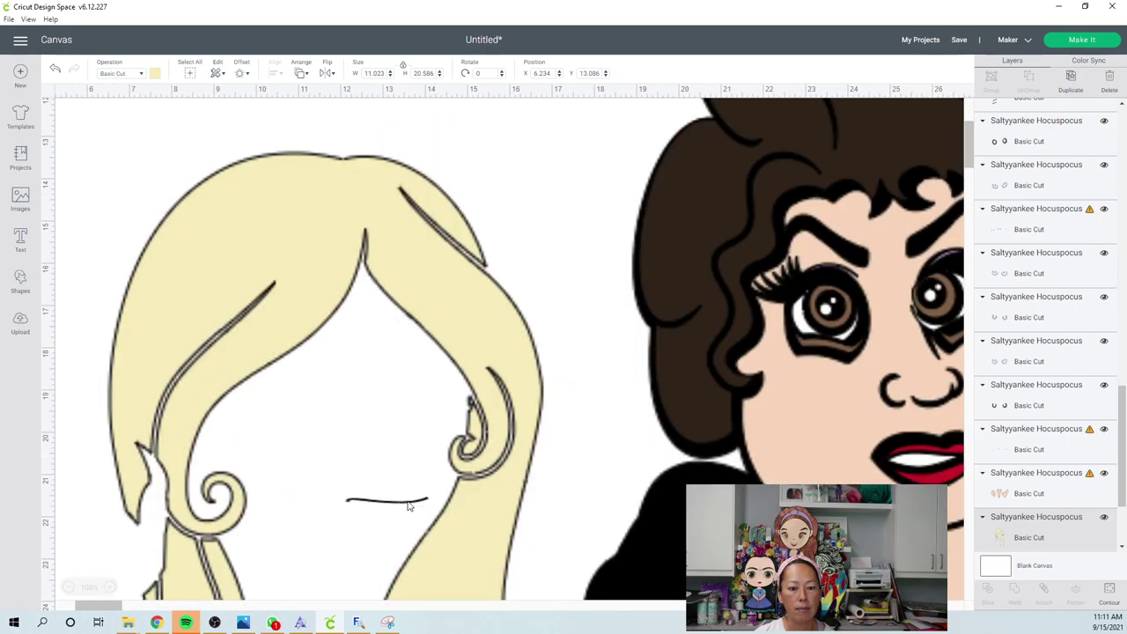
{"action": "left_click", "coordinate": [407, 506]}
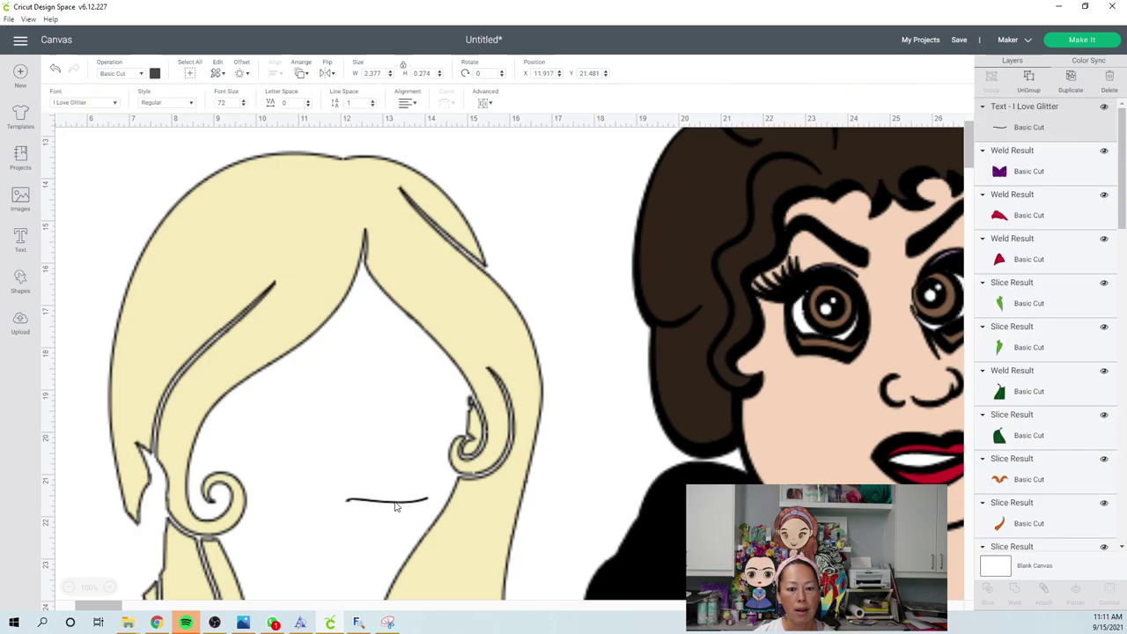
{"action": "left_click", "coordinate": [408, 256]}
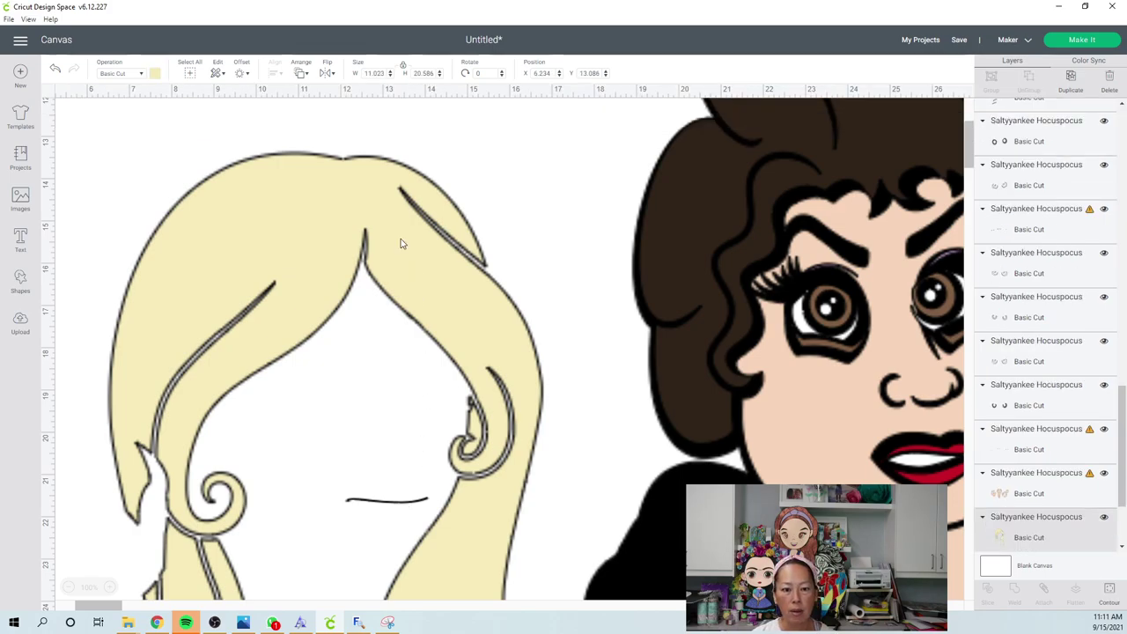
{"action": "left_click", "coordinate": [300, 75]}
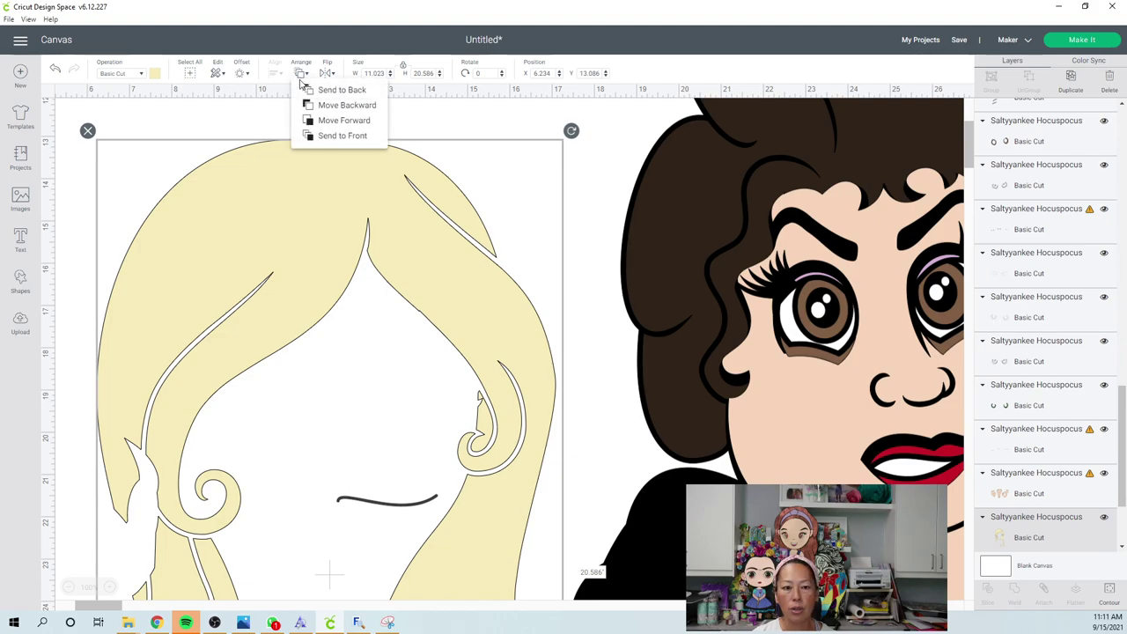
{"action": "left_click", "coordinate": [308, 105]}
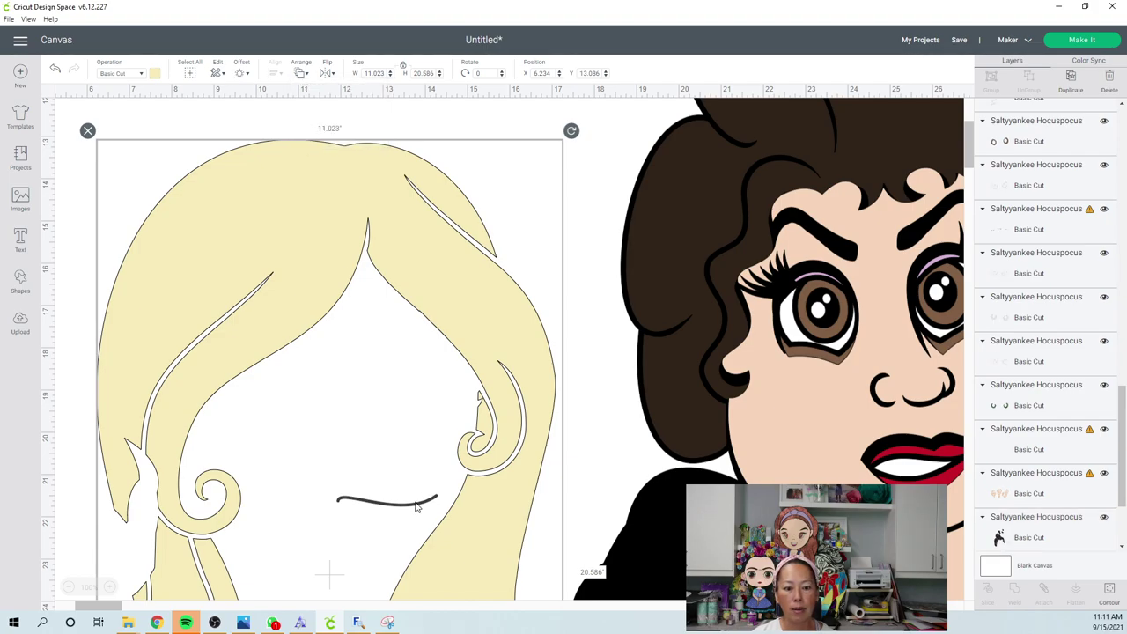
{"action": "left_click", "coordinate": [418, 507]}
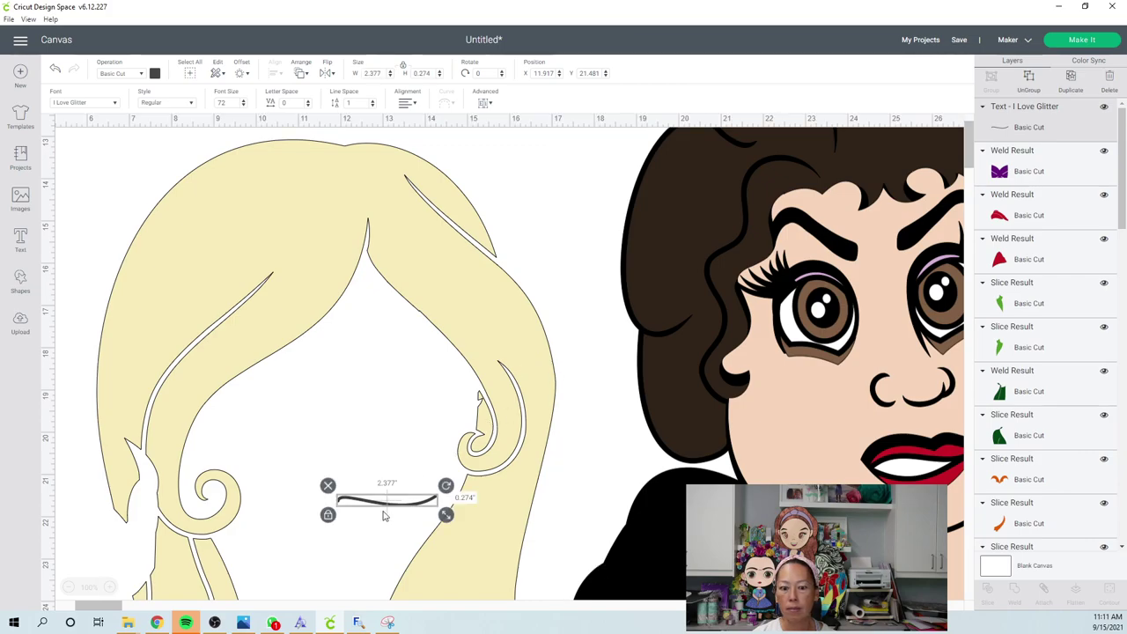
- Enlarge the curved stroke to about 4.9 inches long and rotate it nearly vertical, to about 265 degrees, over the blonde hair
{"action": "left_click_drag", "start_coordinate": [401, 506], "coordinate": [358, 361]}
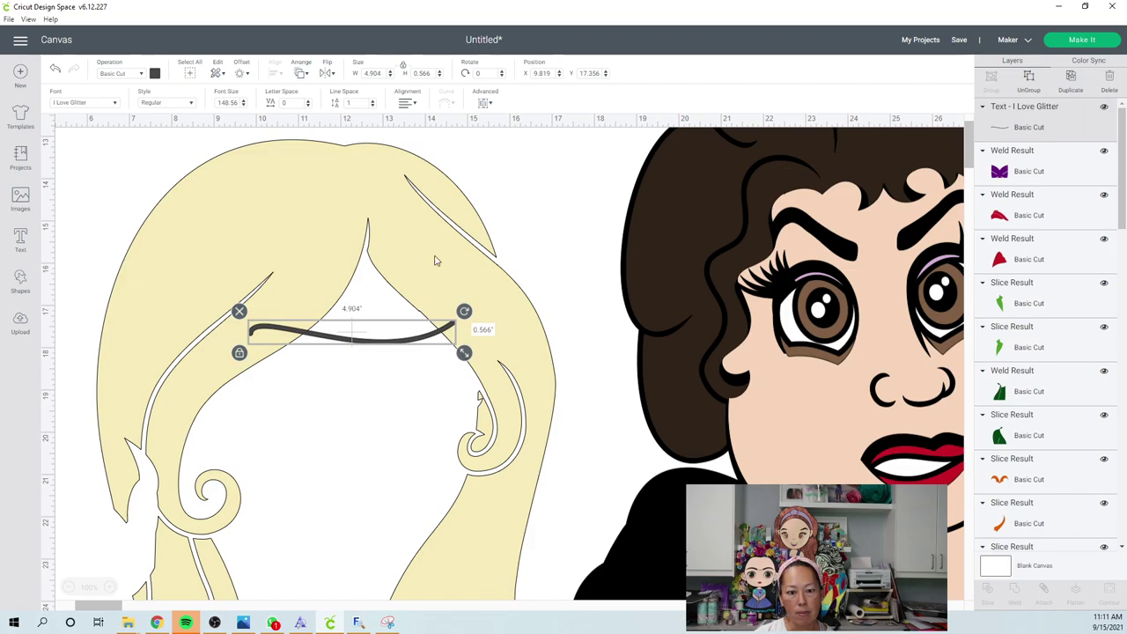
{"action": "left_click_drag", "start_coordinate": [358, 346], "coordinate": [324, 289]}
{"action": "left_click_drag", "start_coordinate": [407, 246], "coordinate": [269, 167]}
{"action": "left_click", "coordinate": [349, 244]}
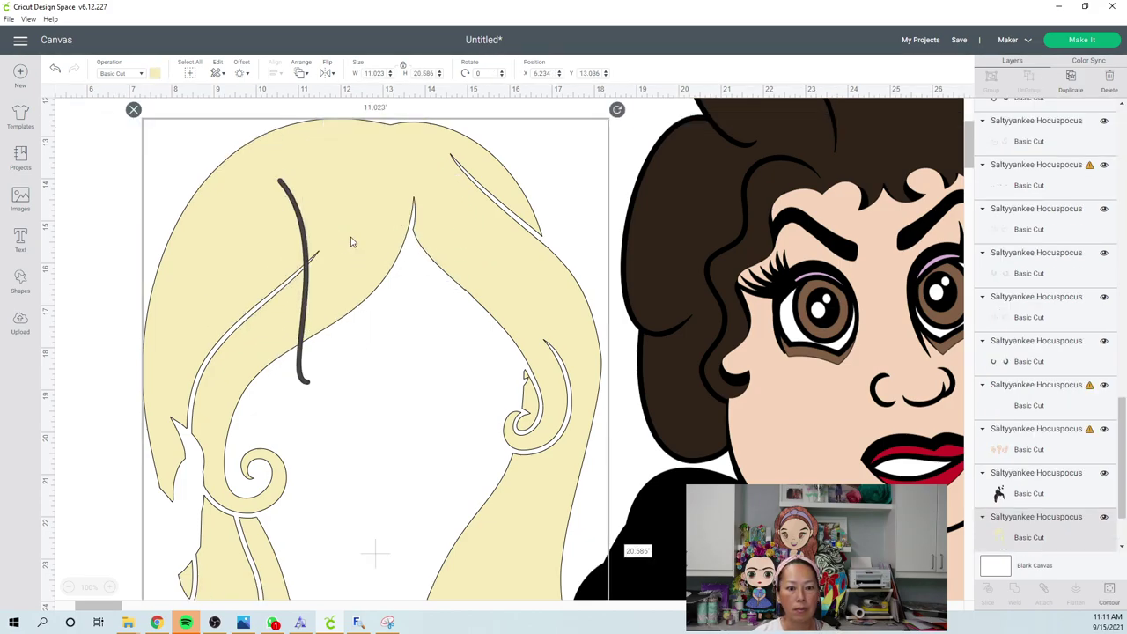
- Reposition the blonde hair and place the curved stroke over its centre parting, from the crown past the parting's tip
{"action": "left_click_drag", "start_coordinate": [297, 286], "coordinate": [320, 288]}
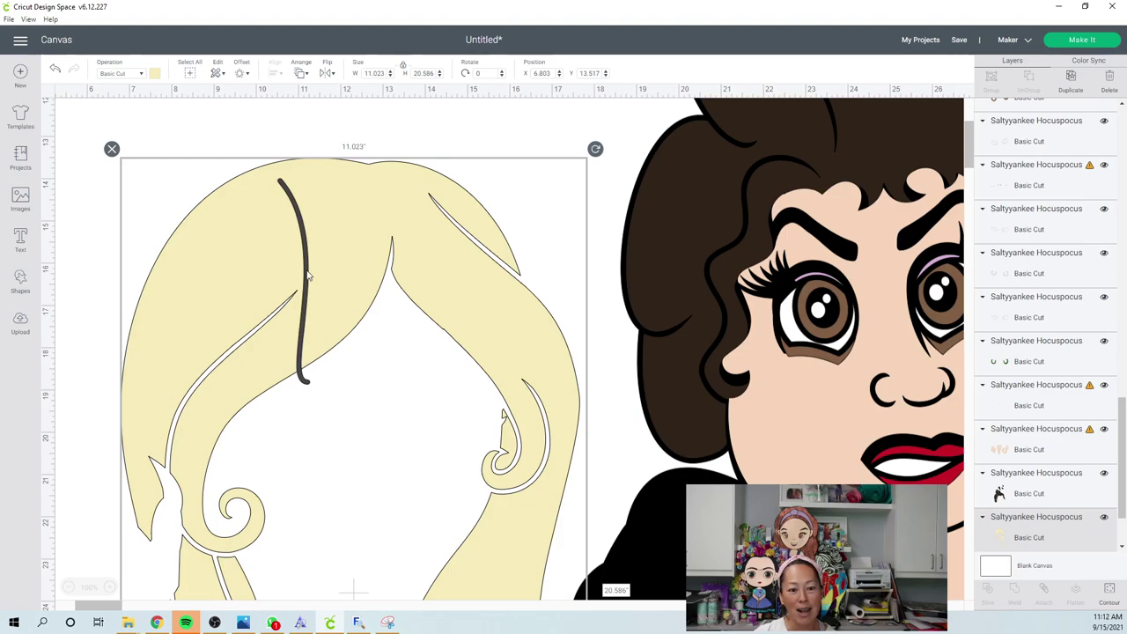
{"action": "left_click", "coordinate": [319, 150]}
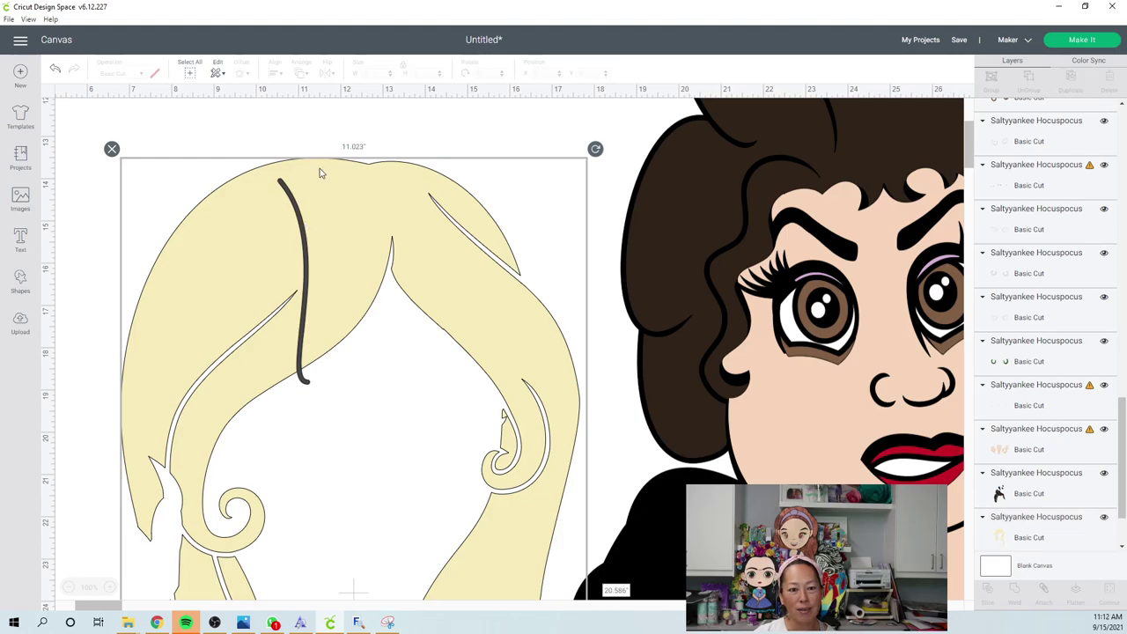
{"action": "left_click", "coordinate": [300, 218]}
{"action": "left_click_drag", "start_coordinate": [300, 217], "coordinate": [384, 196]}
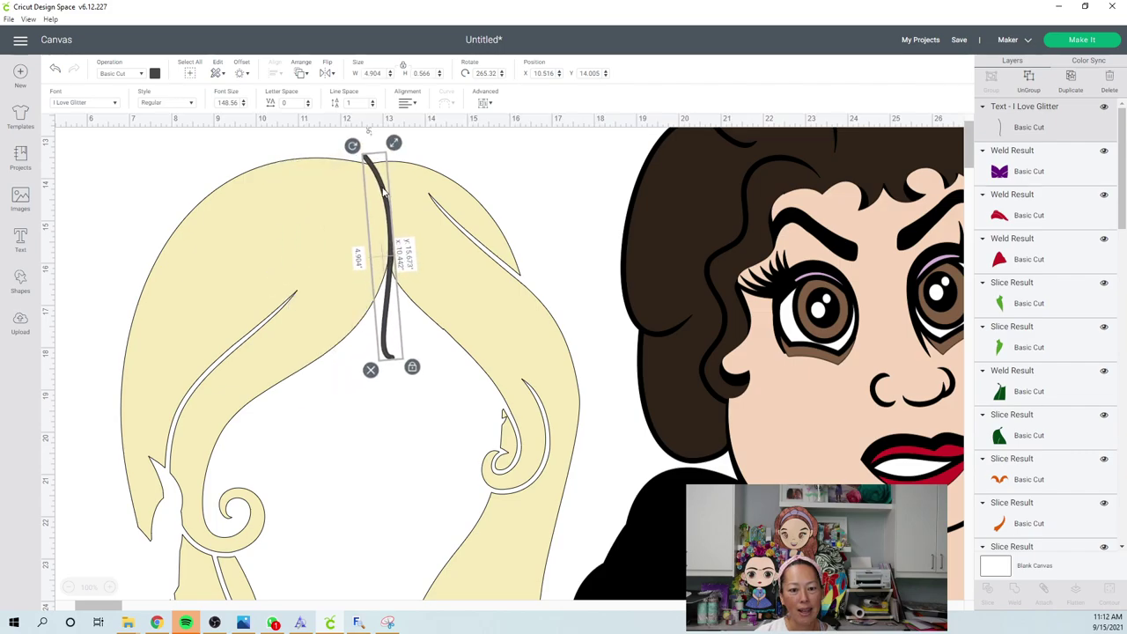
- Slice the blonde hair shape with the curved stroke along the centre parting
{"action": "left_click", "coordinate": [380, 440]}
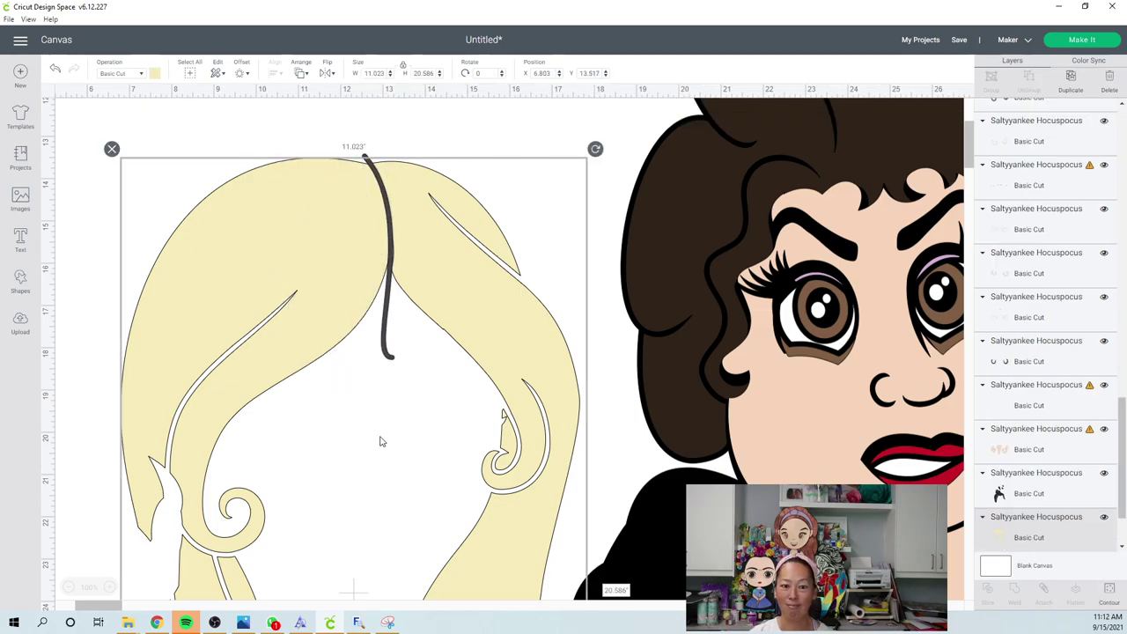
{"action": "left_click", "coordinate": [243, 117]}
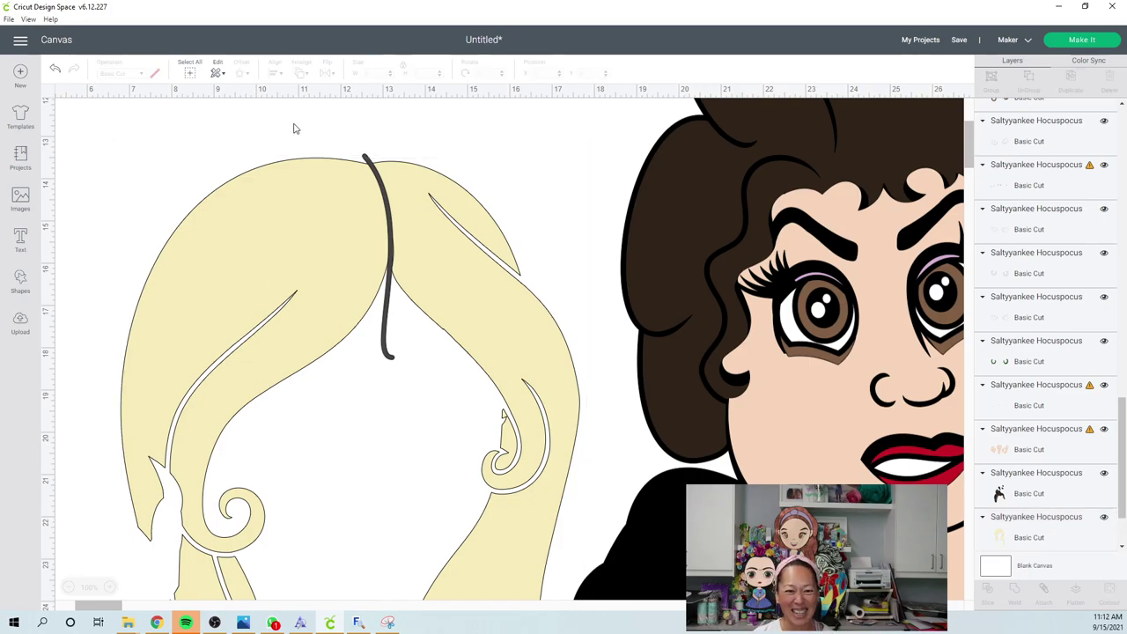
{"action": "left_click_drag", "start_coordinate": [307, 121], "coordinate": [390, 170]}
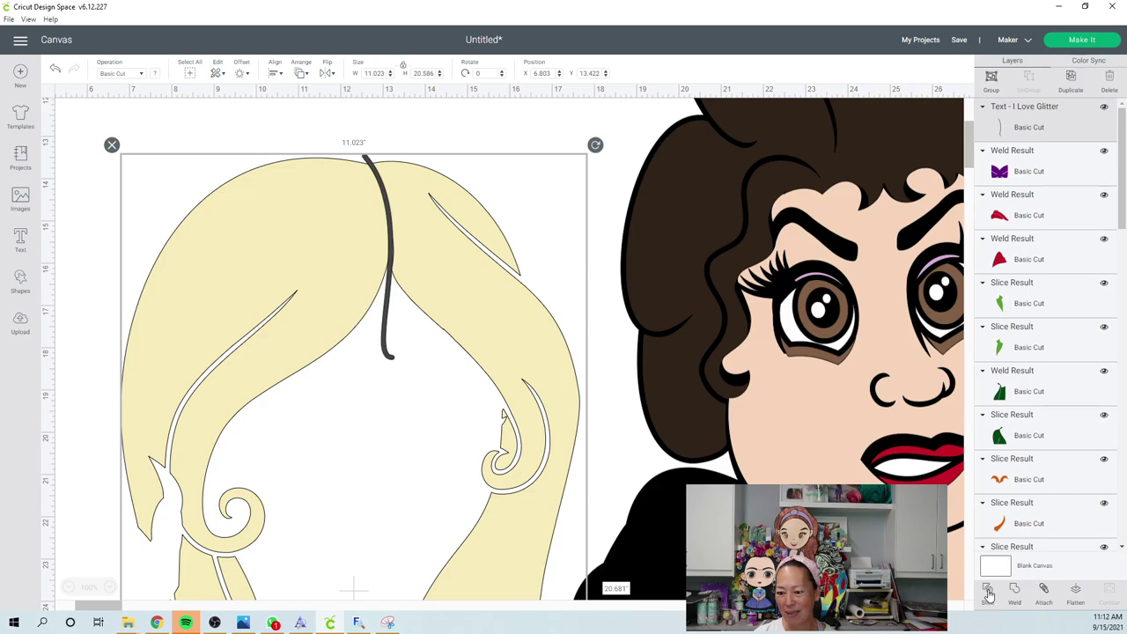
{"action": "left_click", "coordinate": [352, 585]}
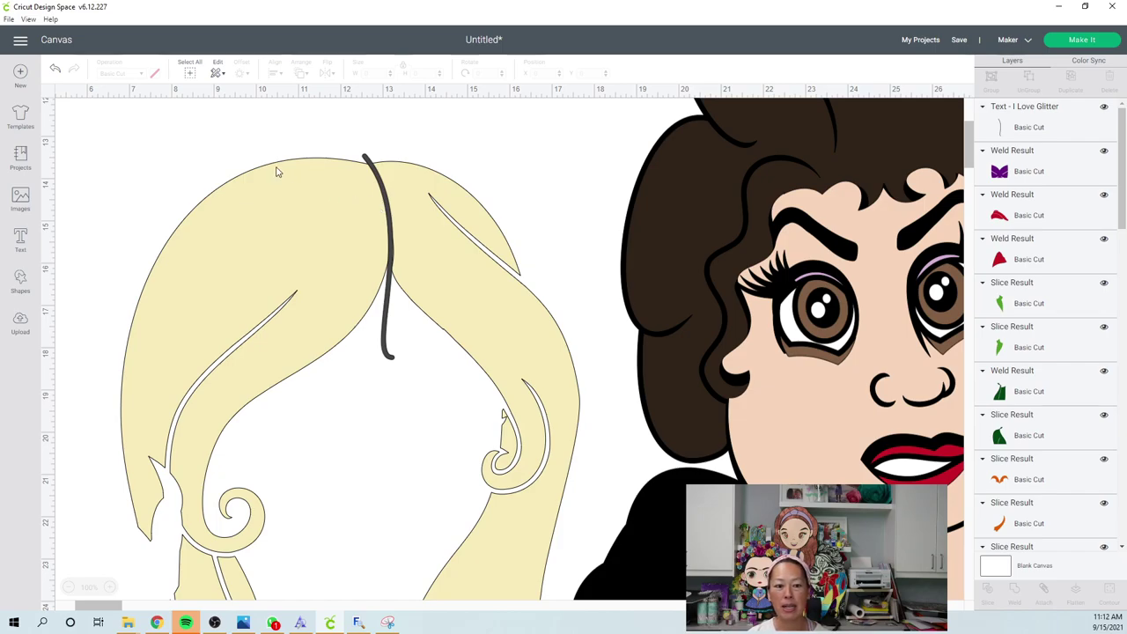
{"action": "left_click", "coordinate": [347, 222]}
{"action": "key", "text": "Delete"}
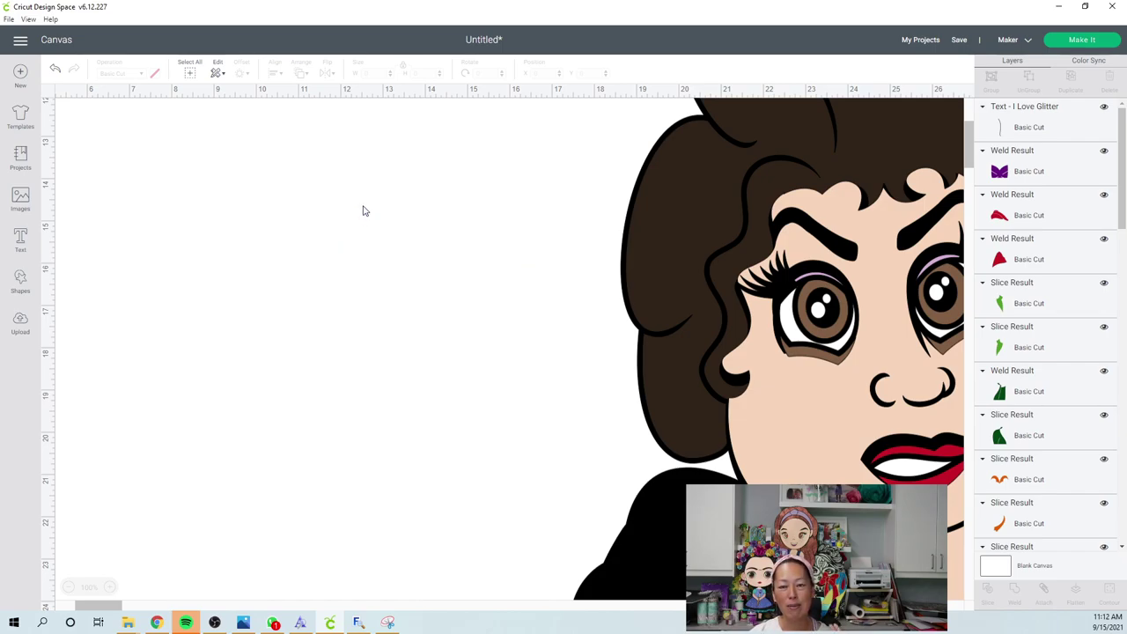
{"action": "key", "text": "ctrl+z"}
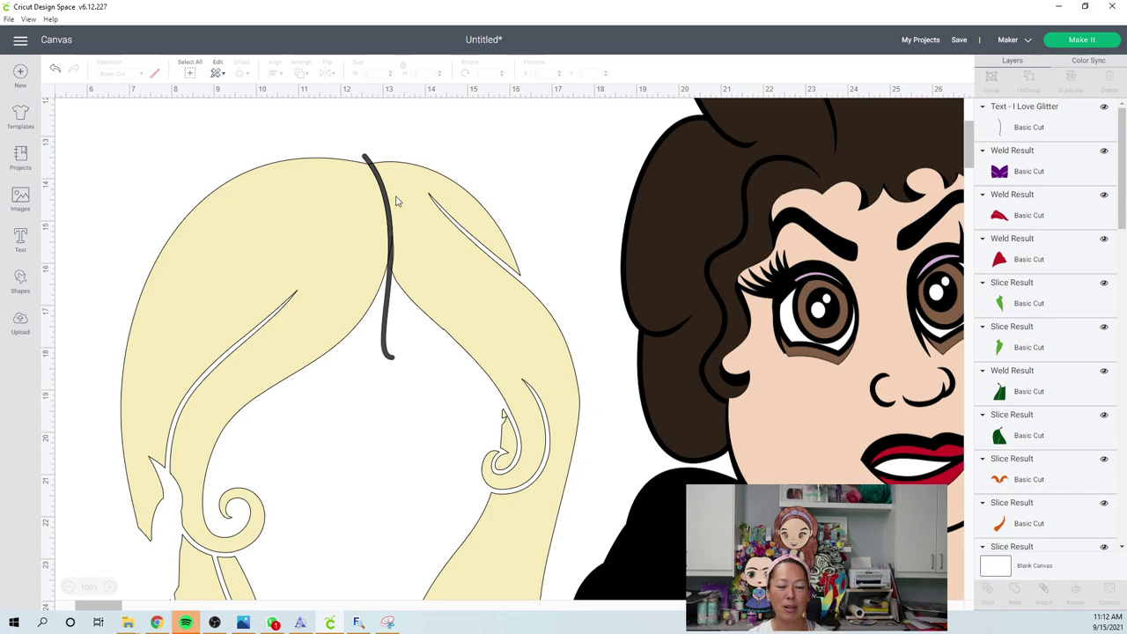
- Delete the leftover black stroke pieces from the slice at the hair's parting
{"action": "left_click", "coordinate": [385, 207]}
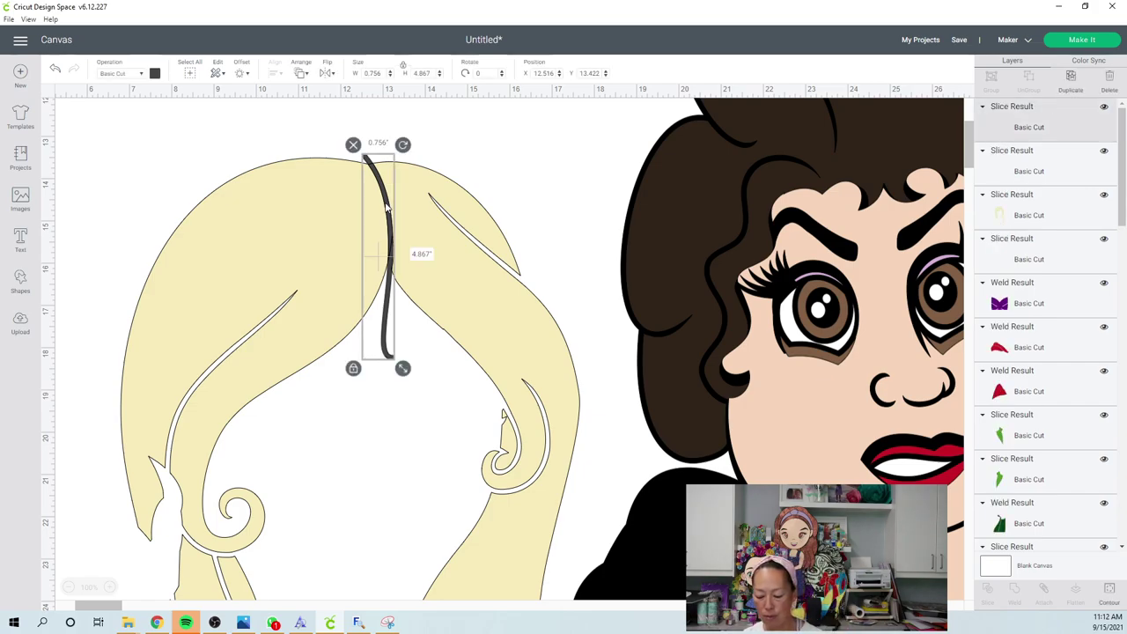
{"action": "key", "text": "ctrl+z"}
{"action": "left_click", "coordinate": [385, 207]}
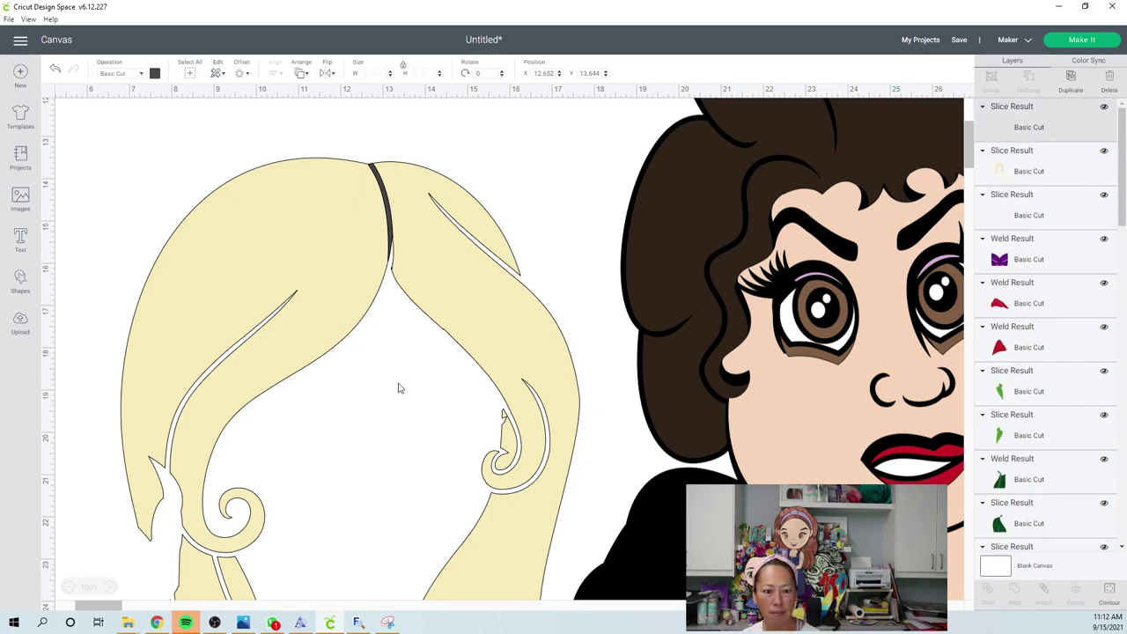
{"action": "left_click_drag", "start_coordinate": [385, 211], "coordinate": [390, 388]}
{"action": "key", "text": "Delete"}
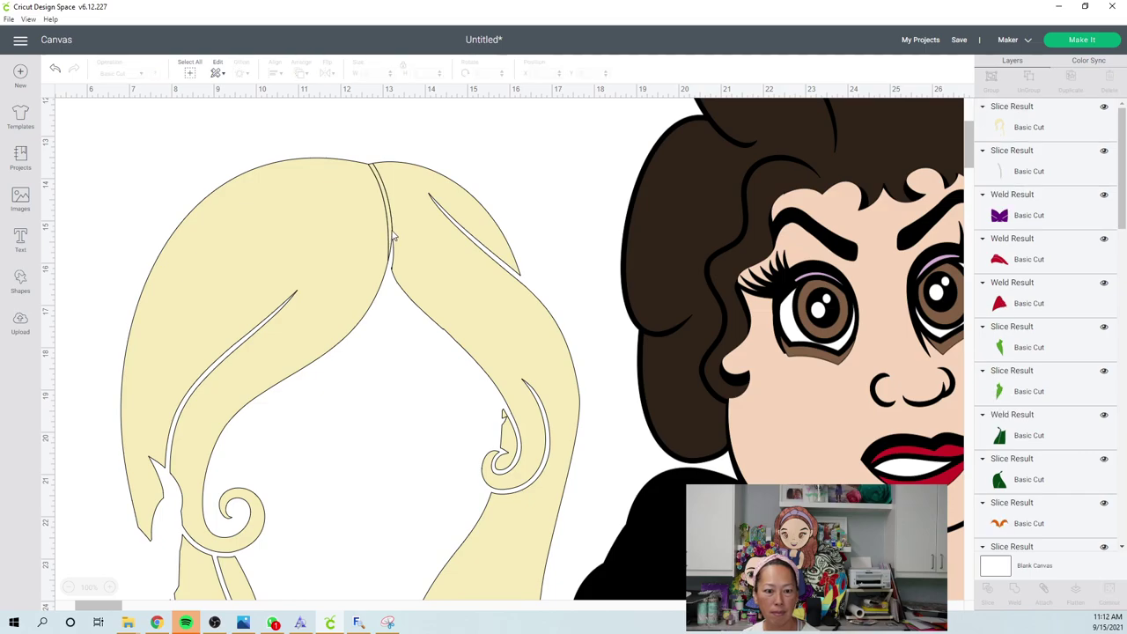
- Move the sliced hair down off its parting offcut and delete the narrow blonde sliver
{"action": "left_click", "coordinate": [393, 236]}
{"action": "left_click_drag", "start_coordinate": [394, 236], "coordinate": [399, 383]}
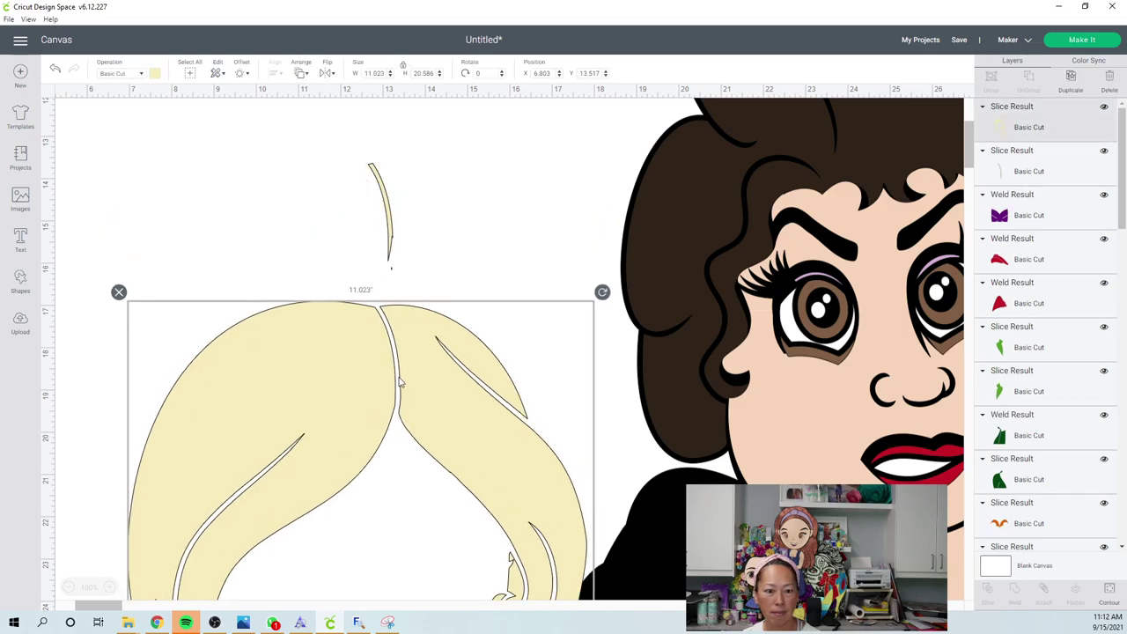
{"action": "left_click", "coordinate": [389, 215]}
{"action": "key", "text": "Delete"}
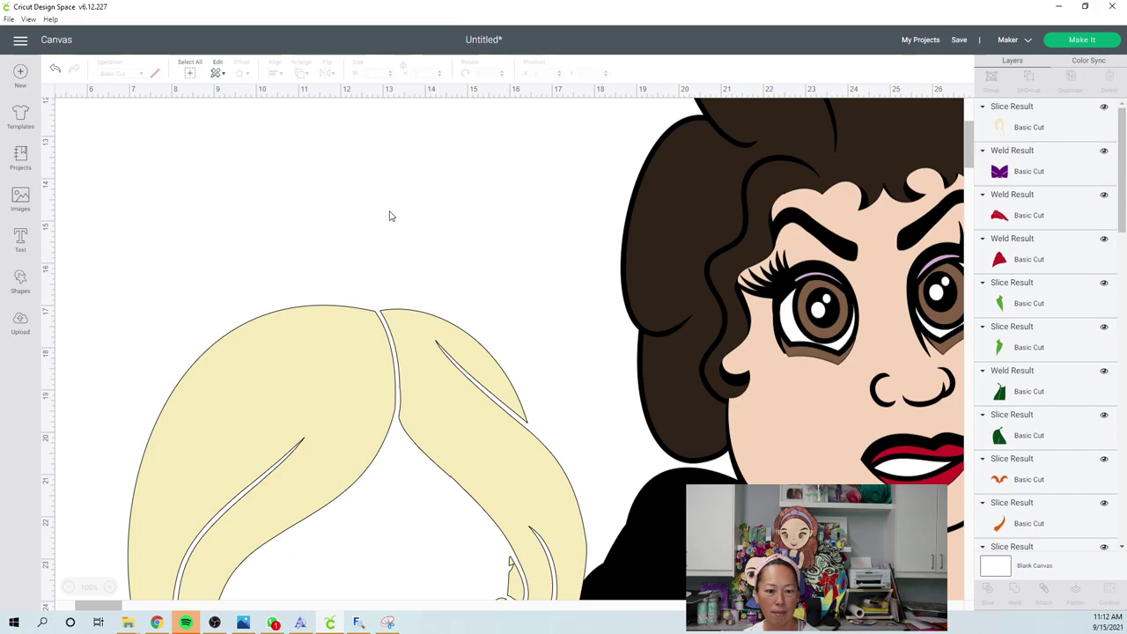
- Move the sliced hair back up and position it beside the witch characters
{"action": "left_click_drag", "start_coordinate": [383, 432], "coordinate": [361, 270]}
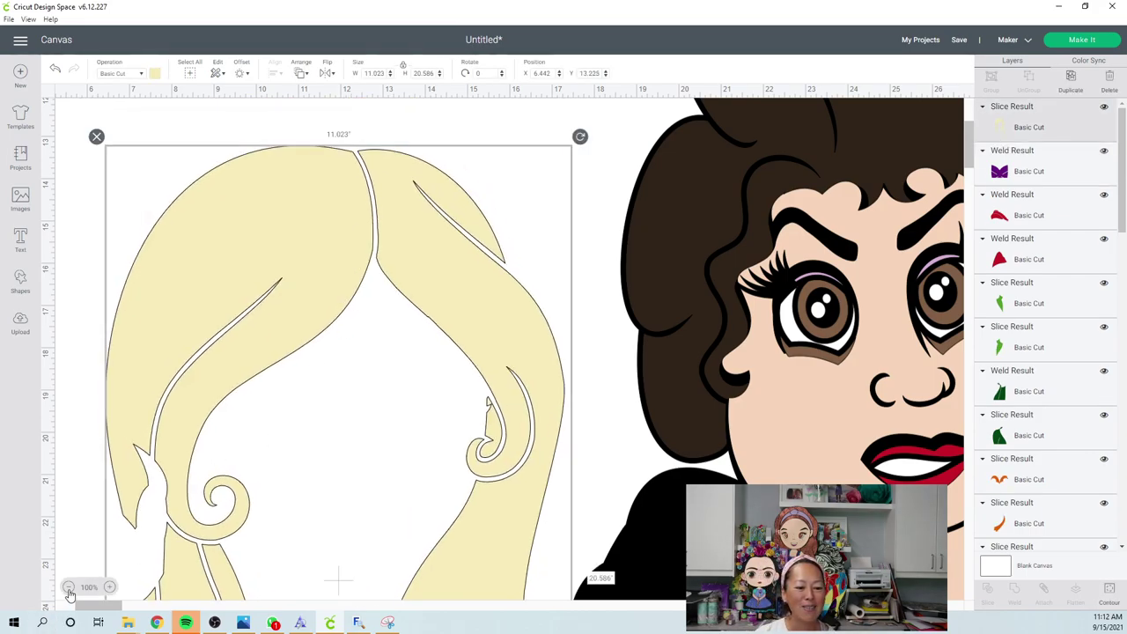
{"action": "left_click", "coordinate": [69, 588]}
{"action": "left_click", "coordinate": [69, 588]}
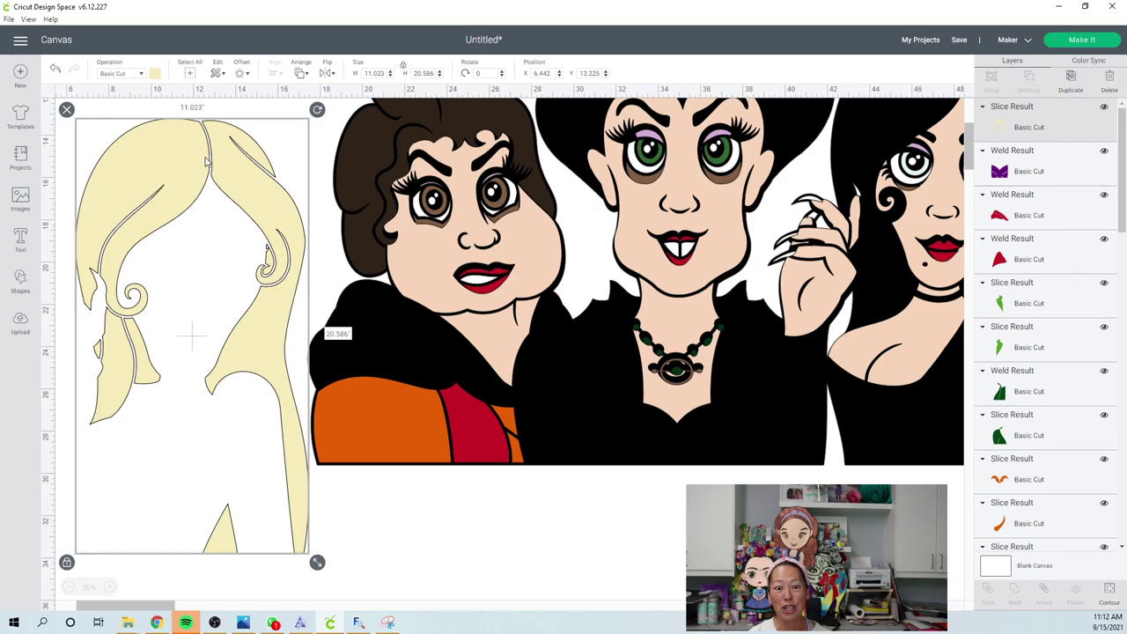
{"action": "left_click_drag", "start_coordinate": [204, 161], "coordinate": [233, 190]}
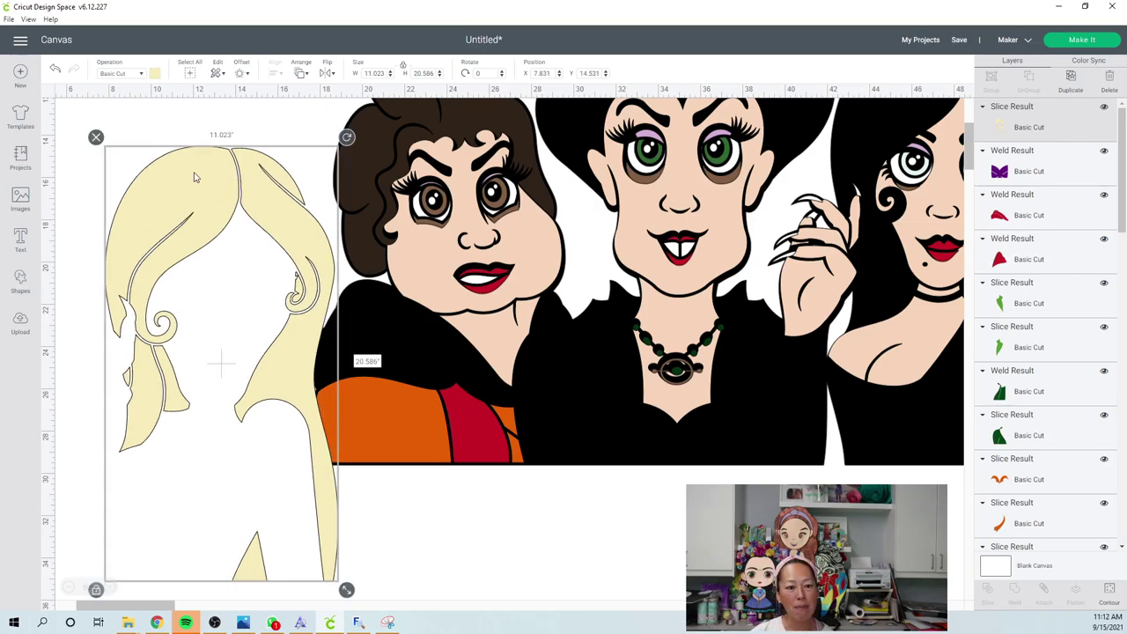
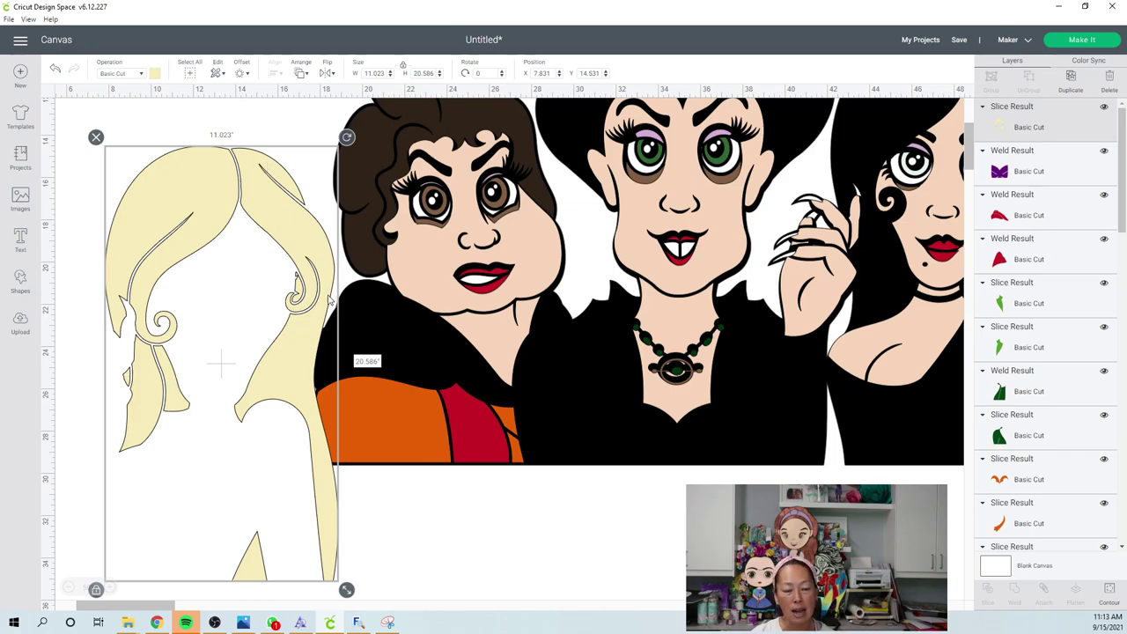
{"action": "left_click_drag", "start_coordinate": [296, 204], "coordinate": [310, 182]}
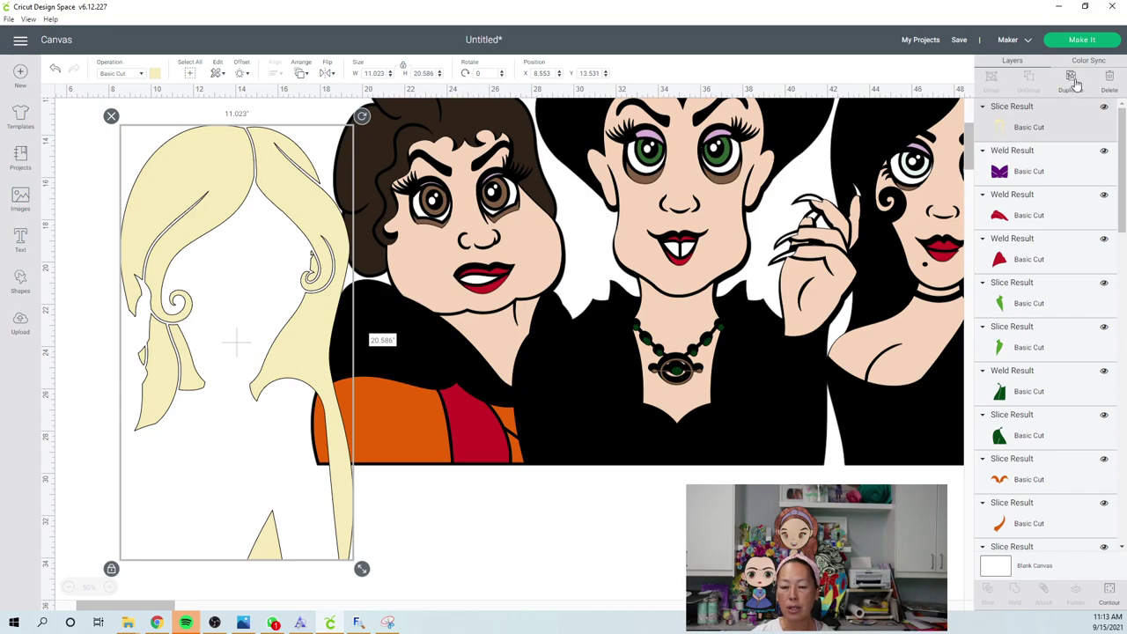
- Duplicate the hair and hide the copy's right half, small curl piece and triangle contours, keeping only the left section
{"action": "key", "text": "ctrl+d"}
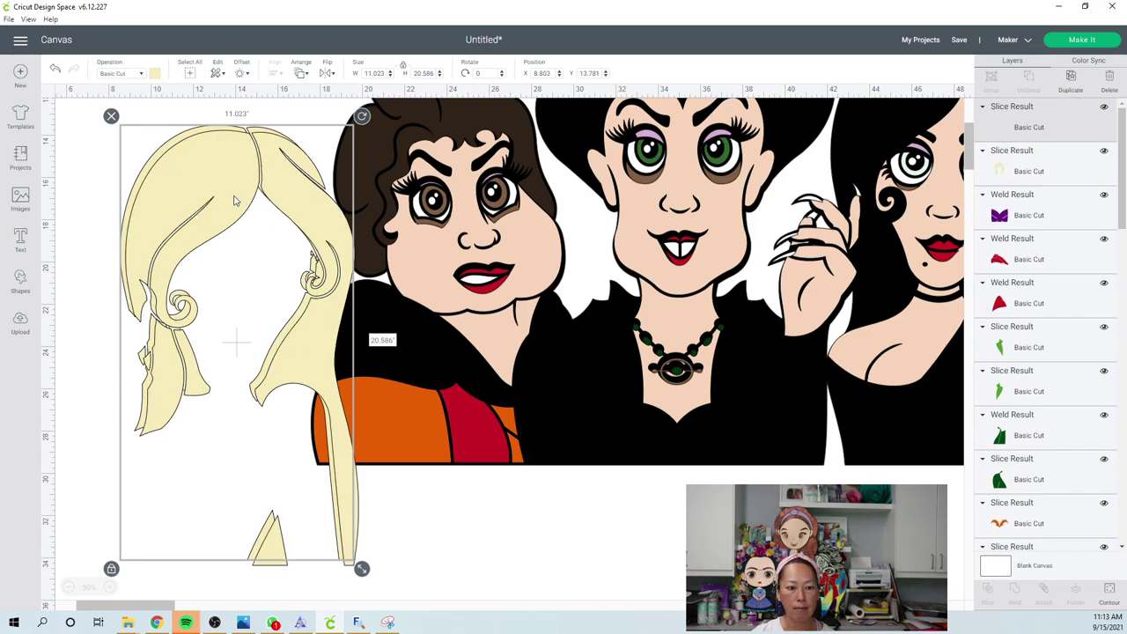
{"action": "left_click_drag", "start_coordinate": [312, 203], "coordinate": [316, 289]}
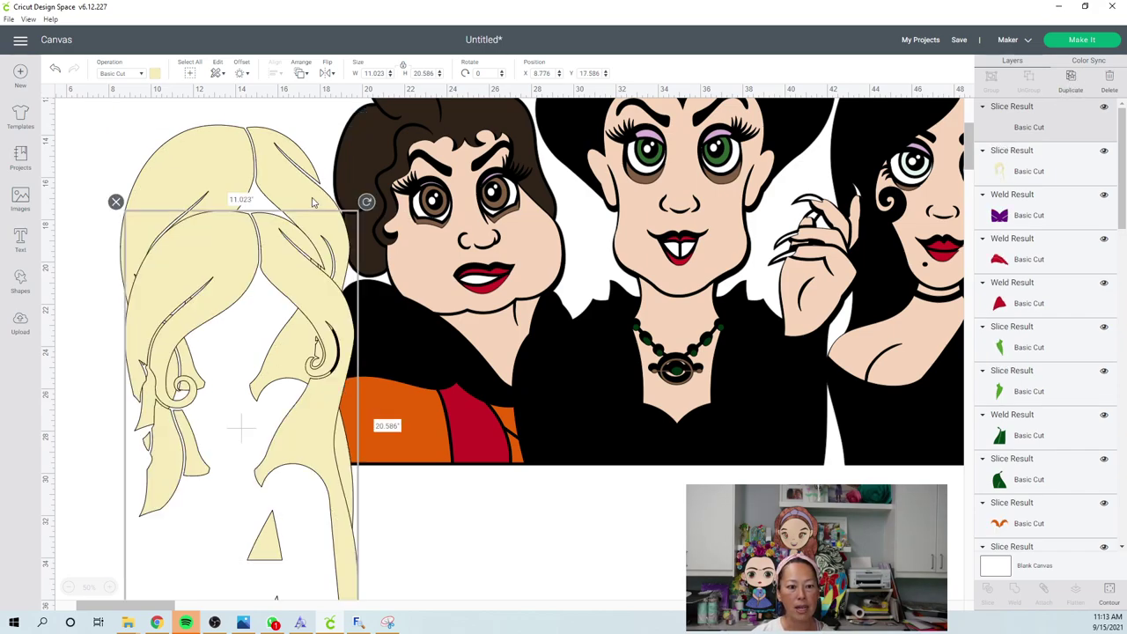
{"action": "left_click", "coordinate": [1108, 589]}
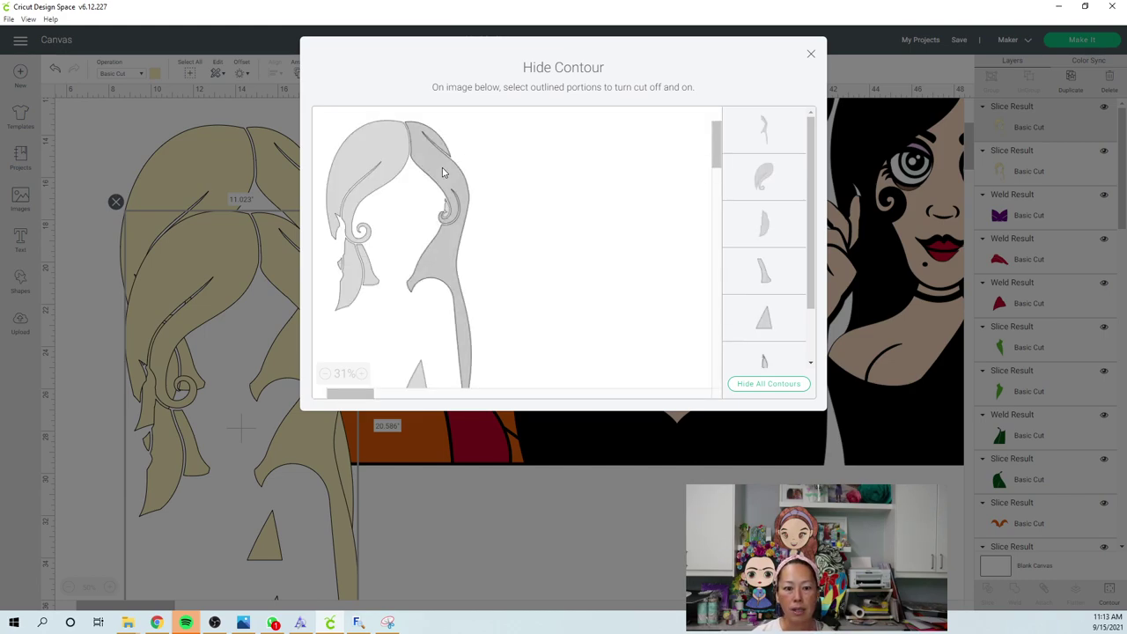
{"action": "left_click", "coordinate": [445, 173]}
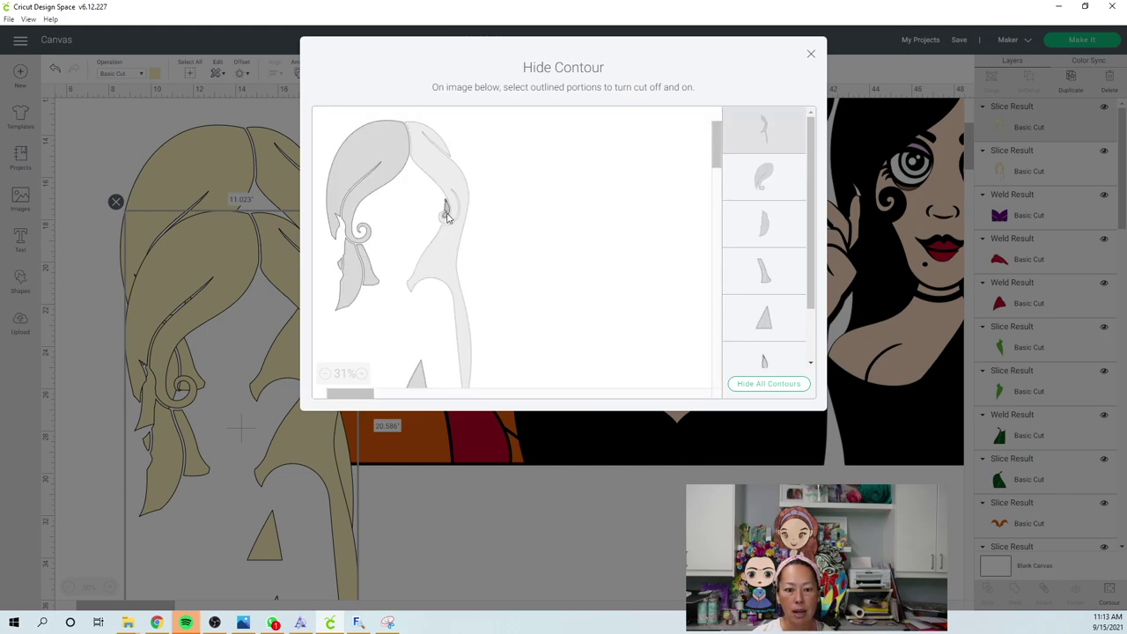
{"action": "left_click", "coordinate": [446, 217]}
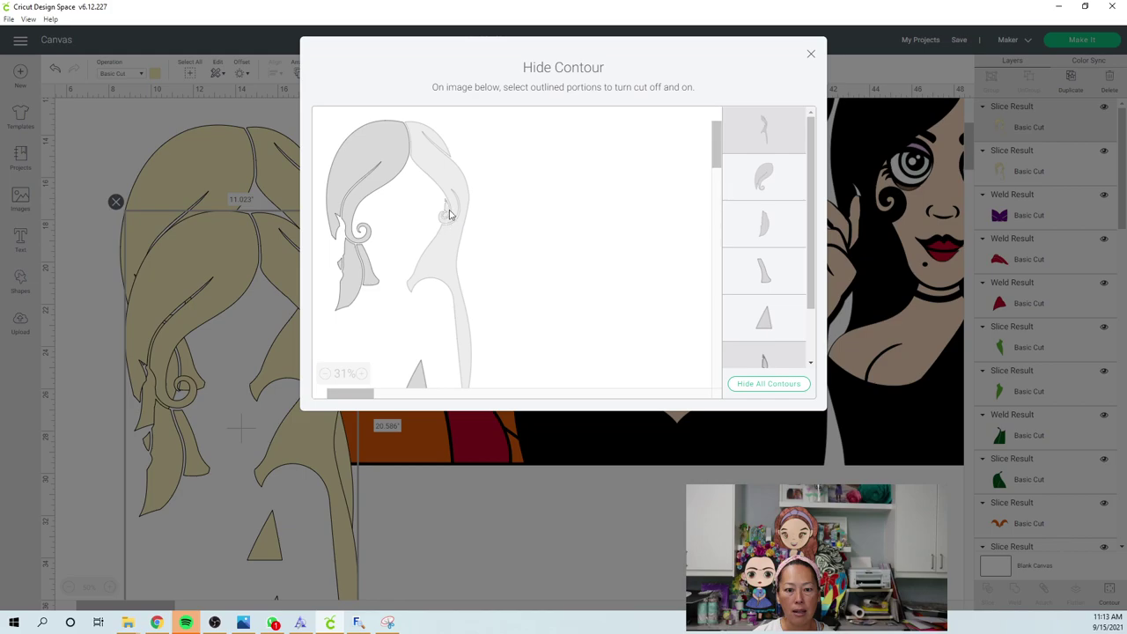
{"action": "left_click", "coordinate": [417, 377]}
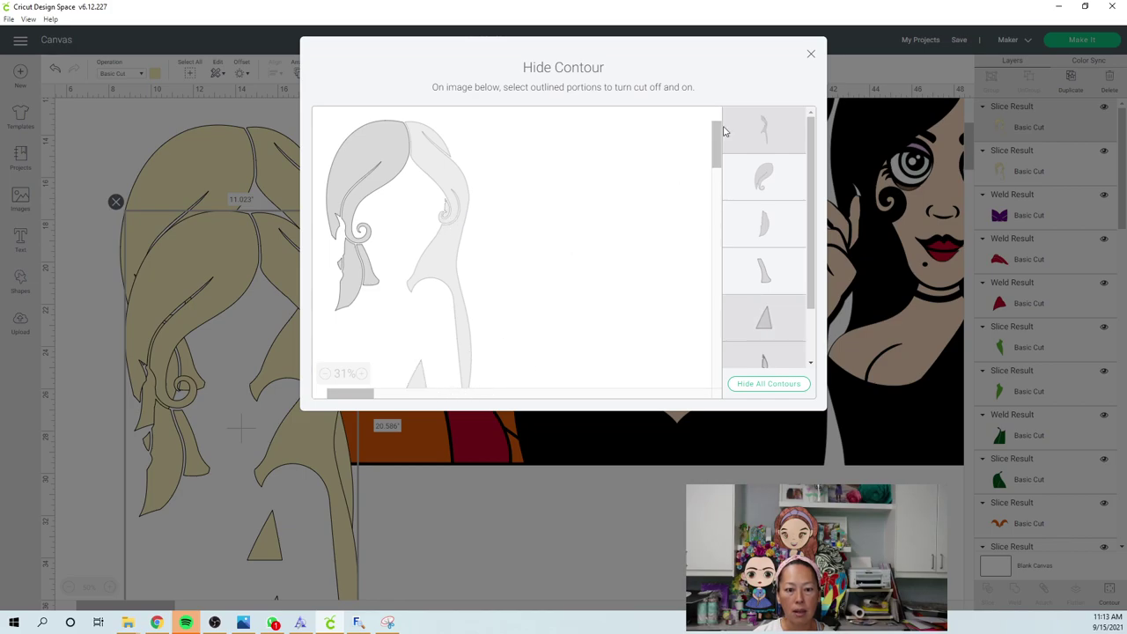
{"action": "left_click", "coordinate": [812, 56]}
- Move the left hair section over the middle of the artwork, duplicate it and place the copy to its right
{"action": "left_click_drag", "start_coordinate": [209, 268], "coordinate": [600, 427]}
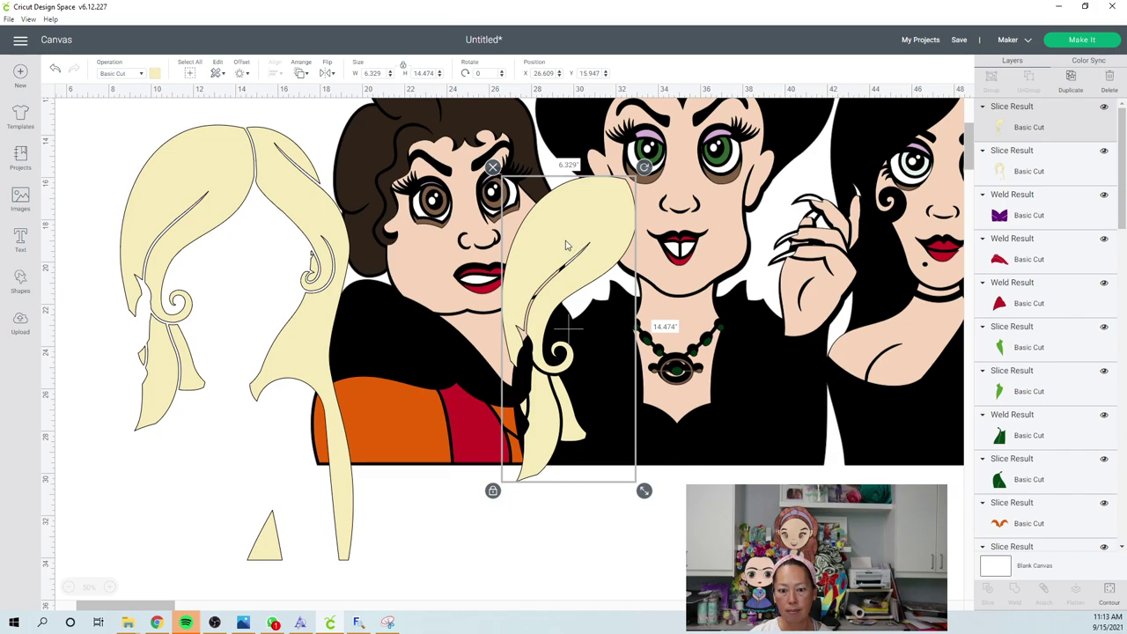
{"action": "key", "text": "ctrl+d"}
{"action": "left_click_drag", "start_coordinate": [781, 268], "coordinate": [779, 266]}
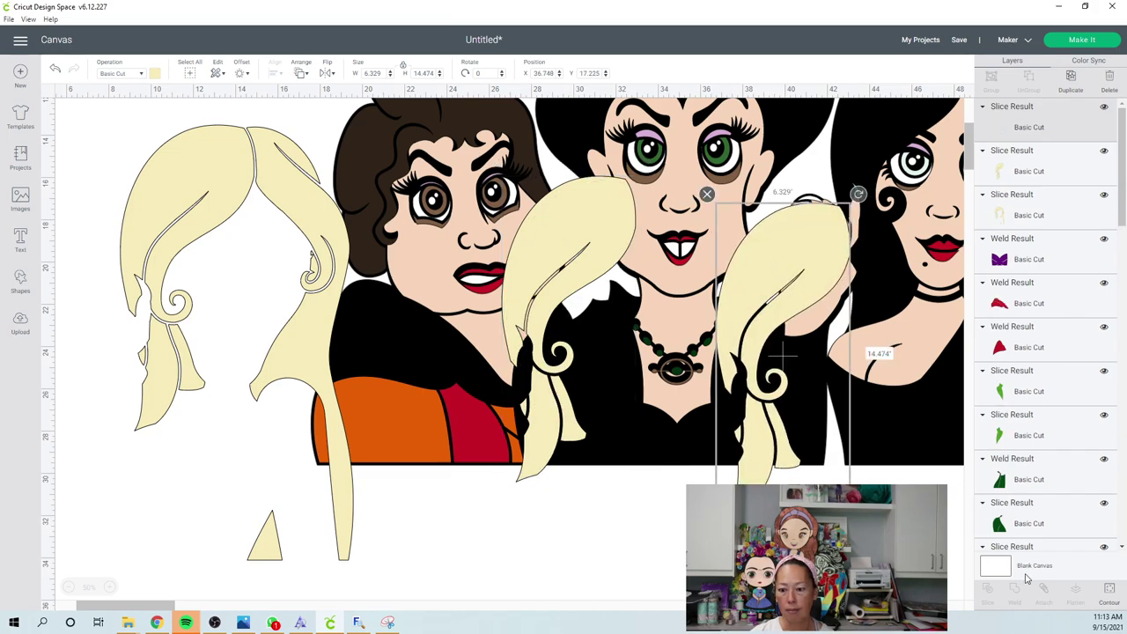
- Hide the large upper lock contour in the second copy and move its remaining lower tail pieces beside the first copy
{"action": "left_click", "coordinate": [1109, 589]}
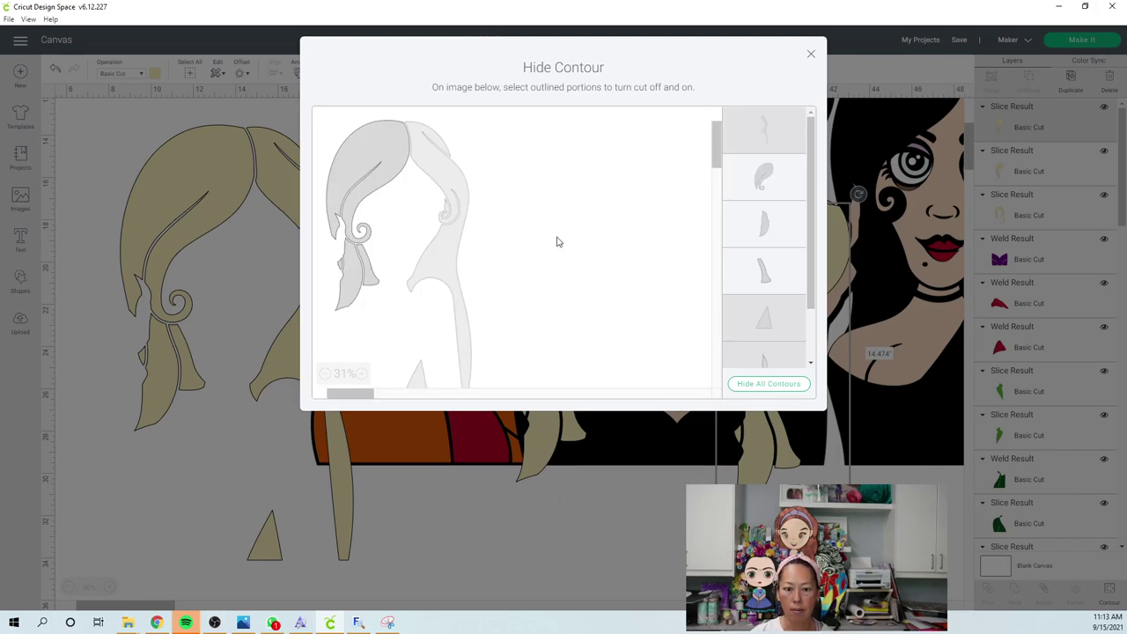
{"action": "scroll", "coordinate": [543, 254], "scroll_direction": "down", "scroll_amount": 1}
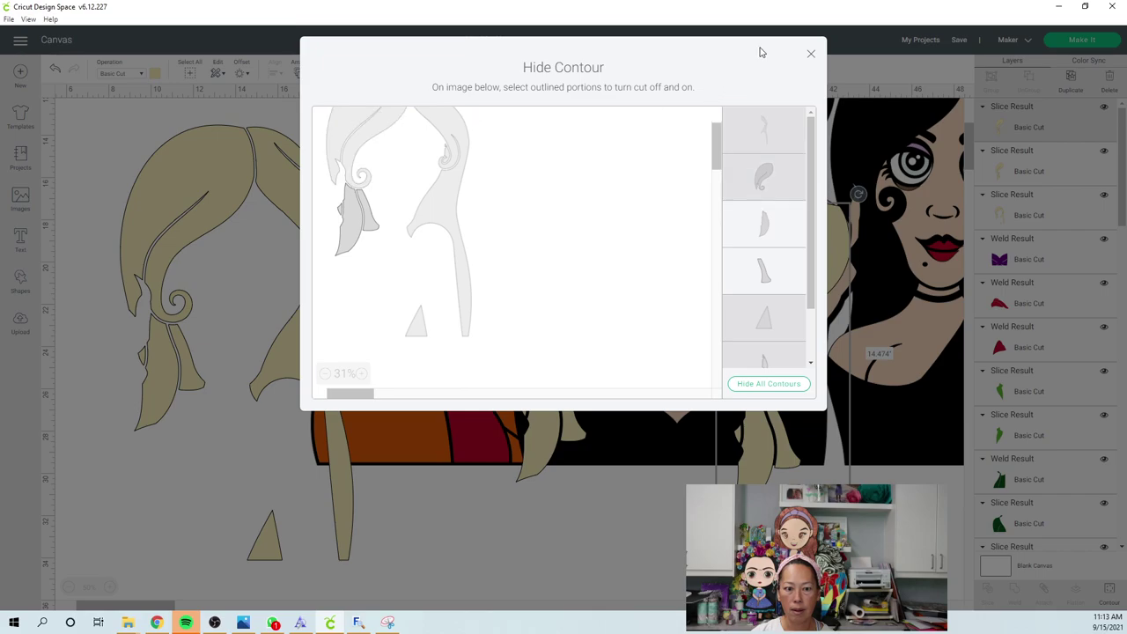
{"action": "left_click", "coordinate": [811, 58]}
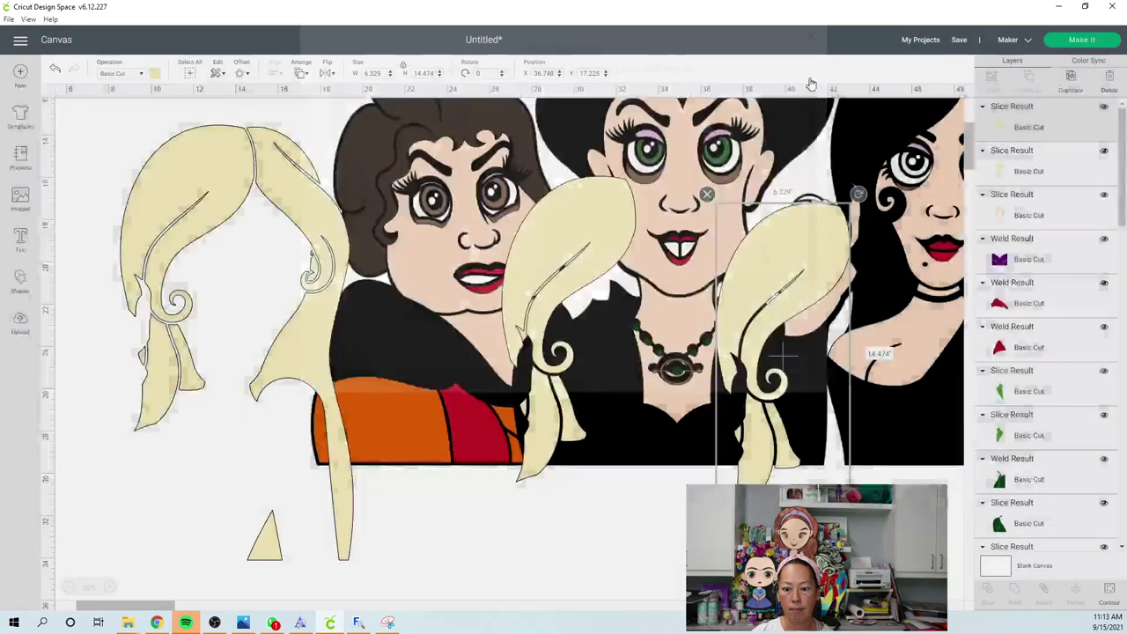
{"action": "left_click_drag", "start_coordinate": [740, 433], "coordinate": [706, 450]}
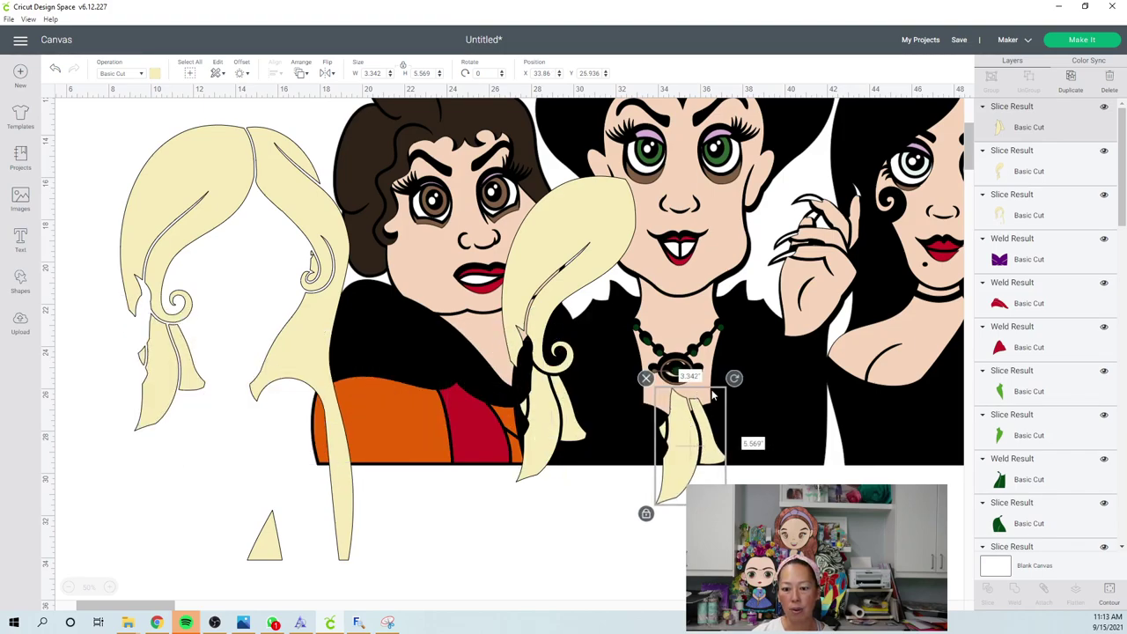
- Hide the lower tail contours in the first hair copy, then move the upper lock and the tail pieces below the original hair
{"action": "left_click", "coordinate": [581, 238]}
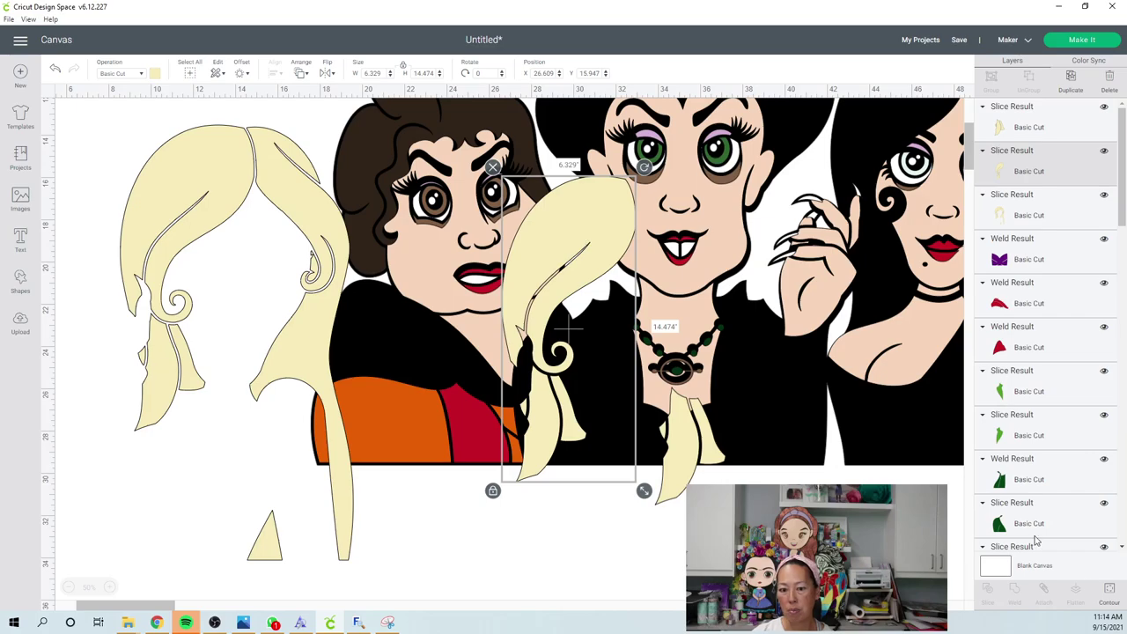
{"action": "left_click", "coordinate": [1111, 590]}
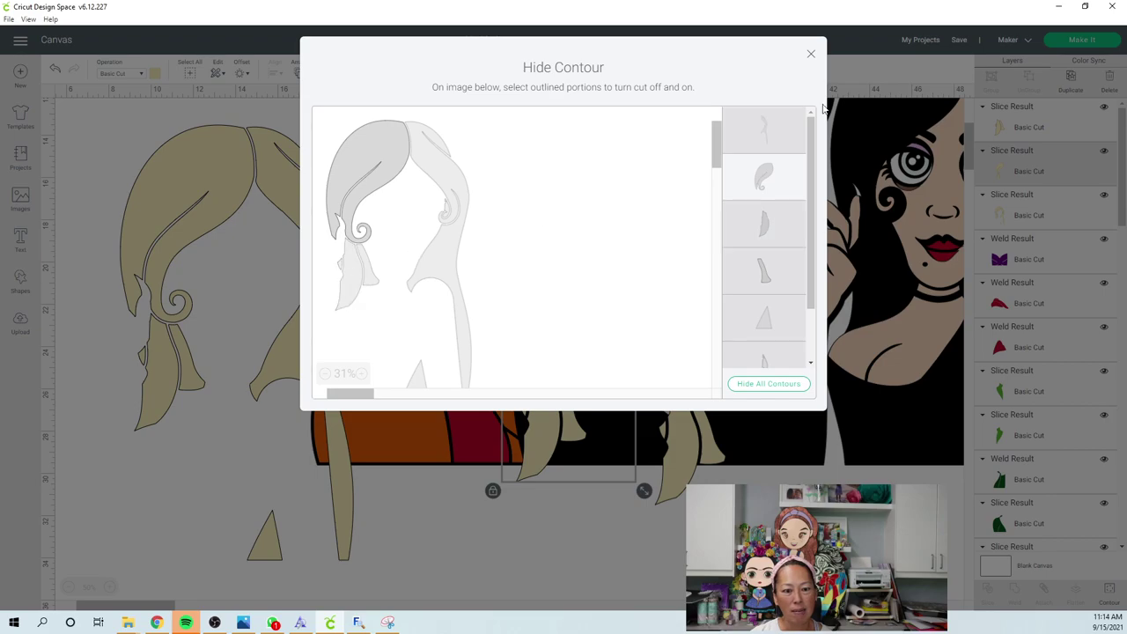
{"action": "left_click", "coordinate": [809, 57]}
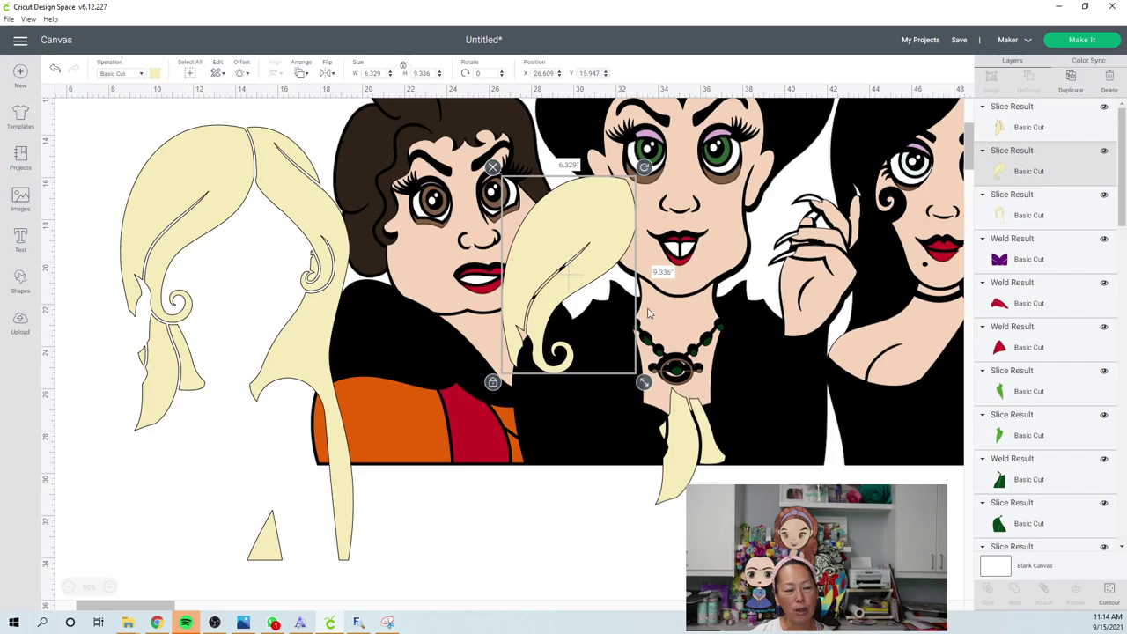
{"action": "left_click_drag", "start_coordinate": [595, 238], "coordinate": [151, 627]}
{"action": "left_click_drag", "start_coordinate": [702, 454], "coordinate": [248, 581]}
- Hide the left upper lock and left tail contours in the original hair, keeping its right half
{"action": "left_click", "coordinate": [275, 205]}
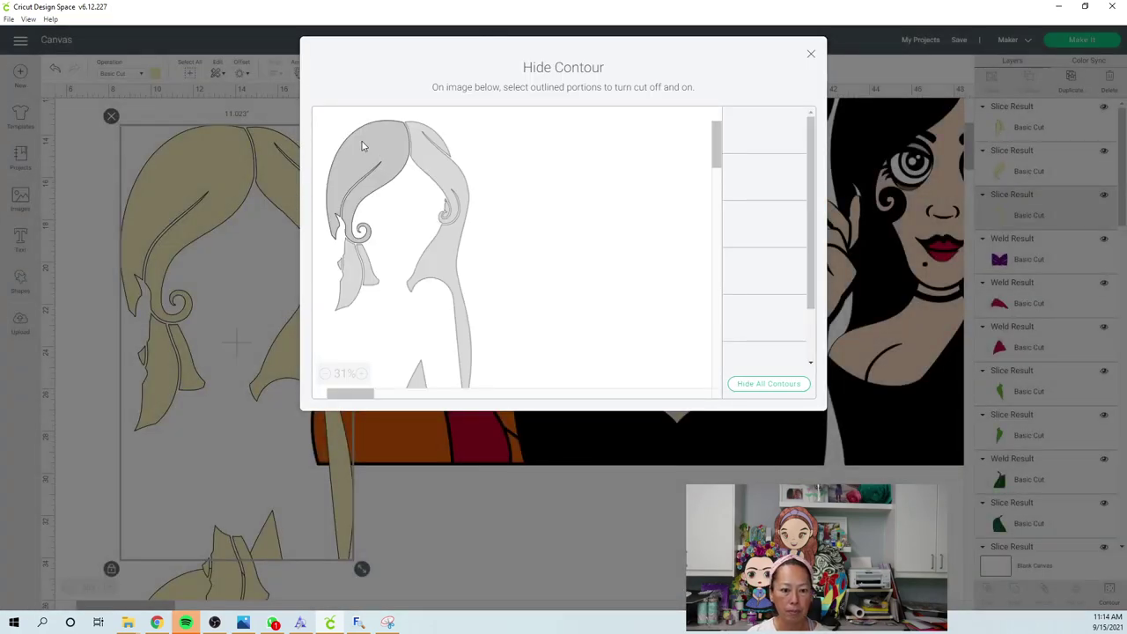
{"action": "left_click", "coordinate": [361, 145]}
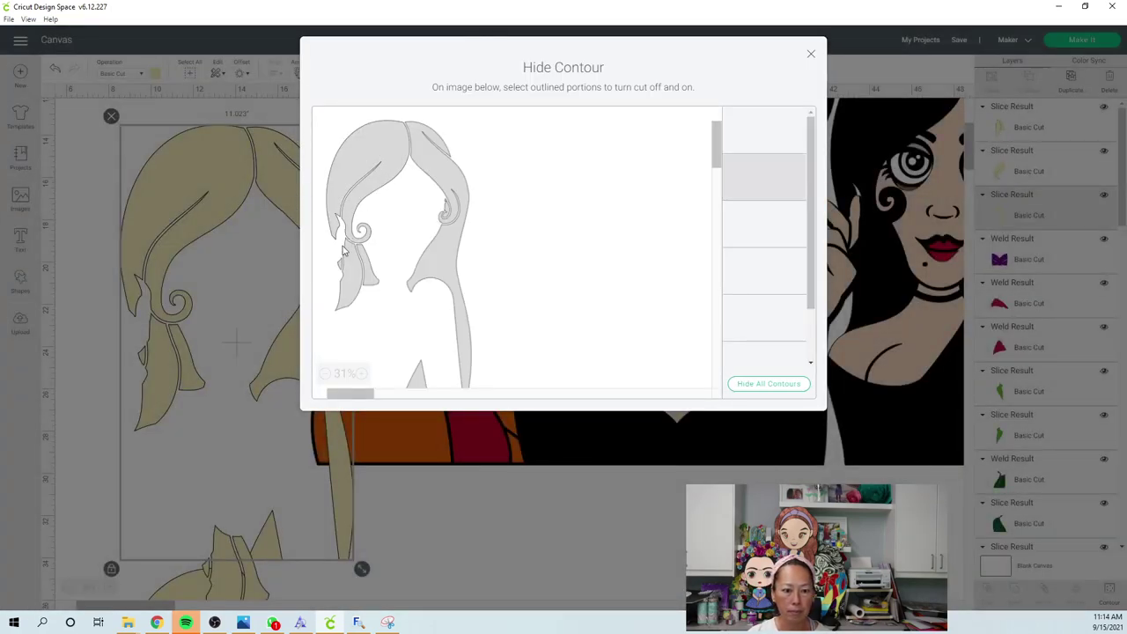
{"action": "left_click", "coordinate": [375, 285]}
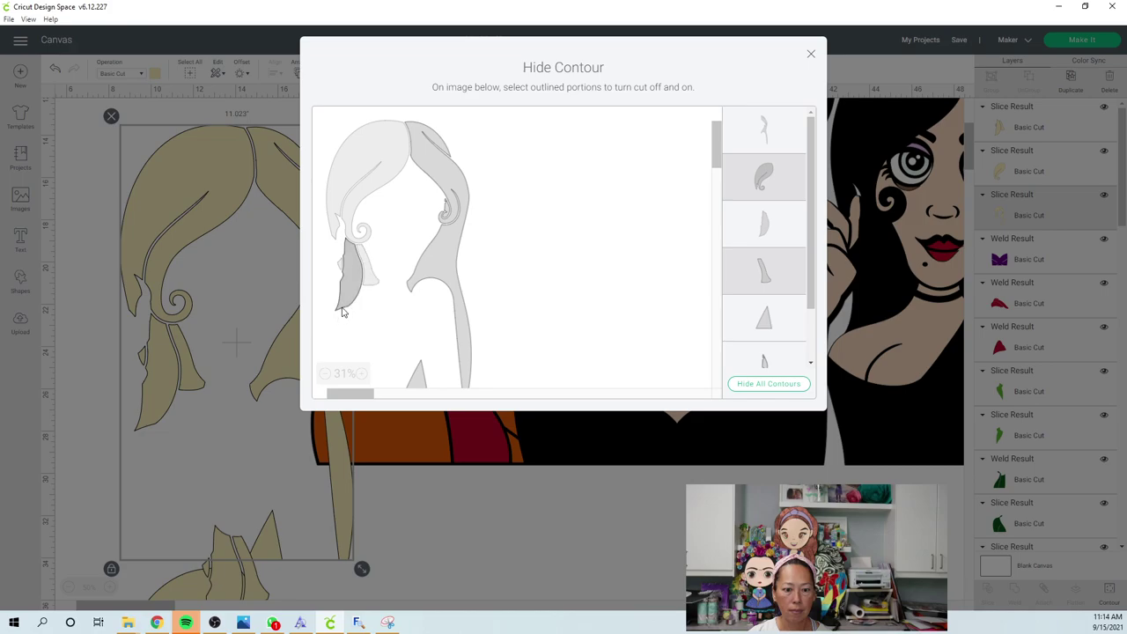
{"action": "left_click", "coordinate": [345, 306]}
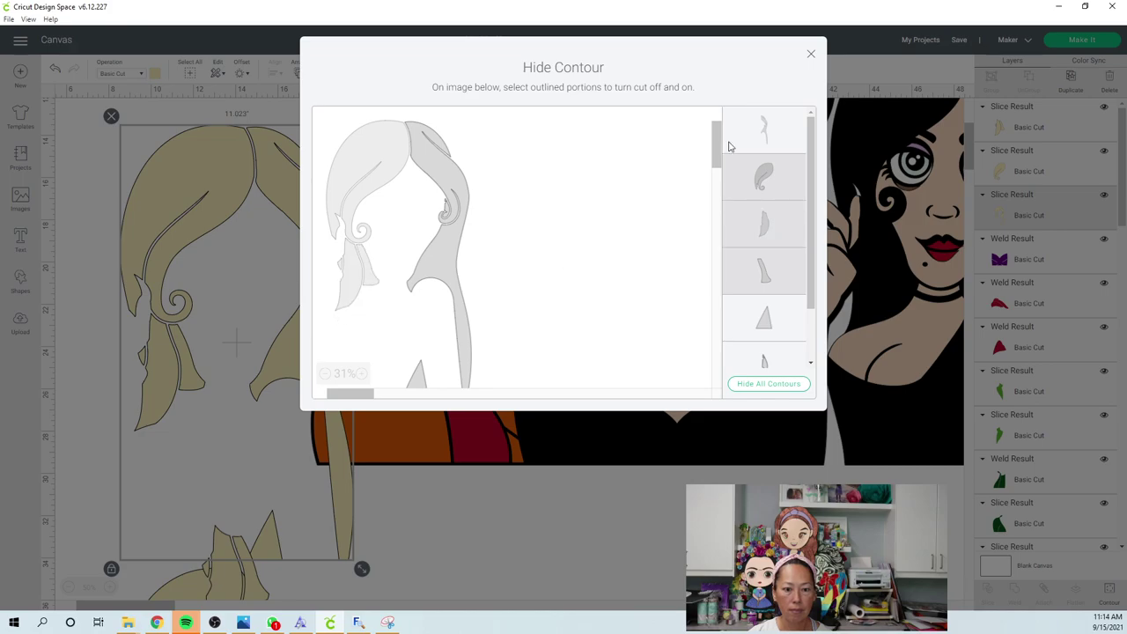
{"action": "left_click", "coordinate": [811, 55]}
- Place the right hair half and the left upper lock over the black hair of the witch with the choker
{"action": "left_click_drag", "start_coordinate": [333, 214], "coordinate": [262, 185]}
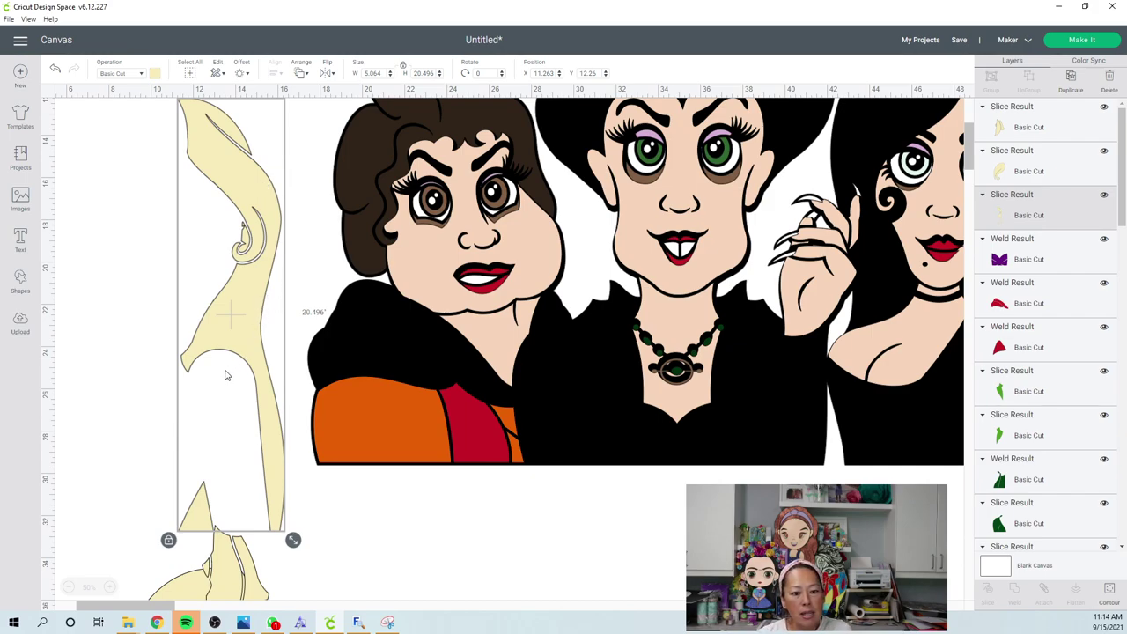
{"action": "left_click_drag", "start_coordinate": [244, 294], "coordinate": [541, 405]}
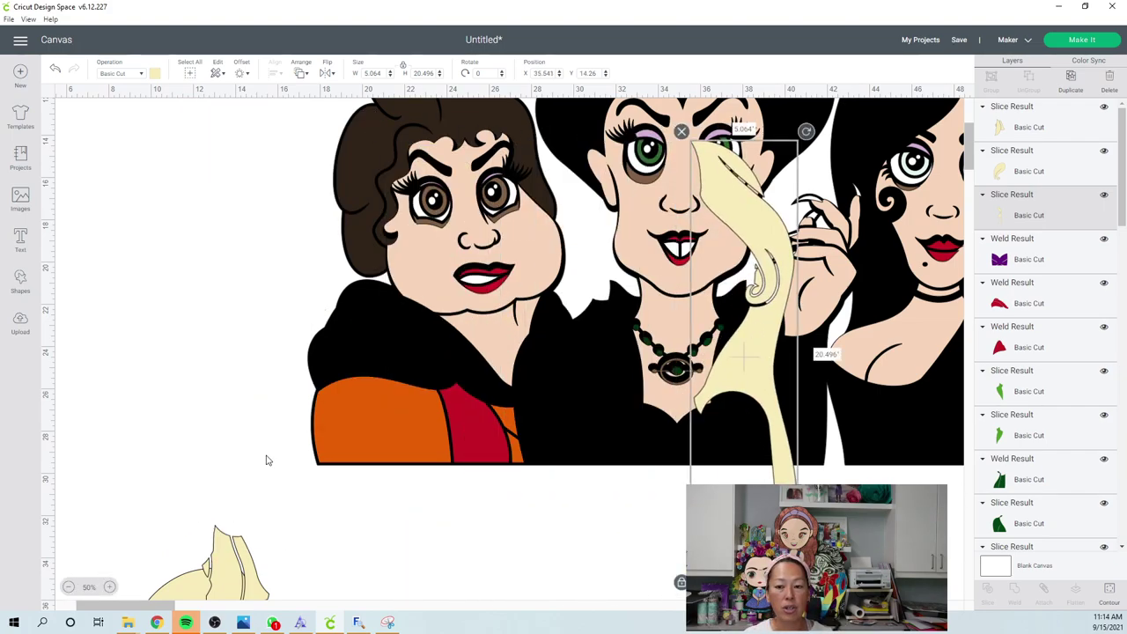
{"action": "scroll", "coordinate": [250, 475], "scroll_direction": "down", "scroll_amount": 2}
{"action": "left_click_drag", "start_coordinate": [451, 374], "coordinate": [597, 311]}
{"action": "left_click_drag", "start_coordinate": [167, 492], "coordinate": [523, 219]}
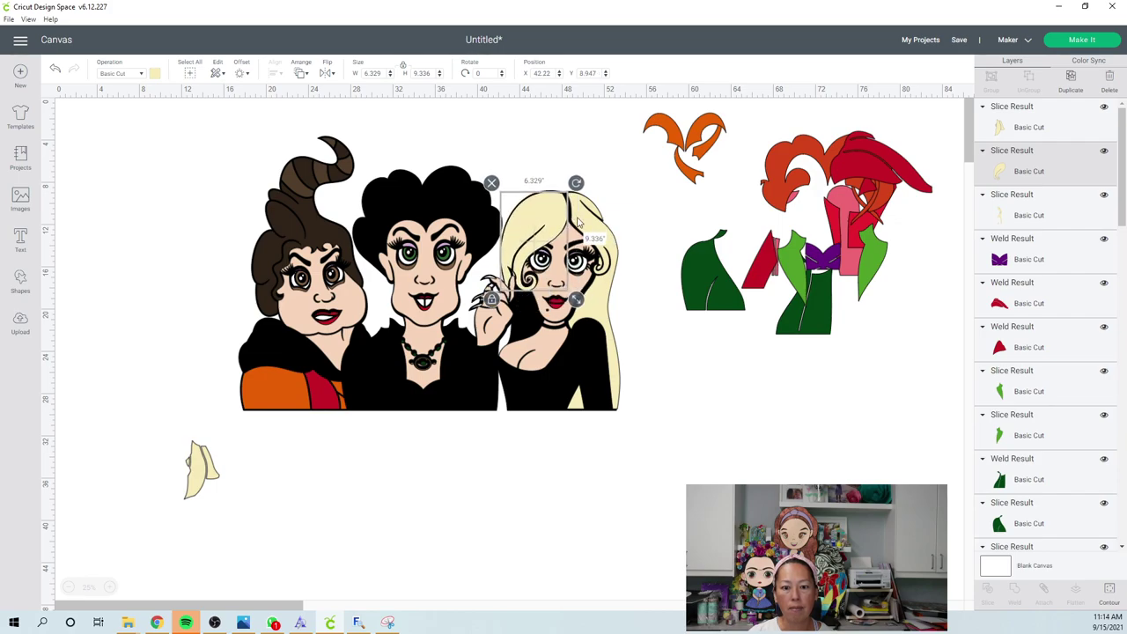
{"action": "left_click", "coordinate": [606, 231]}
{"action": "left_click_drag", "start_coordinate": [606, 231], "coordinate": [604, 231]}
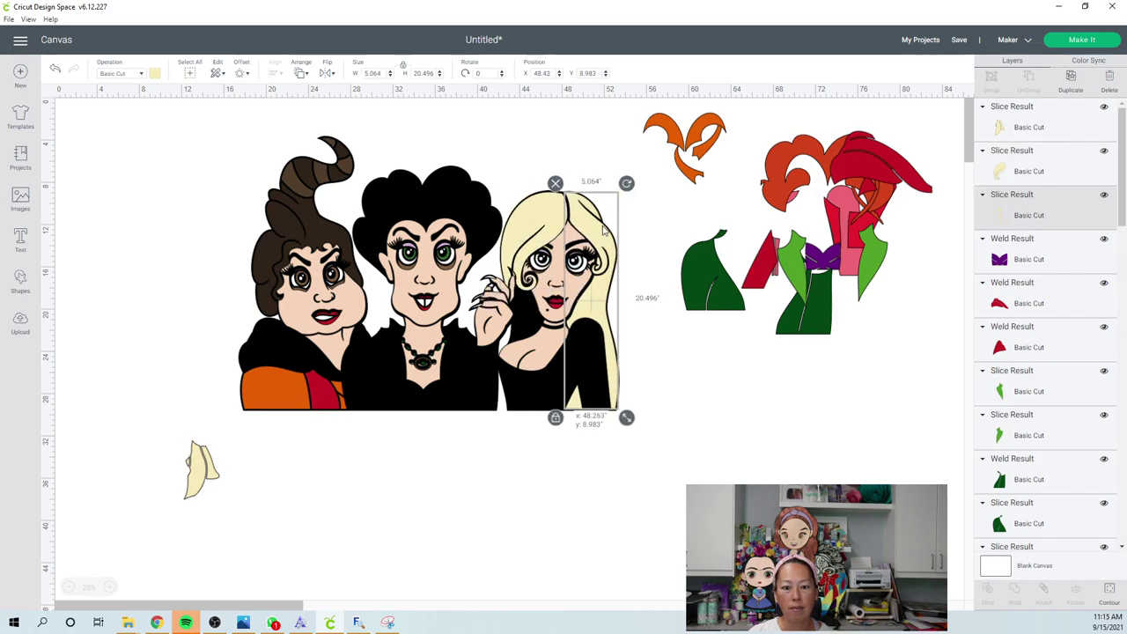
{"action": "left_click", "coordinate": [731, 471]}
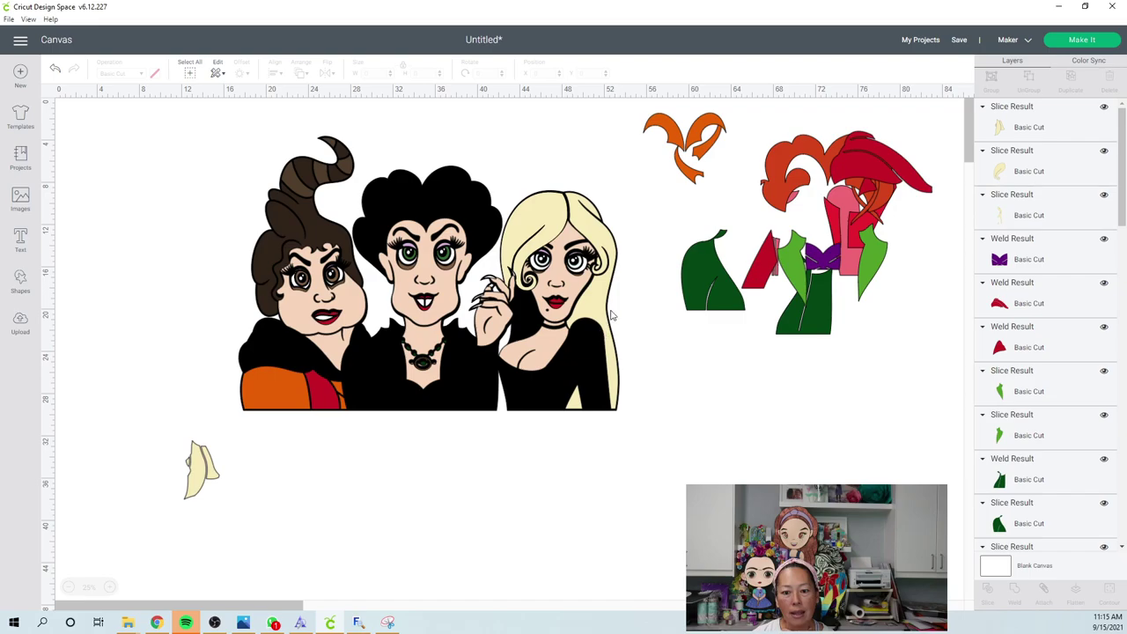
- Move the right hair half off the witch and add a wavy line glyph in the I Love Glitter font beside it
{"action": "left_click_drag", "start_coordinate": [600, 306], "coordinate": [704, 425]}
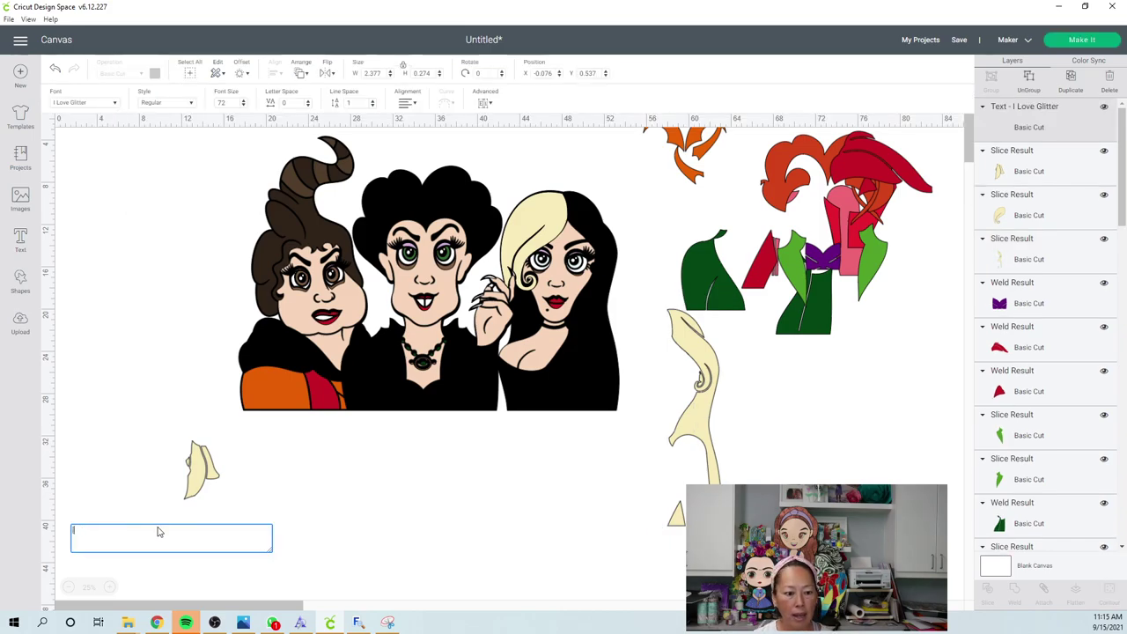
{"action": "left_click", "coordinate": [165, 275]}
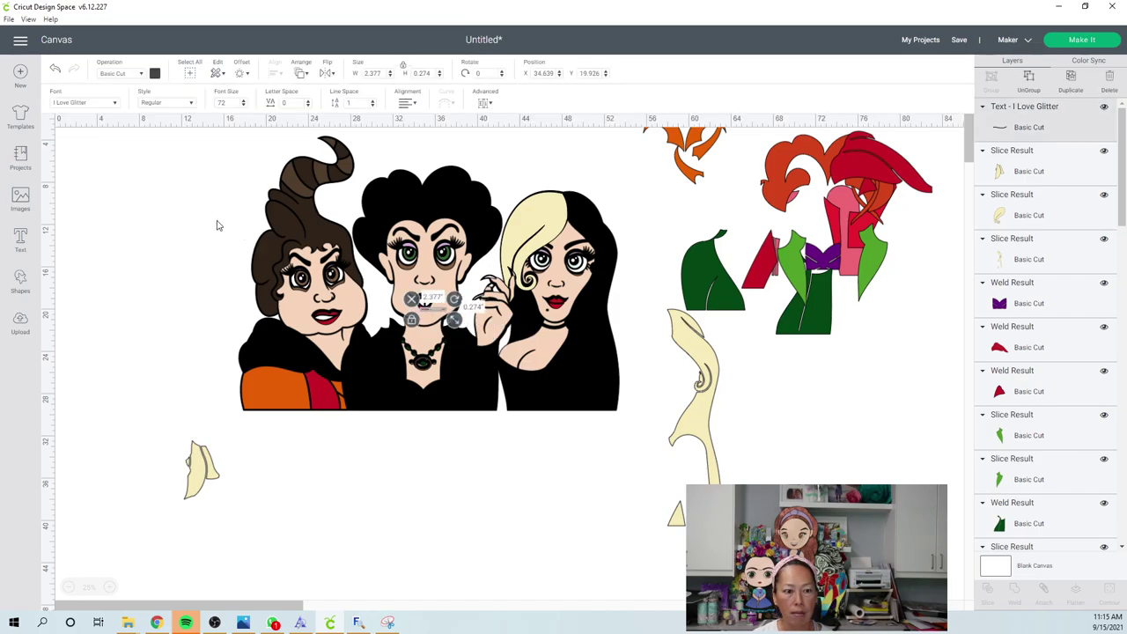
{"action": "left_click_drag", "start_coordinate": [440, 308], "coordinate": [797, 459]}
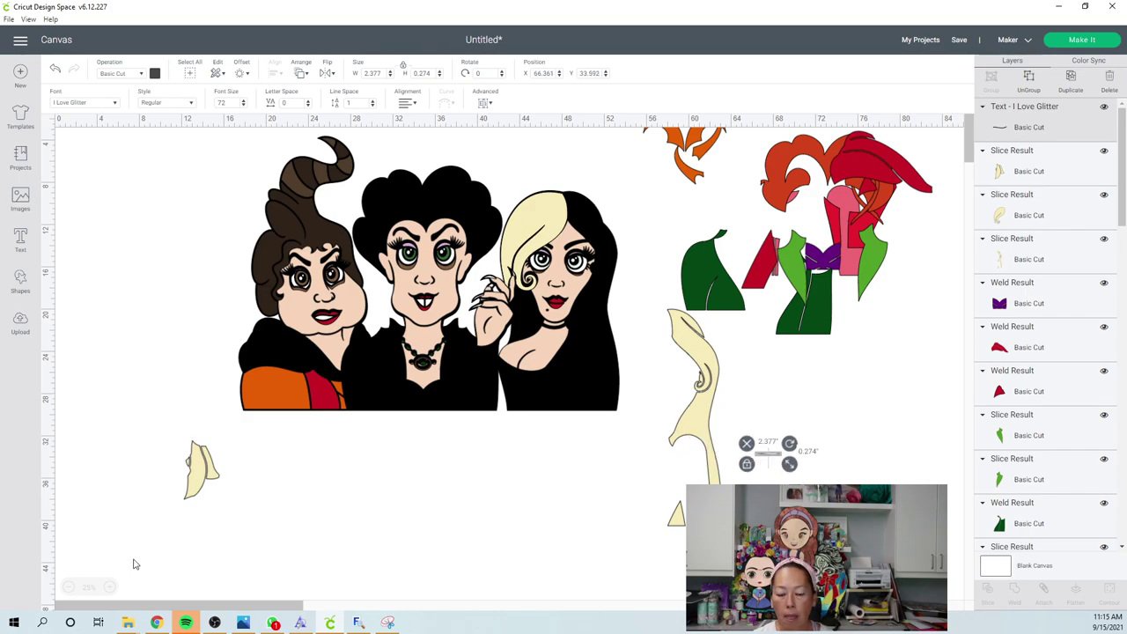
- Enlarge the wavy line to about 4.9 inches long, rotate it nearly upright and lay it over the start of the long tail
{"action": "left_click", "coordinate": [111, 588]}
{"action": "left_click", "coordinate": [110, 587]}
{"action": "scroll", "coordinate": [280, 408], "scroll_direction": "up", "scroll_amount": 5}
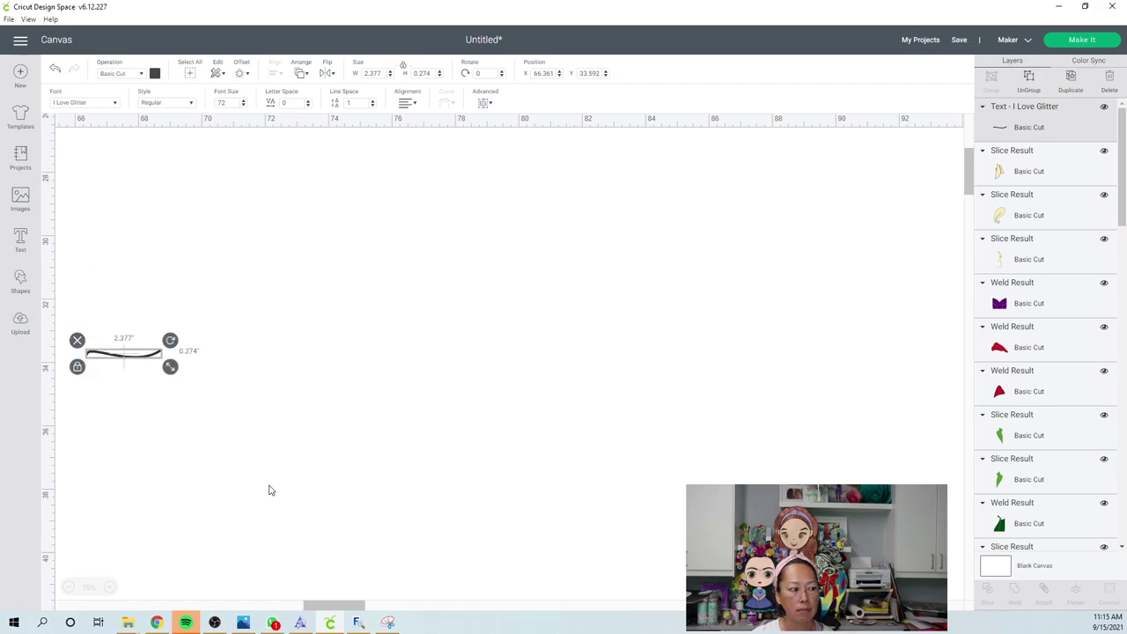
{"action": "mouse_move", "coordinate": [332, 614]}
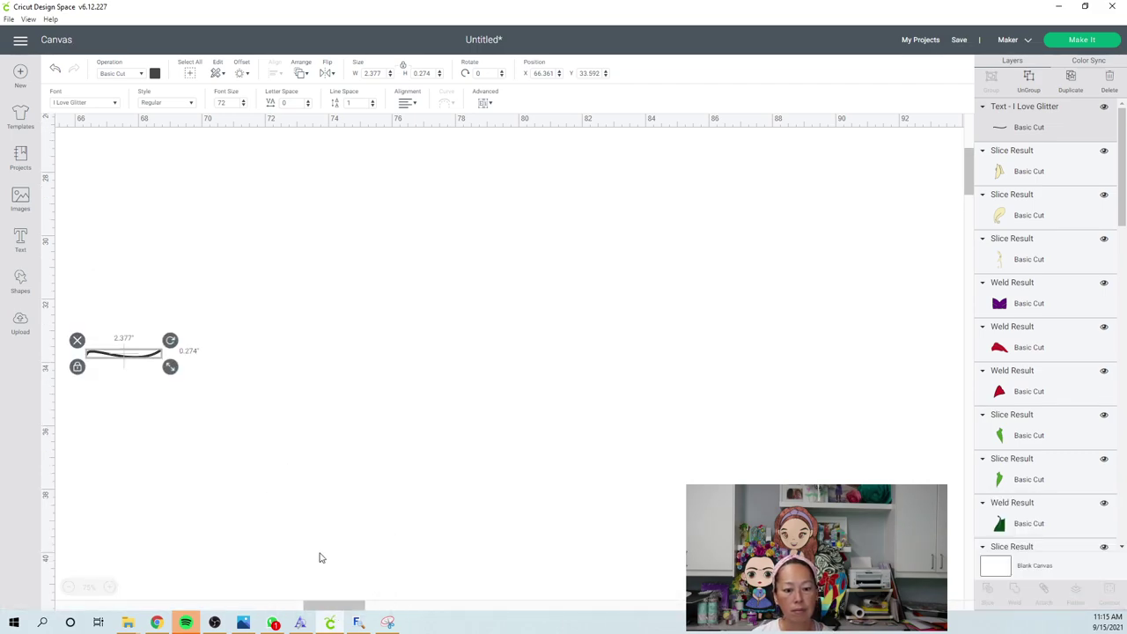
{"action": "left_click_drag", "start_coordinate": [310, 606], "coordinate": [259, 606]}
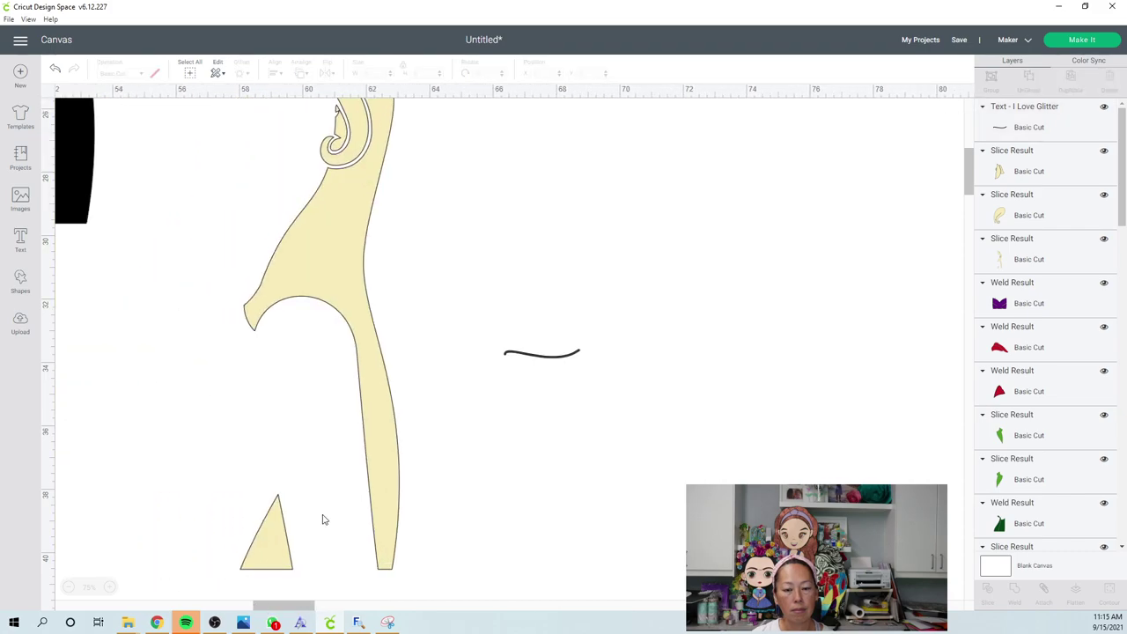
{"action": "left_click", "coordinate": [532, 355]}
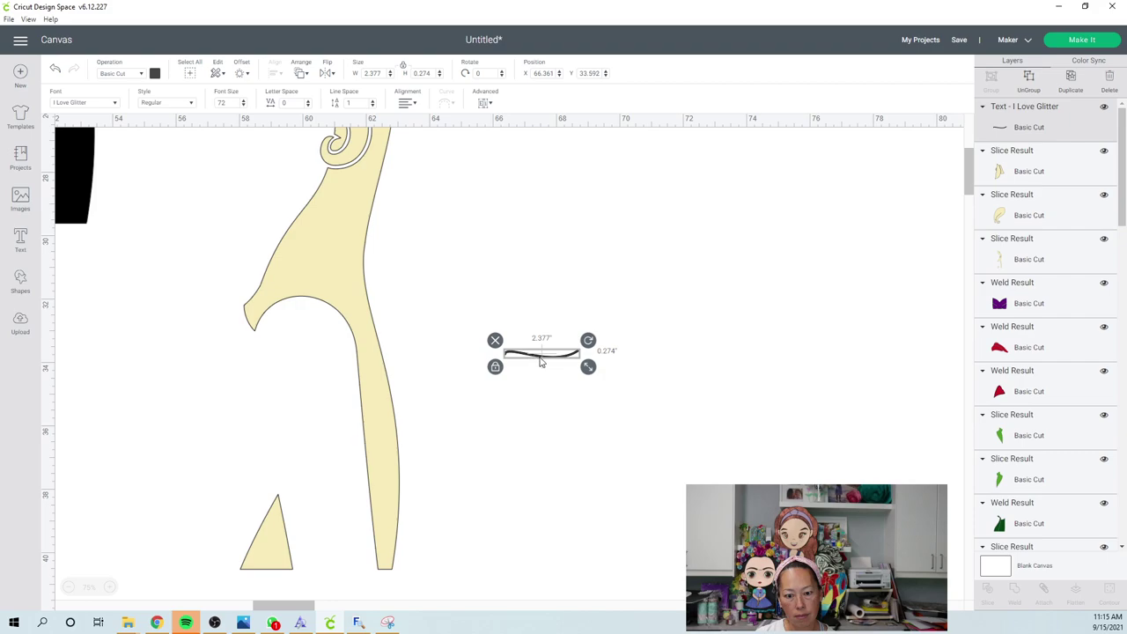
{"action": "left_click_drag", "start_coordinate": [587, 367], "coordinate": [684, 378]}
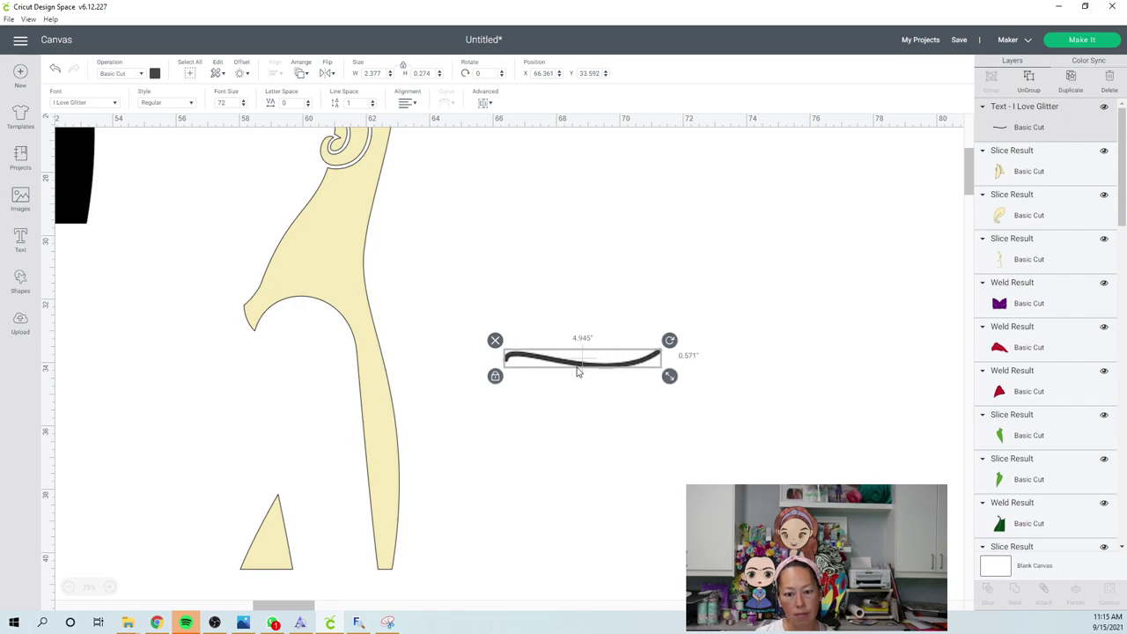
{"action": "left_click_drag", "start_coordinate": [584, 362], "coordinate": [335, 343]}
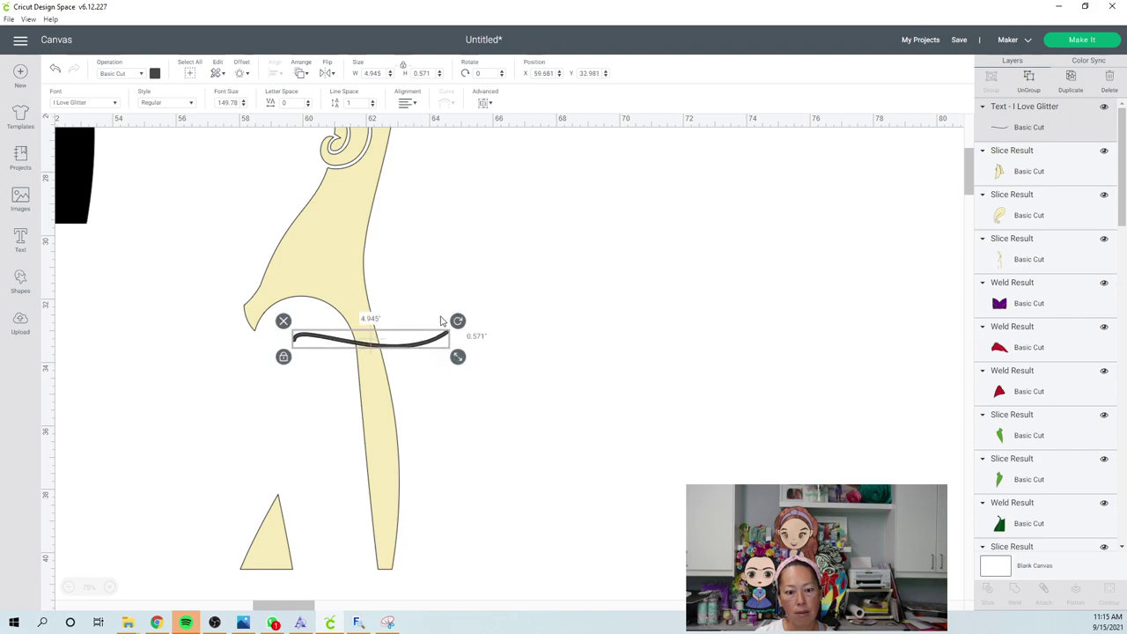
{"action": "left_click_drag", "start_coordinate": [459, 319], "coordinate": [366, 247]}
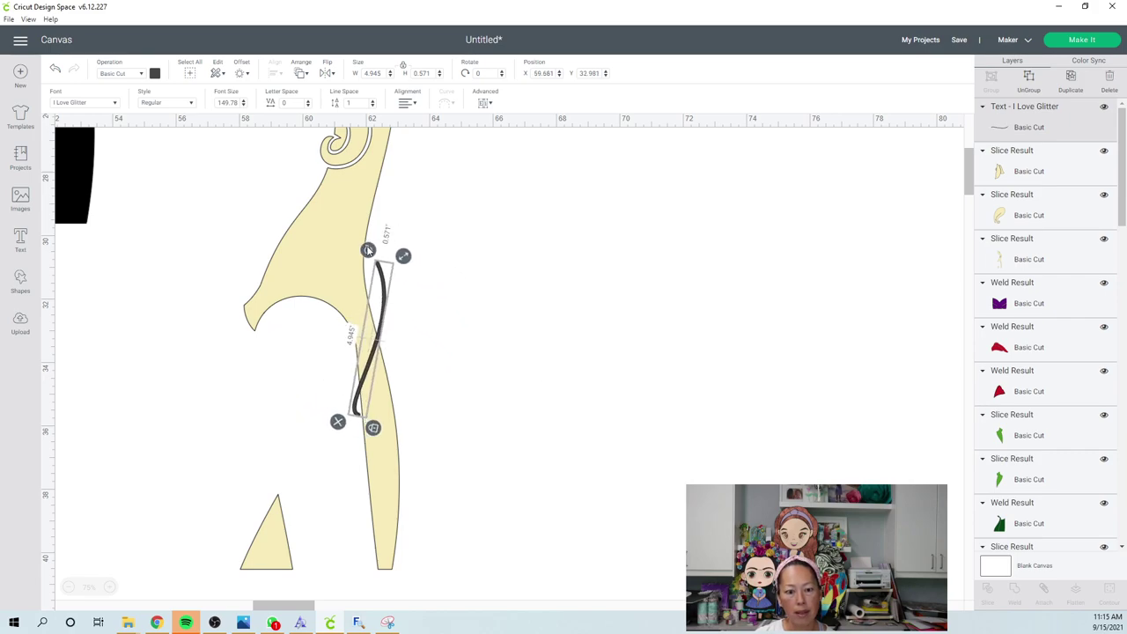
- Try enlarging the wavy line to about 10 inches long beside the hair's outer edge, and undo the enlargement
{"action": "left_click_drag", "start_coordinate": [388, 304], "coordinate": [372, 327]}
{"action": "left_click", "coordinate": [394, 283]}
{"action": "left_click", "coordinate": [368, 328]}
{"action": "left_click_drag", "start_coordinate": [390, 282], "coordinate": [406, 306]}
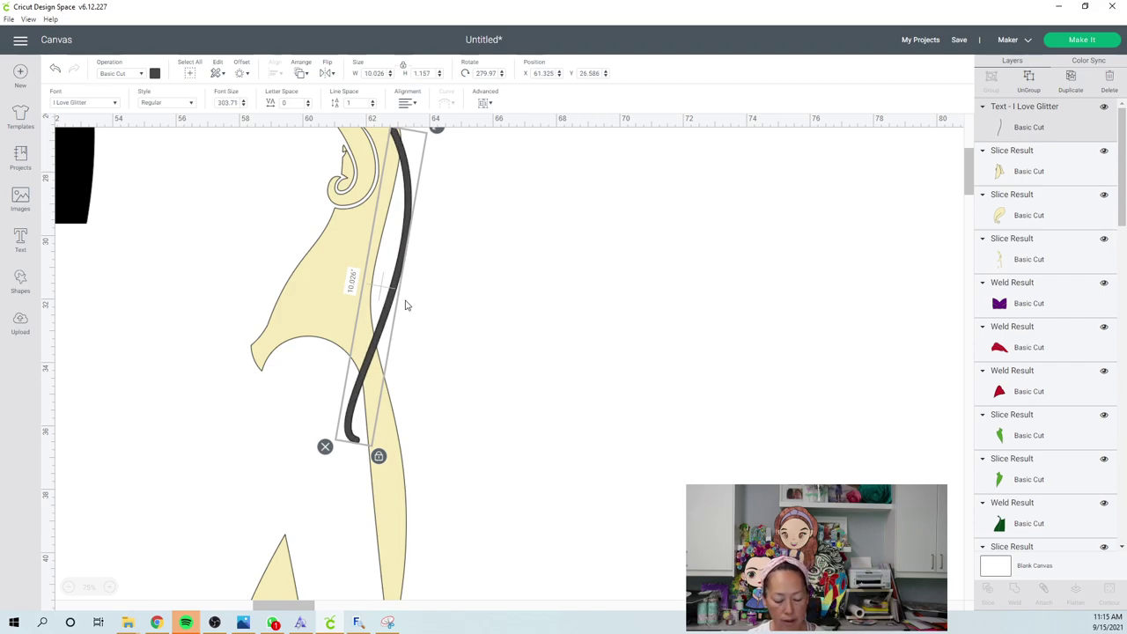
{"action": "left_click", "coordinate": [405, 304]}
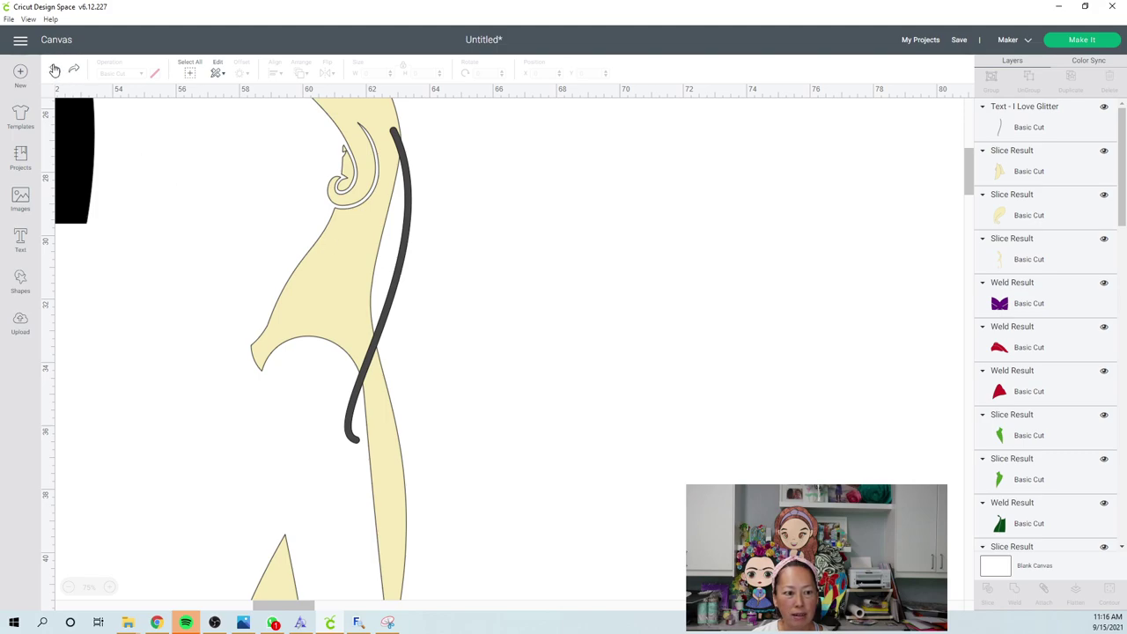
{"action": "key", "text": "ctrl+z"}
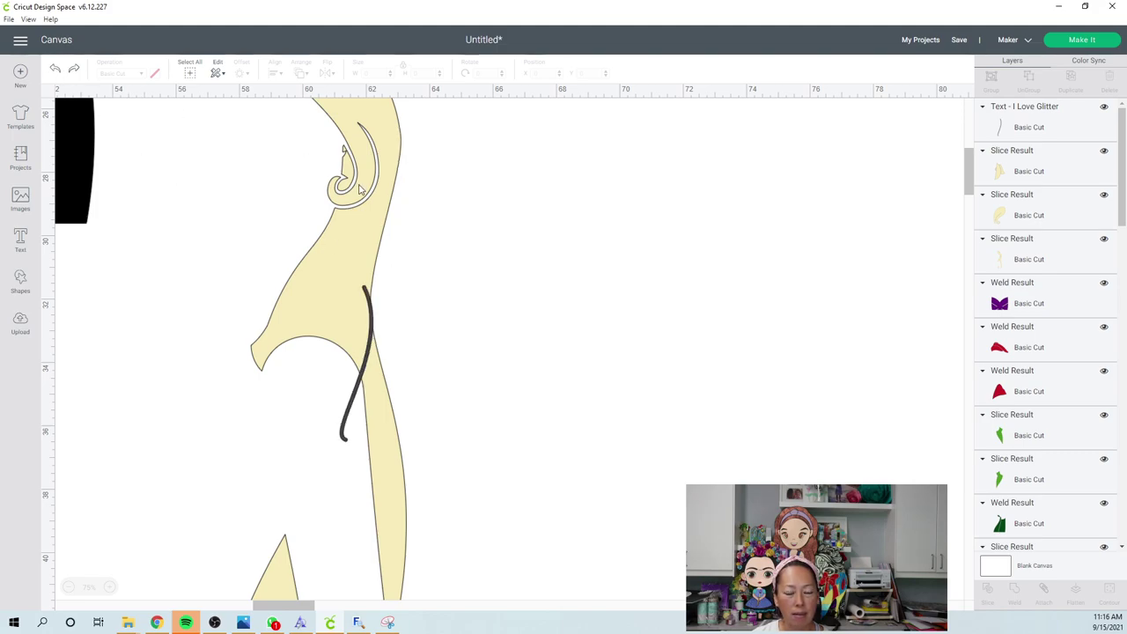
- Move and tilt the wavy line so it crosses the hair diagonally where the long tail meets the upper section
{"action": "left_click", "coordinate": [372, 347]}
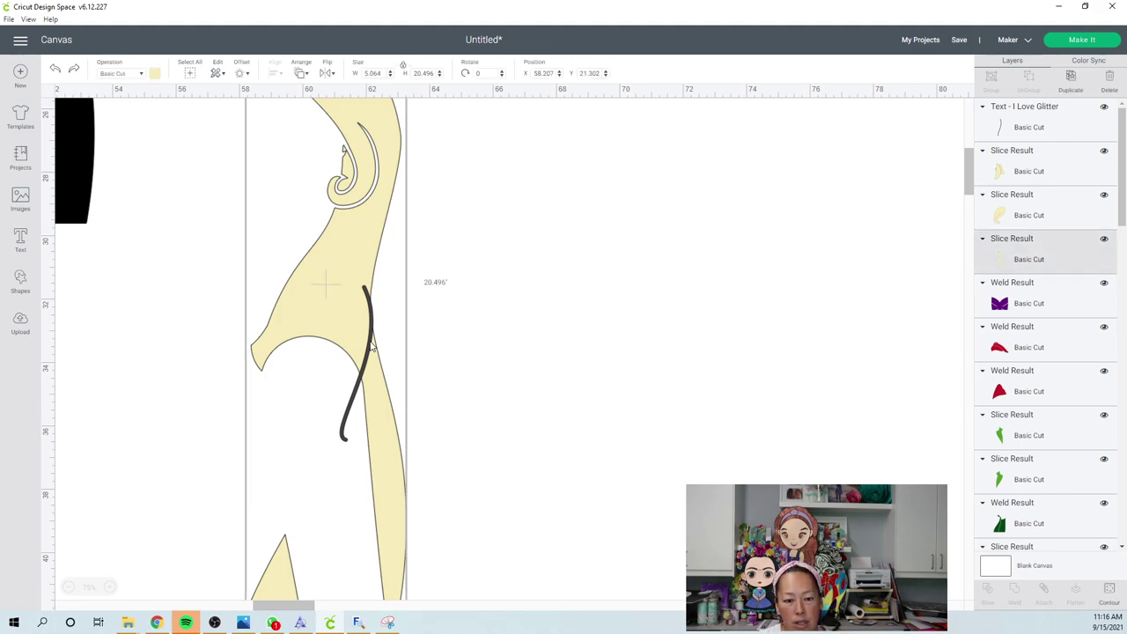
{"action": "left_click", "coordinate": [1030, 125]}
{"action": "left_click_drag", "start_coordinate": [369, 350], "coordinate": [374, 377]}
{"action": "left_click_drag", "start_coordinate": [359, 303], "coordinate": [385, 358]}
{"action": "left_click", "coordinate": [380, 348]}
{"action": "left_click", "coordinate": [485, 367]}
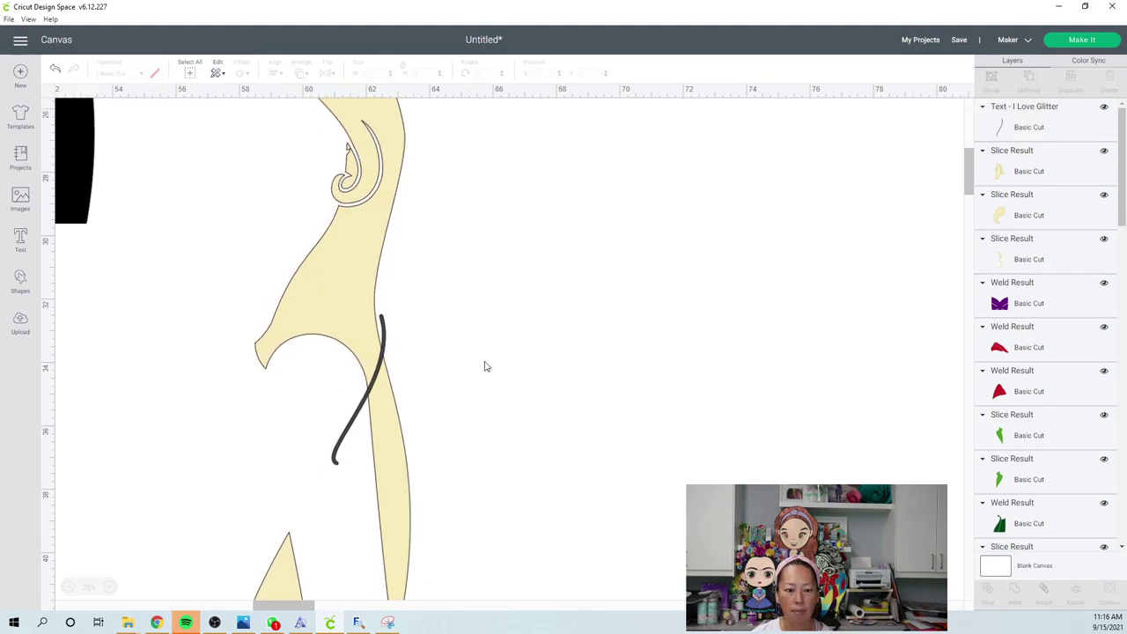
- Slice the right hair half with the wavy line and move the sliced hair away from the leftover line pieces
{"action": "left_click_drag", "start_coordinate": [598, 445], "coordinate": [635, 412]}
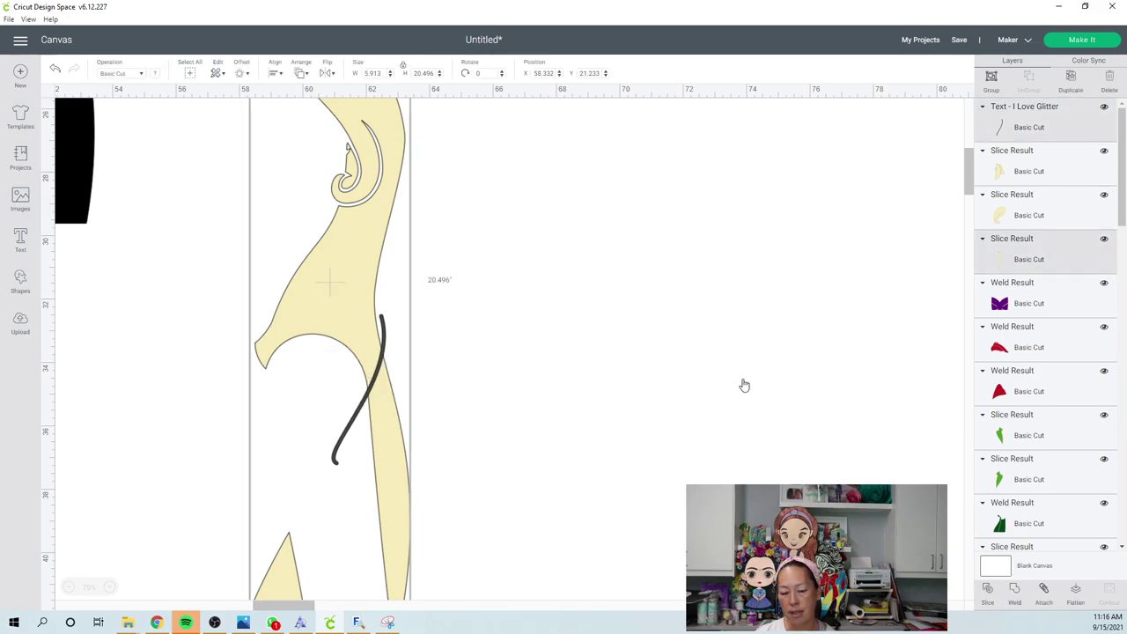
{"action": "left_click", "coordinate": [572, 283]}
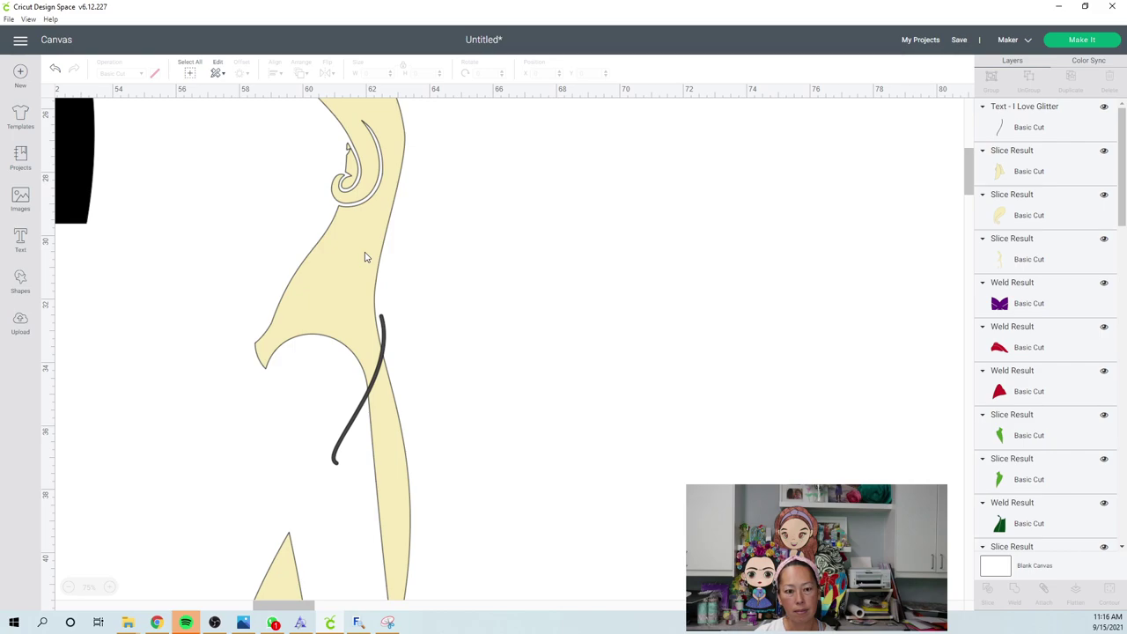
{"action": "left_click", "coordinate": [68, 590]}
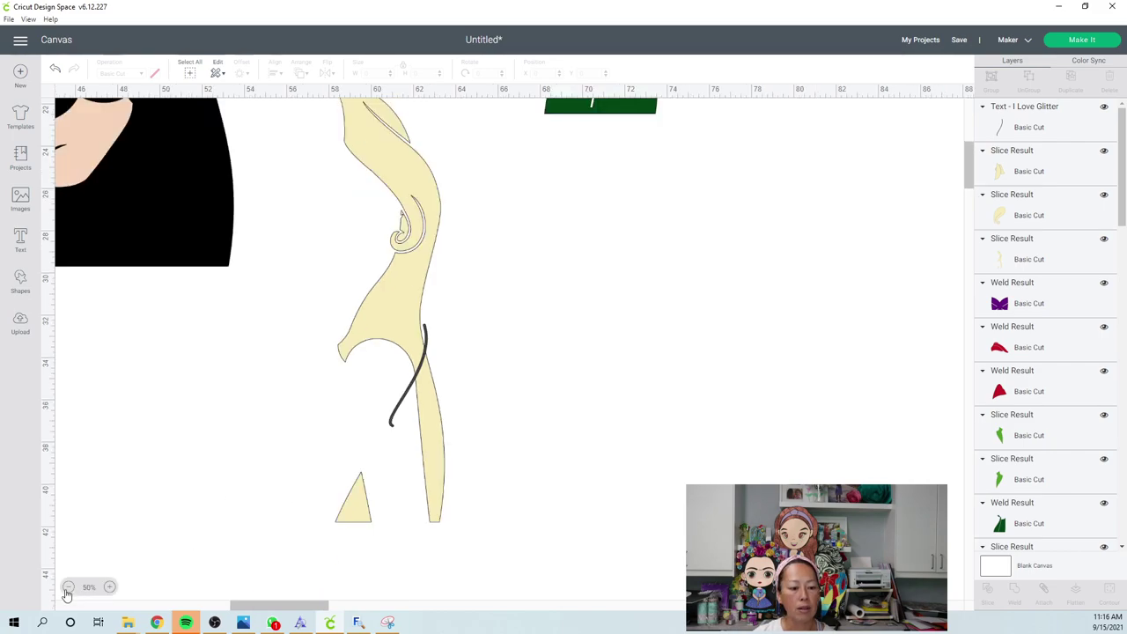
{"action": "left_click", "coordinate": [67, 588]}
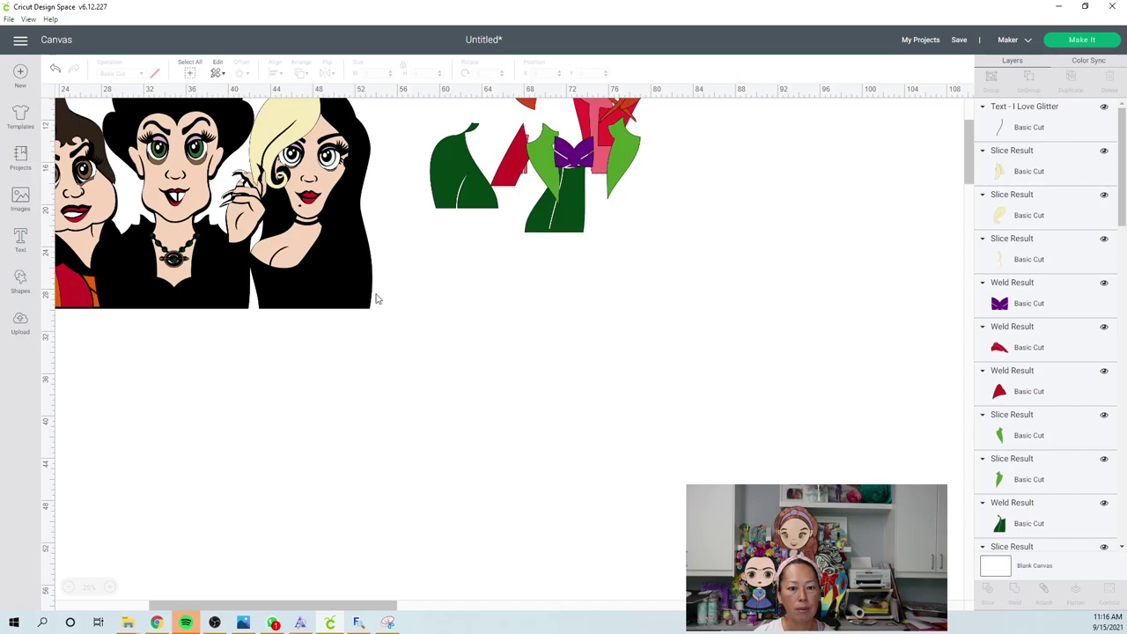
{"action": "left_click", "coordinate": [455, 325]}
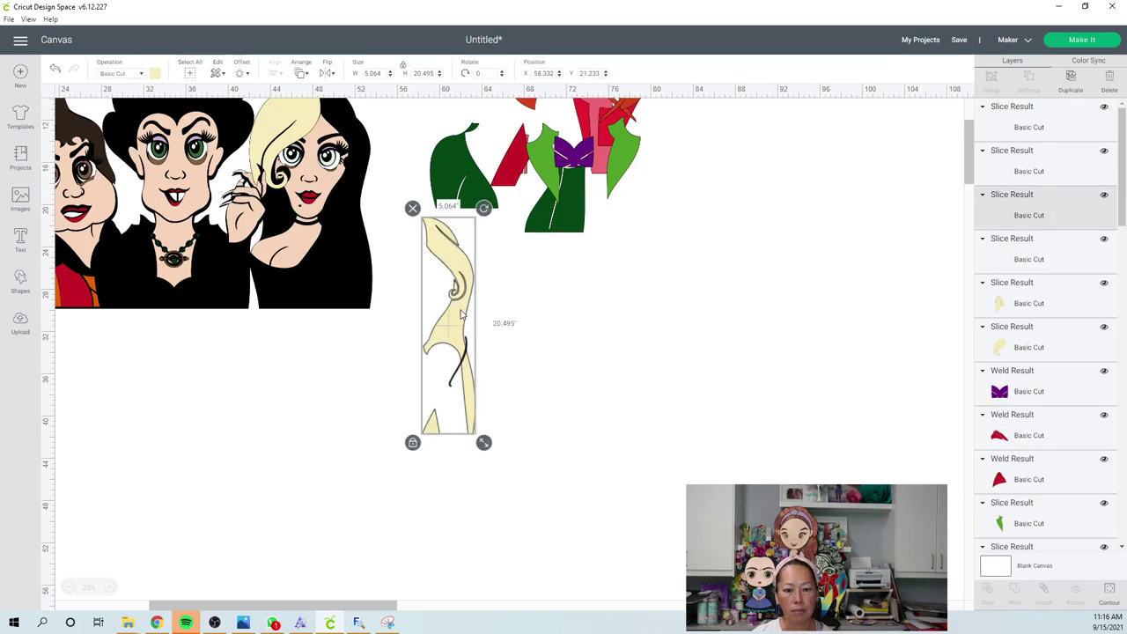
{"action": "left_click_drag", "start_coordinate": [462, 313], "coordinate": [596, 361]}
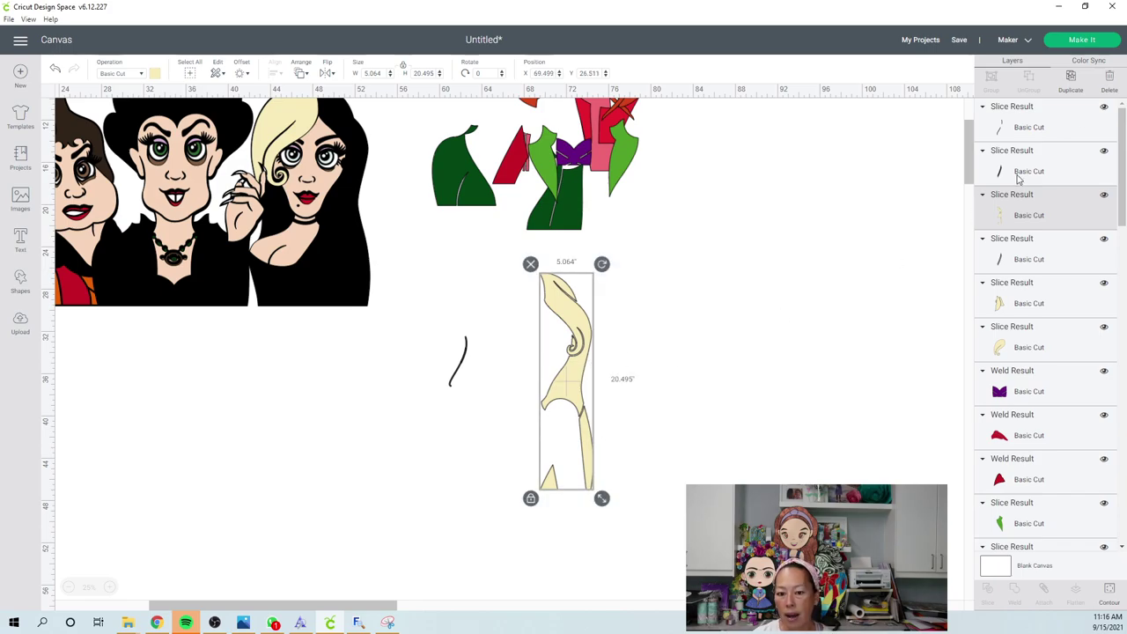
- Duplicate the sliced right hair half and use Contour on the copy to hide its long tail and small triangle
{"action": "left_click", "coordinate": [1073, 81]}
{"action": "left_click_drag", "start_coordinate": [579, 348], "coordinate": [648, 296]}
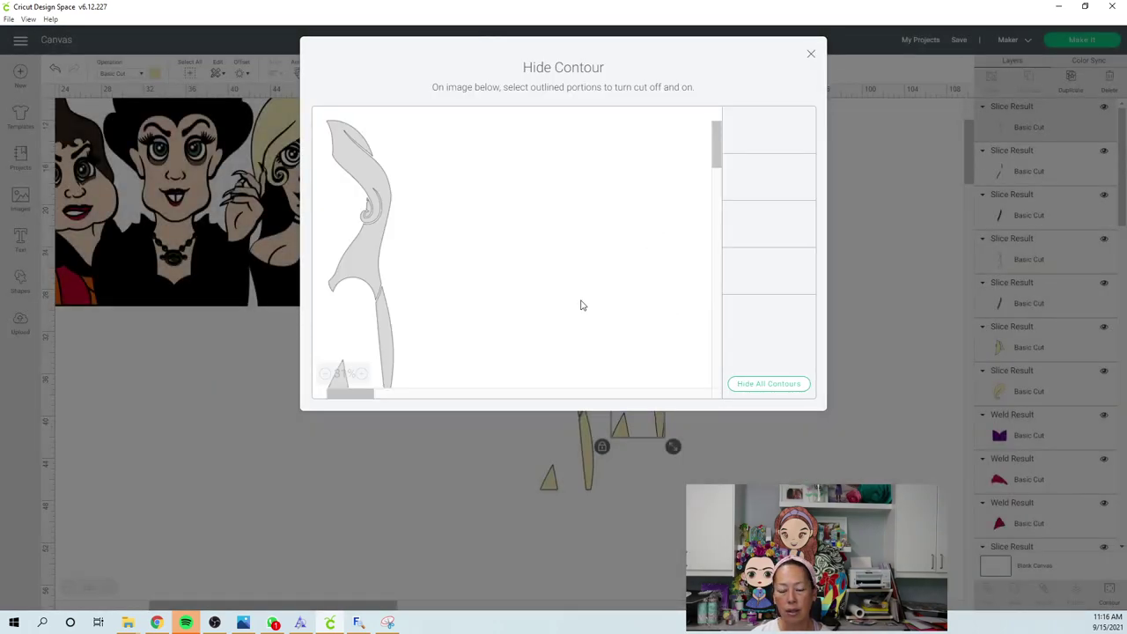
{"action": "left_click", "coordinate": [389, 352]}
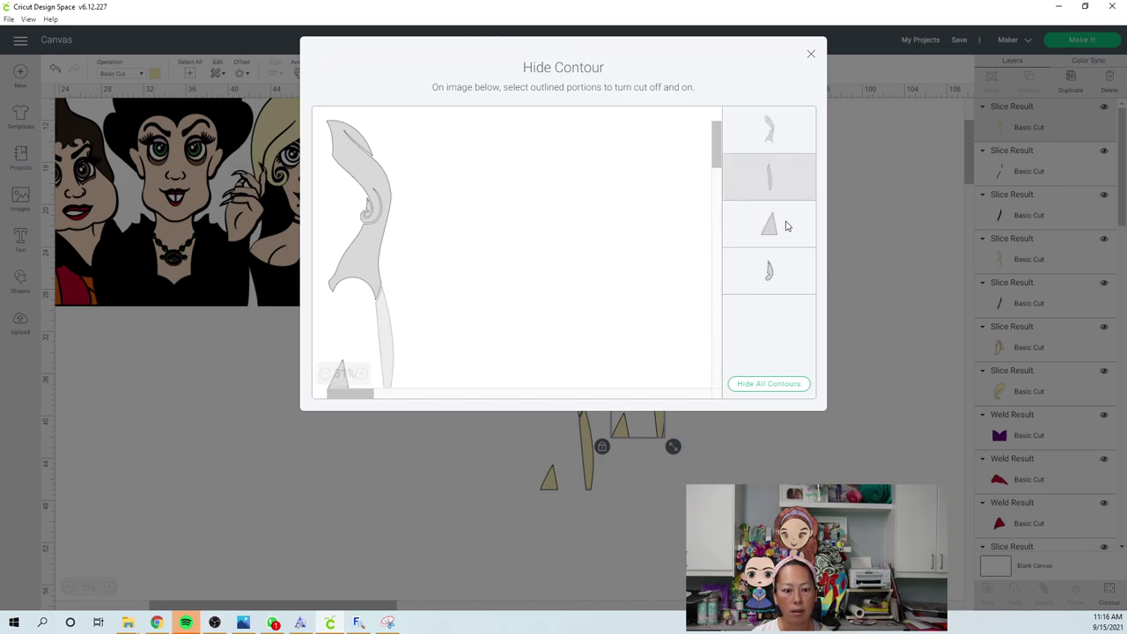
{"action": "left_click", "coordinate": [775, 225]}
{"action": "left_click", "coordinate": [813, 56]}
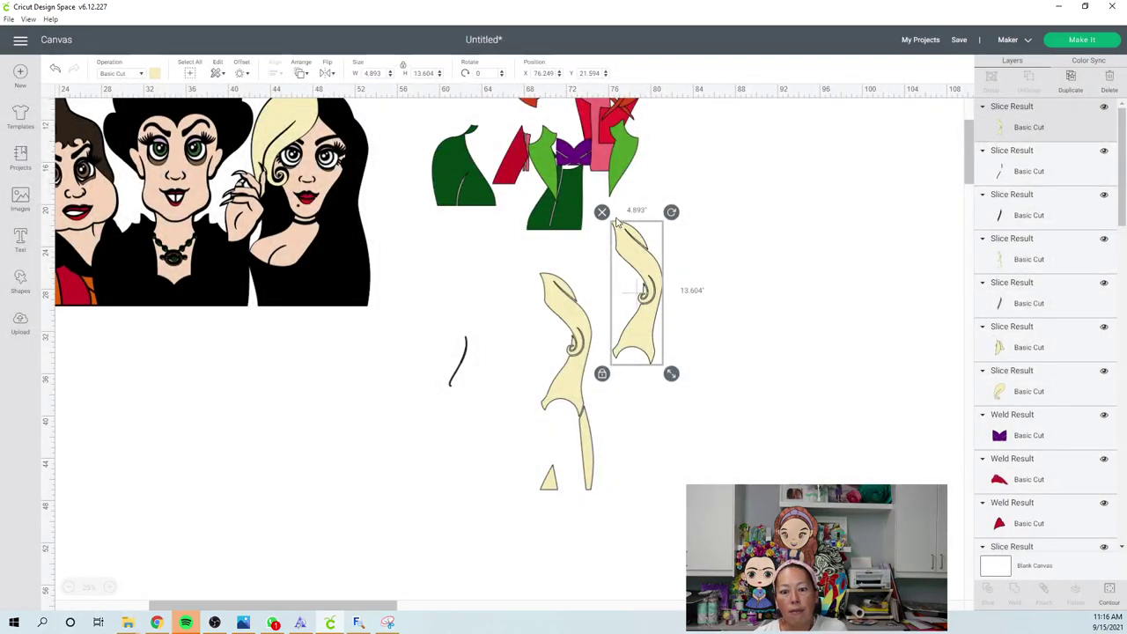
- Move the upper hair piece away from the original, unlock its proportions and rotate it to about 50.7°
{"action": "left_click_drag", "start_coordinate": [671, 212], "coordinate": [692, 262]}
{"action": "left_click_drag", "start_coordinate": [653, 311], "coordinate": [753, 257]}
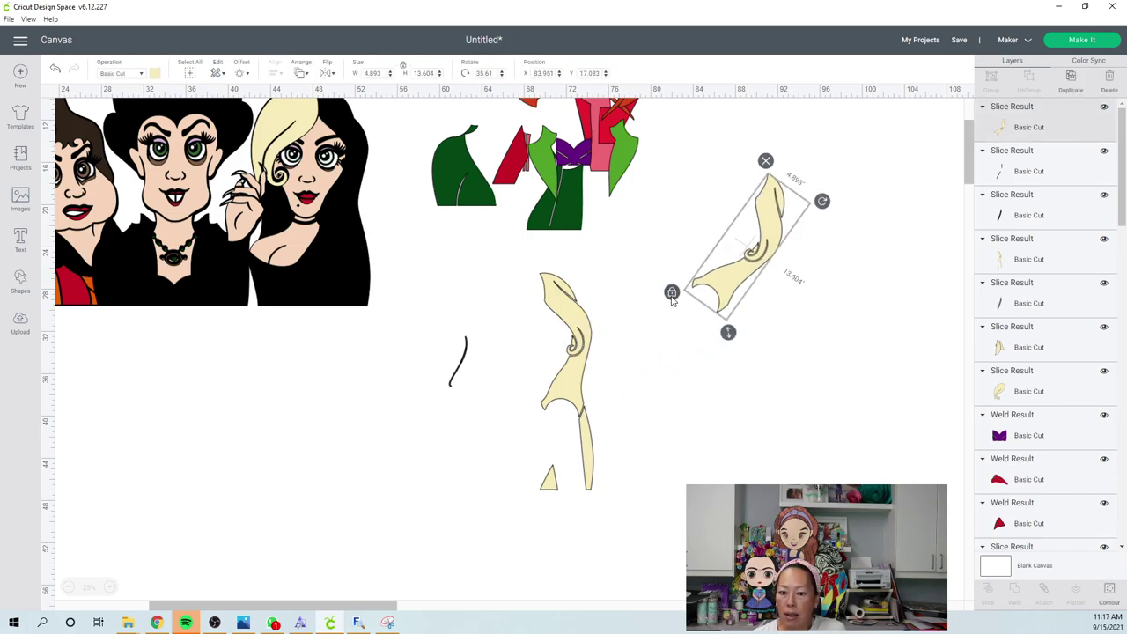
{"action": "left_click", "coordinate": [671, 293]}
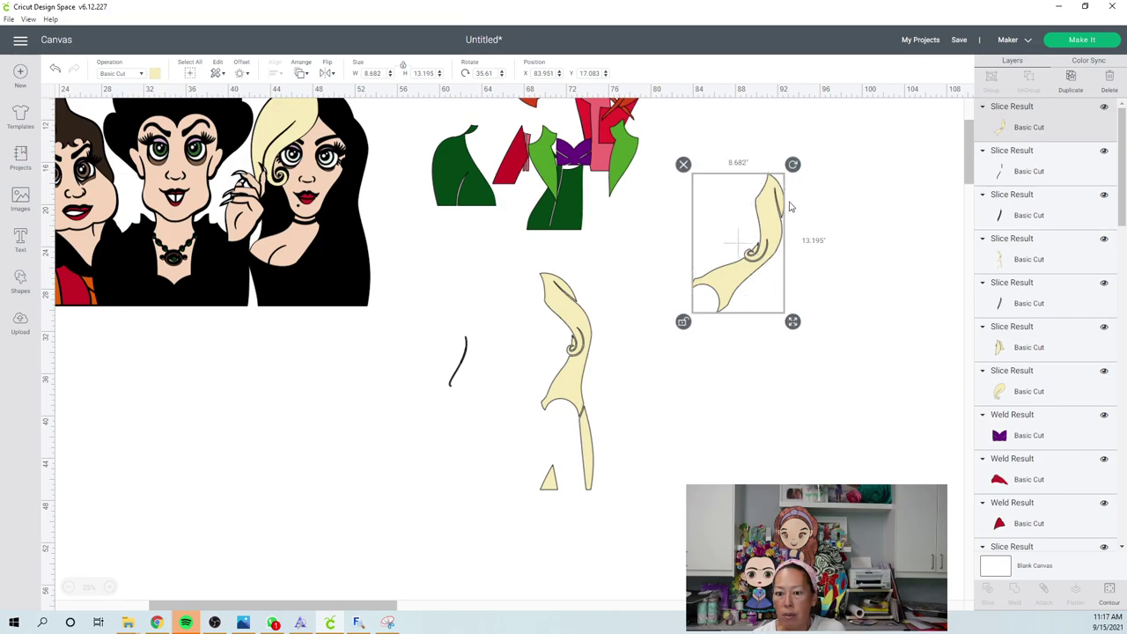
{"action": "left_click_drag", "start_coordinate": [794, 167], "coordinate": [806, 209]}
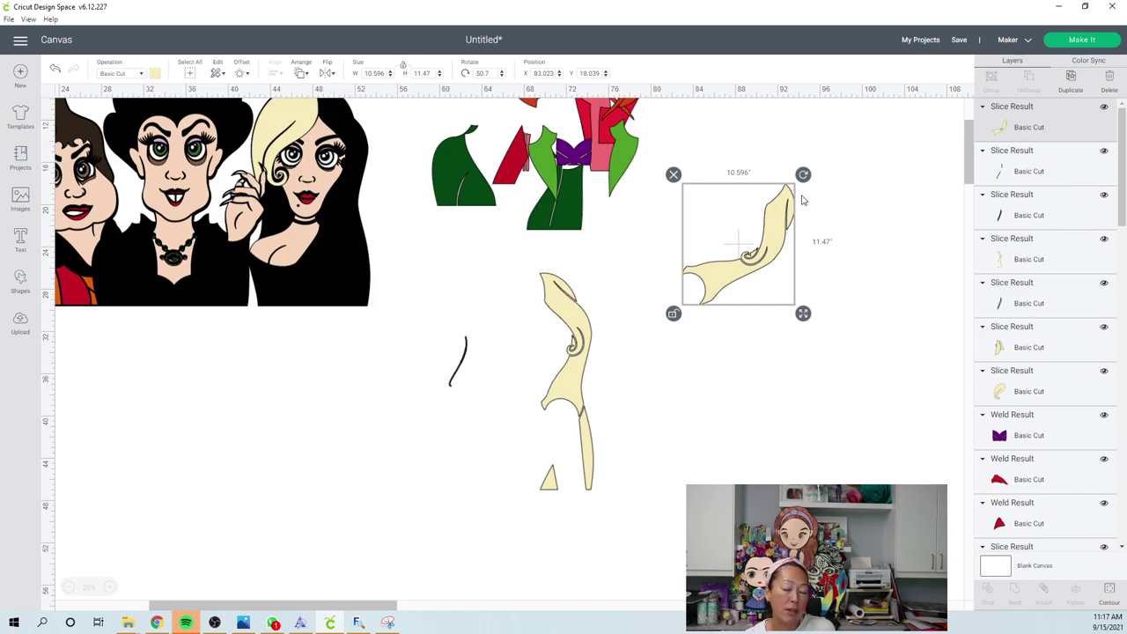
- Use Contour on the original sliced hair to hide the upper section and curl, keeping only the tail and triangle
{"action": "left_click", "coordinate": [574, 371]}
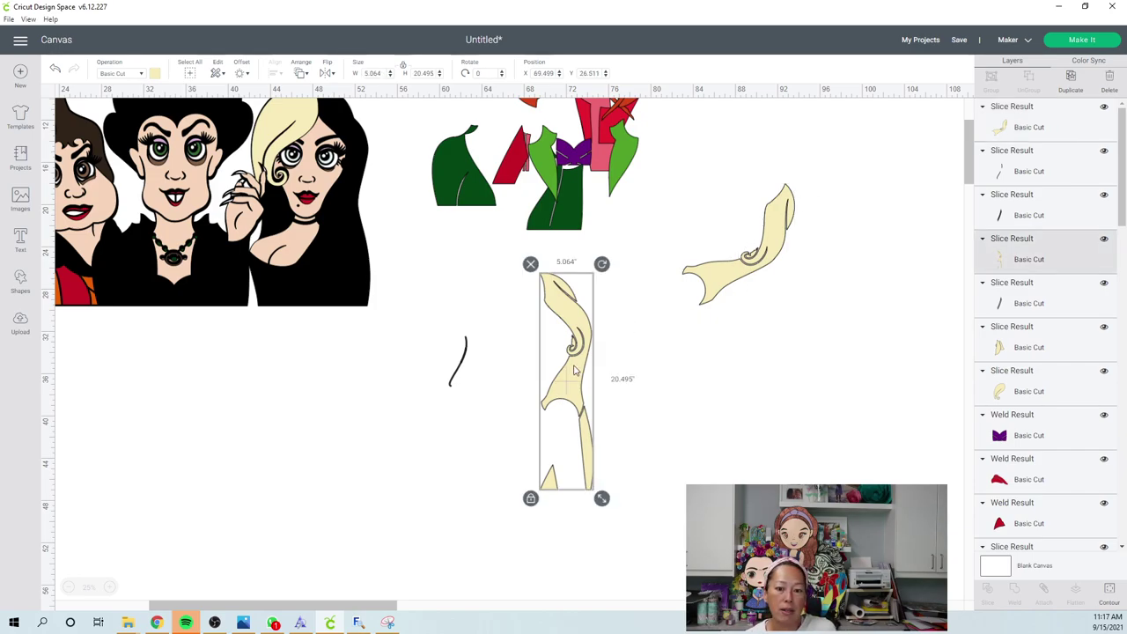
{"action": "left_click", "coordinate": [1112, 591]}
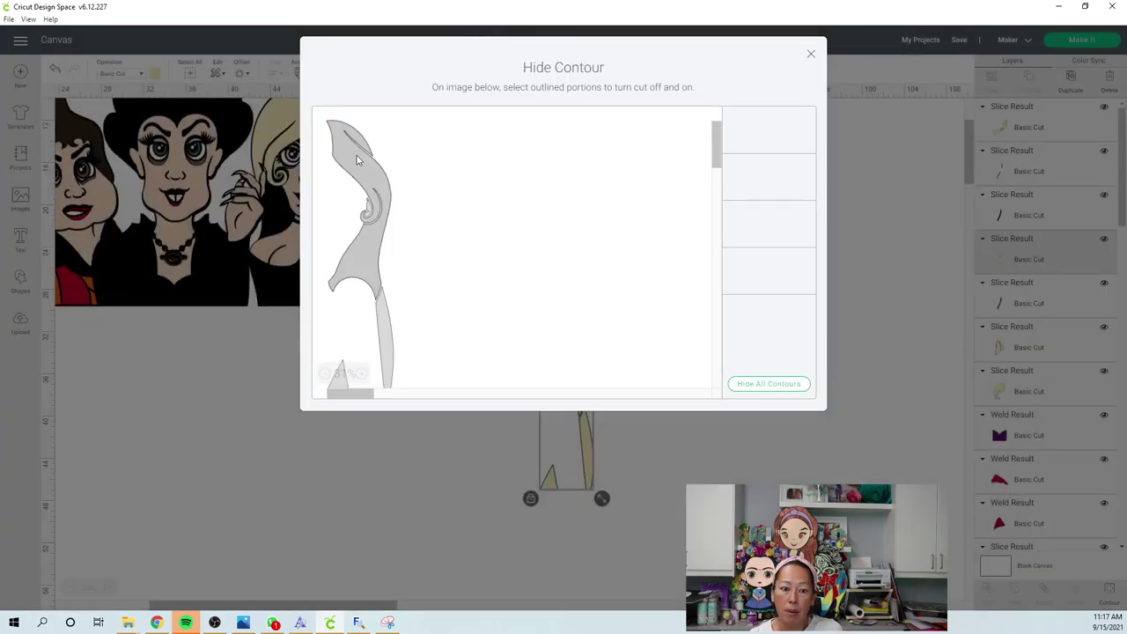
{"action": "left_click", "coordinate": [764, 273]}
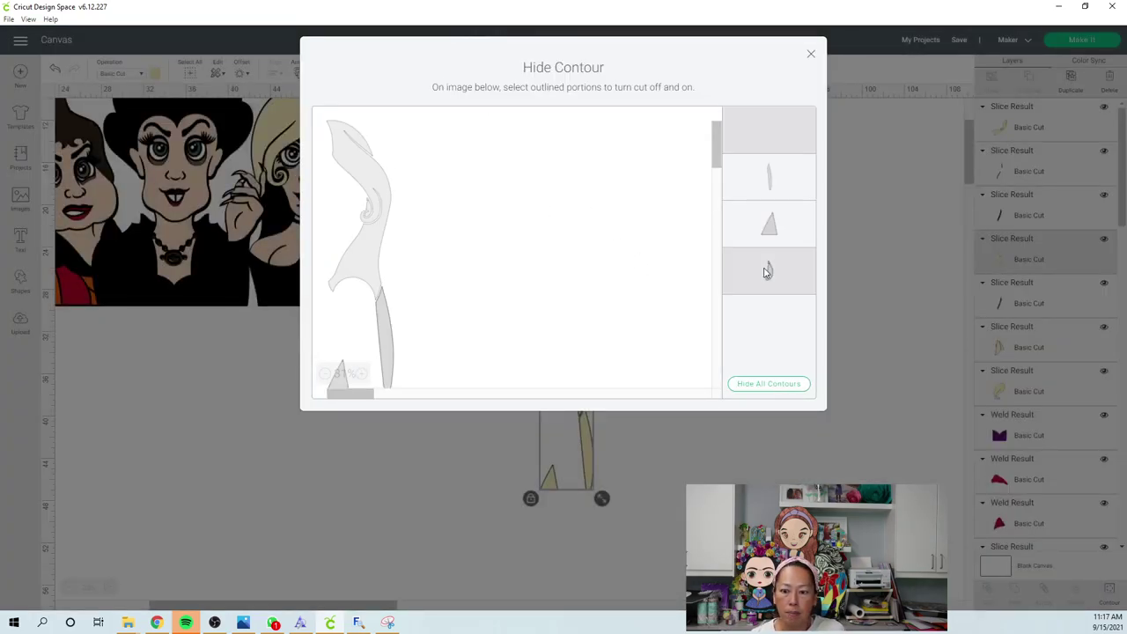
{"action": "left_click", "coordinate": [811, 56]}
- Move the tail and triangle pieces next to the rotated upper hair piece, and delete the leftover wavy line pieces
{"action": "left_click_drag", "start_coordinate": [572, 449], "coordinate": [733, 174]}
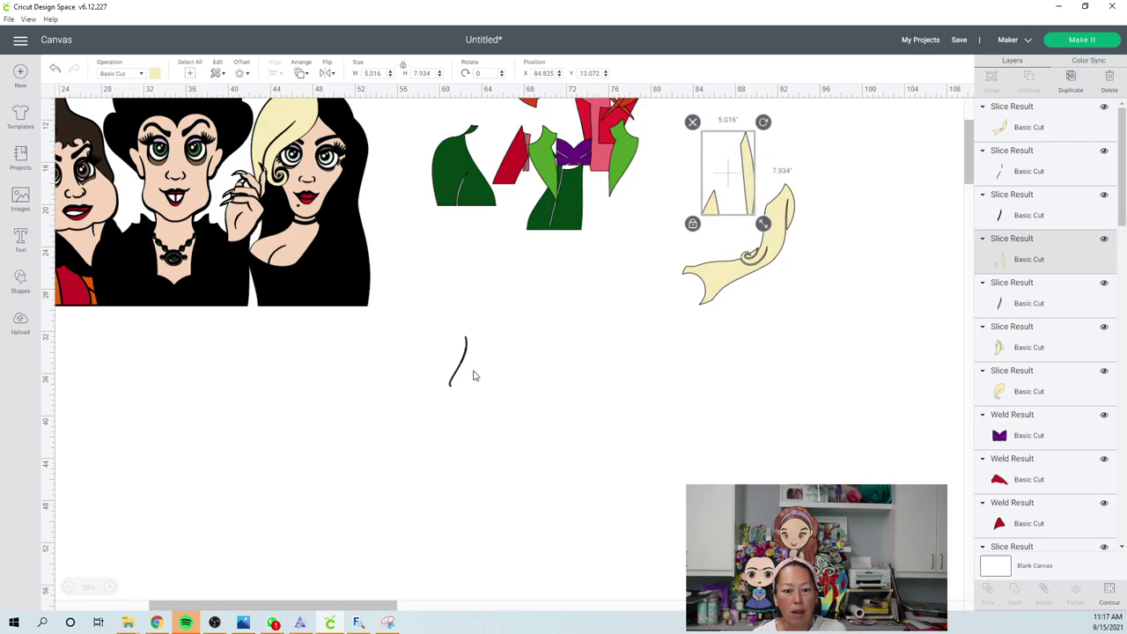
{"action": "left_click_drag", "start_coordinate": [531, 405], "coordinate": [414, 351]}
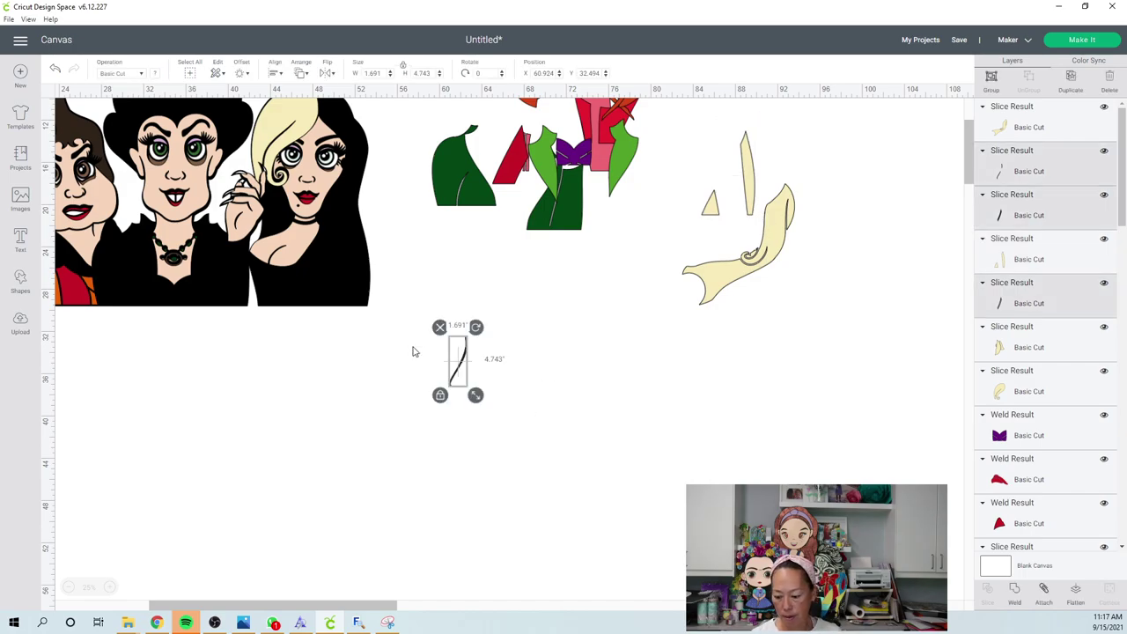
{"action": "key", "text": "Delete"}
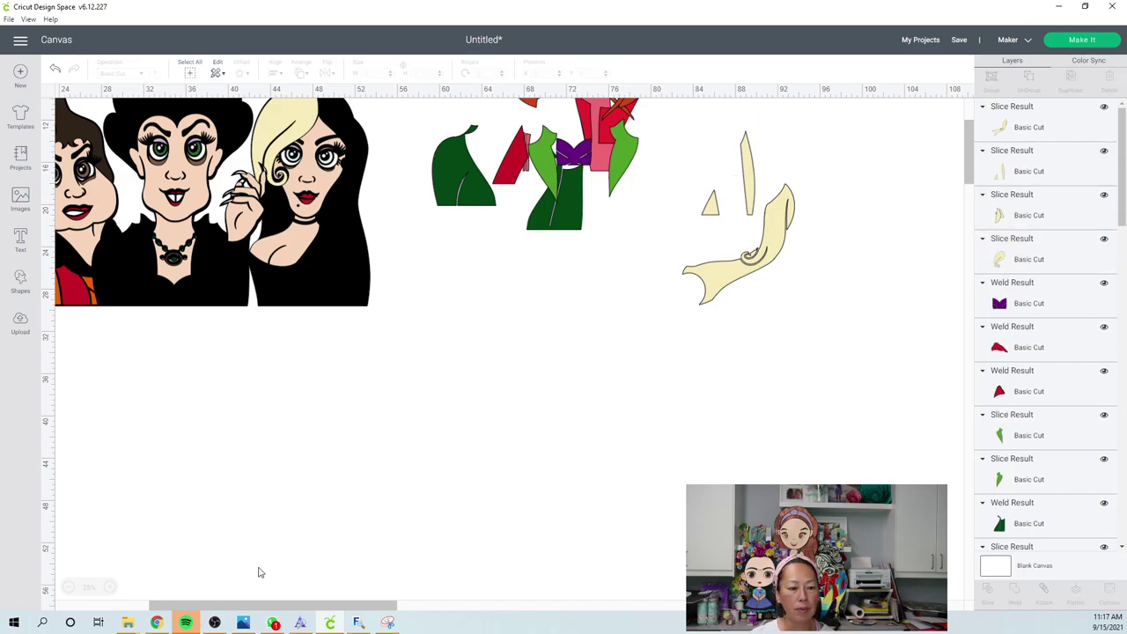
- Move the skin-tone faces layer below the characters and pull the dark brown hair layer out beside the first witch
{"action": "left_click_drag", "start_coordinate": [232, 601], "coordinate": [132, 585]}
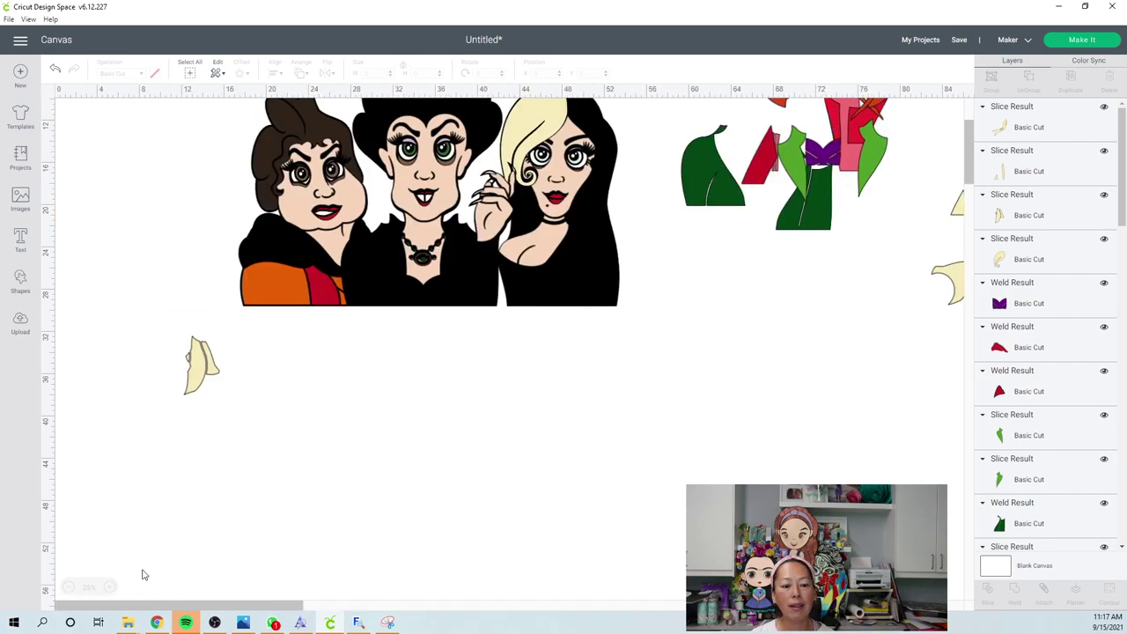
{"action": "scroll", "coordinate": [547, 399], "scroll_direction": "up", "scroll_amount": 2}
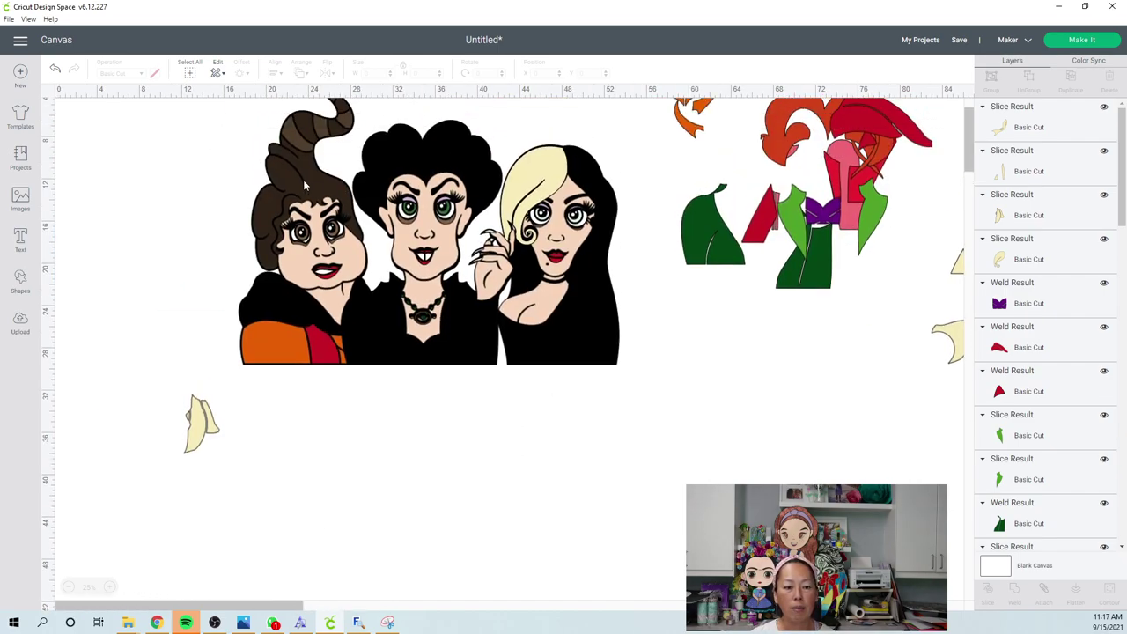
{"action": "left_click", "coordinate": [299, 177]}
{"action": "left_click_drag", "start_coordinate": [299, 177], "coordinate": [561, 346]}
{"action": "left_click_drag", "start_coordinate": [279, 154], "coordinate": [116, 243]}
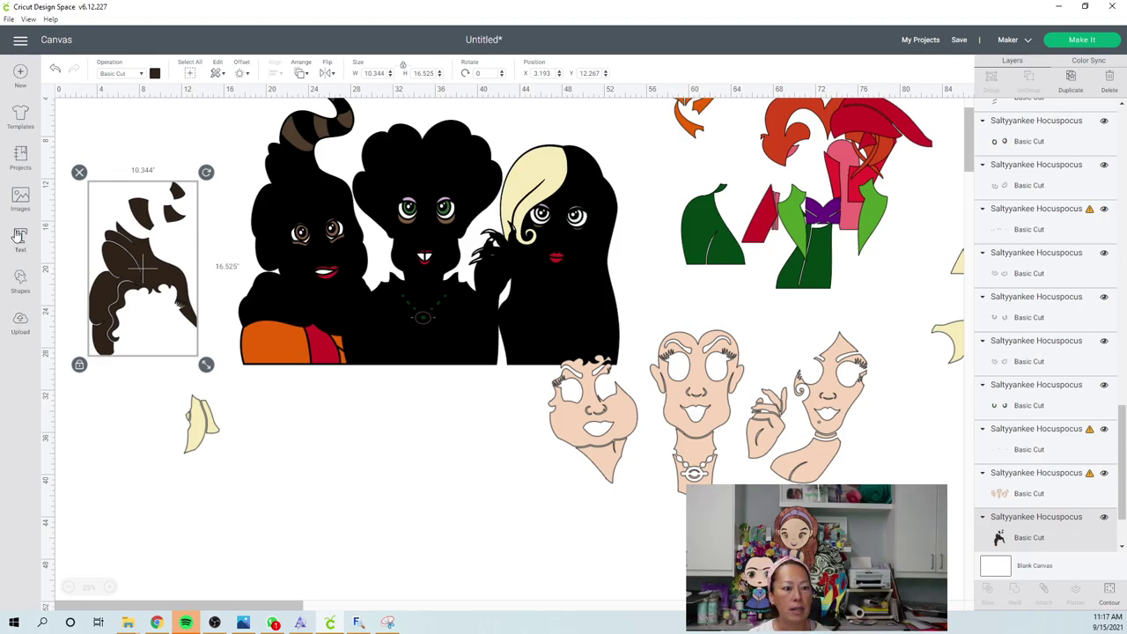
- Insert a square, enlarge it to about 10.17 inches, rotate it to about 311° and lay it over the three separate brown hair strips
{"action": "left_click", "coordinate": [20, 279]}
{"action": "left_click", "coordinate": [70, 176]}
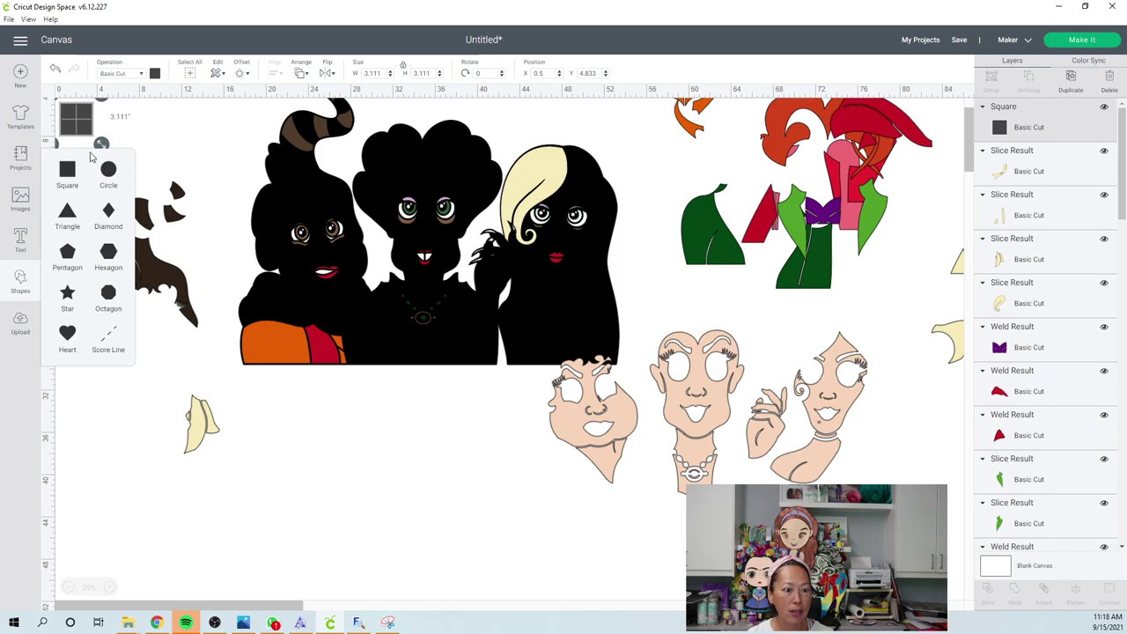
{"action": "left_click", "coordinate": [89, 121]}
{"action": "left_click_drag", "start_coordinate": [89, 121], "coordinate": [259, 273]}
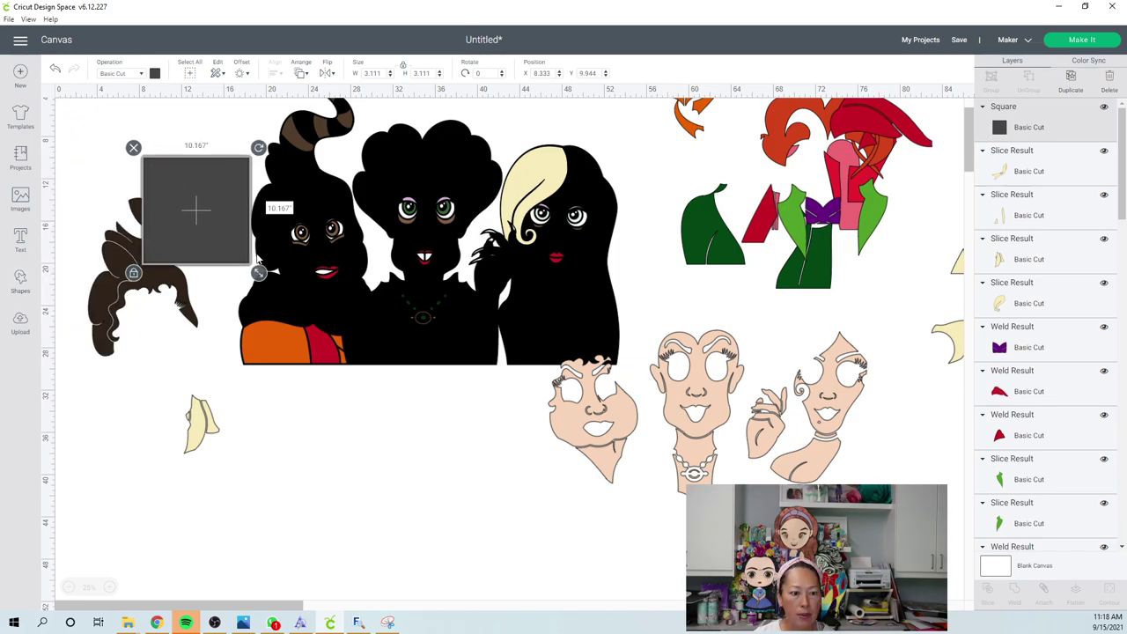
{"action": "left_click_drag", "start_coordinate": [259, 147], "coordinate": [191, 132]}
{"action": "left_click_drag", "start_coordinate": [213, 224], "coordinate": [199, 207]}
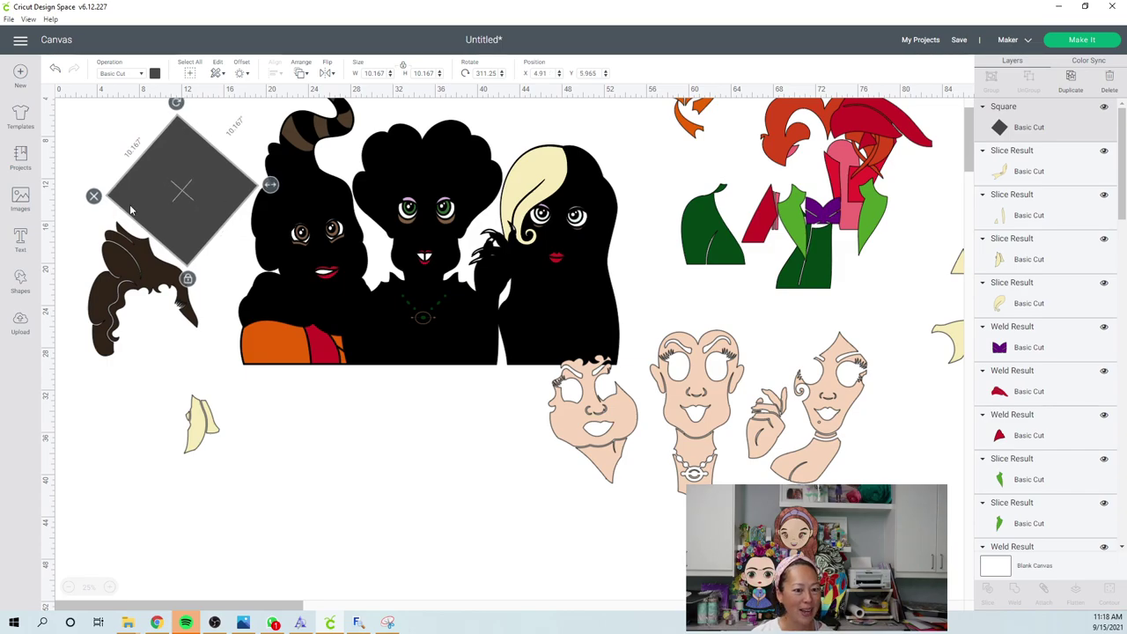
{"action": "left_click", "coordinate": [36, 129]}
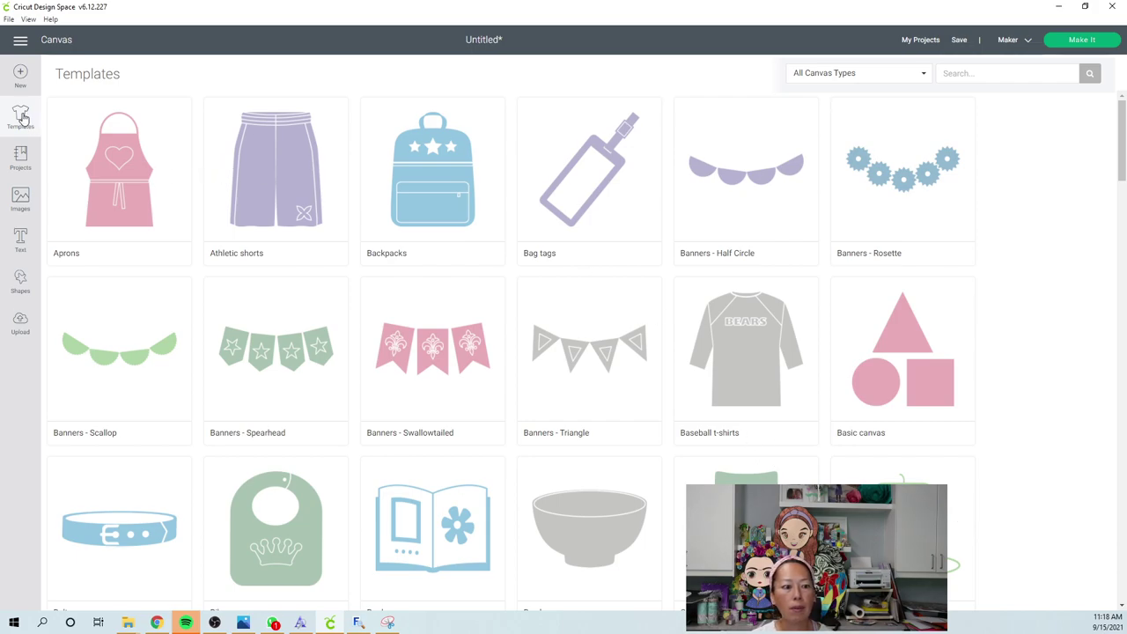
{"action": "left_click", "coordinate": [19, 199]}
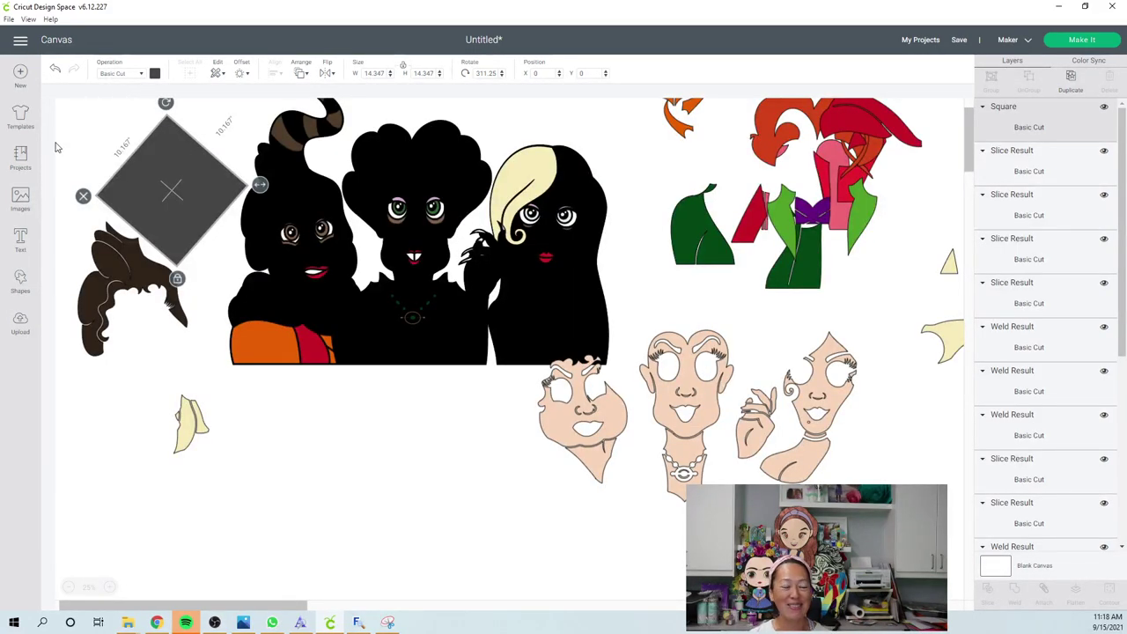
- Slice the dark brown hair with the rotated square and move the cut-out square below the characters
{"action": "left_click_drag", "start_coordinate": [70, 139], "coordinate": [143, 268]}
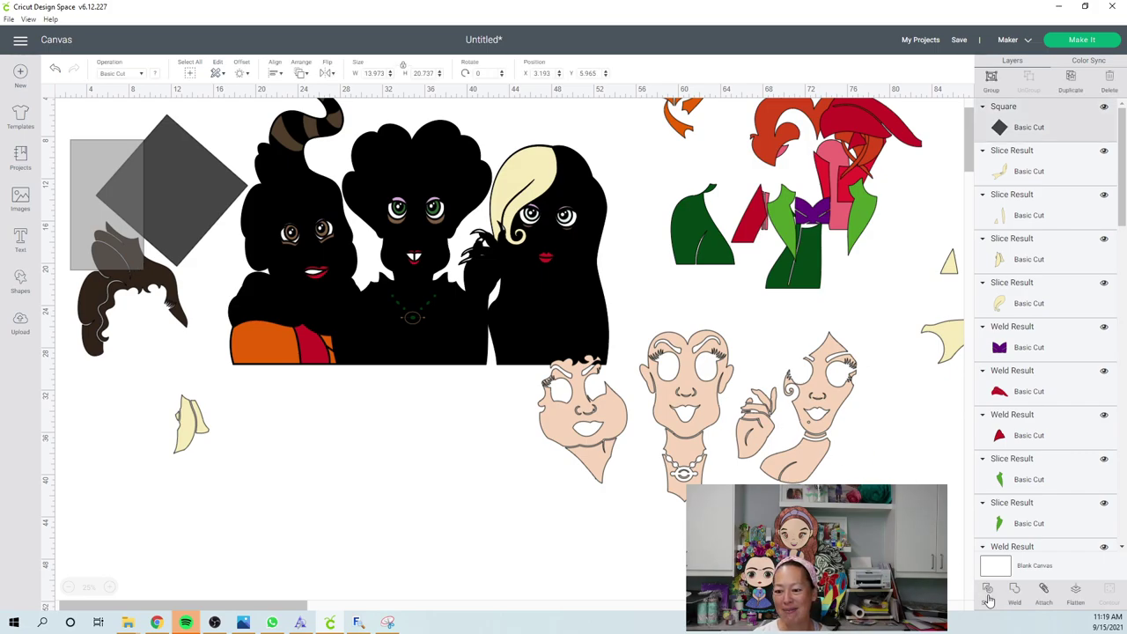
{"action": "left_click", "coordinate": [208, 290]}
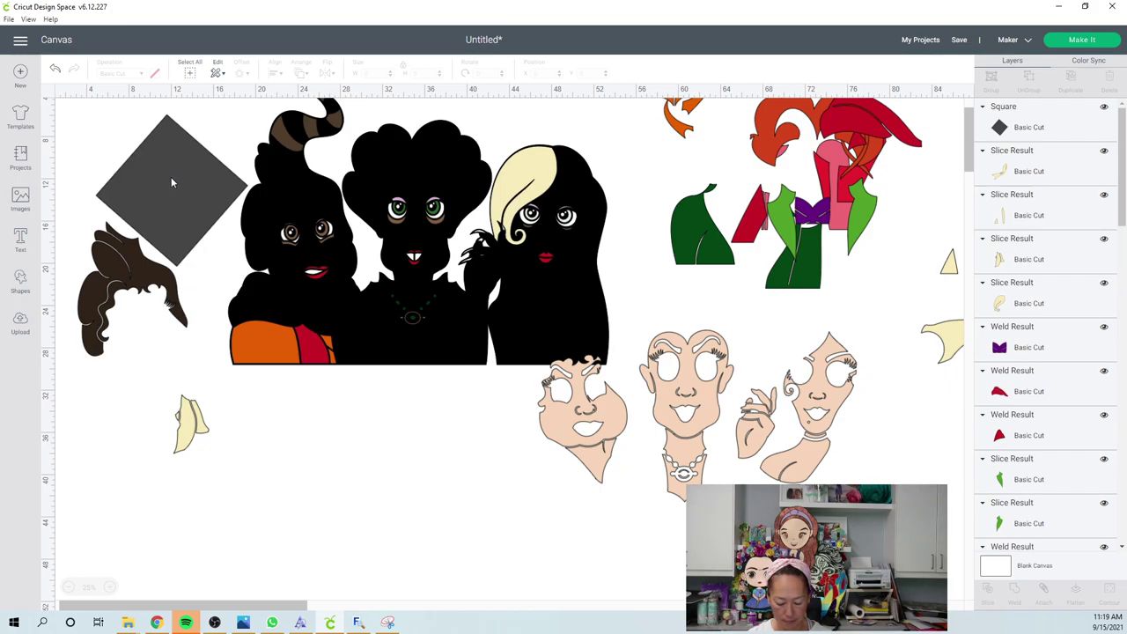
{"action": "key", "text": "ctrl+z"}
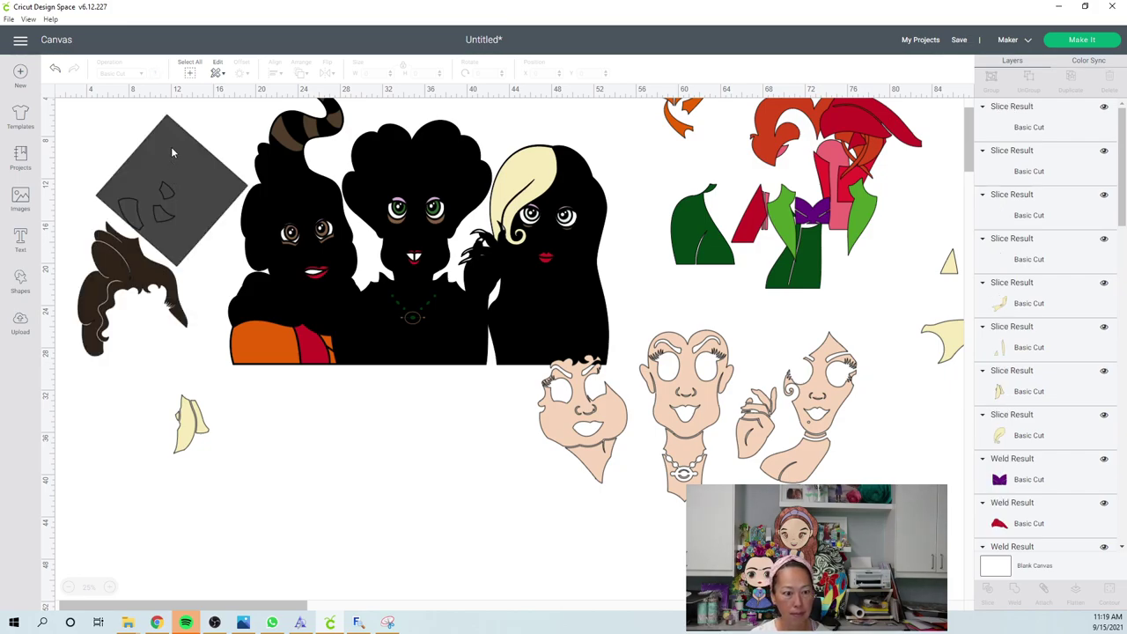
{"action": "left_click_drag", "start_coordinate": [189, 166], "coordinate": [363, 462]}
- Delete the gray duplicate of the three hair strips and move the brown strips farther away from the main hair piece
{"action": "left_click_drag", "start_coordinate": [132, 214], "coordinate": [319, 333]}
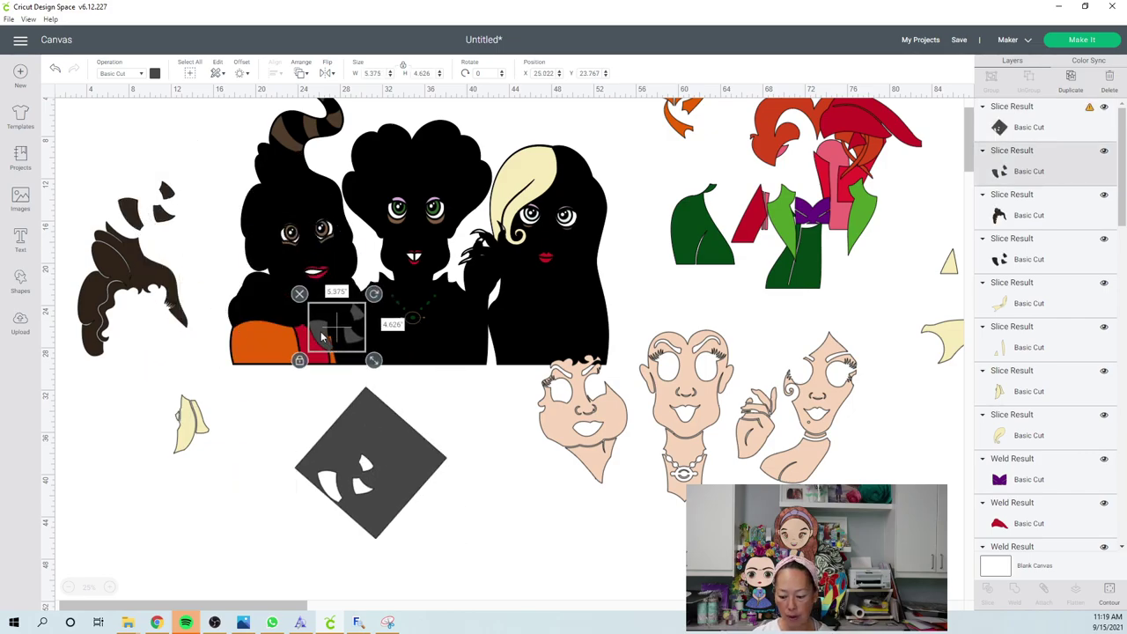
{"action": "key", "text": "Delete"}
{"action": "left_click", "coordinate": [136, 218]}
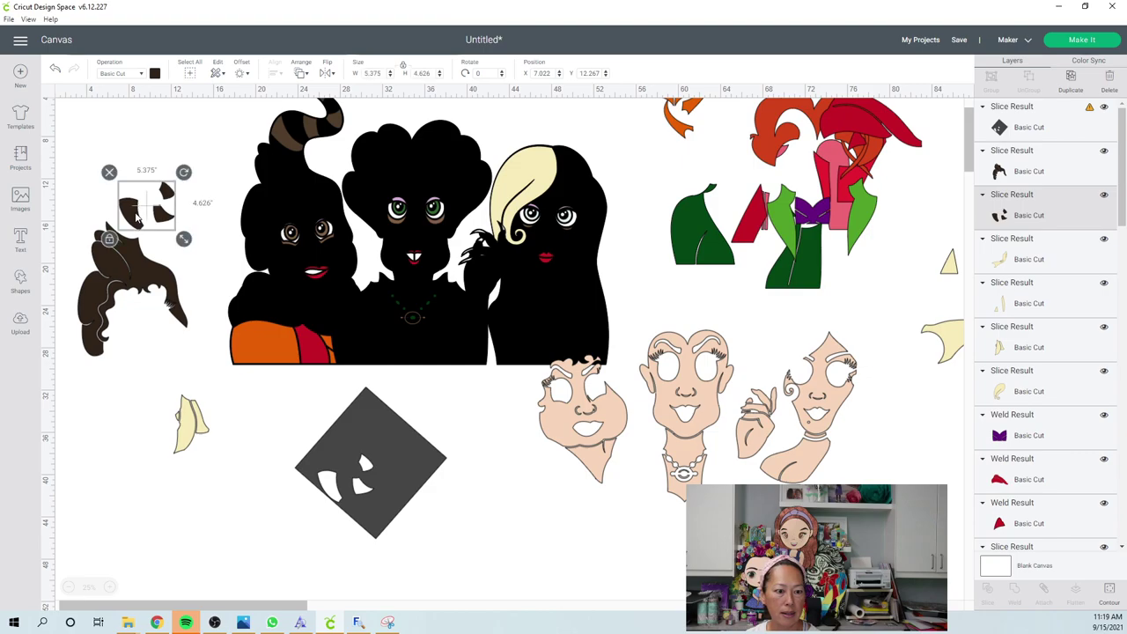
{"action": "left_click_drag", "start_coordinate": [136, 218], "coordinate": [185, 157]}
- Unlock the main brown hair piece's proportions and rotate it to about 8.1° so that it stands nearly upright
{"action": "left_click", "coordinate": [125, 259]}
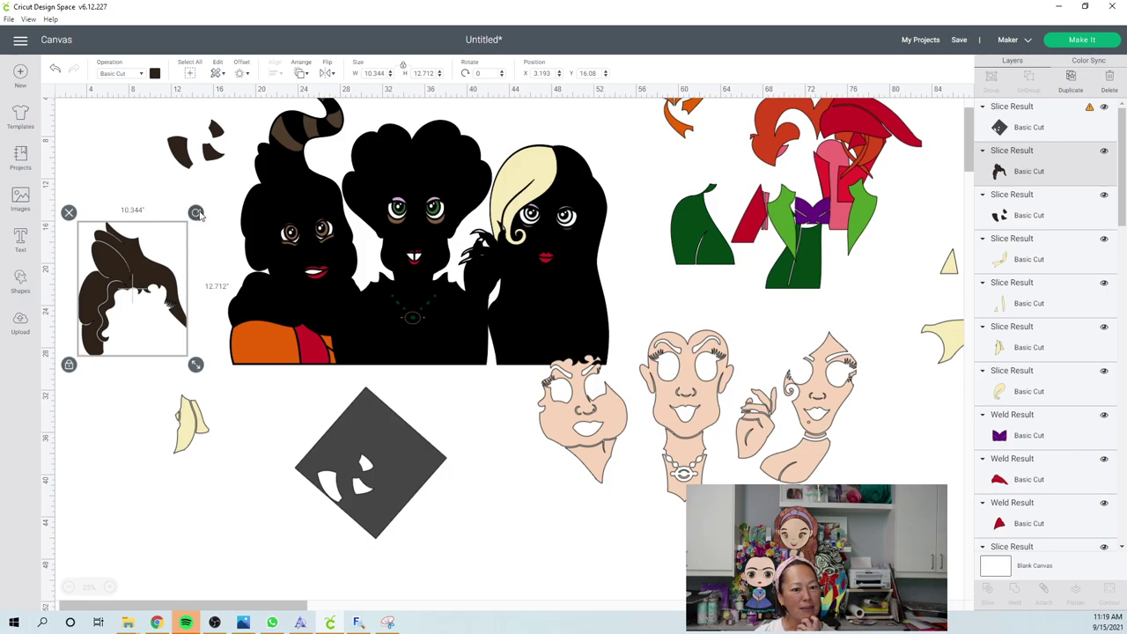
{"action": "left_click_drag", "start_coordinate": [195, 213], "coordinate": [163, 194]}
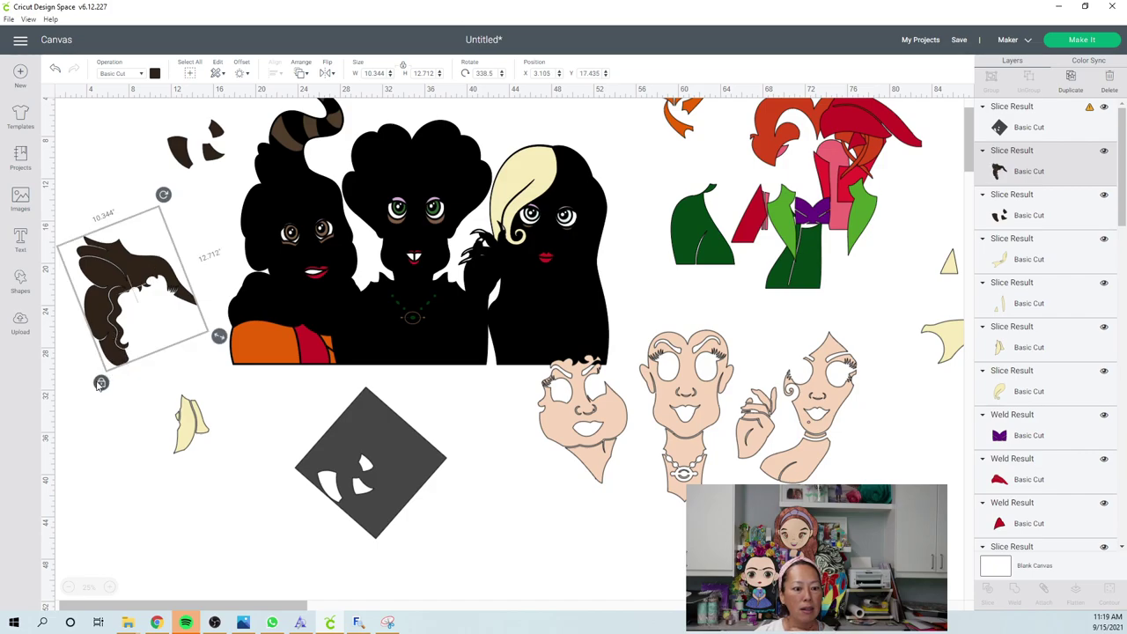
{"action": "left_click", "coordinate": [152, 274]}
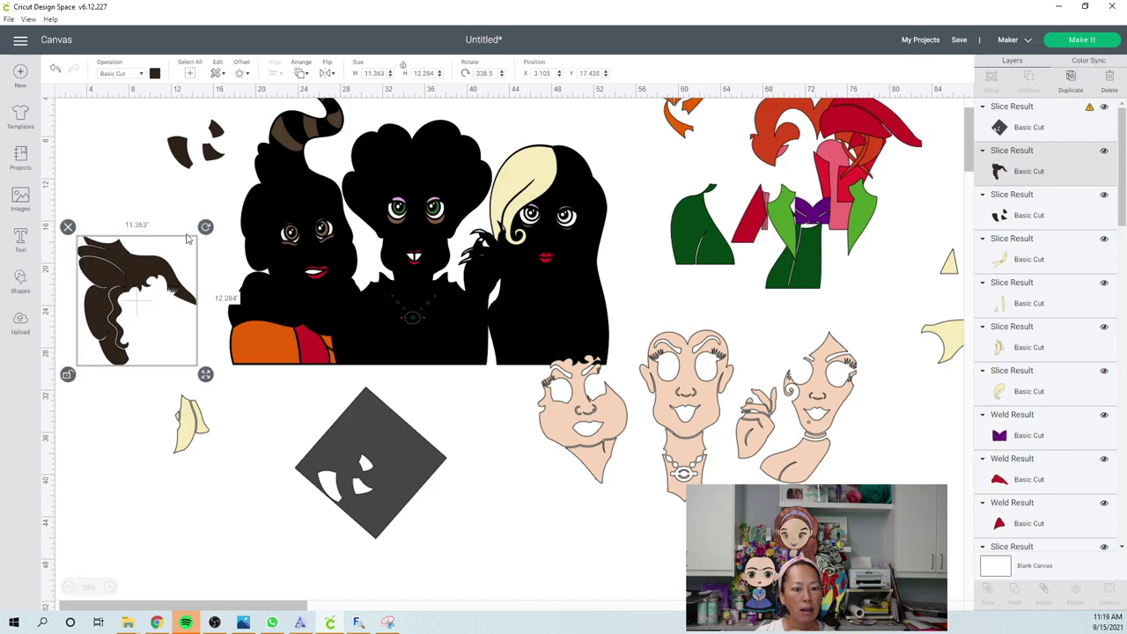
{"action": "left_click_drag", "start_coordinate": [206, 228], "coordinate": [220, 282]}
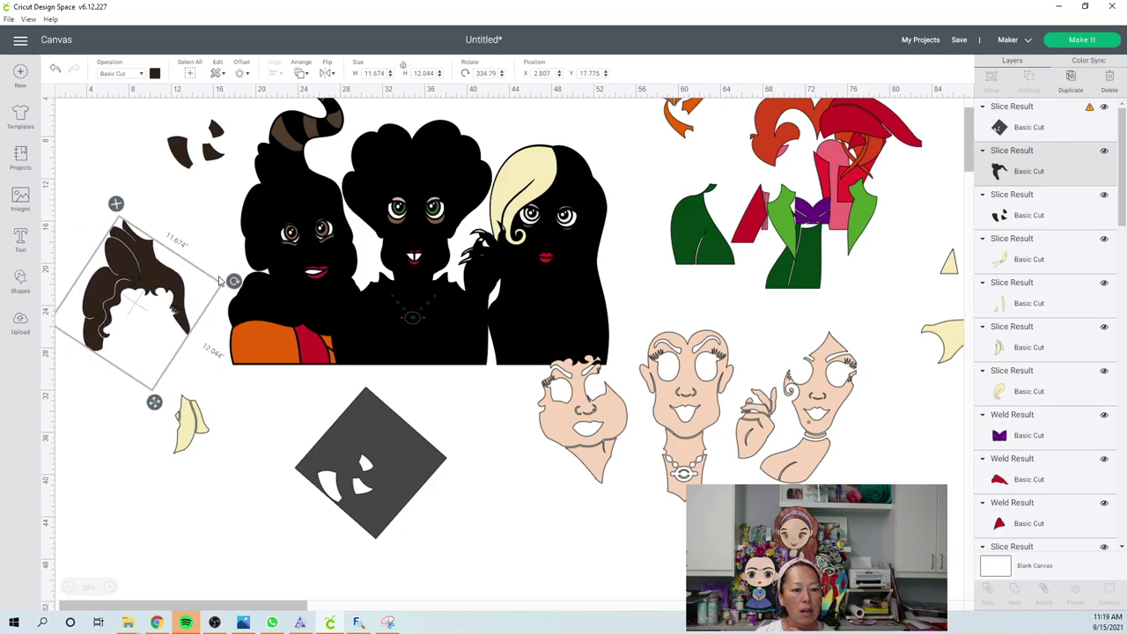
{"action": "left_click", "coordinate": [220, 282]}
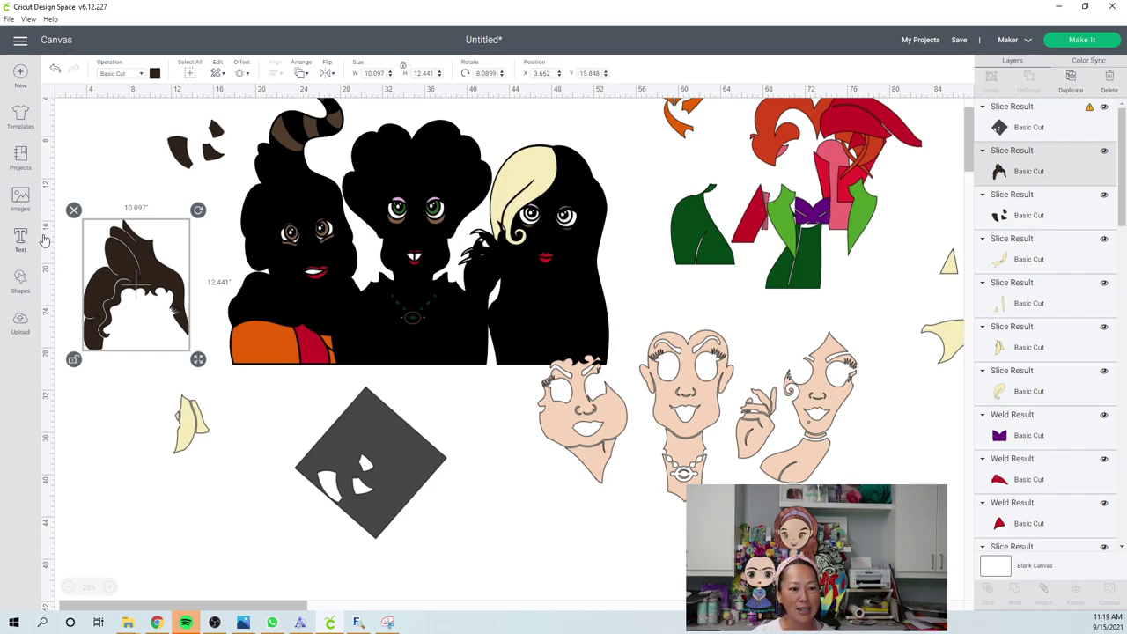
- Add a thin curved text stroke in the I Love Glitter font and move the brown hair piece up to about X 2.5, Y 10.0
{"action": "left_click", "coordinate": [26, 247]}
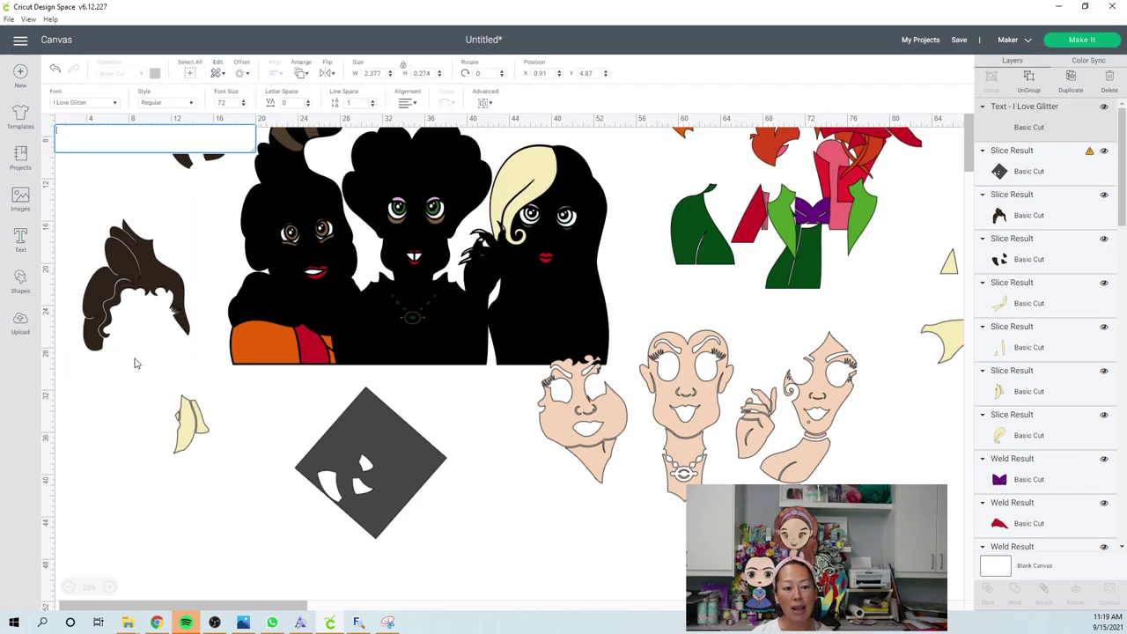
{"action": "left_click", "coordinate": [135, 363]}
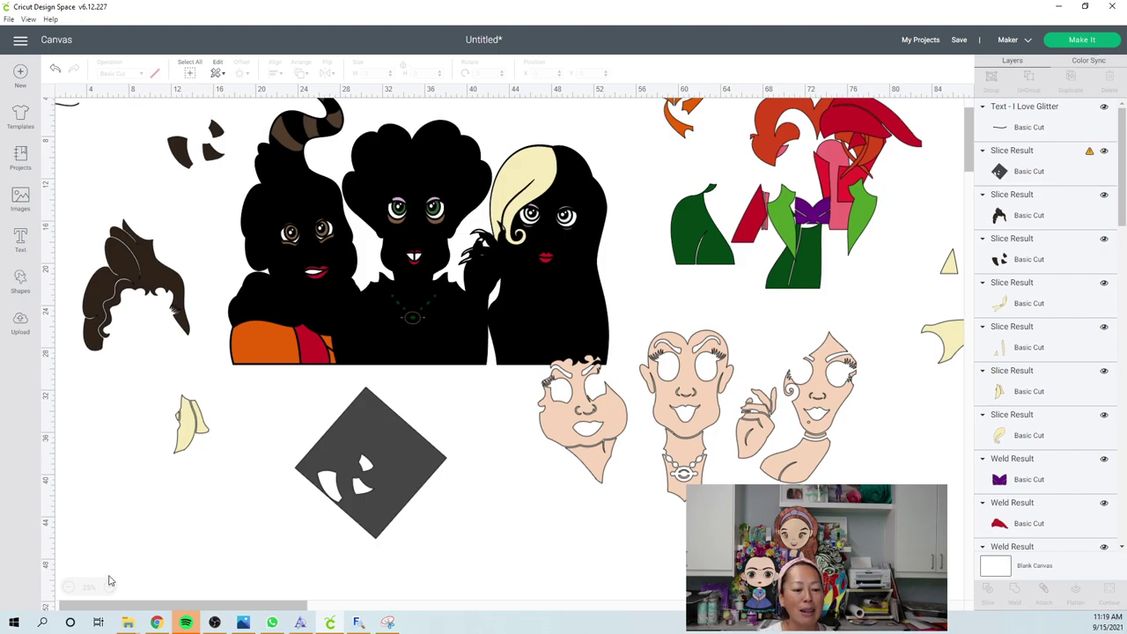
{"action": "left_click", "coordinate": [109, 586]}
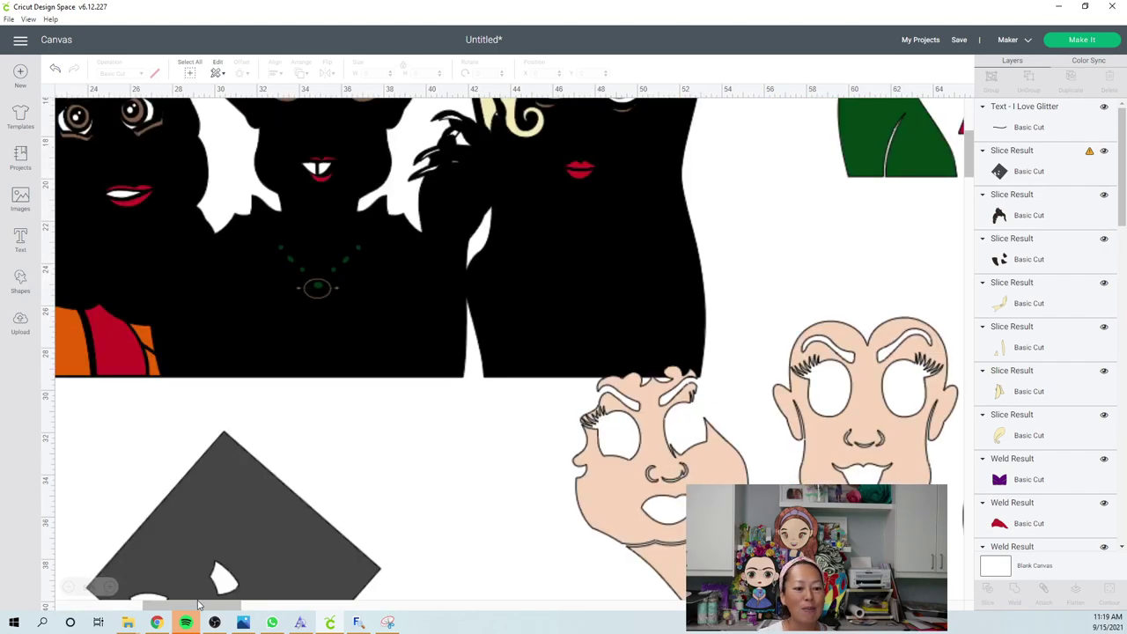
{"action": "left_click_drag", "start_coordinate": [135, 608], "coordinate": [44, 602]}
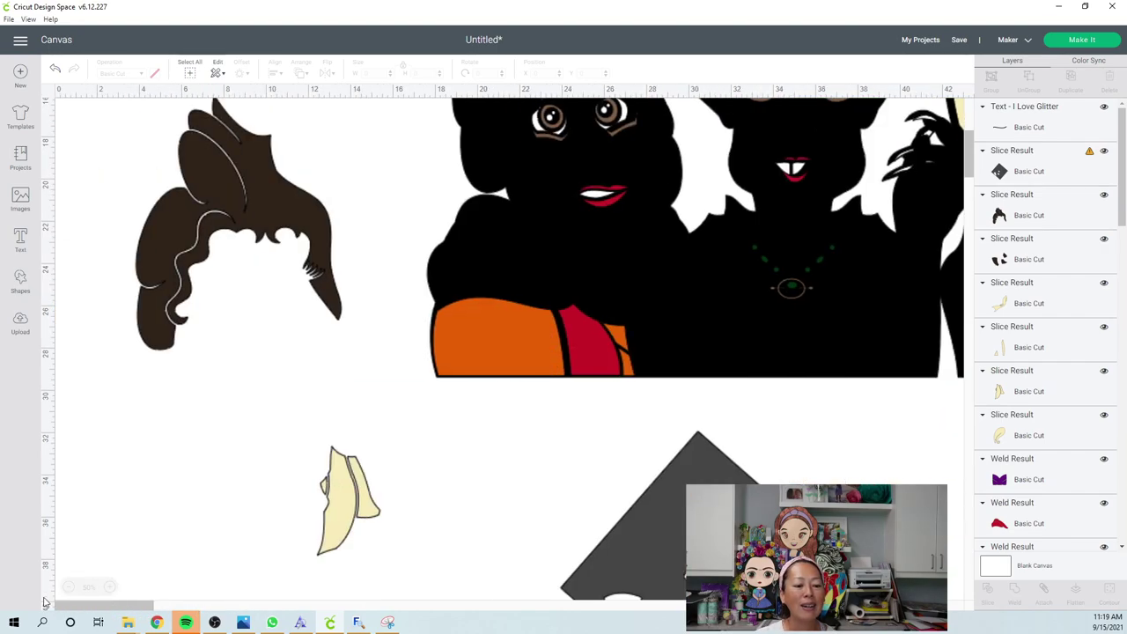
{"action": "left_click", "coordinate": [168, 354]}
{"action": "scroll", "coordinate": [171, 344], "scroll_direction": "up", "scroll_amount": 3}
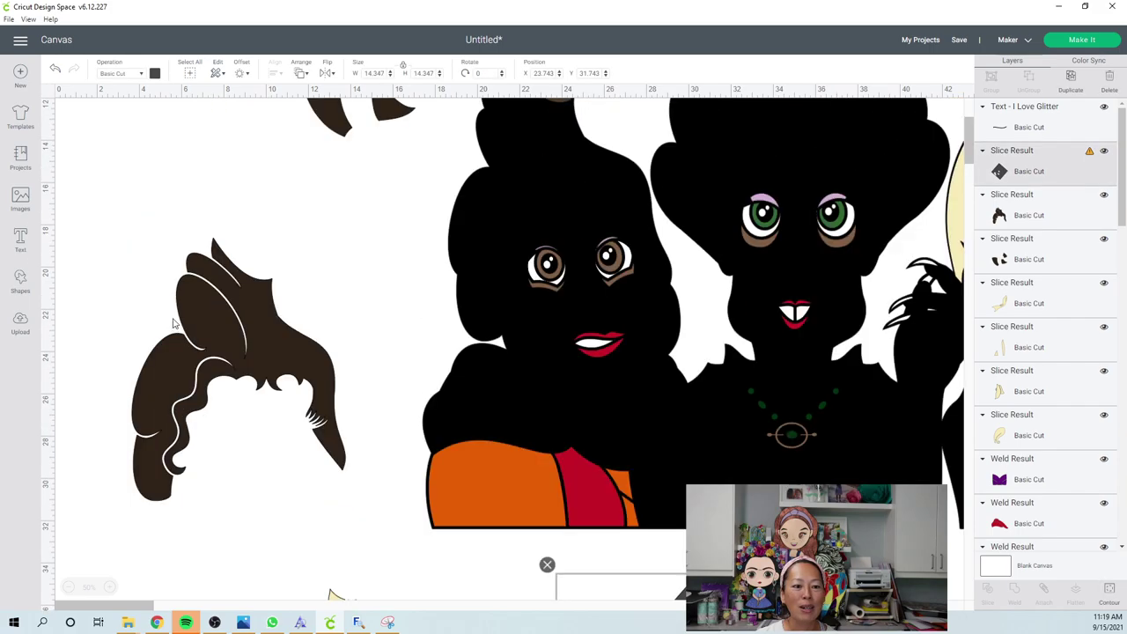
{"action": "scroll", "coordinate": [174, 323], "scroll_direction": "up", "scroll_amount": 2}
{"action": "left_click_drag", "start_coordinate": [194, 368], "coordinate": [171, 266]}
{"action": "scroll", "coordinate": [170, 265], "scroll_direction": "up", "scroll_amount": 2}
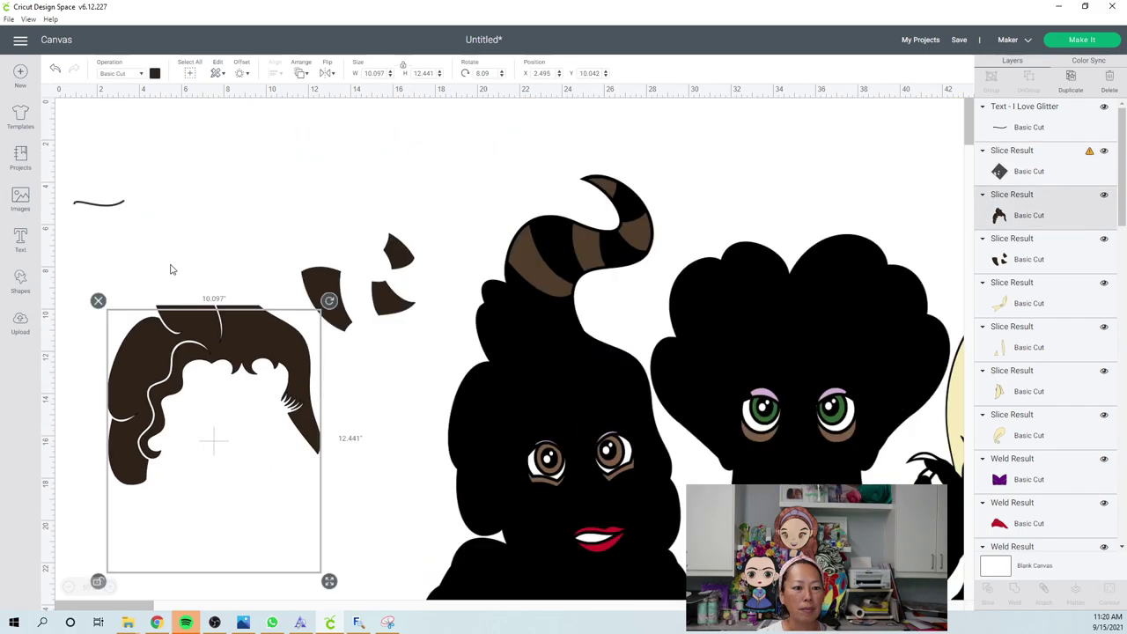
- Enlarge the curved stroke to about 3.46 inches, rotate it to about 293° and place it over the brown hair's hairline
{"action": "left_click", "coordinate": [114, 204]}
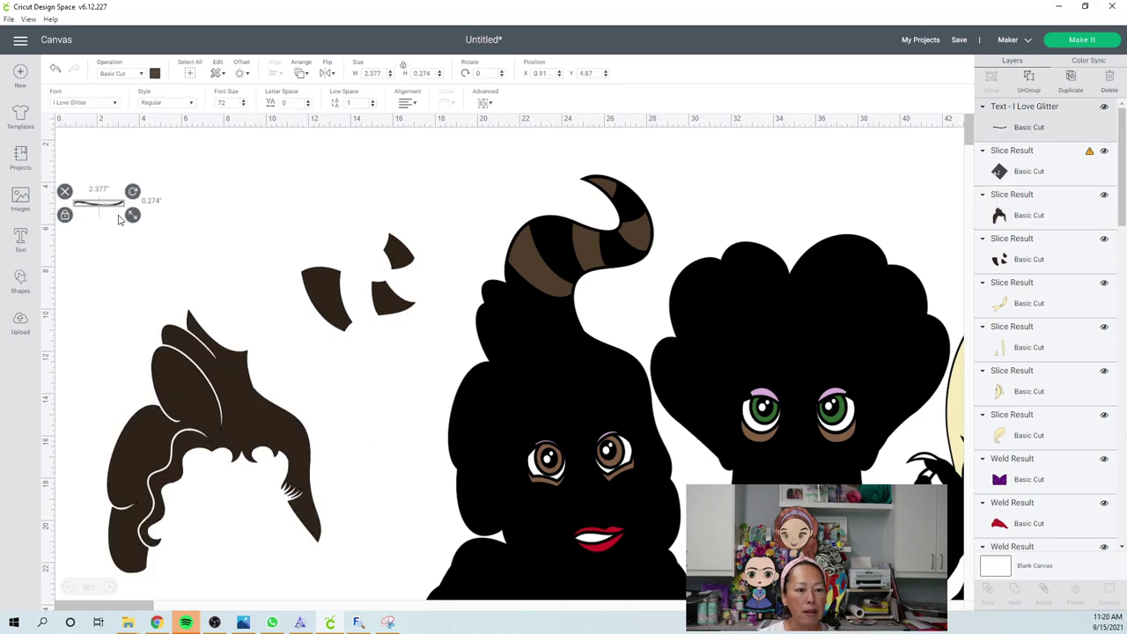
{"action": "left_click_drag", "start_coordinate": [133, 217], "coordinate": [157, 225]}
{"action": "left_click_drag", "start_coordinate": [155, 220], "coordinate": [213, 459]}
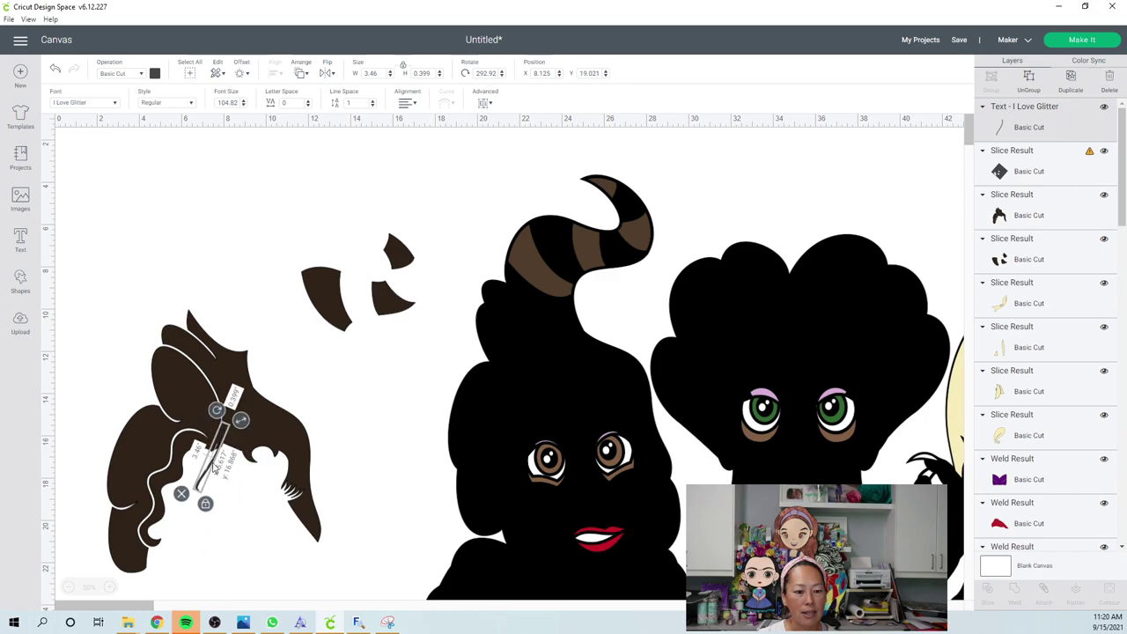
- Enlarge the curved stroke to about 4.82 inches and place its upper end at the tip of the long white gap in the hair
{"action": "left_click", "coordinate": [111, 588]}
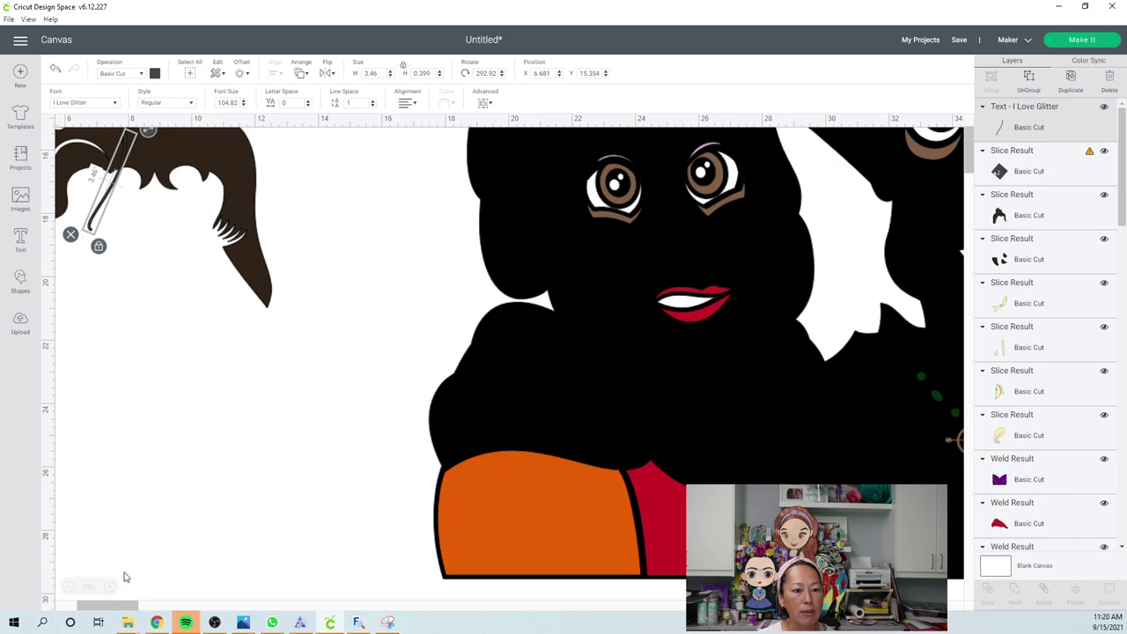
{"action": "left_click", "coordinate": [110, 587]}
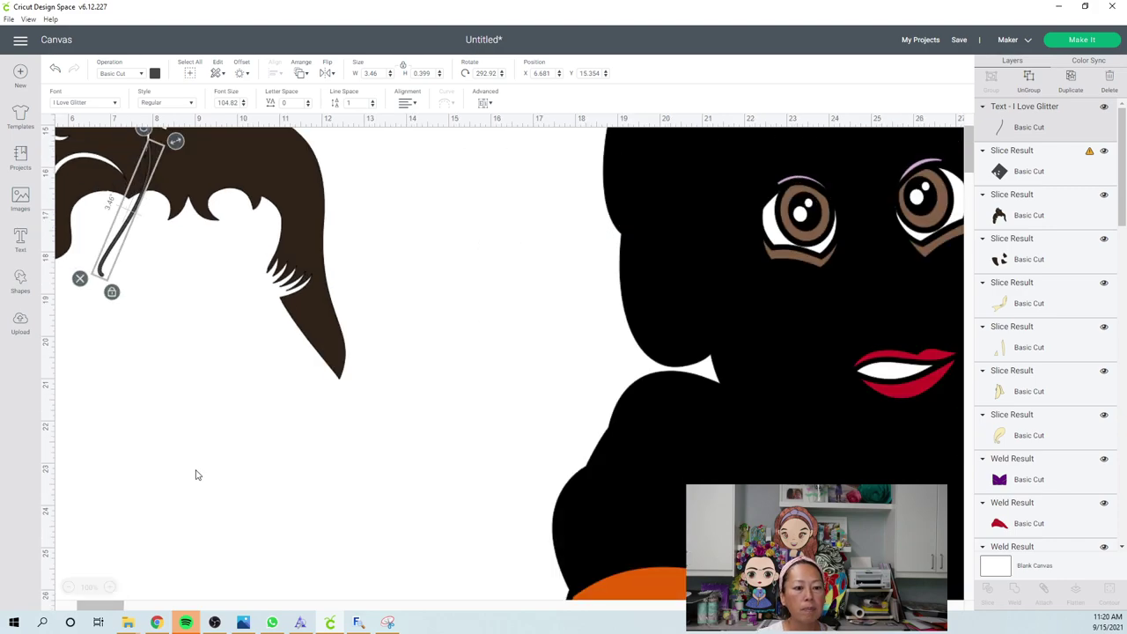
{"action": "scroll", "coordinate": [196, 475], "scroll_direction": "up", "scroll_amount": 3}
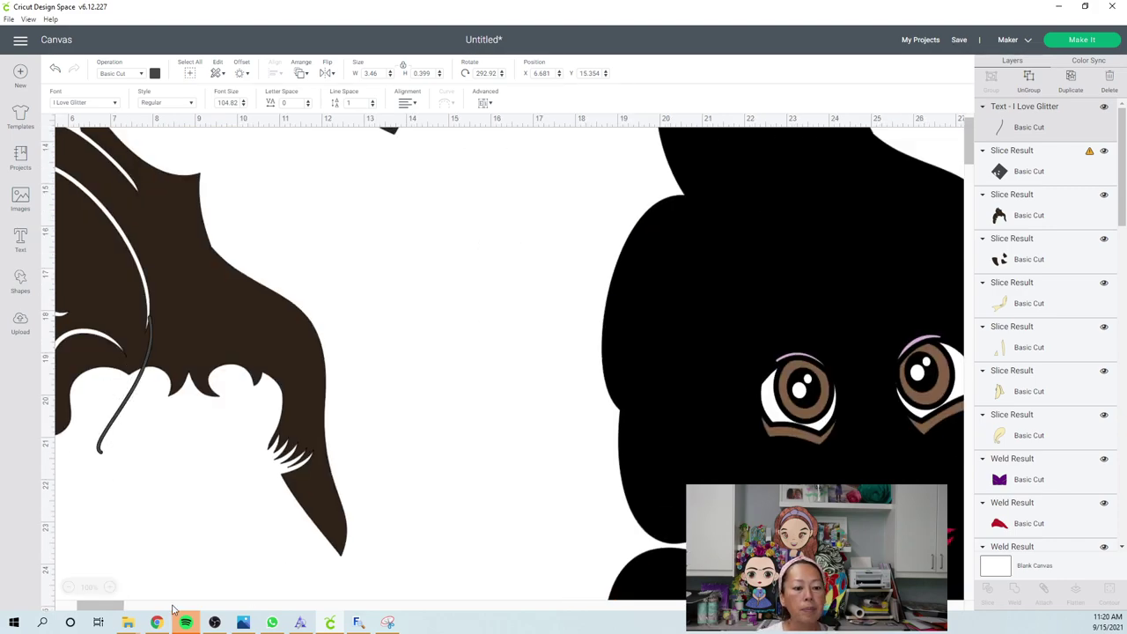
{"action": "left_click_drag", "start_coordinate": [99, 612], "coordinate": [75, 612]}
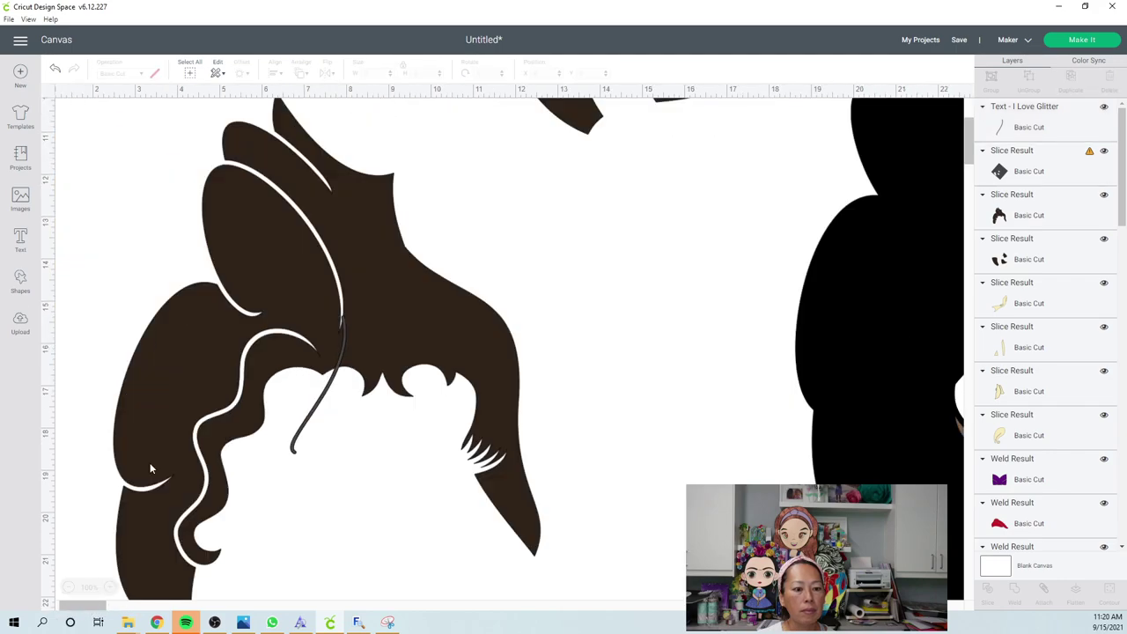
{"action": "left_click", "coordinate": [310, 421]}
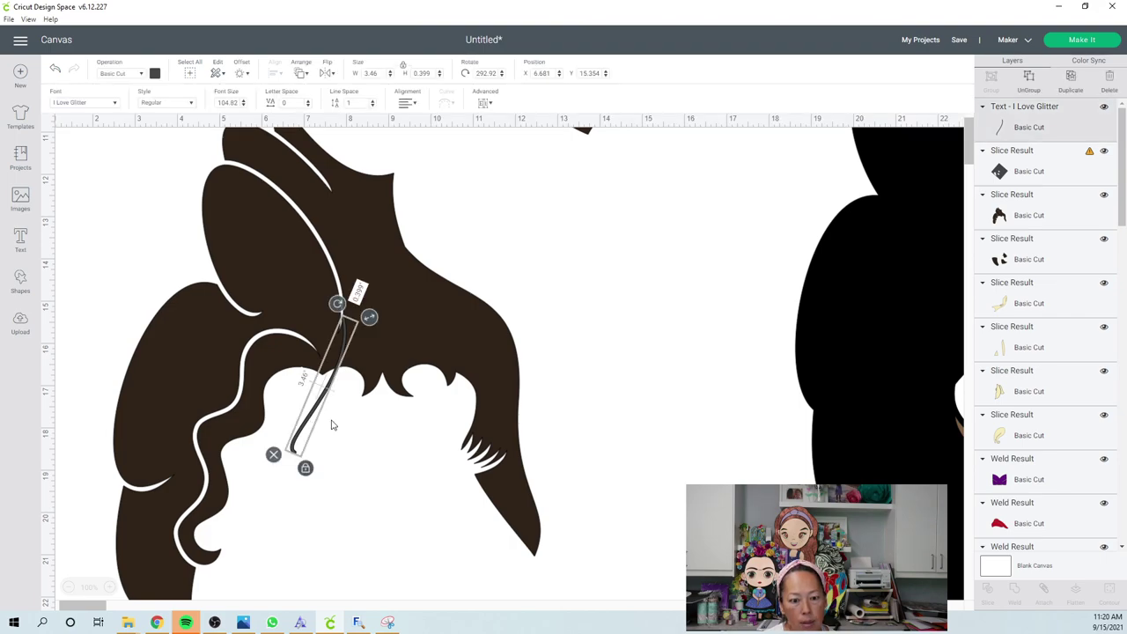
{"action": "left_click_drag", "start_coordinate": [370, 319], "coordinate": [398, 266]}
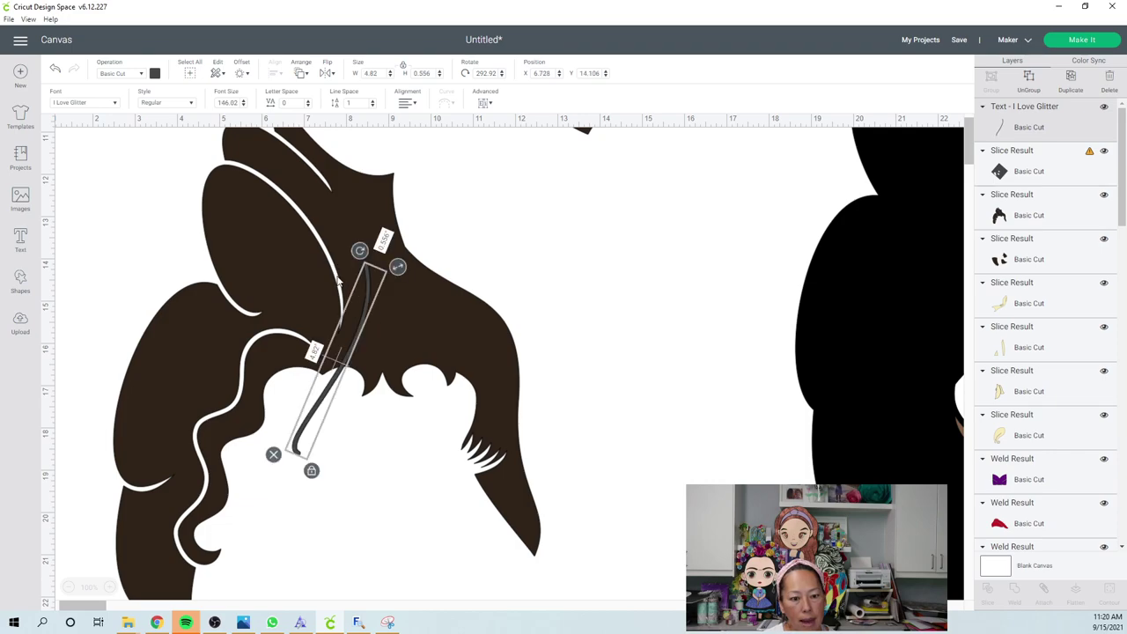
{"action": "left_click_drag", "start_coordinate": [372, 294], "coordinate": [345, 326]}
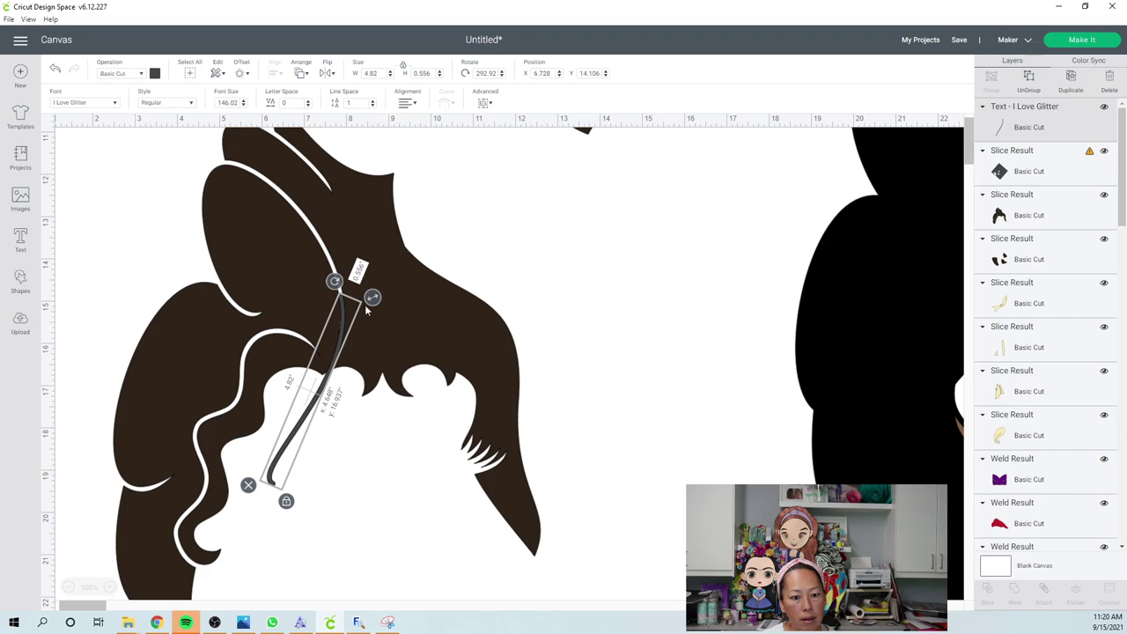
- Rotate the curved stroke to about 294.7° and align it so that it continues the white gap down through the hairline
{"action": "left_click", "coordinate": [379, 483]}
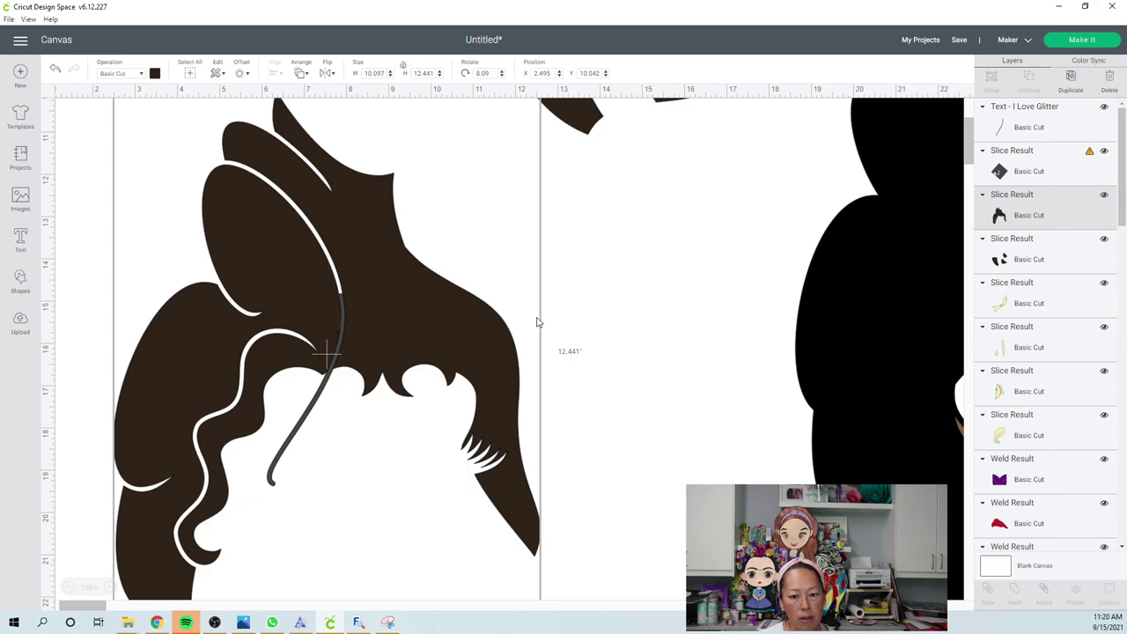
{"action": "left_click", "coordinate": [632, 314]}
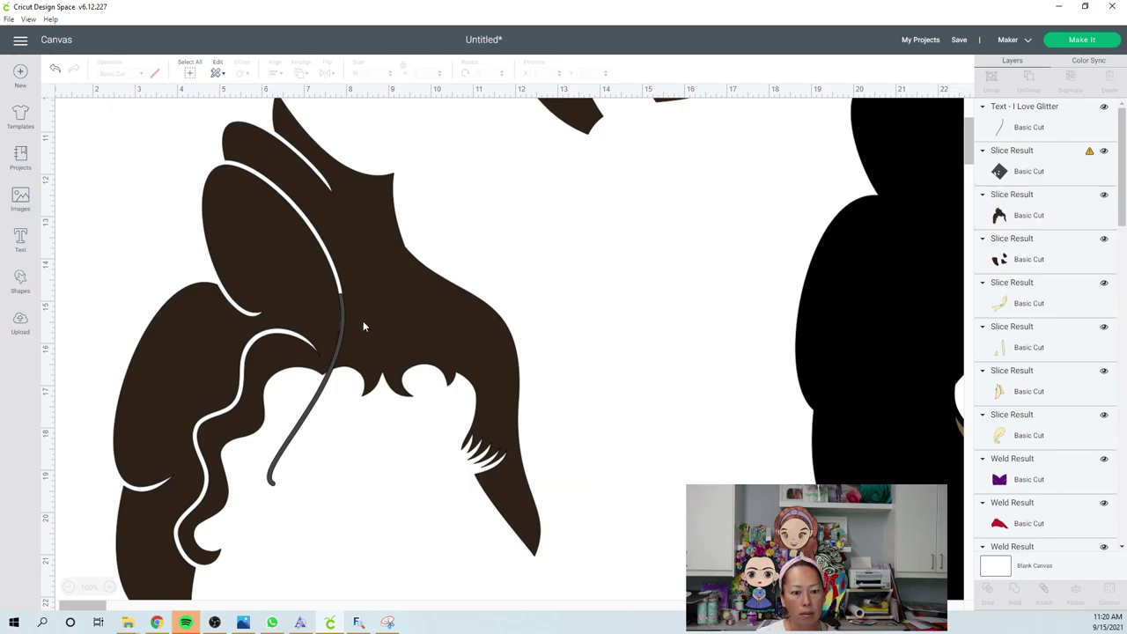
{"action": "left_click", "coordinate": [340, 320]}
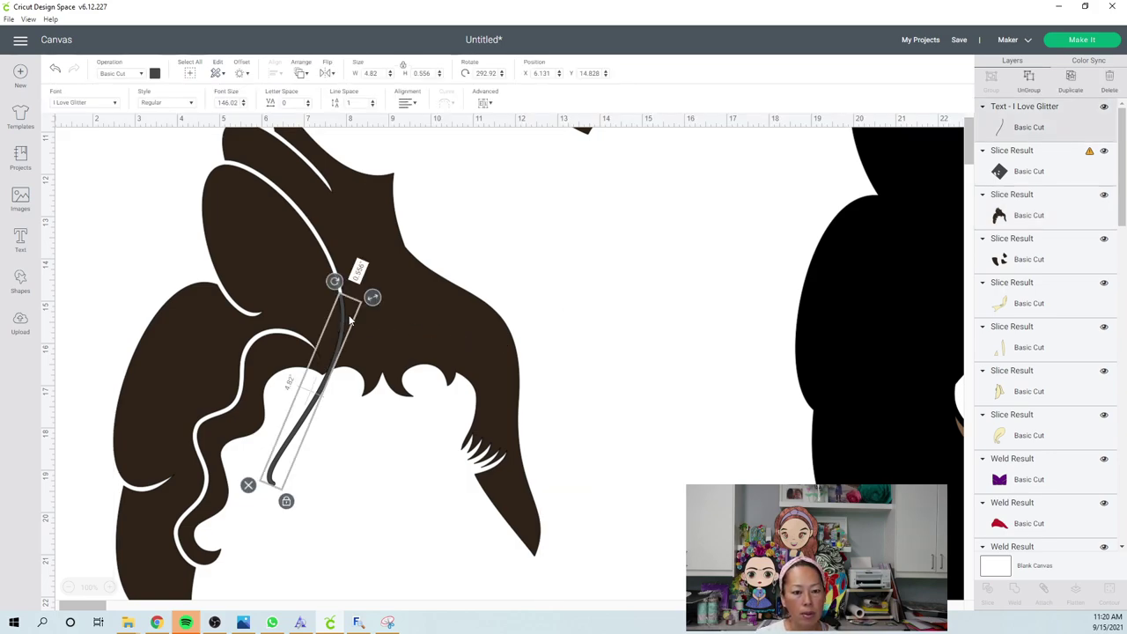
{"action": "left_click_drag", "start_coordinate": [337, 289], "coordinate": [340, 323]}
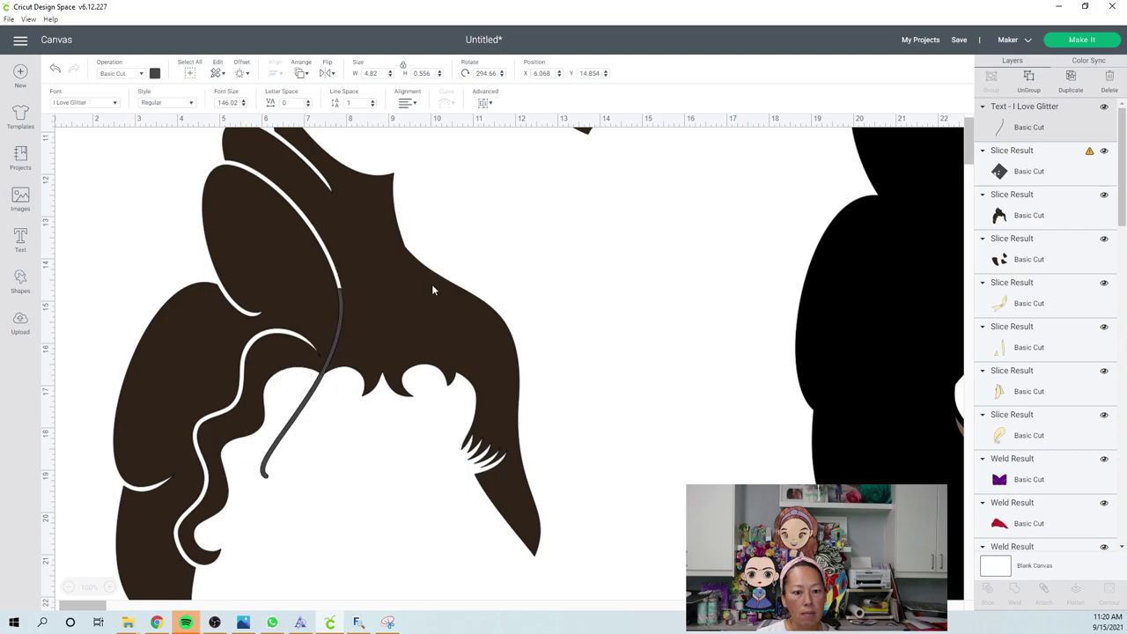
{"action": "left_click_drag", "start_coordinate": [465, 272], "coordinate": [468, 276]}
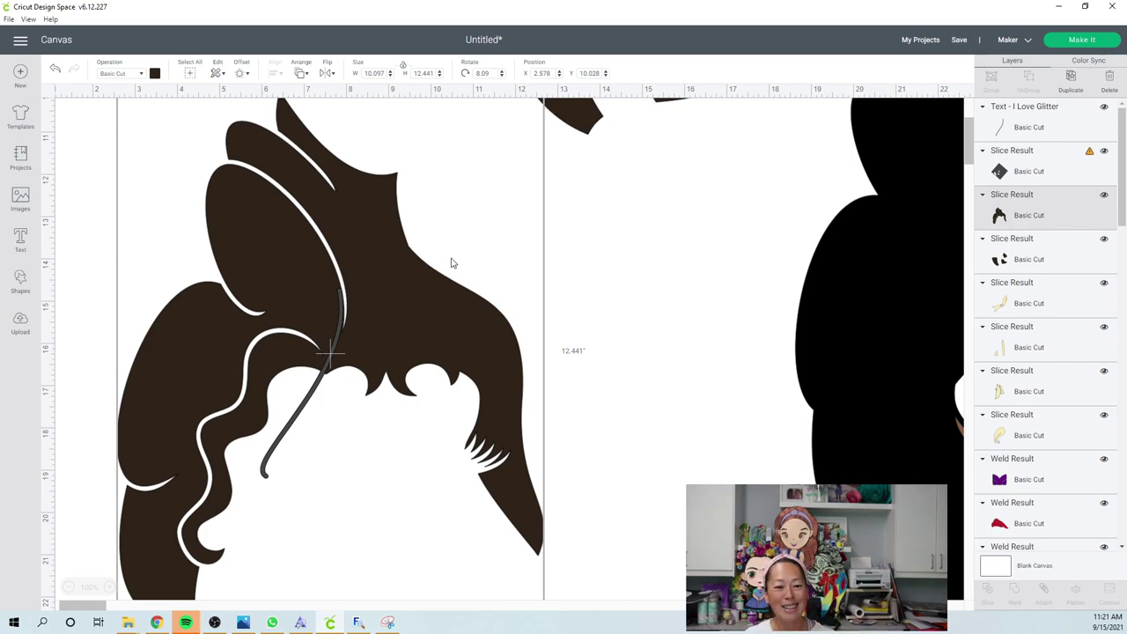
{"action": "left_click", "coordinate": [453, 265]}
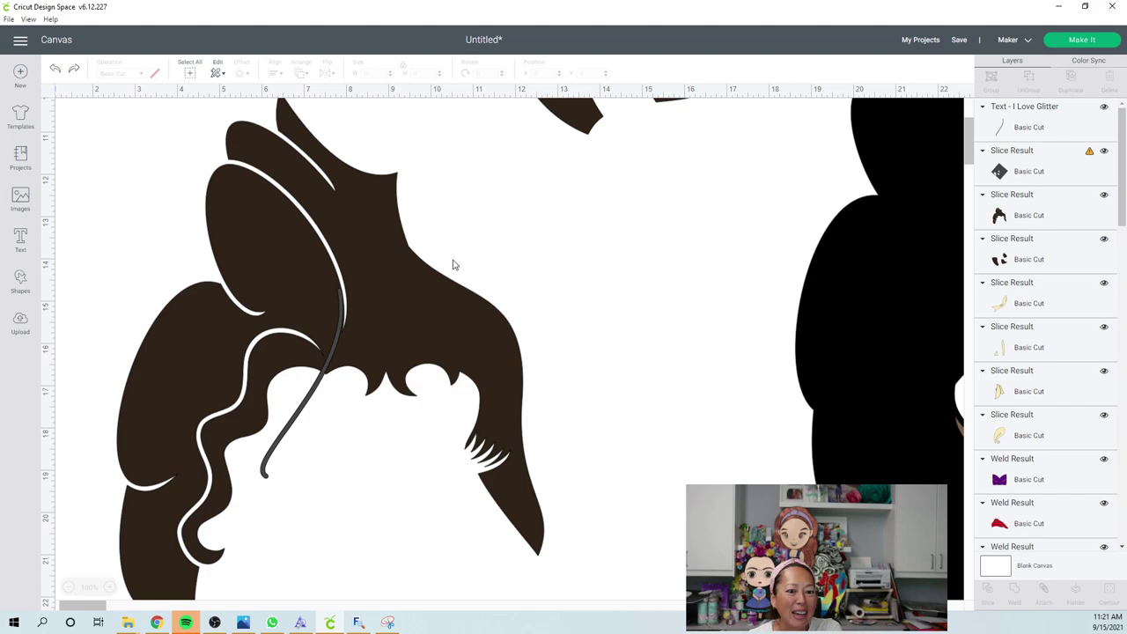
{"action": "key", "text": "ctrl+z"}
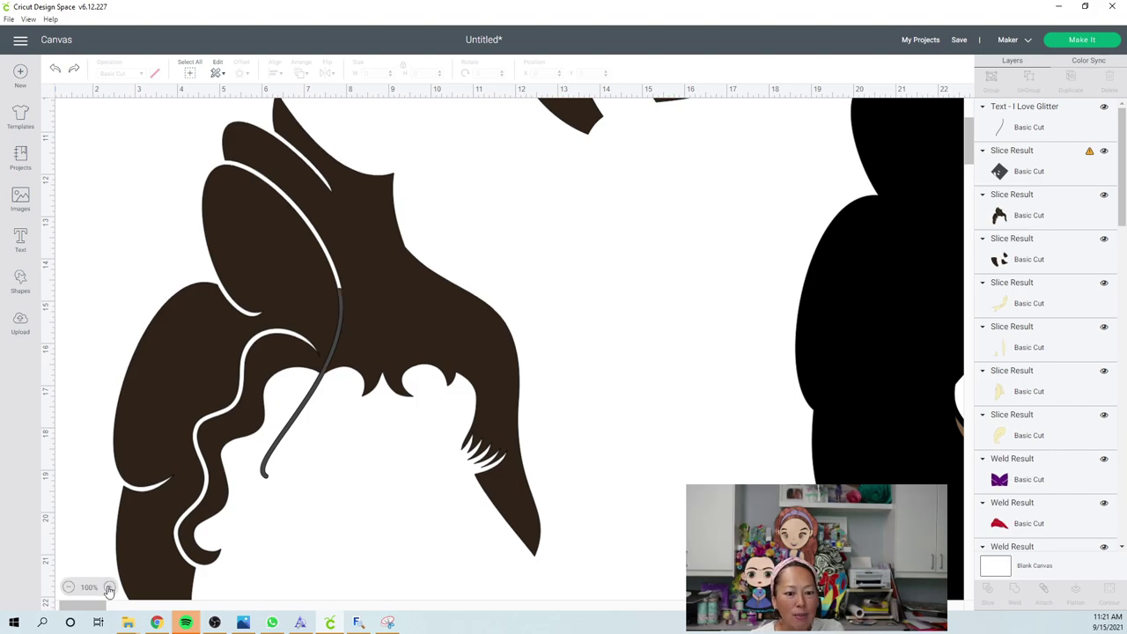
- Select the brown hair piece together with the curved stroke and slice the hair with it
{"action": "left_click", "coordinate": [110, 588]}
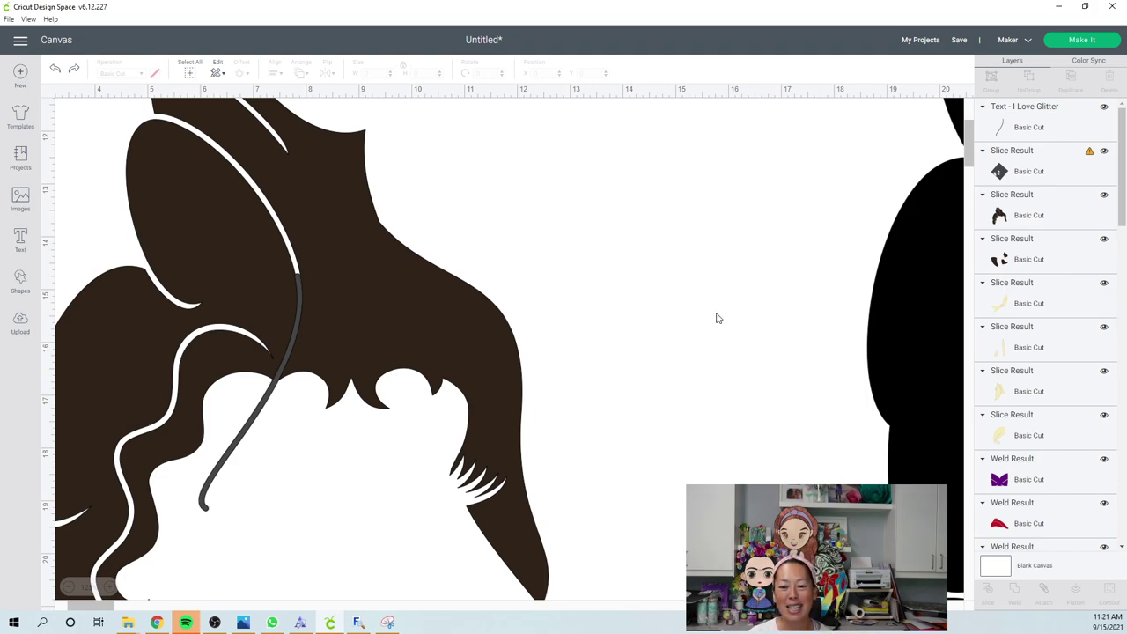
{"action": "left_click_drag", "start_coordinate": [612, 285], "coordinate": [264, 260]}
{"action": "left_click_drag", "start_coordinate": [316, 331], "coordinate": [318, 338]}
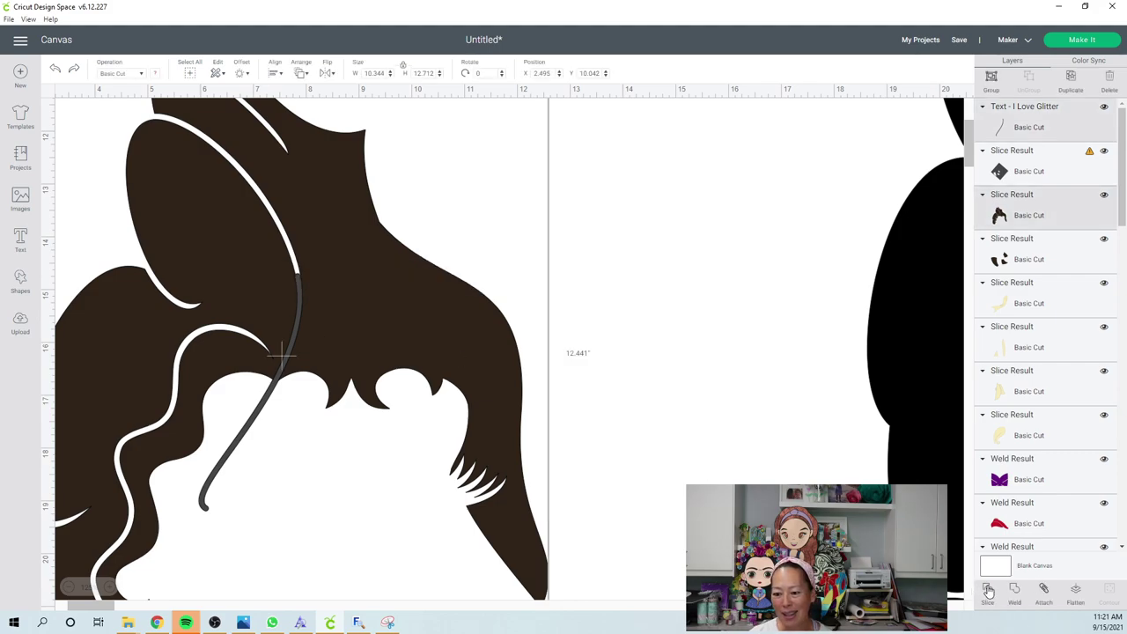
{"action": "left_click", "coordinate": [623, 247]}
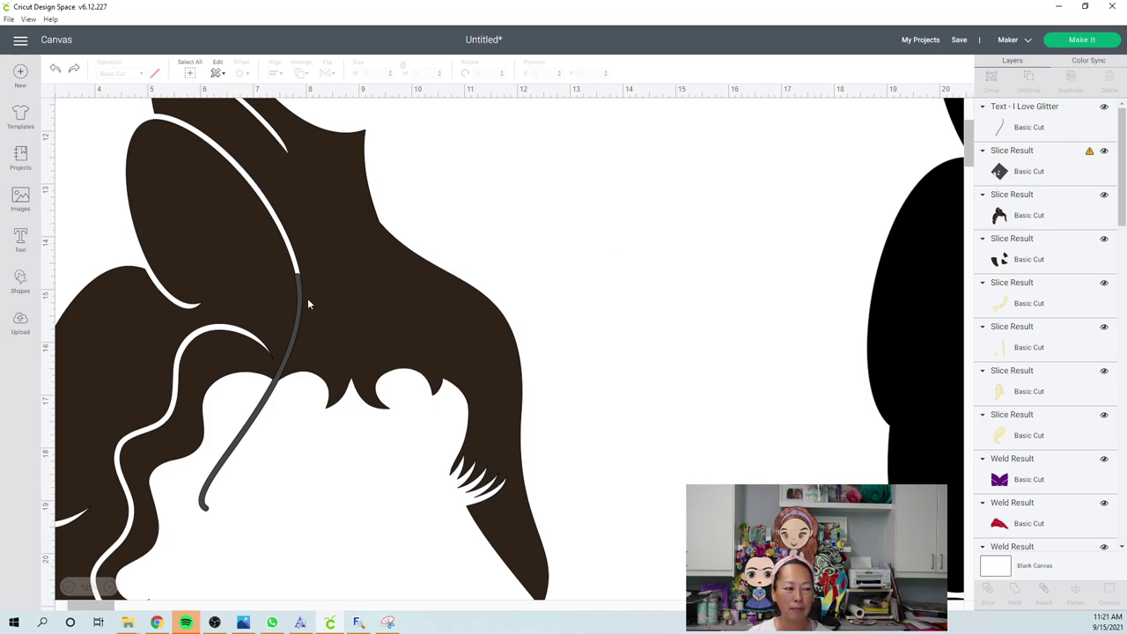
{"action": "key", "text": "ctrl+y"}
- Delete the sliced curved stroke and the gray sliver lying over the new gap in the hair
{"action": "left_click", "coordinate": [300, 299]}
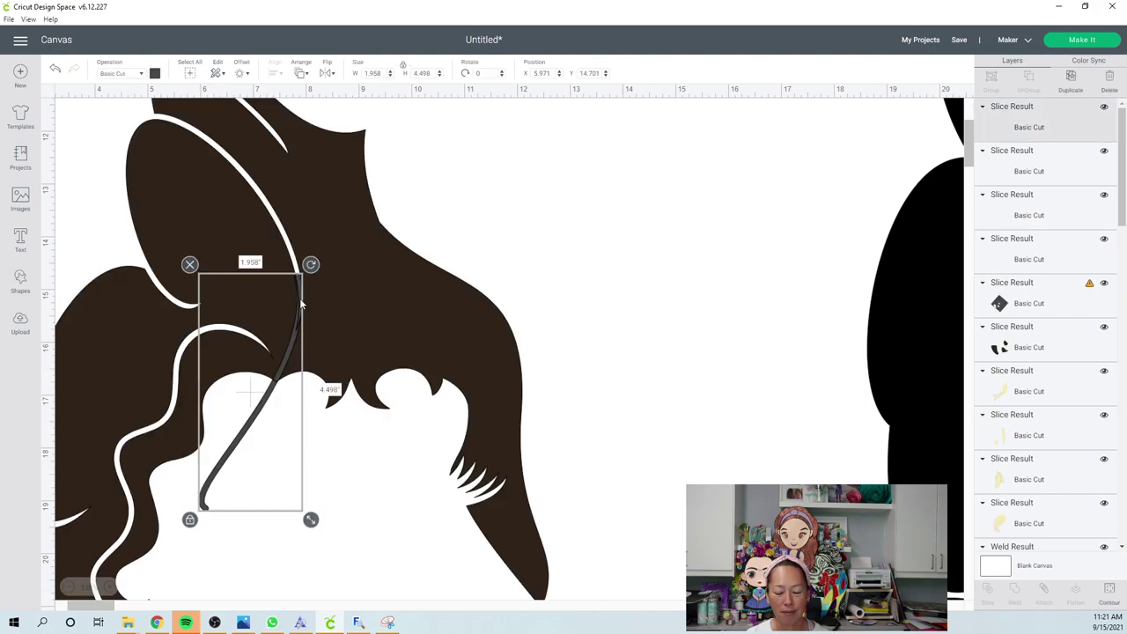
{"action": "key", "text": "Delete"}
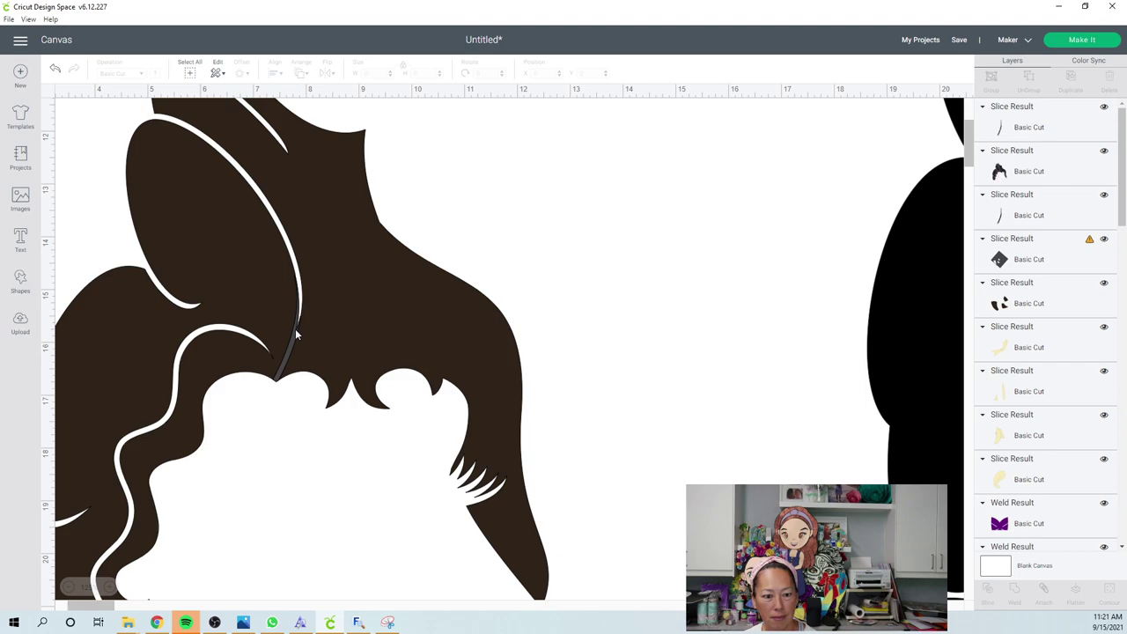
{"action": "left_click", "coordinate": [295, 328]}
{"action": "key", "text": "Delete"}
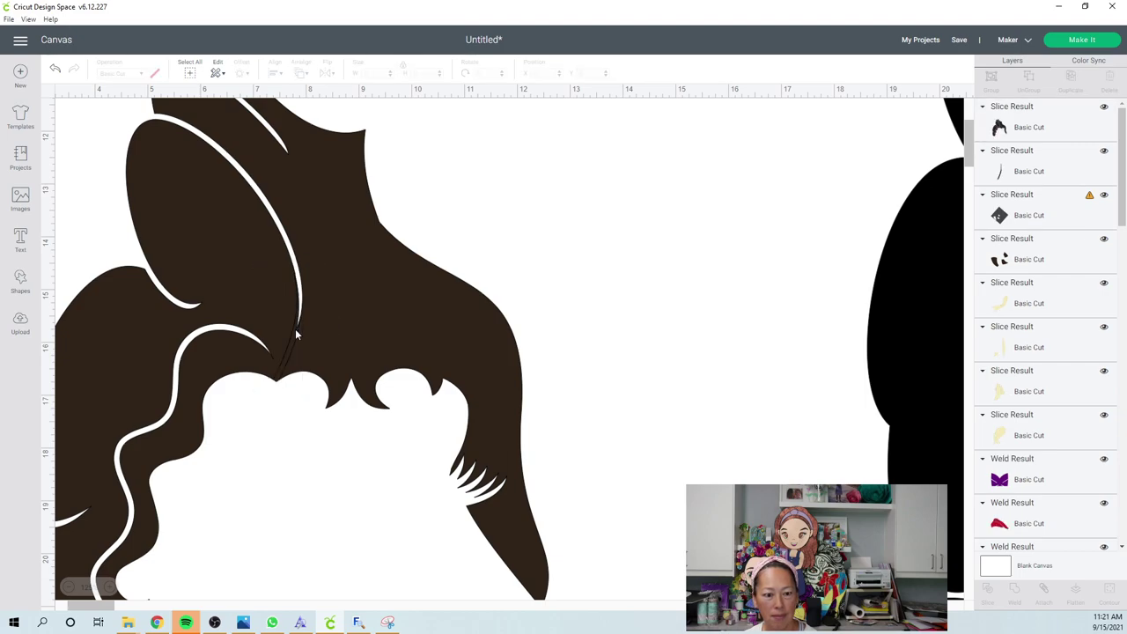
- Move the brown hair piece away from the cut and delete the dark brown sliver left behind
{"action": "left_click", "coordinate": [295, 329]}
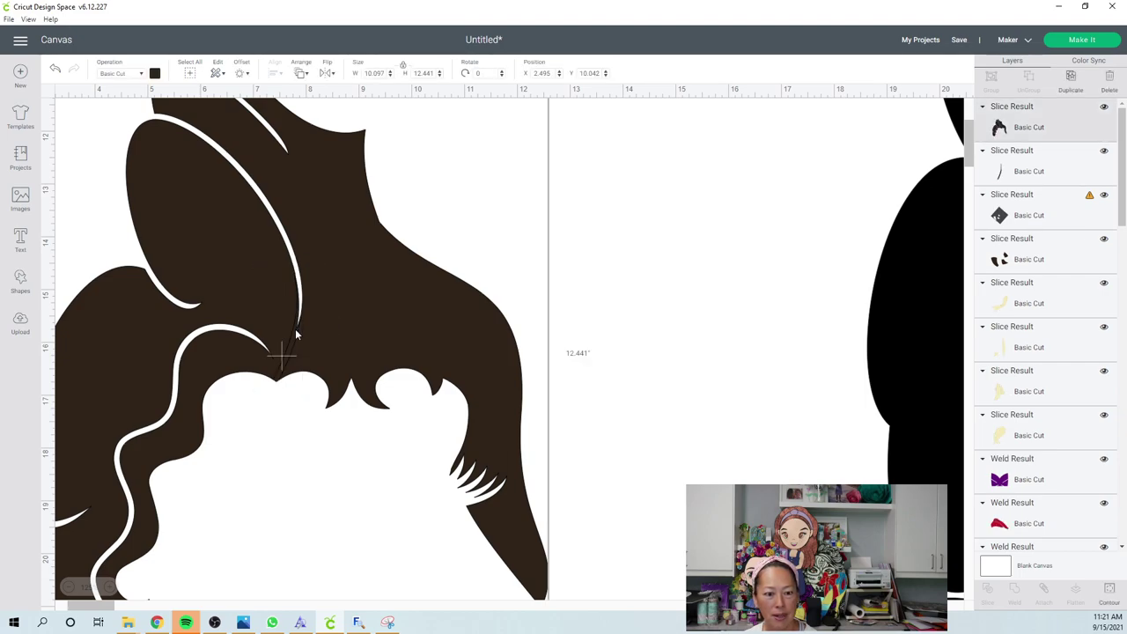
{"action": "left_click_drag", "start_coordinate": [443, 302], "coordinate": [649, 282]}
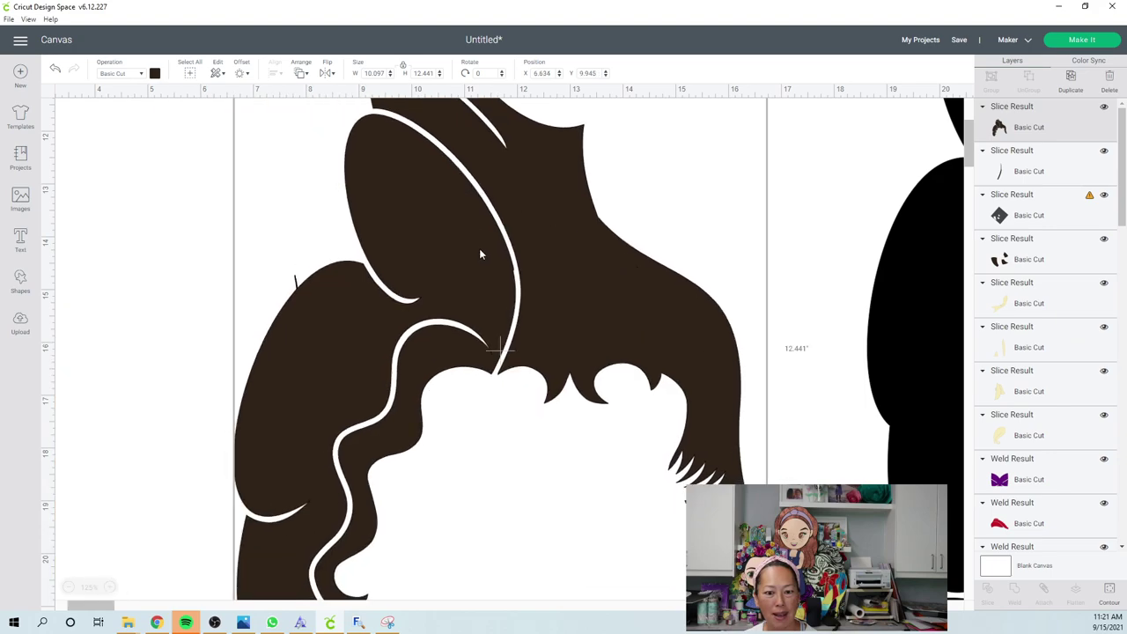
{"action": "left_click_drag", "start_coordinate": [730, 289], "coordinate": [846, 336]}
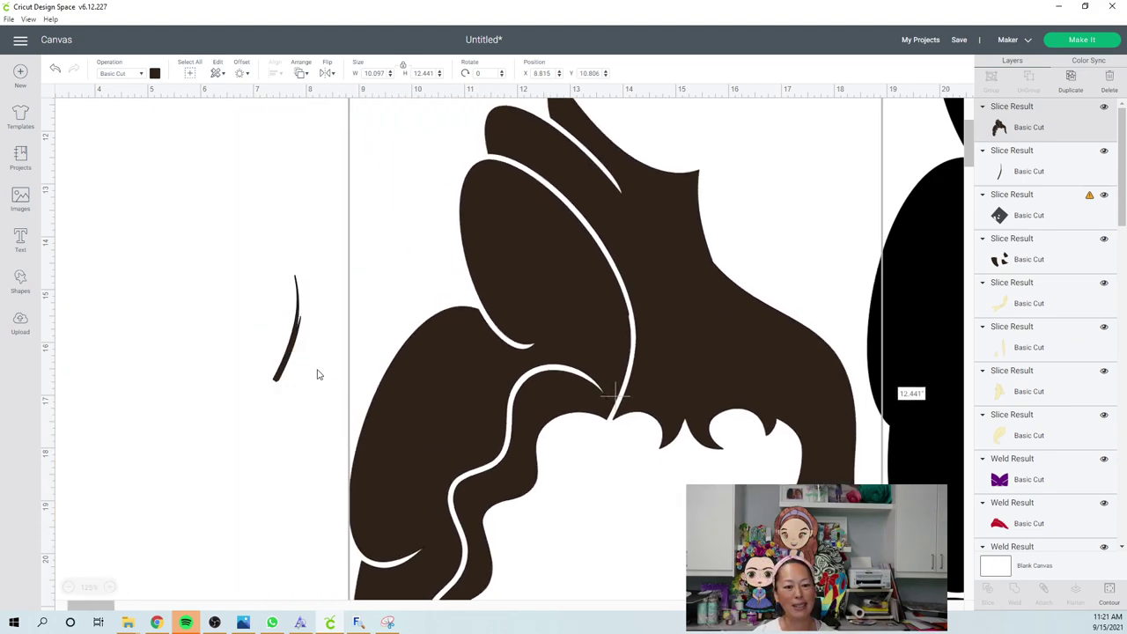
{"action": "left_click", "coordinate": [278, 369]}
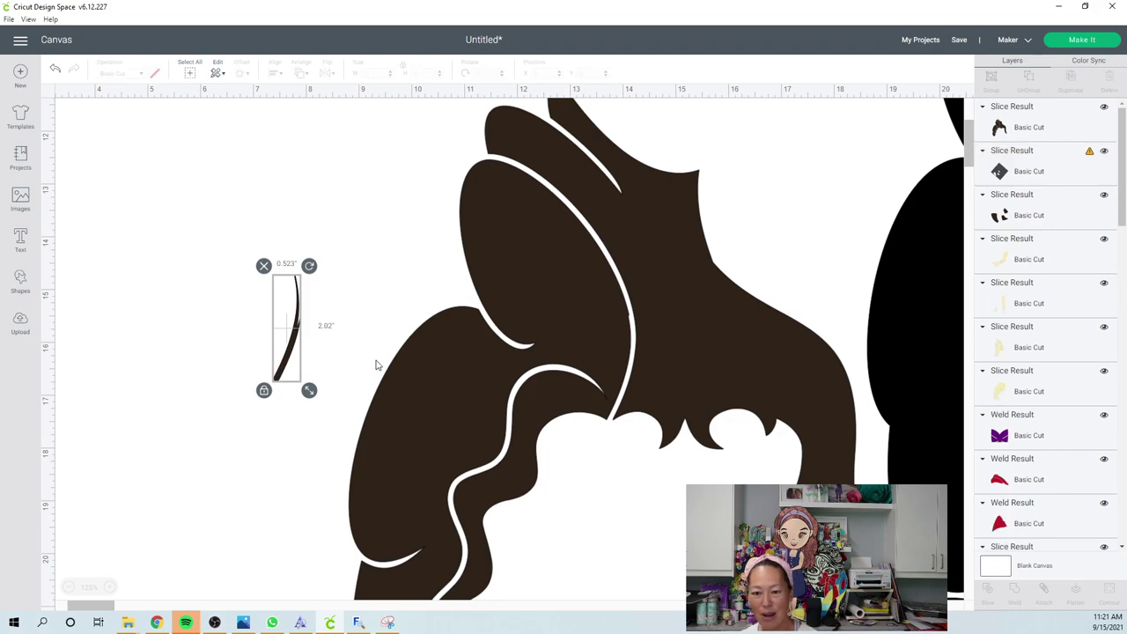
{"action": "key", "text": "Delete"}
- Move the brown hair piece back beside the characters, to about X 3.2, Y 10.5
{"action": "left_click", "coordinate": [482, 348]}
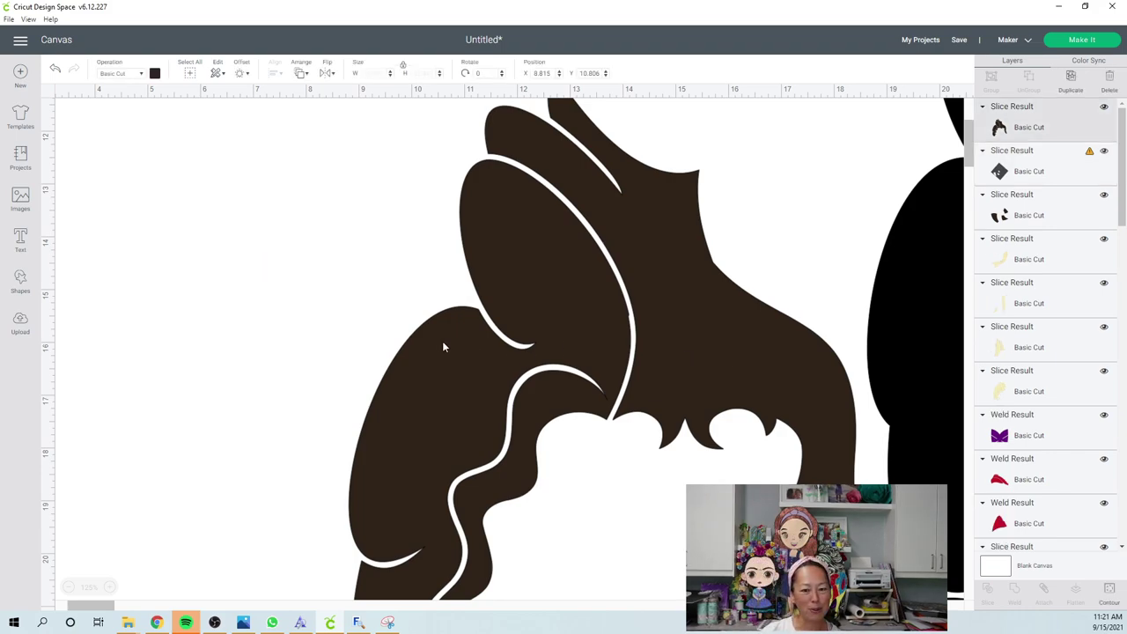
{"action": "left_click_drag", "start_coordinate": [446, 344], "coordinate": [391, 344]}
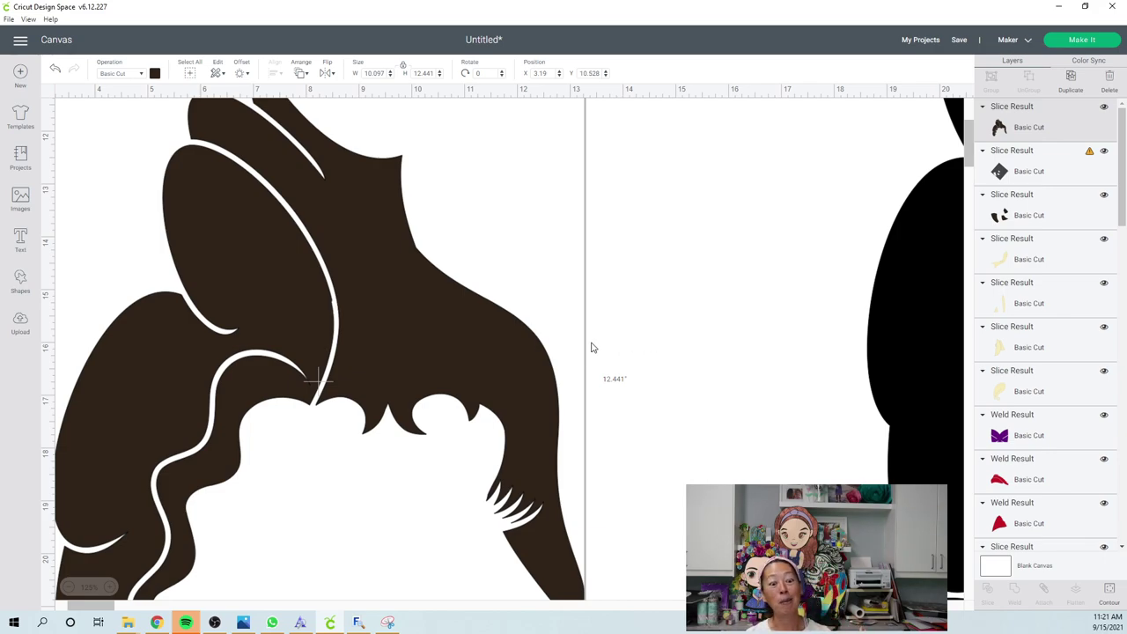
{"action": "left_click", "coordinate": [68, 589]}
{"action": "left_click", "coordinate": [68, 588]}
{"action": "left_click", "coordinate": [68, 589]}
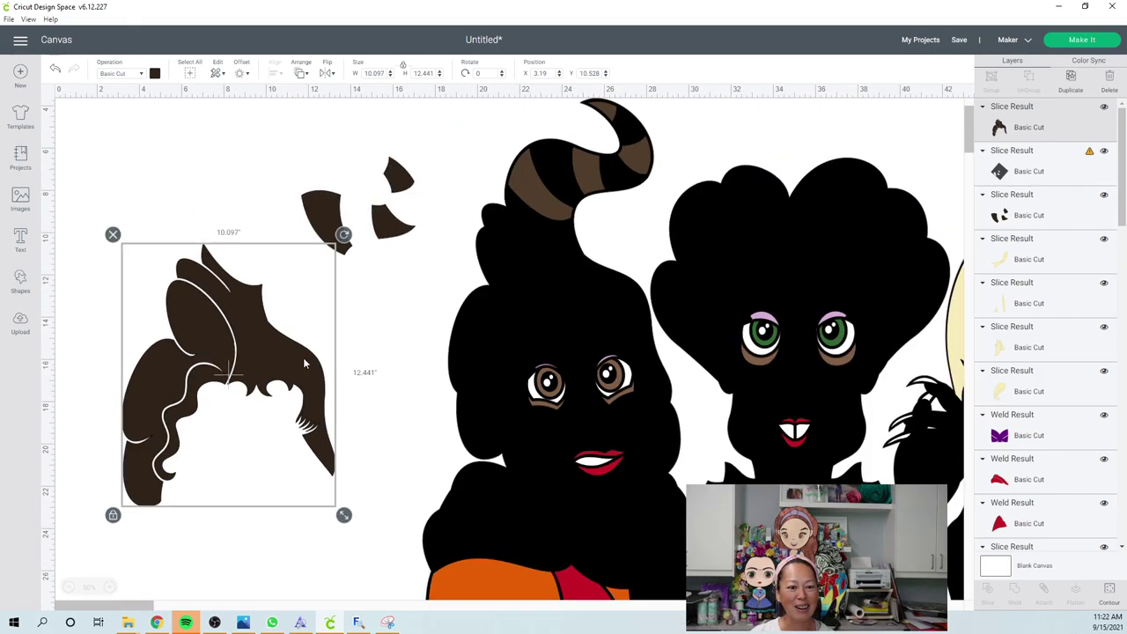
- Move the brown hair piece up beside the first witch, duplicate it, and set the copy apart at about X 5.7, Y 11.4
{"action": "left_click_drag", "start_coordinate": [304, 363], "coordinate": [294, 276]}
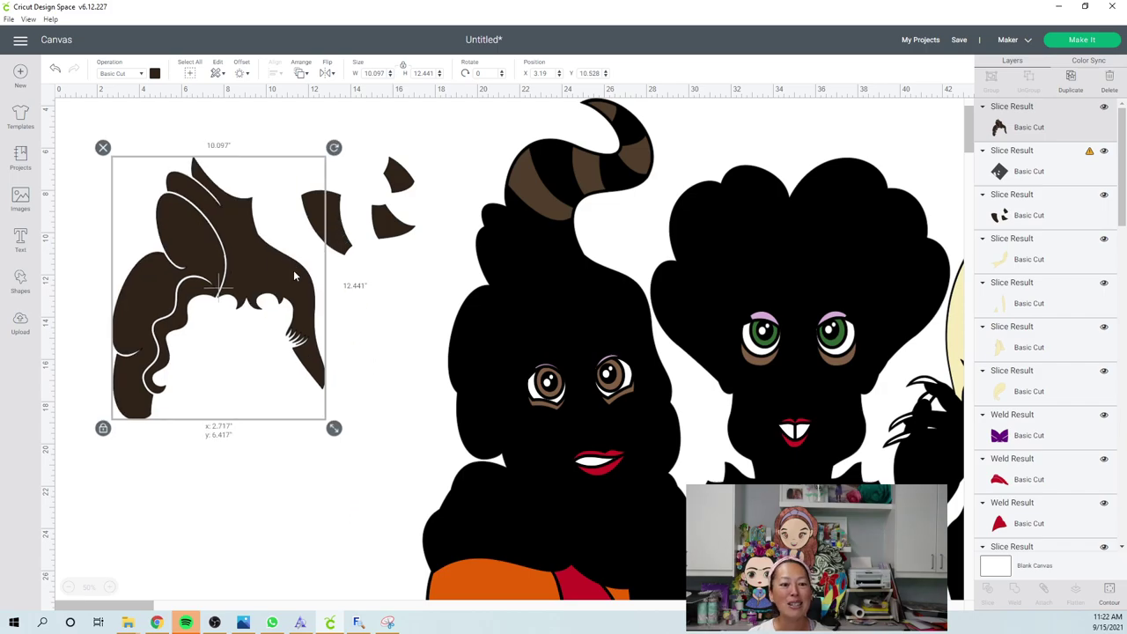
{"action": "left_click", "coordinate": [1074, 79]}
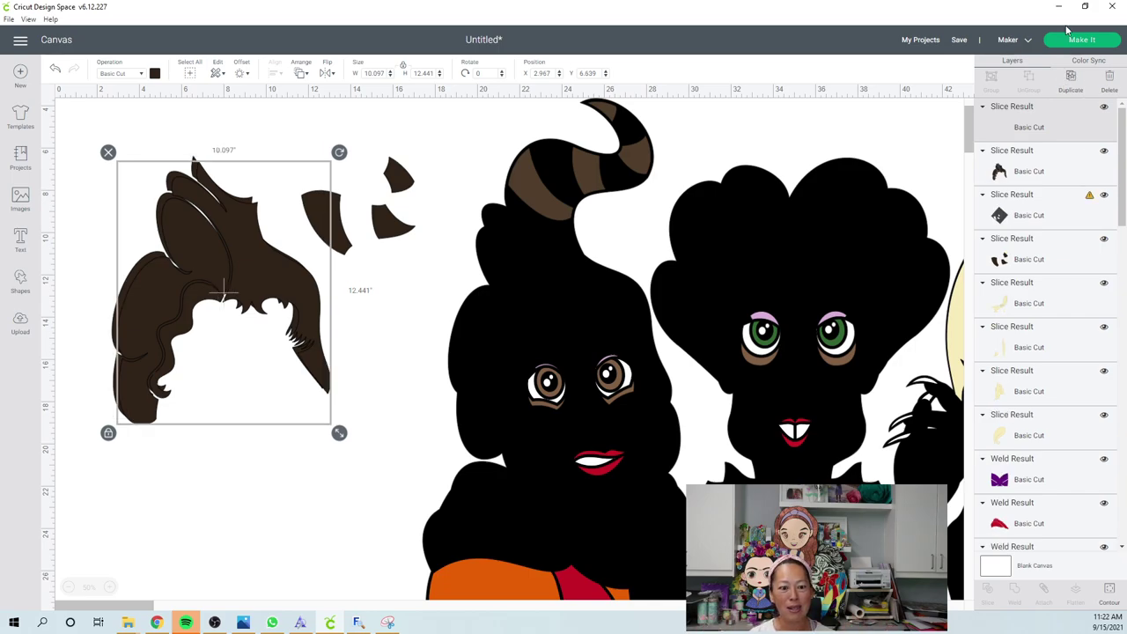
{"action": "left_click_drag", "start_coordinate": [269, 273], "coordinate": [328, 373]}
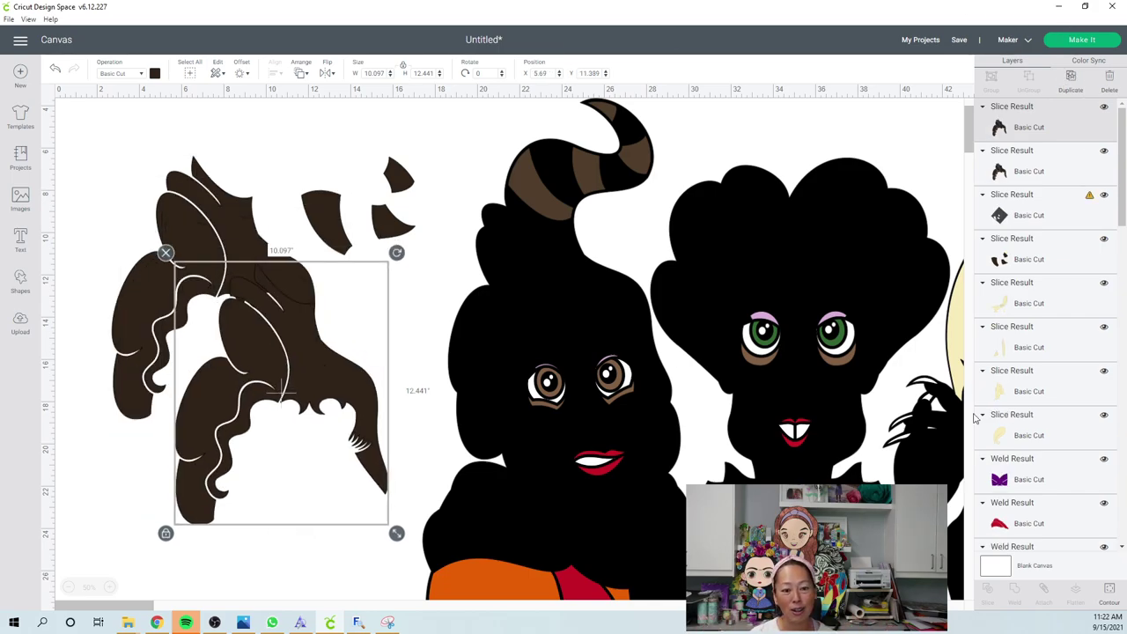
- Use Contour to hide the back hair section of the copy, and move the remaining front section to about X 10.9, Y 5.7
{"action": "left_click", "coordinate": [1106, 592]}
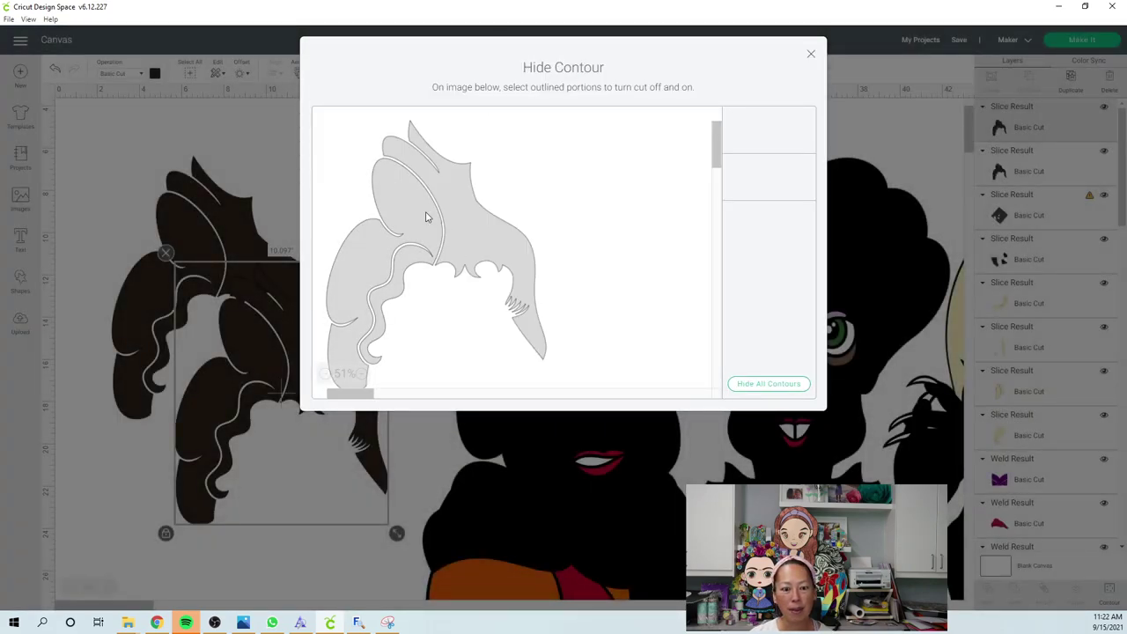
{"action": "left_click", "coordinate": [428, 217]}
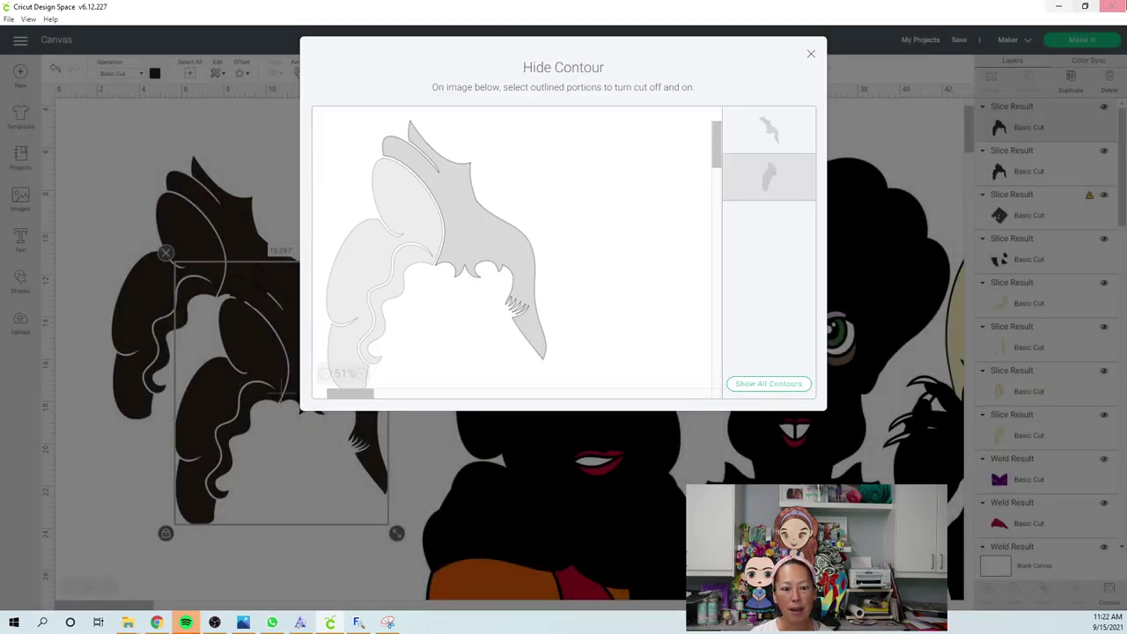
{"action": "left_click", "coordinate": [810, 57]}
{"action": "left_click_drag", "start_coordinate": [359, 319], "coordinate": [377, 214]}
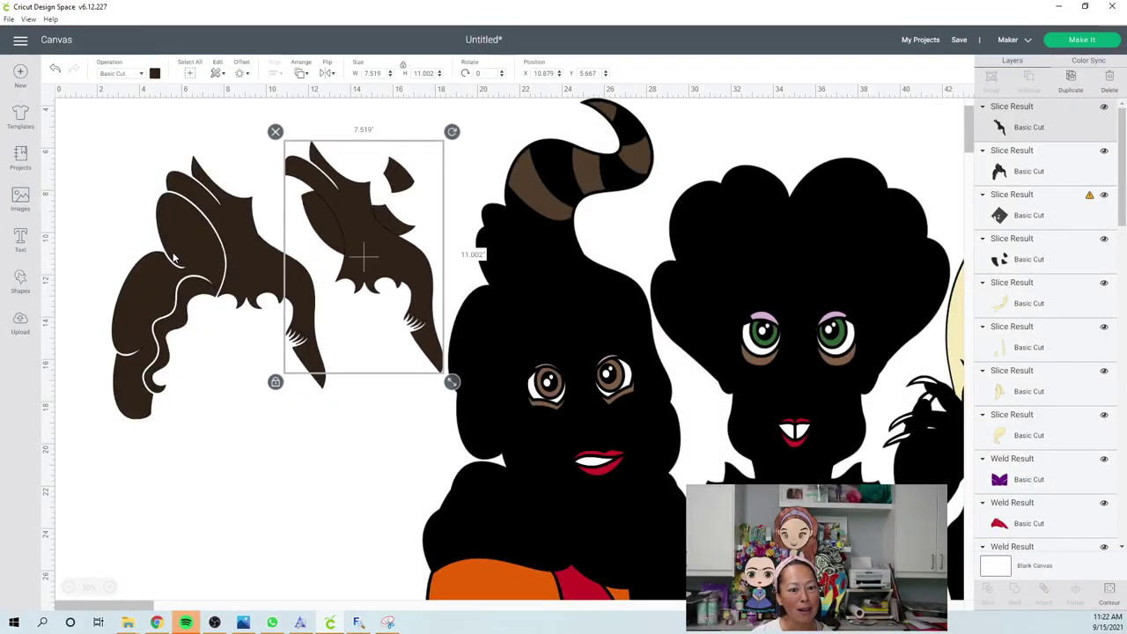
- Use Contour to hide the front section of the original hair, and move the remaining back section beside the front piece
{"action": "left_click", "coordinate": [174, 257]}
{"action": "left_click", "coordinate": [1109, 592]}
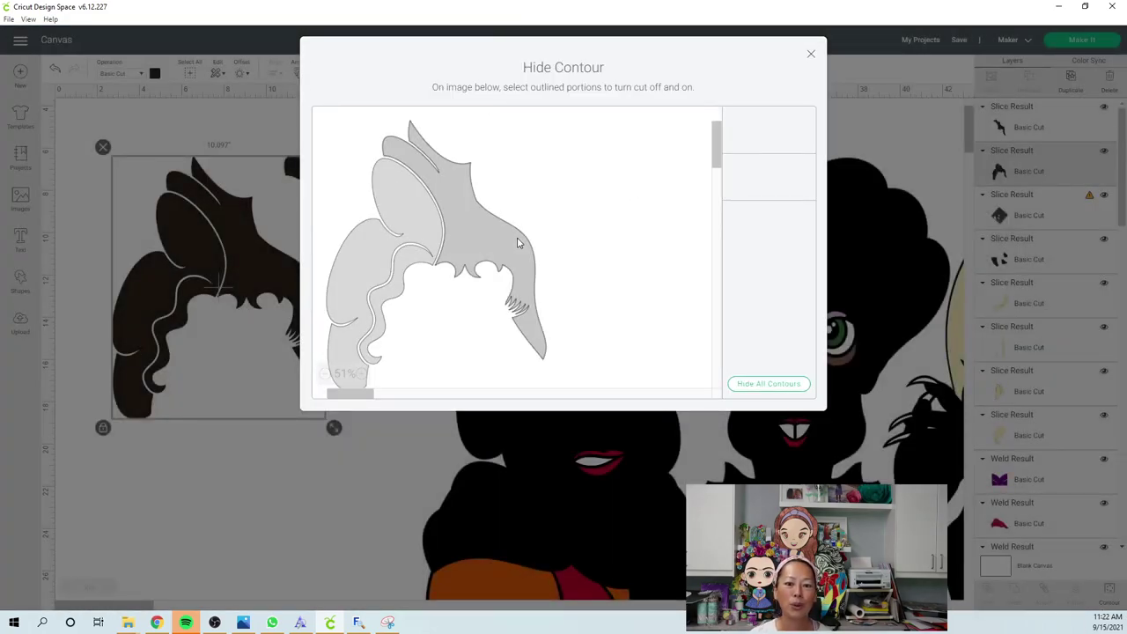
{"action": "left_click", "coordinate": [517, 243]}
{"action": "left_click", "coordinate": [809, 57]}
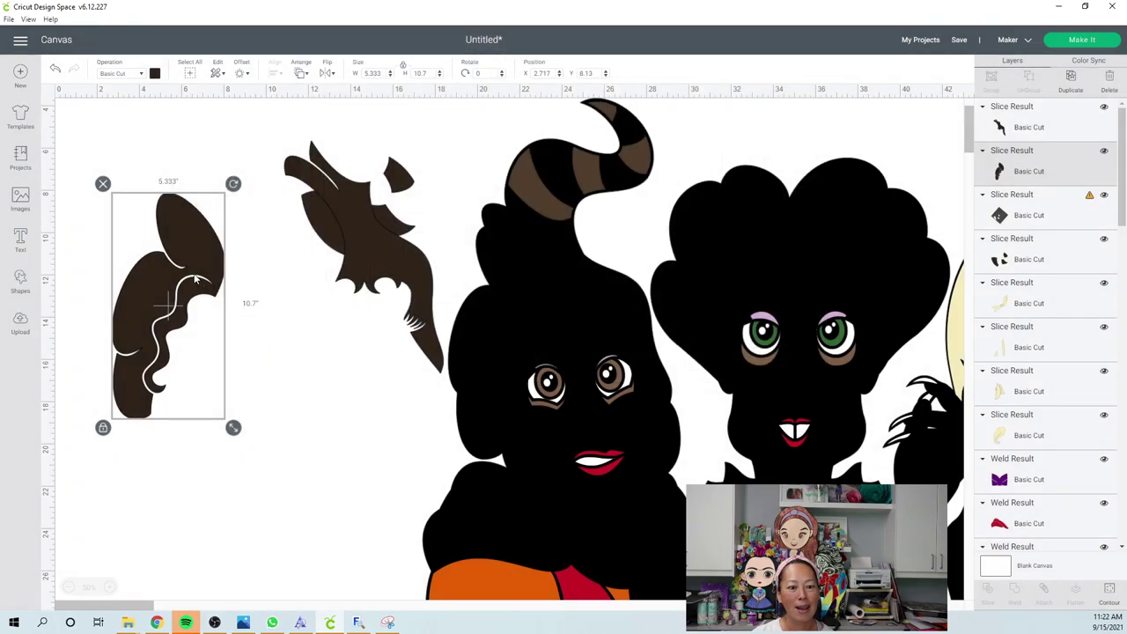
{"action": "left_click_drag", "start_coordinate": [192, 275], "coordinate": [367, 236]}
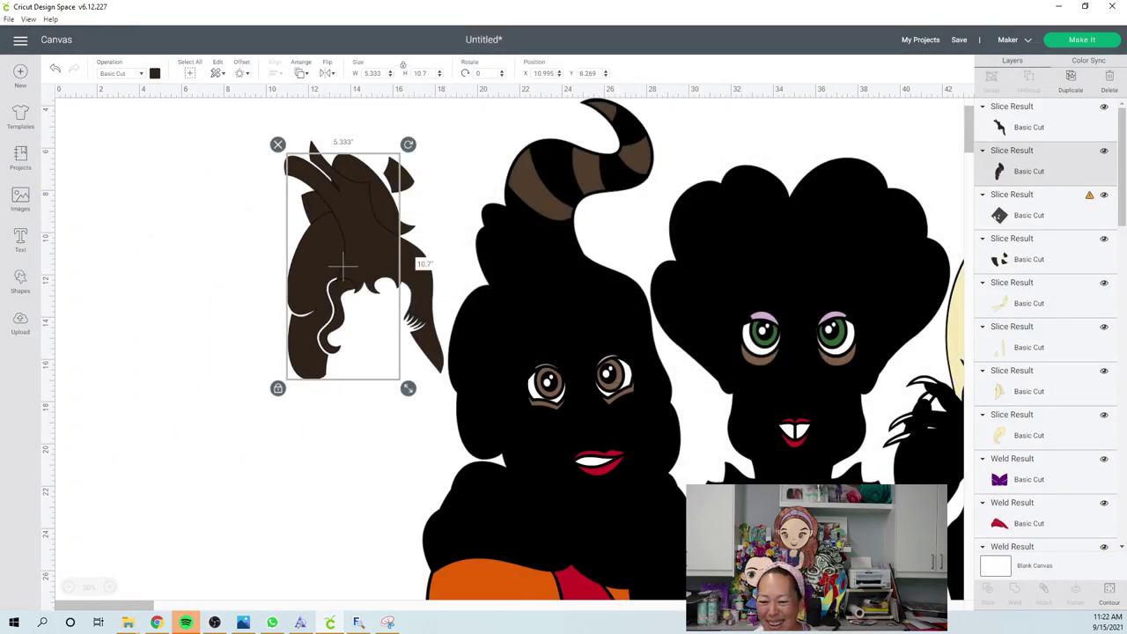
- Move the skin-tone faces layer below the witches to about X 10.4, Y 42.5, and delete the dark gray diamond
{"action": "scroll", "coordinate": [554, 488], "scroll_direction": "down", "scroll_amount": 2}
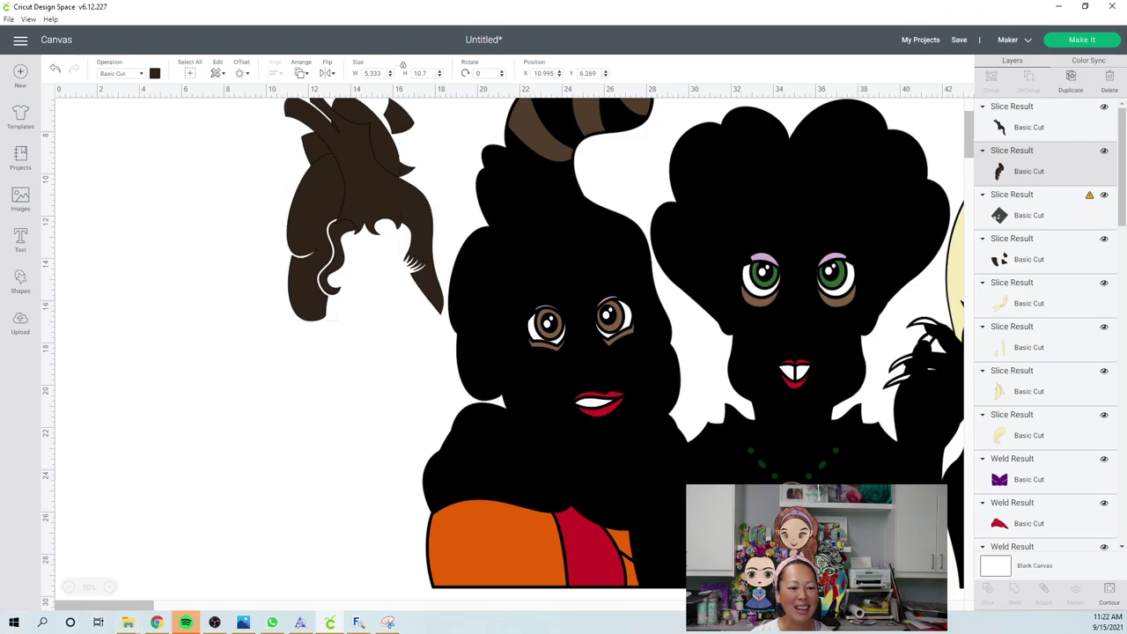
{"action": "left_click", "coordinate": [68, 587]}
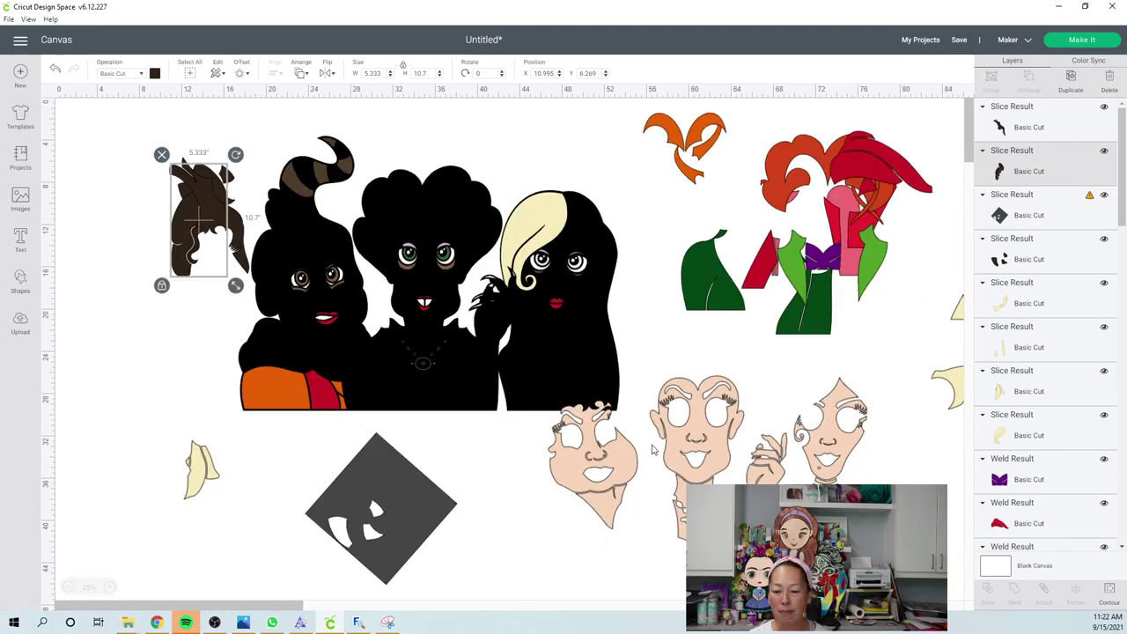
{"action": "left_click_drag", "start_coordinate": [653, 464], "coordinate": [699, 464]}
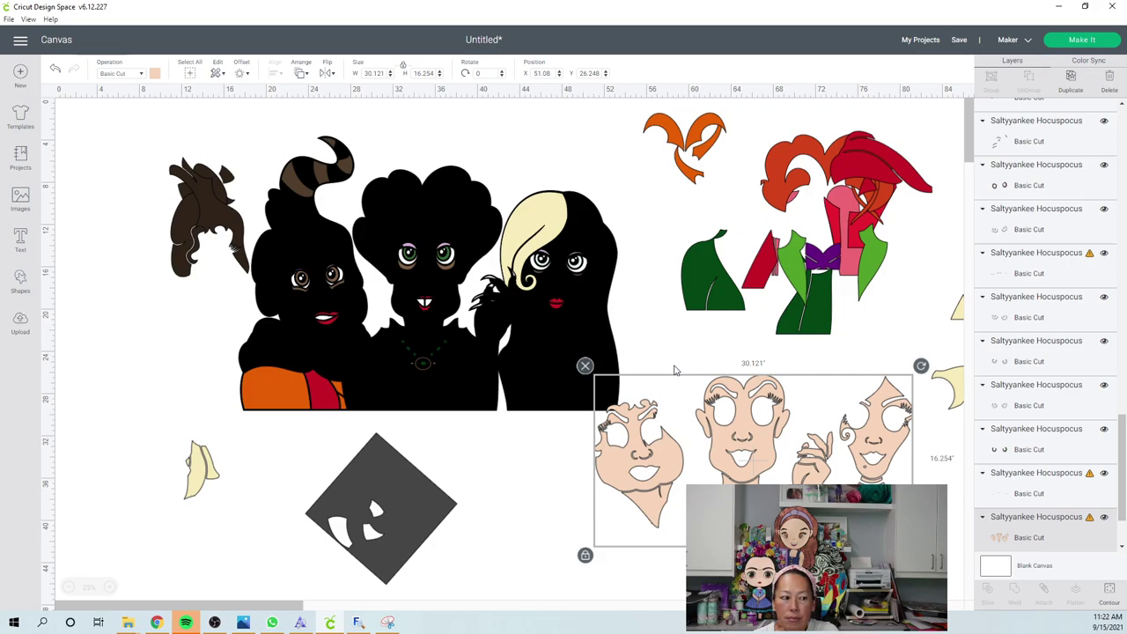
{"action": "left_click_drag", "start_coordinate": [767, 432], "coordinate": [751, 340]}
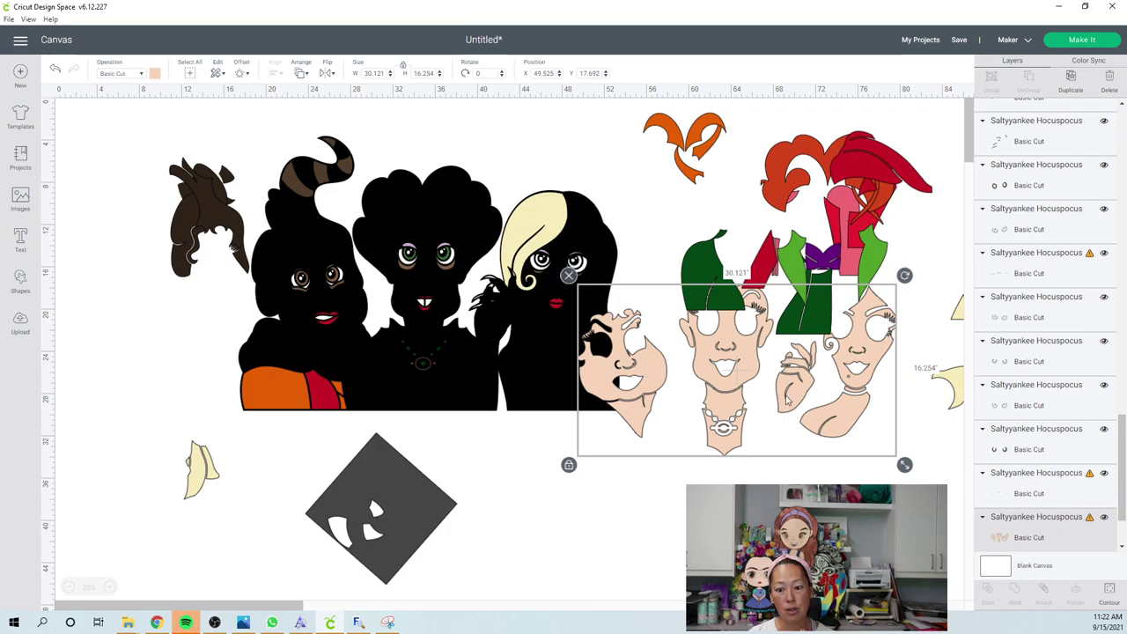
{"action": "left_click_drag", "start_coordinate": [834, 376], "coordinate": [233, 385]}
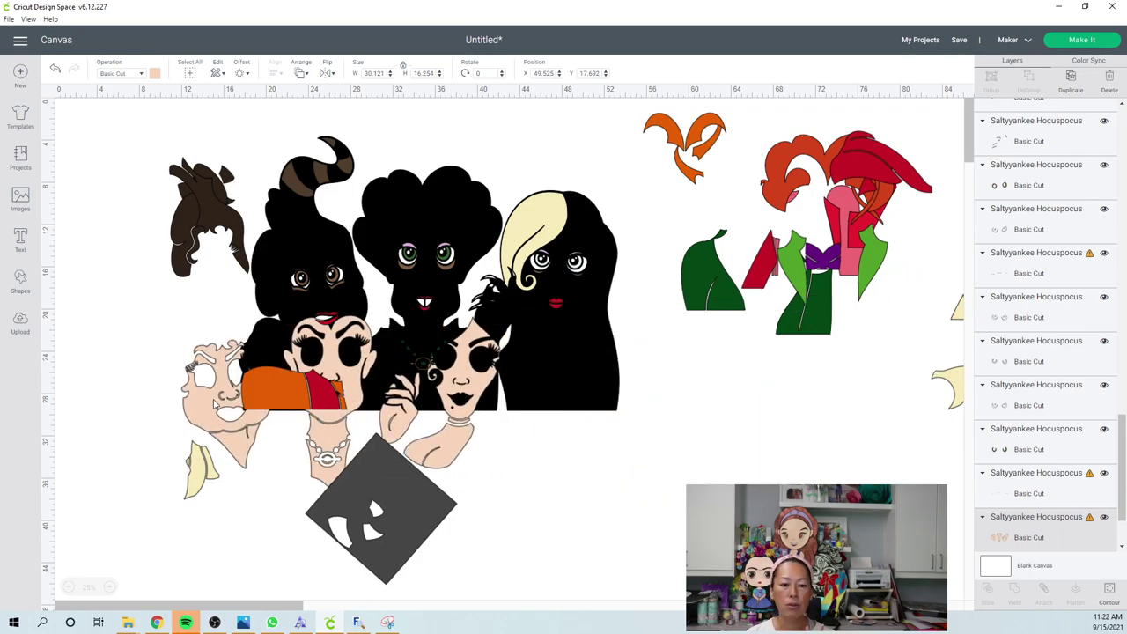
{"action": "scroll", "coordinate": [234, 385], "scroll_direction": "down", "scroll_amount": 3}
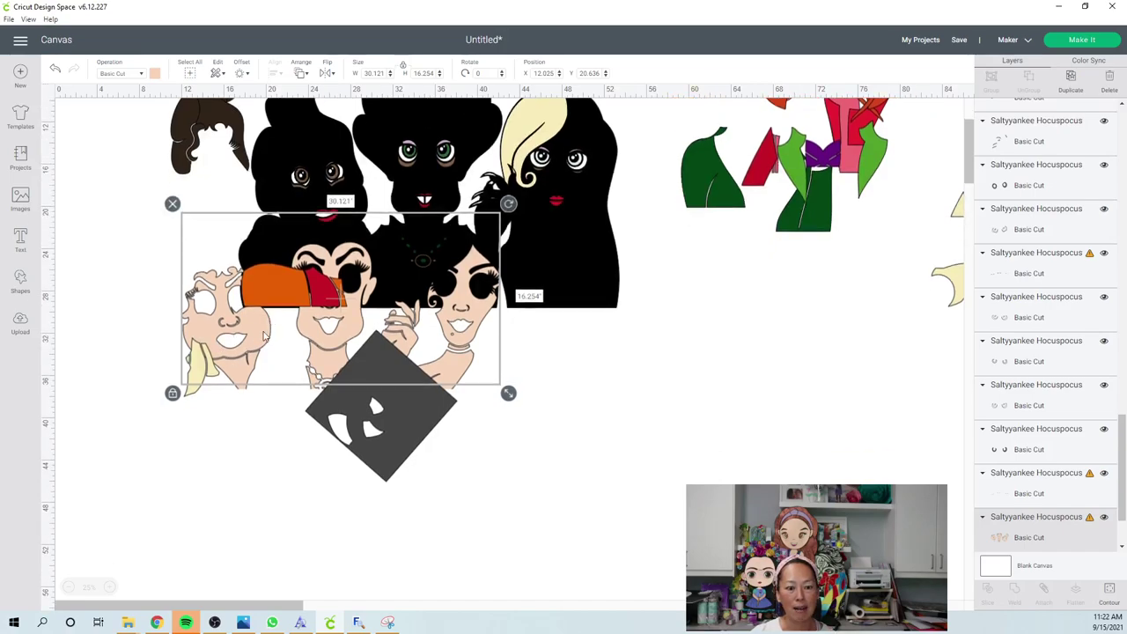
{"action": "left_click_drag", "start_coordinate": [308, 471], "coordinate": [317, 494]}
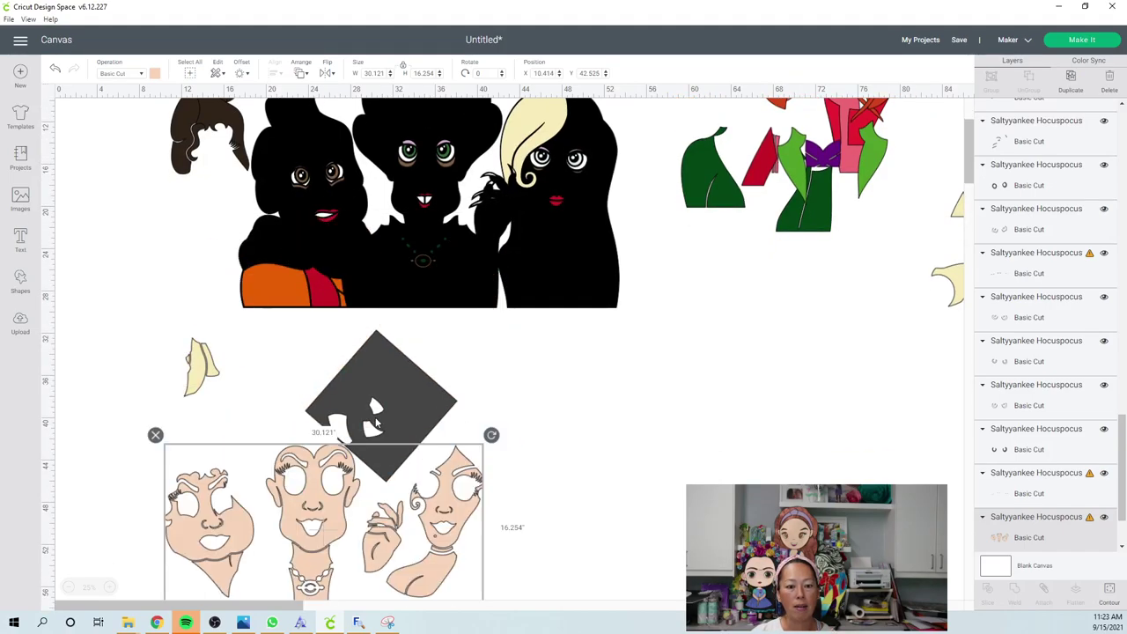
{"action": "scroll", "coordinate": [370, 370], "scroll_direction": "down", "scroll_amount": 2}
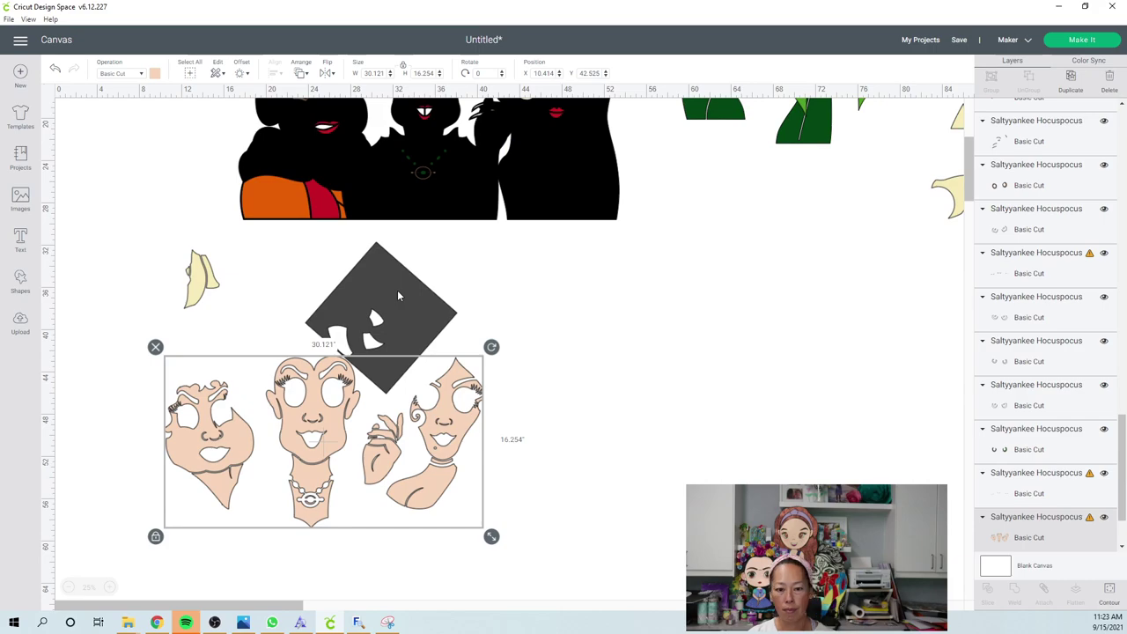
{"action": "left_click", "coordinate": [397, 296]}
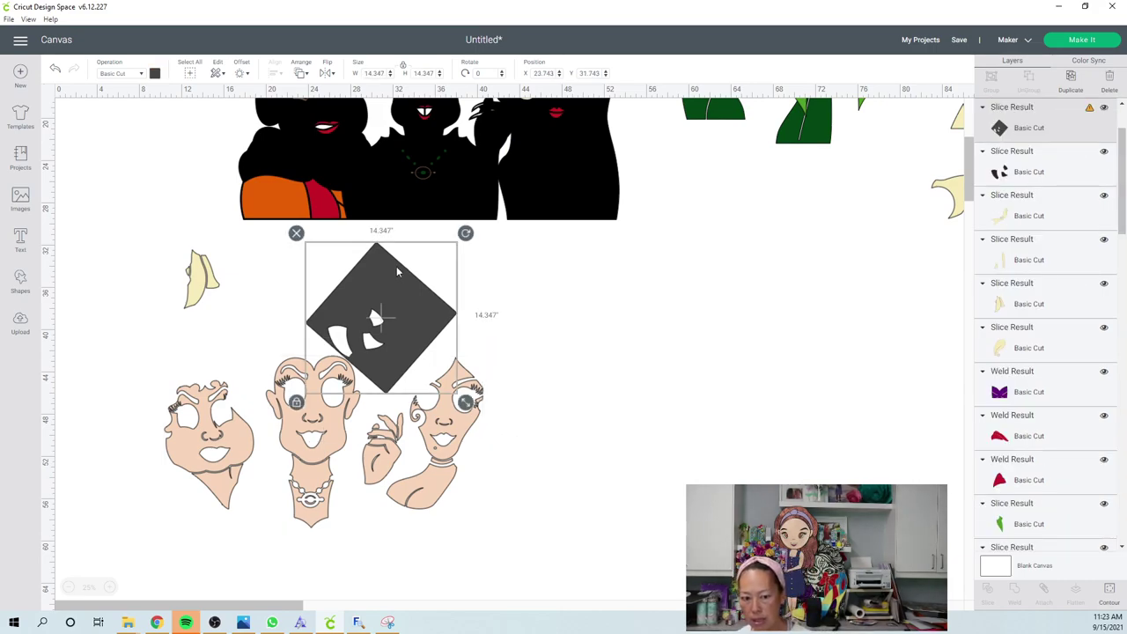
{"action": "key", "text": "Delete"}
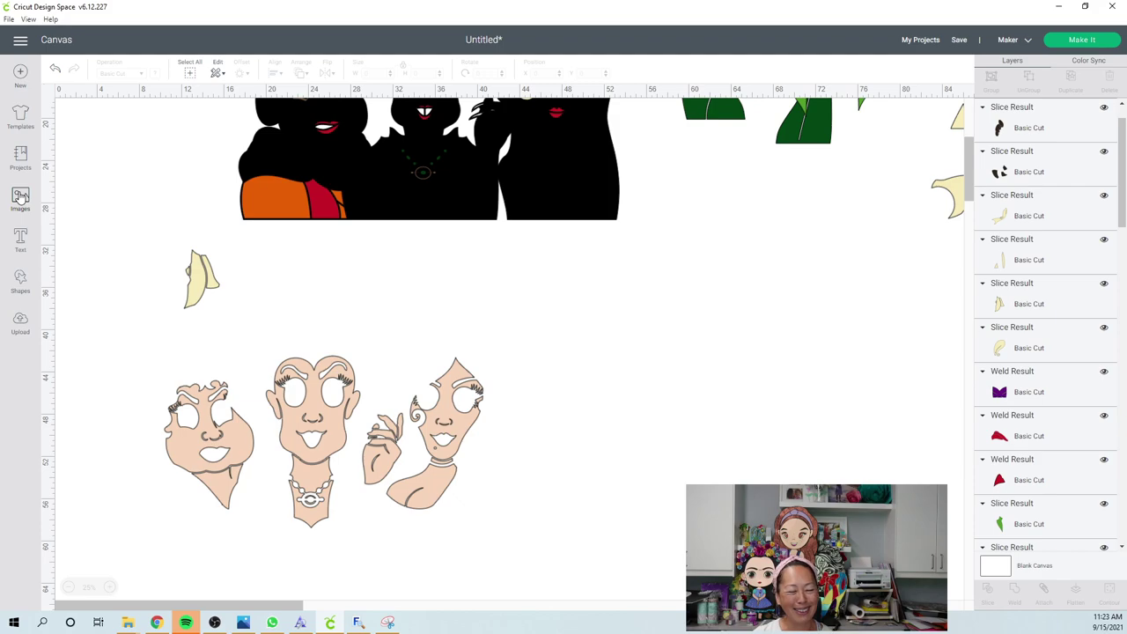
- Insert a square near the faces and enlarge it to about 21.3 inches per side
{"action": "left_click", "coordinate": [20, 197]}
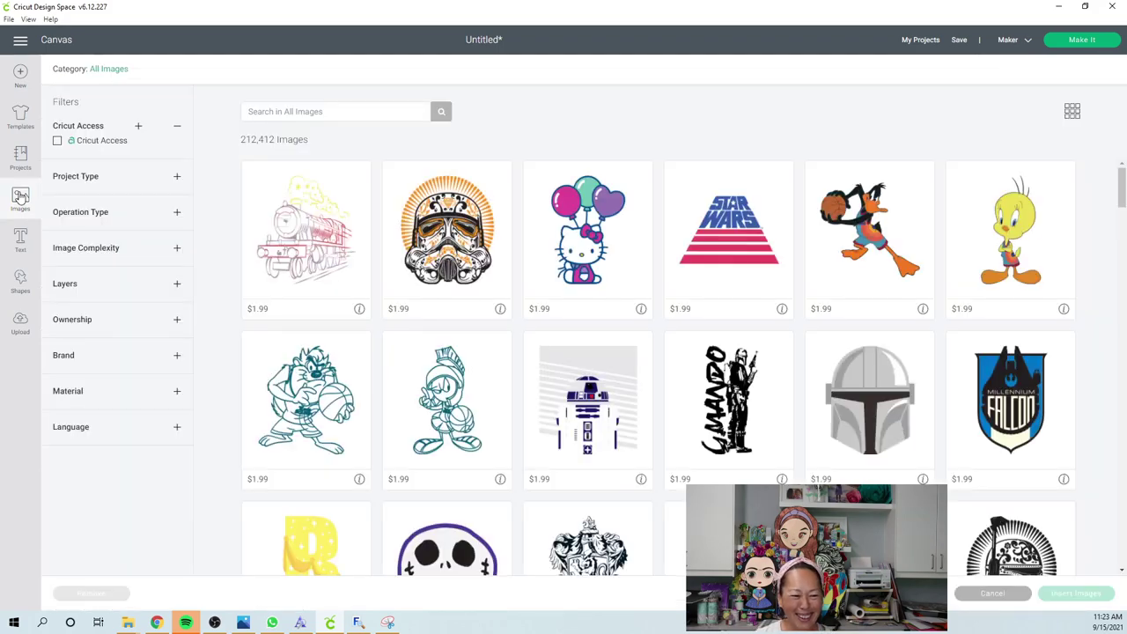
{"action": "left_click", "coordinate": [21, 280]}
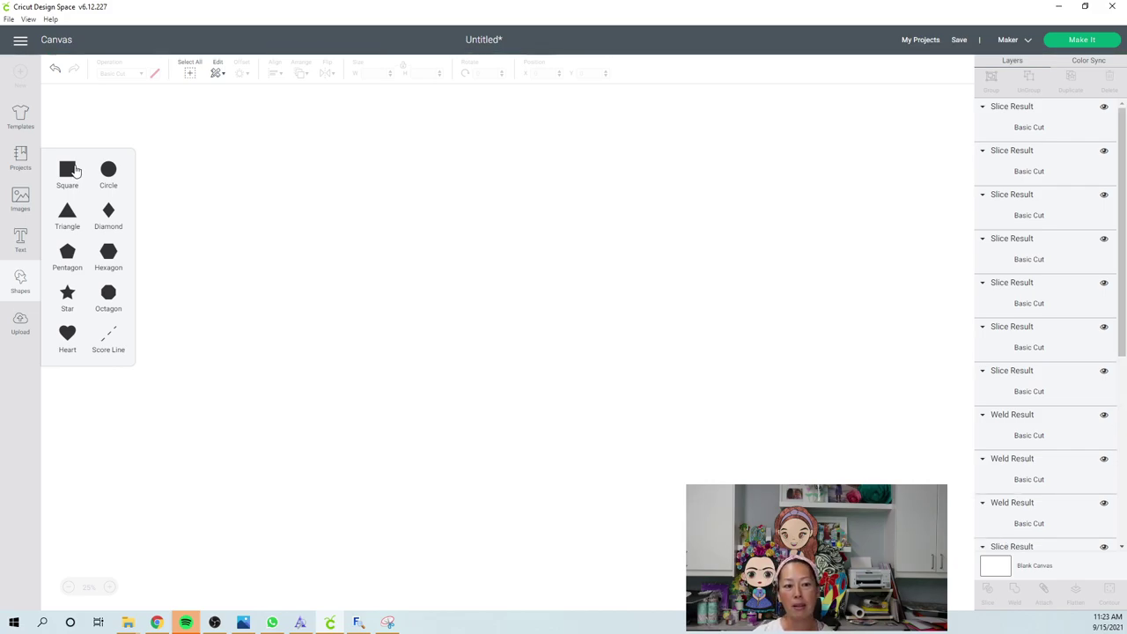
{"action": "left_click", "coordinate": [70, 172]}
{"action": "left_click_drag", "start_coordinate": [63, 113], "coordinate": [370, 318]}
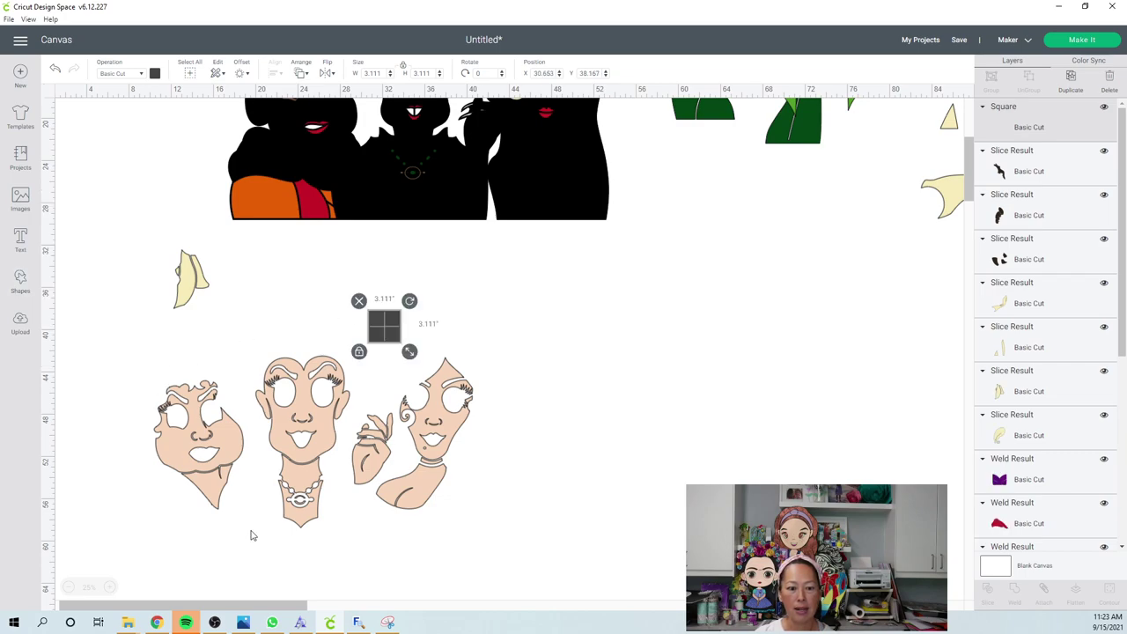
{"action": "left_click_drag", "start_coordinate": [410, 351], "coordinate": [601, 543]}
- Move the faces layer so only the first face overlaps the square, and slice the two together
{"action": "left_click_drag", "start_coordinate": [299, 401], "coordinate": [641, 387]}
{"action": "left_click", "coordinate": [233, 432]}
{"action": "left_click_drag", "start_coordinate": [233, 432], "coordinate": [812, 427]}
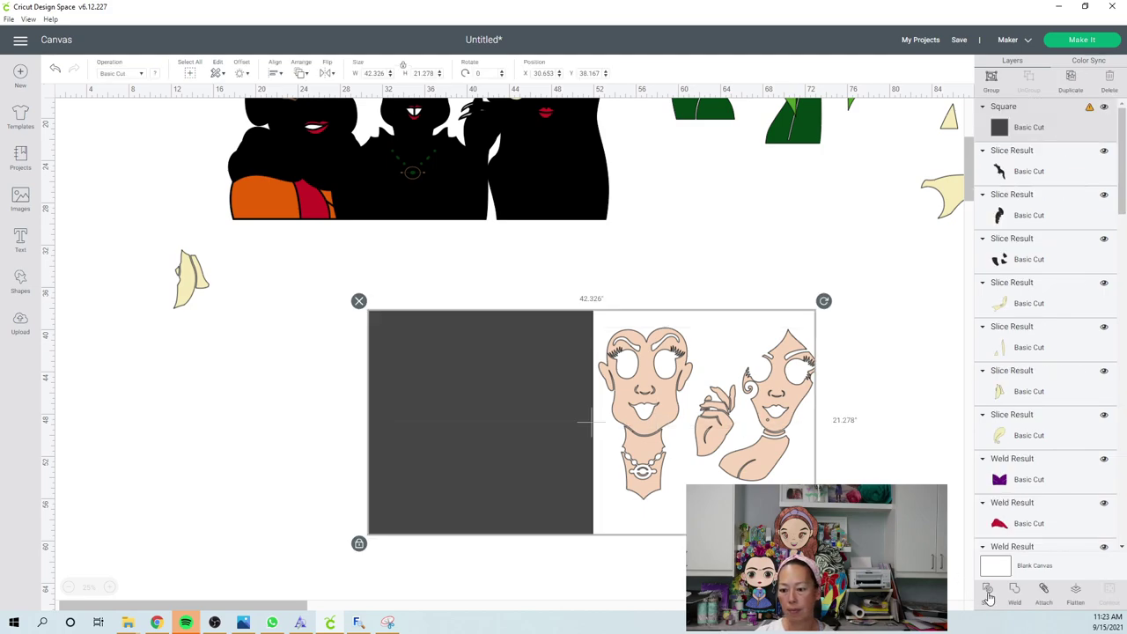
{"action": "left_click", "coordinate": [988, 597]}
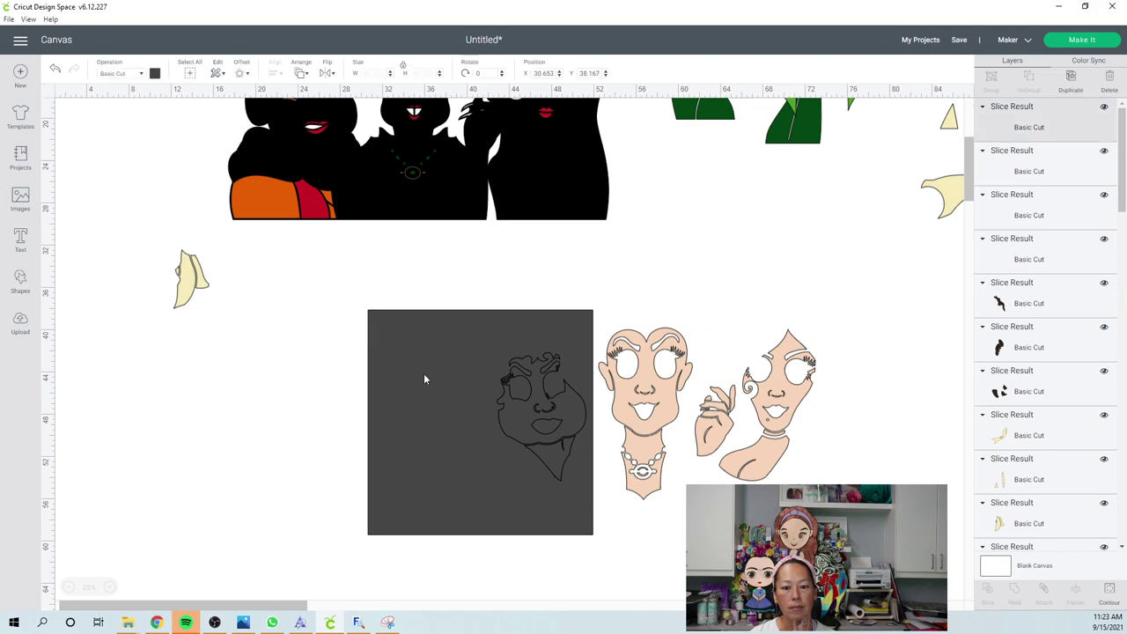
- Move the sliced square away from the faces, and pull off and delete the dark gray copy of the first face
{"action": "left_click_drag", "start_coordinate": [491, 378], "coordinate": [225, 403]}
{"action": "left_click", "coordinate": [567, 405]}
{"action": "left_click_drag", "start_coordinate": [567, 405], "coordinate": [439, 357]}
{"action": "left_click_drag", "start_coordinate": [396, 309], "coordinate": [388, 303]}
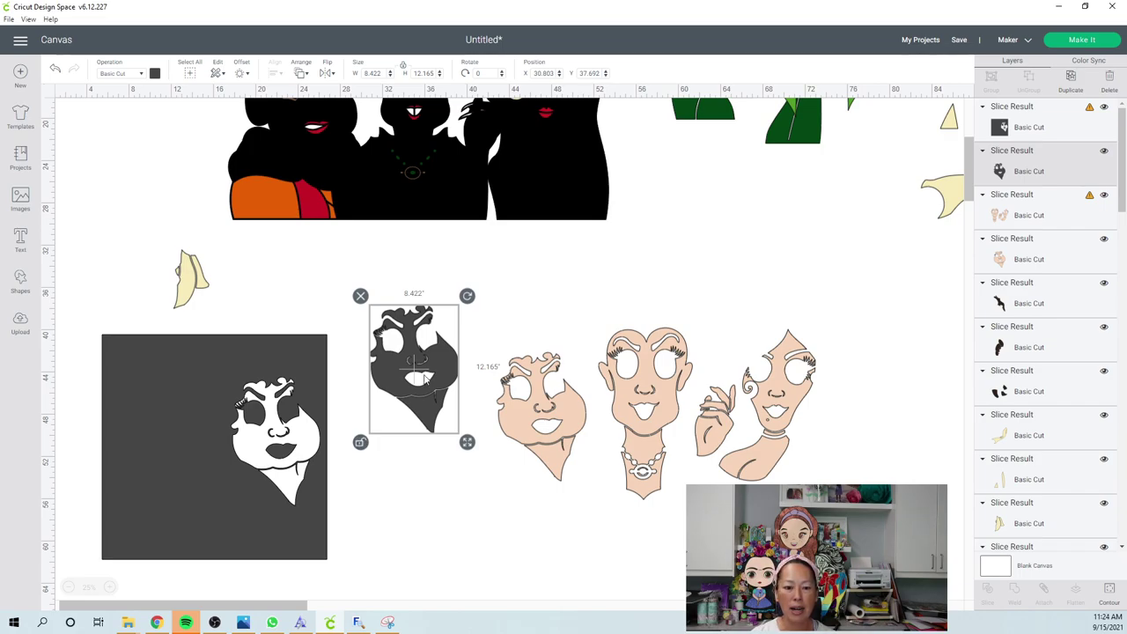
{"action": "left_click_drag", "start_coordinate": [467, 295], "coordinate": [520, 389]}
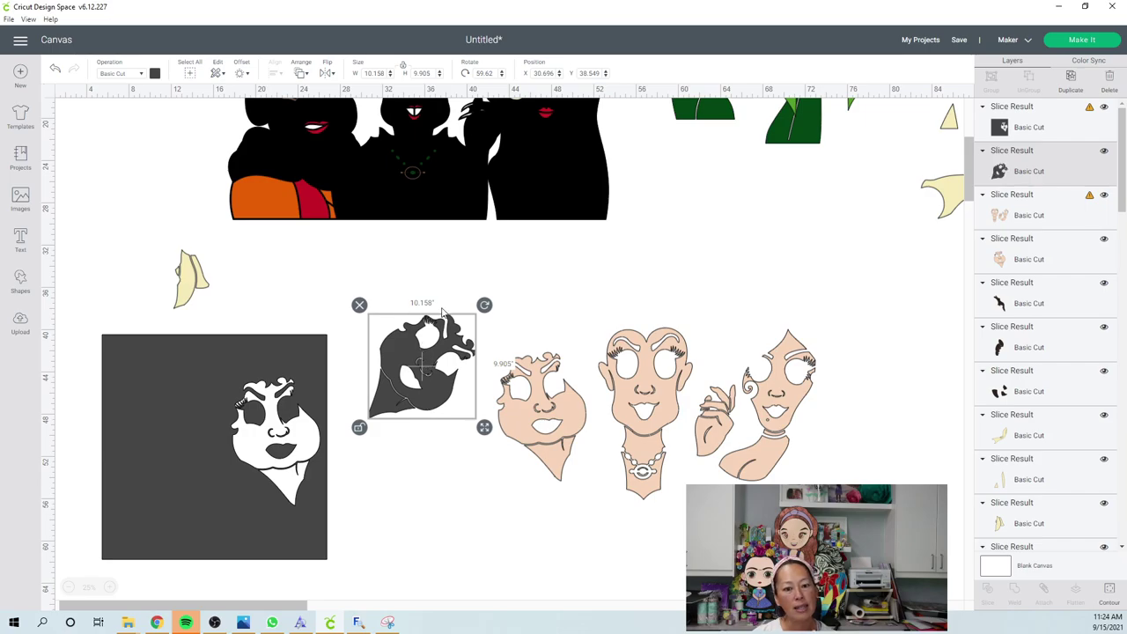
{"action": "left_click_drag", "start_coordinate": [456, 349], "coordinate": [445, 309]}
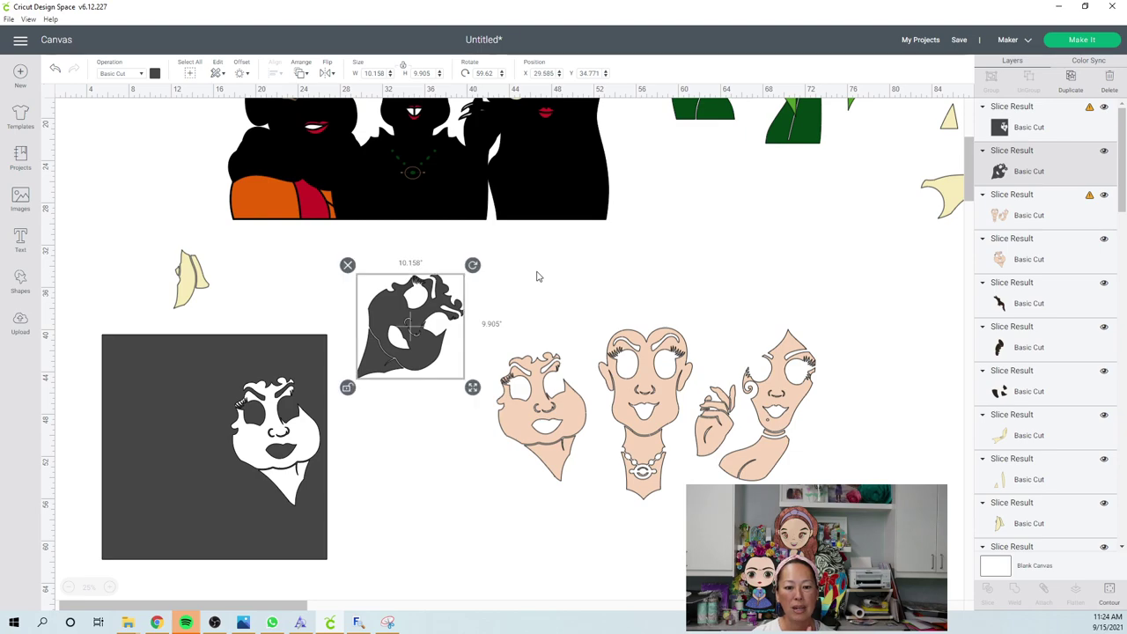
{"action": "left_click", "coordinate": [539, 277]}
{"action": "left_click", "coordinate": [429, 321]}
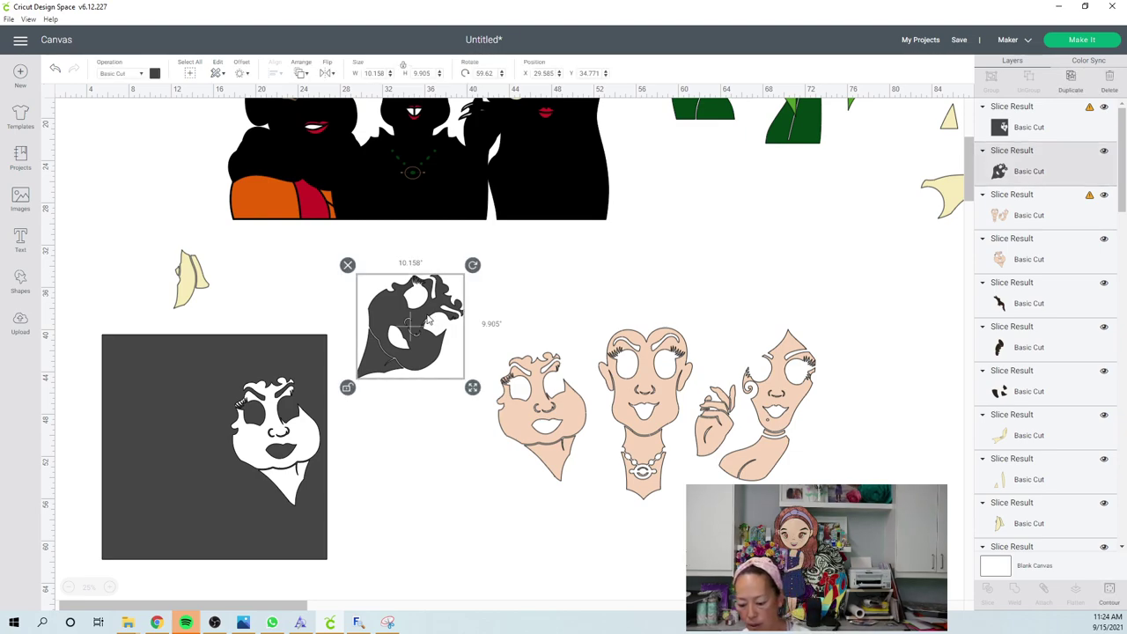
{"action": "key", "text": "Delete"}
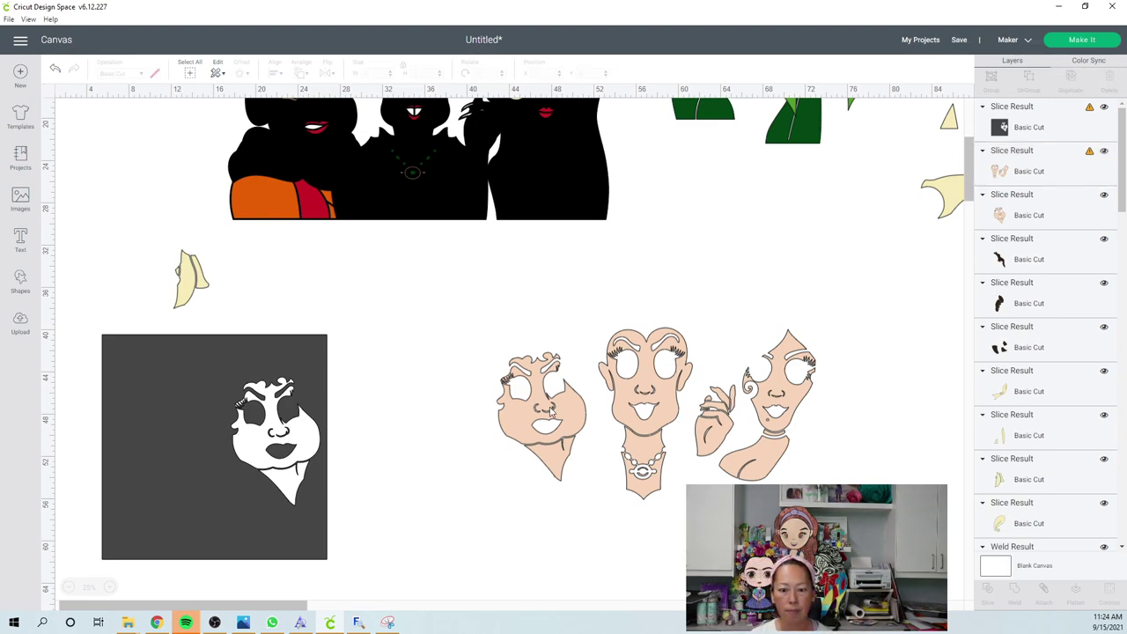
- Move the separated first face up below the green dress pieces, and shift the remaining faces over into the cleared space
{"action": "left_click", "coordinate": [551, 411]}
{"action": "left_click_drag", "start_coordinate": [551, 411], "coordinate": [828, 215]}
{"action": "left_click", "coordinate": [649, 385]}
{"action": "left_click_drag", "start_coordinate": [649, 385], "coordinate": [515, 413]}
- Rotate the dark gray sliced square about half a turn and place it over the middle face, clear of the hand
{"action": "left_click", "coordinate": [240, 393]}
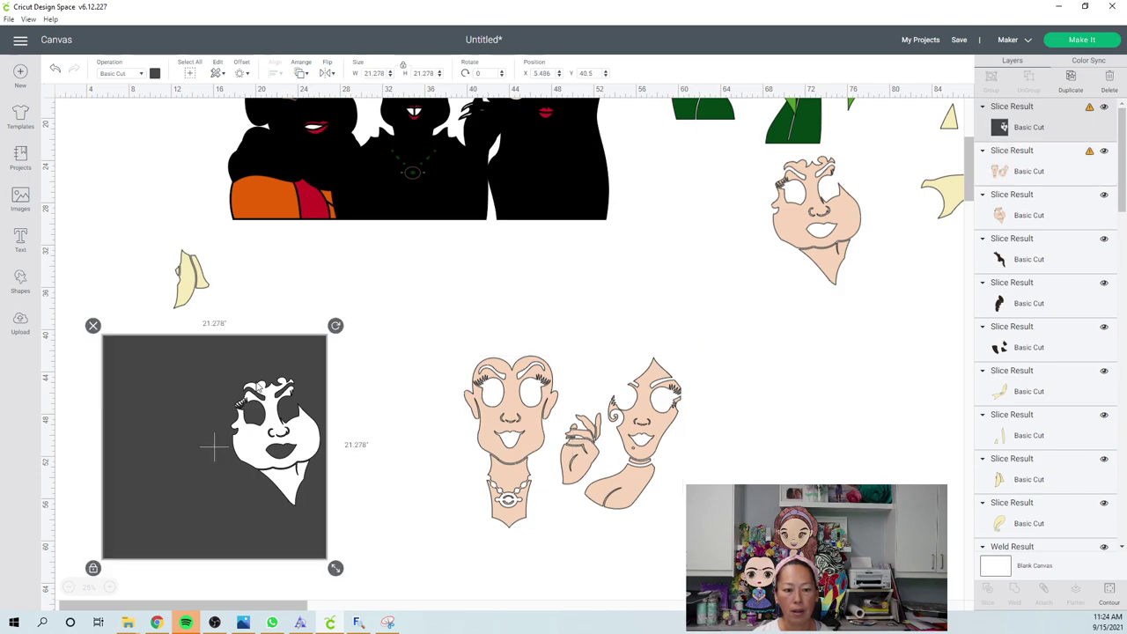
{"action": "left_click_drag", "start_coordinate": [337, 325], "coordinate": [502, 458]}
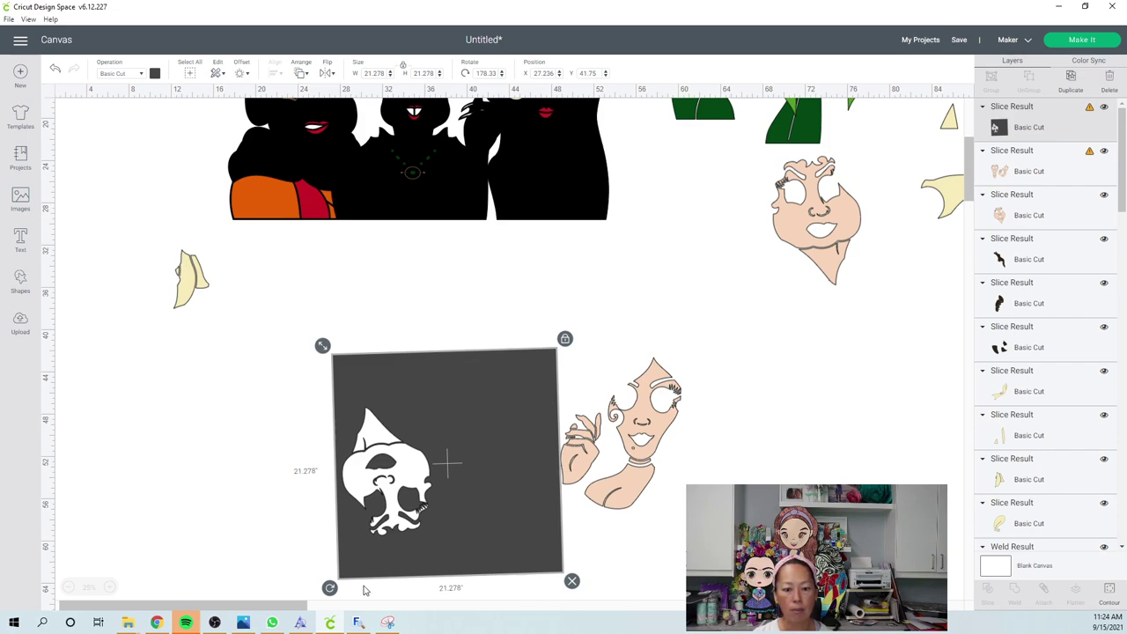
{"action": "left_click_drag", "start_coordinate": [331, 589], "coordinate": [324, 583]}
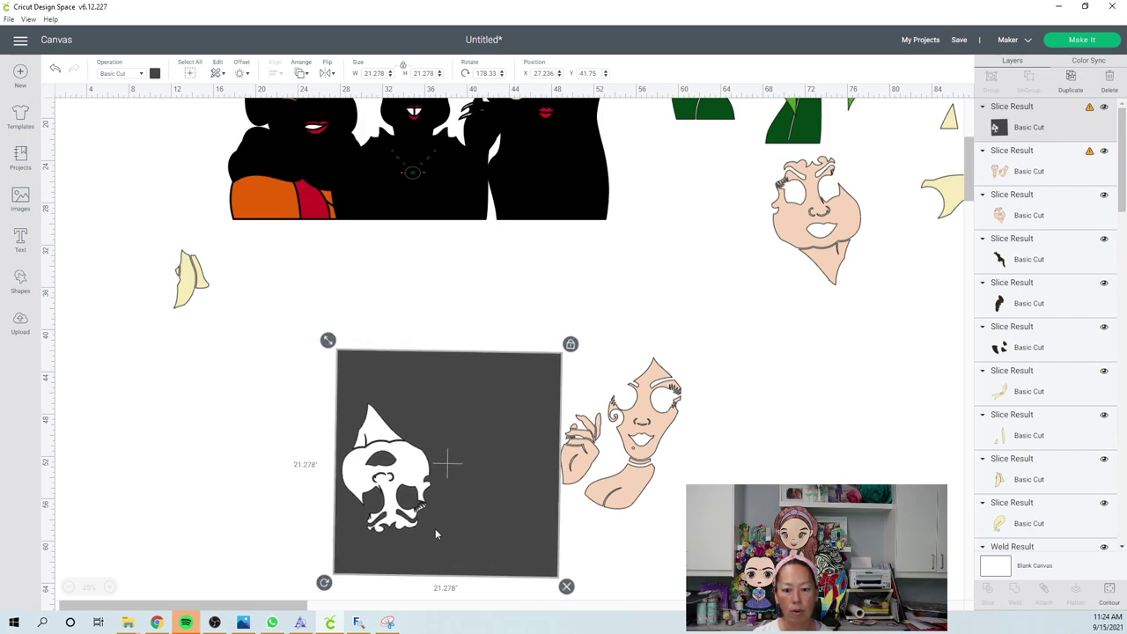
{"action": "left_click_drag", "start_coordinate": [530, 458], "coordinate": [529, 465]}
- Select the dark gray square together with the faces layer and slice them to separate the middle face
{"action": "left_click_drag", "start_coordinate": [729, 451], "coordinate": [511, 406]}
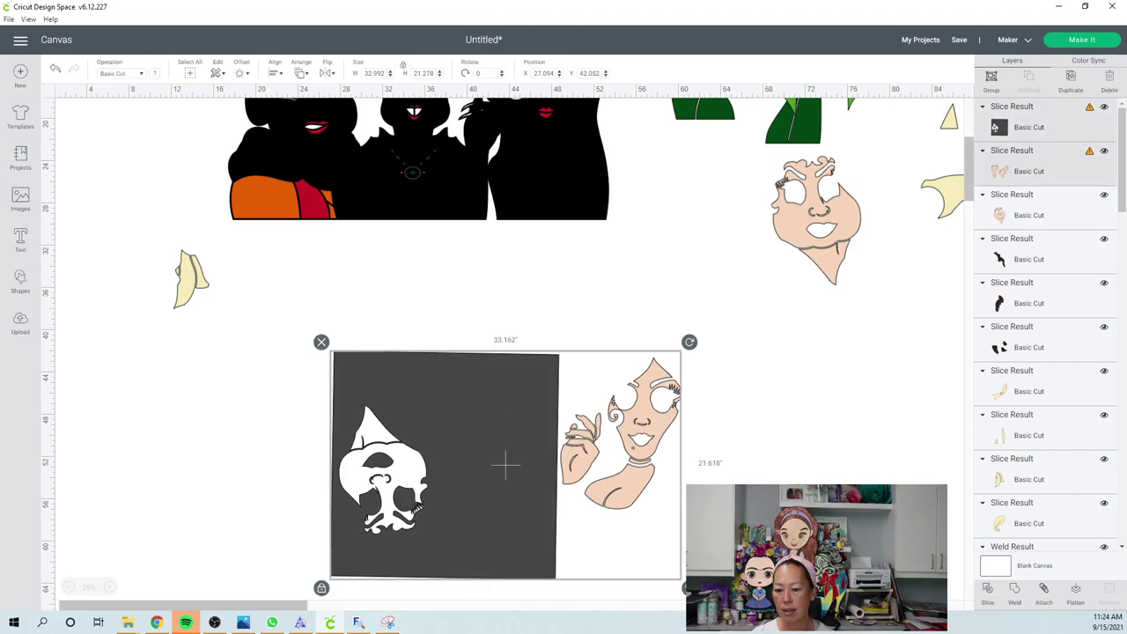
{"action": "left_click", "coordinate": [566, 384]}
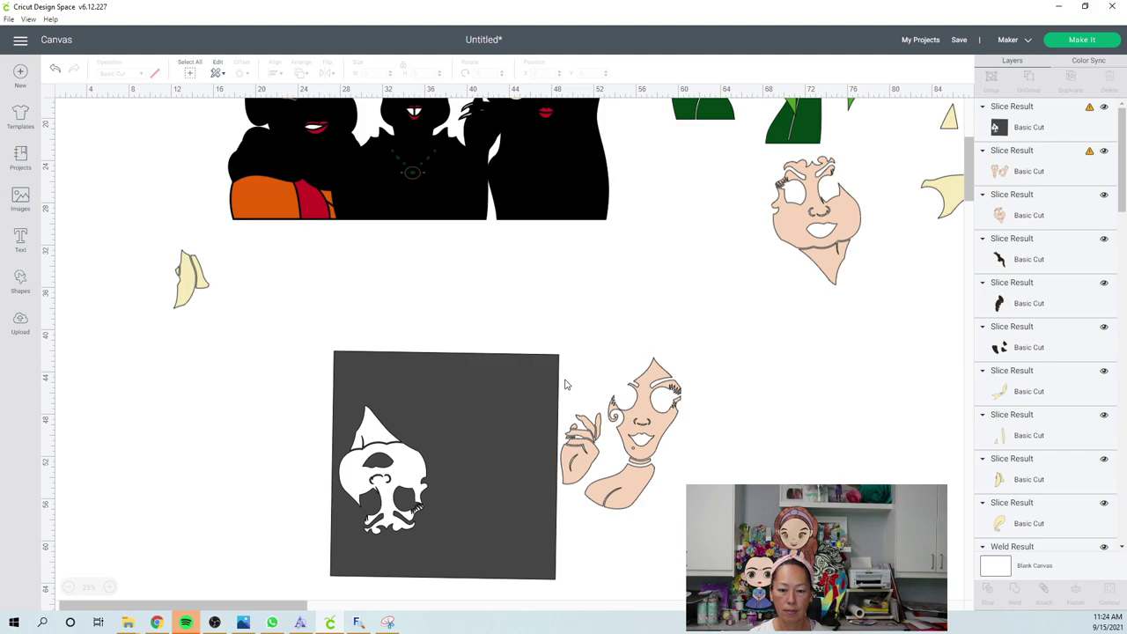
{"action": "key", "text": "ctrl+z"}
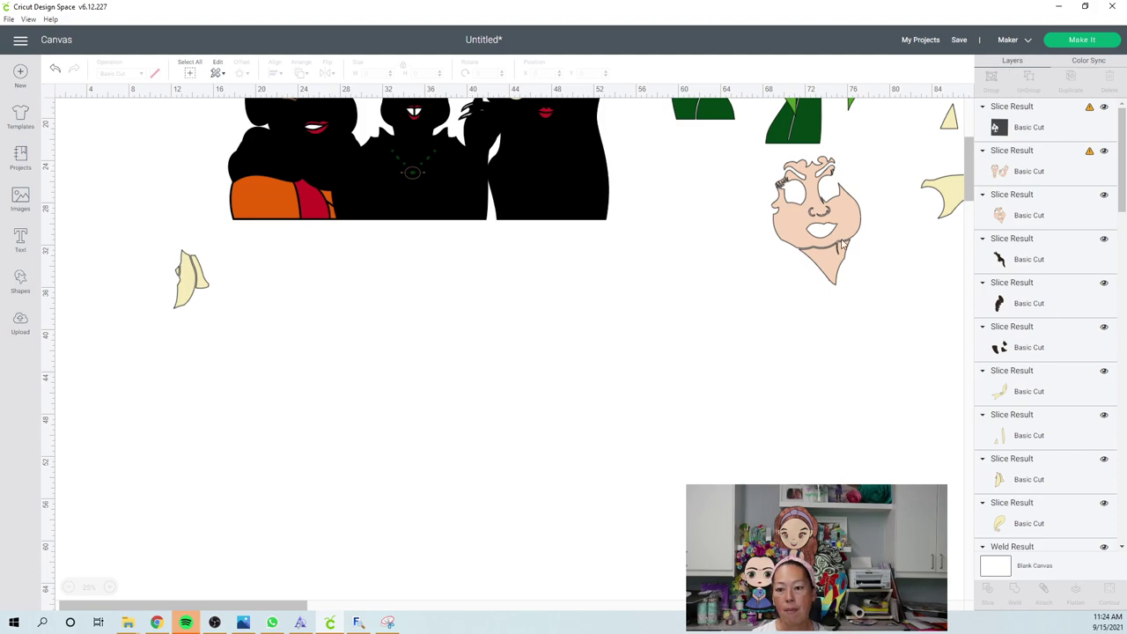
{"action": "key", "text": "ctrl+y"}
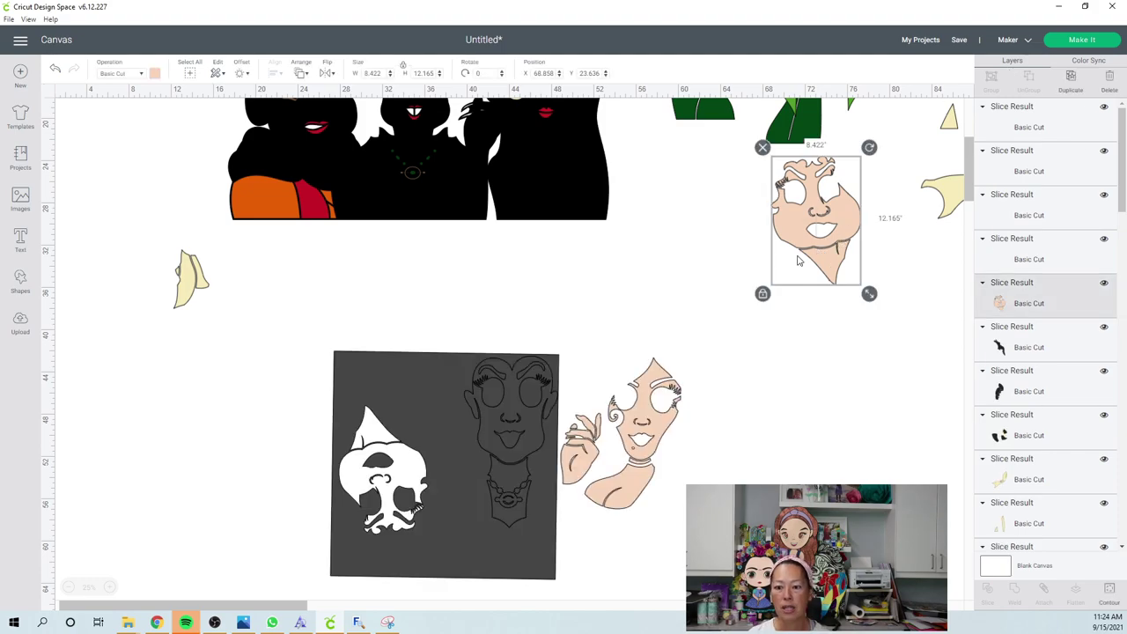
- Move the separated first face into open space, duplicate it, and place the copy beside the original
{"action": "key", "text": "ctrl+z"}
{"action": "key", "text": "ctrl+z"}
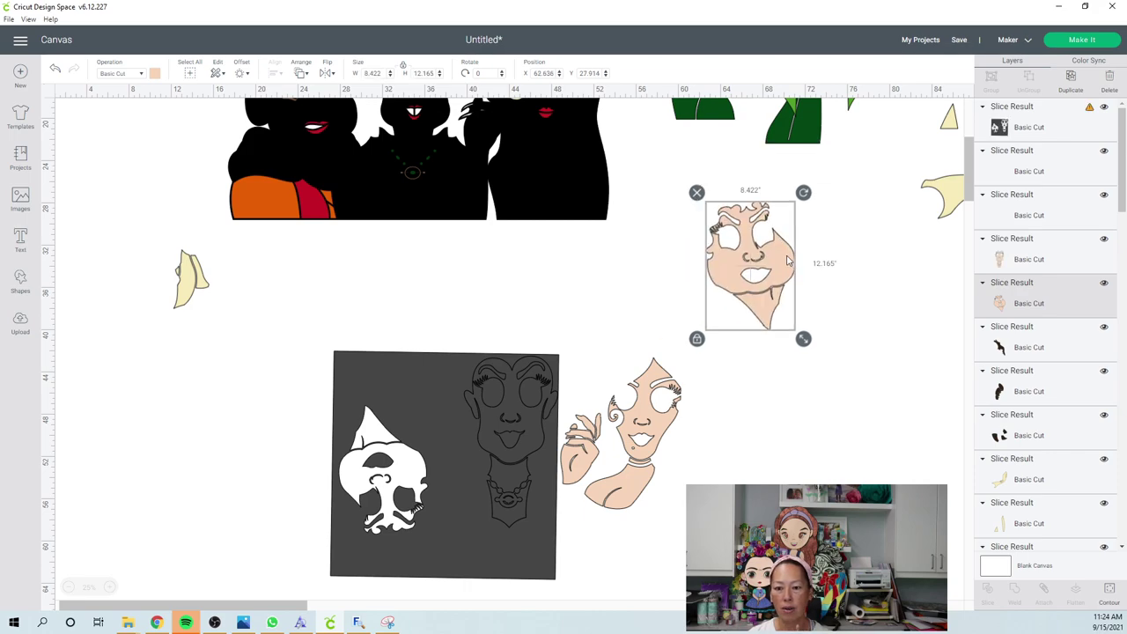
{"action": "left_click", "coordinate": [1072, 80]}
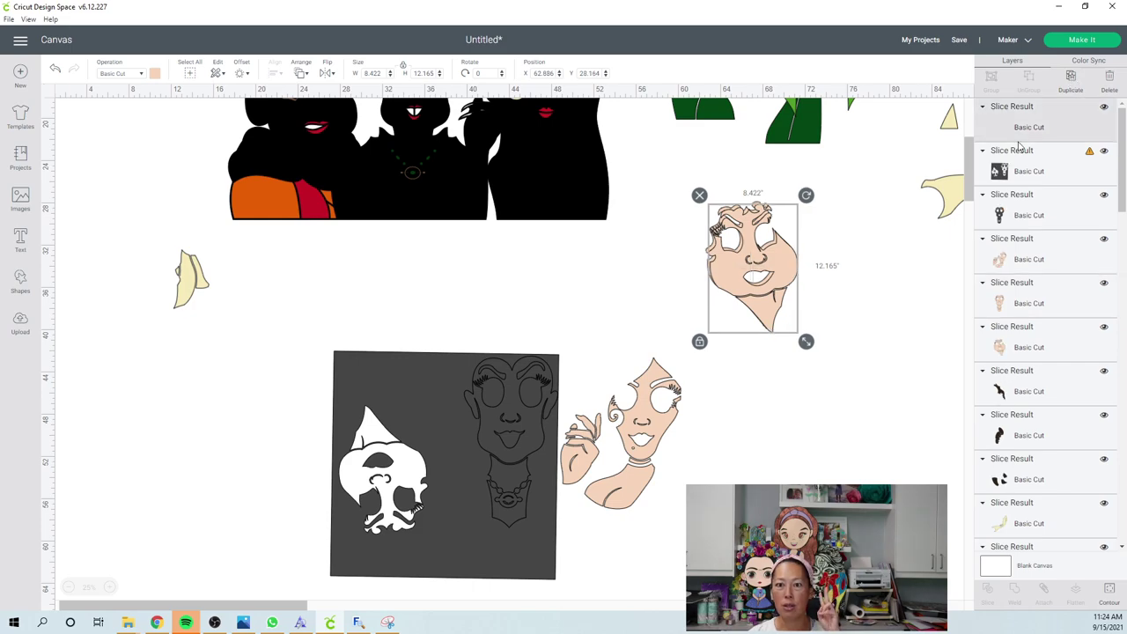
{"action": "left_click_drag", "start_coordinate": [789, 273], "coordinate": [883, 258]}
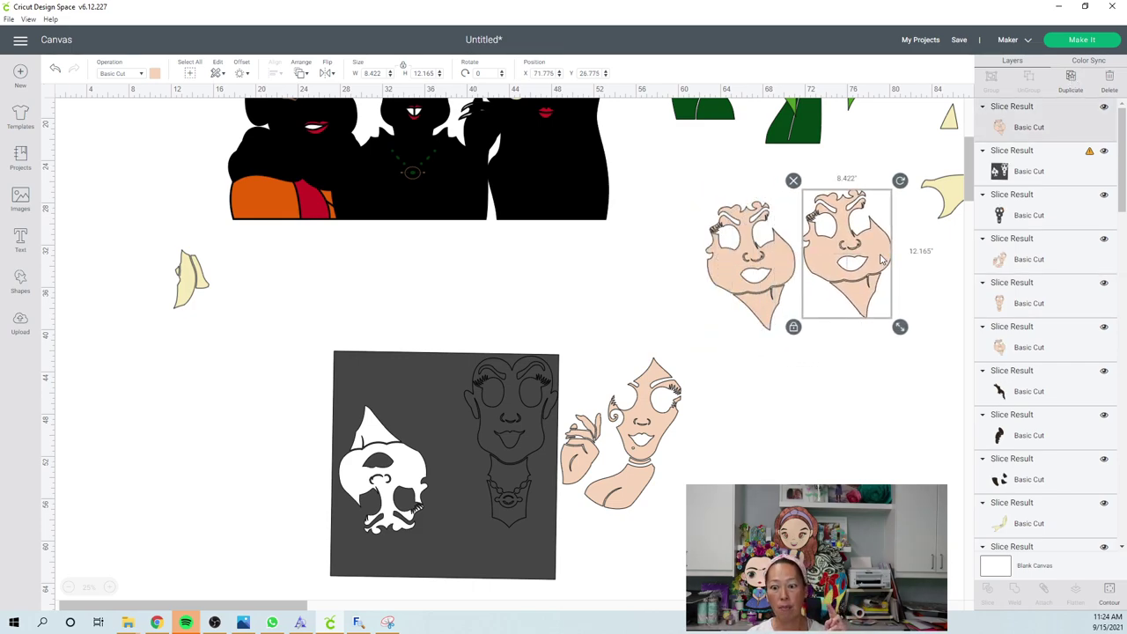
- Hide every contour of the first face's copy except the neck, and move the neck piece up beside the original face
{"action": "left_click", "coordinate": [1100, 586]}
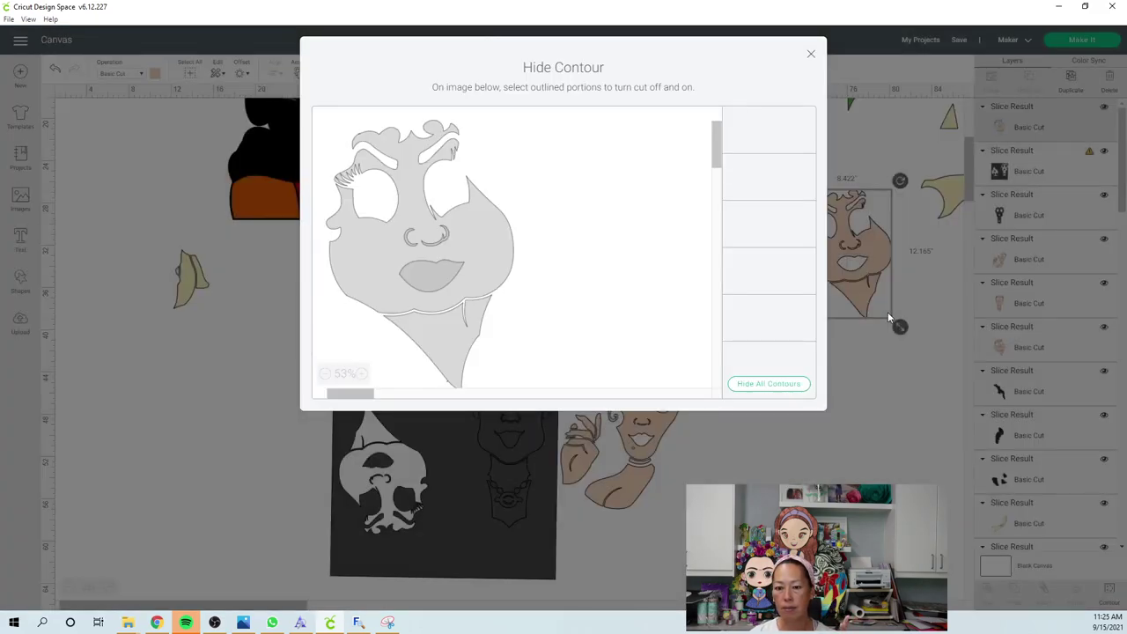
{"action": "left_click", "coordinate": [786, 385]}
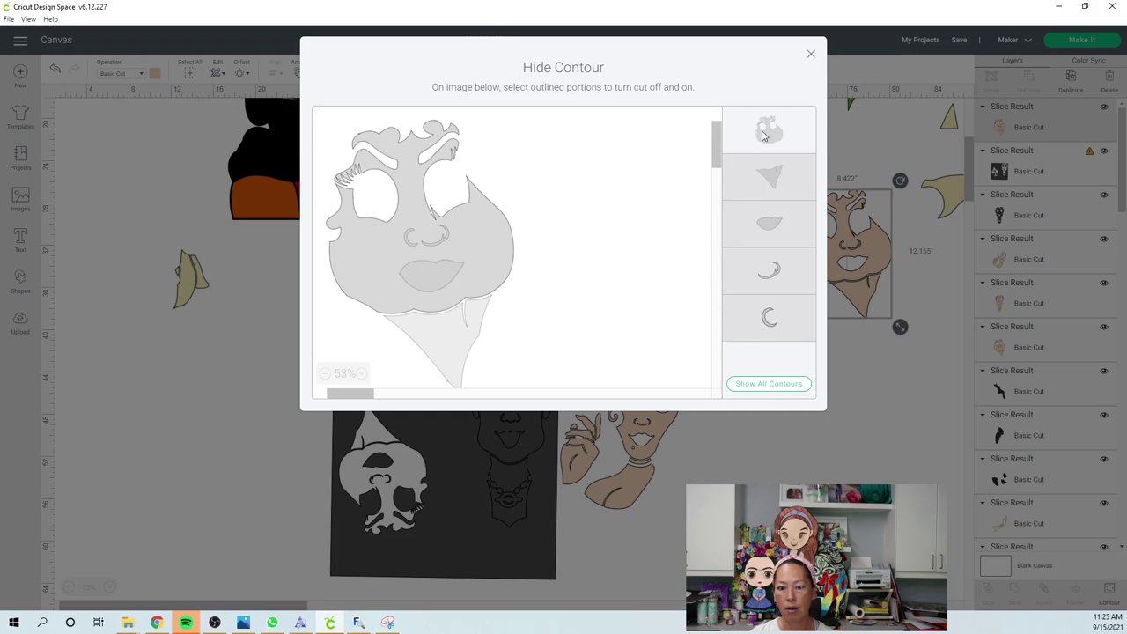
{"action": "left_click", "coordinate": [453, 327]}
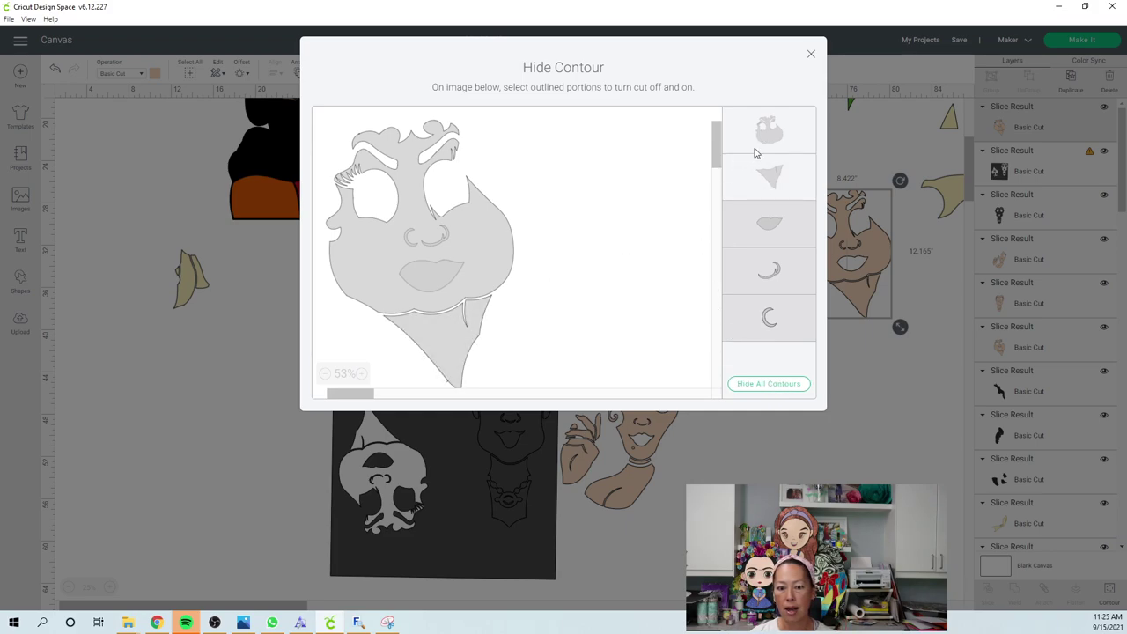
{"action": "left_click", "coordinate": [762, 126]}
{"action": "left_click", "coordinate": [811, 55]}
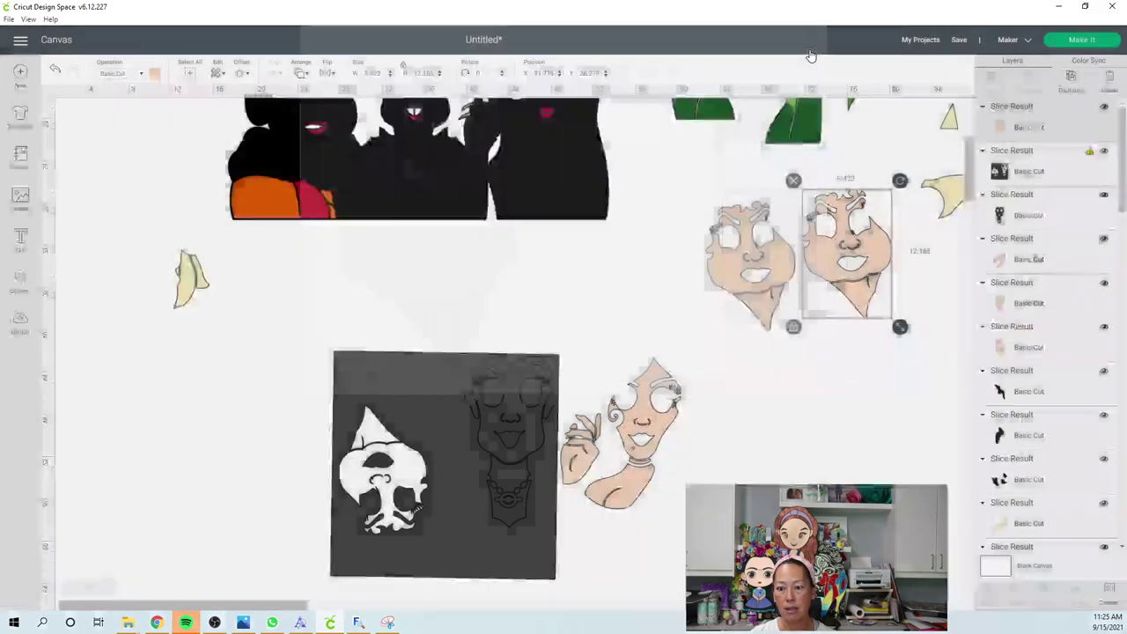
{"action": "left_click_drag", "start_coordinate": [866, 277], "coordinate": [857, 200]}
- Hide the neck contour of the original first face with Contour
{"action": "left_click", "coordinate": [759, 253]}
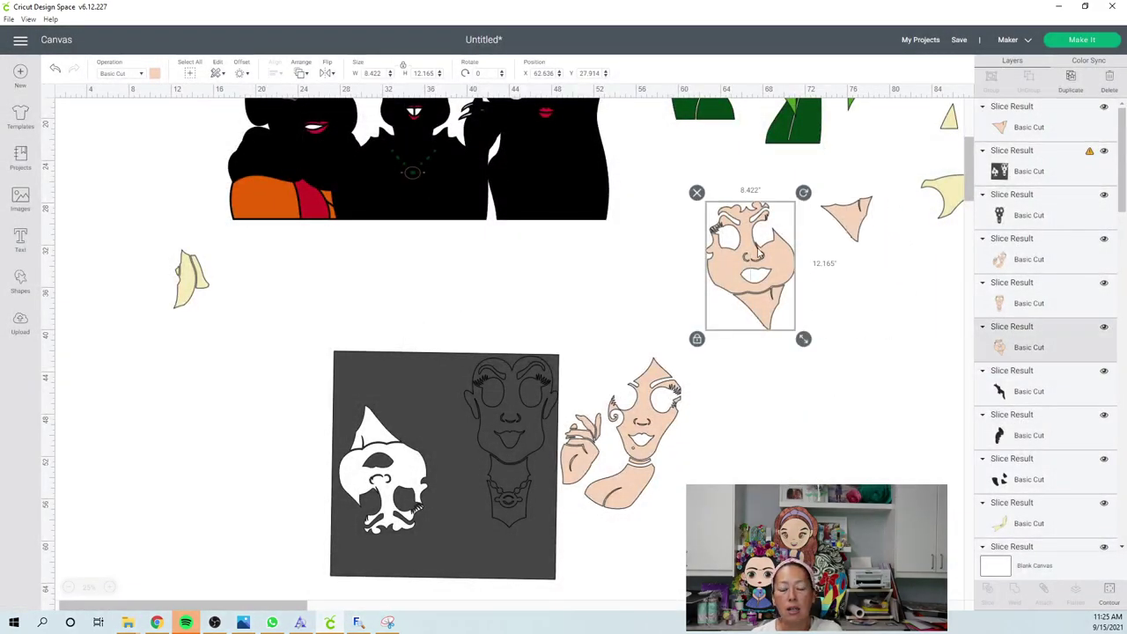
{"action": "left_click", "coordinate": [1110, 592]}
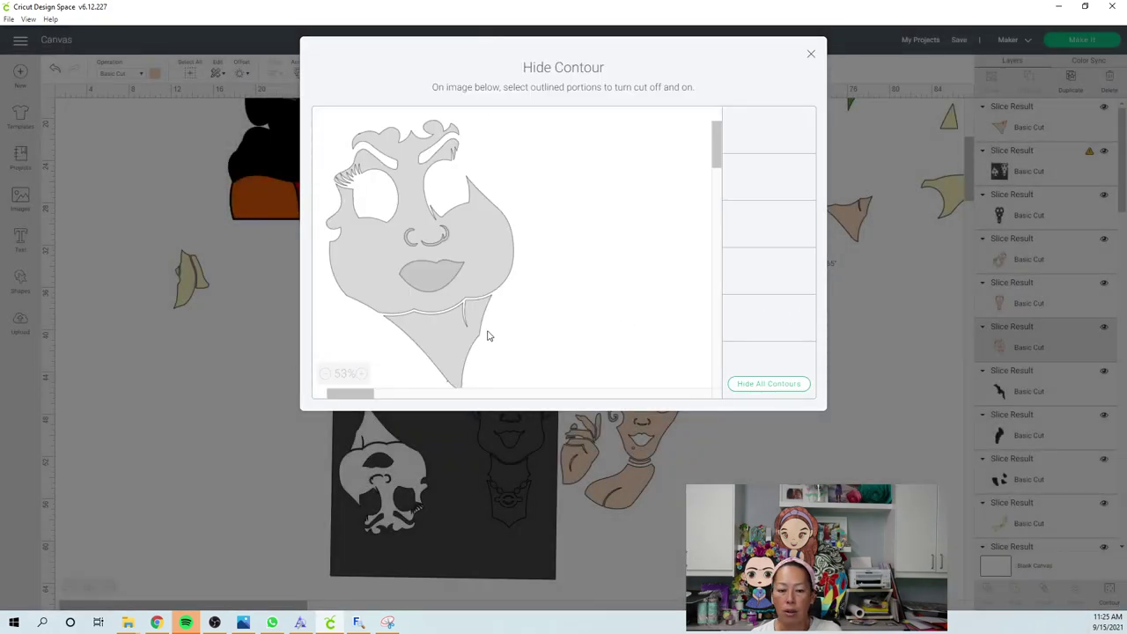
{"action": "left_click", "coordinate": [476, 337]}
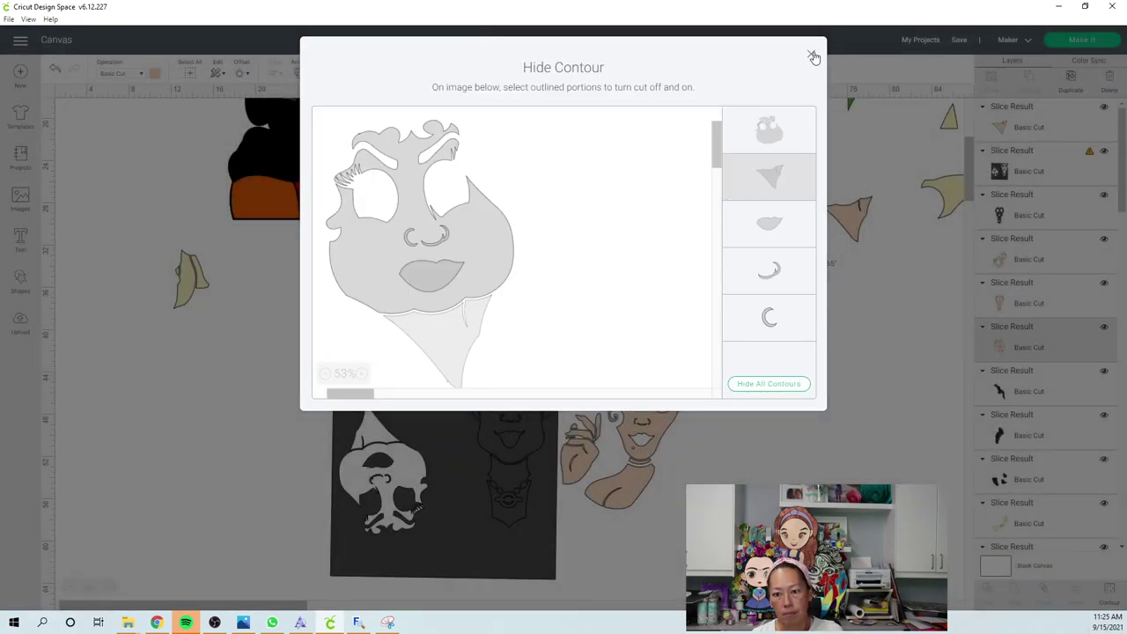
{"action": "left_click", "coordinate": [812, 57]}
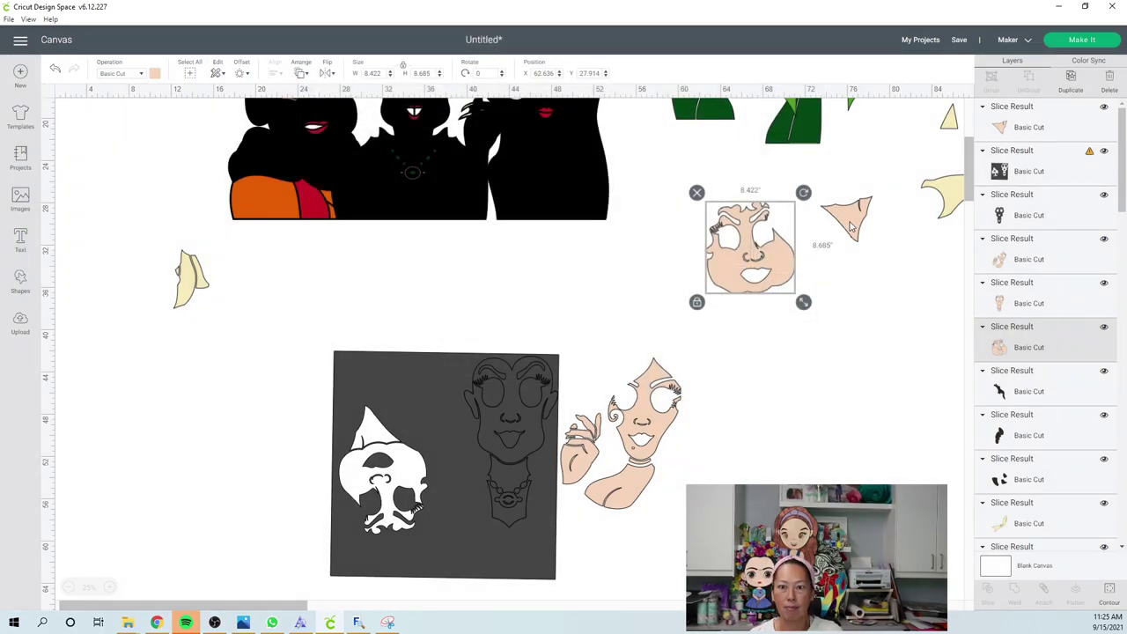
- Remove the sliced dark gray square, and pull the dark gray copy off the middle face and delete it
{"action": "left_click_drag", "start_coordinate": [393, 393], "coordinate": [283, 401]}
{"action": "left_click", "coordinate": [212, 350]}
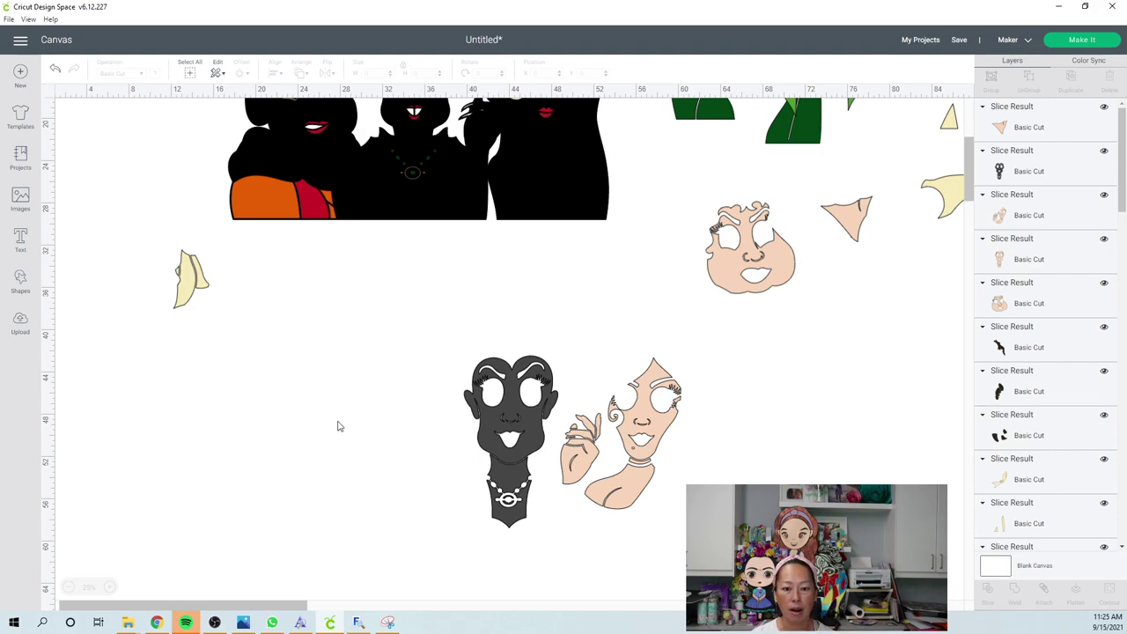
{"action": "left_click_drag", "start_coordinate": [511, 423], "coordinate": [294, 451]}
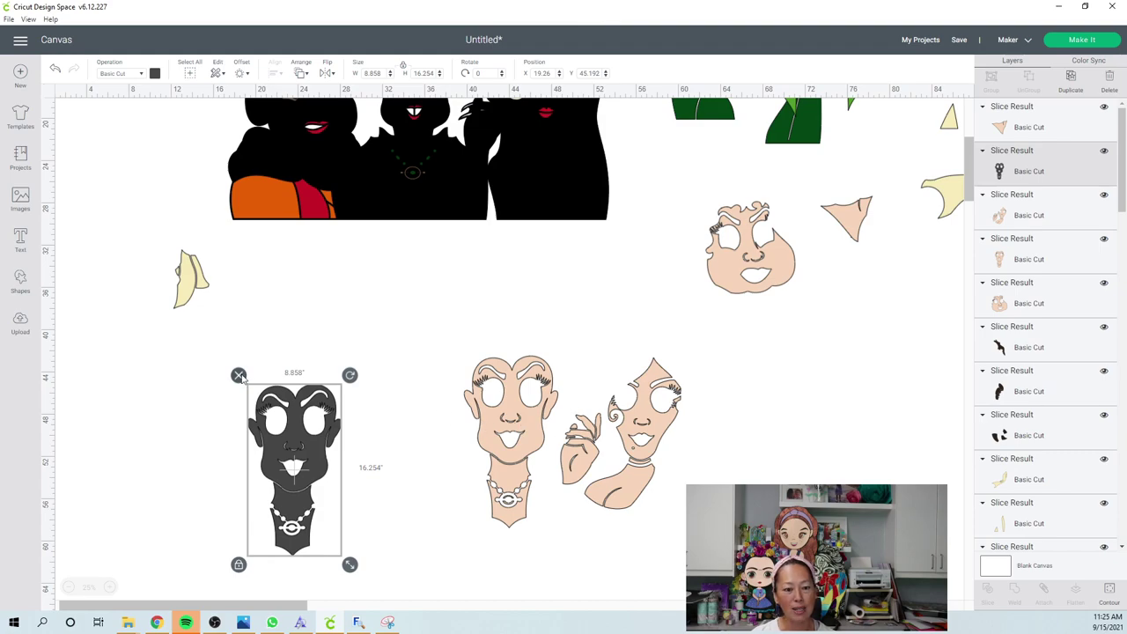
{"action": "key", "text": "Delete"}
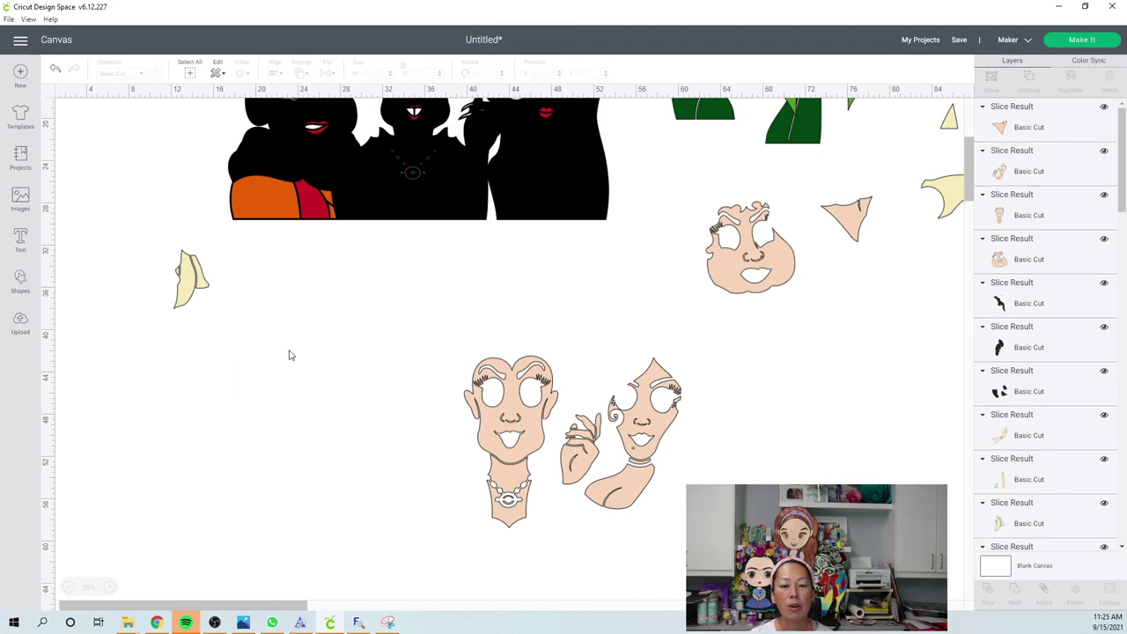
- Move the black silhouette layer from behind the witches' details to the empty canvas area below the skin-tone faces
{"action": "scroll", "coordinate": [290, 354], "scroll_direction": "up", "scroll_amount": 1}
{"action": "scroll", "coordinate": [291, 355], "scroll_direction": "up", "scroll_amount": 2}
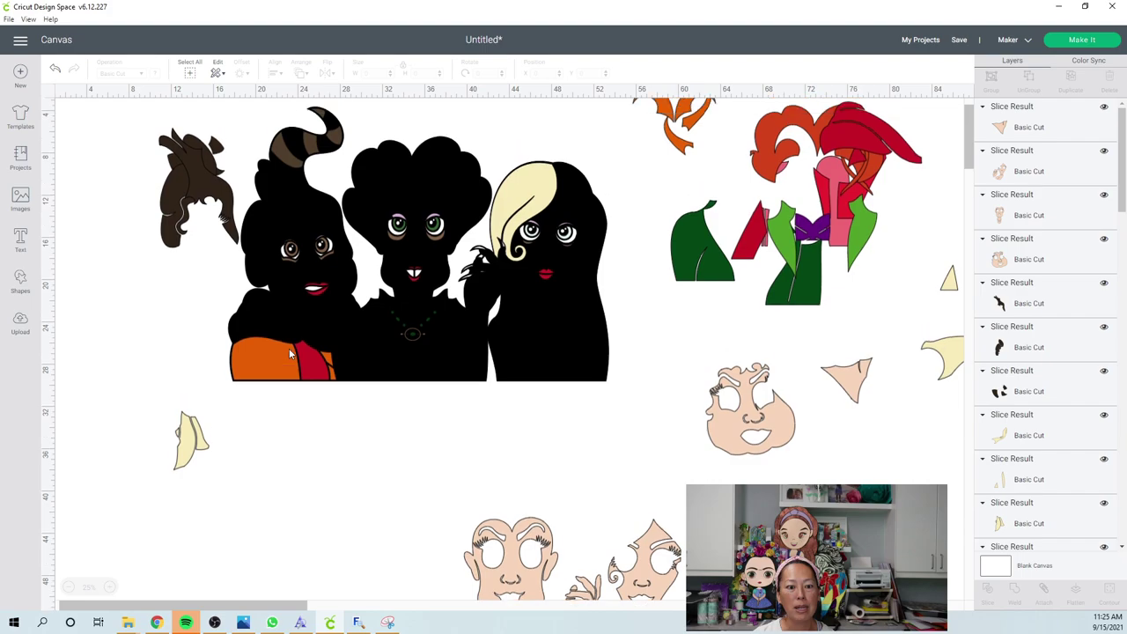
{"action": "left_click_drag", "start_coordinate": [444, 159], "coordinate": [321, 529]}
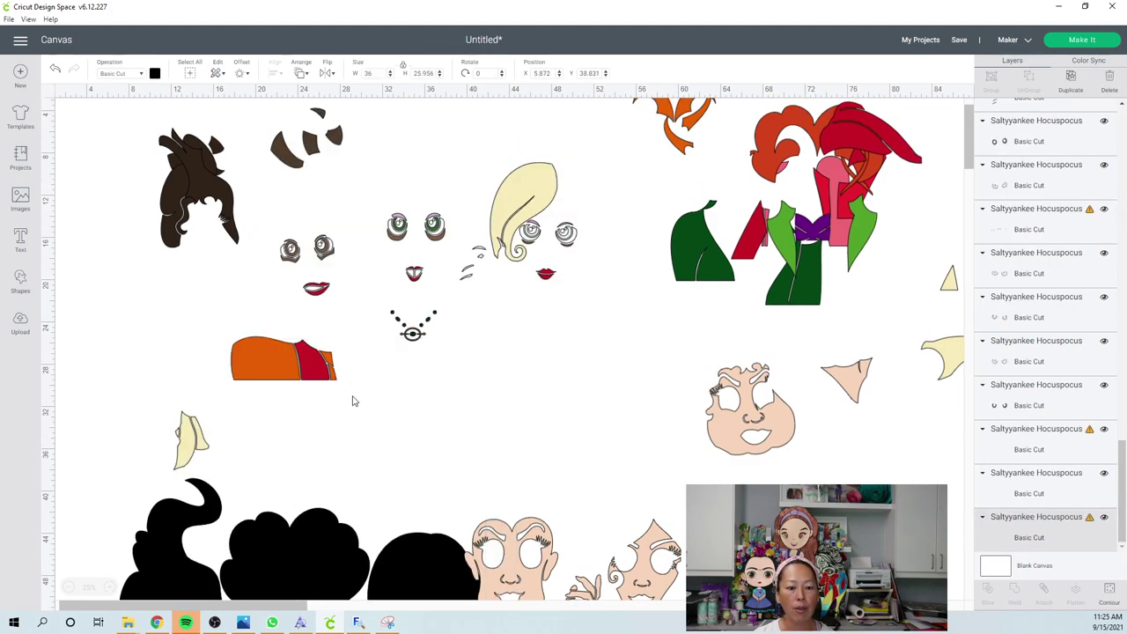
{"action": "scroll", "coordinate": [402, 247], "scroll_direction": "down", "scroll_amount": 3}
{"action": "scroll", "coordinate": [410, 238], "scroll_direction": "down", "scroll_amount": 3}
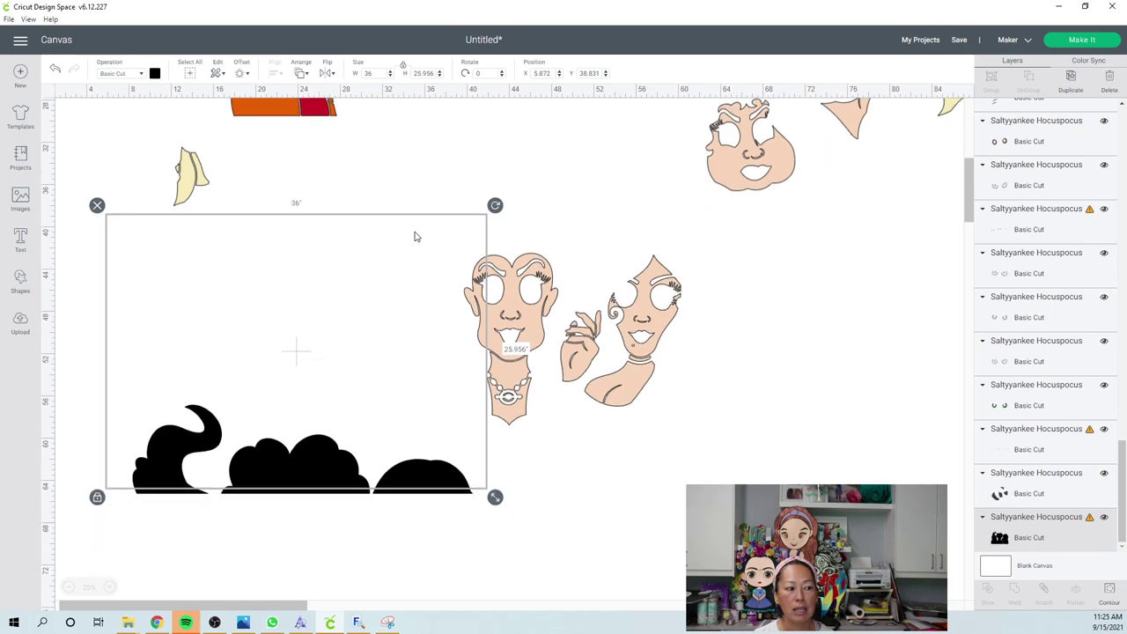
{"action": "scroll", "coordinate": [418, 236], "scroll_direction": "down", "scroll_amount": 2}
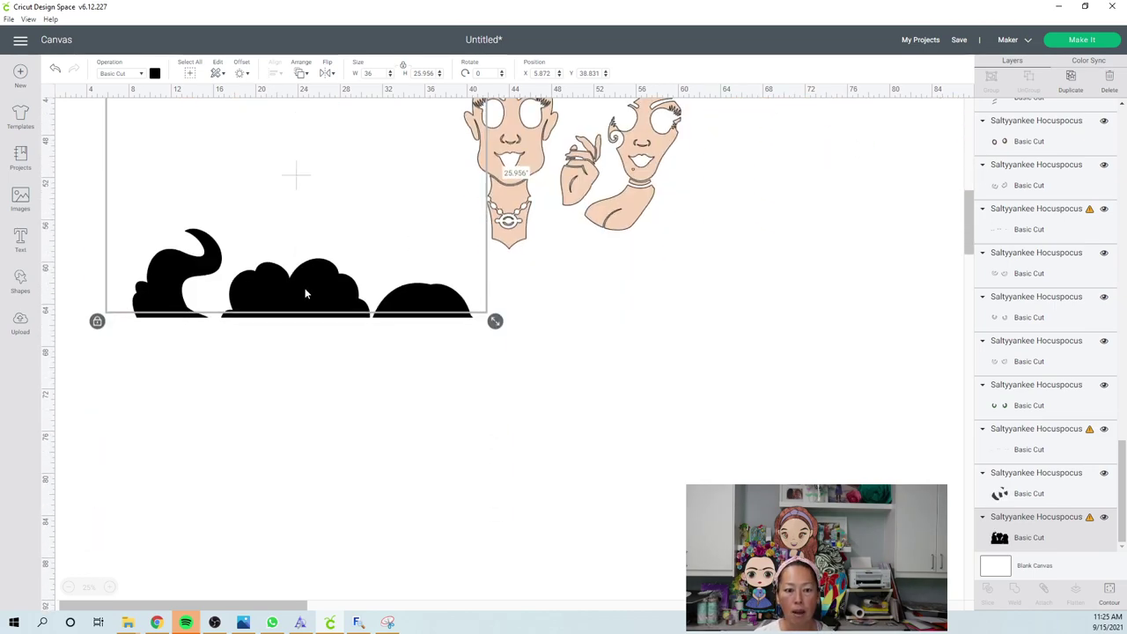
{"action": "left_click_drag", "start_coordinate": [306, 291], "coordinate": [355, 501]}
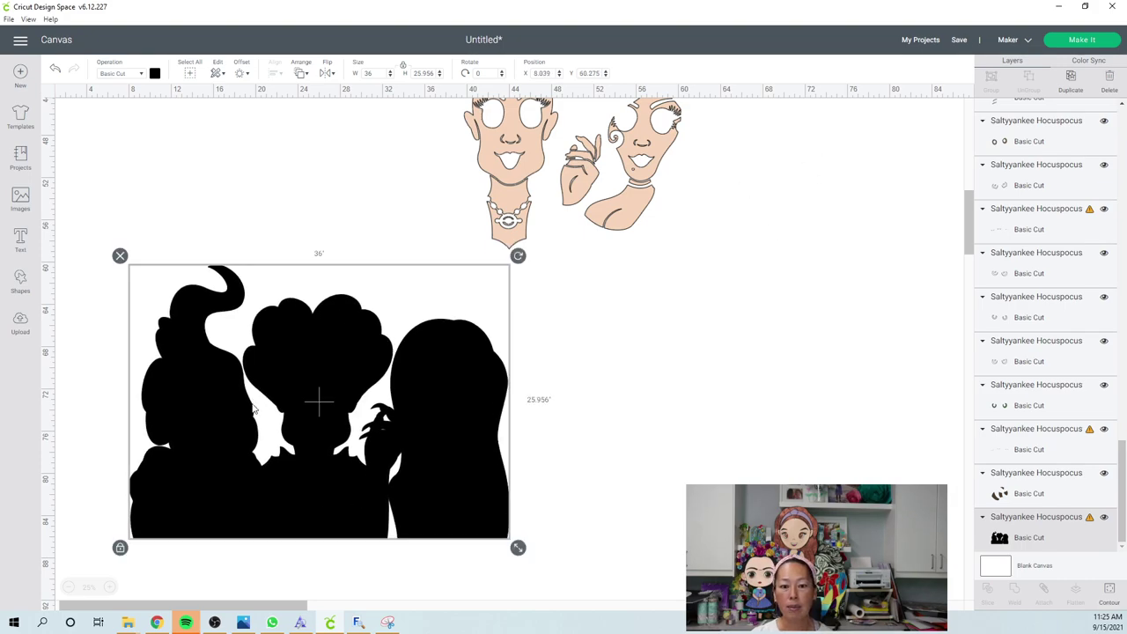
{"action": "left_click_drag", "start_coordinate": [331, 425], "coordinate": [301, 433]}
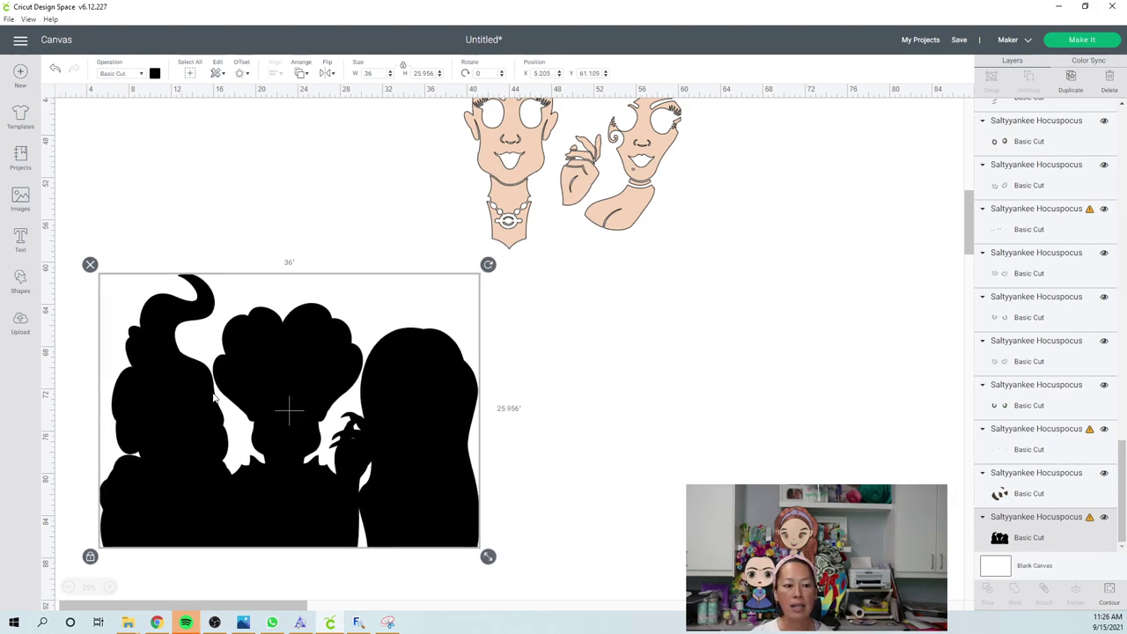
- Search the image library for 4x4 and insert the uploaded grid of 11-inch squares onto the canvas
{"action": "left_click", "coordinate": [20, 322]}
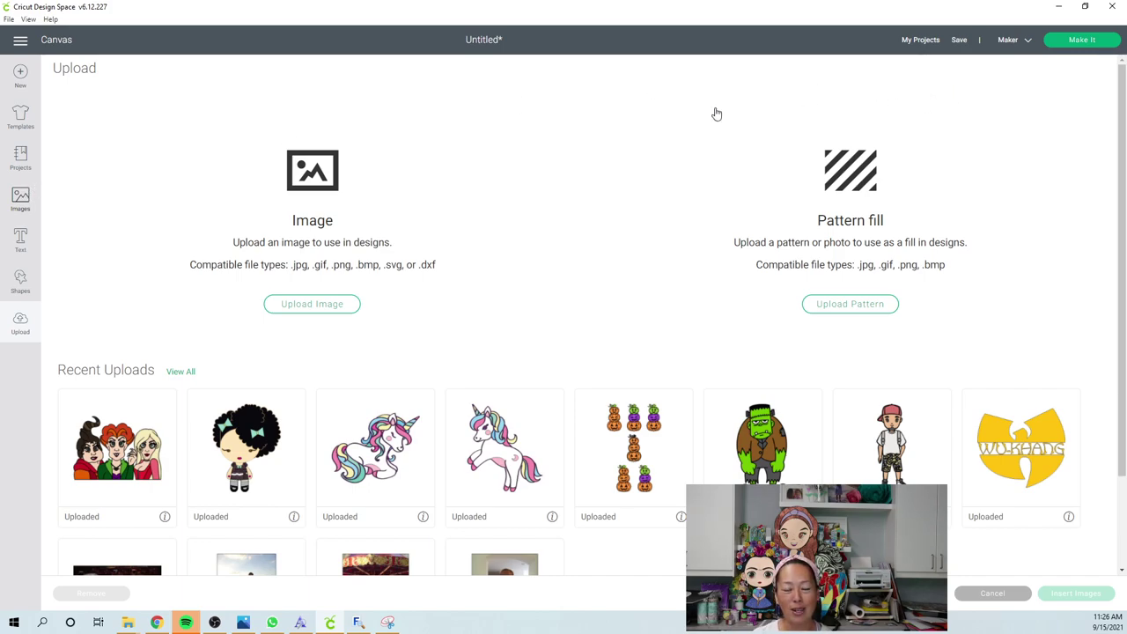
{"action": "left_click", "coordinate": [20, 199]}
{"action": "left_click", "coordinate": [349, 111]}
{"action": "type", "text": "B"}
{"action": "key", "text": "BackSpace"}
{"action": "type", "text": "3x3"}
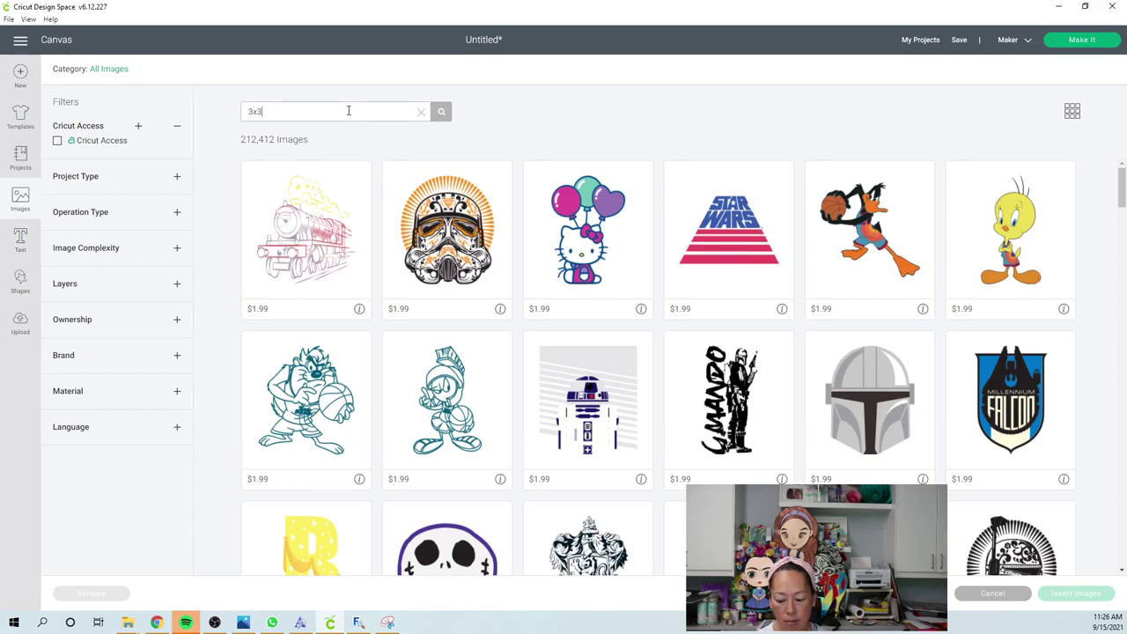
{"action": "key", "text": "BackSpace"}
{"action": "type", "text": "4x4"}
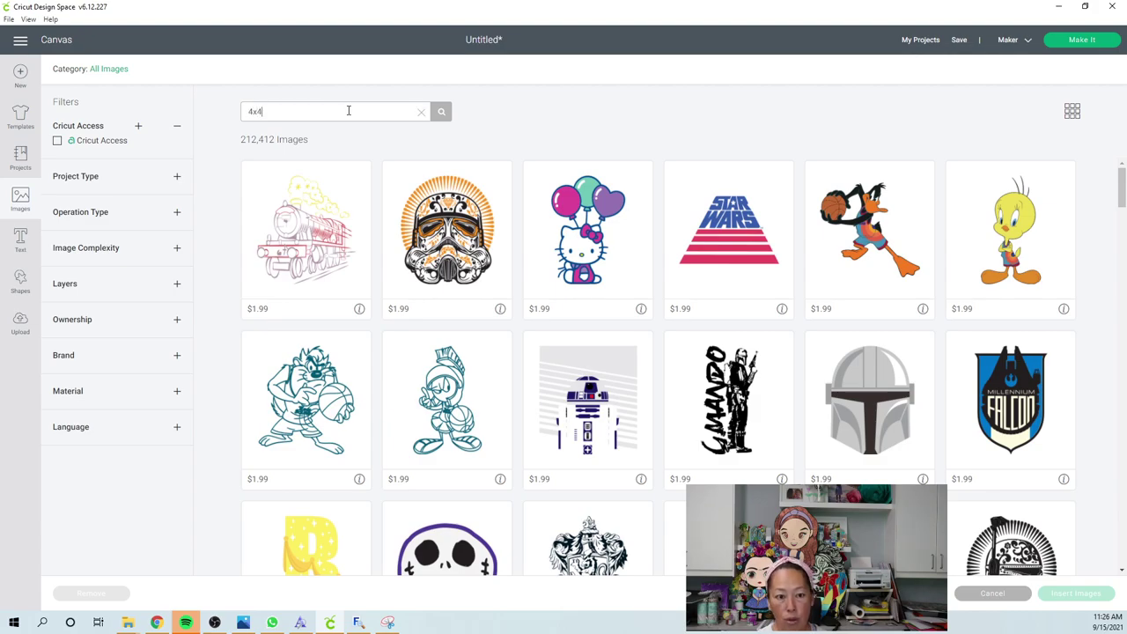
{"action": "key", "text": "Return"}
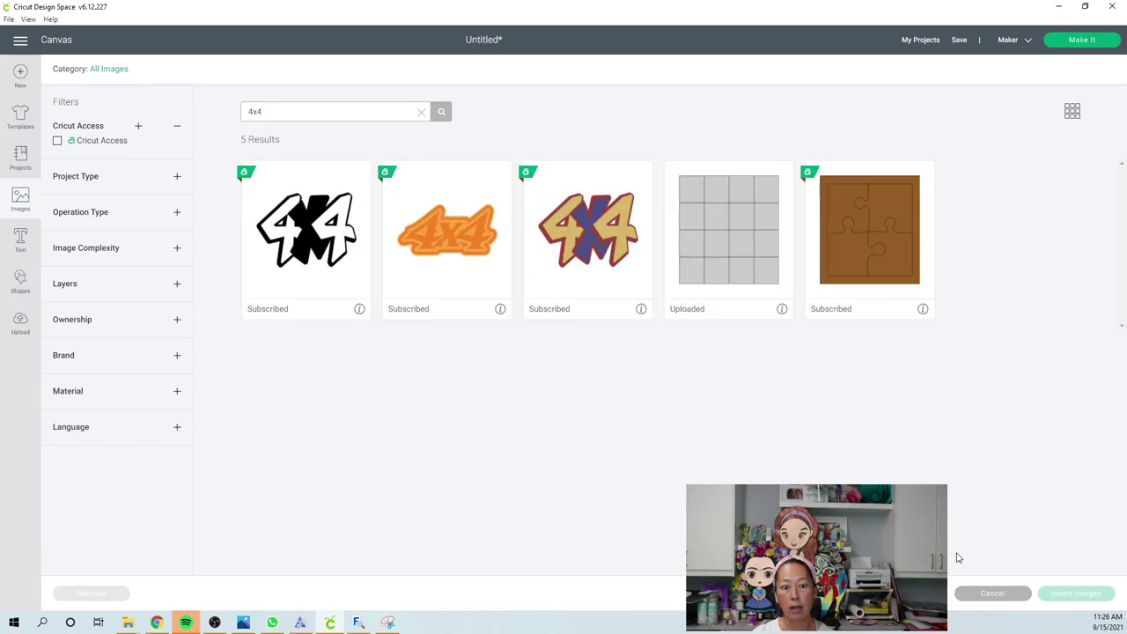
{"action": "left_click", "coordinate": [739, 242]}
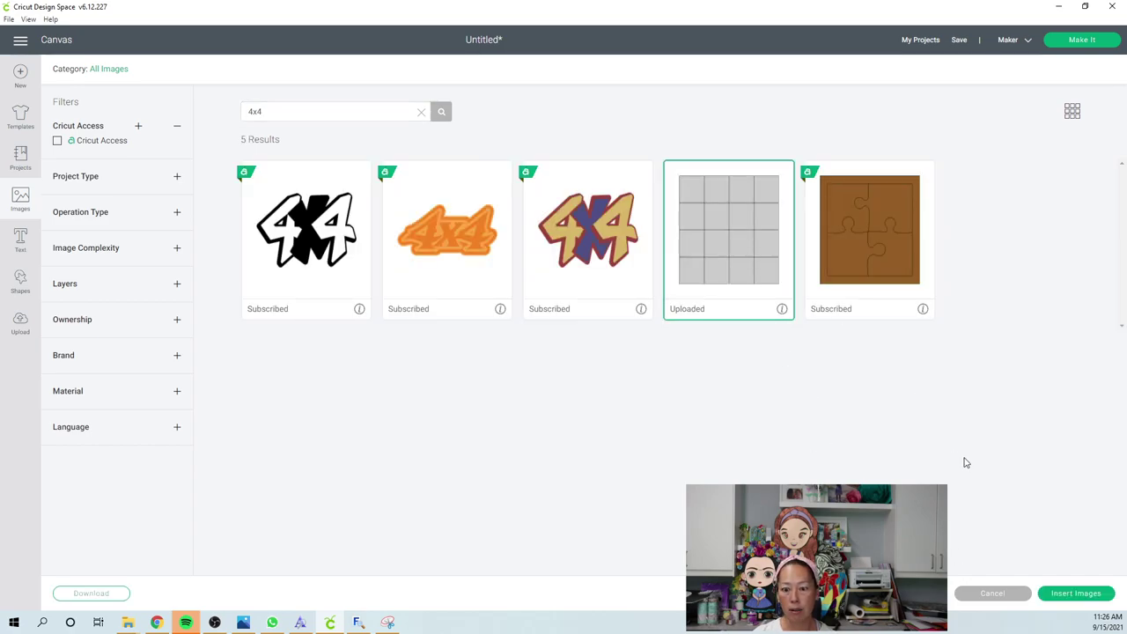
{"action": "left_click", "coordinate": [1076, 593]}
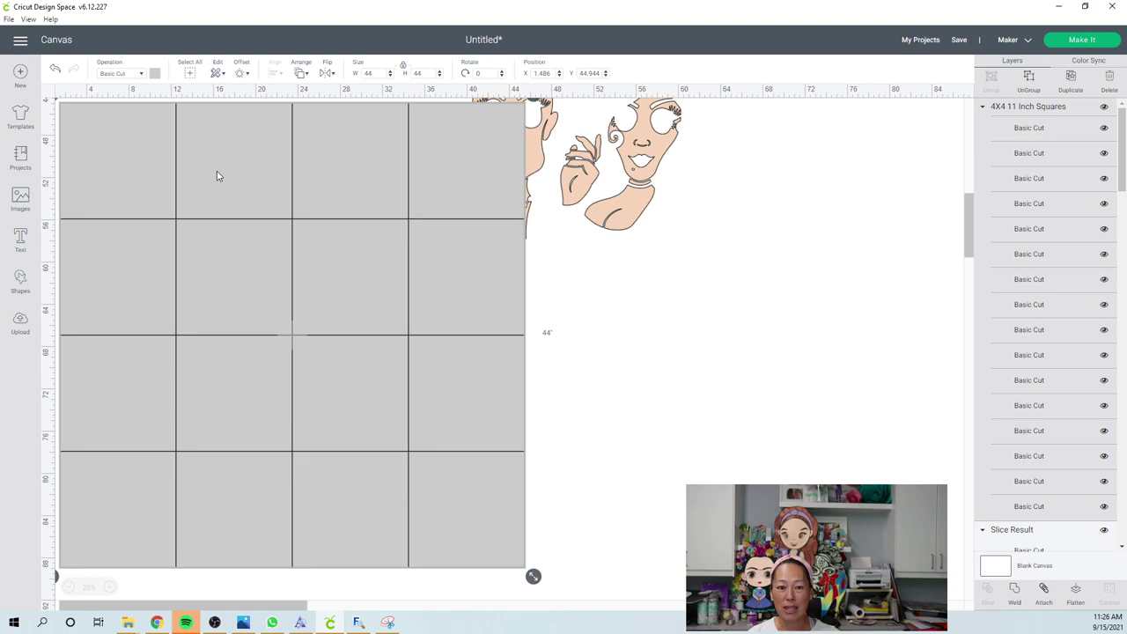
- Move the grid of squares below the skin-tone faces and set its position to X 4 and Y 60
{"action": "left_click_drag", "start_coordinate": [218, 176], "coordinate": [243, 334]}
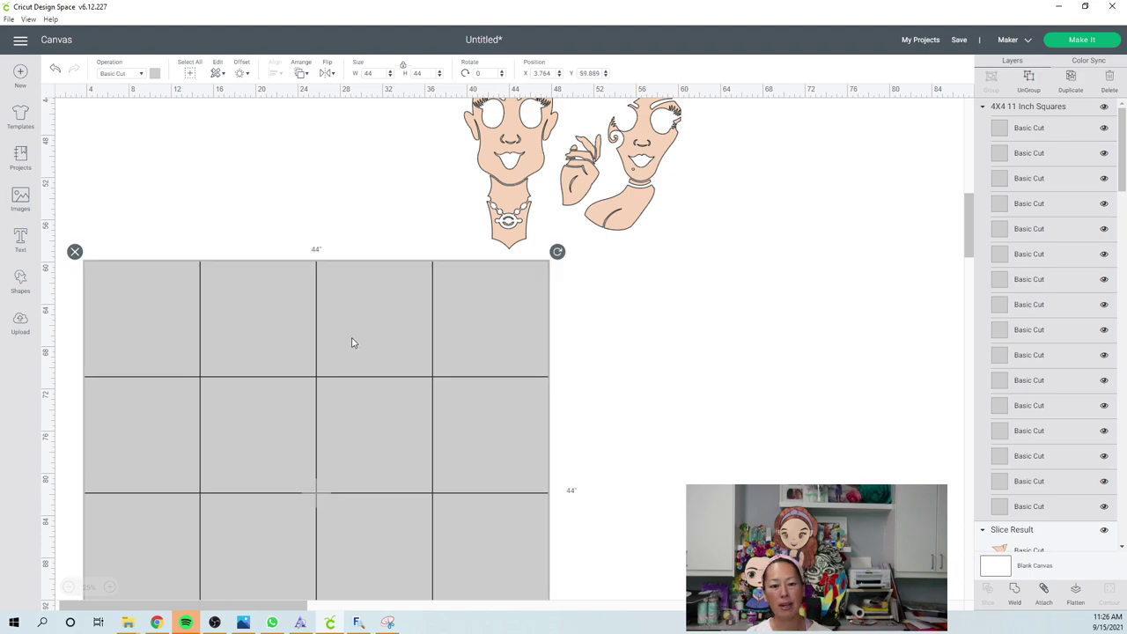
{"action": "left_click", "coordinate": [544, 73]}
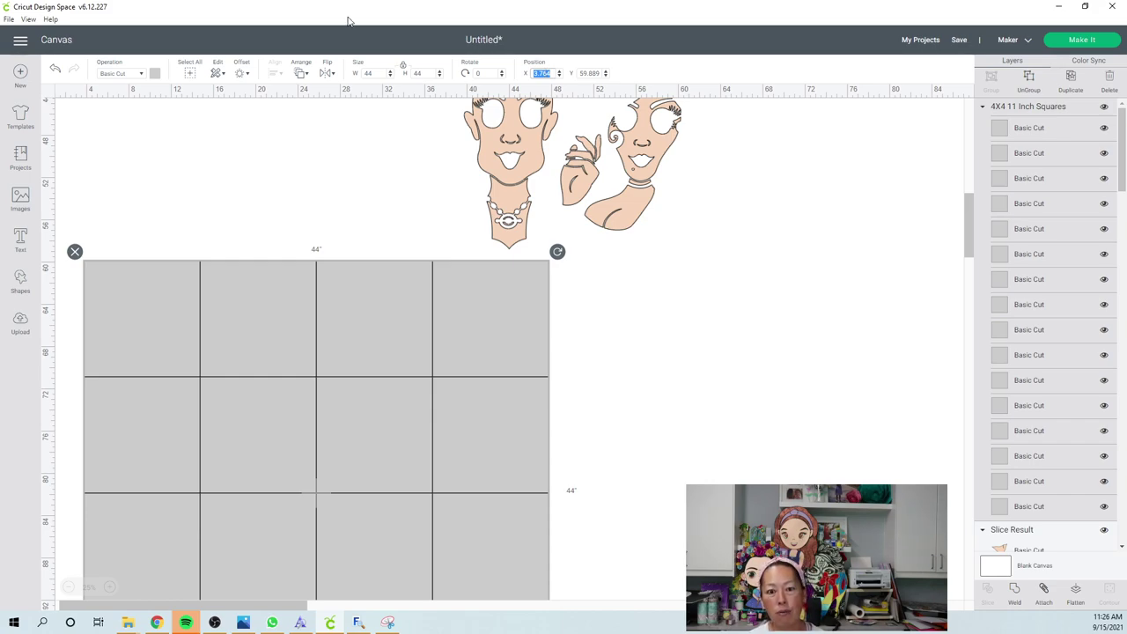
{"action": "type", "text": "4"}
{"action": "key", "text": "Tab"}
{"action": "type", "text": "60"}
{"action": "key", "text": "Tab"}
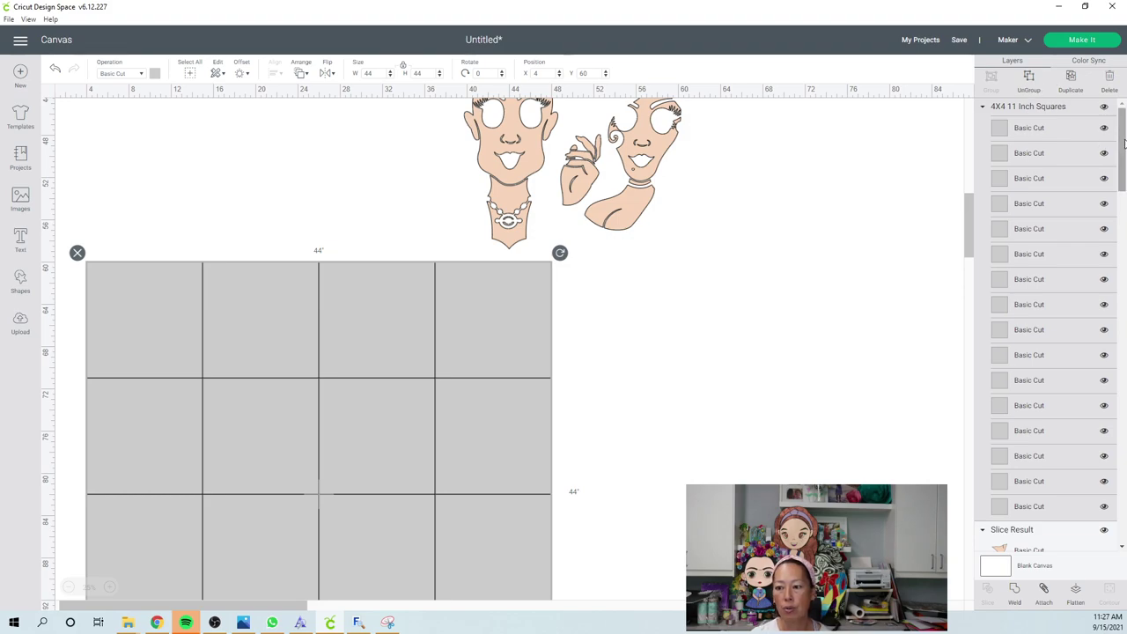
- Bring the black silhouette layer at the end of the layer list to the front of the grid
{"action": "left_click_drag", "start_coordinate": [1125, 144], "coordinate": [1124, 621]}
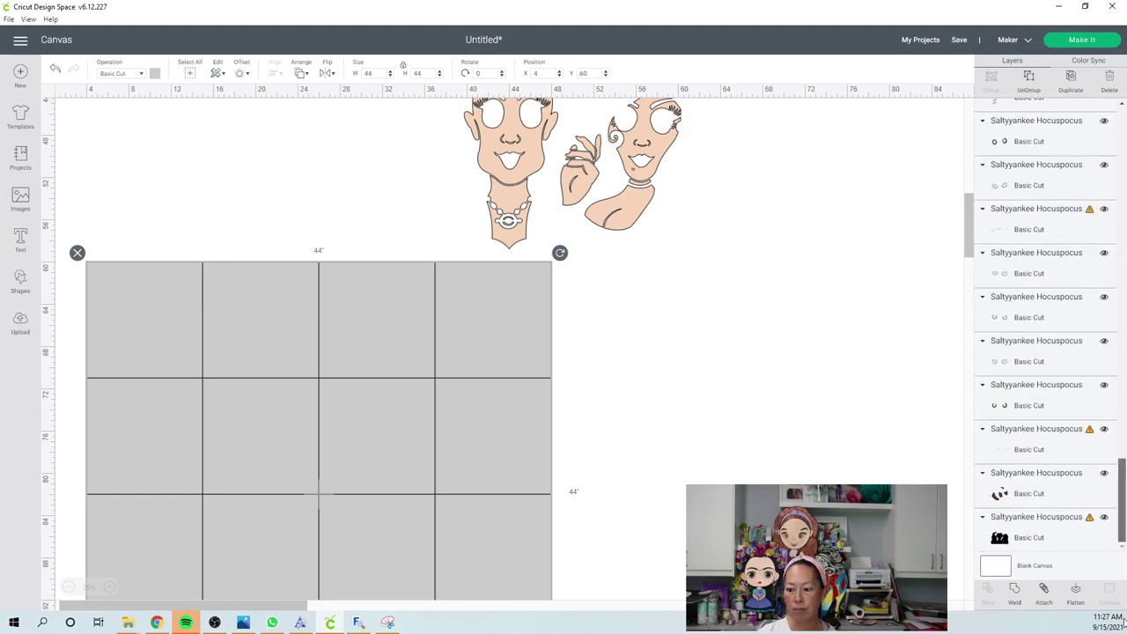
{"action": "left_click", "coordinate": [1045, 528]}
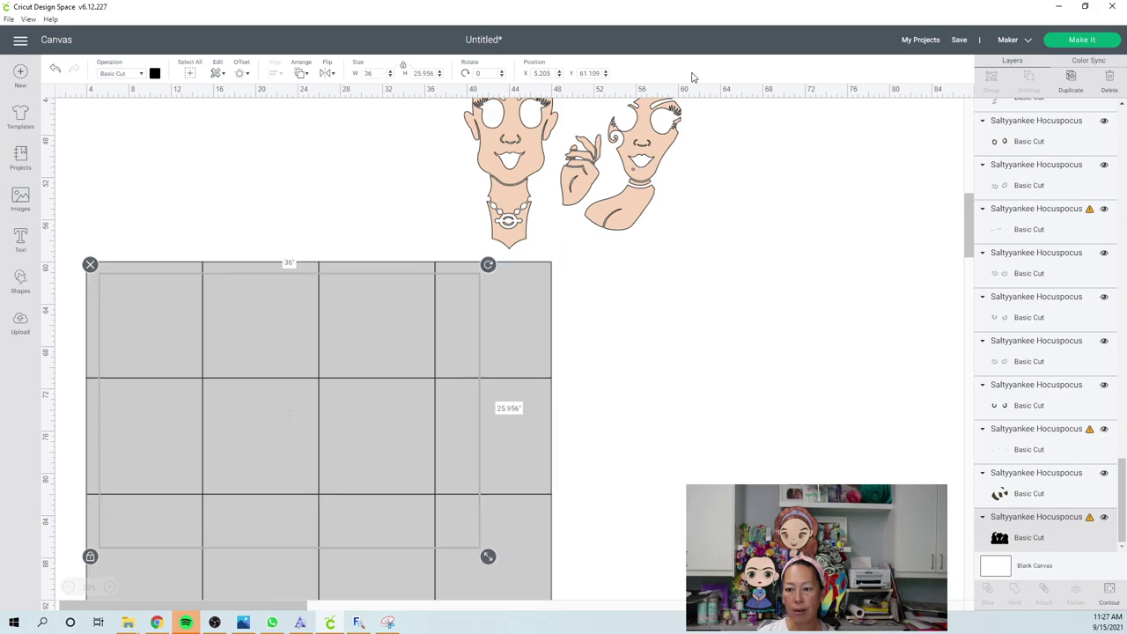
{"action": "left_click", "coordinate": [302, 74]}
{"action": "left_click", "coordinate": [313, 134]}
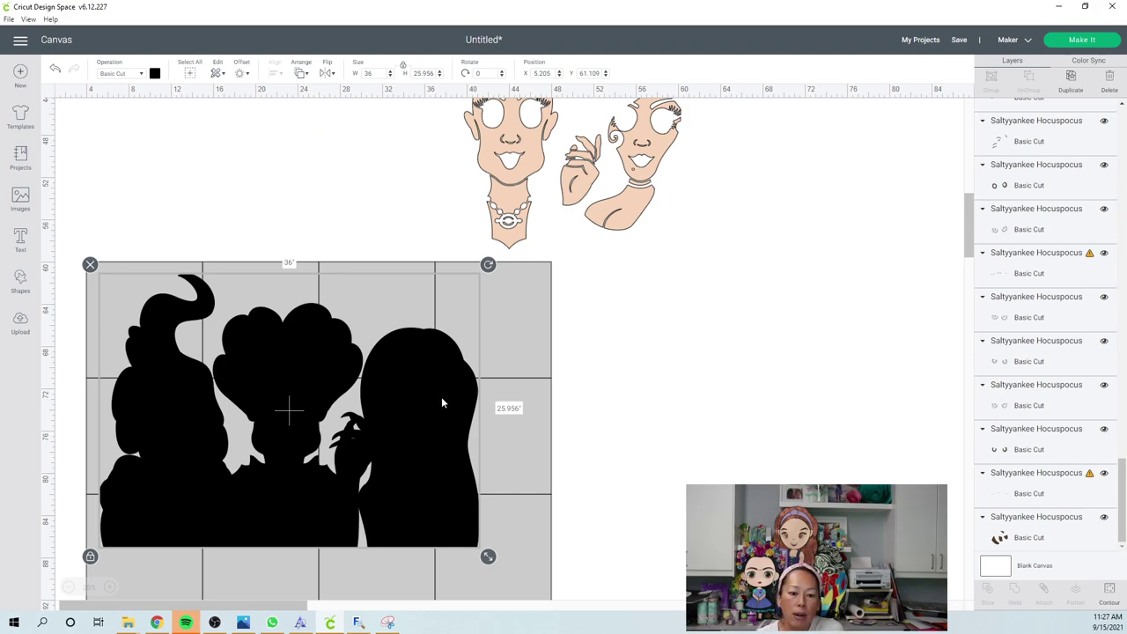
- Position the black silhouette within the upper three rows of the grid, at about X 9.4 and Y 60.3
{"action": "left_click_drag", "start_coordinate": [441, 399], "coordinate": [486, 392]}
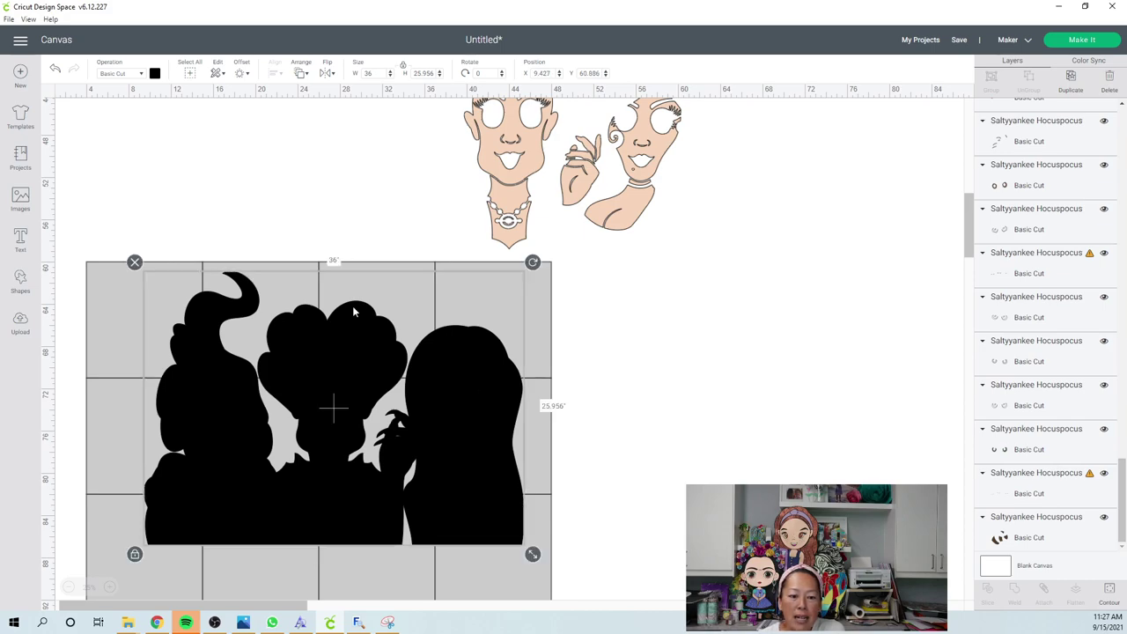
{"action": "left_click_drag", "start_coordinate": [201, 318], "coordinate": [175, 350]}
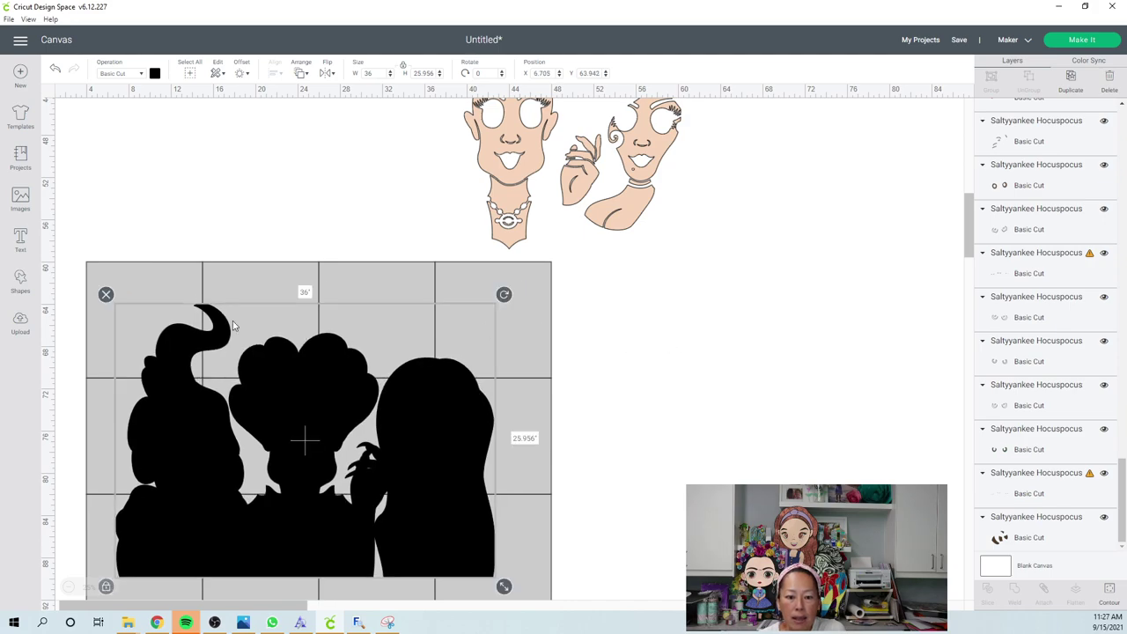
{"action": "left_click", "coordinate": [164, 310]}
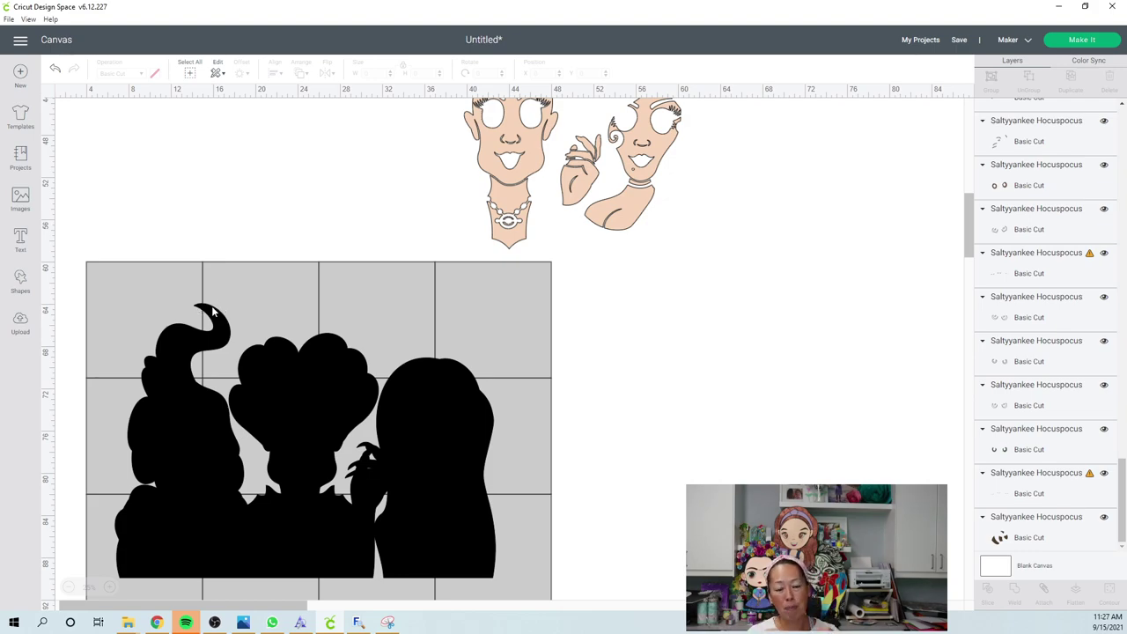
{"action": "left_click_drag", "start_coordinate": [308, 390], "coordinate": [314, 364]}
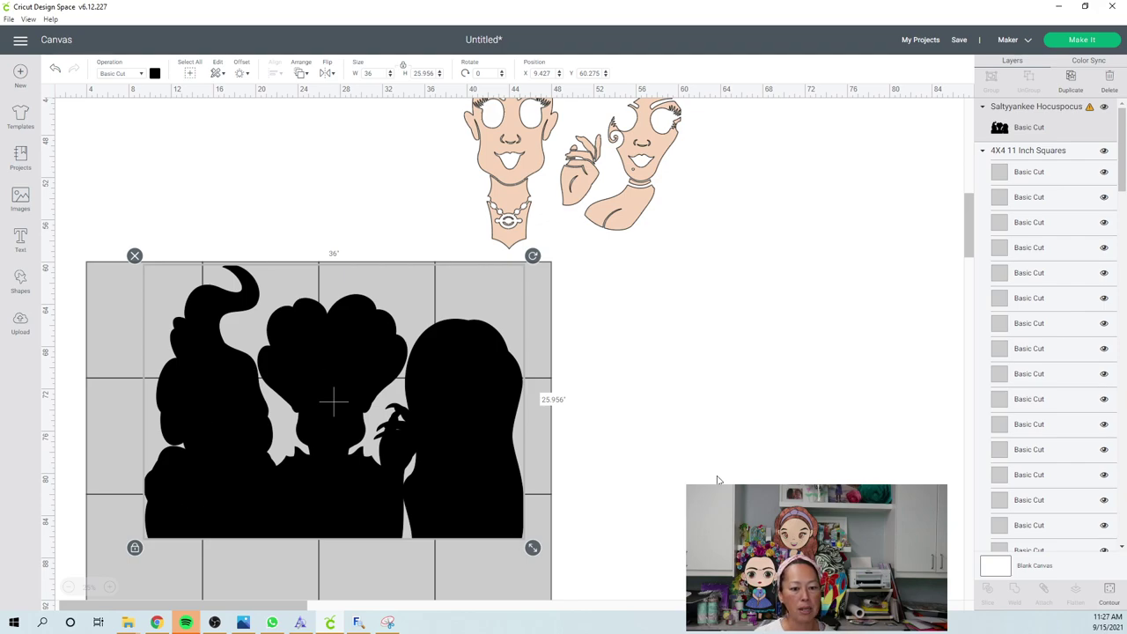
- Ungroup the grid of squares and delete its bottom row of four squares
{"action": "scroll", "coordinate": [716, 480], "scroll_direction": "down", "scroll_amount": 2}
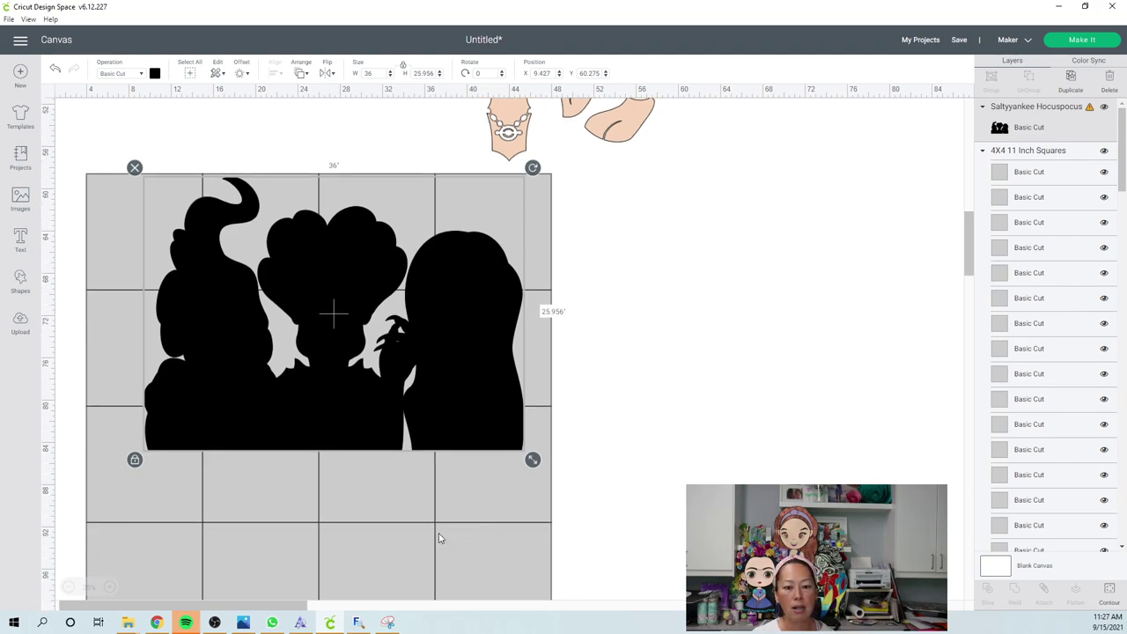
{"action": "left_click", "coordinate": [441, 538]}
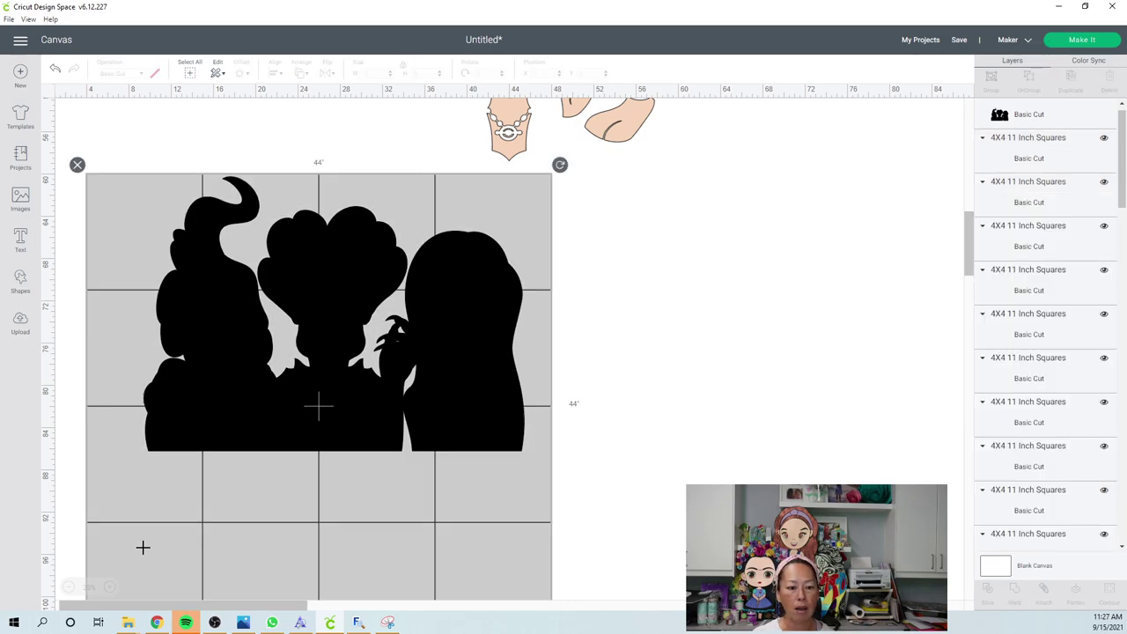
{"action": "left_click", "coordinate": [143, 547]}
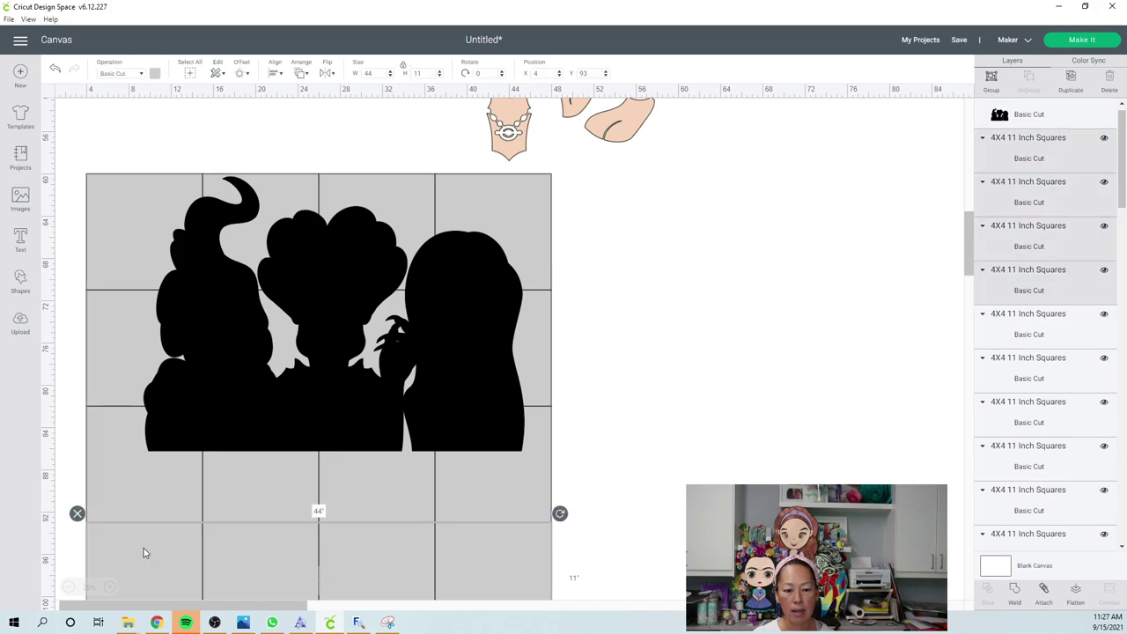
{"action": "key", "text": "Delete"}
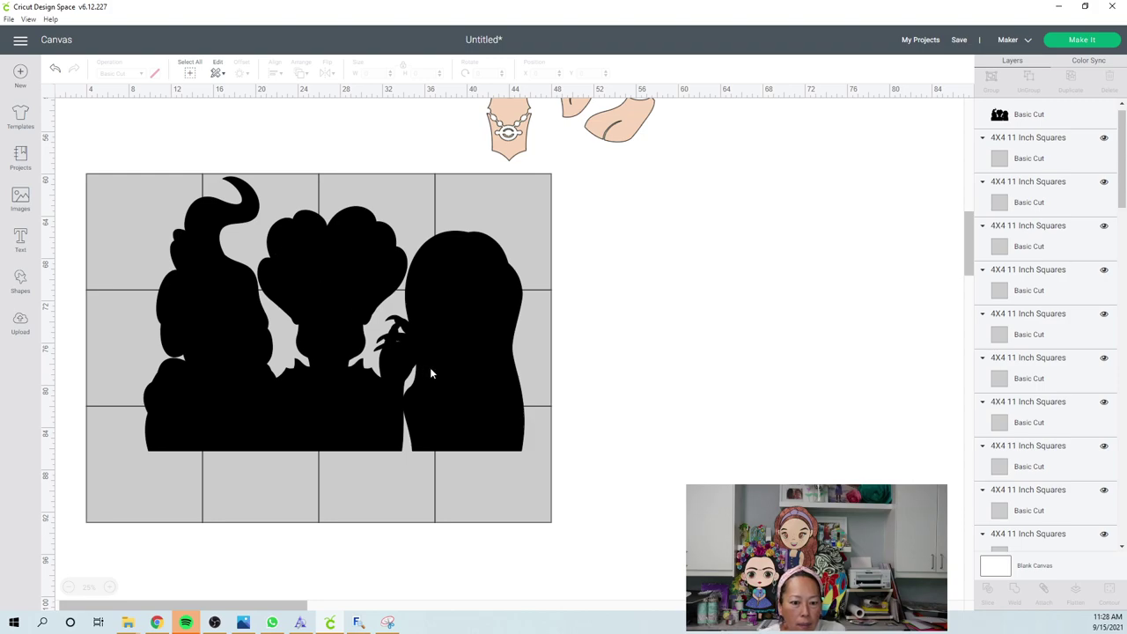
- Slice the black silhouette with each of the three squares in the grid's rightmost column, undoing an accidental shift of the silhouette
{"action": "left_click_drag", "start_coordinate": [643, 255], "coordinate": [480, 253]}
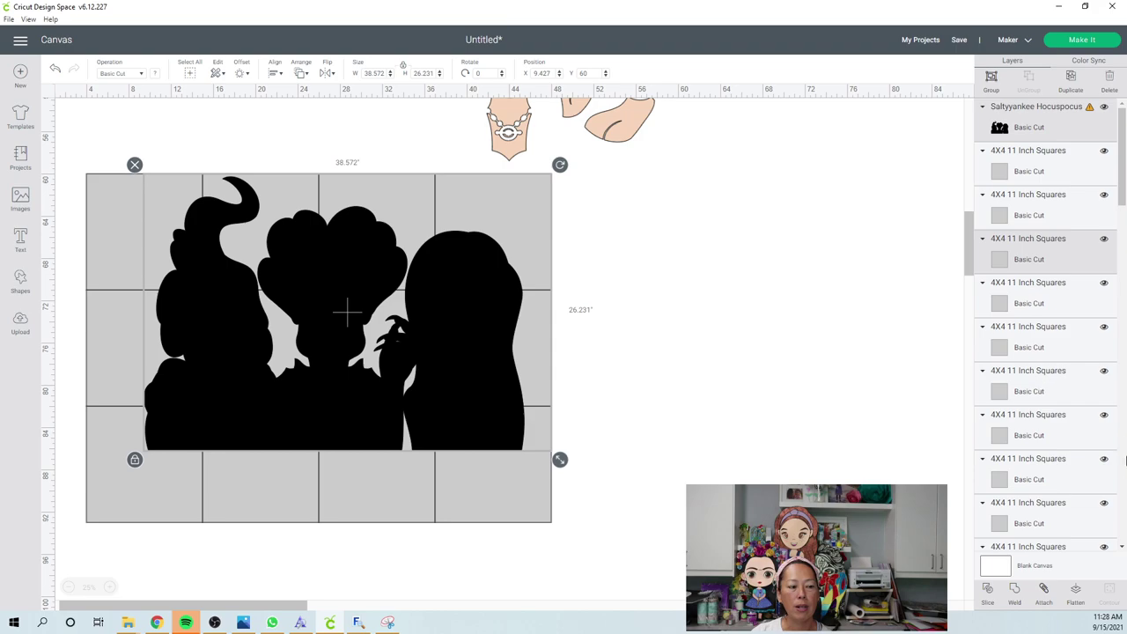
{"action": "left_click", "coordinate": [623, 327]}
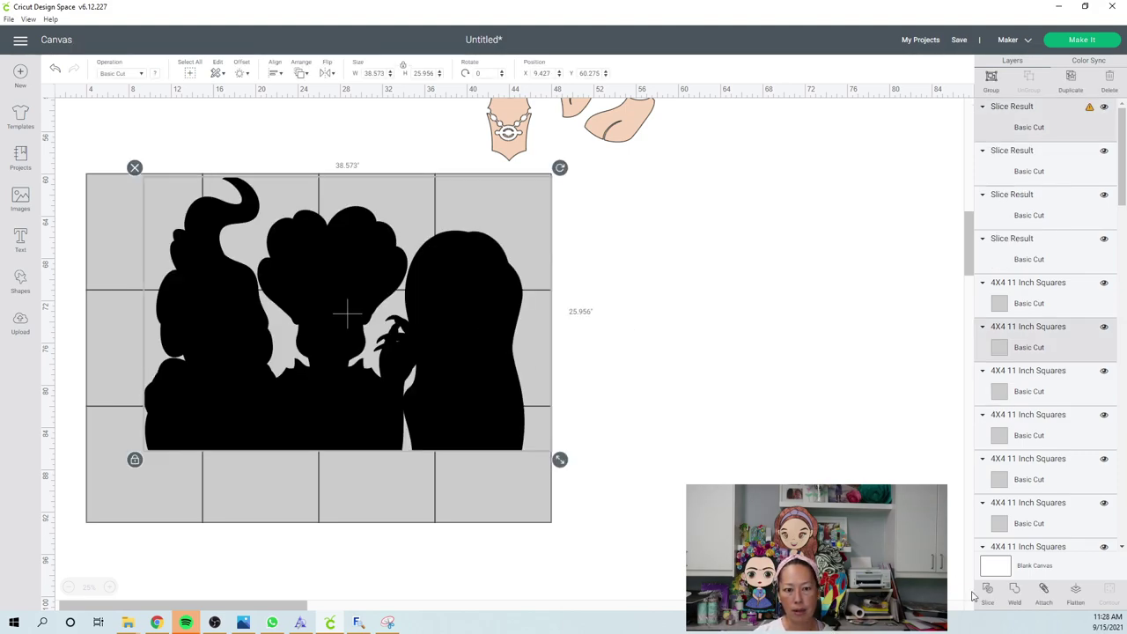
{"action": "left_click", "coordinate": [719, 390]}
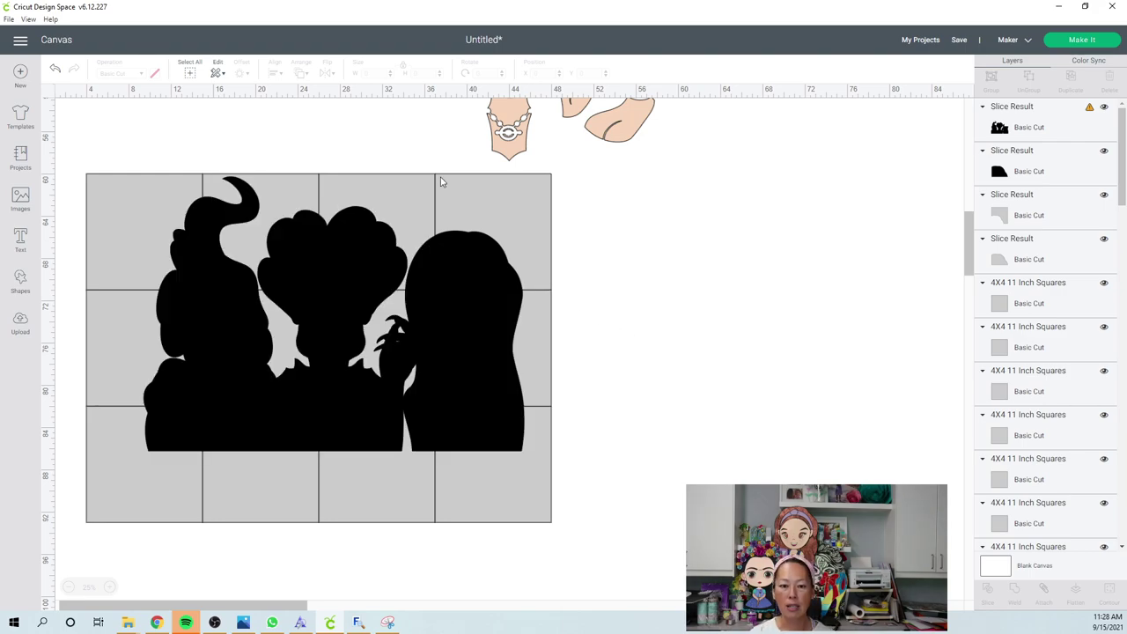
{"action": "left_click", "coordinate": [473, 265]}
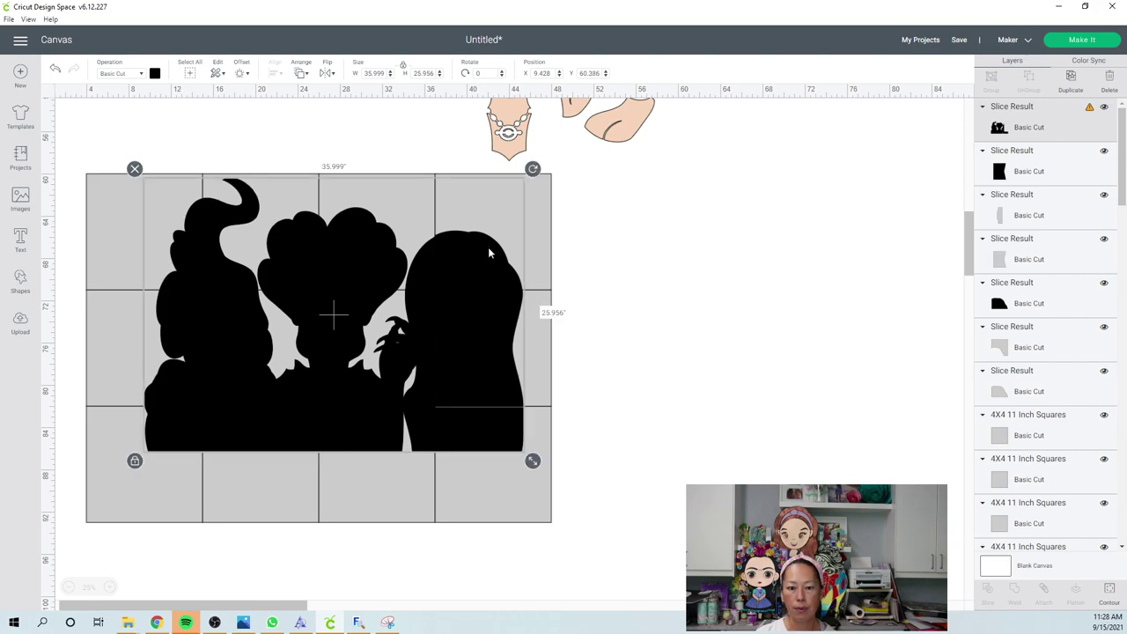
{"action": "left_click", "coordinate": [54, 72]}
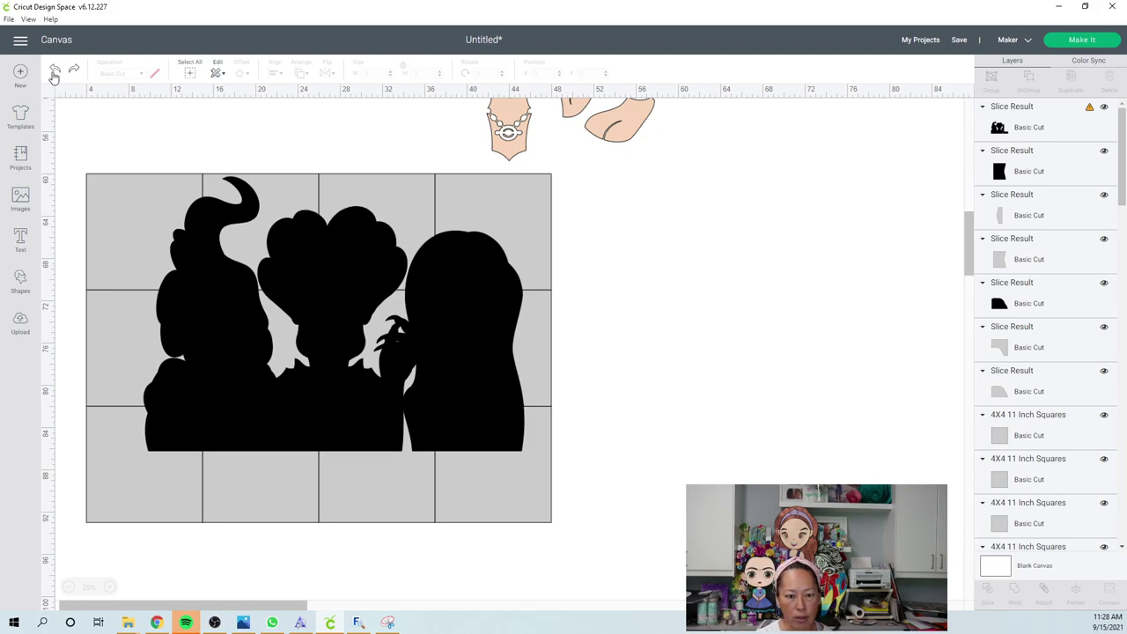
{"action": "left_click_drag", "start_coordinate": [682, 499], "coordinate": [490, 428]}
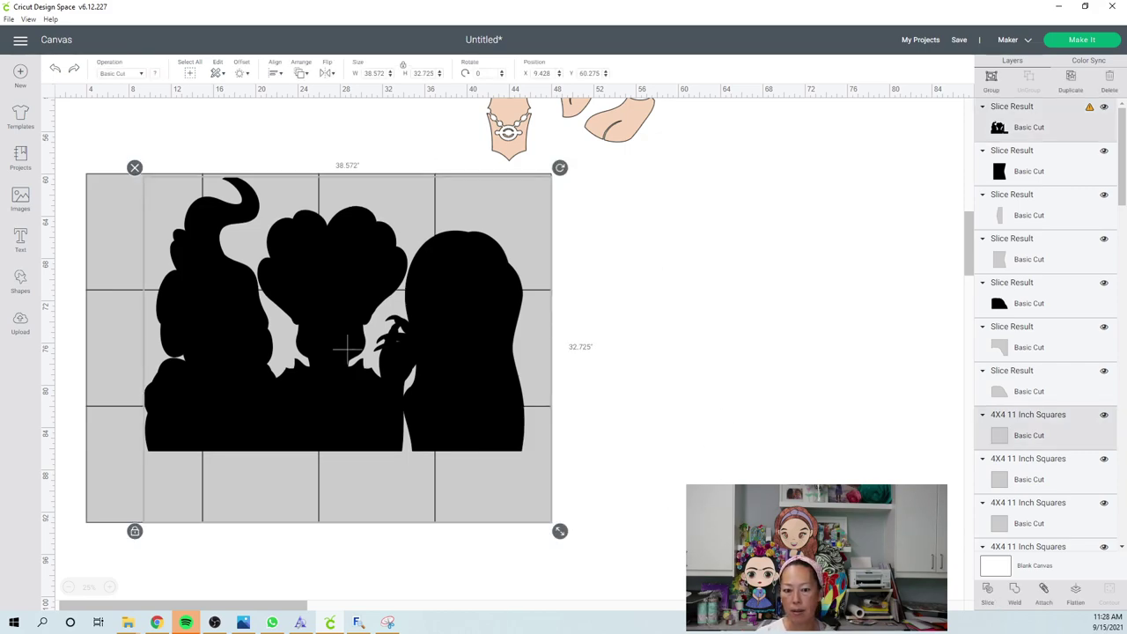
{"action": "left_click", "coordinate": [775, 355]}
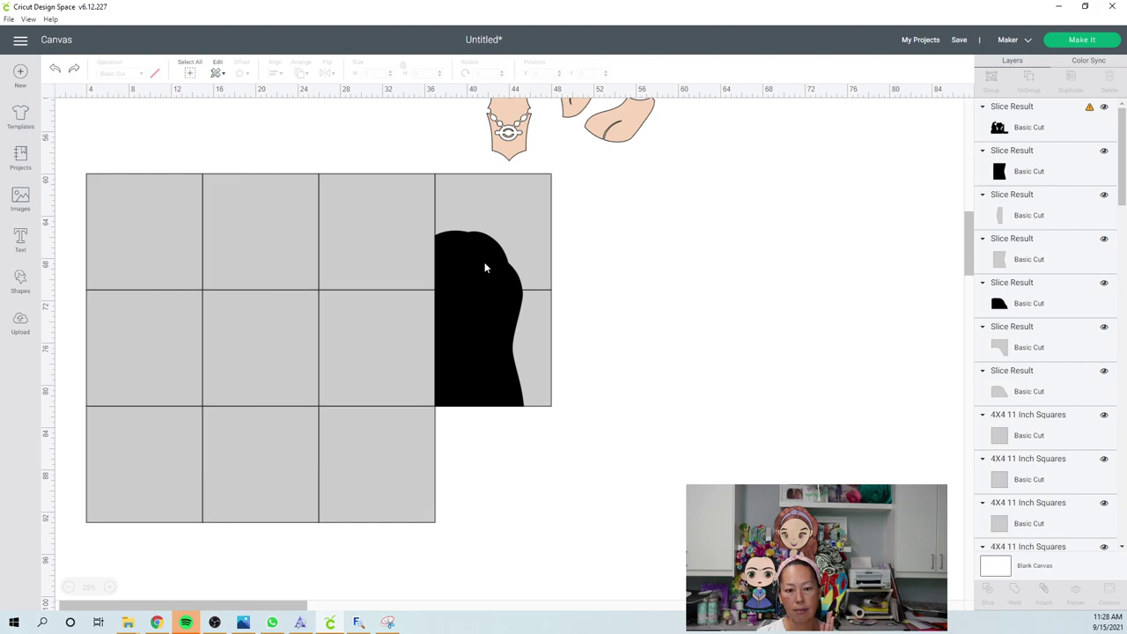
- Move the rightmost column's three sliced black pieces to the empty canvas beside the grid, stacked in order, and delete the gray leftovers
{"action": "left_click", "coordinate": [484, 267]}
{"action": "left_click_drag", "start_coordinate": [484, 267], "coordinate": [835, 223]}
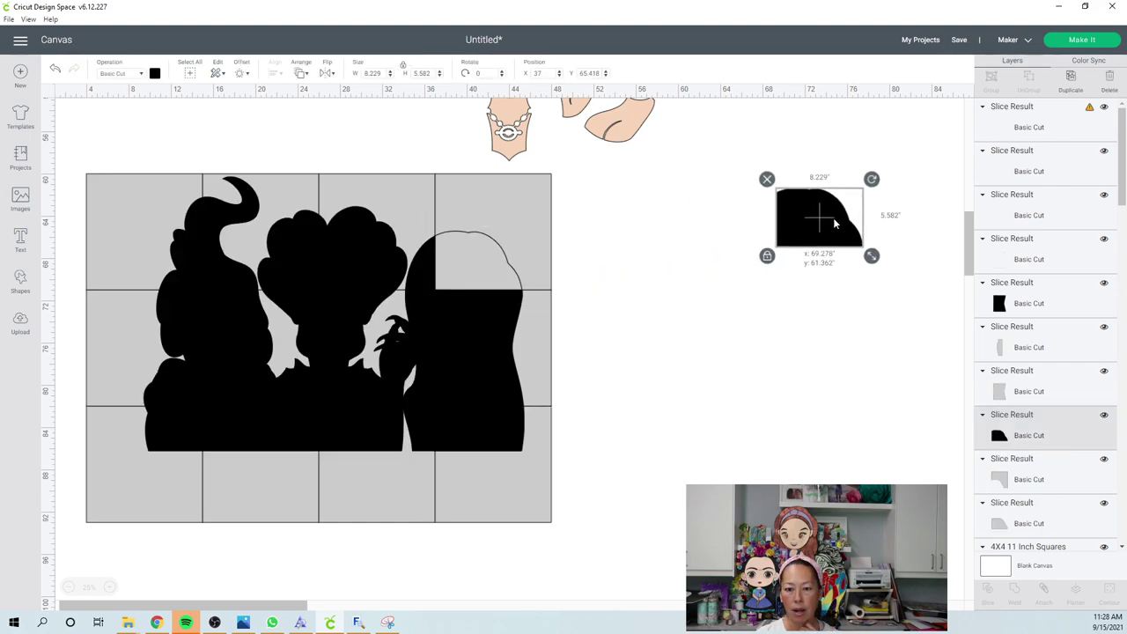
{"action": "left_click", "coordinate": [486, 336]}
{"action": "left_click_drag", "start_coordinate": [500, 341], "coordinate": [842, 304]}
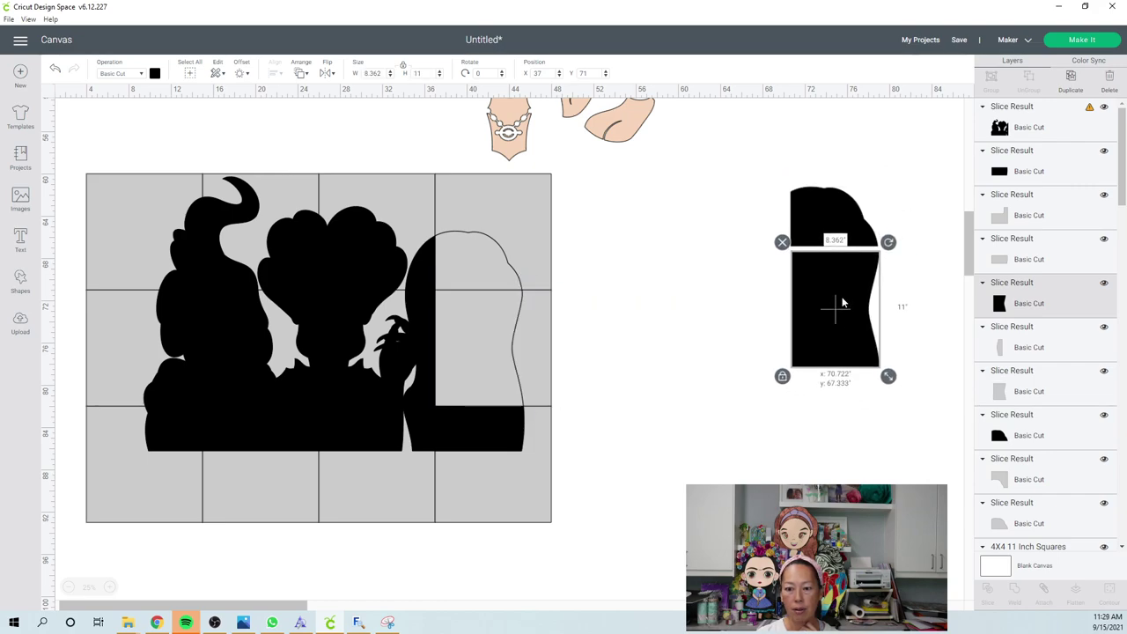
{"action": "left_click_drag", "start_coordinate": [489, 441], "coordinate": [841, 394]}
{"action": "left_click_drag", "start_coordinate": [609, 564], "coordinate": [502, 252]}
{"action": "key", "text": "Delete"}
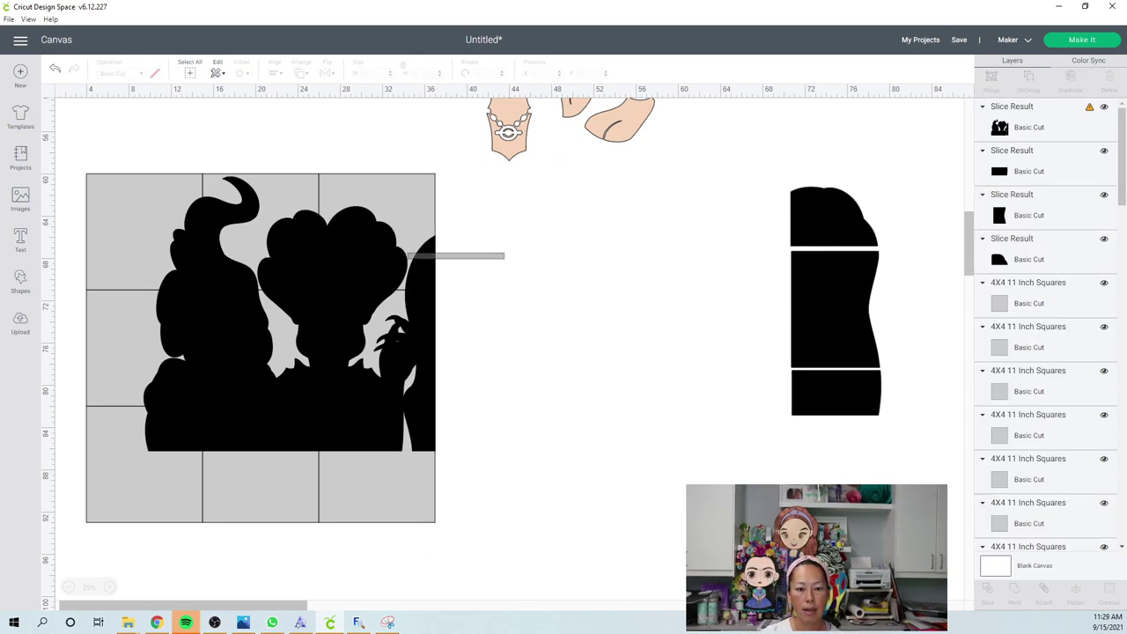
- Slice the remaining black silhouette with each of the three squares in the grid's third column
{"action": "left_click", "coordinate": [1022, 123]}
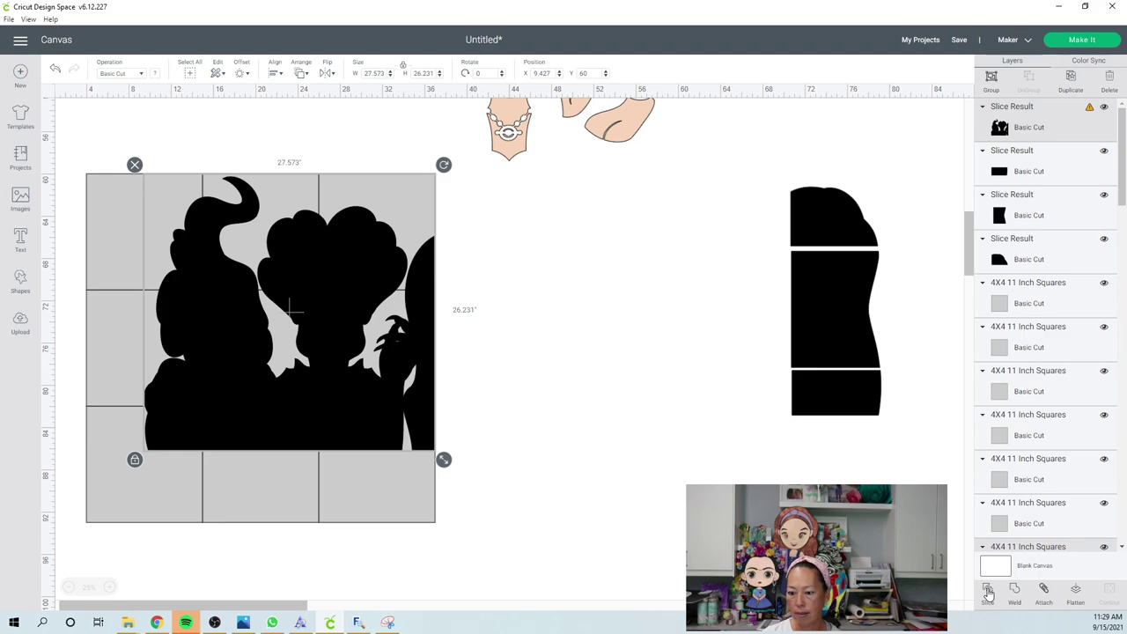
{"action": "key", "text": "Escape"}
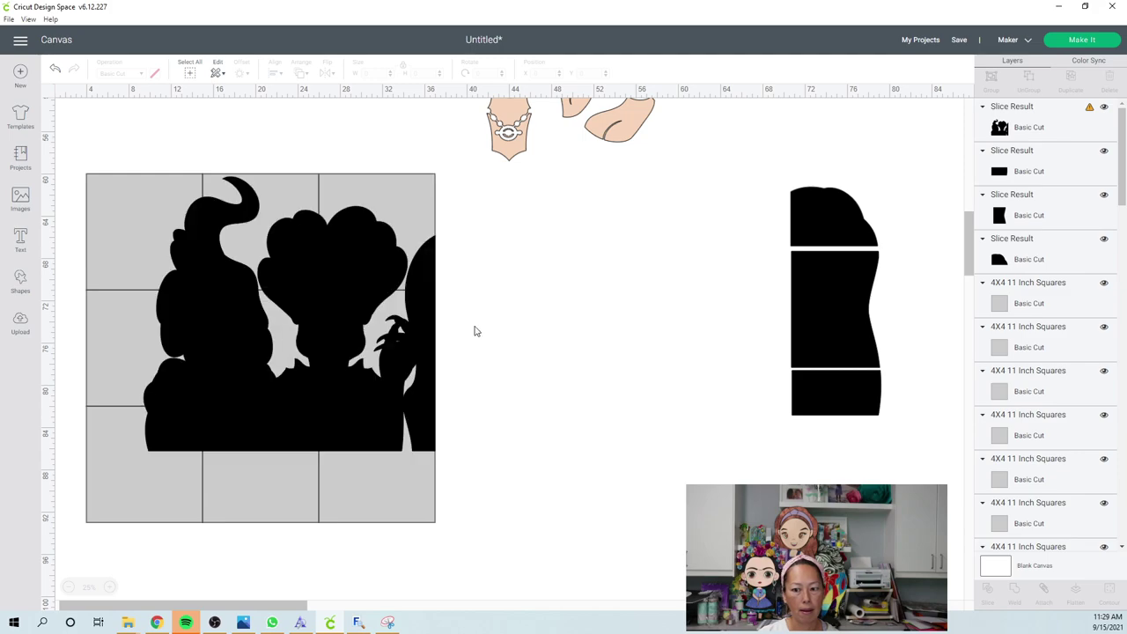
{"action": "left_click_drag", "start_coordinate": [474, 339], "coordinate": [419, 351]}
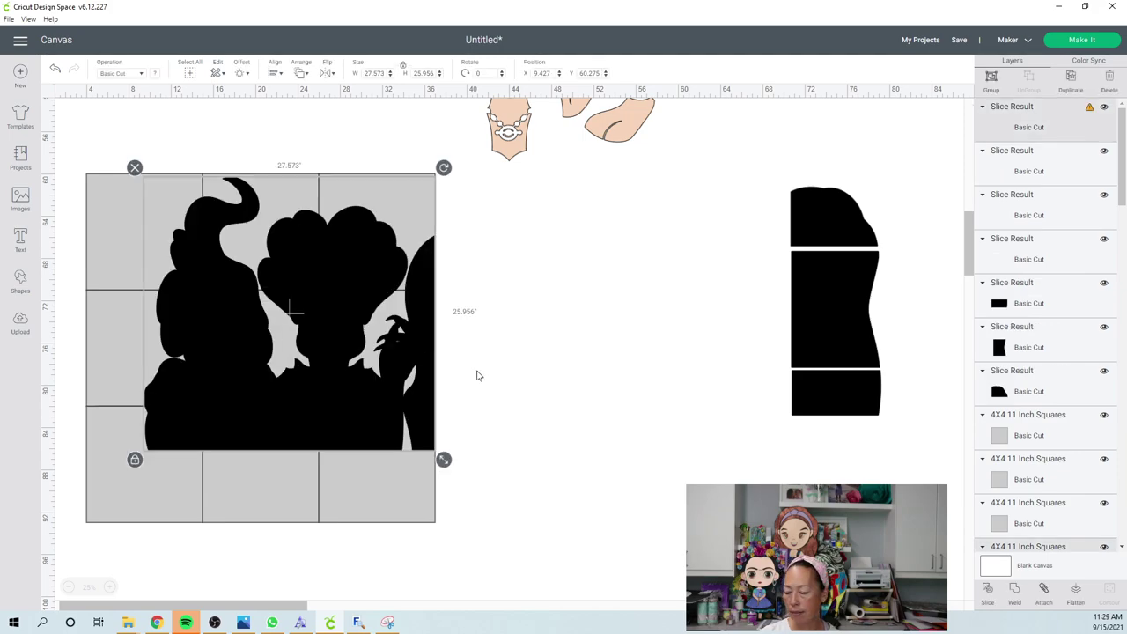
{"action": "left_click", "coordinate": [974, 598]}
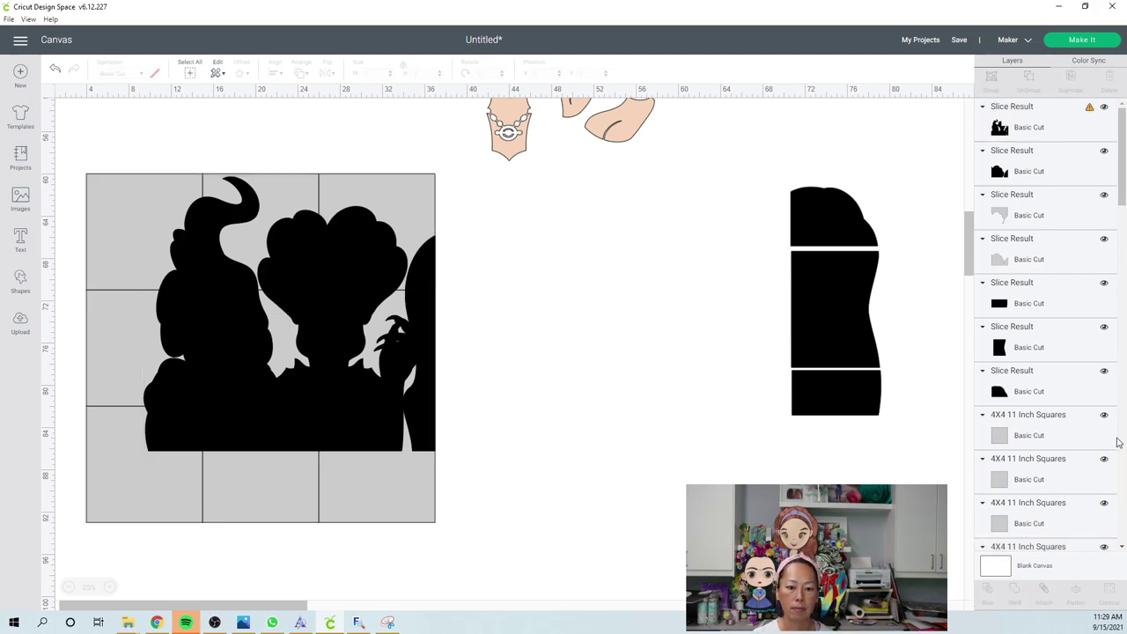
{"action": "key", "text": "ctrl+z"}
{"action": "key", "text": "ctrl+y"}
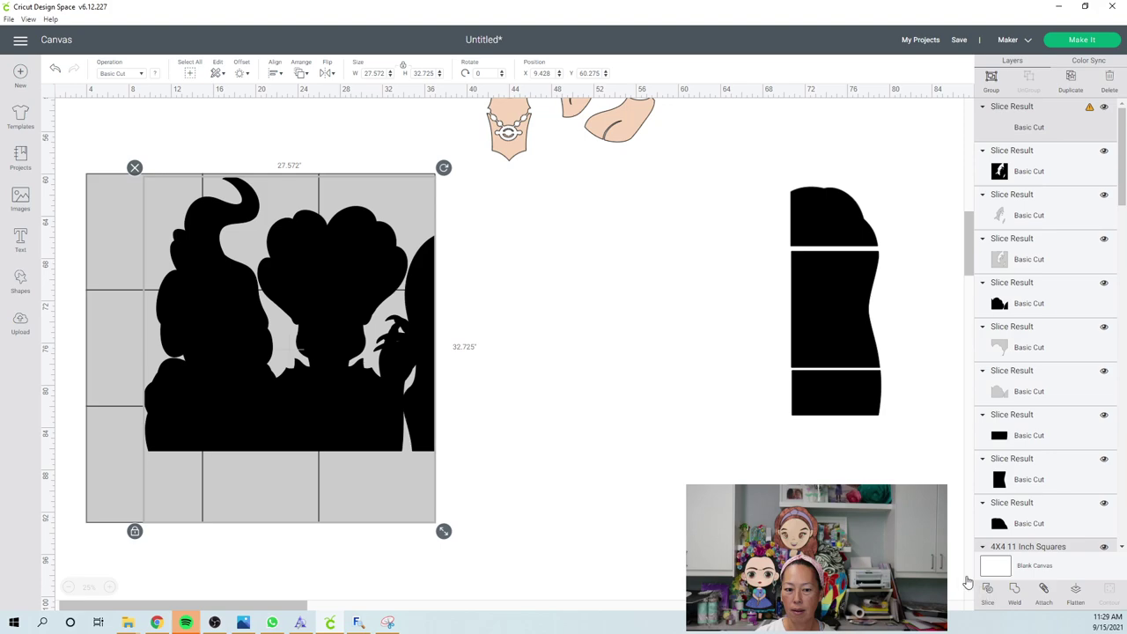
{"action": "left_click", "coordinate": [432, 151]}
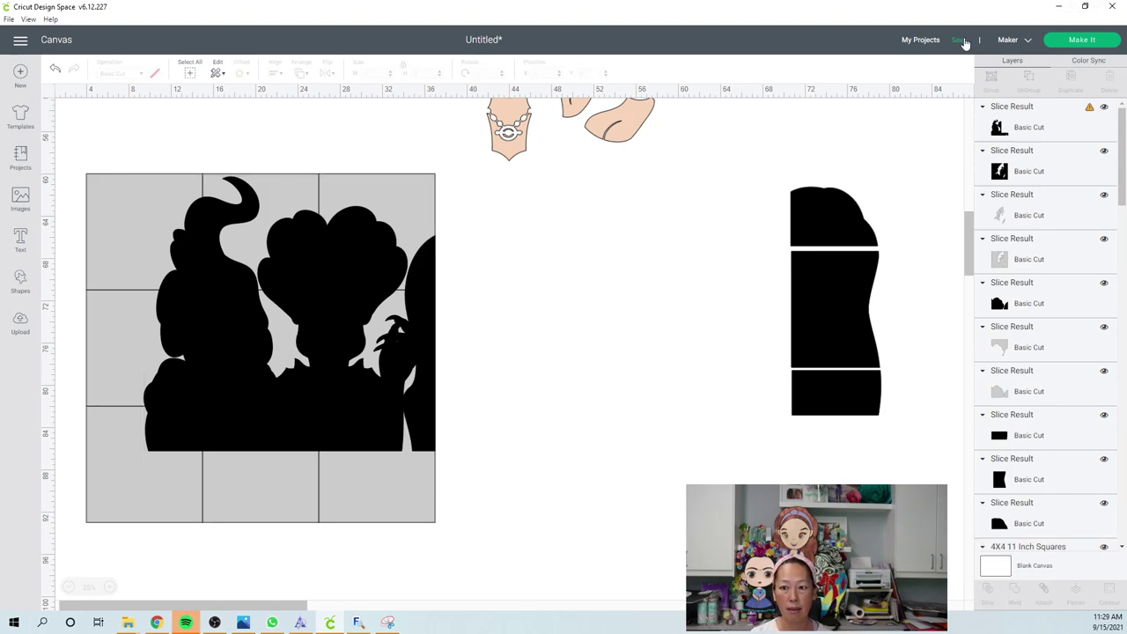
- Save the project with the title "sanderson sisters 36 inches"
{"action": "left_click", "coordinate": [962, 41]}
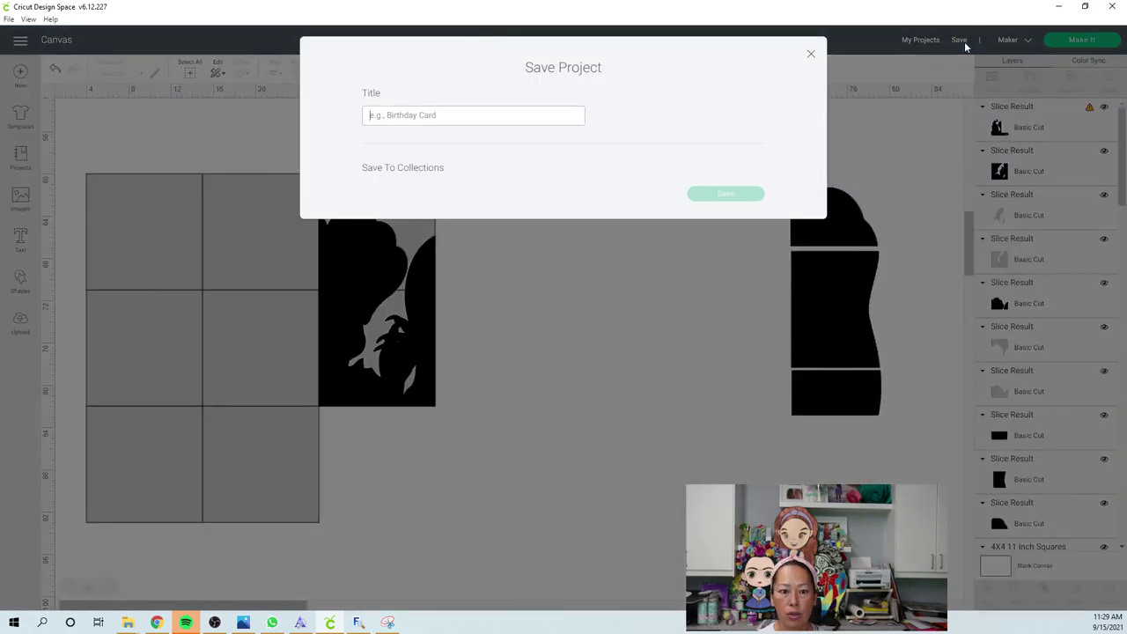
{"action": "type", "text": "sanderson "}
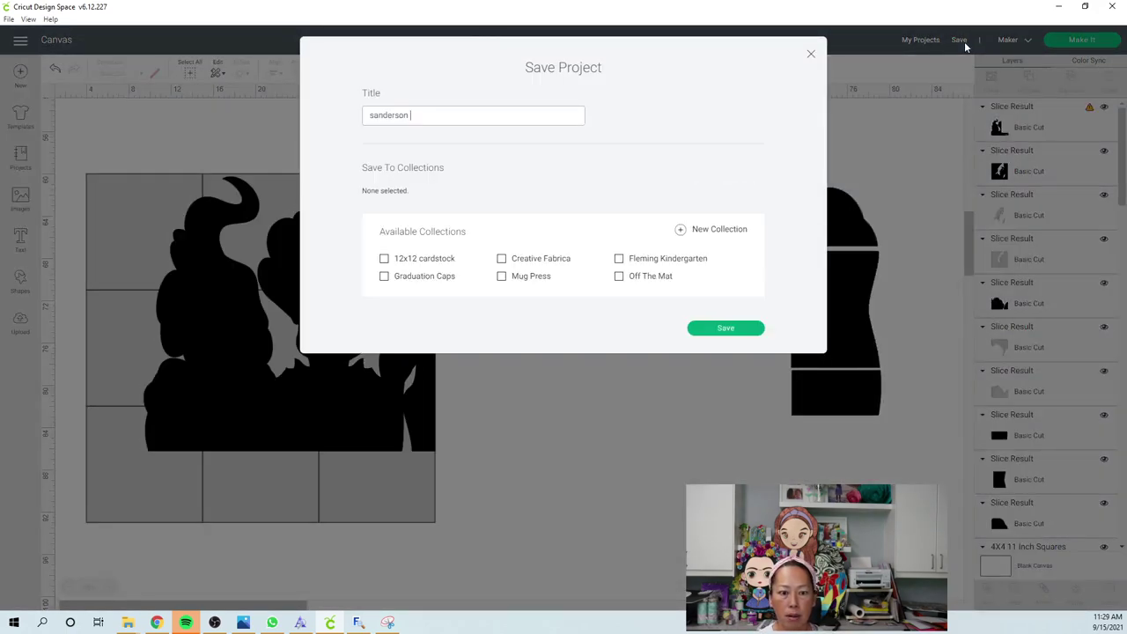
{"action": "type", "text": "sisters 36 inc"}
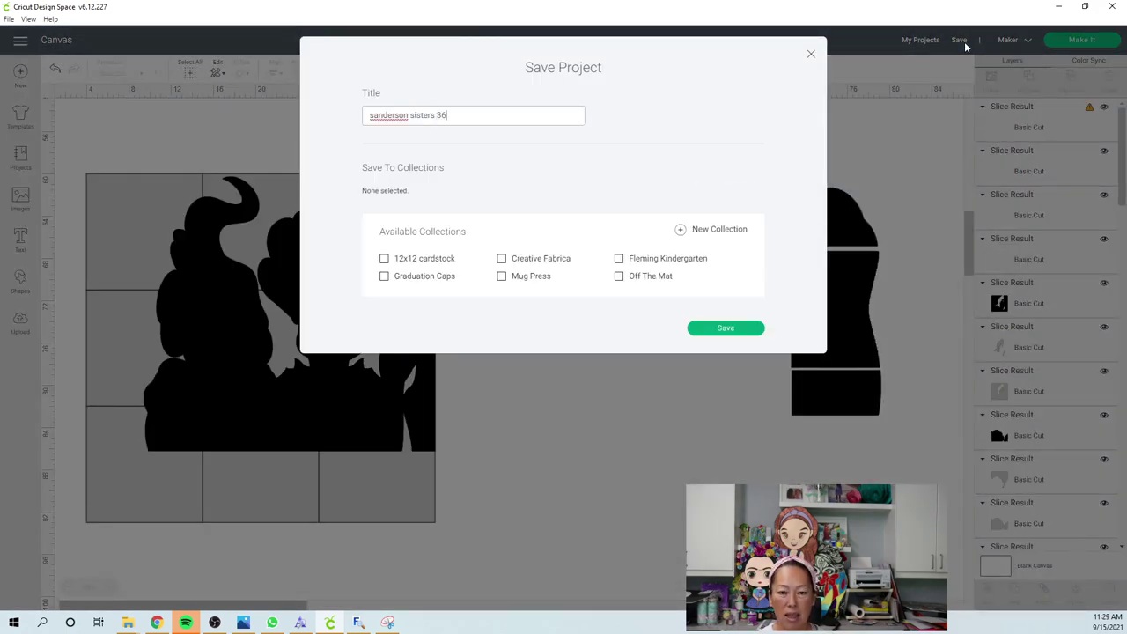
{"action": "type", "text": "hes"}
{"action": "key", "text": "Return"}
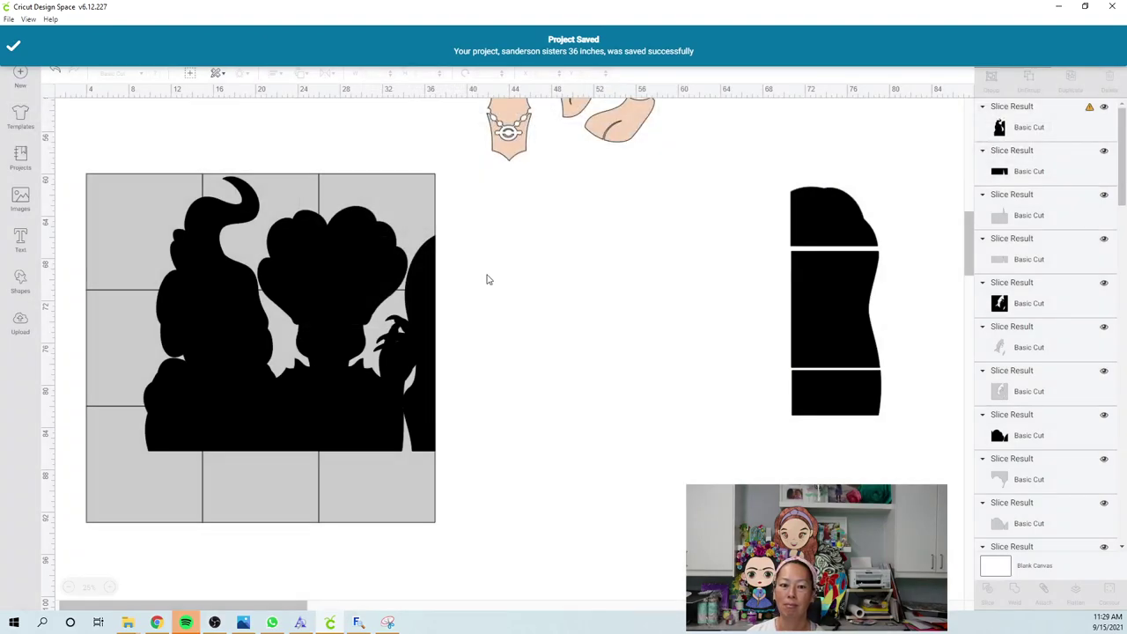
- Move the third column's three sliced black pieces beside the rightmost column's pieces, stacked in order, and delete the gray leftovers
{"action": "left_click", "coordinate": [419, 269]}
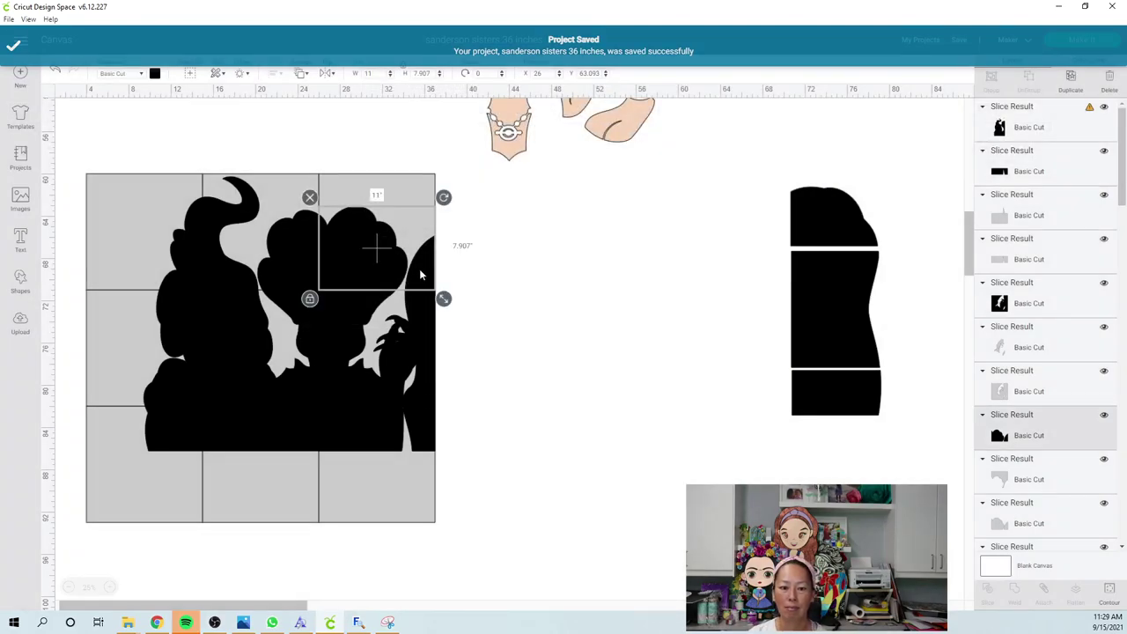
{"action": "left_click_drag", "start_coordinate": [419, 269], "coordinate": [772, 229]}
{"action": "left_click_drag", "start_coordinate": [394, 359], "coordinate": [787, 298]}
{"action": "left_click_drag", "start_coordinate": [401, 425], "coordinate": [760, 394]}
{"action": "left_click_drag", "start_coordinate": [473, 540], "coordinate": [377, 222]}
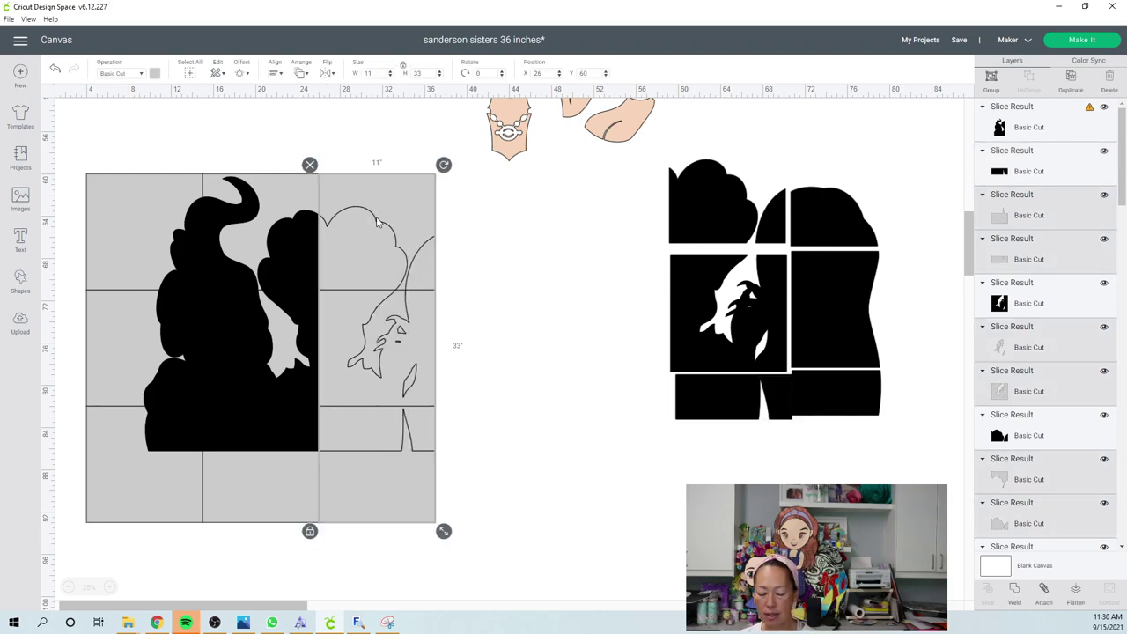
{"action": "key", "text": "Delete"}
{"action": "key", "text": "Delete"}
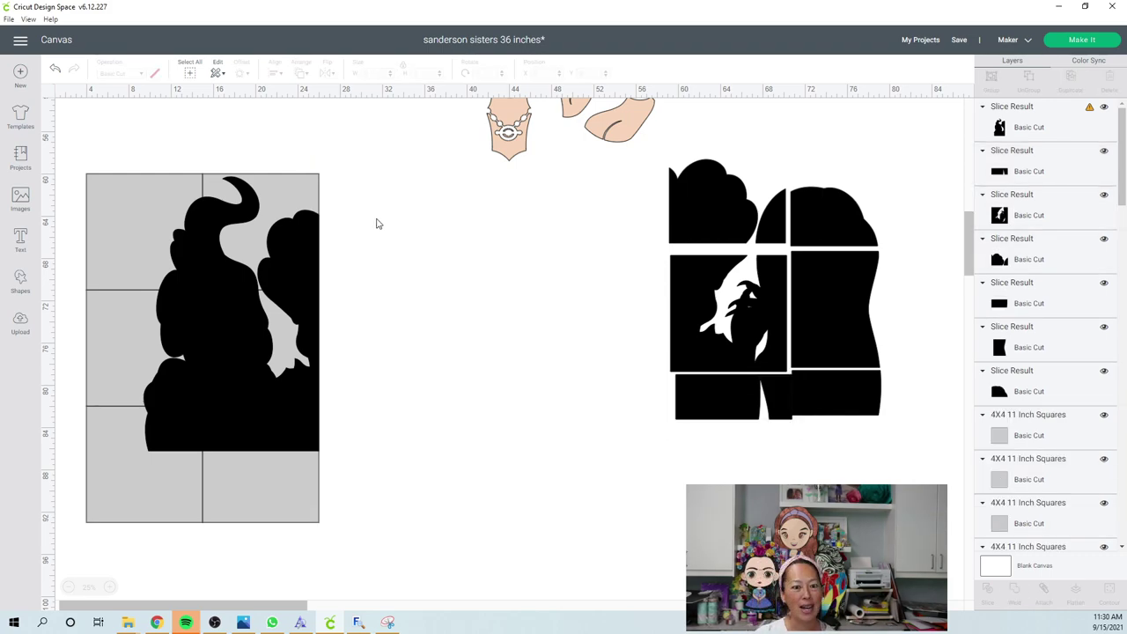
- Slice the remaining black silhouette with the top and bottom squares in the grid's second column
{"action": "left_click_drag", "start_coordinate": [377, 219], "coordinate": [270, 234]}
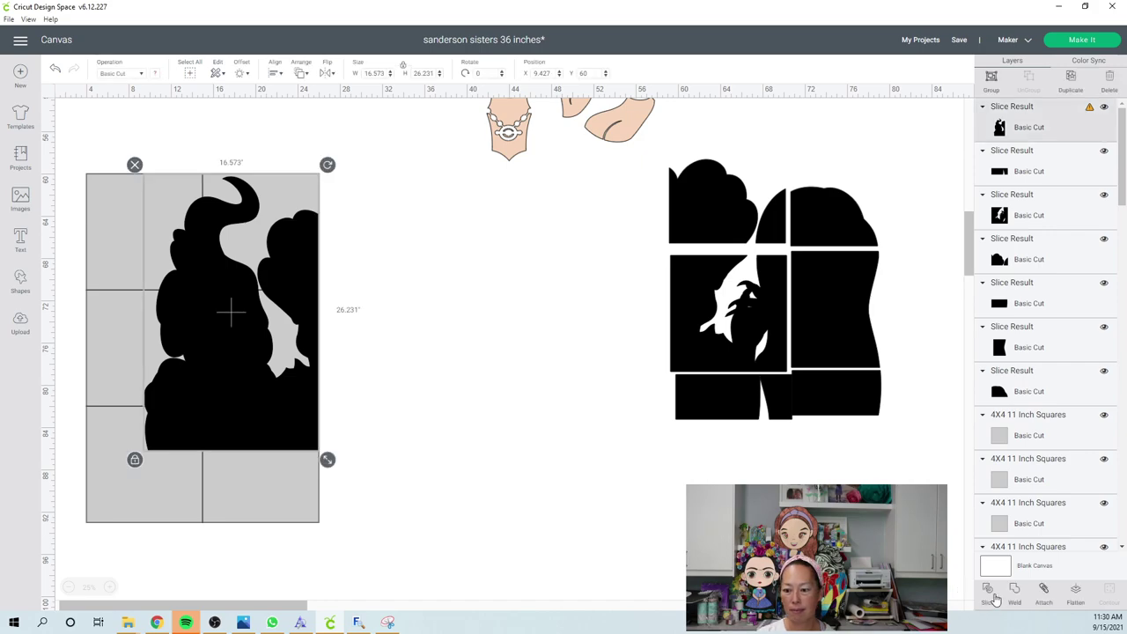
{"action": "key", "text": "Escape"}
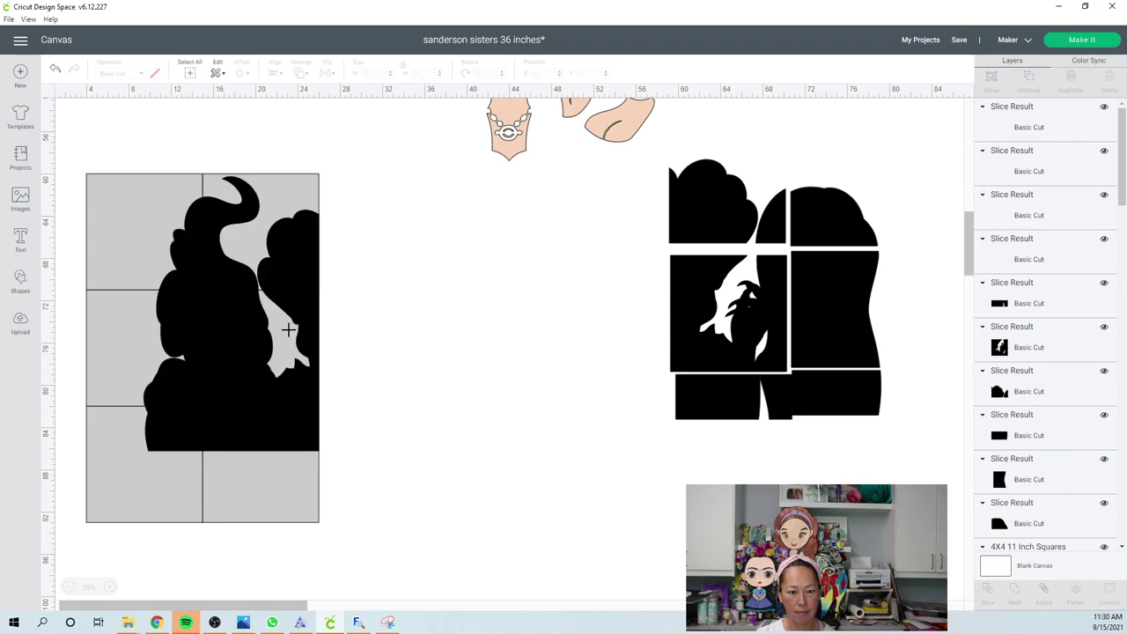
{"action": "left_click", "coordinate": [288, 332]}
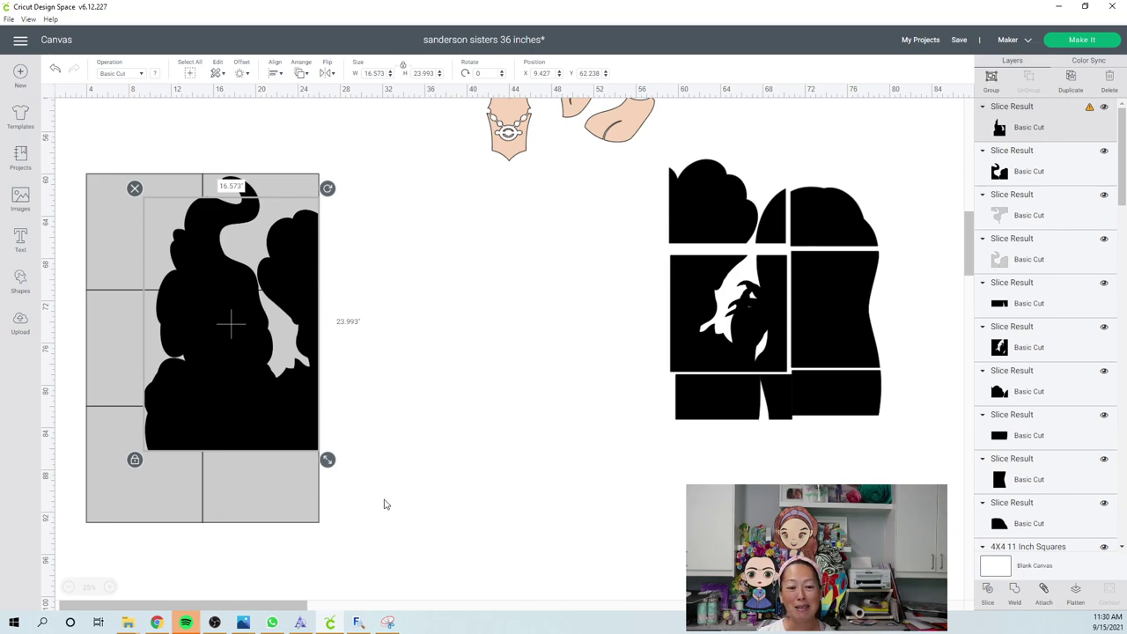
{"action": "left_click_drag", "start_coordinate": [384, 504], "coordinate": [297, 432]}
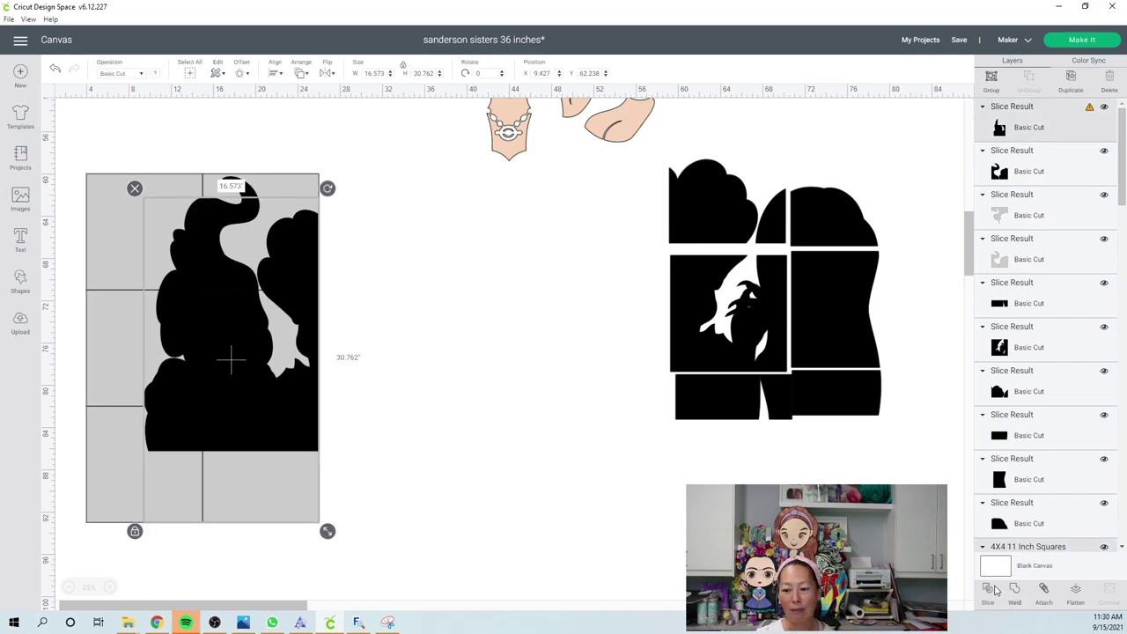
{"action": "left_click", "coordinate": [575, 461]}
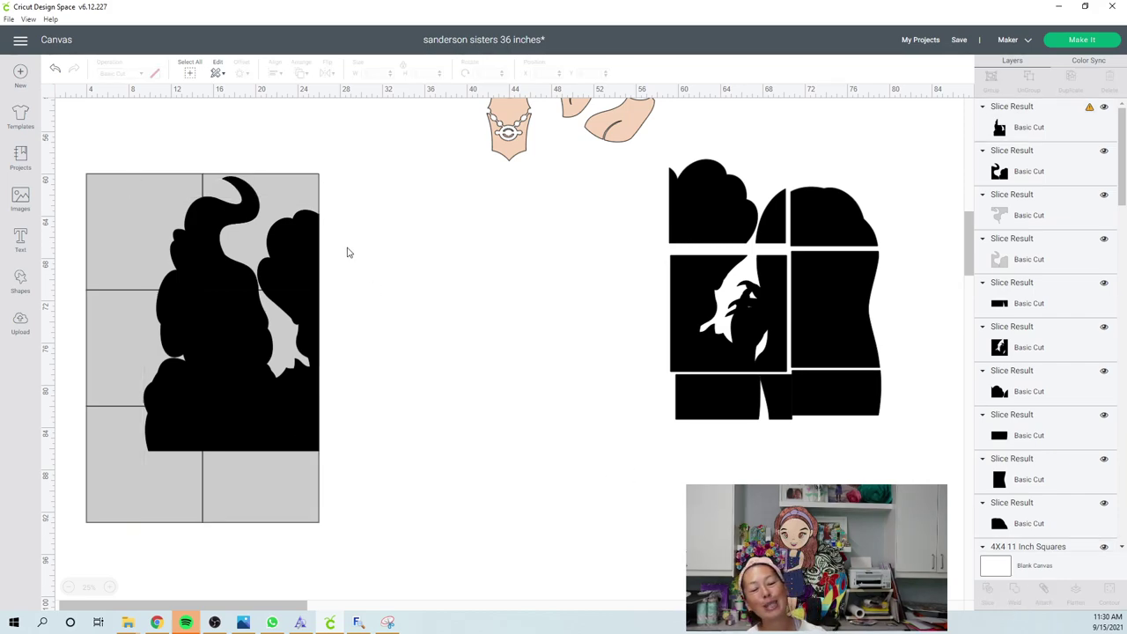
{"action": "left_click", "coordinate": [291, 236]}
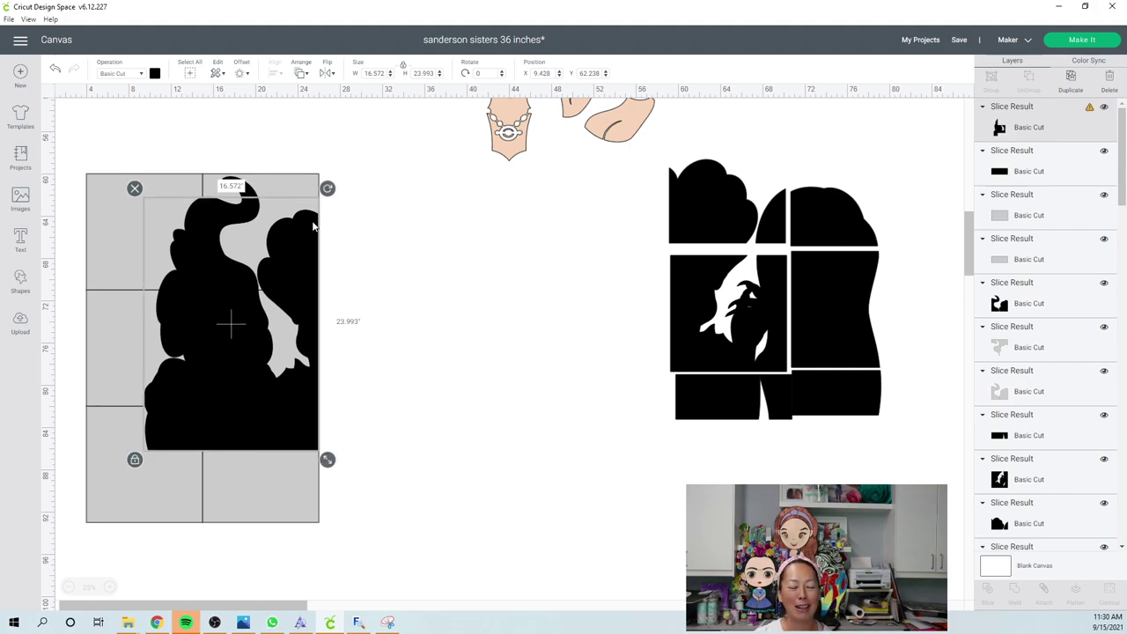
{"action": "left_click", "coordinate": [353, 219]}
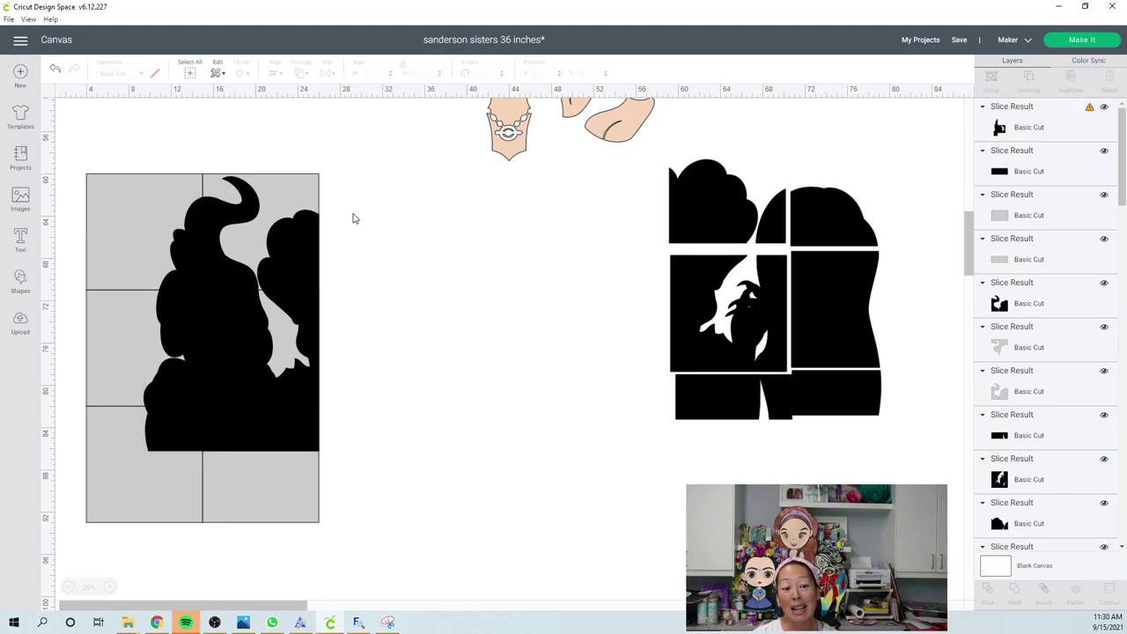
{"action": "left_click", "coordinate": [304, 215]}
{"action": "left_click", "coordinate": [123, 155]}
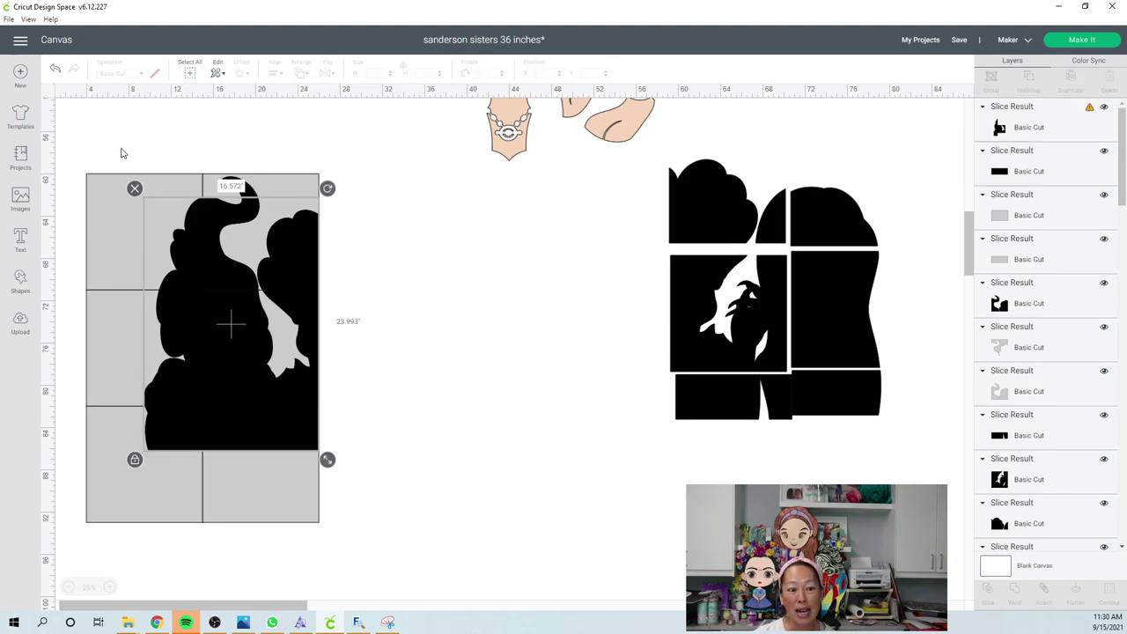
- Slice the remaining black silhouette with each of the three squares in the grid's leftmost column
{"action": "left_click_drag", "start_coordinate": [123, 137], "coordinate": [181, 257]}
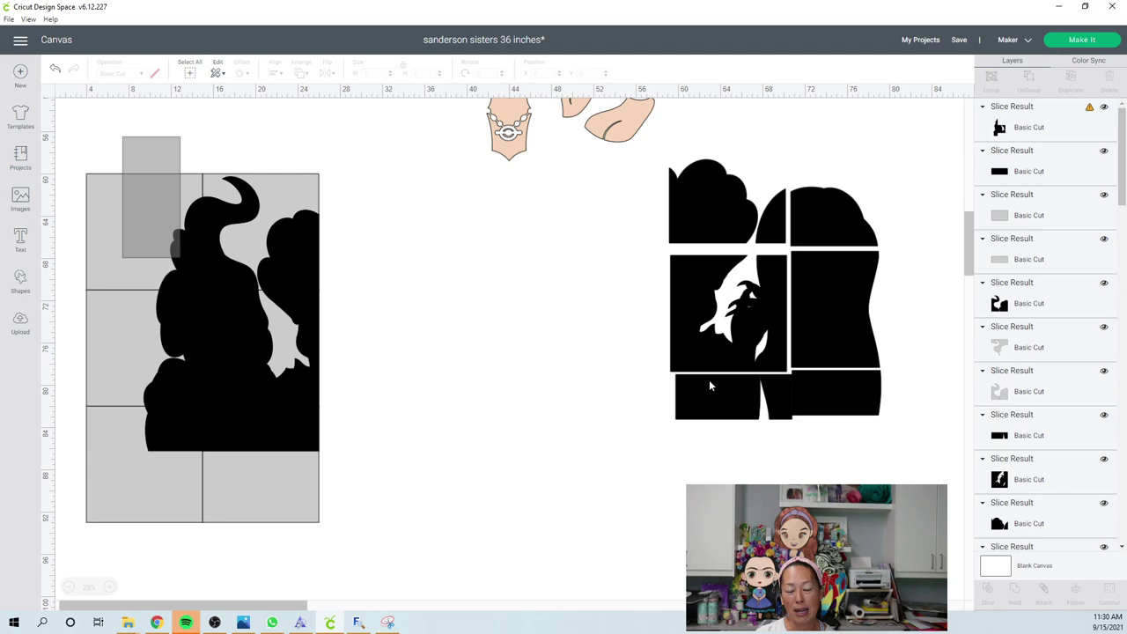
{"action": "left_click", "coordinate": [453, 448]}
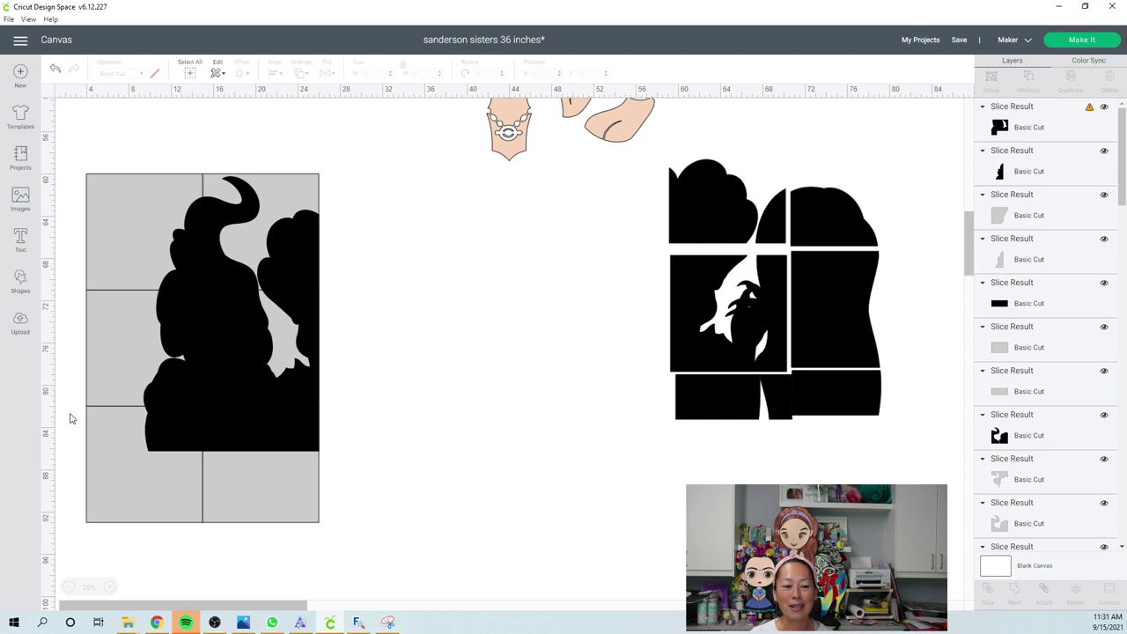
{"action": "left_click", "coordinate": [196, 455]}
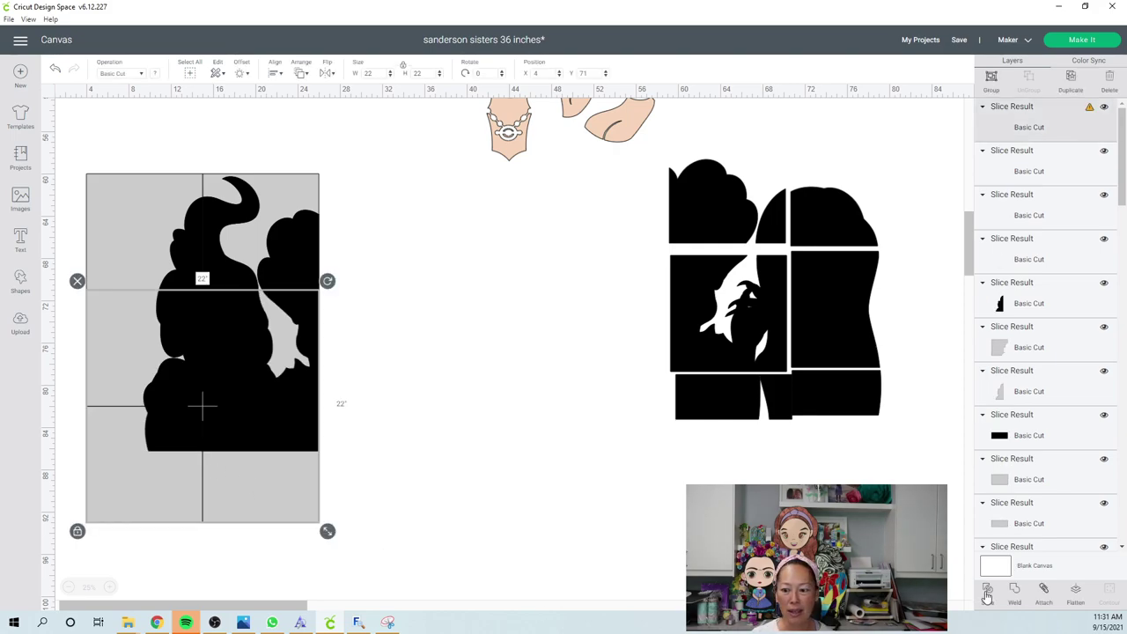
{"action": "left_click", "coordinate": [987, 592]}
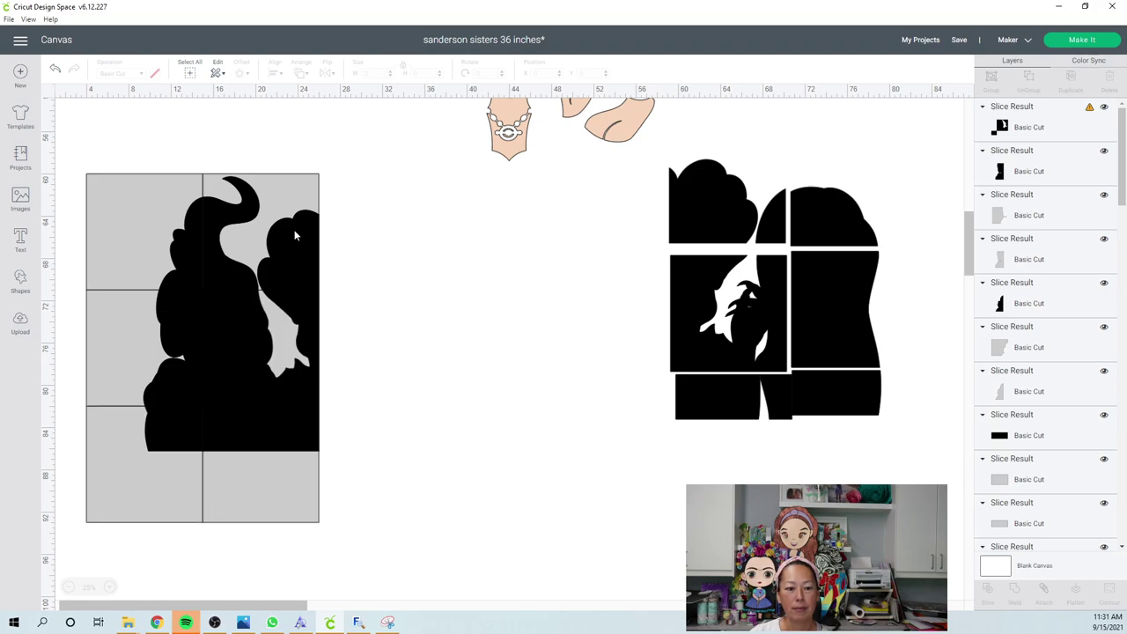
- Move the two top-row black pieces beside the separated ones, and slice the remaining silhouette with the second column's middle square
{"action": "left_click_drag", "start_coordinate": [295, 235], "coordinate": [641, 189]}
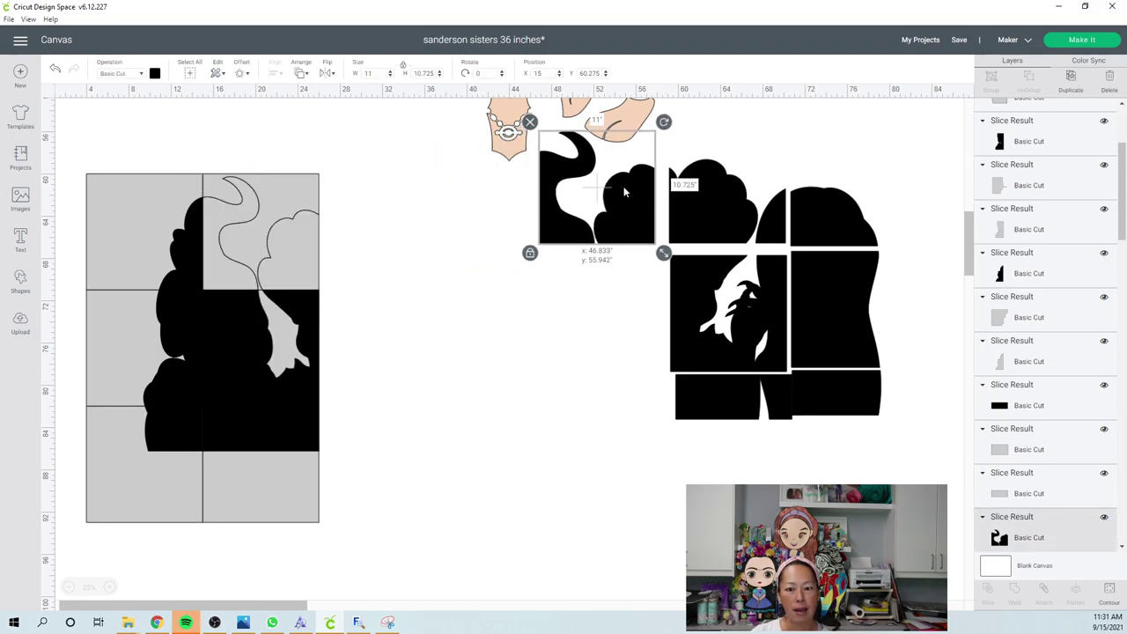
{"action": "left_click_drag", "start_coordinate": [192, 262], "coordinate": [498, 224]}
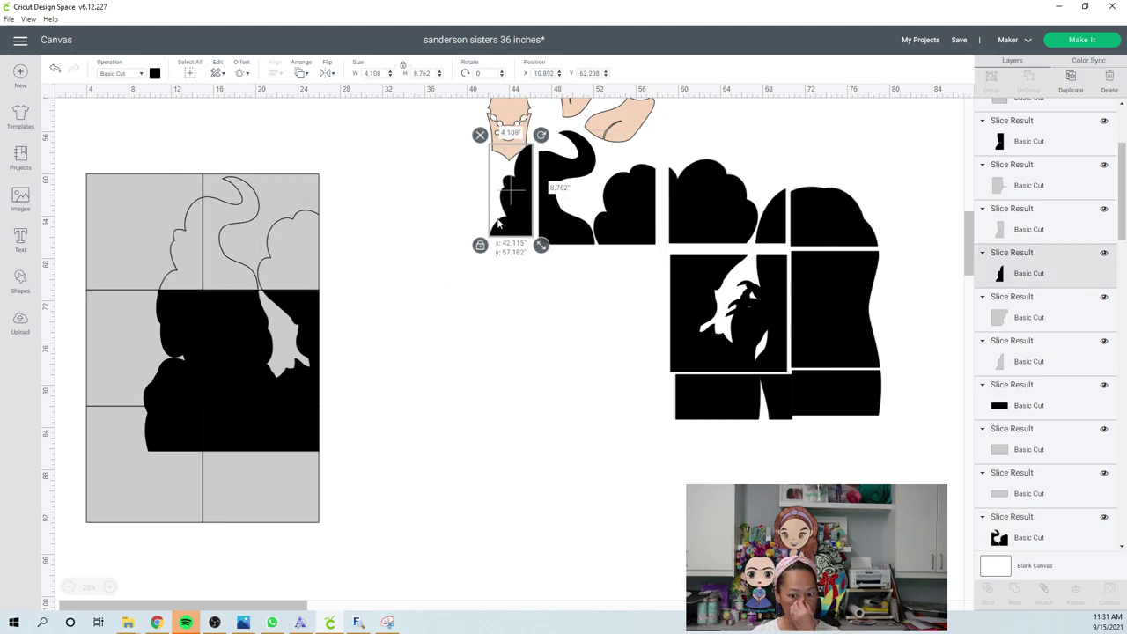
{"action": "left_click", "coordinate": [172, 317]}
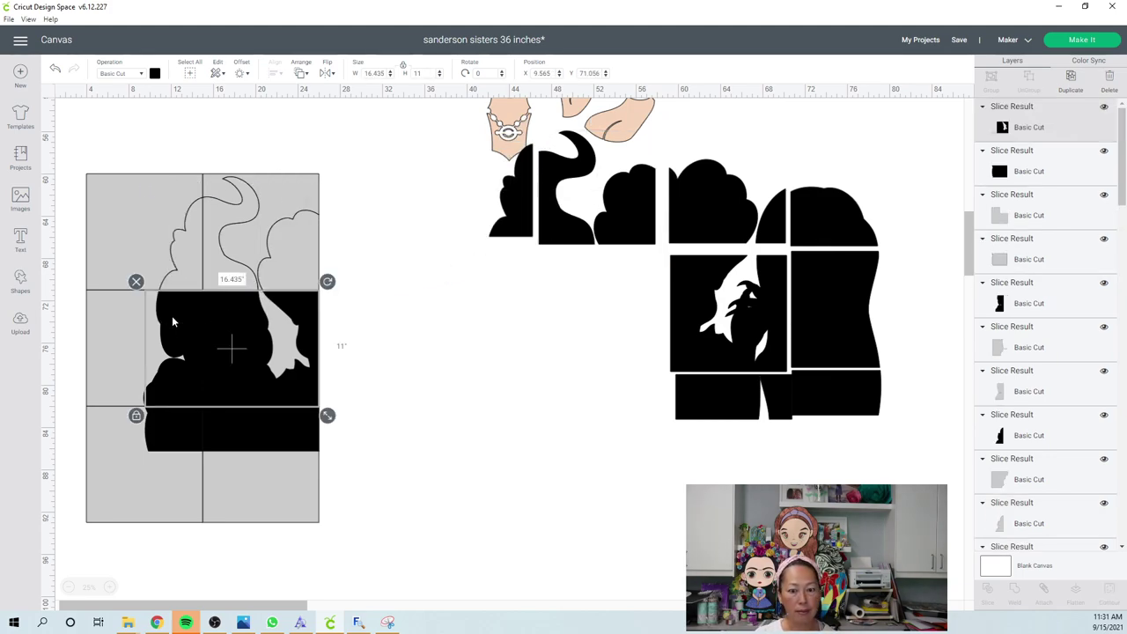
{"action": "left_click", "coordinate": [388, 370]}
{"action": "left_click_drag", "start_coordinate": [387, 337], "coordinate": [246, 337]}
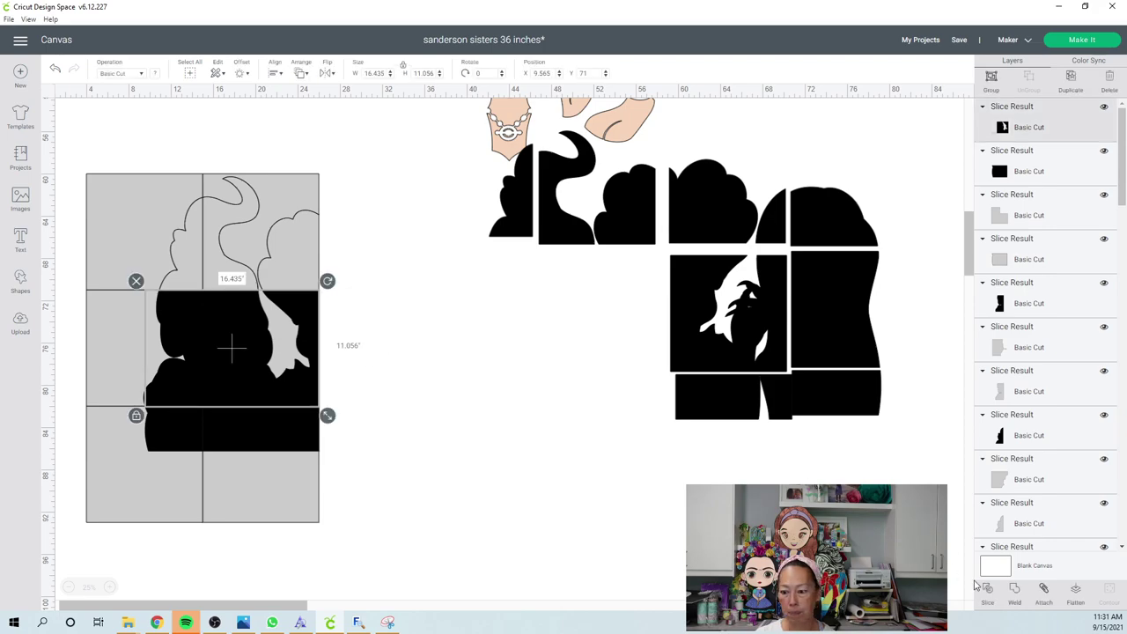
{"action": "left_click", "coordinate": [451, 437]}
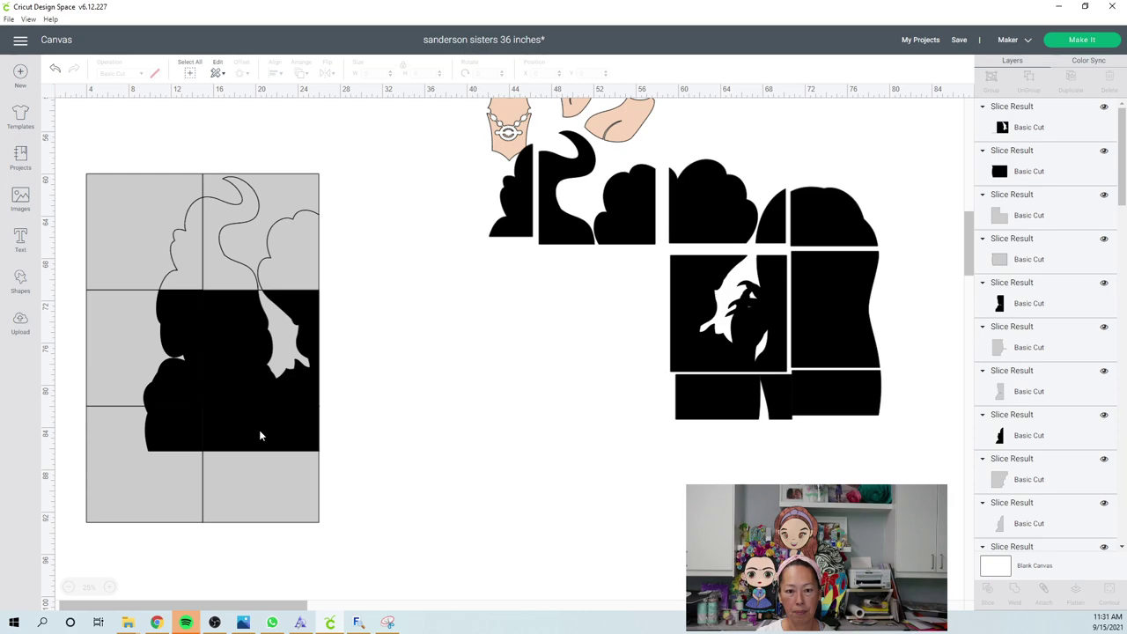
- Move the four remaining black pieces from the middle and bottom rows into place beside the others, and delete the gray leftovers
{"action": "key", "text": "ctrl+z"}
{"action": "key", "text": "ctrl+y"}
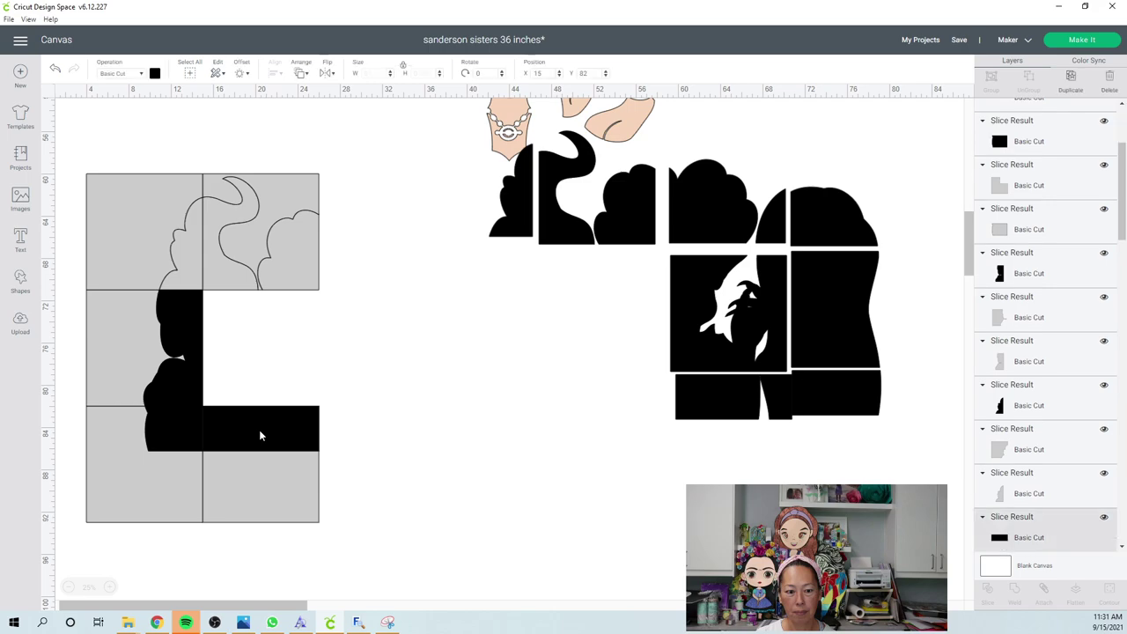
{"action": "left_click_drag", "start_coordinate": [261, 432], "coordinate": [598, 398]}
{"action": "left_click_drag", "start_coordinate": [186, 422], "coordinate": [518, 408]}
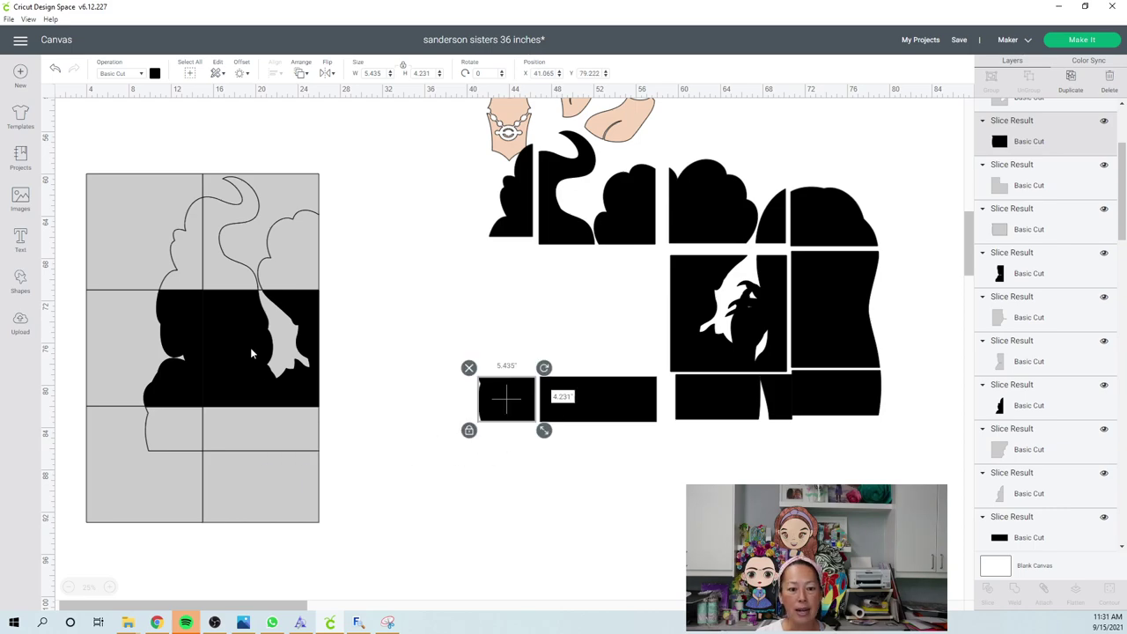
{"action": "left_click", "coordinate": [236, 349]}
{"action": "left_click_drag", "start_coordinate": [236, 349], "coordinate": [575, 309]}
{"action": "left_click", "coordinate": [181, 352]}
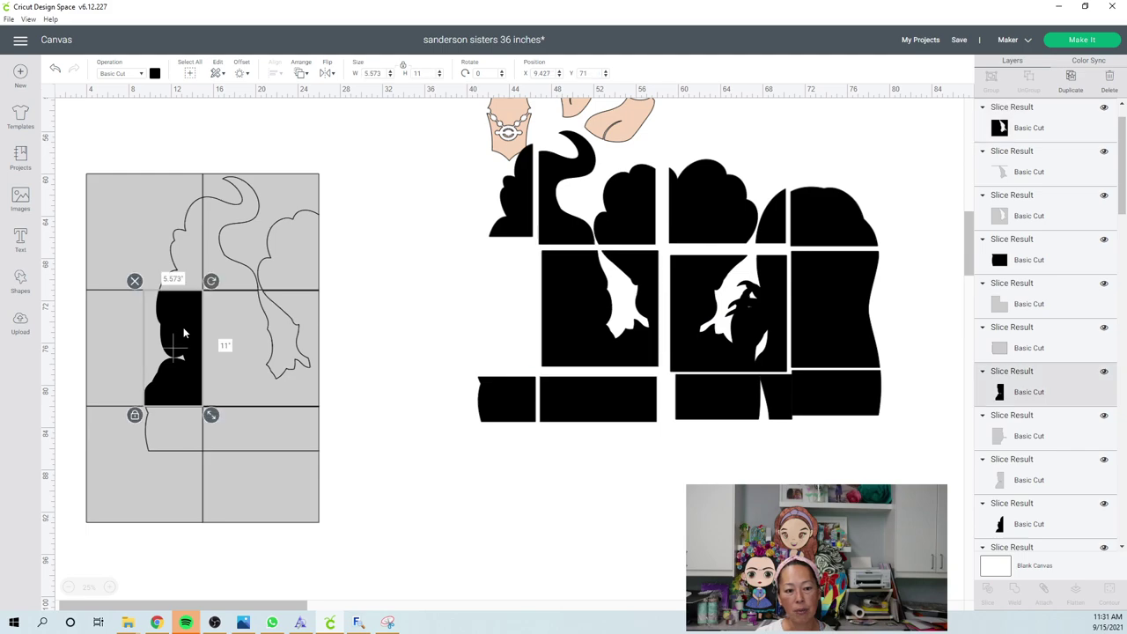
{"action": "left_click_drag", "start_coordinate": [180, 352], "coordinate": [515, 285]}
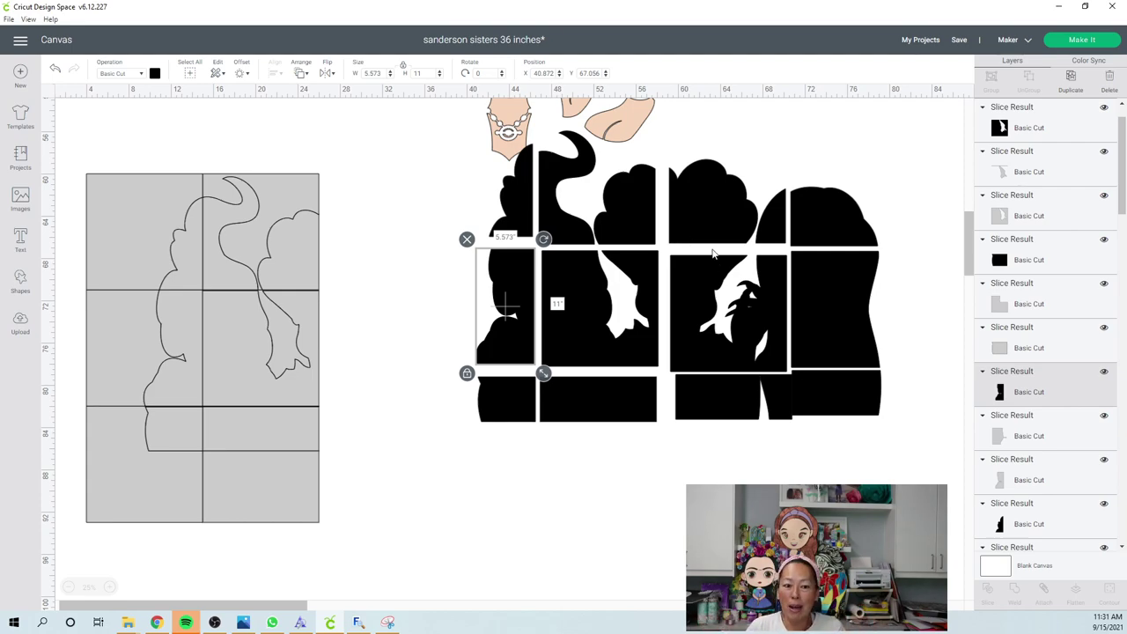
{"action": "left_click", "coordinate": [315, 411]}
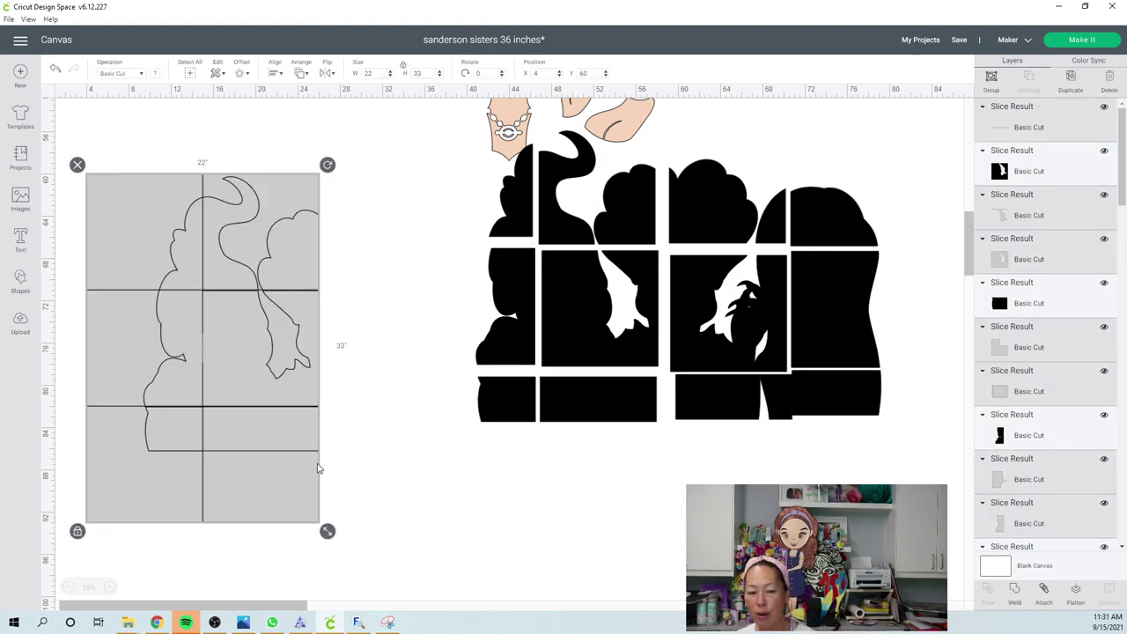
{"action": "key", "text": "Delete"}
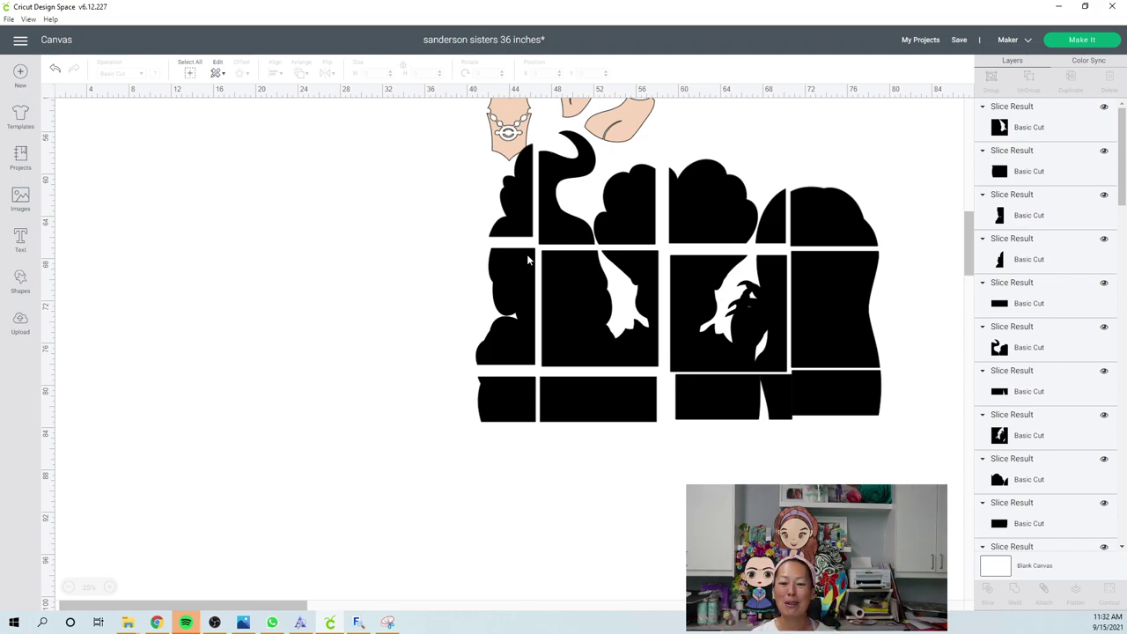
{"action": "scroll", "coordinate": [529, 260], "scroll_direction": "up", "scroll_amount": 3}
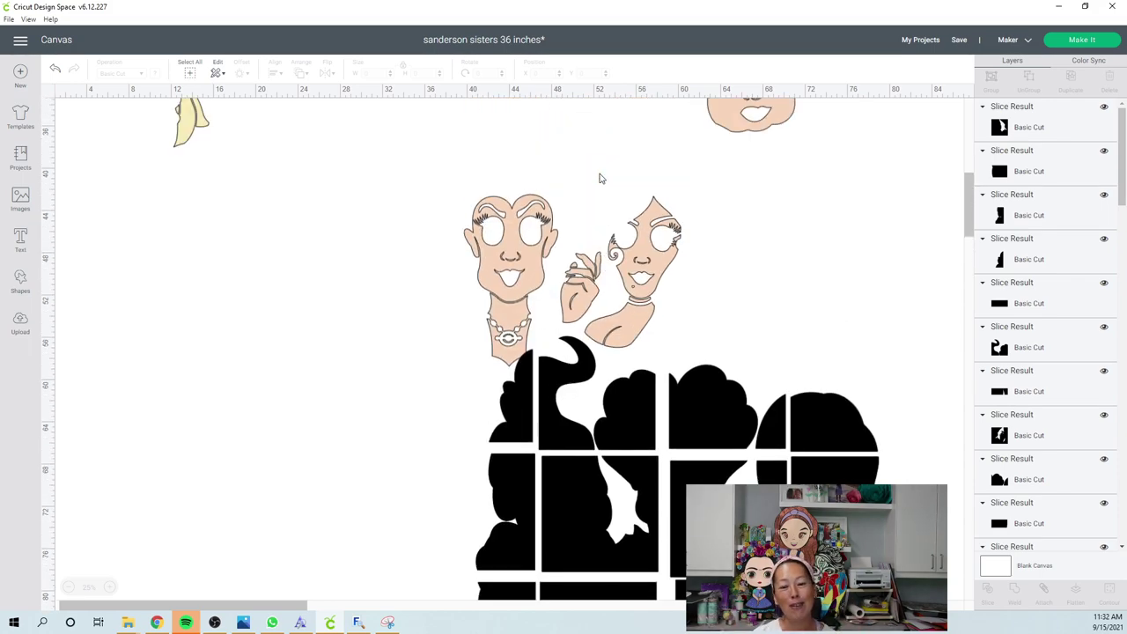
{"action": "scroll", "coordinate": [599, 179], "scroll_direction": "up", "scroll_amount": 3}
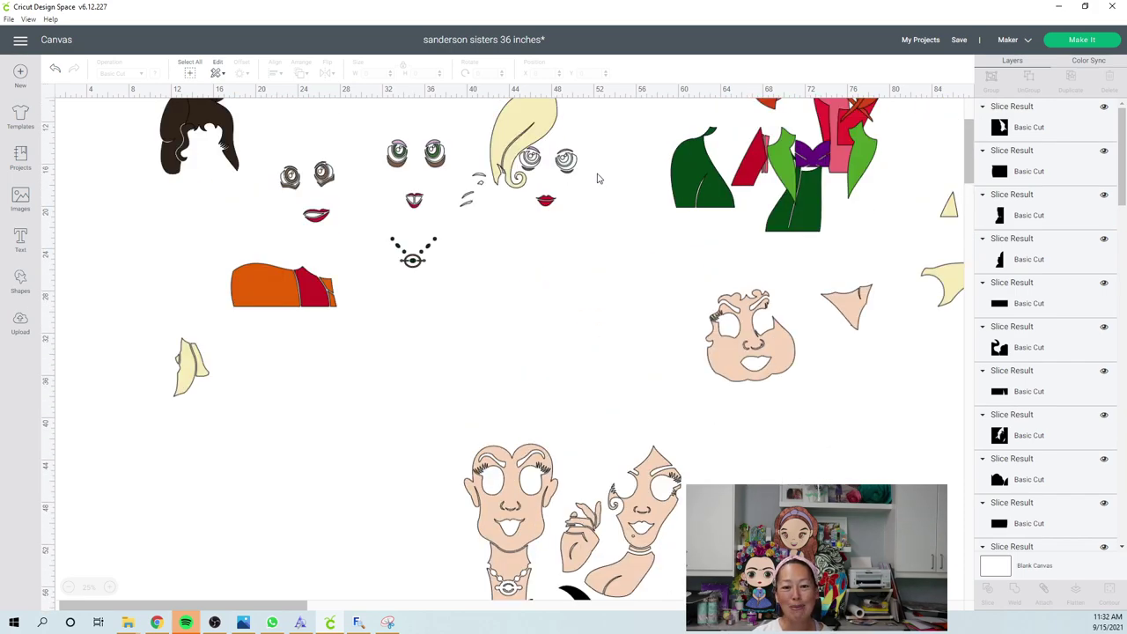
{"action": "scroll", "coordinate": [597, 178], "scroll_direction": "up", "scroll_amount": 1}
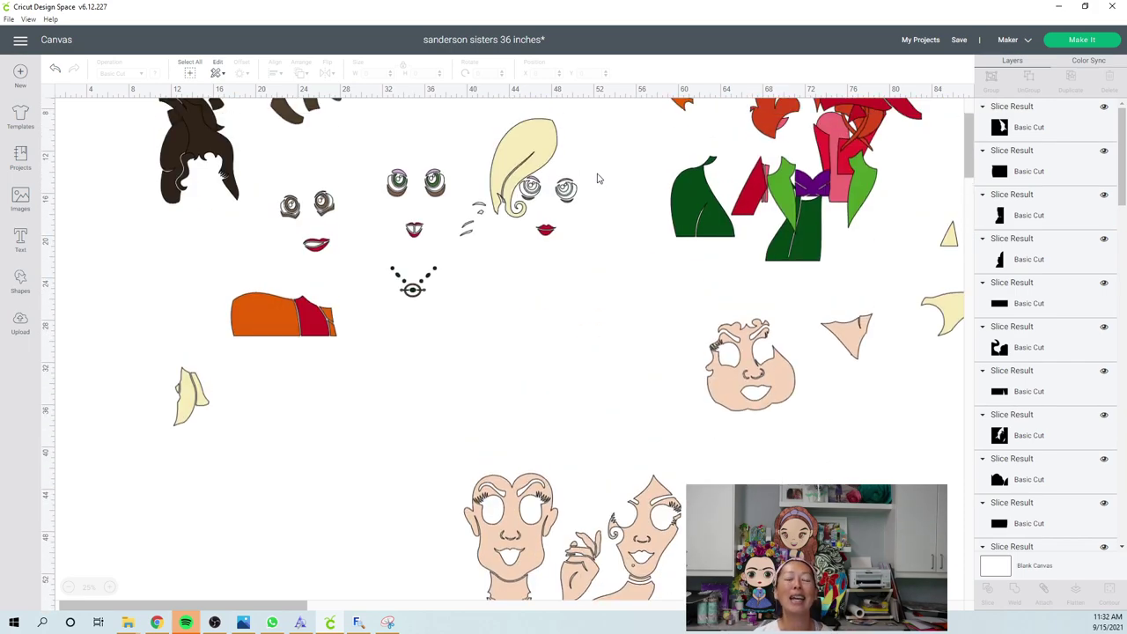